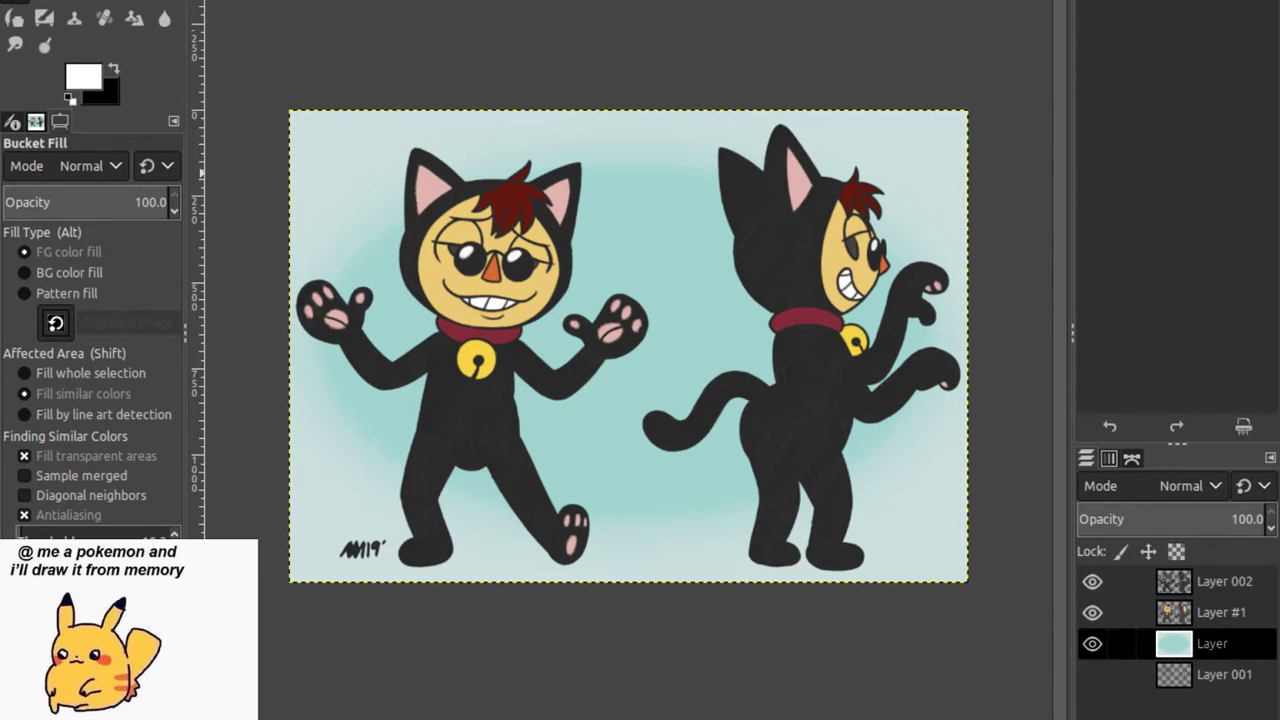
Set up the Paintbrush with 2. Hardness 100 at size 13 and dark blue as foreground, and add a new layer.
key("s")
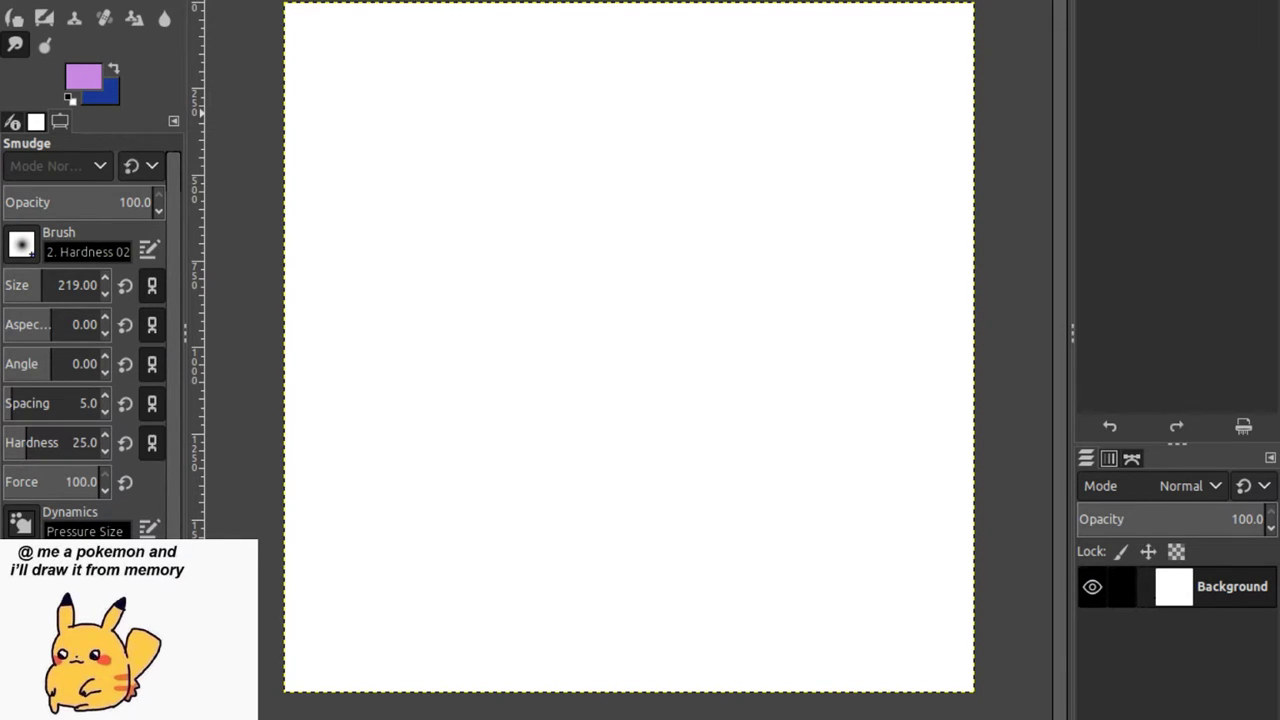
left_click(126, 404)
left_click(9, 279)
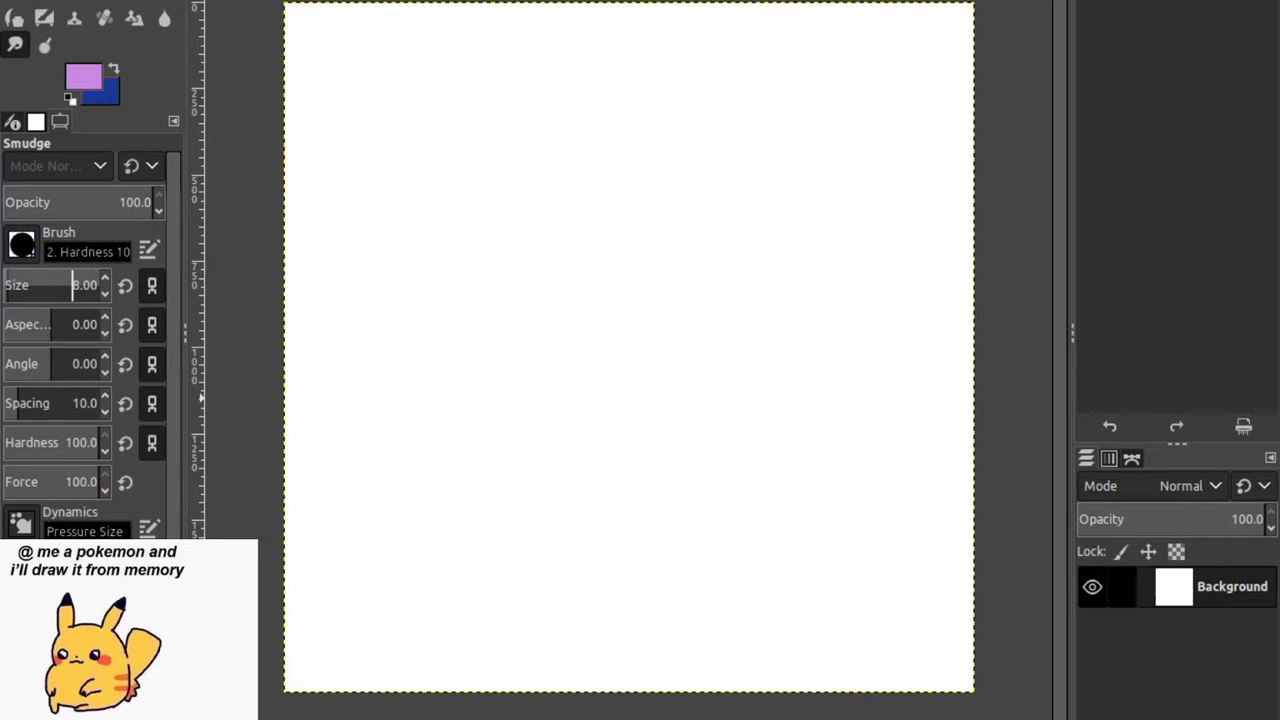
left_click(10, 279)
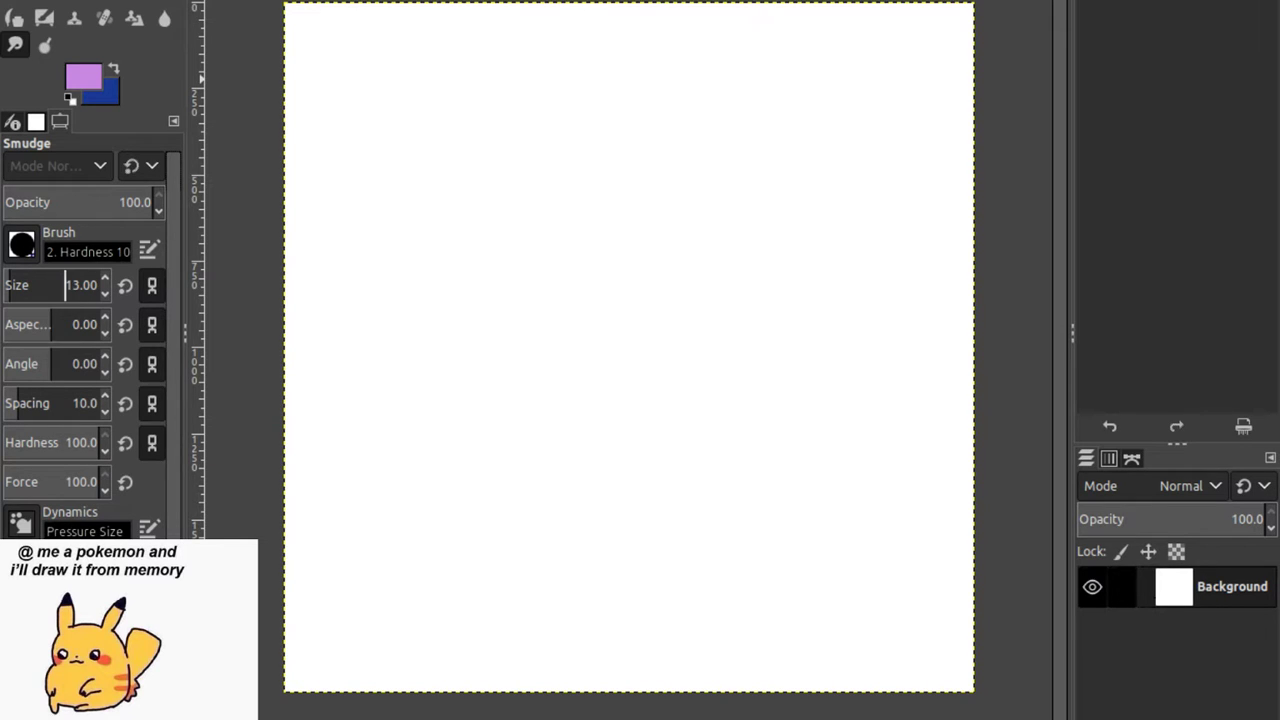
key("x")
key("p")
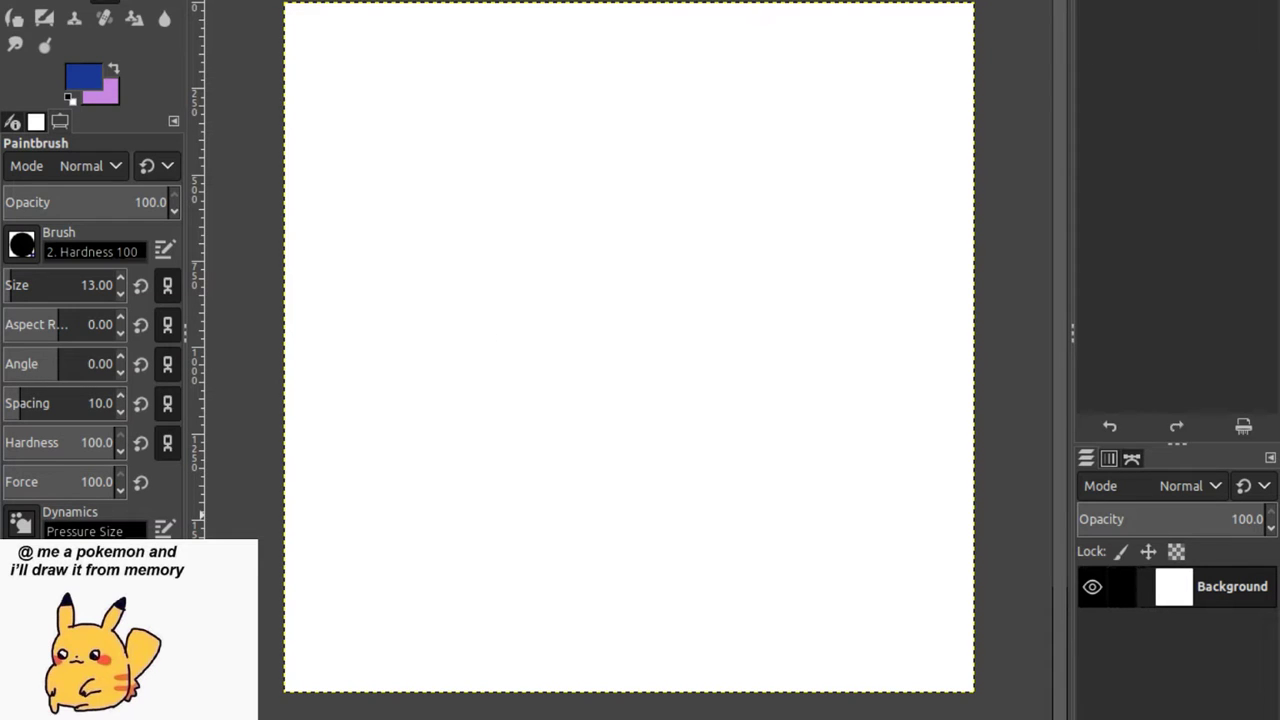
key("ctrl+shift+n")
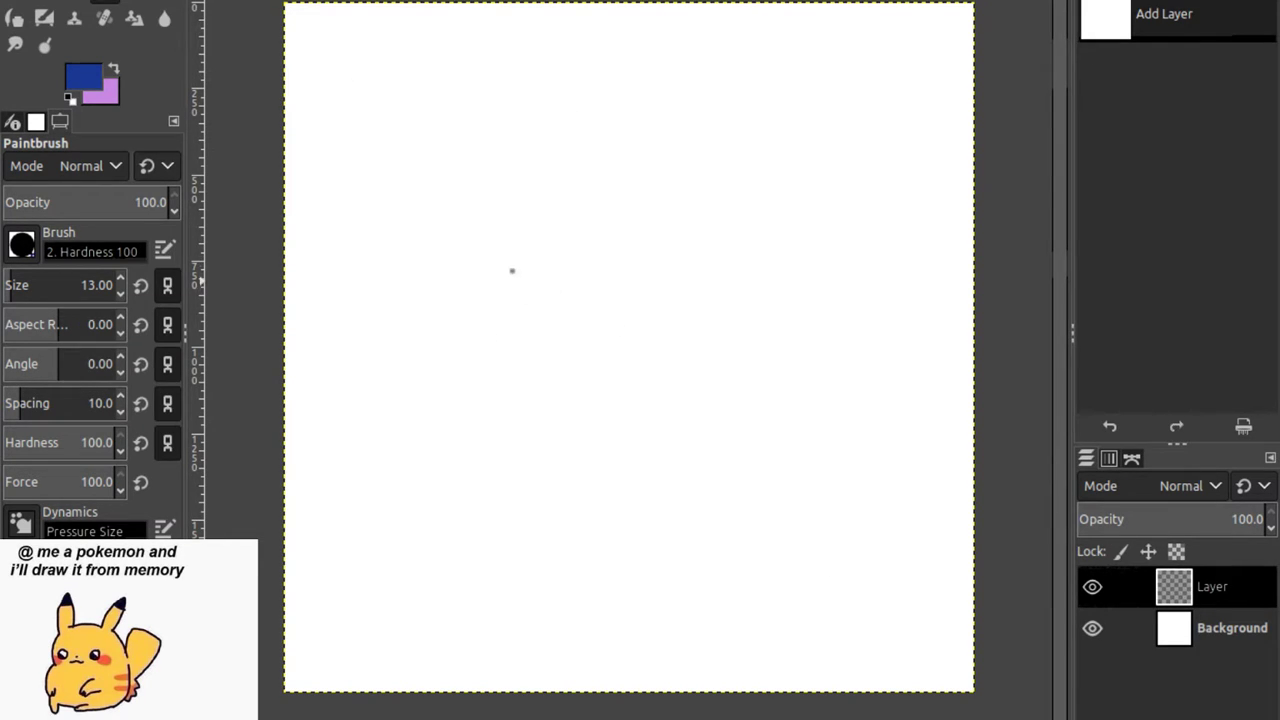
Sketch the bird's curved neck with two roughly parallel strokes near the upper middle of the canvas, darkening the back line.
left_click_drag(510, 240, 608, 376)
left_click_drag(552, 240, 578, 300)
left_click_drag(552, 224, 606, 318)
mouse_move(558, 228)
left_mouse_down()
mouse_move(606, 318)
mouse_move(608, 305)
left_mouse_up()
Sketch the wing extending back from the neck with three pointed feather tips, and join it to the neck with a short back line.
mouse_move(604, 306)
left_mouse_down()
mouse_move(640, 291)
mouse_move(676, 243)
mouse_move(785, 219)
mouse_move(783, 237)
mouse_move(771, 230)
mouse_move(771, 283)
mouse_move(782, 263)
mouse_move(779, 236)
mouse_move(767, 240)
mouse_move(834, 246)
mouse_move(784, 270)
mouse_move(786, 316)
left_mouse_up()
left_click_drag(662, 316, 788, 380)
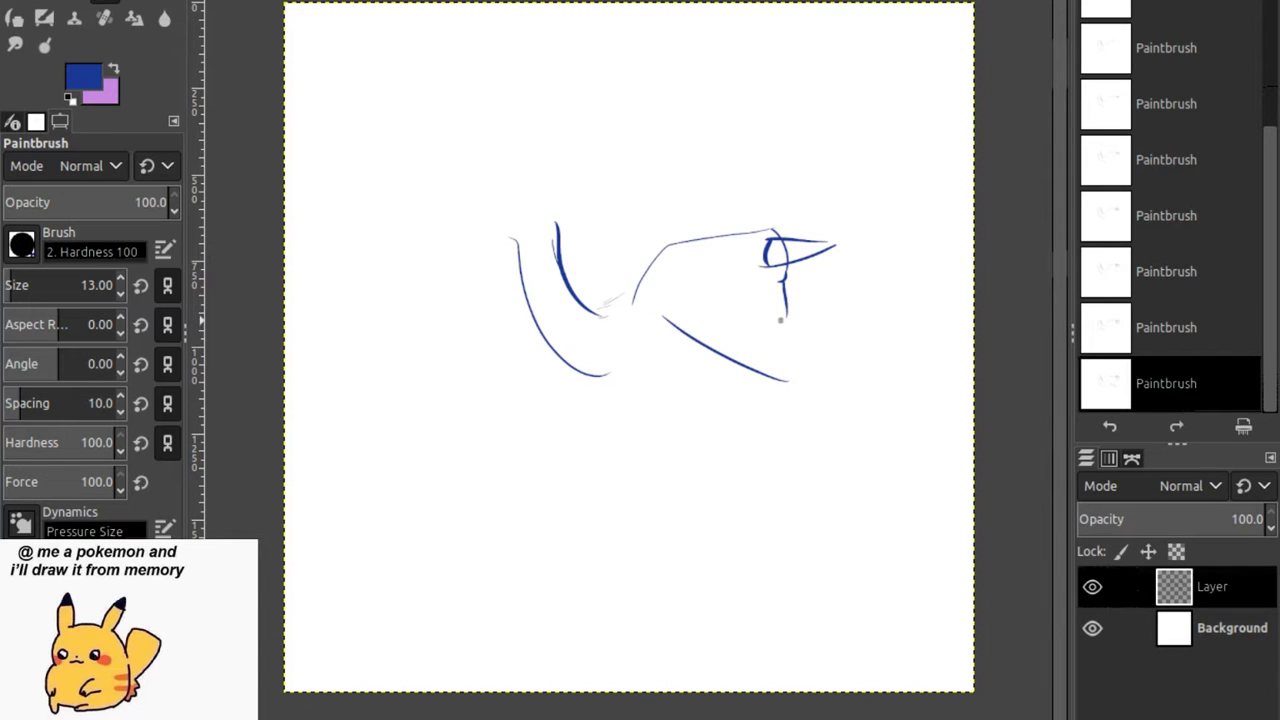
mouse_move(780, 318)
left_mouse_down()
mouse_move(774, 354)
mouse_move(806, 362)
mouse_move(776, 356)
left_mouse_up()
mouse_move(782, 283)
left_mouse_down()
mouse_move(826, 302)
mouse_move(774, 310)
left_mouse_up()
left_click_drag(594, 310, 646, 292)
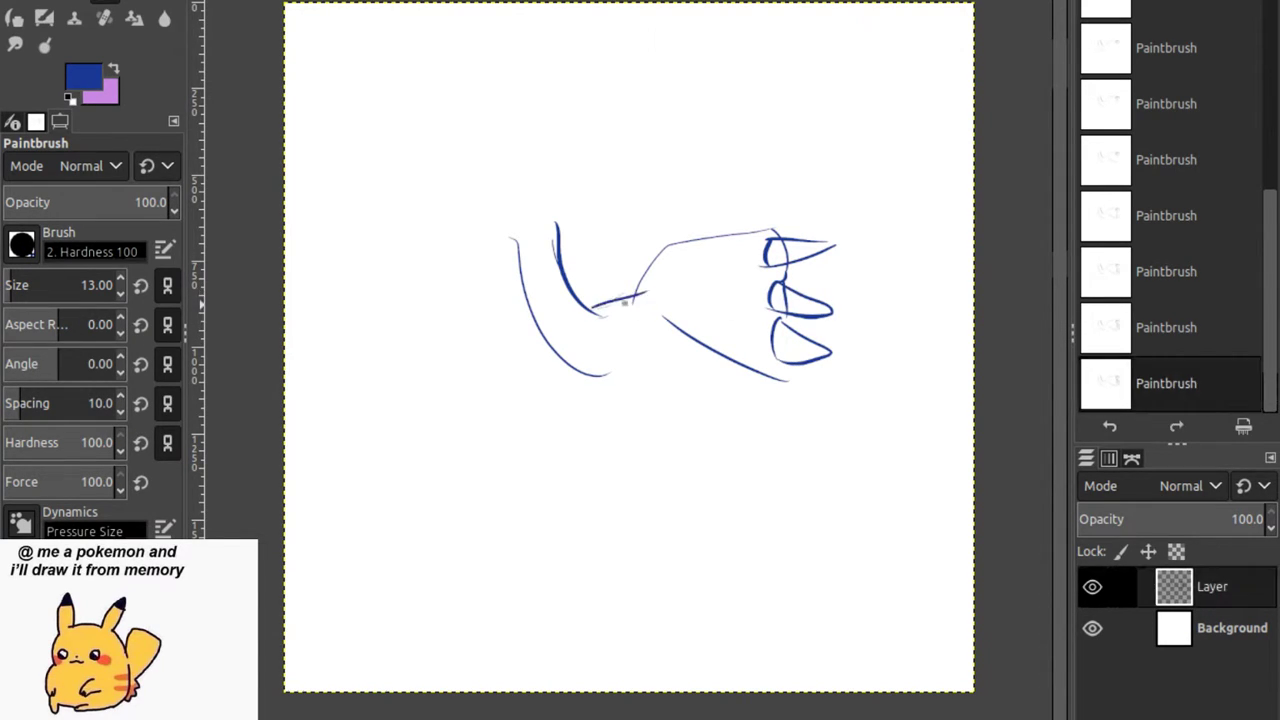
Sketch the bird's near leg below the wing, with a bent thigh, a narrow shin and a clawed foot.
mouse_move(620, 381)
left_mouse_down()
mouse_move(639, 419)
mouse_move(717, 427)
mouse_move(695, 464)
mouse_move(655, 478)
mouse_move(697, 471)
mouse_move(673, 480)
mouse_move(722, 488)
left_mouse_up()
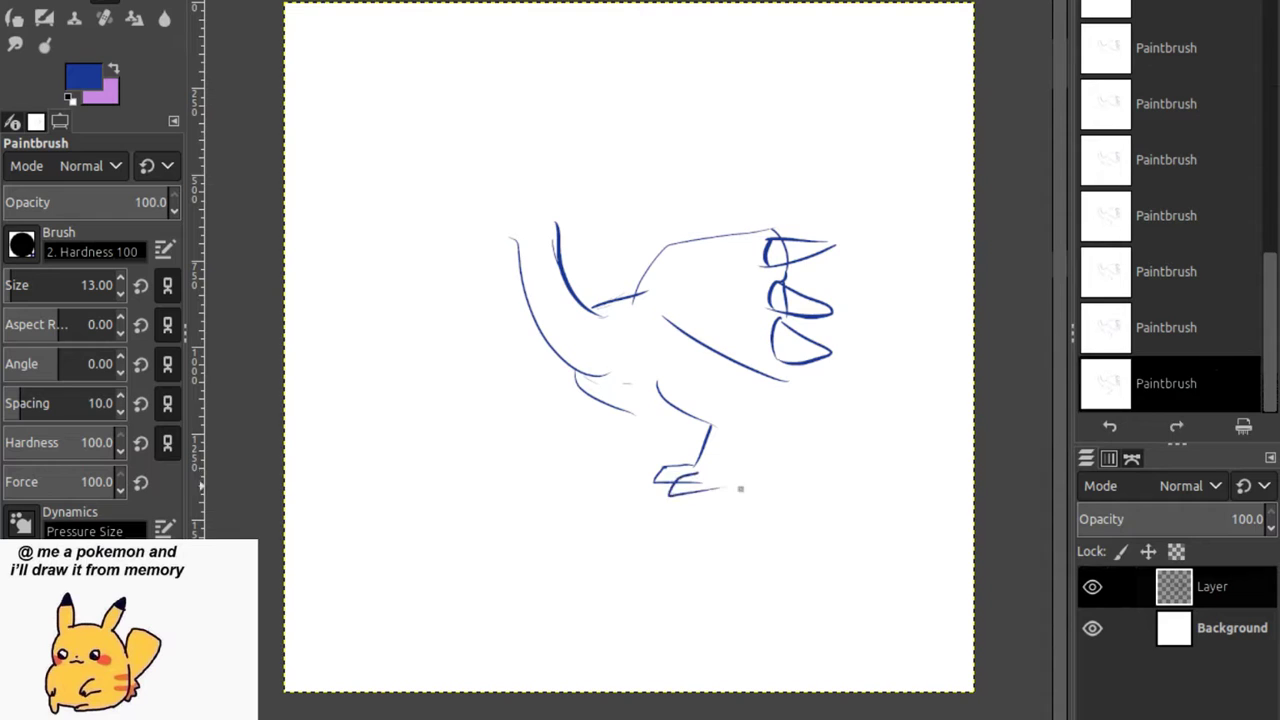
left_click_drag(737, 430, 722, 488)
left_click_drag(736, 421, 738, 440)
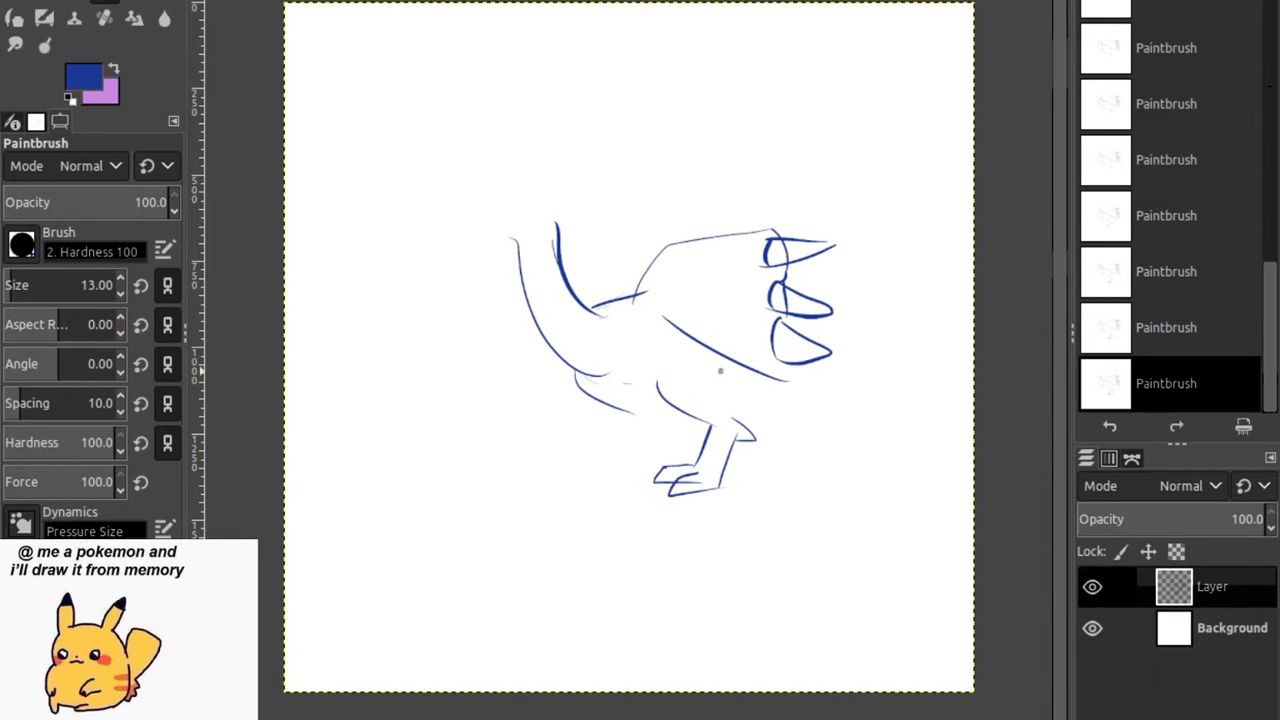
mouse_move(723, 368)
left_mouse_down()
mouse_move(715, 404)
mouse_move(743, 430)
left_mouse_up()
Sketch the second clawed leg and a large rounded tail ending in a narrow tip filled with curved stripes.
mouse_move(637, 418)
left_mouse_down()
mouse_move(631, 452)
mouse_move(600, 459)
mouse_move(632, 471)
mouse_move(602, 480)
mouse_move(661, 451)
mouse_move(650, 462)
mouse_move(677, 423)
mouse_move(666, 433)
mouse_move(668, 414)
mouse_move(654, 415)
mouse_move(677, 434)
mouse_move(655, 415)
mouse_move(654, 384)
mouse_move(781, 374)
mouse_move(768, 391)
mouse_move(723, 370)
mouse_move(858, 453)
mouse_move(890, 383)
left_mouse_up()
mouse_move(790, 271)
left_mouse_down()
mouse_move(854, 268)
mouse_move(884, 344)
mouse_move(836, 424)
left_mouse_up()
mouse_move(882, 340)
left_mouse_down()
mouse_move(944, 356)
mouse_move(862, 408)
mouse_move(898, 356)
mouse_move(890, 399)
left_mouse_up()
left_click_drag(923, 343, 908, 387)
left_click_drag(935, 348, 894, 410)
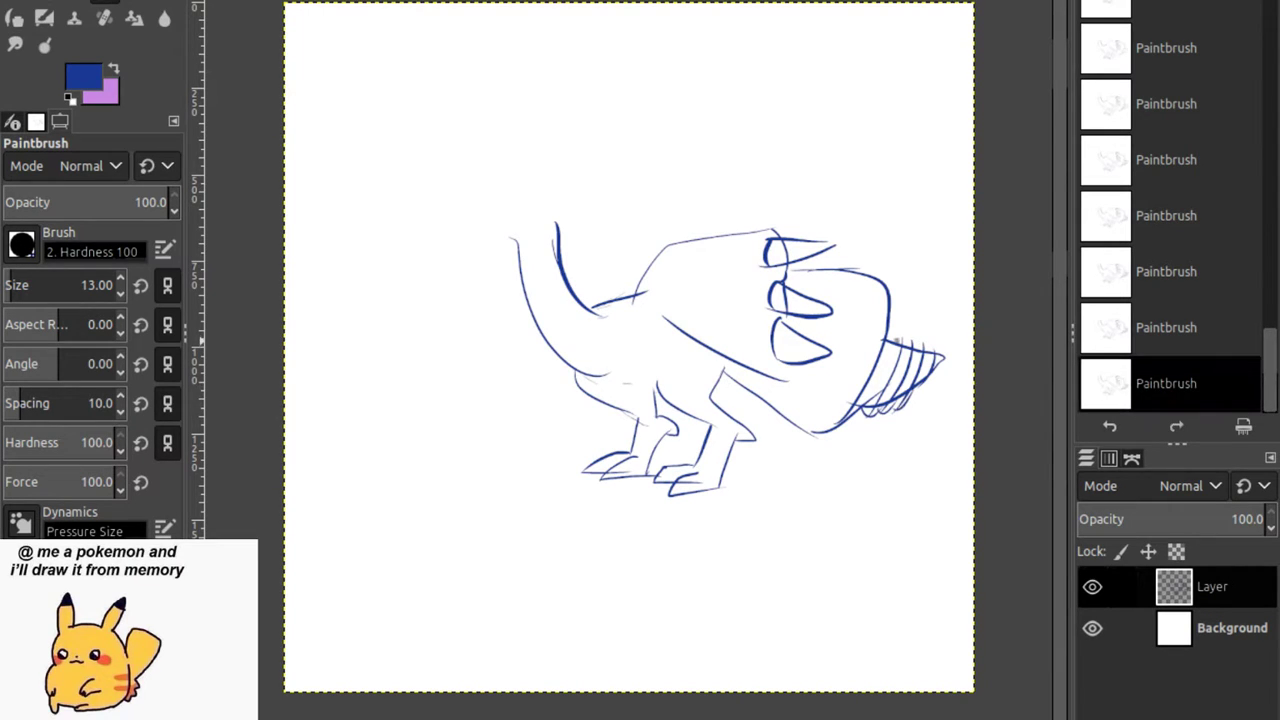
mouse_move(892, 346)
left_mouse_down()
mouse_move(910, 334)
mouse_move(908, 357)
mouse_move(924, 357)
mouse_move(902, 404)
left_mouse_up()
Erase the three feather tips from the wing with the Eraser at size 40, and return to the Paintbrush.
key("shift+e")
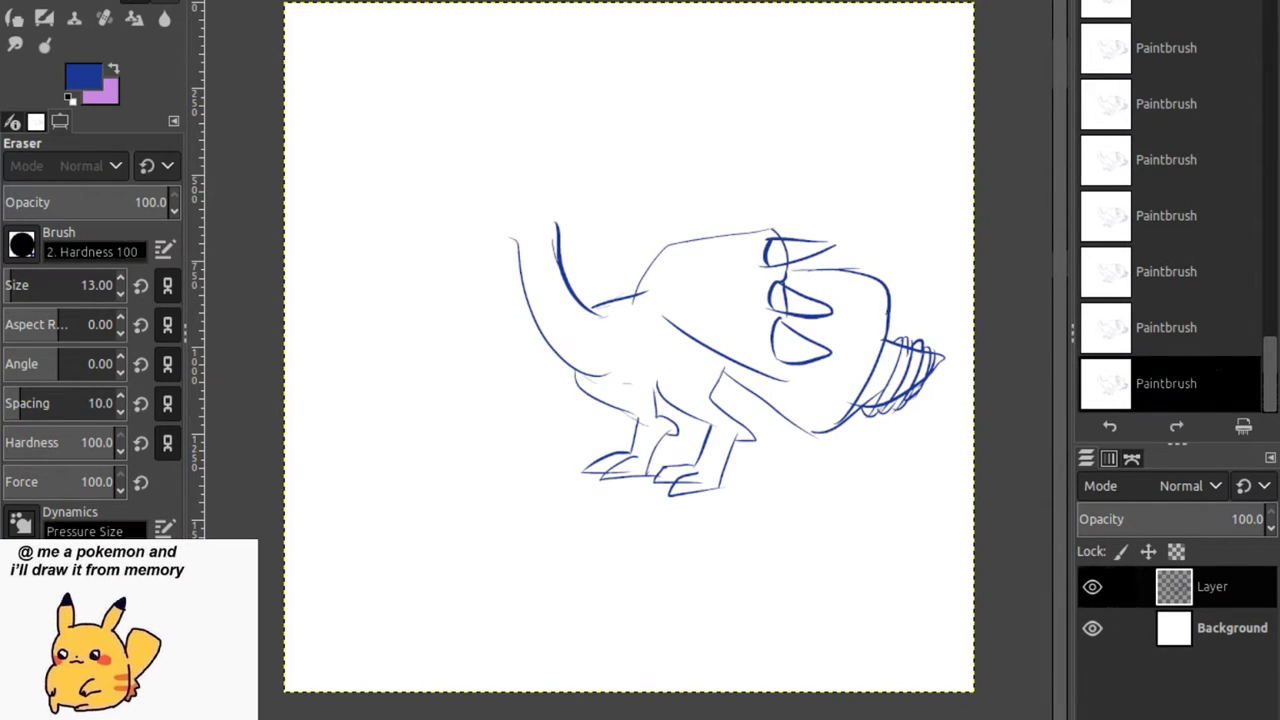
mouse_move(810, 312)
left_mouse_down()
mouse_move(779, 300)
mouse_move(793, 319)
mouse_move(775, 312)
mouse_move(772, 341)
mouse_move(793, 361)
mouse_move(798, 340)
mouse_move(821, 340)
mouse_move(740, 242)
mouse_move(781, 256)
mouse_move(810, 246)
mouse_move(798, 301)
mouse_move(844, 317)
mouse_move(801, 311)
mouse_move(800, 347)
mouse_move(777, 323)
left_mouse_up()
left_click(18, 278)
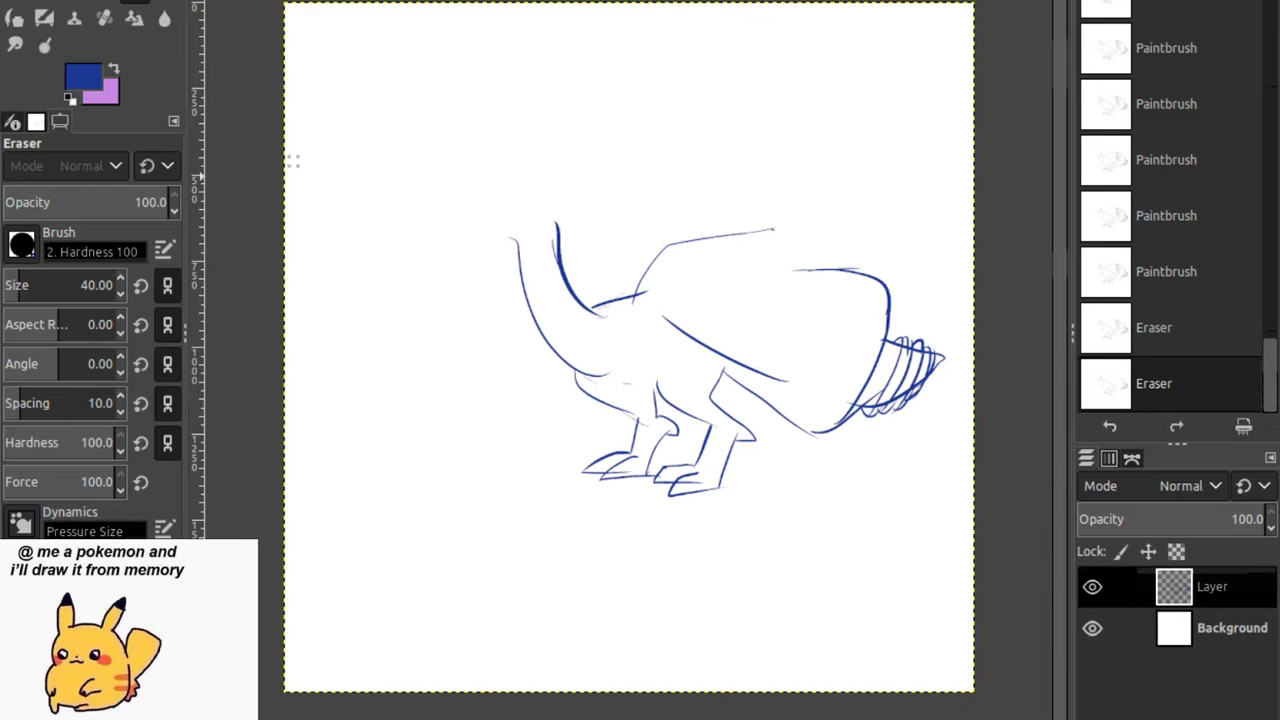
mouse_move(655, 268)
left_mouse_down()
mouse_move(626, 312)
mouse_move(716, 230)
left_mouse_up()
key("p")
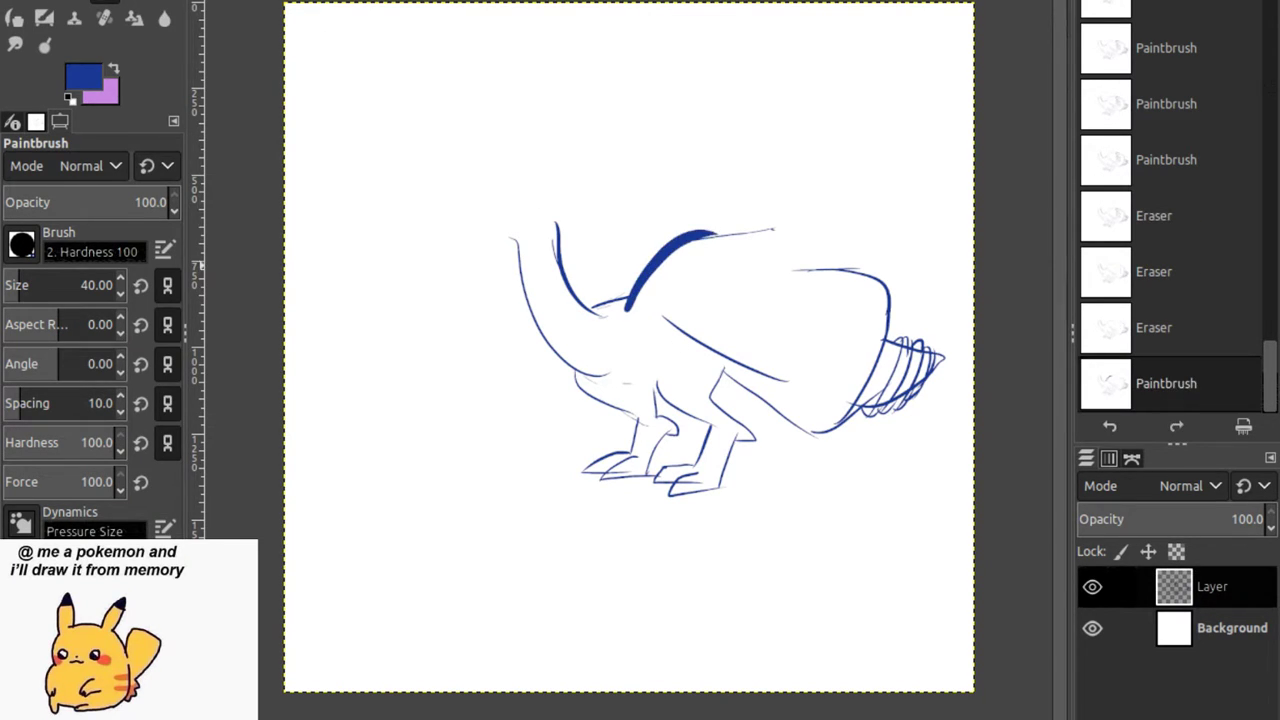
key("ctrl+z")
key("ctrl+y")
key("ctrl+z")
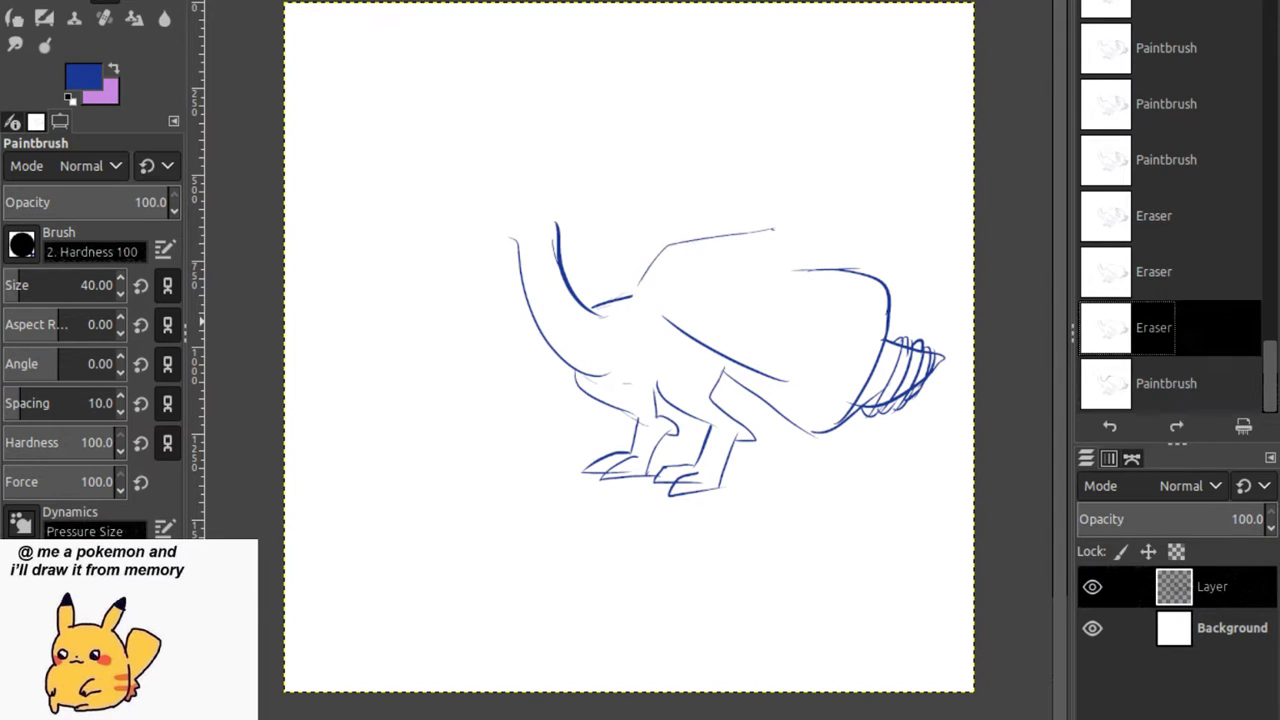
key("ctrl+y")
left_click_drag(665, 243, 857, 235)
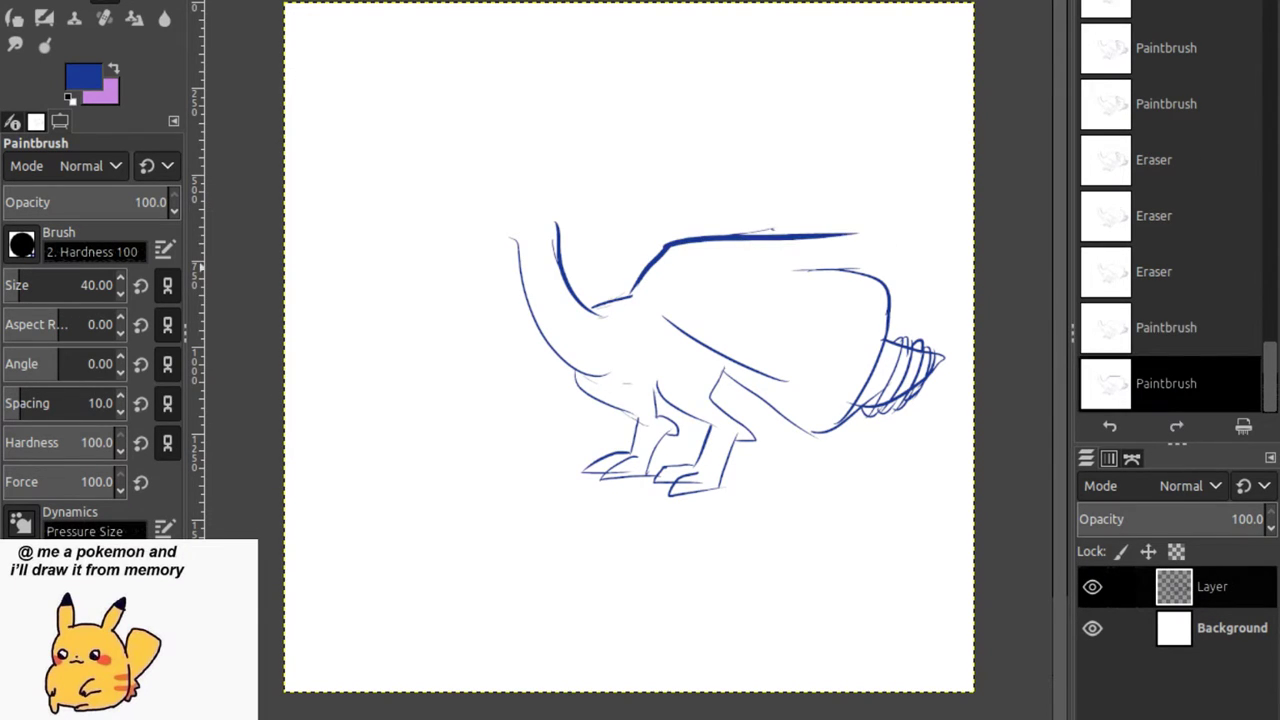
key("ctrl+z")
Redraw the wing's front and upper edges in thick strokes, and add three larger feather tips overlapping the tail.
mouse_move(614, 316)
left_mouse_down()
mouse_move(668, 243)
mouse_move(800, 236)
left_mouse_up()
key("ctrl+z")
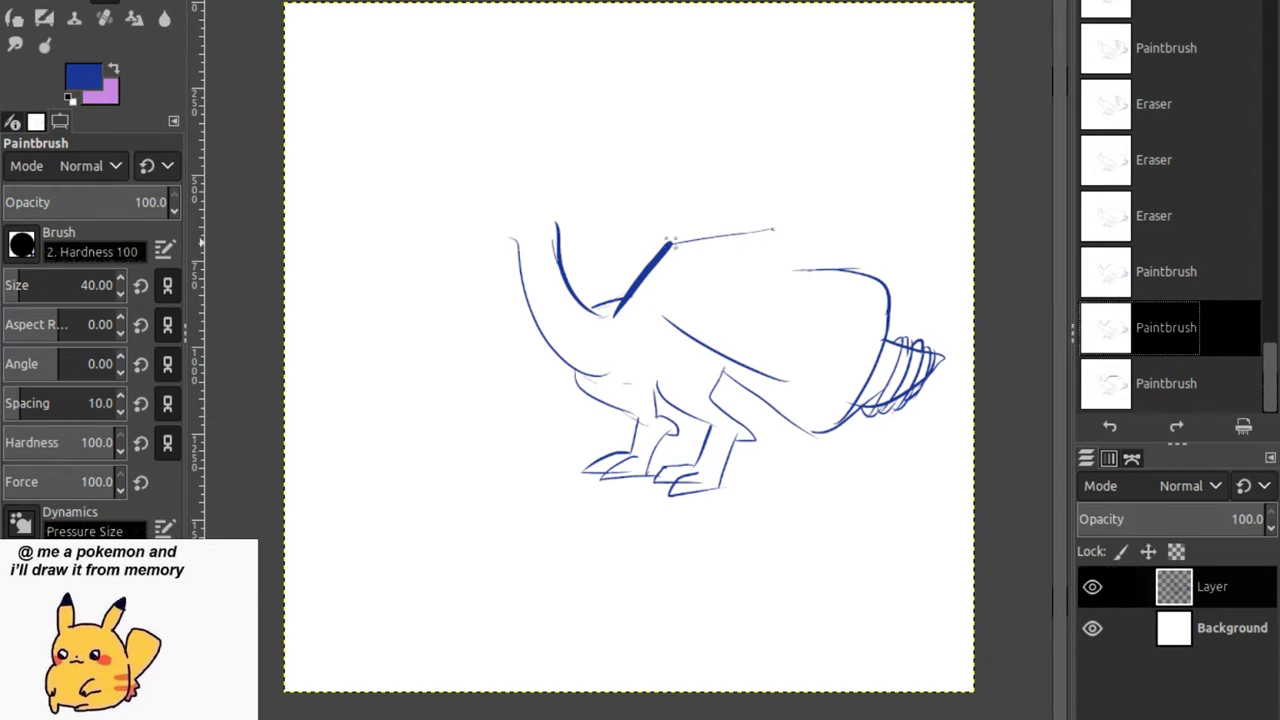
mouse_move(668, 241)
left_mouse_down()
mouse_move(828, 229)
mouse_move(874, 250)
mouse_move(802, 266)
mouse_move(801, 278)
mouse_move(885, 306)
left_mouse_up()
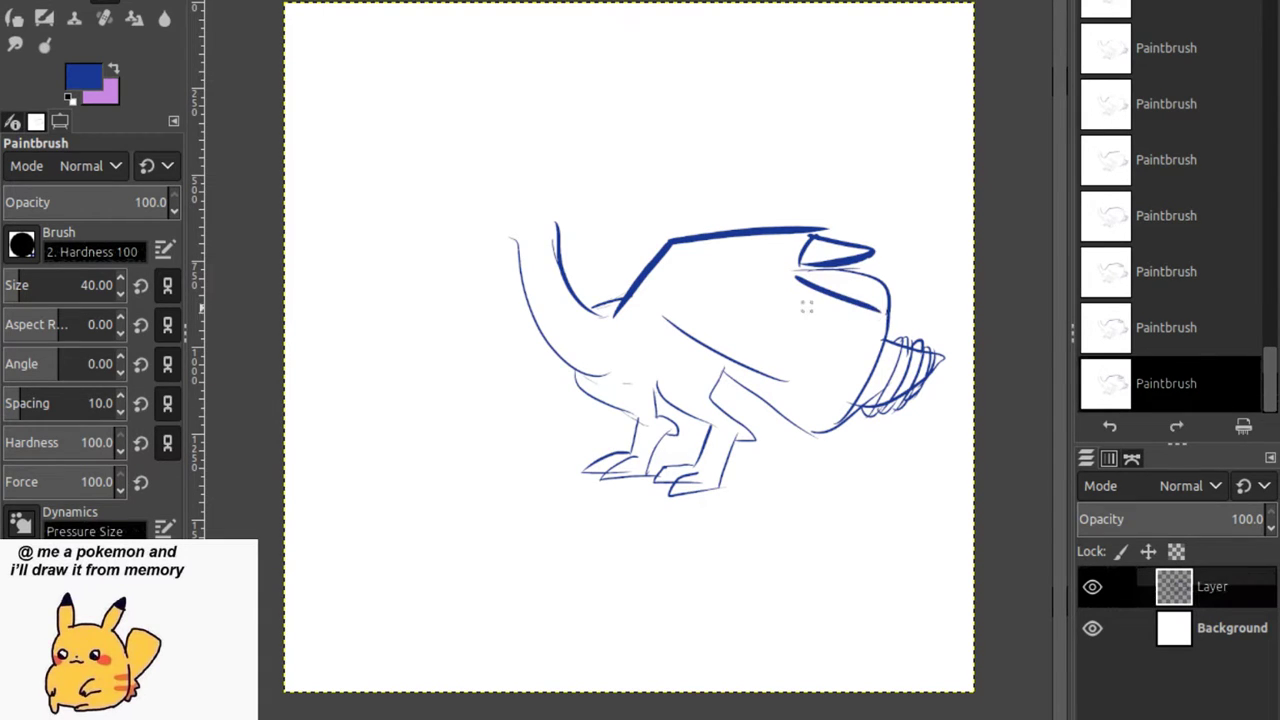
left_click_drag(788, 311, 878, 322)
mouse_move(799, 272)
left_mouse_down()
mouse_move(787, 311)
mouse_move(852, 380)
left_mouse_up()
mouse_move(786, 336)
left_mouse_down()
mouse_move(839, 383)
mouse_move(802, 371)
mouse_move(862, 390)
left_mouse_up()
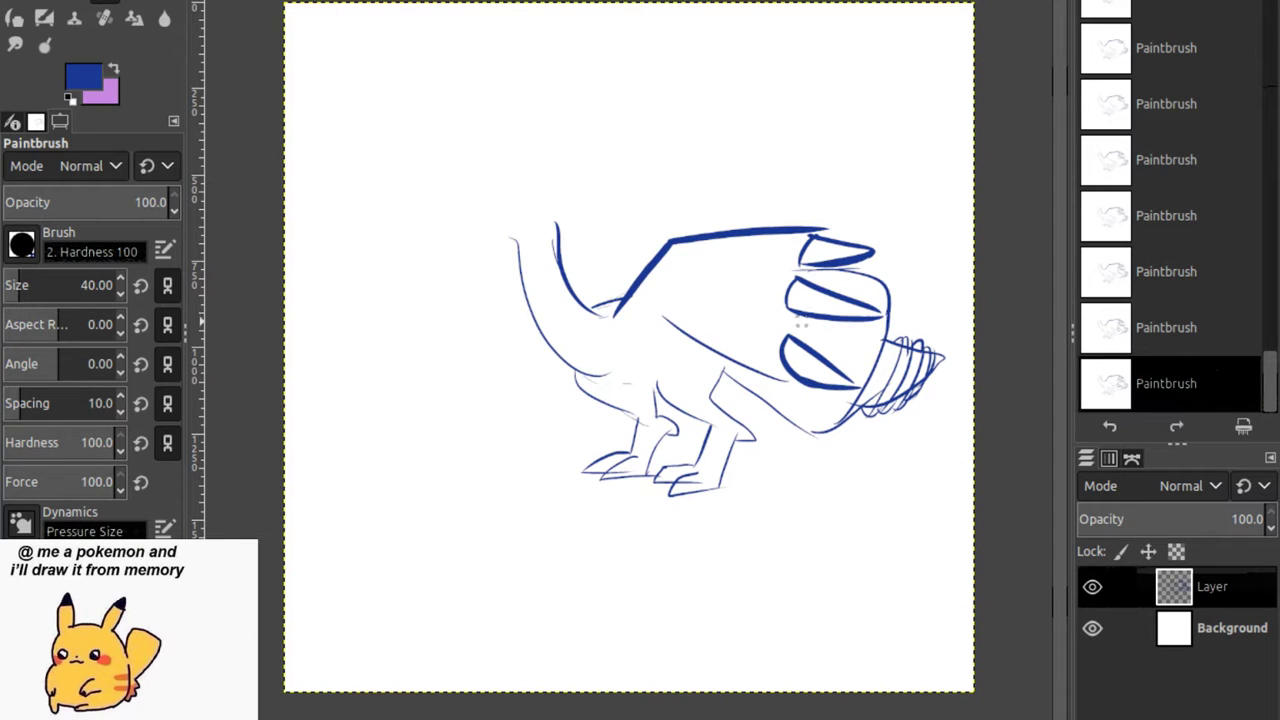
Join the feather tips with short connecting strokes, and thicken the wing's lower edge and the belly line.
left_click_drag(804, 316, 798, 340)
left_click_drag(826, 230, 821, 239)
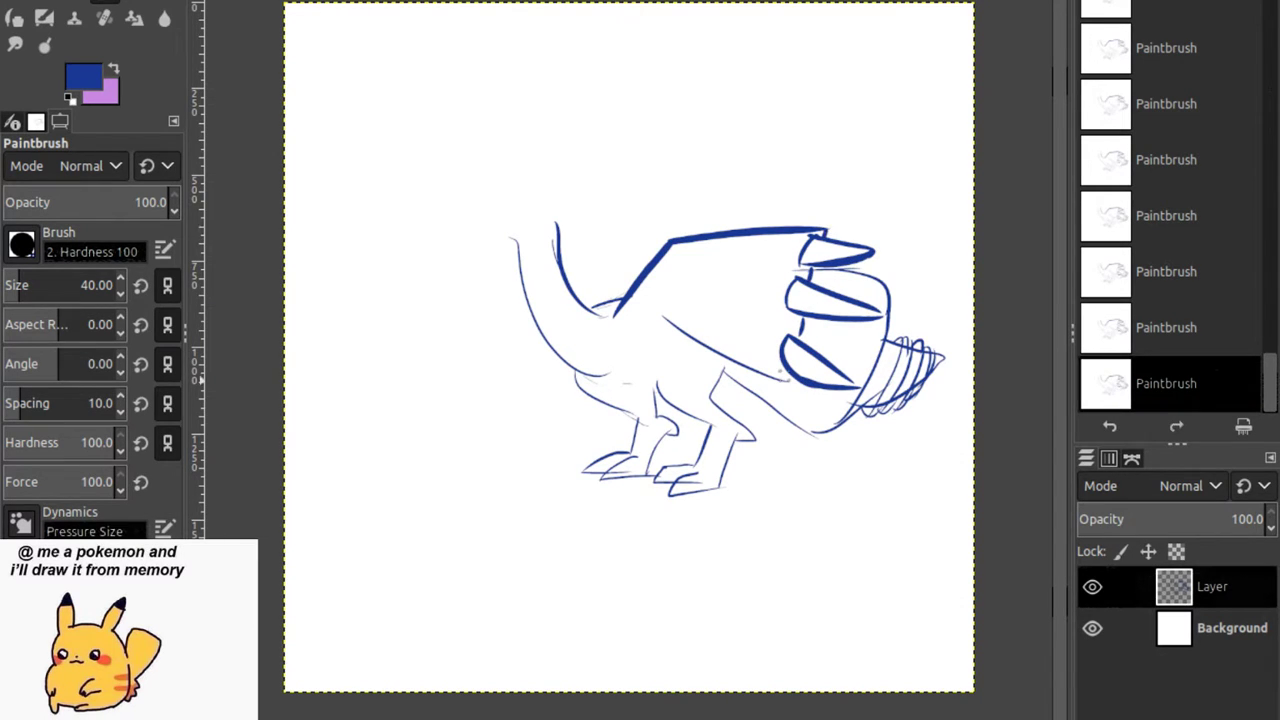
left_click_drag(793, 372, 786, 382)
mouse_move(668, 319)
left_mouse_down()
mouse_move(653, 335)
mouse_move(796, 385)
left_mouse_up()
left_click_drag(706, 355, 746, 386)
left_click_drag(605, 380, 665, 387)
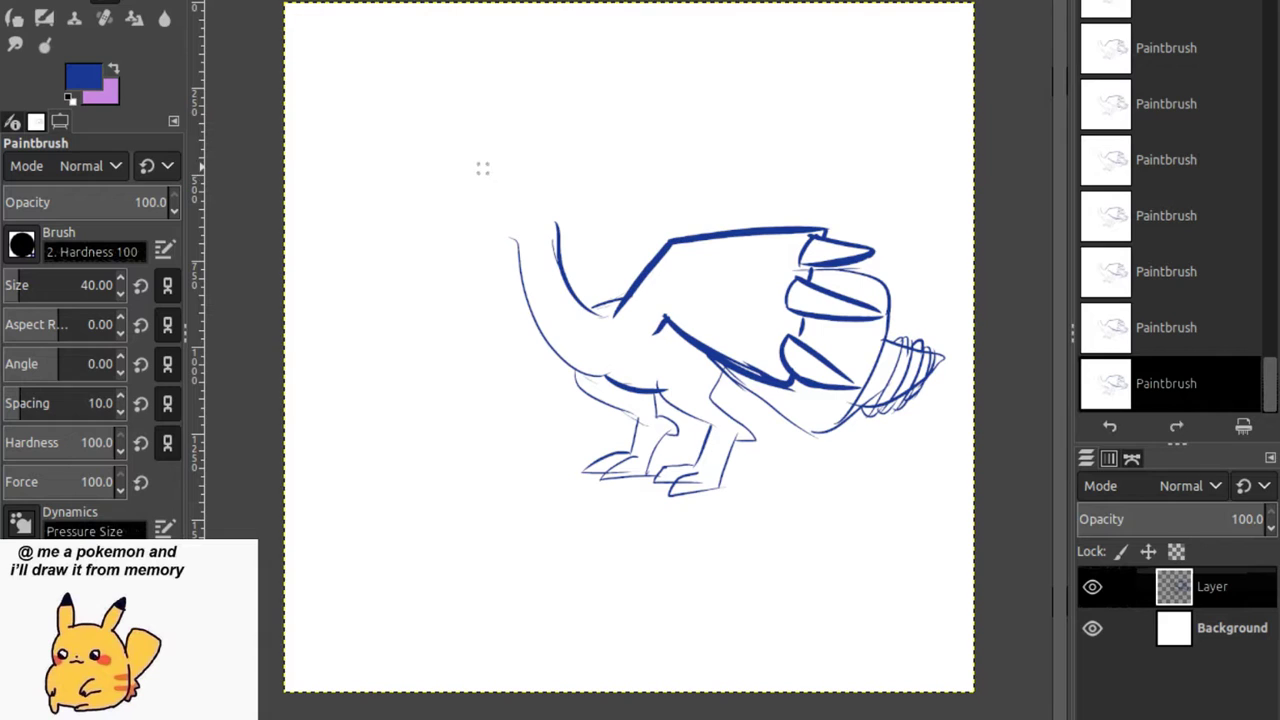
Draw the head with a hooked beak, two angry eyes, nostrils and mouth, and a wavy feather crest trailing behind it.
mouse_move(490, 201)
left_mouse_down()
mouse_move(527, 180)
mouse_move(488, 208)
mouse_move(459, 178)
mouse_move(468, 206)
mouse_move(488, 212)
mouse_move(470, 210)
mouse_move(471, 189)
mouse_move(472, 214)
mouse_move(448, 244)
mouse_move(460, 294)
left_mouse_up()
key("shift+e")
key("p")
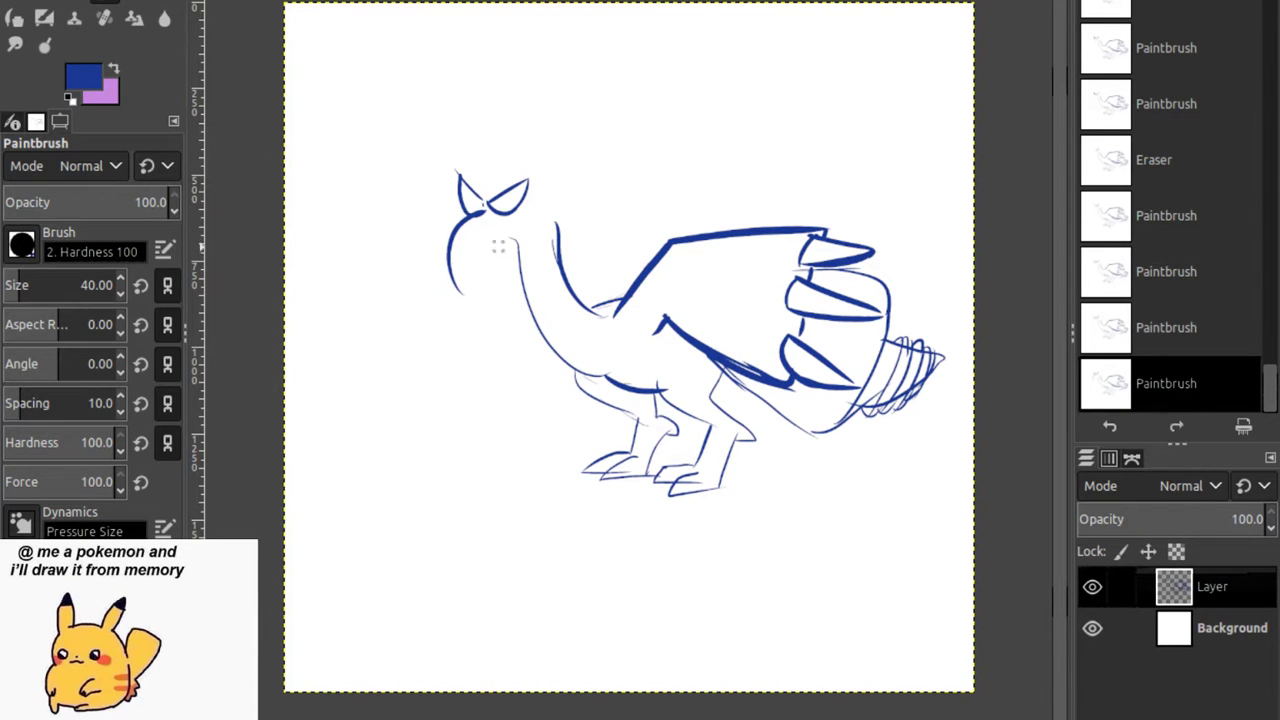
left_click_drag(458, 236, 525, 258)
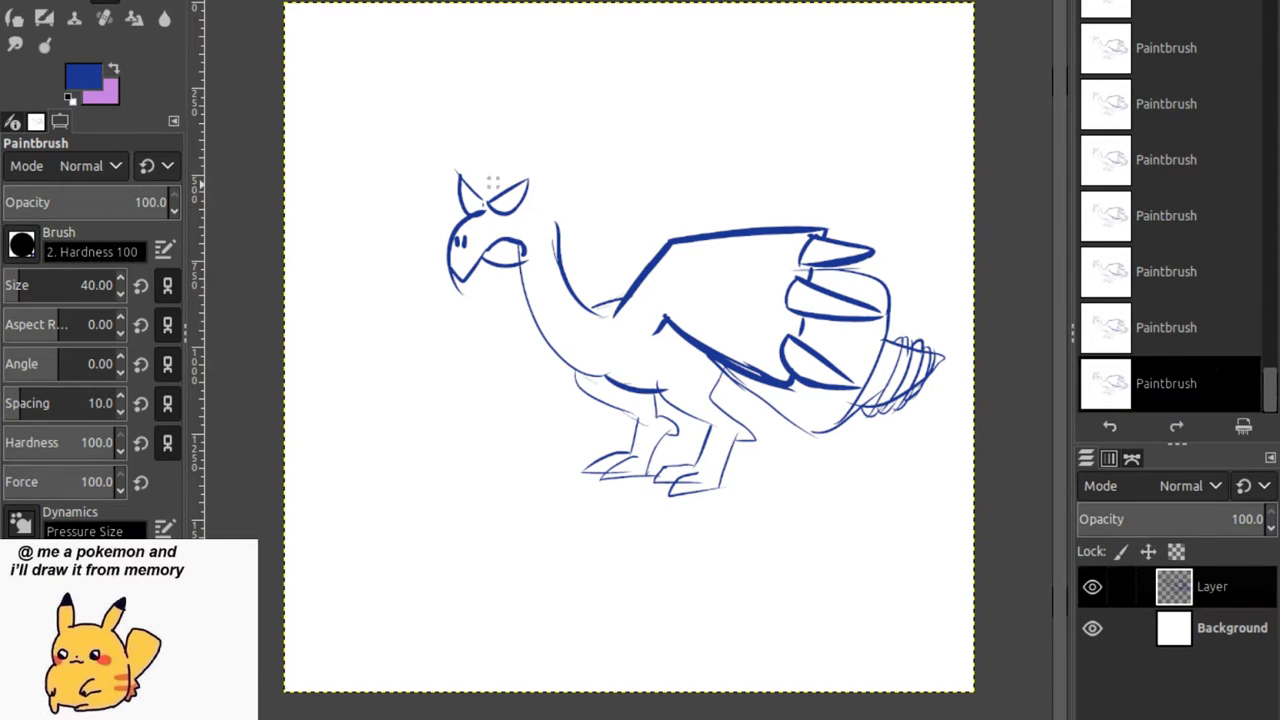
left_click_drag(532, 193, 716, 155)
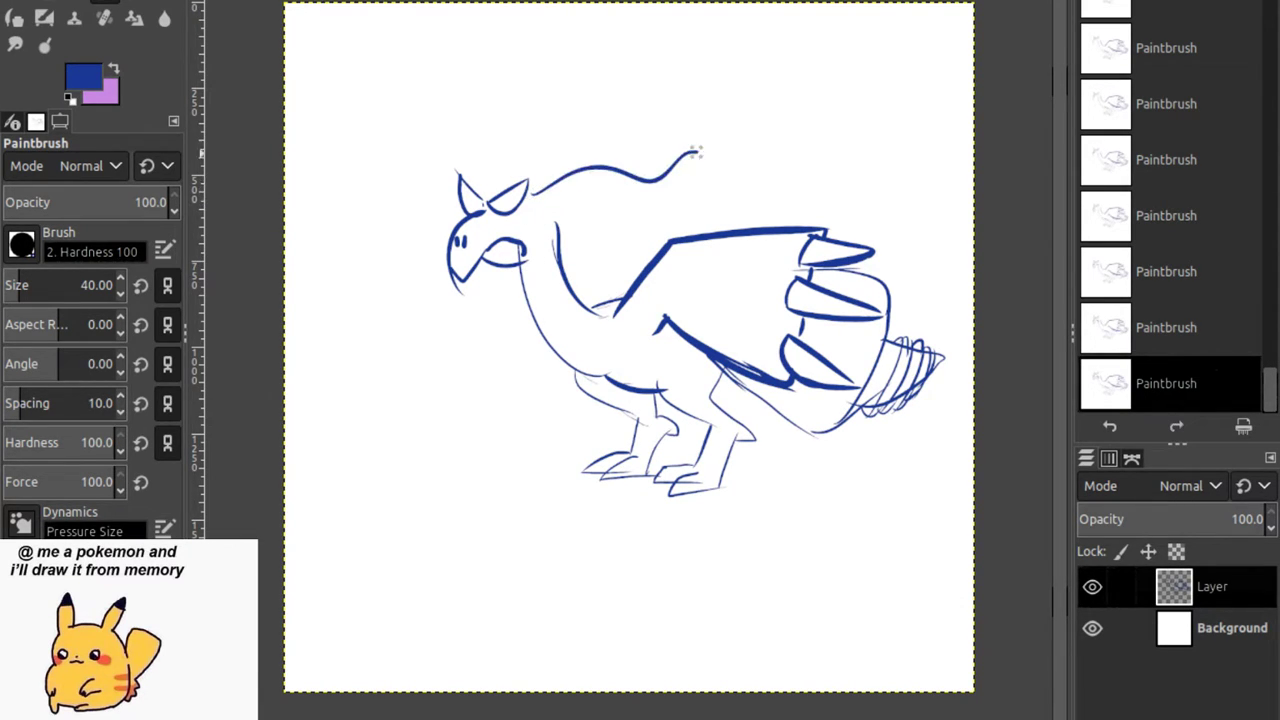
mouse_move(548, 212)
left_mouse_down()
mouse_move(722, 168)
mouse_move(750, 188)
mouse_move(700, 164)
mouse_move(672, 184)
left_mouse_up()
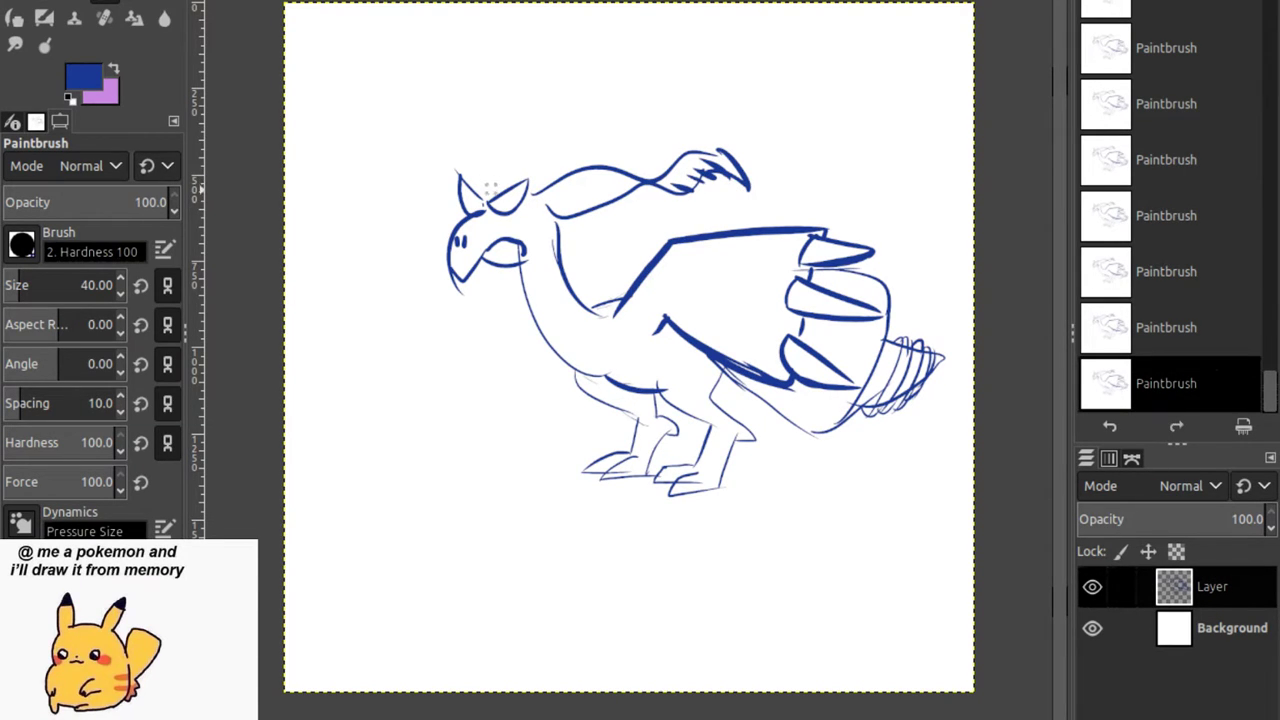
Add pupils to the eyes and draw a brimmed cap on the head lettered "MAGA".
mouse_move(481, 193)
left_mouse_down()
mouse_move(470, 210)
mouse_move(496, 210)
left_mouse_up()
mouse_move(470, 166)
left_mouse_down()
mouse_move(522, 155)
mouse_move(393, 150)
mouse_move(497, 180)
mouse_move(536, 180)
mouse_move(466, 153)
mouse_move(550, 184)
left_mouse_up()
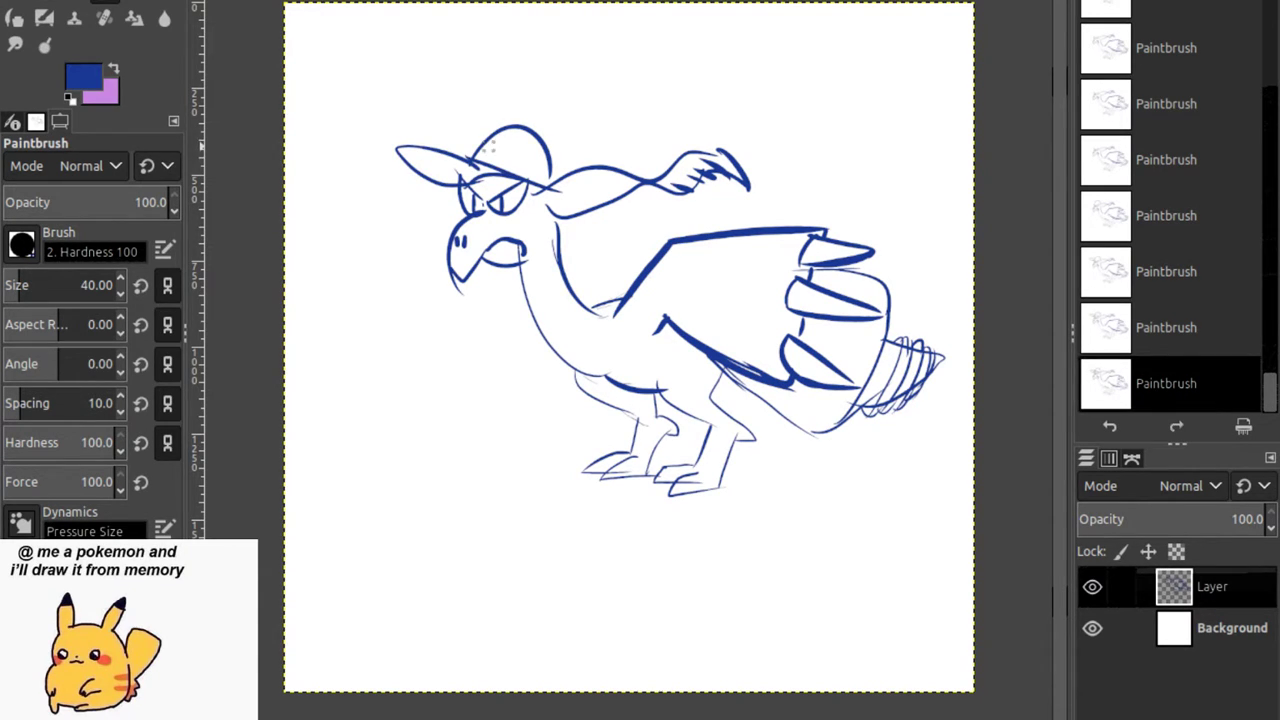
left_click_drag(483, 157, 536, 166)
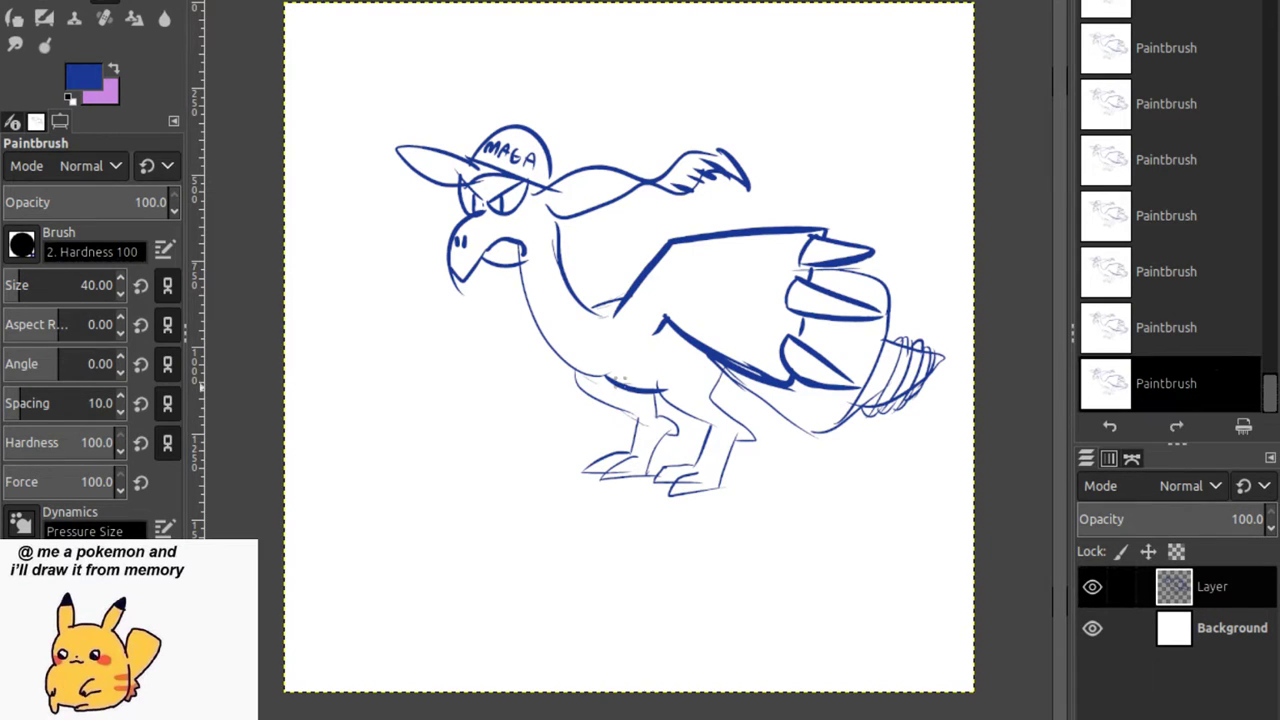
Draw the front wing below the beak with three feather tips, add an angular shape behind the neck, and thicken the neck's front line.
left_click_drag(584, 258, 606, 308)
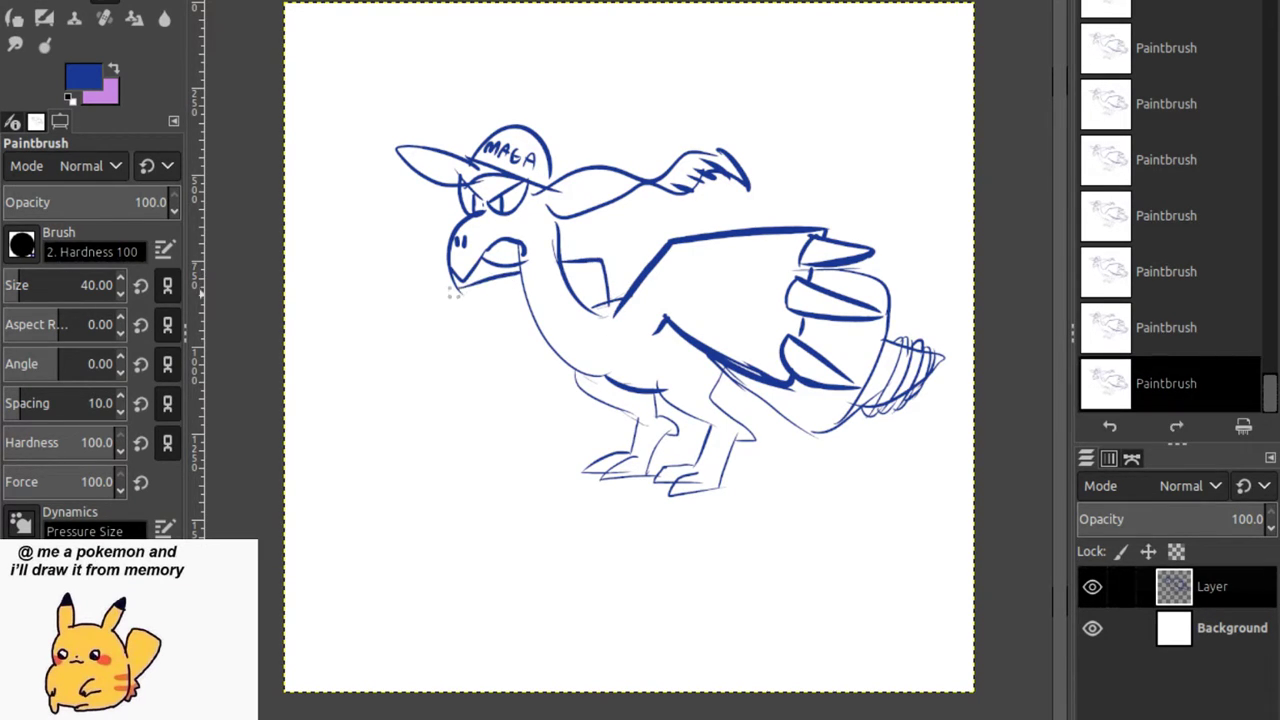
mouse_move(452, 290)
left_mouse_down()
mouse_move(482, 392)
mouse_move(556, 345)
left_mouse_up()
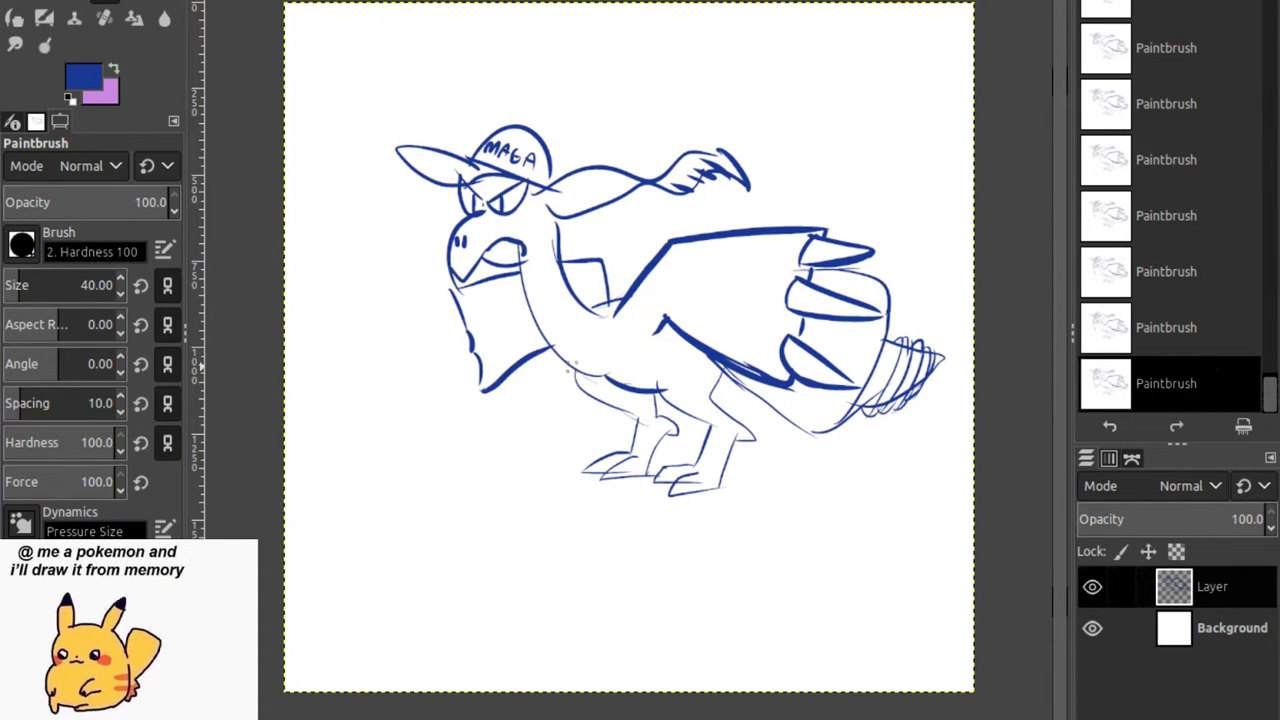
mouse_move(520, 266)
left_mouse_down()
mouse_move(562, 350)
mouse_move(610, 384)
left_mouse_up()
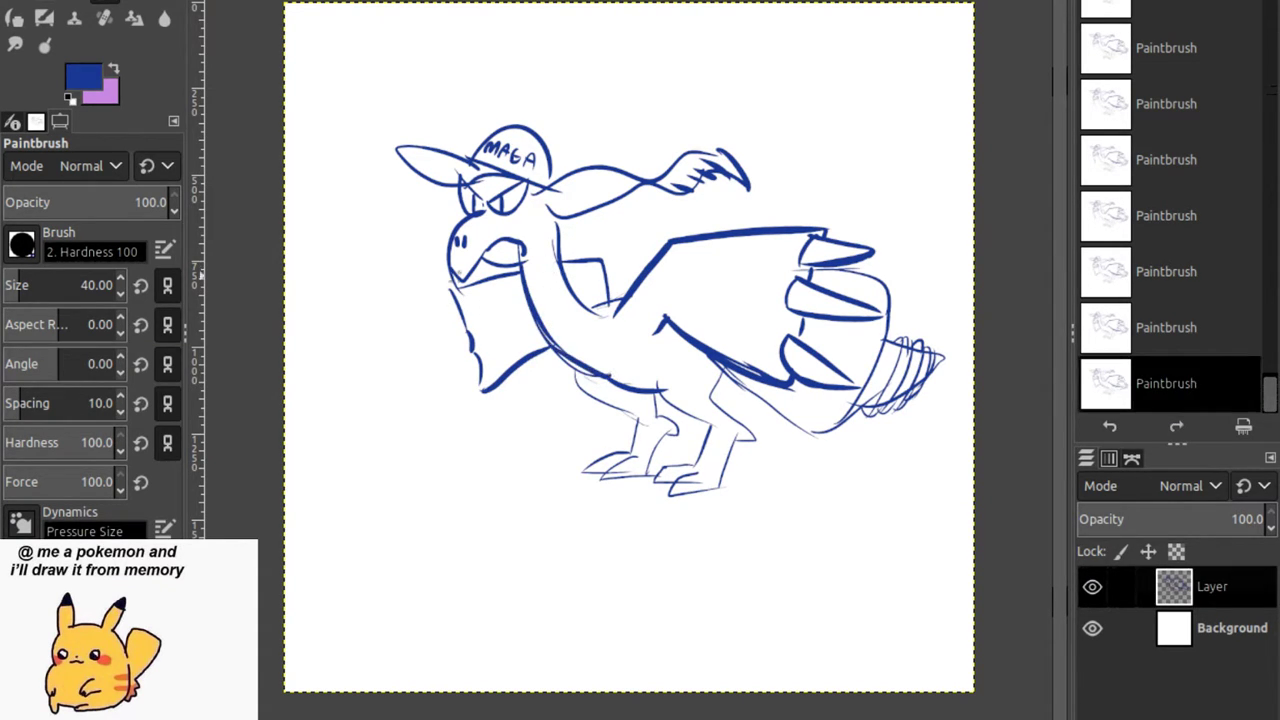
mouse_move(446, 296)
left_mouse_down()
mouse_move(426, 350)
mouse_move(486, 382)
left_mouse_up()
mouse_move(450, 293)
left_mouse_down()
mouse_move(482, 285)
mouse_move(606, 347)
mouse_move(532, 347)
mouse_move(445, 313)
mouse_move(437, 295)
mouse_move(417, 300)
mouse_move(430, 290)
mouse_move(378, 315)
left_mouse_up()
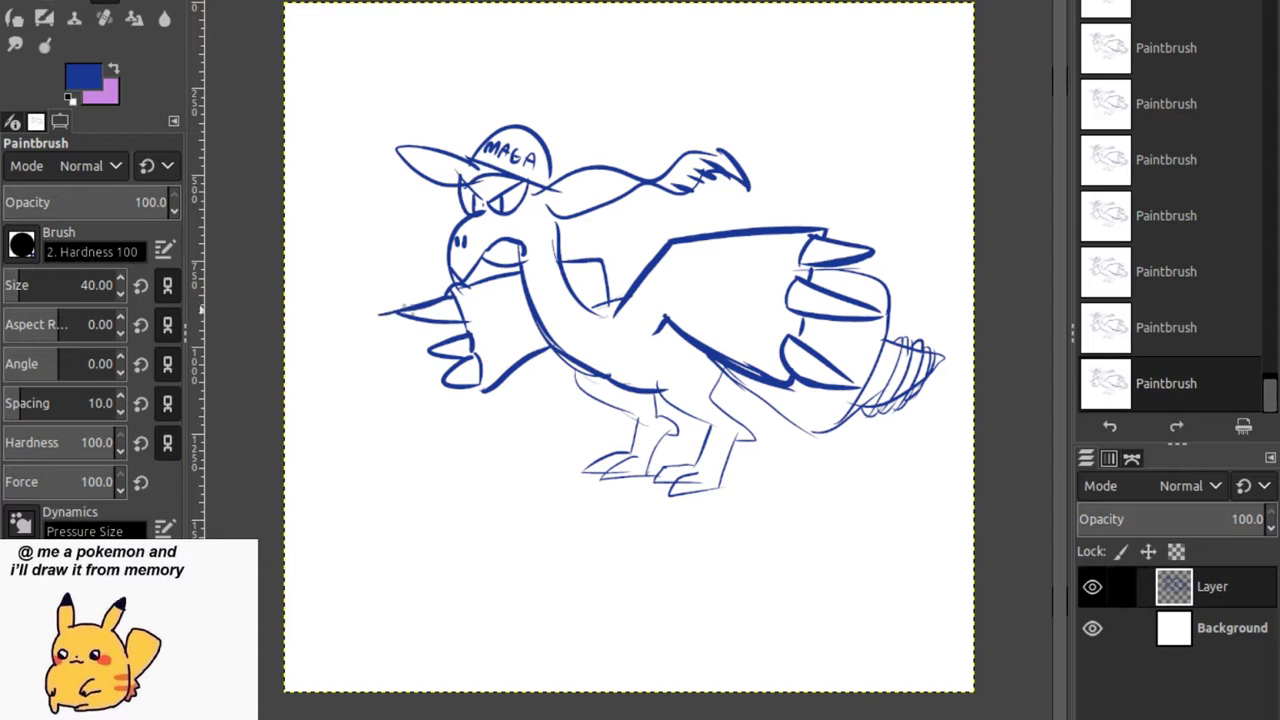
left_click_drag(457, 318, 464, 336)
Thicken the outlines of the legs and front foot, and add two more wavy crest strands behind the cap.
mouse_move(652, 414)
left_mouse_down()
mouse_move(680, 432)
mouse_move(652, 456)
mouse_move(592, 466)
left_mouse_up()
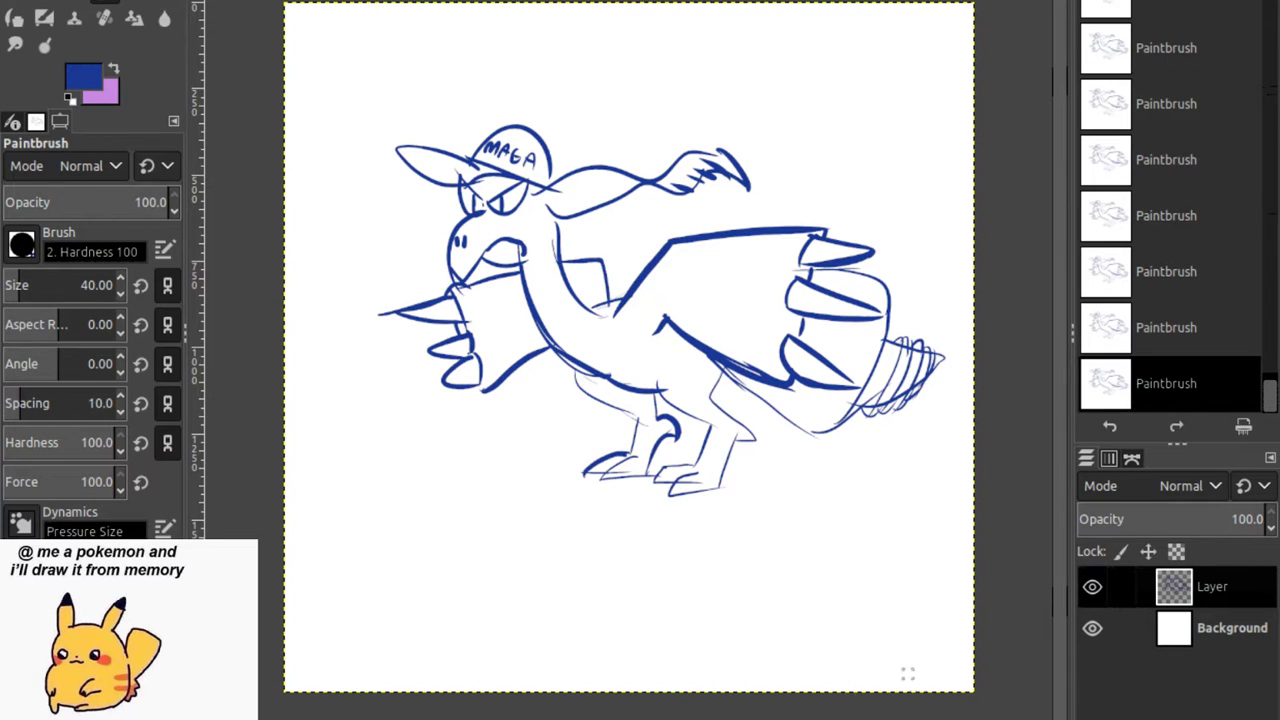
mouse_move(546, 176)
left_mouse_down()
mouse_move(608, 127)
mouse_move(714, 130)
left_mouse_up()
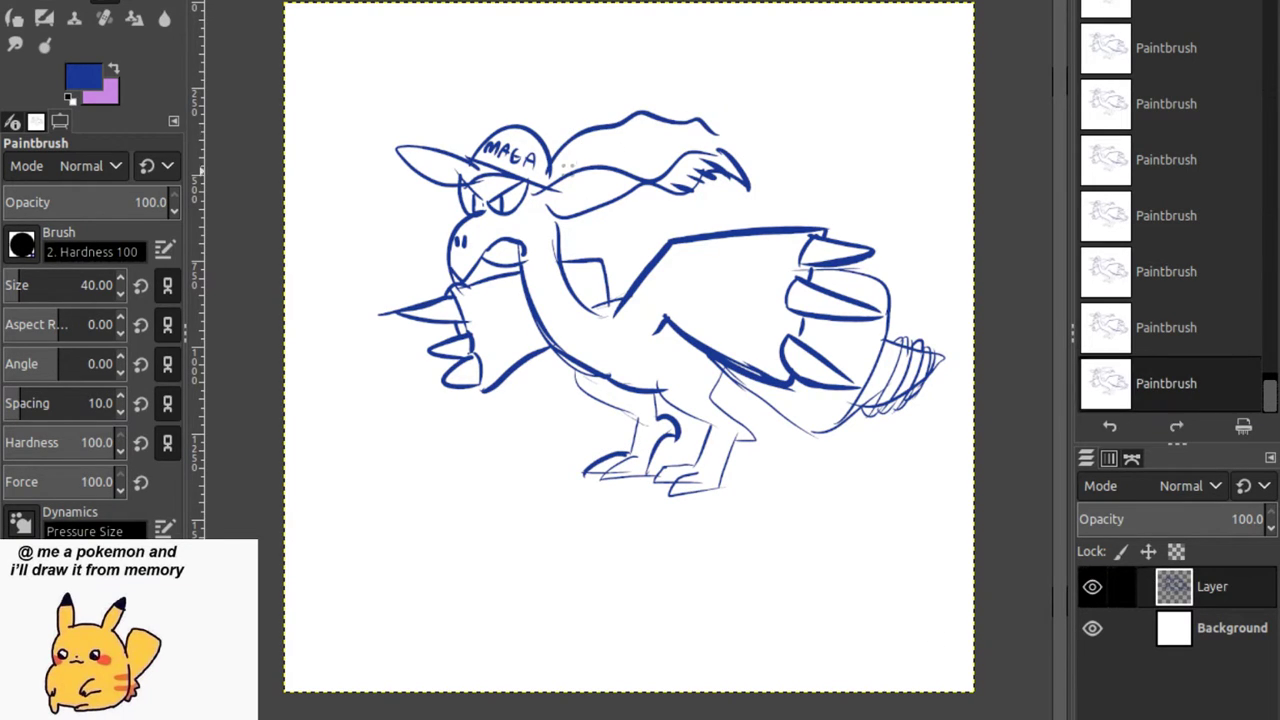
mouse_move(562, 174)
left_mouse_down()
mouse_move(680, 143)
mouse_move(714, 154)
left_mouse_up()
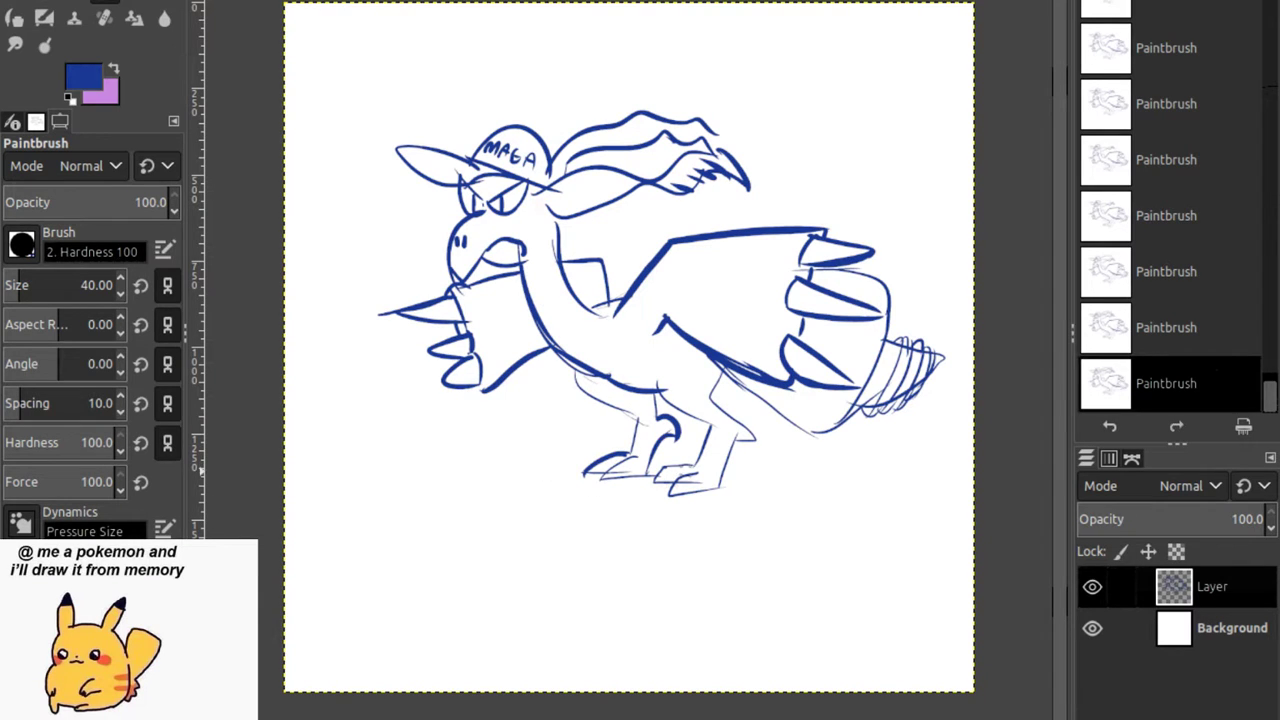
mouse_move(579, 368)
left_mouse_down()
mouse_move(642, 412)
mouse_move(630, 454)
left_mouse_up()
mouse_move(656, 393)
left_mouse_down()
mouse_move(655, 410)
mouse_move(697, 419)
left_mouse_up()
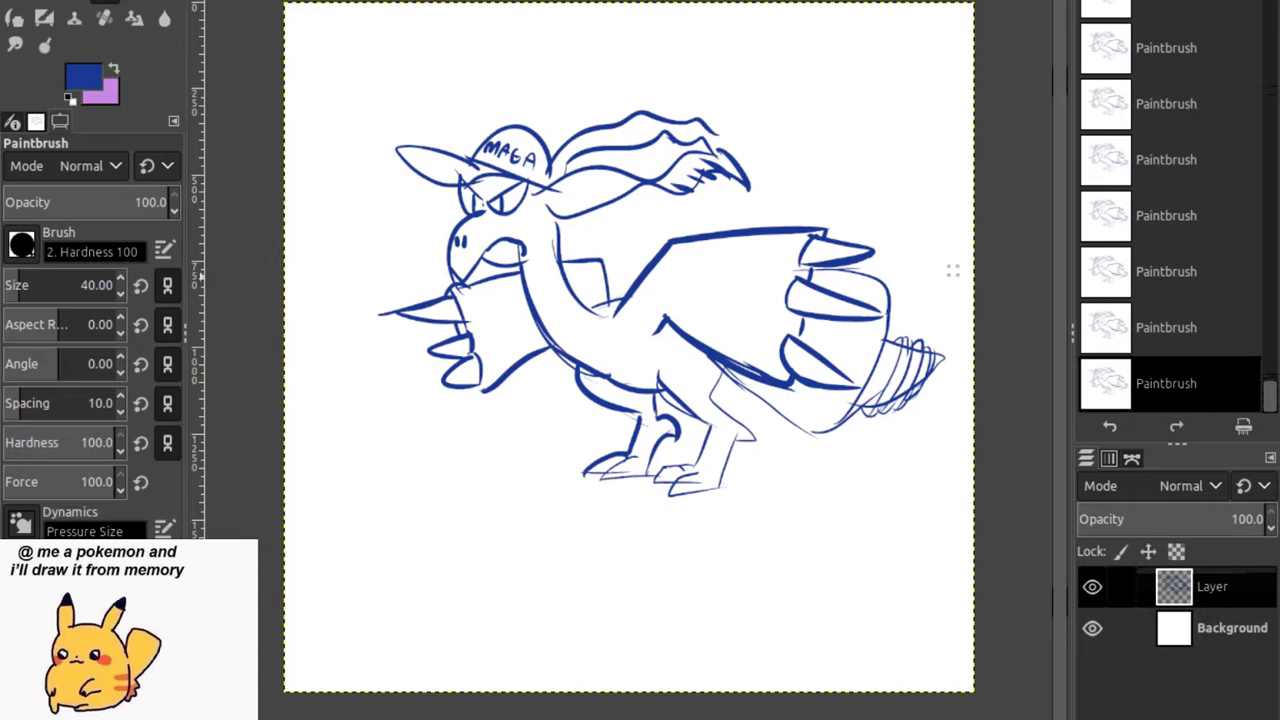
Draw short motion lines radiating outward above and below the striped tail tip.
mouse_move(897, 290)
left_mouse_down()
mouse_move(937, 268)
mouse_move(964, 285)
left_mouse_up()
left_click_drag(906, 316, 946, 318)
mouse_move(872, 428)
left_mouse_down()
mouse_move(903, 442)
mouse_move(884, 478)
left_mouse_up()
left_click_drag(842, 458, 856, 500)
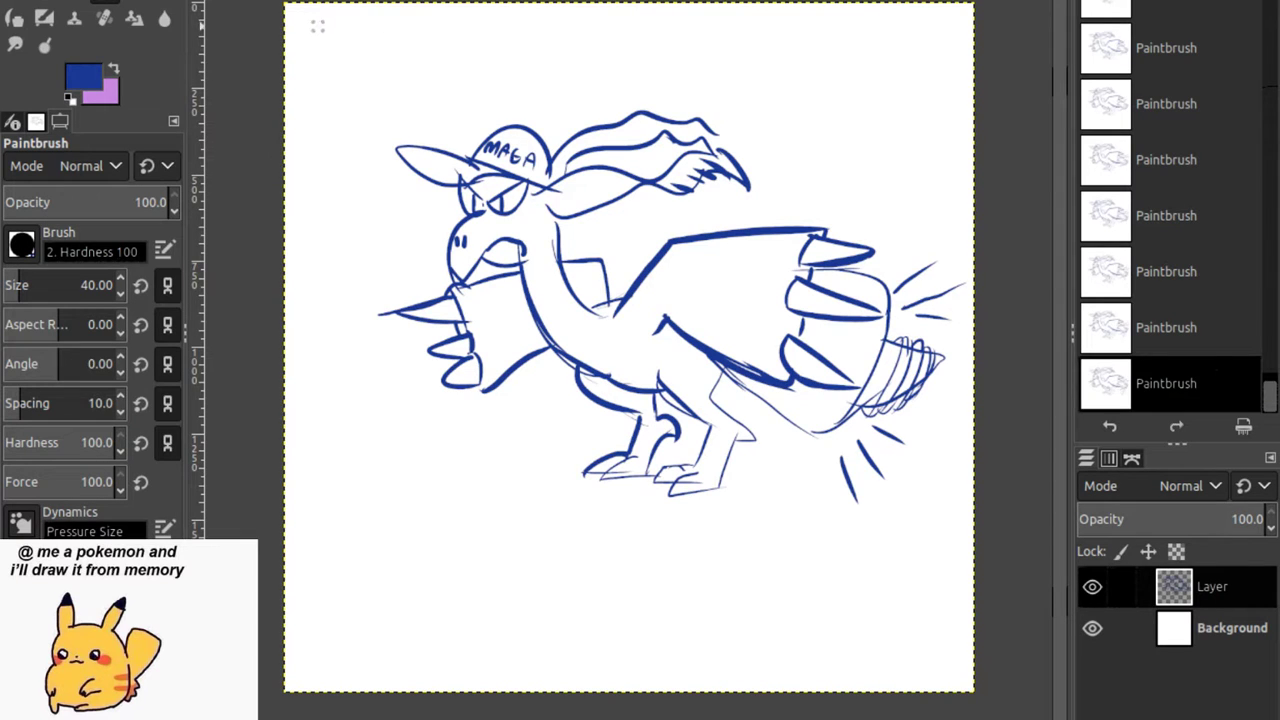
Letter "White kyurem!" by hand in blue above the bird-like drawing.
mouse_move(317, 26)
left_mouse_down()
mouse_move(323, 63)
mouse_move(337, 31)
mouse_move(353, 60)
mouse_move(365, 35)
mouse_move(368, 66)
left_mouse_up()
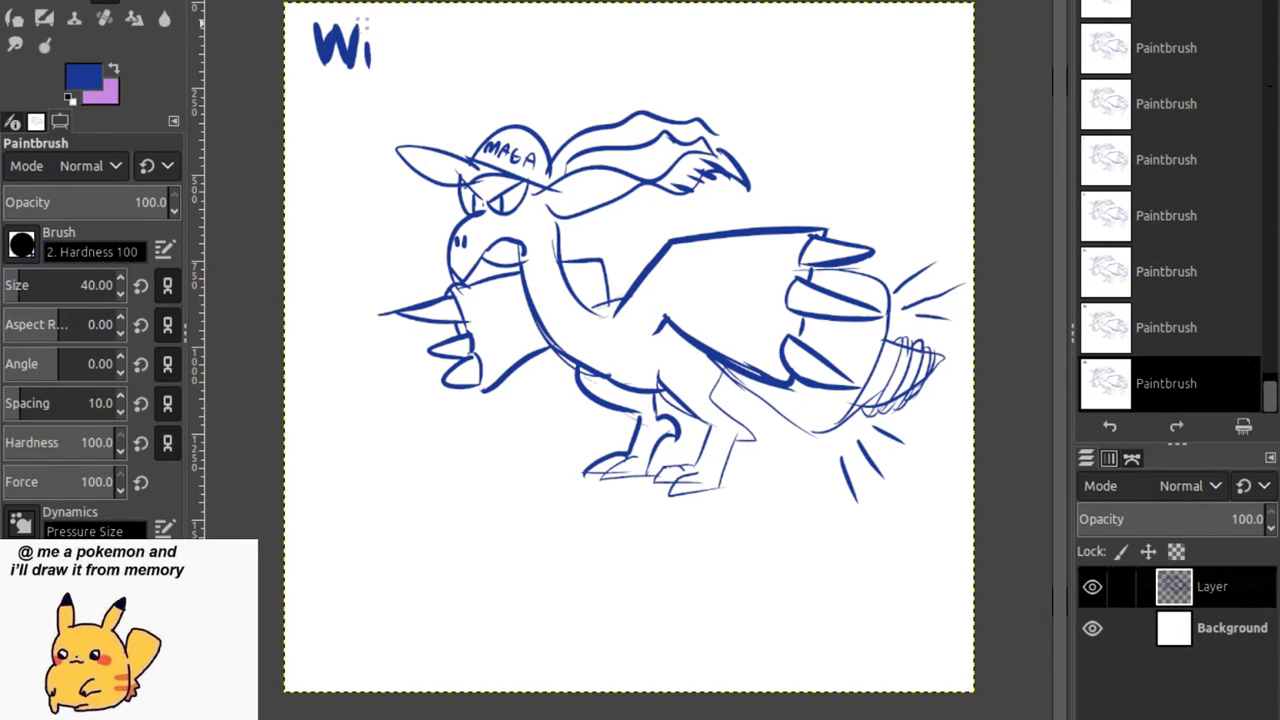
left_click_drag(362, 22, 366, 46)
left_click_drag(368, 58, 392, 68)
left_click_drag(392, 22, 410, 70)
mouse_move(398, 44)
left_mouse_down()
mouse_move(424, 44)
mouse_move(440, 70)
left_mouse_up()
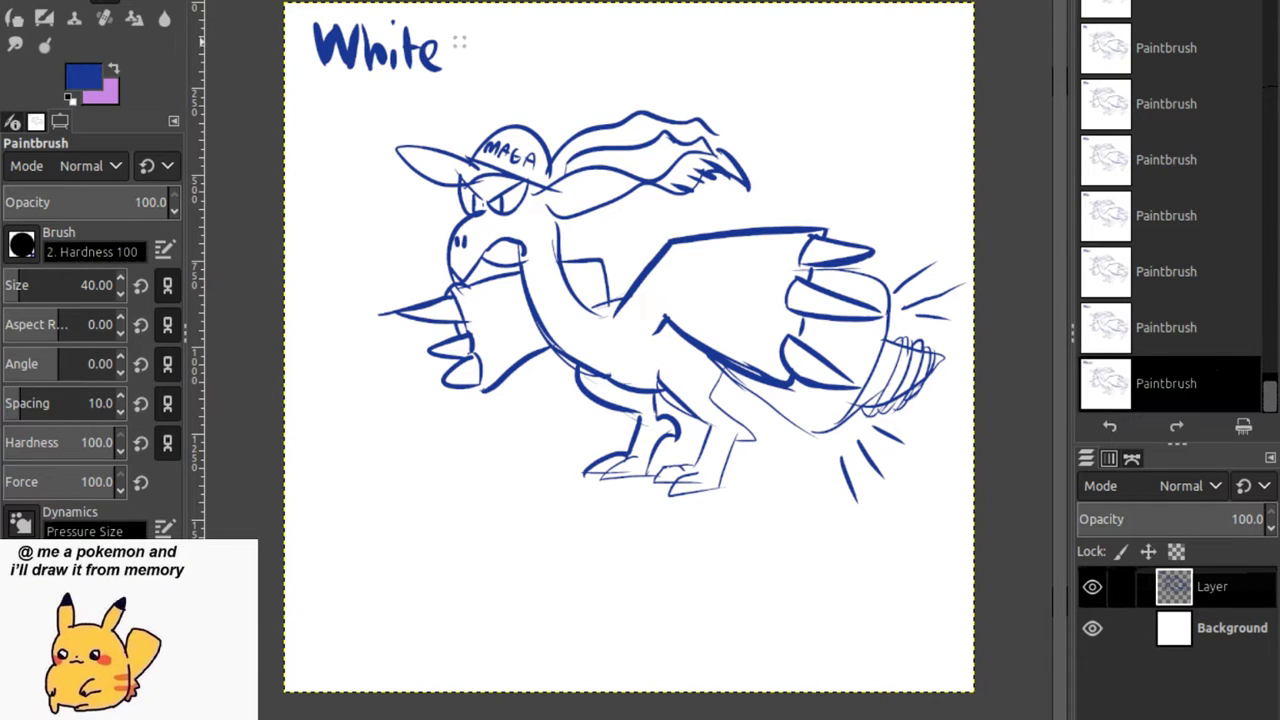
mouse_move(470, 28)
left_mouse_down()
mouse_move(466, 68)
mouse_move(511, 82)
mouse_move(568, 50)
mouse_move(596, 74)
left_mouse_up()
left_click_drag(602, 48, 642, 70)
left_click_drag(657, 22, 655, 52)
left_click(655, 72)
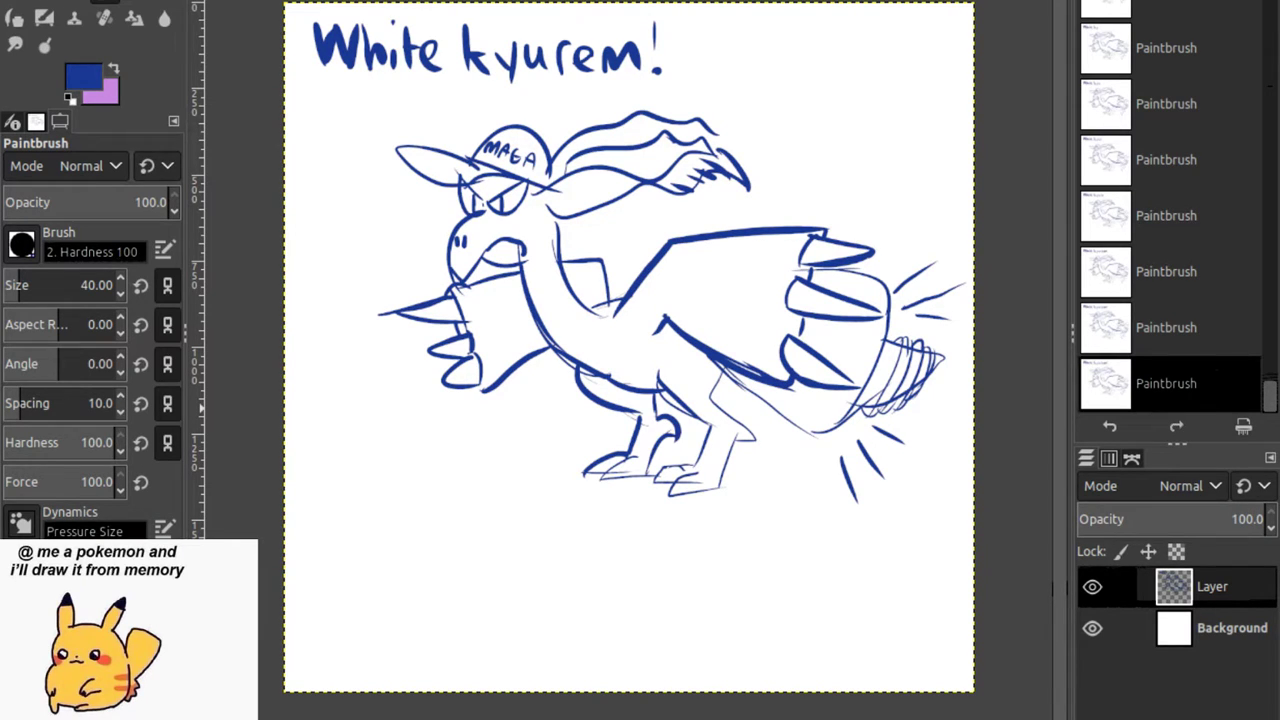
On a new layer with the blue sketch hidden, draw a dark red rounded face outline and a scalloped braid beside it.
key("ctrl+shift+n")
left_click(1092, 628)
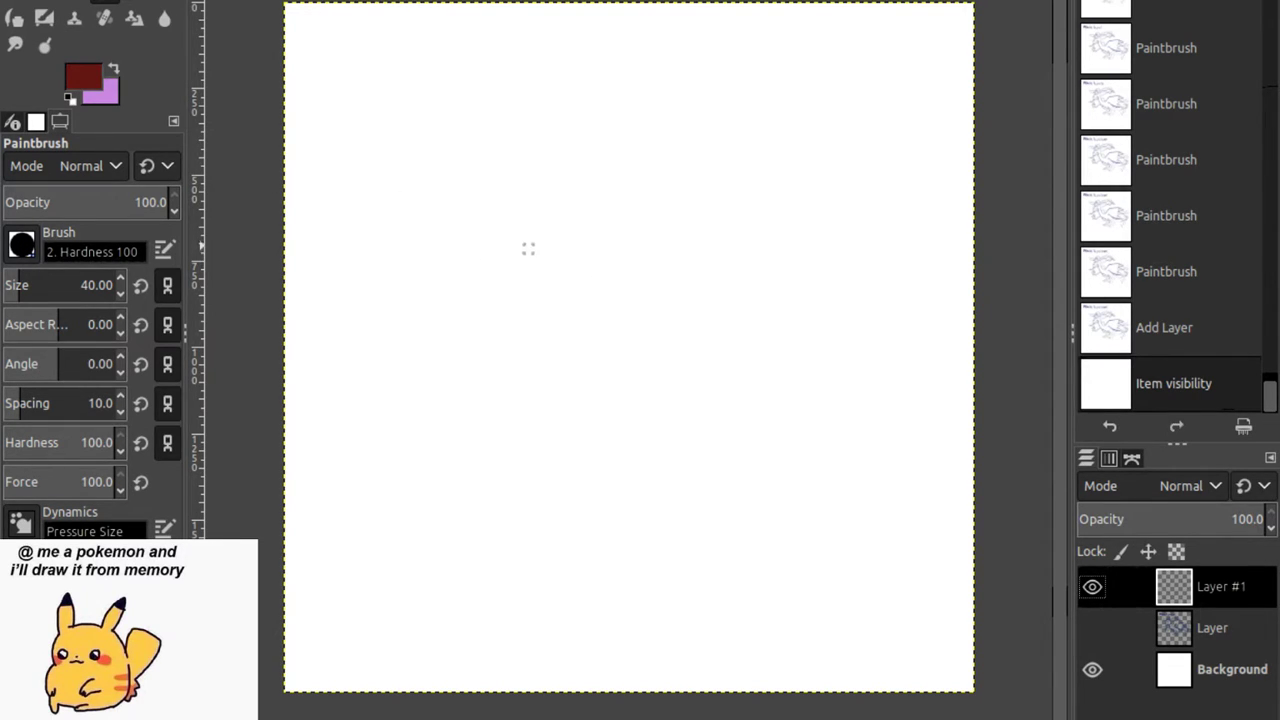
mouse_move(492, 260)
left_mouse_down()
mouse_move(475, 276)
mouse_move(584, 310)
mouse_move(586, 283)
mouse_move(597, 316)
mouse_move(612, 316)
mouse_move(600, 318)
mouse_move(620, 350)
mouse_move(582, 388)
left_mouse_up()
mouse_move(618, 344)
left_mouse_down()
mouse_move(624, 392)
mouse_move(596, 420)
mouse_move(614, 422)
mouse_move(574, 438)
mouse_move(567, 458)
mouse_move(626, 462)
mouse_move(616, 422)
mouse_move(630, 456)
left_mouse_up()
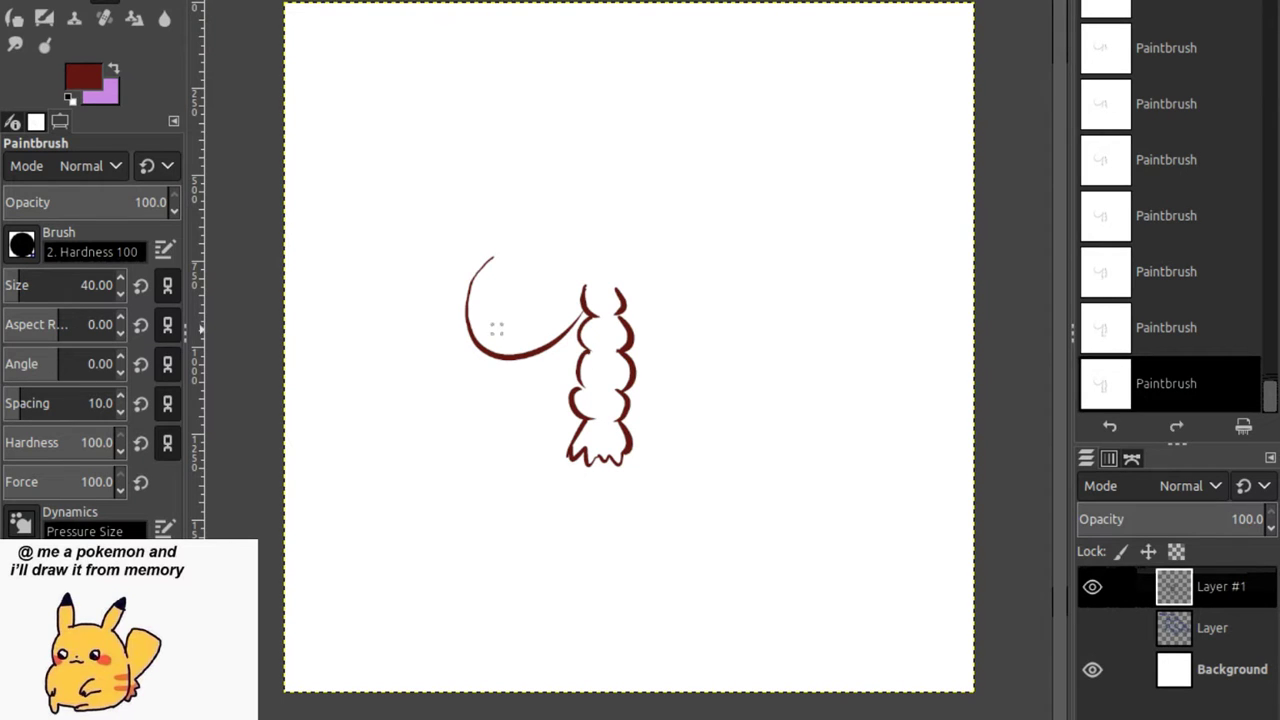
Draw a wavy mouth, two round eyes with slit pupils, and a short jagged fringe above them.
left_click_drag(480, 324, 517, 330)
mouse_move(490, 258)
left_mouse_down()
mouse_move(562, 268)
mouse_move(527, 268)
left_mouse_up()
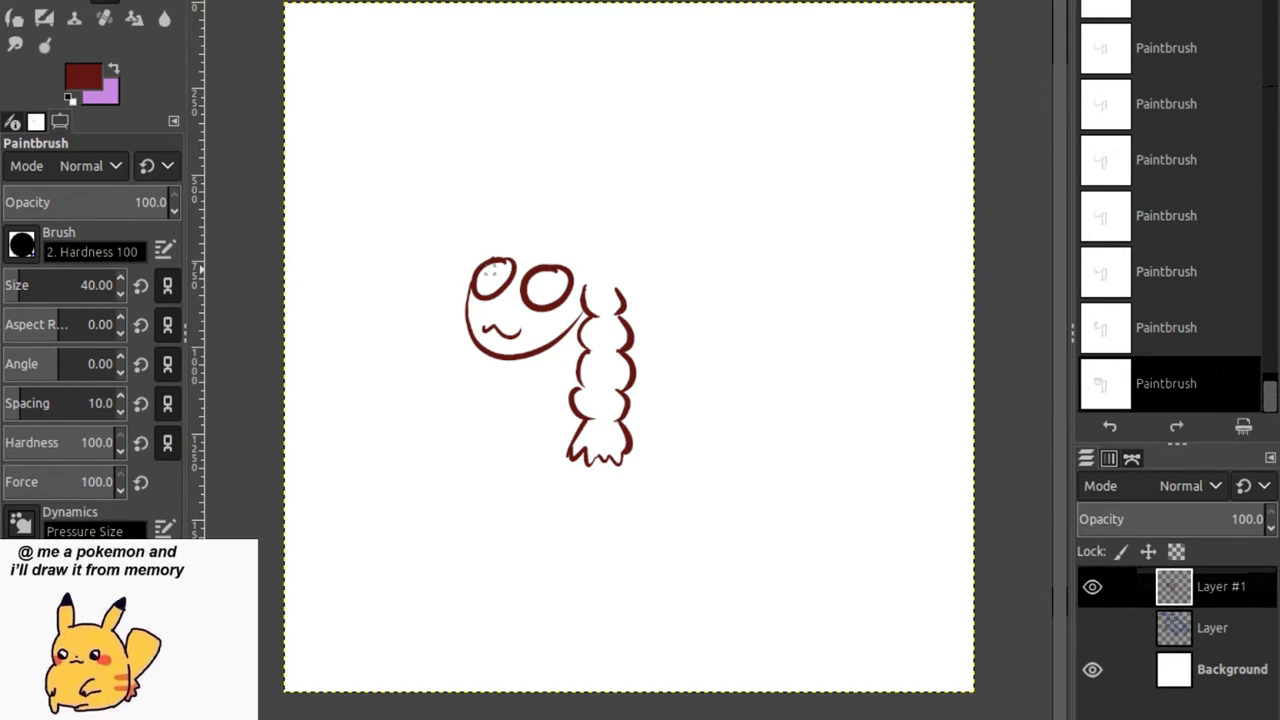
mouse_move(494, 264)
left_mouse_down()
mouse_move(504, 293)
mouse_move(491, 272)
mouse_move(560, 284)
left_mouse_up()
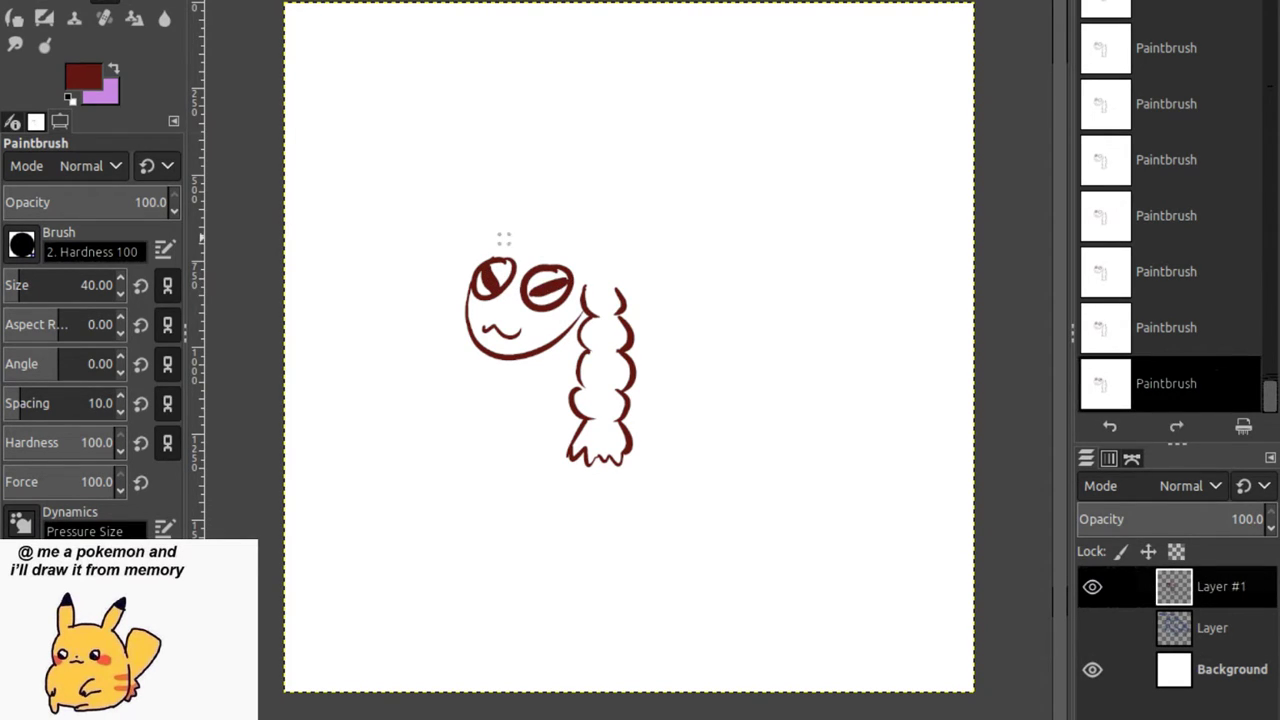
left_click_drag(504, 238, 588, 266)
Draw the big scalloped wool outline of the body, and a second braid with a frayed end on the face's other side.
mouse_move(481, 186)
left_mouse_down()
mouse_move(492, 135)
mouse_move(632, 138)
mouse_move(709, 160)
mouse_move(748, 204)
mouse_move(770, 322)
mouse_move(740, 395)
mouse_move(635, 418)
left_mouse_up()
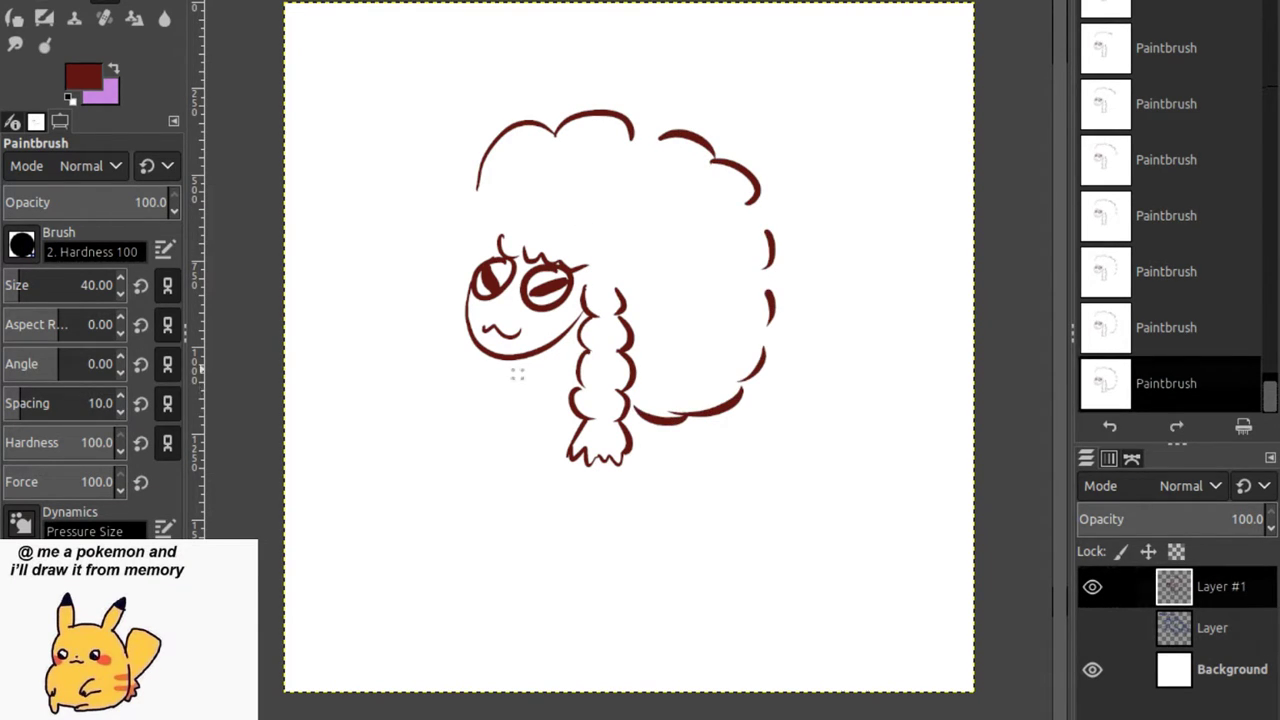
mouse_move(498, 360)
left_mouse_down()
mouse_move(506, 384)
mouse_move(570, 402)
left_mouse_up()
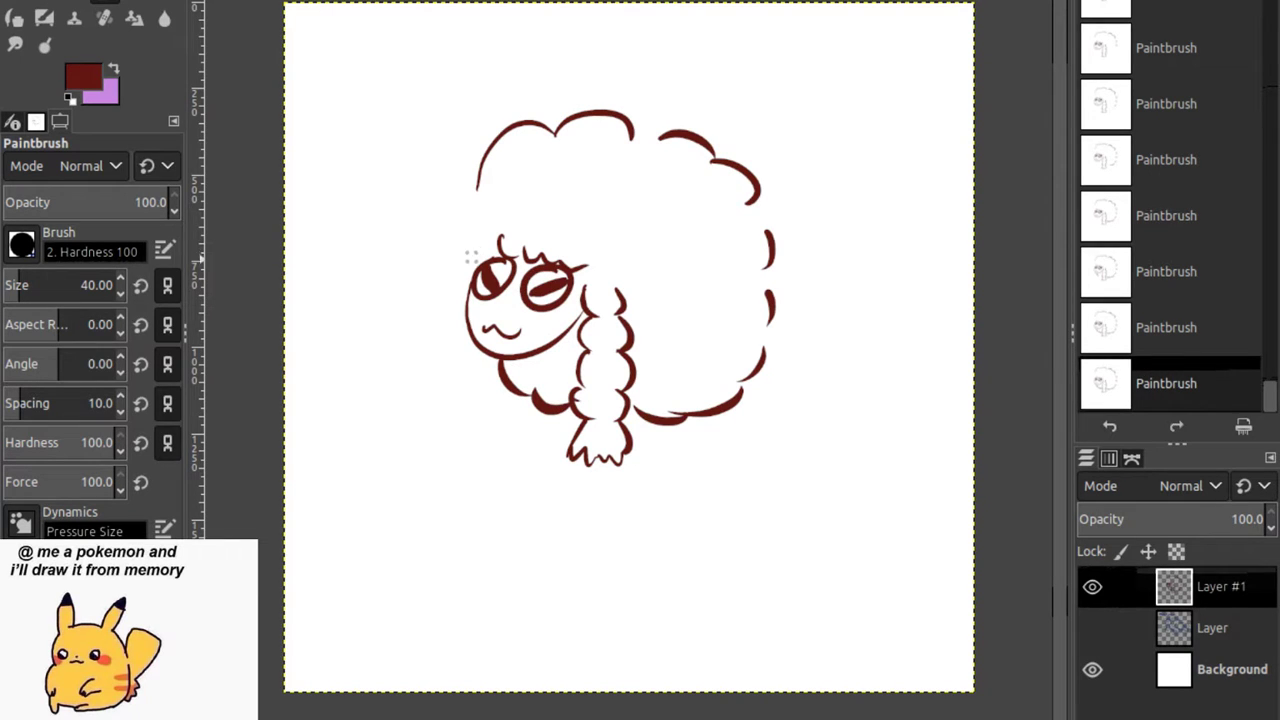
mouse_move(470, 256)
left_mouse_down()
mouse_move(421, 325)
mouse_move(456, 340)
mouse_move(444, 358)
mouse_move(416, 336)
mouse_move(405, 388)
left_mouse_up()
mouse_move(448, 360)
left_mouse_down()
mouse_move(435, 406)
mouse_move(400, 400)
mouse_move(377, 462)
left_mouse_up()
left_click_drag(377, 462, 412, 450)
mouse_move(436, 406)
left_mouse_down()
mouse_move(448, 452)
mouse_move(408, 464)
left_mouse_up()
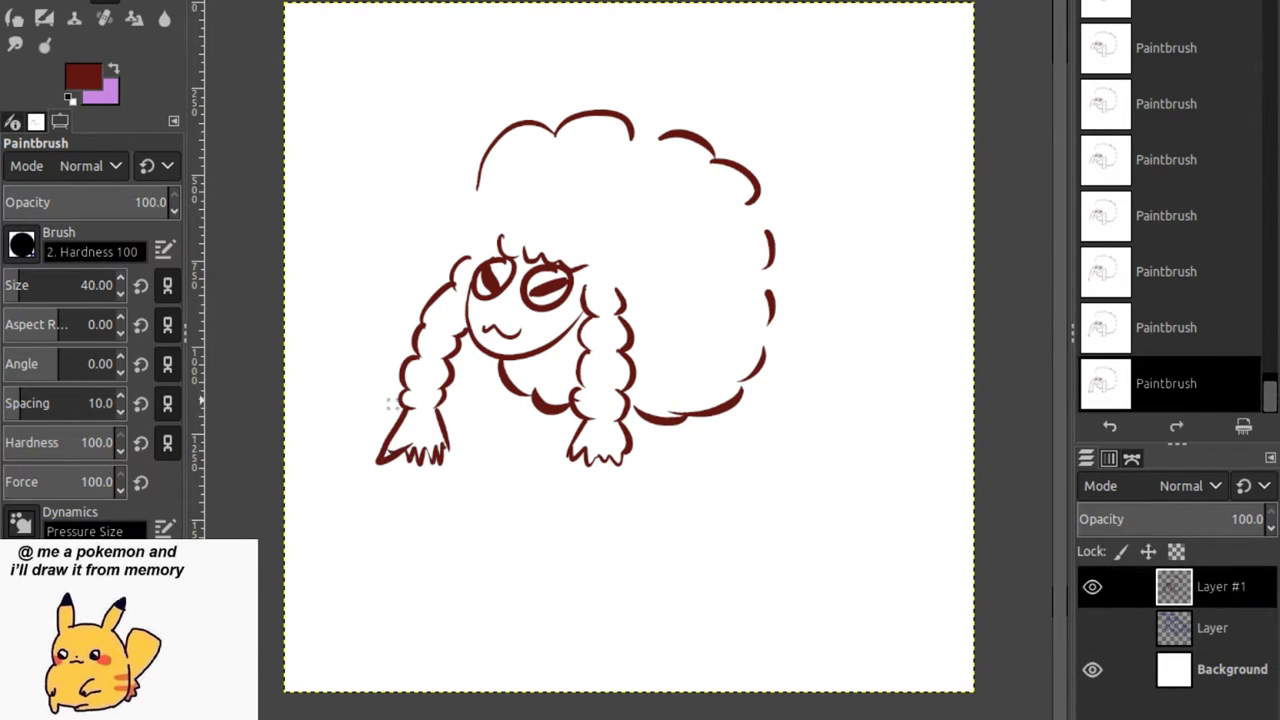
Add puffy wool tufts above the forehead and draw four short blocky legs under the body.
mouse_move(478, 255)
left_mouse_down()
mouse_move(525, 181)
mouse_move(581, 220)
left_mouse_up()
mouse_move(478, 194)
left_mouse_down()
mouse_move(464, 196)
mouse_move(446, 244)
left_mouse_up()
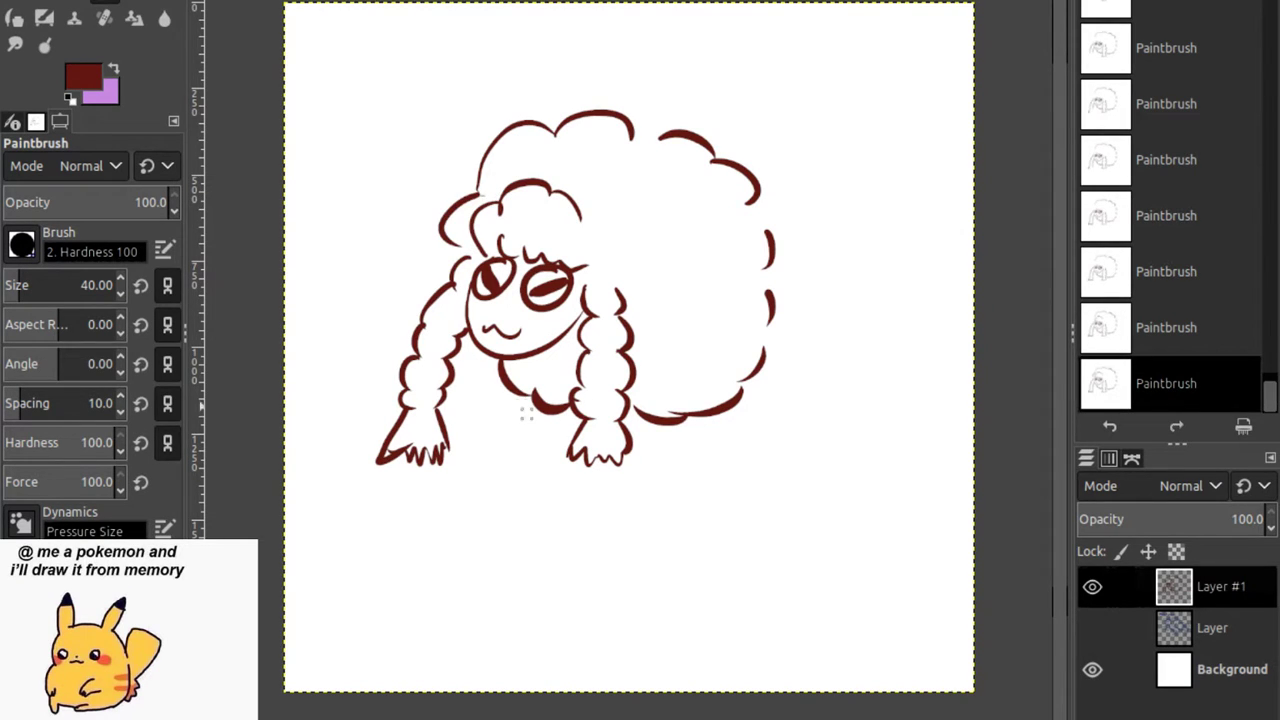
mouse_move(515, 395)
left_mouse_down()
mouse_move(538, 456)
mouse_move(542, 412)
mouse_move(566, 452)
left_mouse_up()
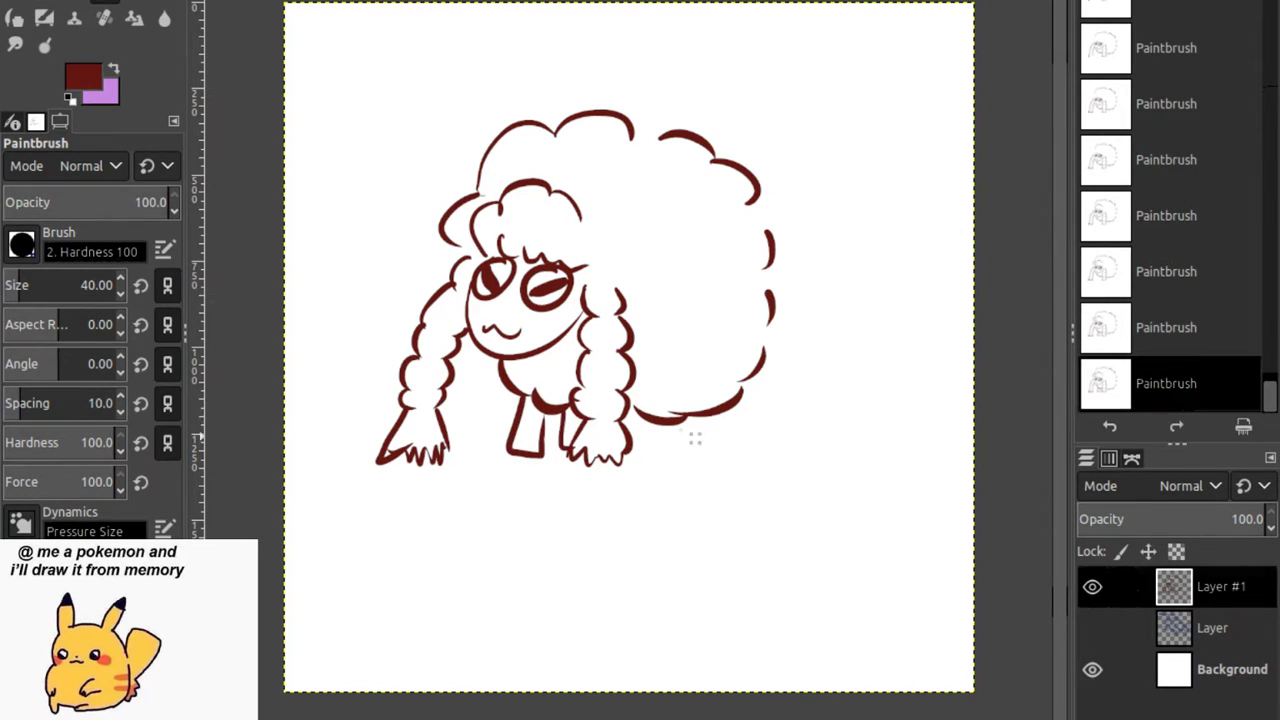
mouse_move(685, 420)
left_mouse_down()
mouse_move(688, 464)
mouse_move(716, 465)
left_mouse_up()
mouse_move(640, 420)
left_mouse_down()
mouse_move(670, 454)
mouse_move(670, 425)
left_mouse_up()
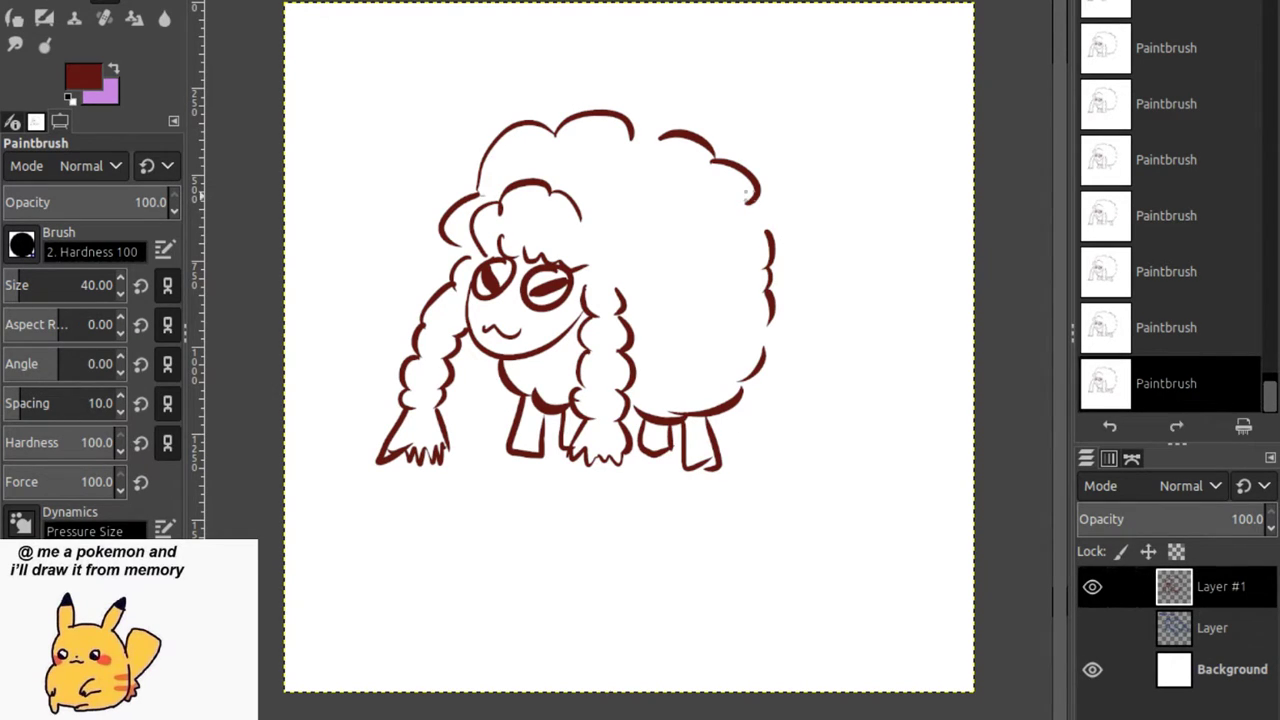
Close the gaps in the wool outline and add small detail marks on the body plus a tiny nose.
left_click_drag(754, 201, 768, 230)
left_click_drag(634, 131, 662, 137)
left_click_drag(748, 192, 750, 224)
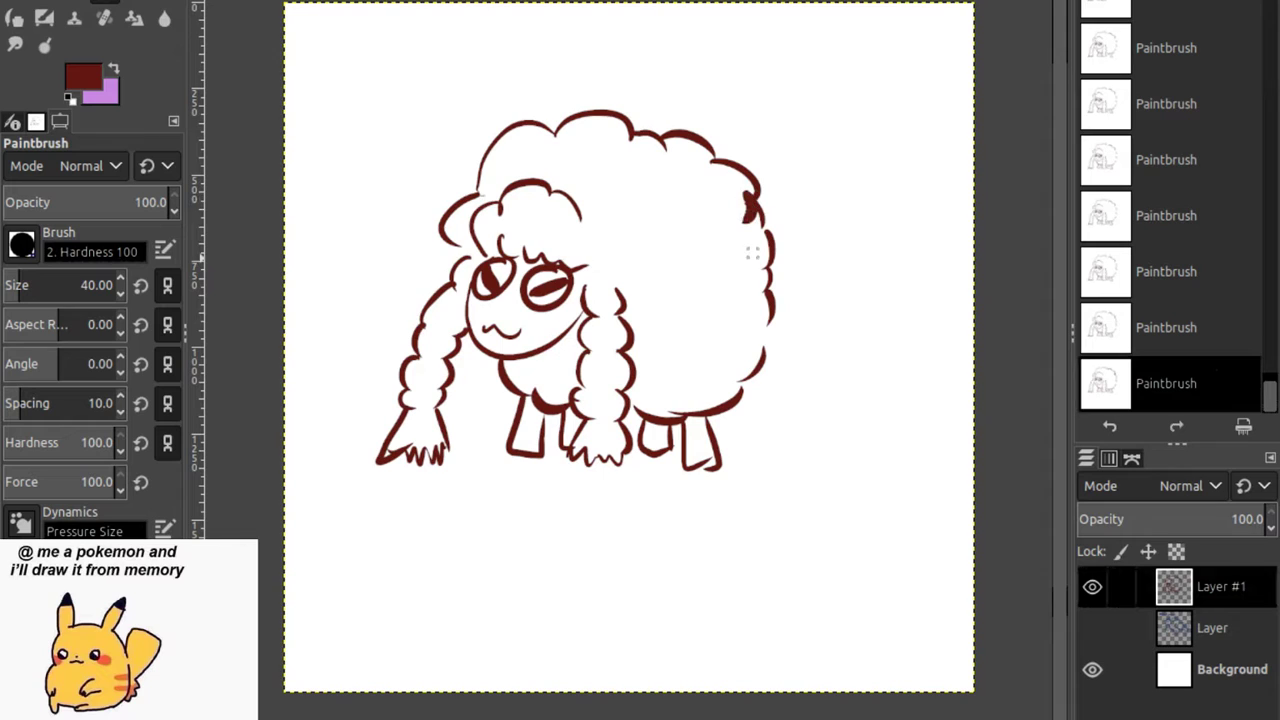
left_click_drag(686, 258, 684, 282)
left_click_drag(704, 328, 696, 348)
left_click_drag(491, 310, 498, 314)
Letter "Wooloo" with a heart above the sheep, and draw an ear on each side of its head.
left_click_drag(456, 50, 530, 58)
mouse_move(546, 44)
left_mouse_down()
mouse_move(547, 68)
mouse_move(598, 48)
left_mouse_up()
left_click_drag(664, 88, 666, 86)
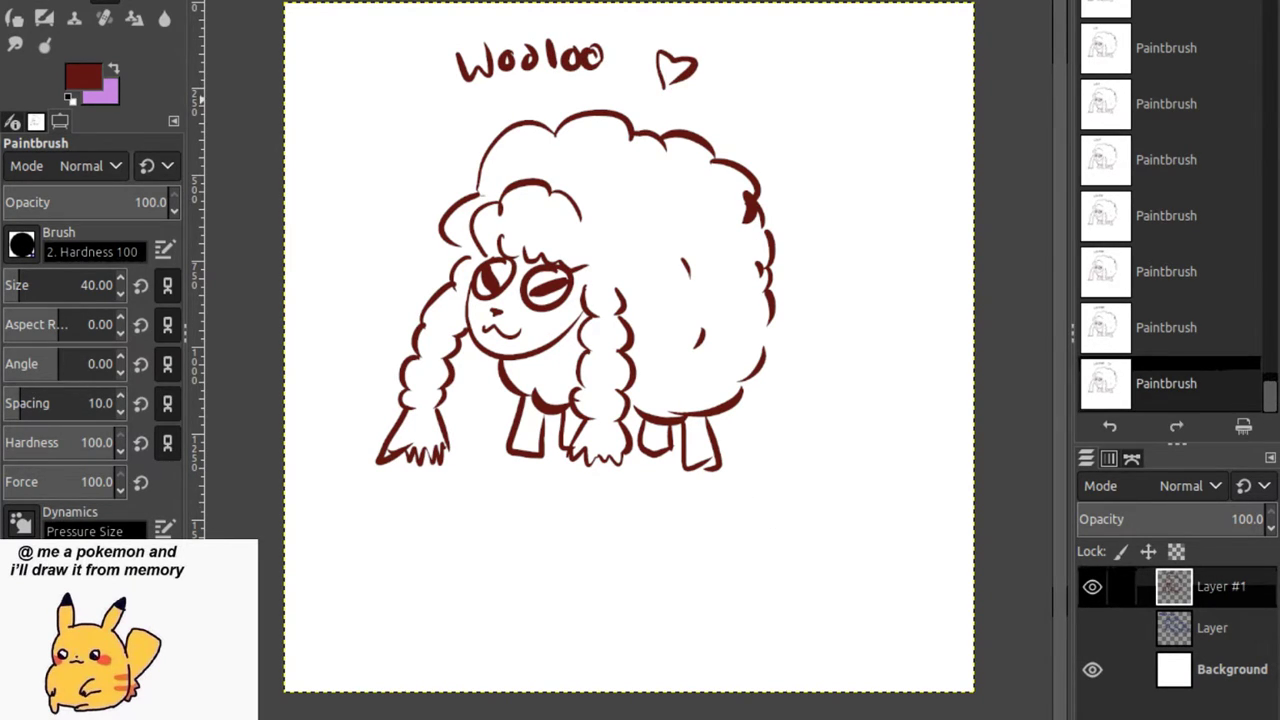
mouse_move(605, 268)
left_mouse_down()
mouse_move(638, 244)
mouse_move(469, 243)
mouse_move(472, 262)
mouse_move(626, 260)
left_mouse_up()
left_click_drag(486, 262, 468, 252)
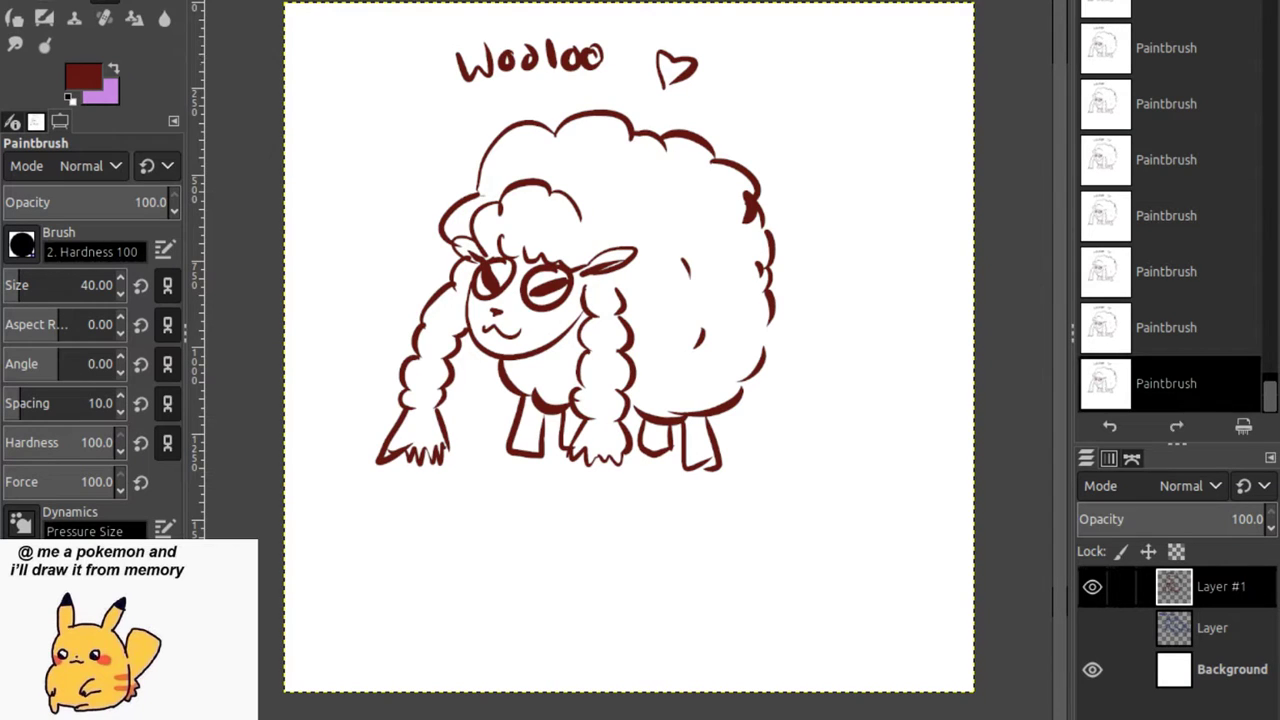
On a new layer with the sheep hidden, paint two ringed green eyes surrounded by a solid green face patch.
left_click(1092, 586)
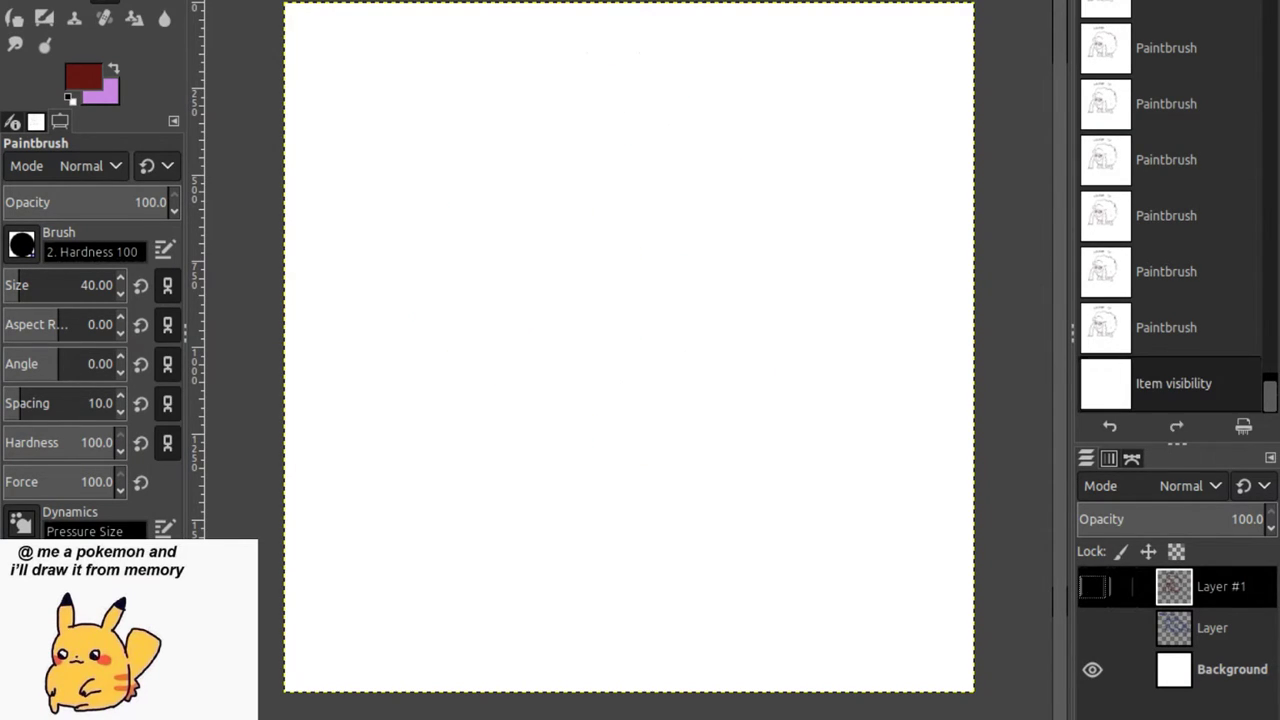
key("ctrl+shift+n")
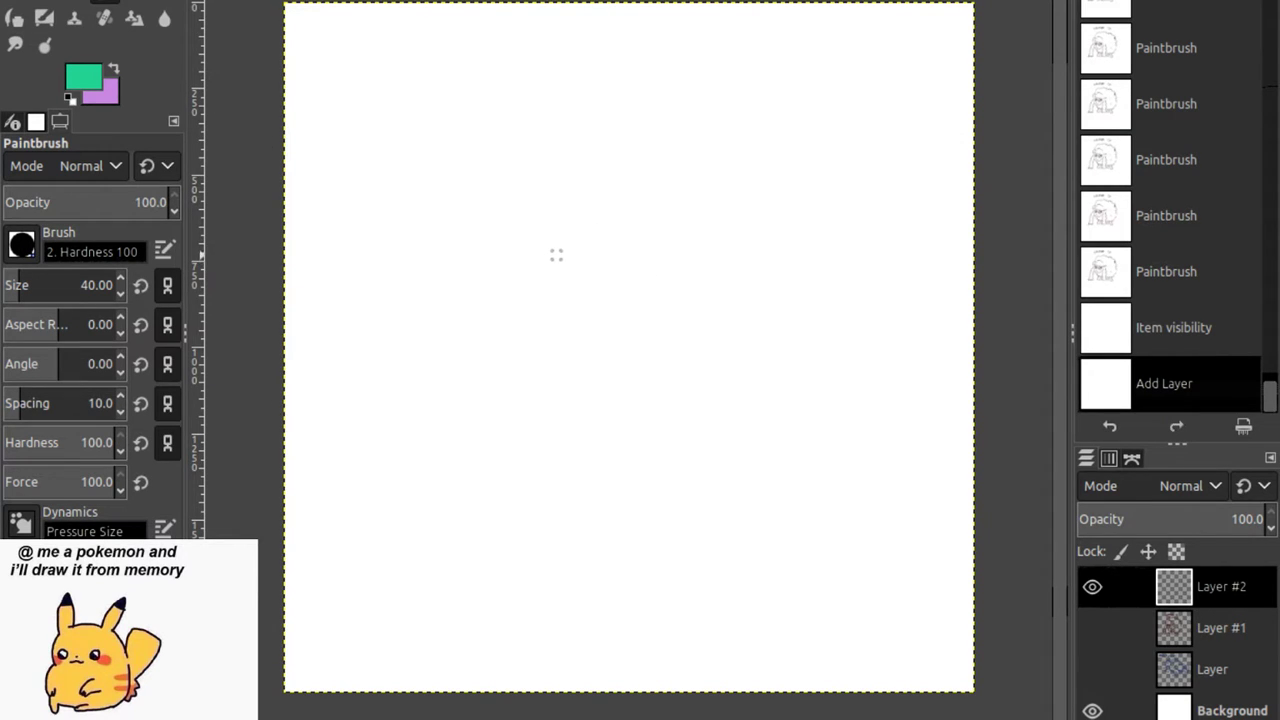
mouse_move(548, 236)
left_mouse_down()
mouse_move(515, 272)
mouse_move(584, 294)
mouse_move(604, 275)
mouse_move(540, 272)
left_mouse_up()
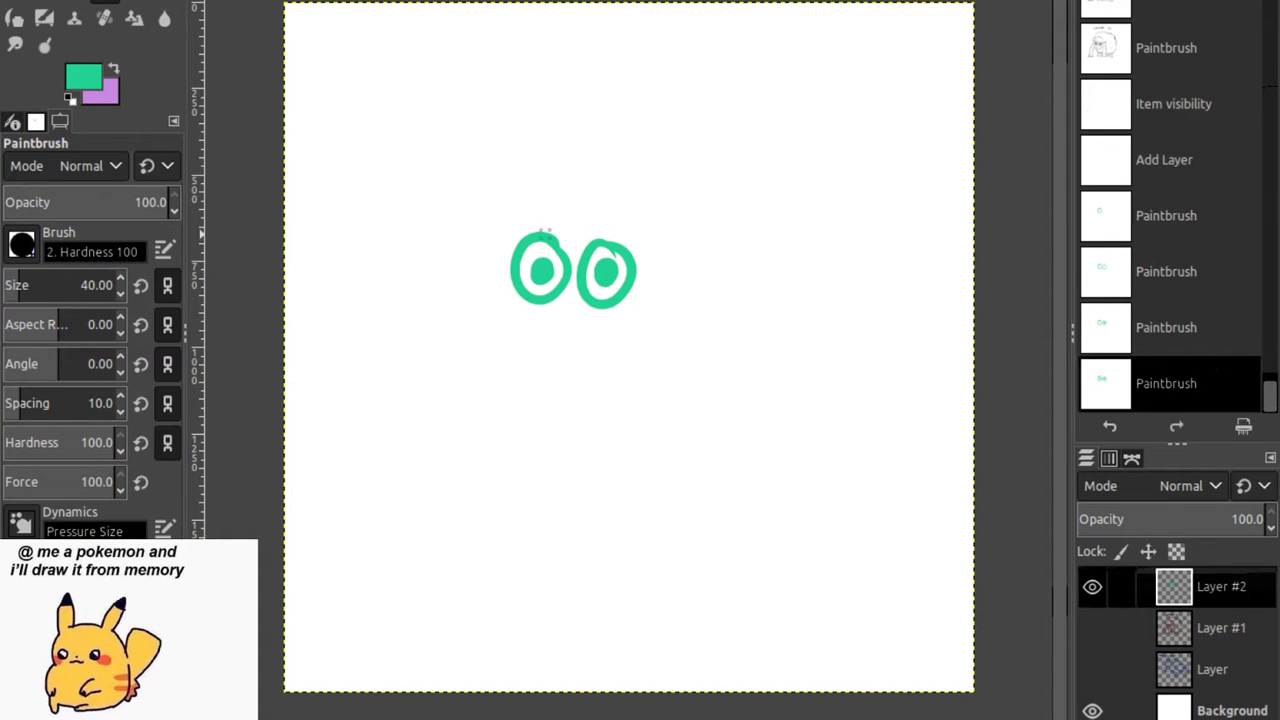
mouse_move(541, 212)
left_mouse_down()
mouse_move(583, 221)
mouse_move(646, 265)
mouse_move(646, 282)
mouse_move(571, 328)
mouse_move(508, 287)
mouse_move(529, 220)
mouse_move(541, 218)
mouse_move(502, 266)
mouse_move(513, 302)
mouse_move(507, 290)
mouse_move(529, 309)
mouse_move(564, 305)
mouse_move(568, 289)
mouse_move(559, 238)
mouse_move(509, 237)
mouse_move(509, 260)
mouse_move(498, 255)
mouse_move(517, 231)
mouse_move(628, 238)
mouse_move(641, 280)
mouse_move(617, 311)
mouse_move(516, 314)
mouse_move(577, 274)
mouse_move(579, 302)
mouse_move(589, 246)
mouse_move(580, 288)
mouse_move(579, 251)
mouse_move(626, 246)
left_mouse_up()
mouse_move(623, 256)
left_mouse_down()
mouse_move(634, 298)
mouse_move(632, 286)
left_mouse_up()
left_click_drag(630, 290, 594, 314)
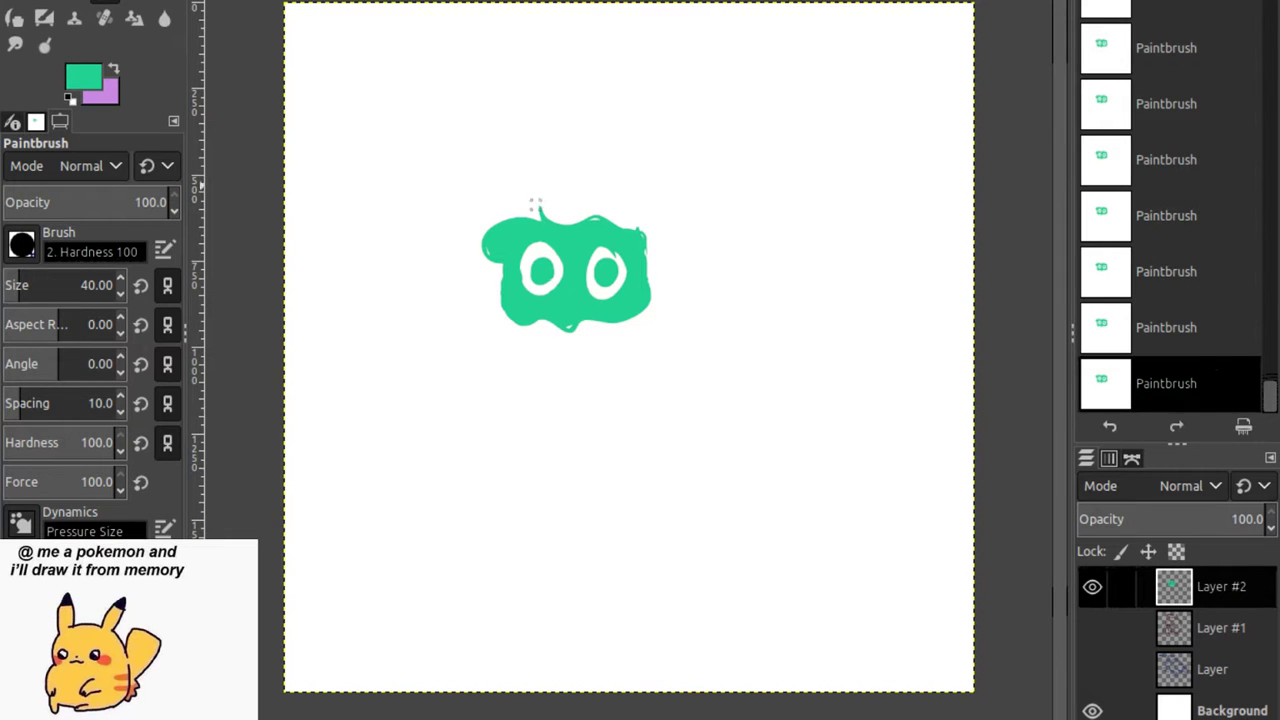
Draw looping green vines above, beside and below the face patch, and an oval raised foot at its lower left.
mouse_move(540, 210)
left_mouse_down()
mouse_move(462, 207)
mouse_move(517, 162)
mouse_move(568, 196)
mouse_move(613, 184)
mouse_move(611, 201)
mouse_move(678, 226)
left_mouse_up()
mouse_move(606, 180)
left_mouse_down()
mouse_move(695, 207)
mouse_move(668, 276)
left_mouse_up()
left_click_drag(686, 308, 672, 336)
mouse_move(545, 205)
left_mouse_down()
mouse_move(588, 125)
mouse_move(575, 195)
left_mouse_up()
mouse_move(500, 318)
left_mouse_down()
mouse_move(524, 364)
mouse_move(467, 348)
mouse_move(521, 391)
mouse_move(668, 356)
mouse_move(680, 284)
mouse_move(610, 372)
mouse_move(627, 348)
mouse_move(579, 369)
mouse_move(613, 329)
mouse_move(560, 344)
left_mouse_up()
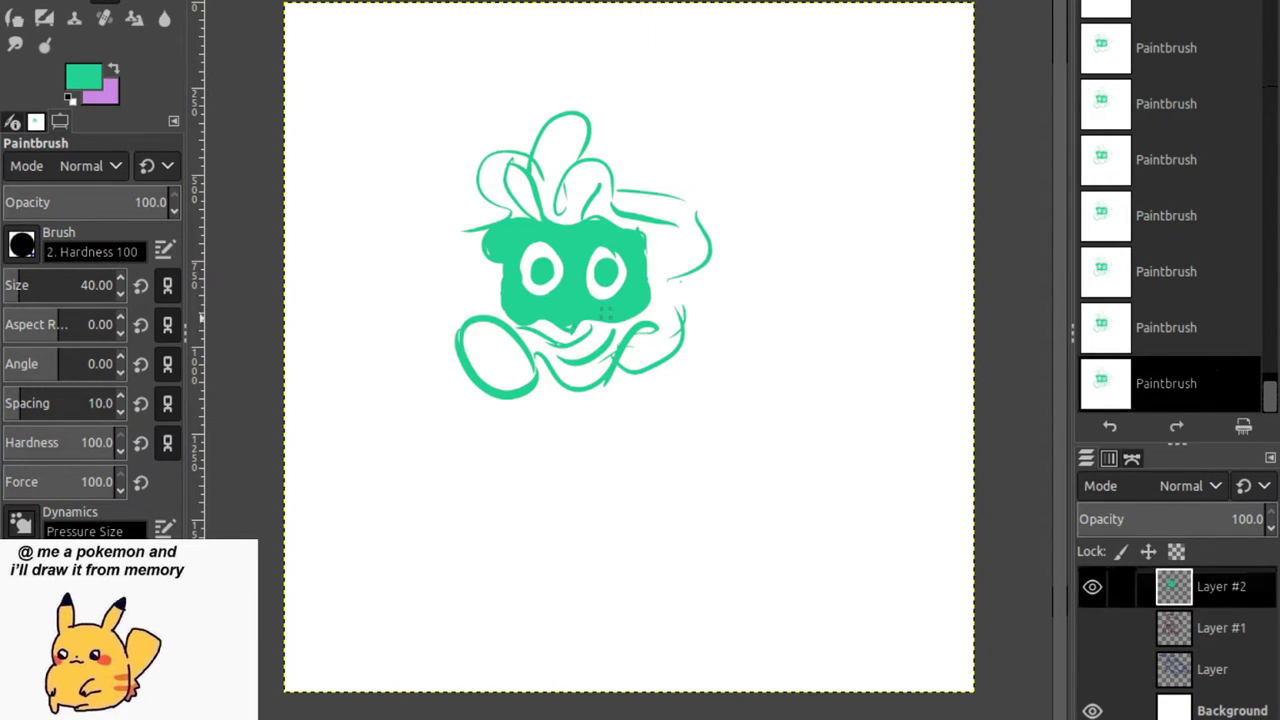
Add more vine loops on the body's right side with a long curling tendril, and draw the second foot below.
mouse_move(655, 295)
left_mouse_down()
mouse_move(715, 206)
mouse_move(660, 244)
left_mouse_up()
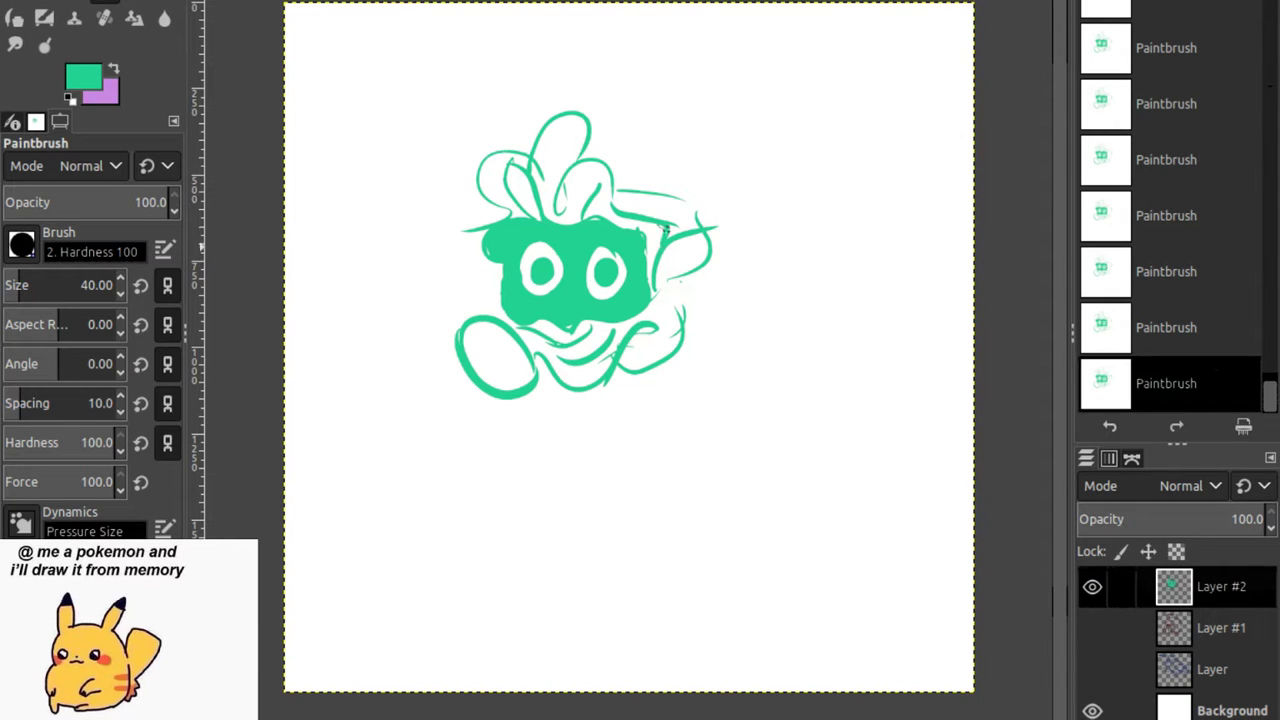
mouse_move(614, 188)
left_mouse_down()
mouse_move(683, 183)
mouse_move(707, 211)
left_mouse_up()
left_click_drag(670, 280, 684, 318)
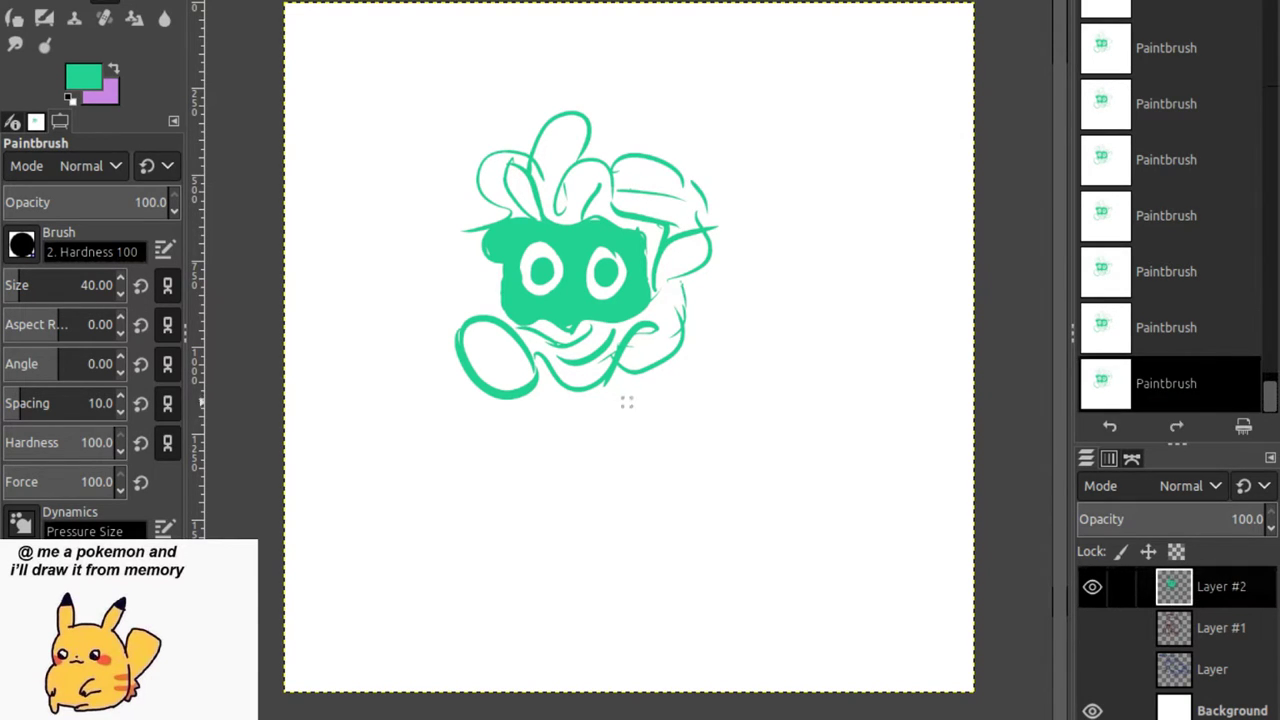
mouse_move(613, 376)
left_mouse_down()
mouse_move(671, 413)
mouse_move(662, 364)
left_mouse_up()
mouse_move(694, 288)
left_mouse_down()
mouse_move(786, 213)
mouse_move(778, 236)
mouse_move(790, 228)
mouse_move(773, 224)
mouse_move(700, 305)
mouse_move(718, 299)
mouse_move(672, 287)
mouse_move(645, 337)
mouse_move(693, 312)
mouse_move(658, 346)
left_mouse_up()
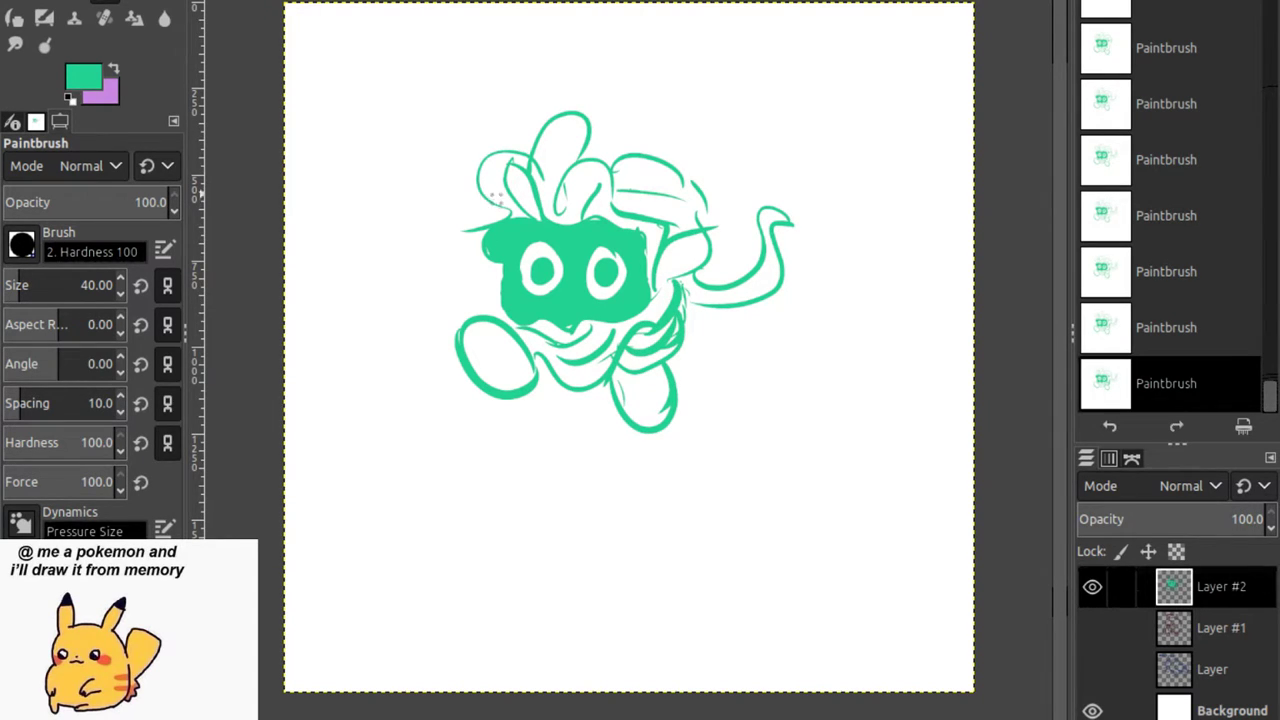
Draw overlapping vine loops along the body's left side and reinforce the vine lines on its right side.
mouse_move(482, 186)
left_mouse_down()
mouse_move(470, 240)
mouse_move(450, 230)
mouse_move(457, 285)
mouse_move(472, 270)
mouse_move(470, 316)
left_mouse_up()
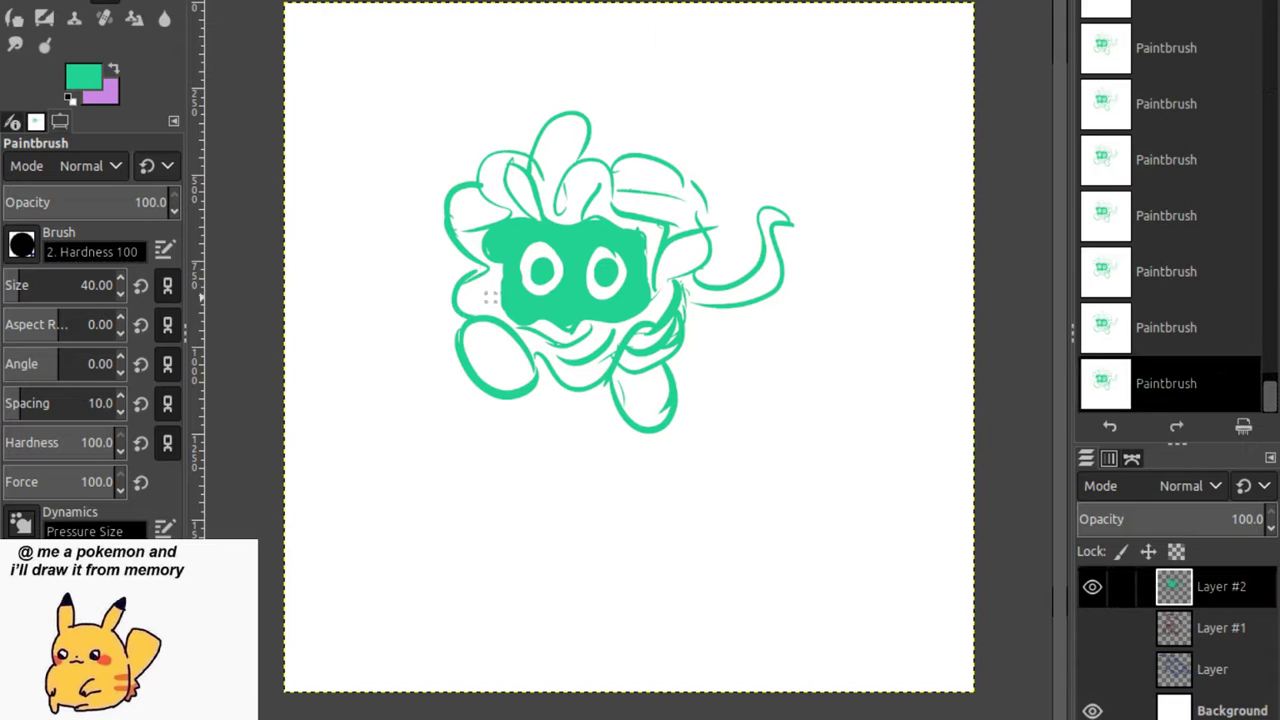
left_click_drag(460, 250, 428, 336)
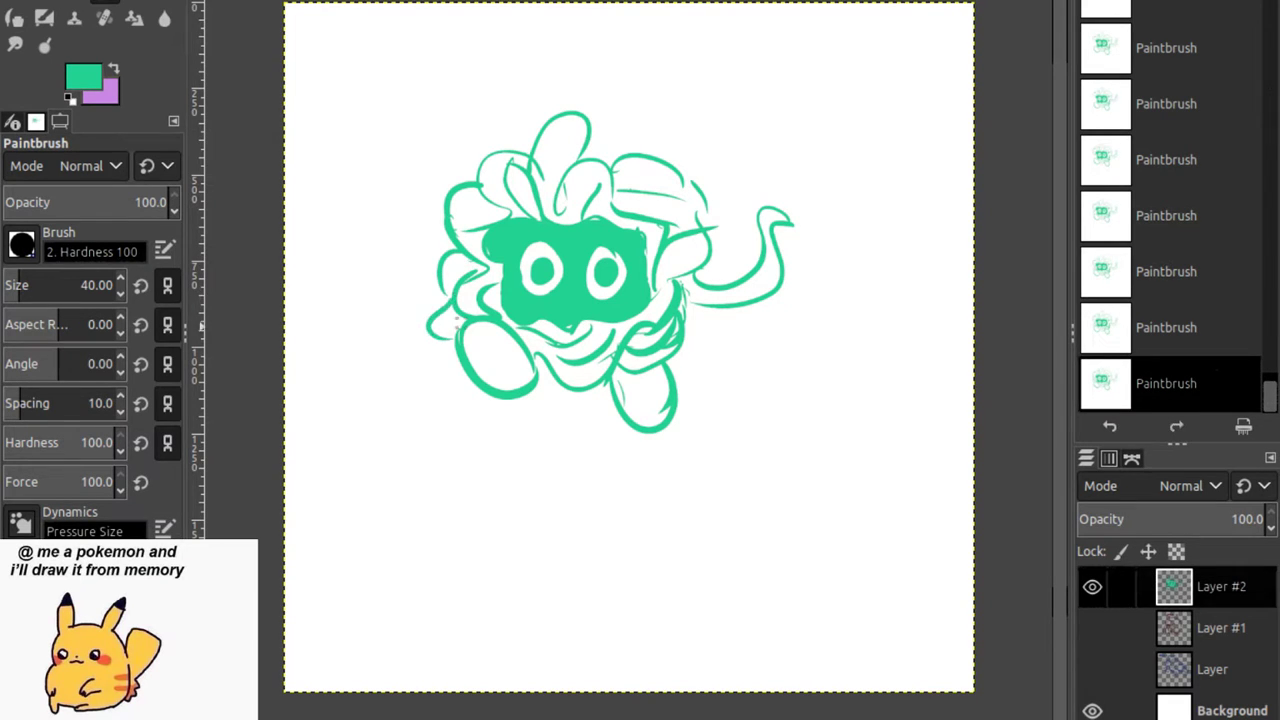
left_click_drag(655, 258, 650, 316)
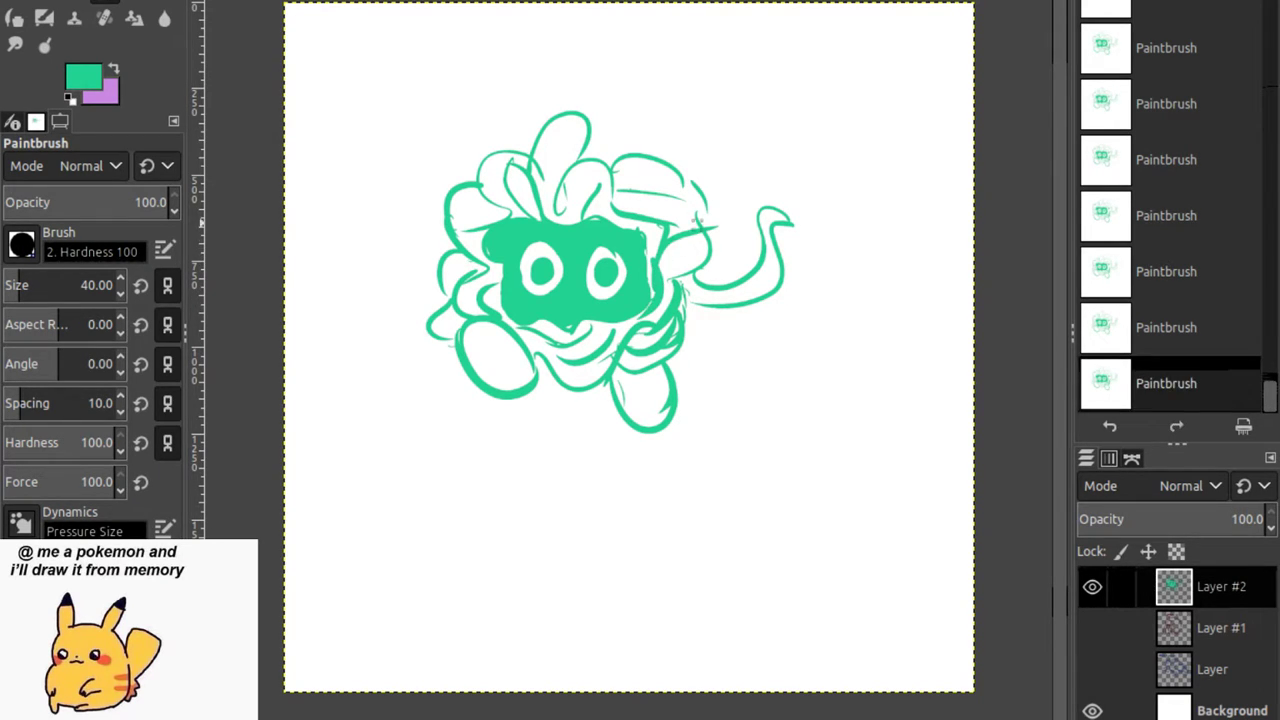
left_click_drag(692, 184, 714, 226)
Draw a sole line inside the raised foot and add contour strokes to the vines on top of the head.
left_click_drag(466, 336, 515, 378)
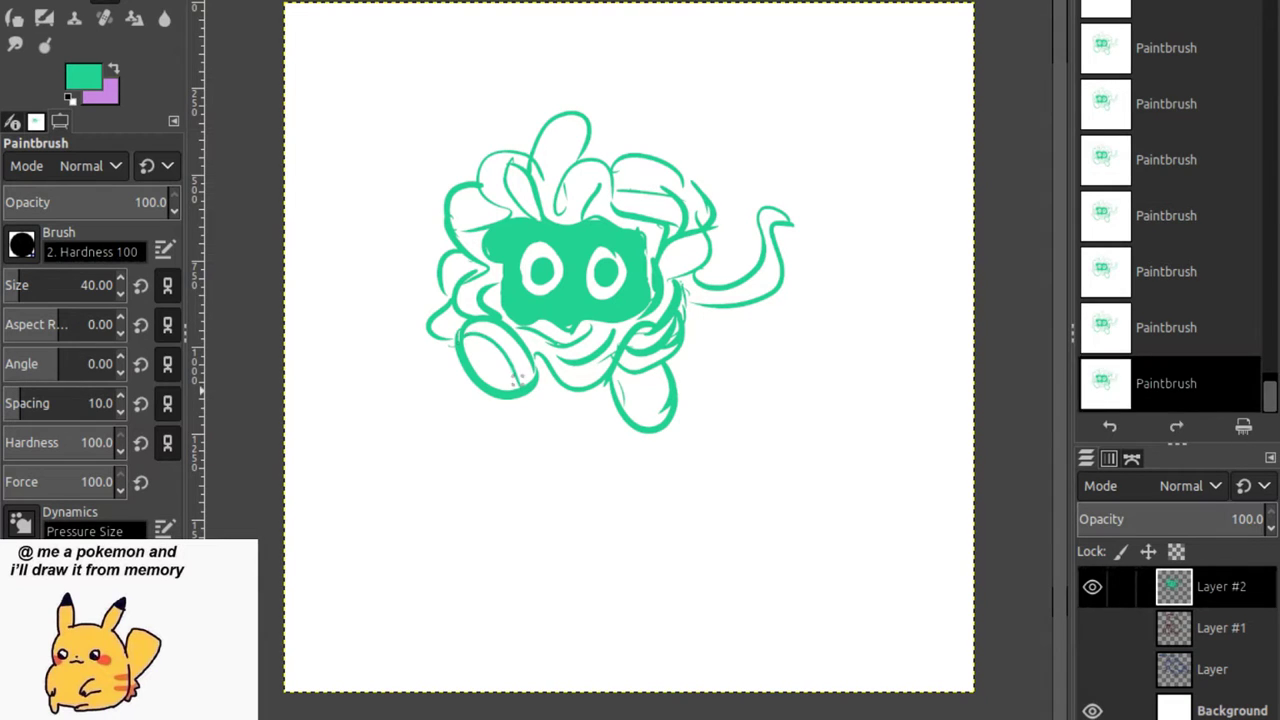
left_click_drag(515, 154, 480, 184)
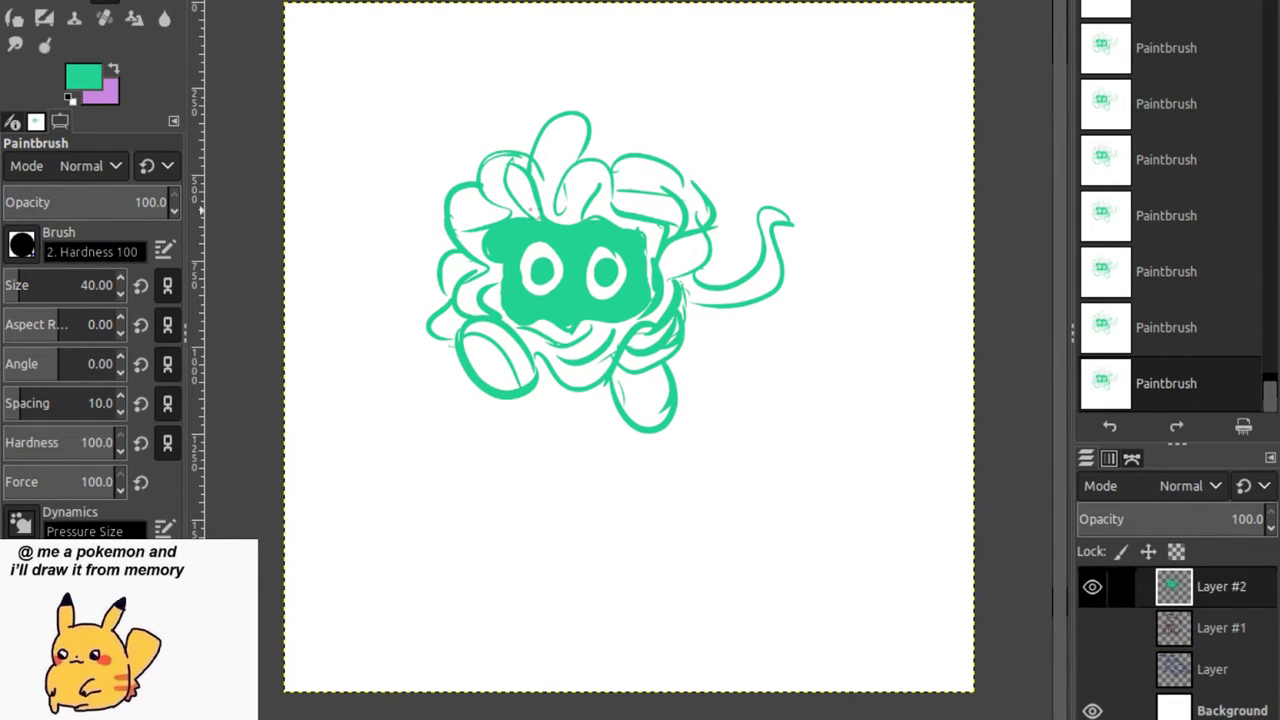
left_click_drag(552, 208, 584, 146)
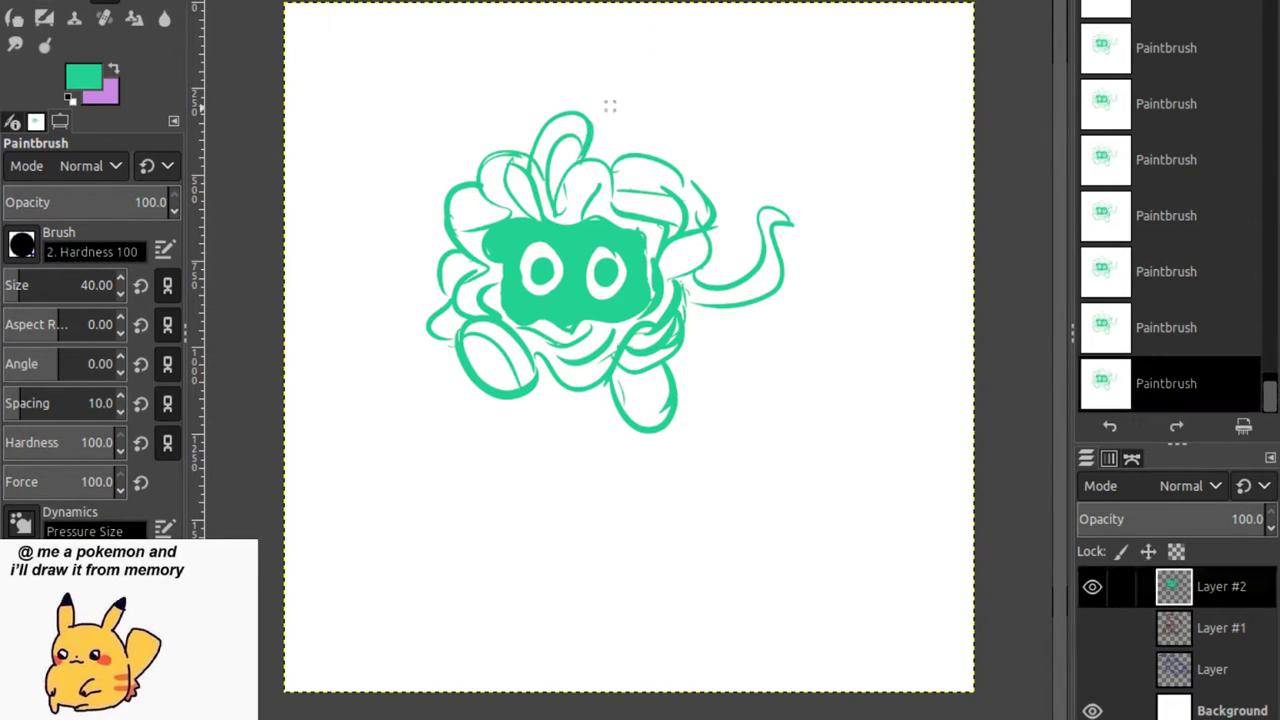
Letter "In tangela We Praise" in green above the creature, undoing and redrawing the last word's first letter.
left_click_drag(345, 36, 378, 32)
mouse_move(362, 36)
left_mouse_down()
mouse_move(359, 70)
mouse_move(409, 62)
left_mouse_up()
mouse_move(437, 19)
left_mouse_down()
mouse_move(477, 38)
mouse_move(491, 55)
mouse_move(561, 25)
mouse_move(607, 50)
mouse_move(667, 32)
mouse_move(723, 58)
mouse_move(735, 37)
mouse_move(746, 72)
left_mouse_up()
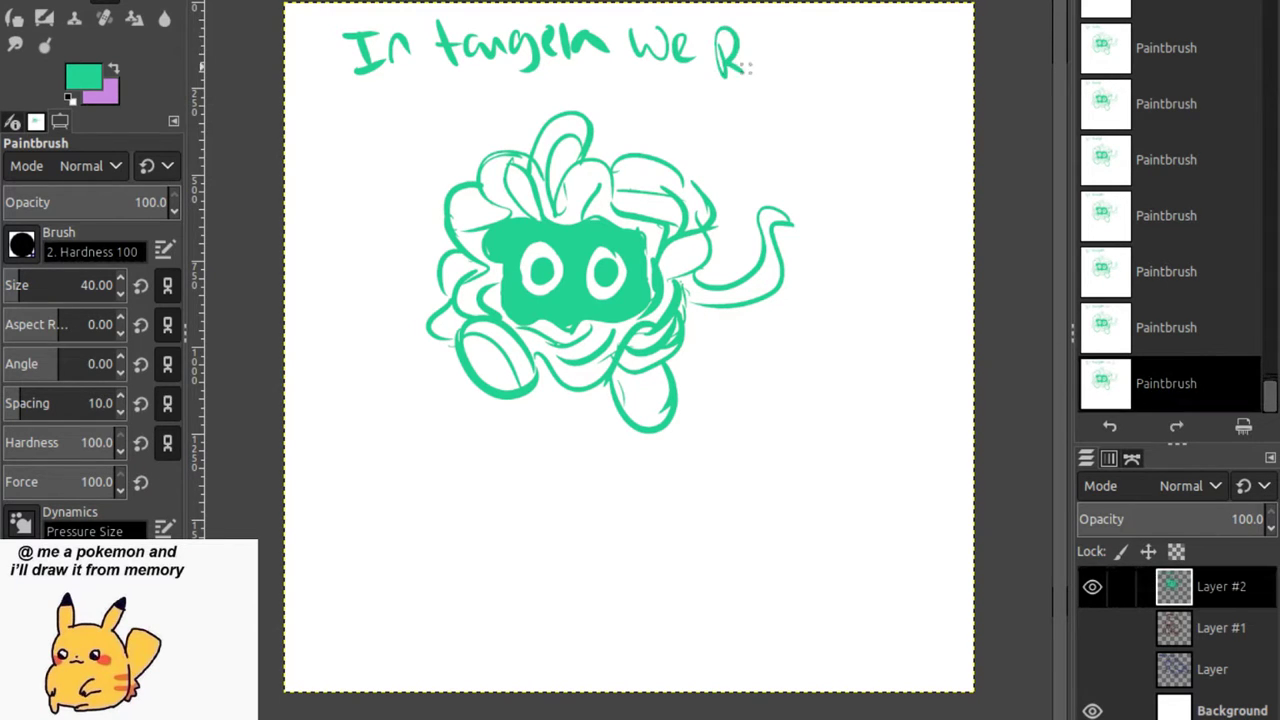
key("ctrl+z")
key("ctrl+z")
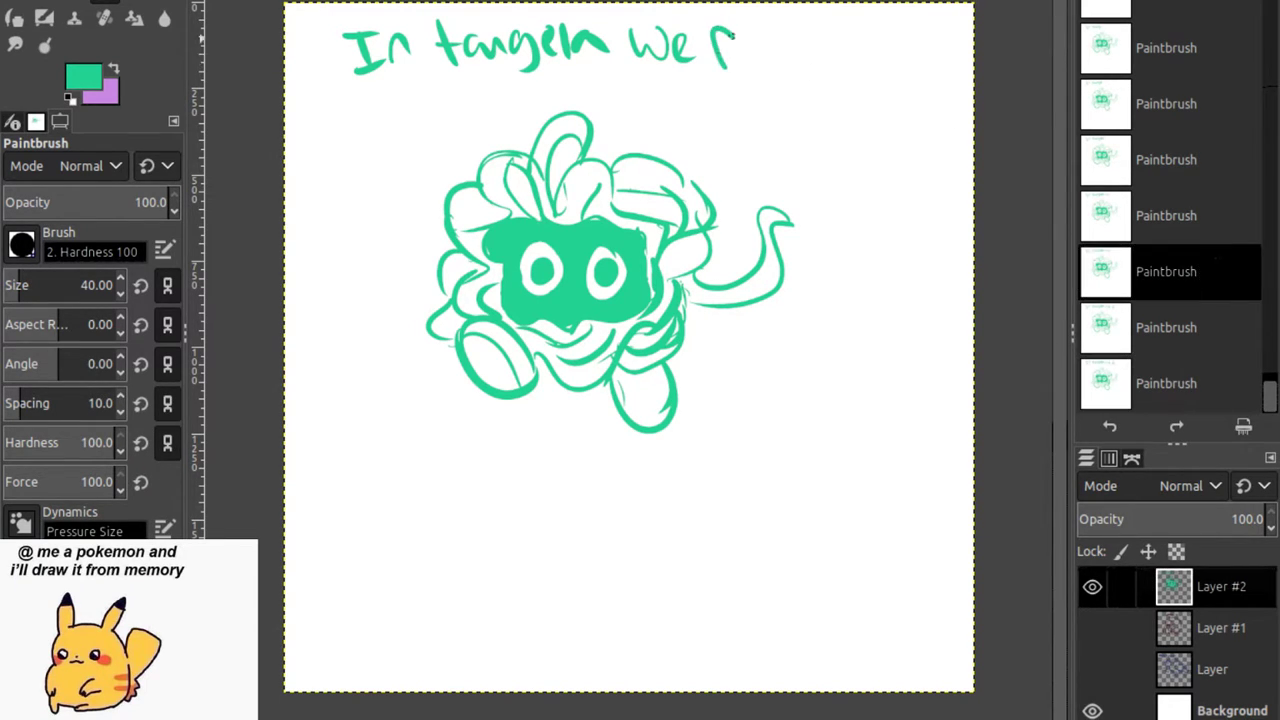
mouse_move(719, 30)
left_mouse_down()
mouse_move(721, 56)
mouse_move(748, 54)
left_mouse_up()
mouse_move(764, 54)
left_mouse_down()
mouse_move(768, 74)
mouse_move(786, 78)
left_mouse_up()
left_click_drag(806, 68, 835, 72)
mouse_move(600, 41)
left_mouse_down()
mouse_move(576, 55)
mouse_move(596, 58)
left_mouse_up()
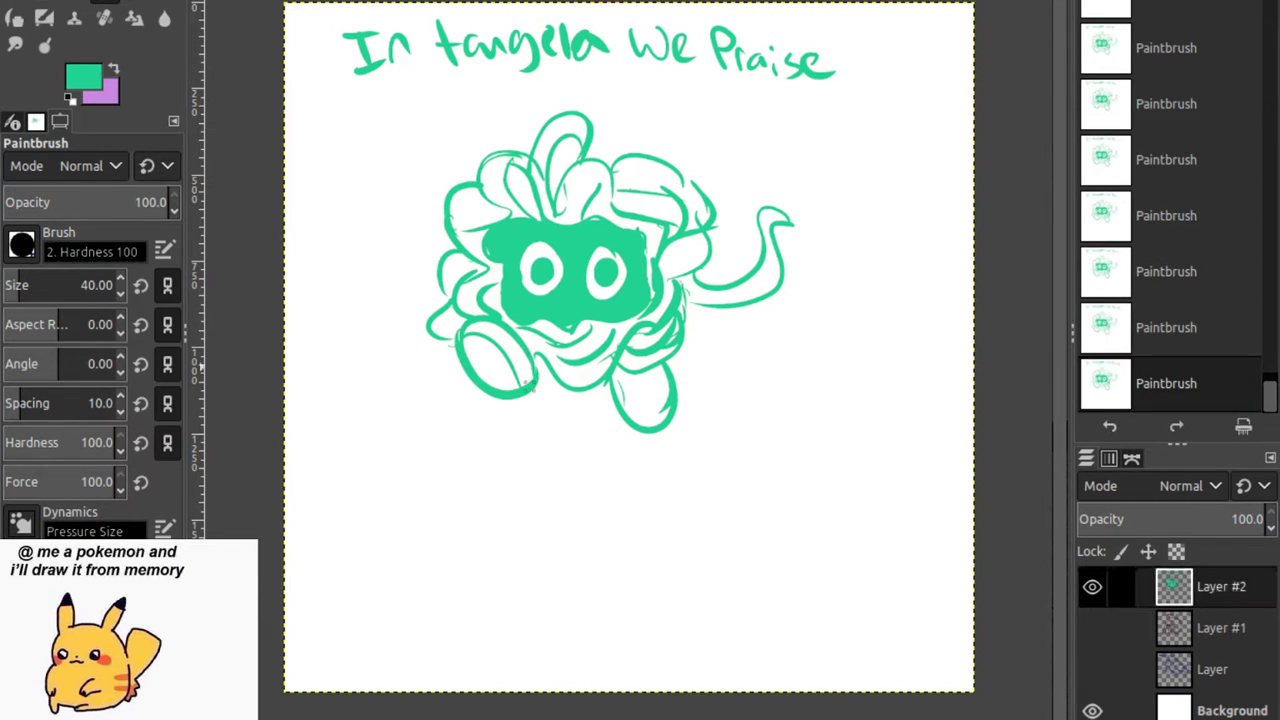
Erase around the edges of the solid green face patch to separate it from the surrounding vines.
left_click(133, 3)
mouse_move(645, 236)
left_mouse_down()
mouse_move(649, 297)
mouse_move(611, 308)
mouse_move(639, 313)
mouse_move(573, 330)
mouse_move(535, 320)
mouse_move(562, 313)
mouse_move(512, 325)
mouse_move(500, 278)
mouse_move(516, 258)
mouse_move(500, 263)
mouse_move(537, 224)
mouse_move(498, 250)
left_mouse_up()
left_click(646, 303)
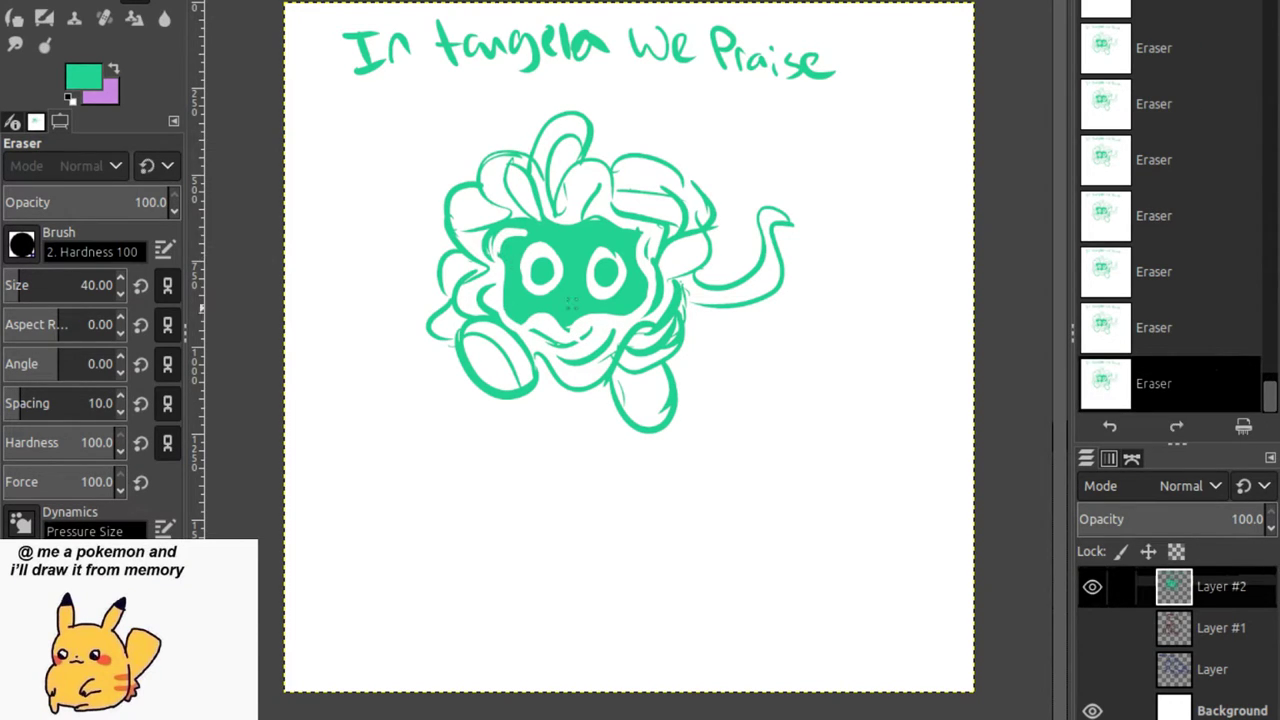
left_click_drag(638, 276, 628, 305)
left_click_drag(648, 254, 644, 228)
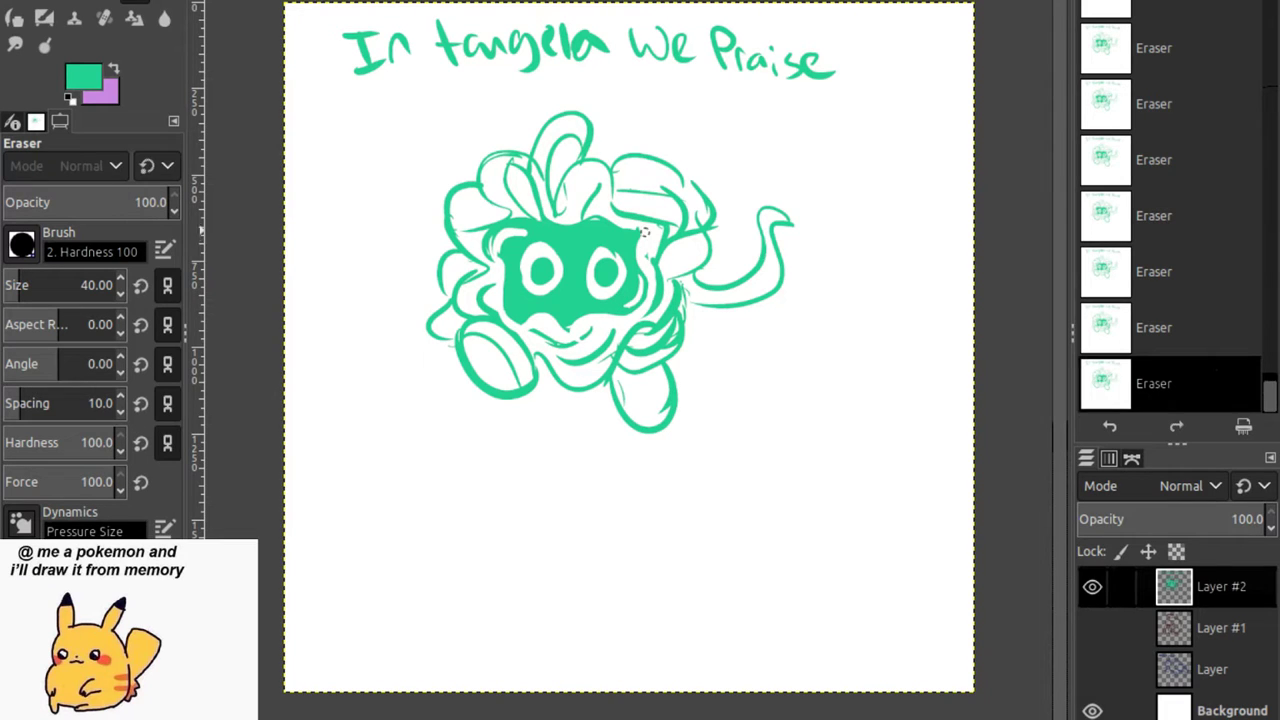
Erase the stray line in the upper-left head vines, and add contour strokes to the head vines and the vines below the face.
mouse_move(568, 206)
left_mouse_down()
mouse_move(558, 184)
mouse_move(539, 182)
left_mouse_up()
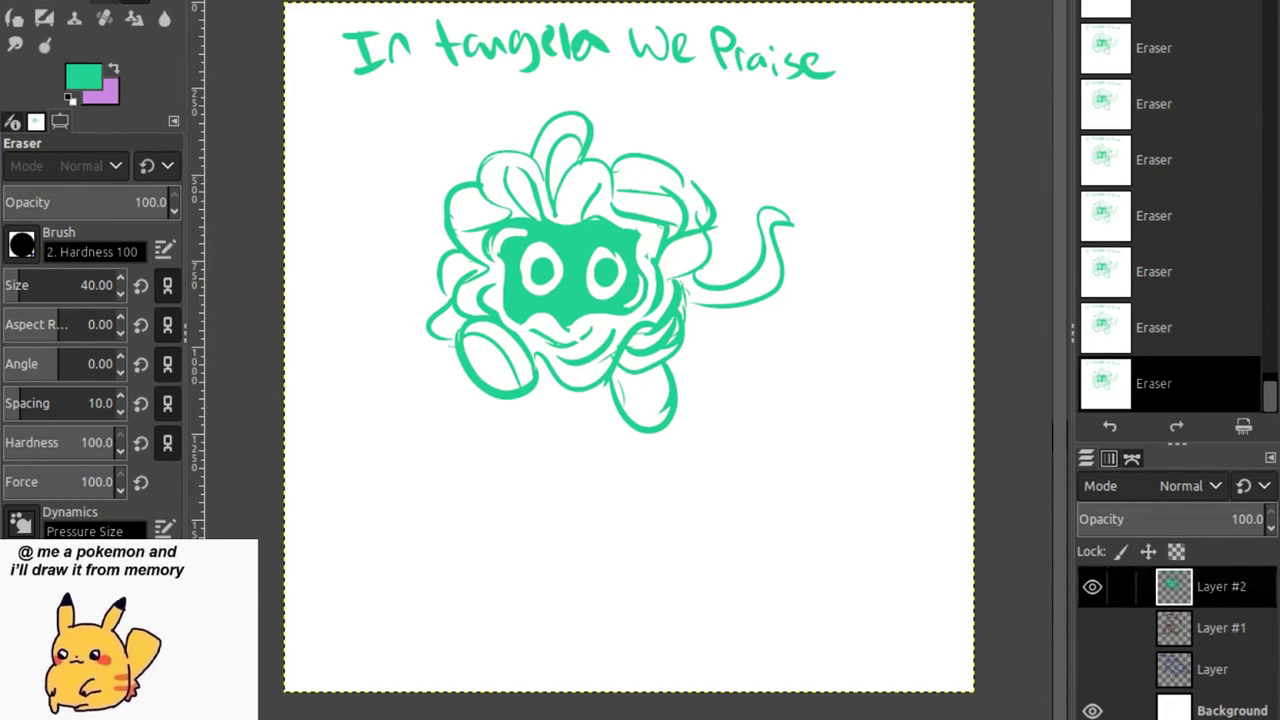
key("p")
mouse_move(510, 166)
left_mouse_down()
mouse_move(522, 214)
mouse_move(552, 162)
left_mouse_up()
mouse_move(614, 193)
left_mouse_down()
mouse_move(636, 175)
mouse_move(681, 206)
left_mouse_up()
key("ctrl+z")
key("ctrl+z")
key("ctrl+z")
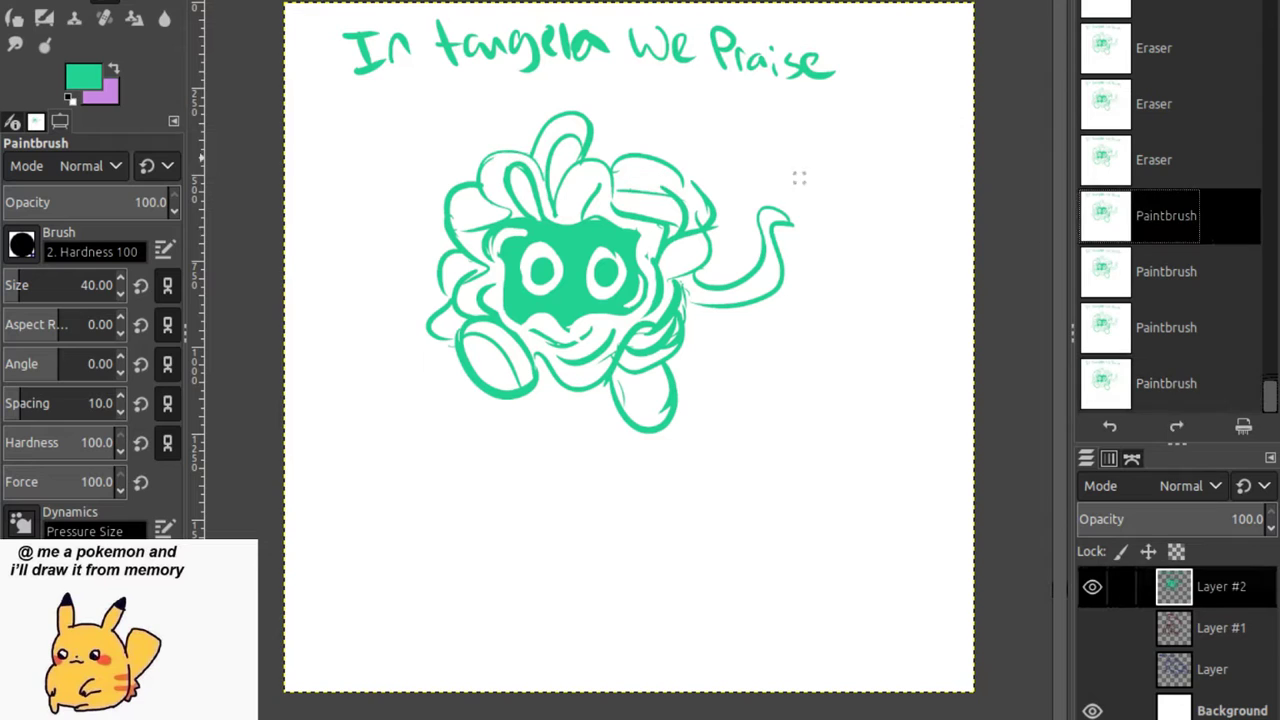
key("ctrl+y")
key("ctrl+y")
key("ctrl+y")
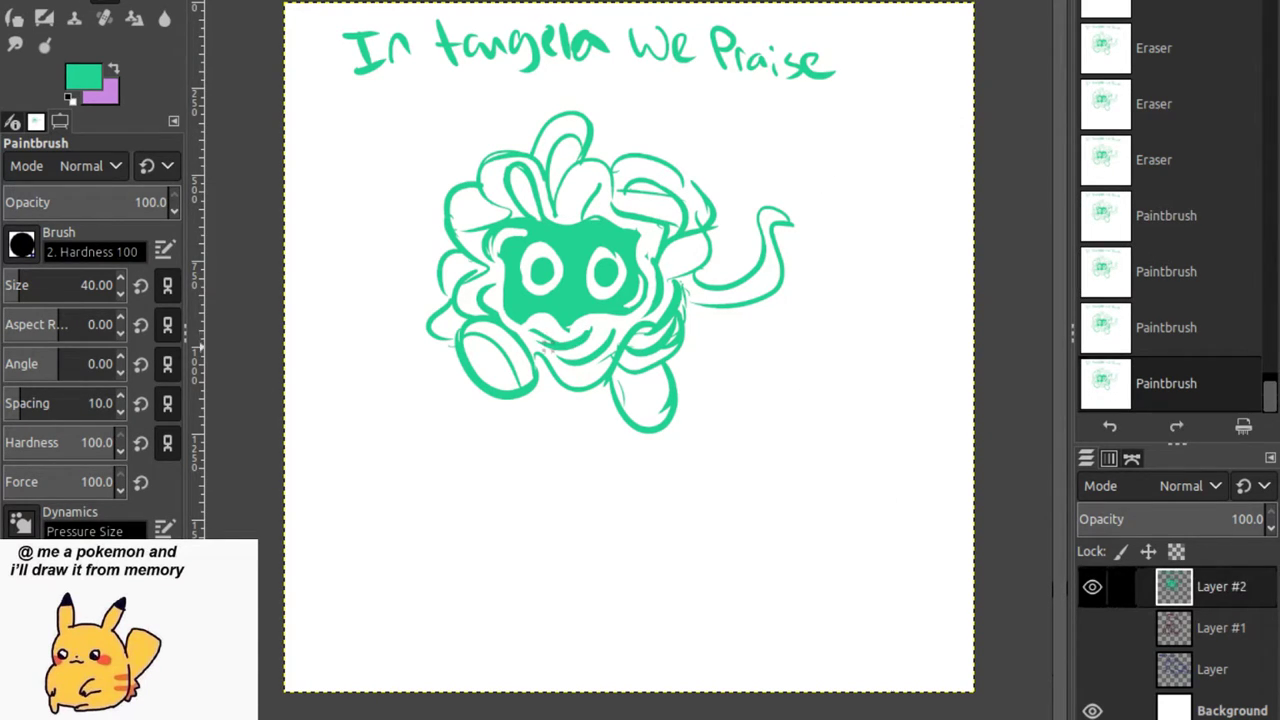
mouse_move(590, 347)
left_mouse_down()
mouse_move(618, 323)
mouse_move(616, 334)
left_mouse_up()
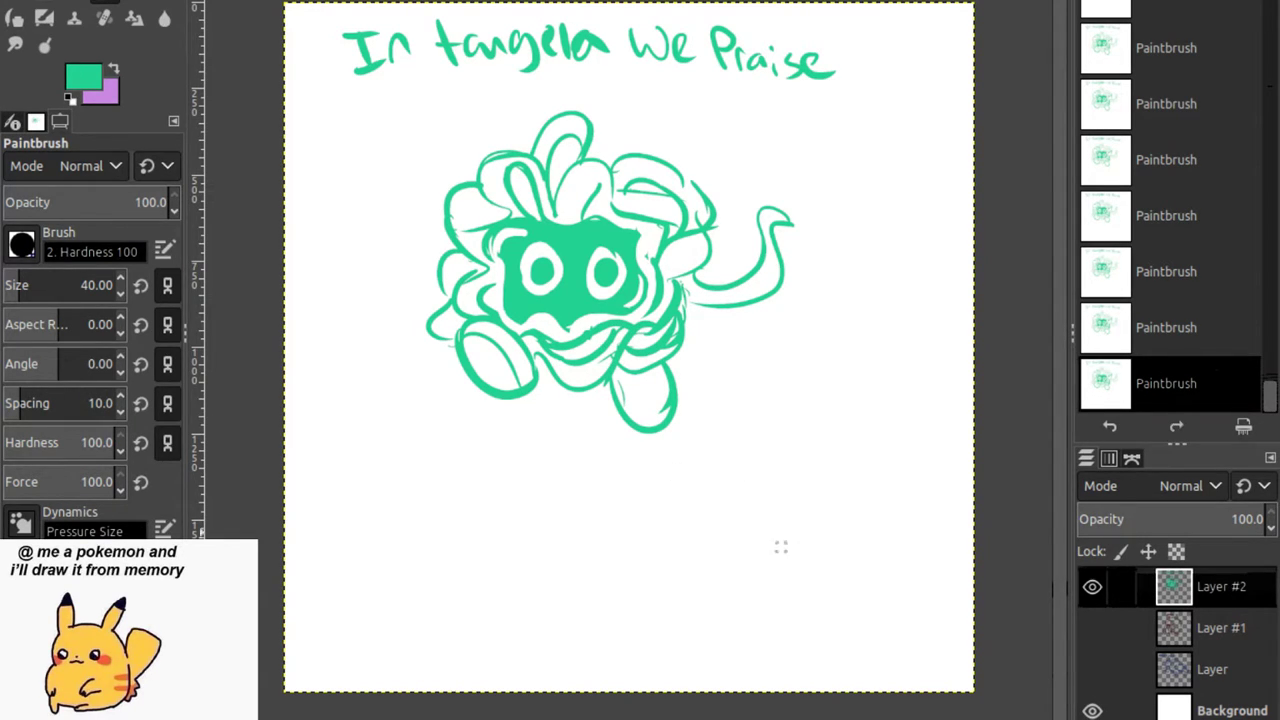
Hide the Tangela layer, add a new empty layer, and set the foreground colour to brown.
key("shift+b")
key("d")
key("x")
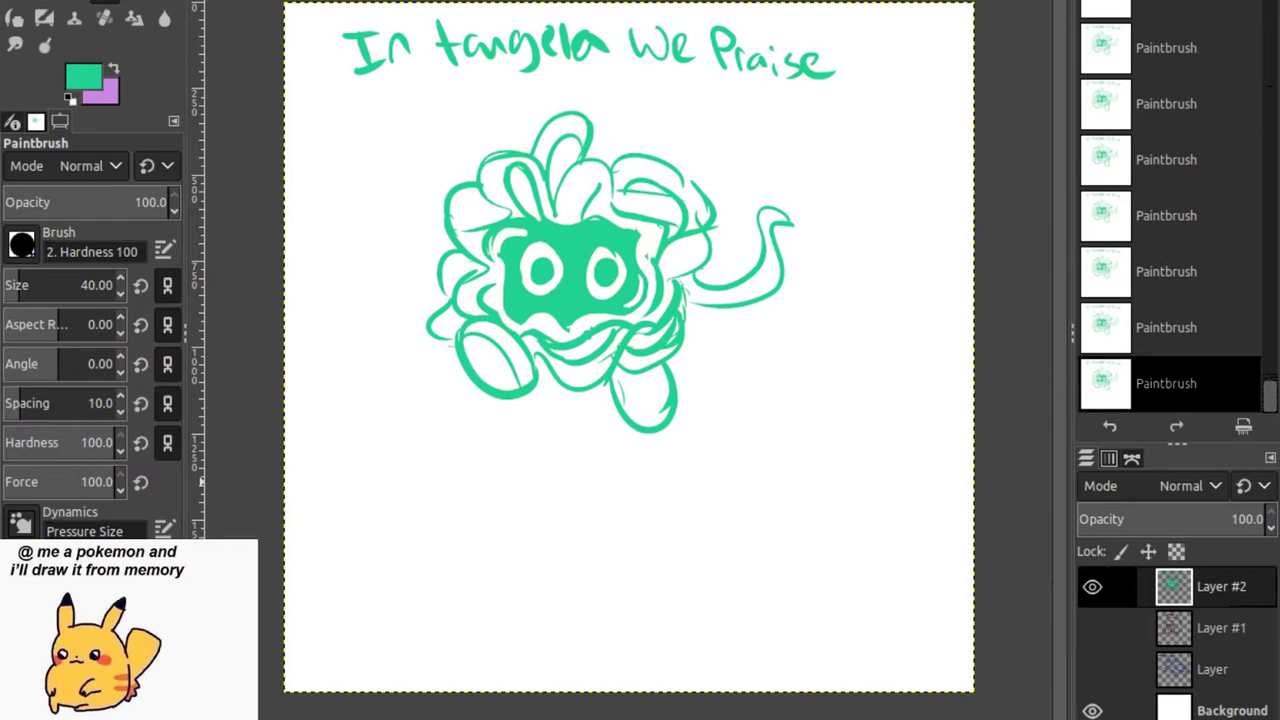
left_click(1092, 586)
key("ctrl+shift+n")
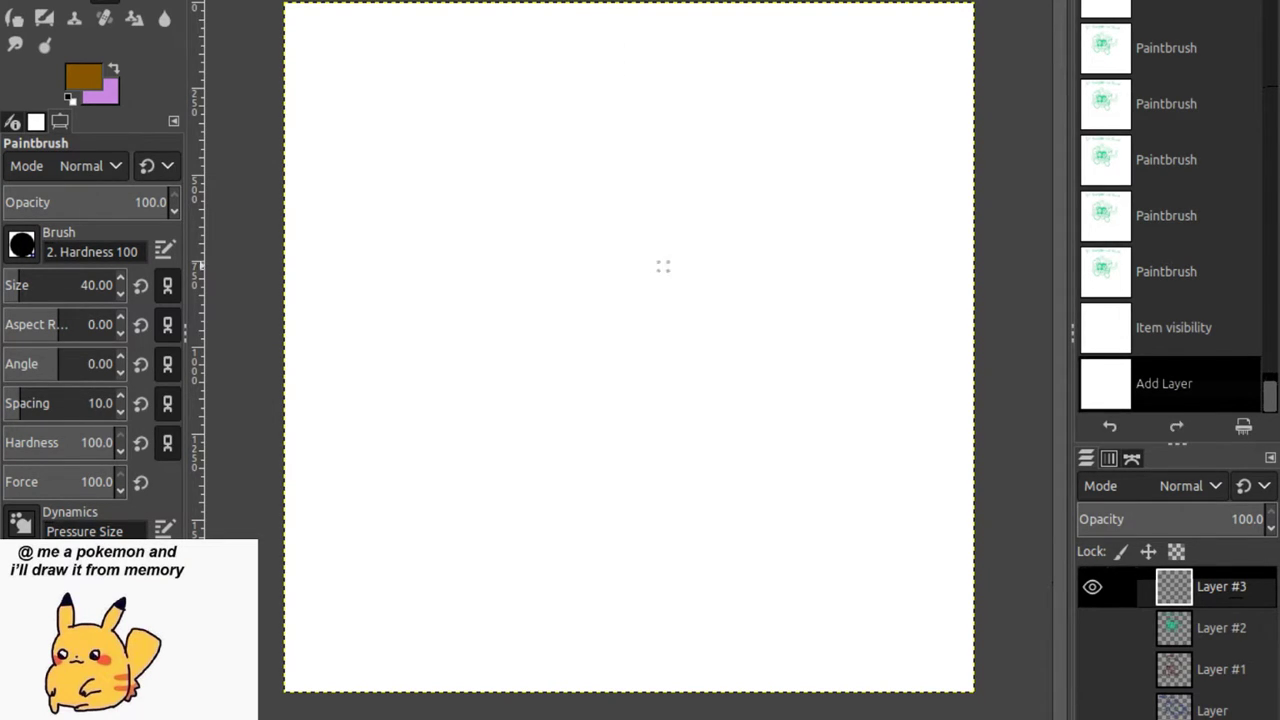
left_click(643, 257)
left_click_drag(628, 256, 757, 315)
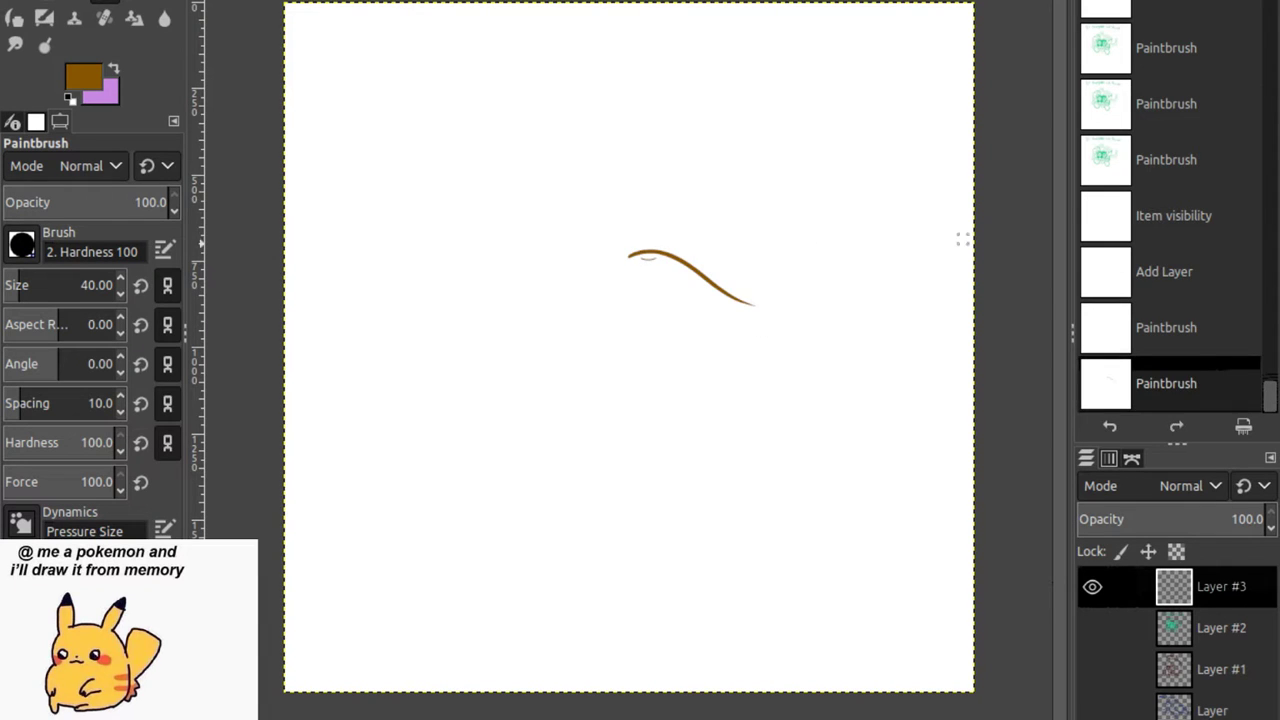
key("ctrl+z")
key("ctrl+z")
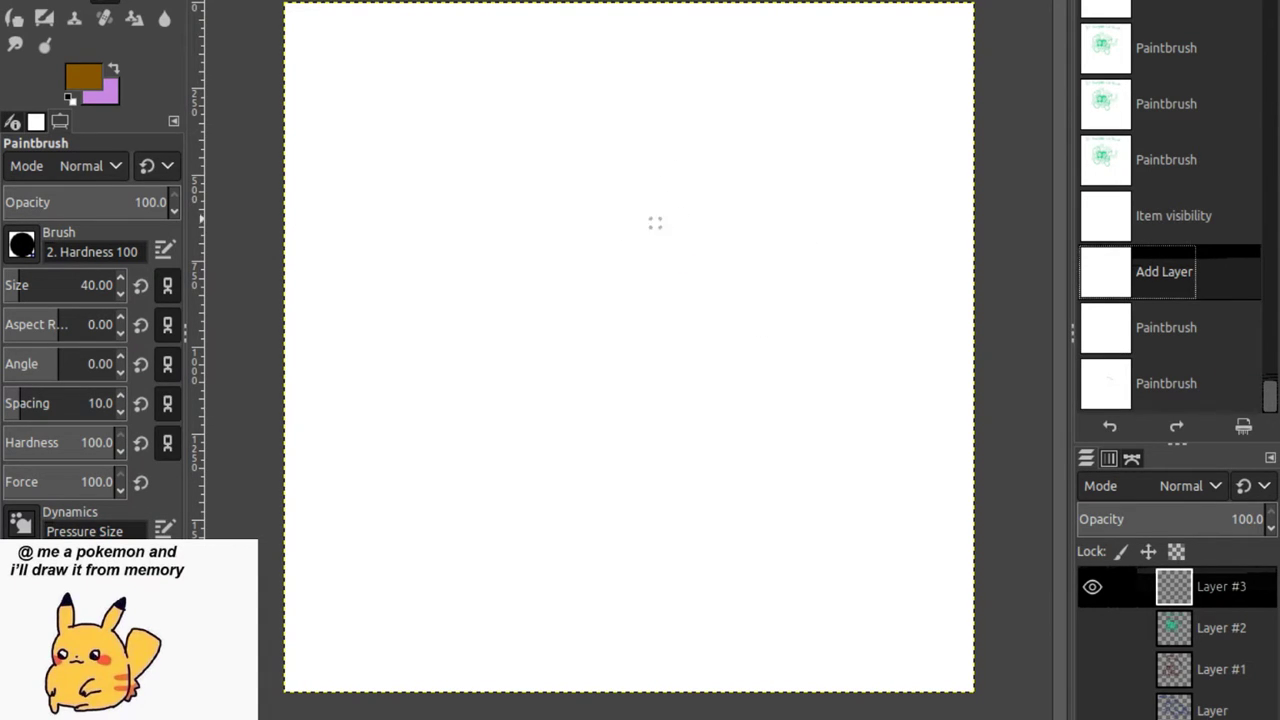
Sketch the Herdier's raised feathered tail, rear curve and chest line in brown, with a scalloped fur hem along the underside.
mouse_move(670, 215)
left_mouse_down()
mouse_move(727, 145)
mouse_move(715, 174)
left_mouse_up()
left_click_drag(730, 166, 707, 231)
mouse_move(723, 228)
left_mouse_down()
mouse_move(705, 261)
mouse_move(758, 361)
mouse_move(756, 342)
mouse_move(796, 383)
mouse_move(710, 412)
left_mouse_up()
left_click_drag(736, 405, 657, 418)
left_click_drag(668, 413, 610, 416)
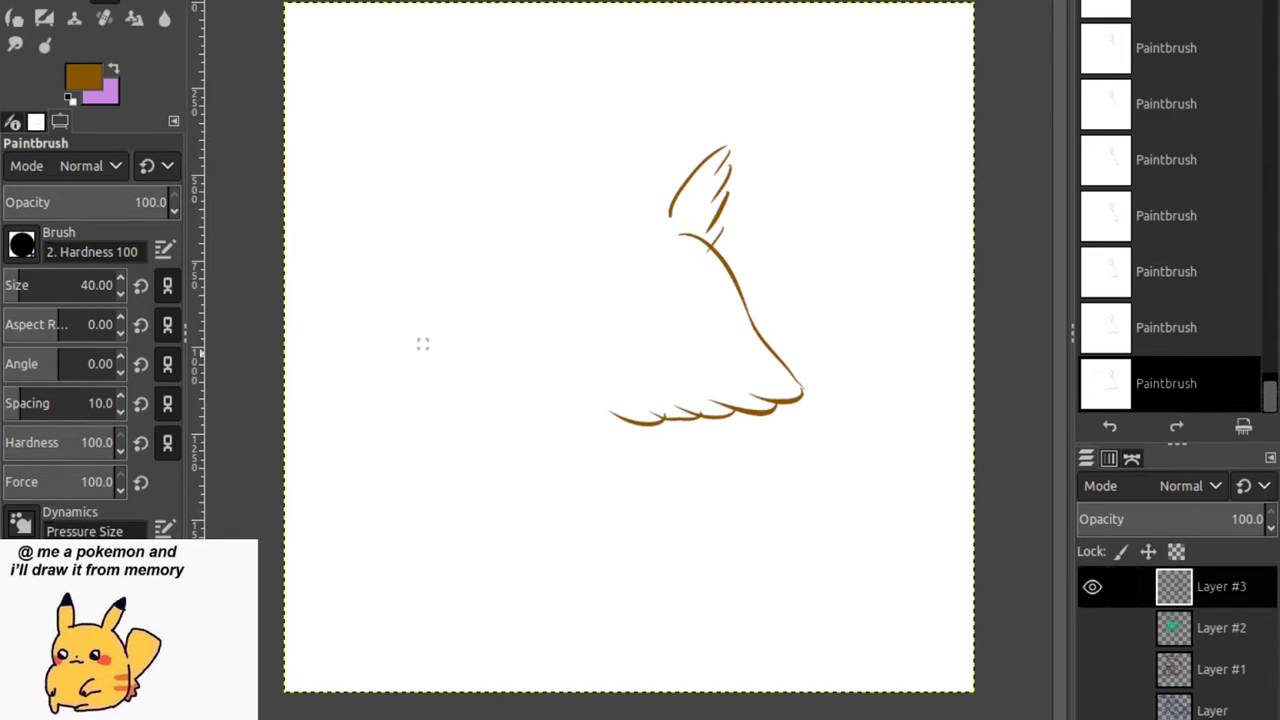
mouse_move(448, 296)
left_mouse_down()
mouse_move(404, 402)
mouse_move(465, 418)
left_mouse_up()
left_click_drag(460, 412, 536, 413)
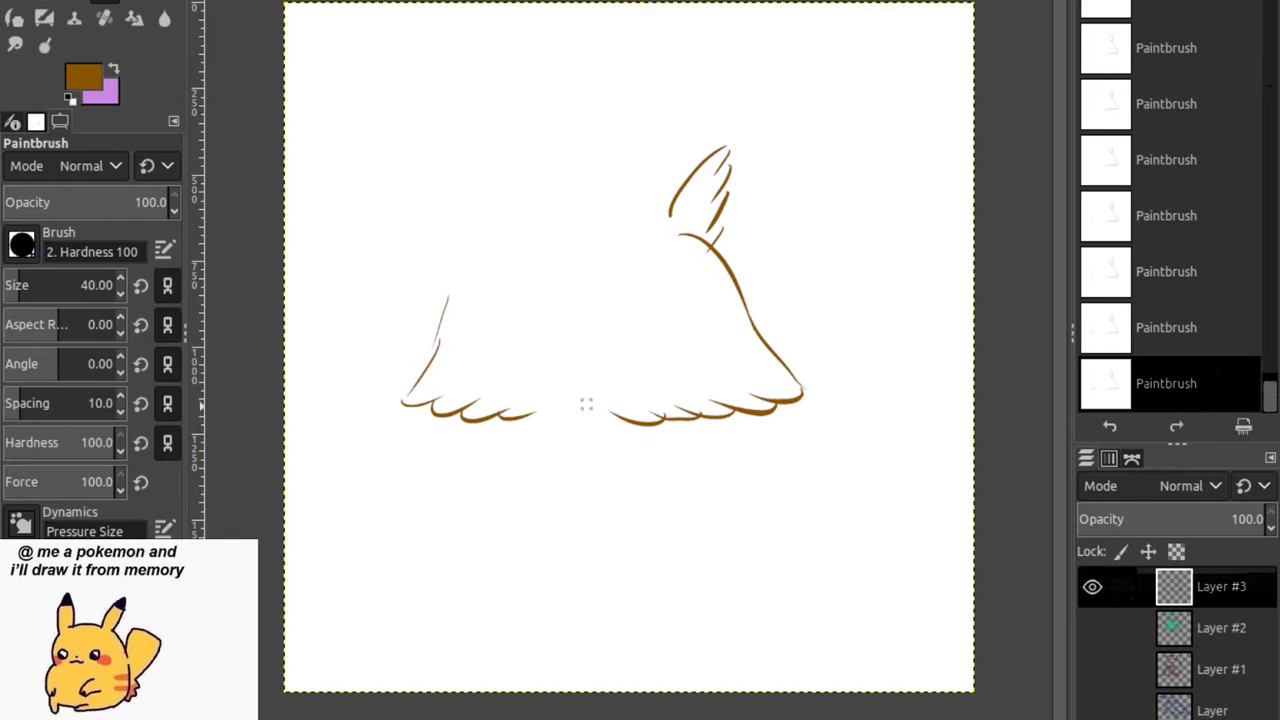
Draw the curved fur line of the front leg and two small paws with toes beneath the hem.
mouse_move(537, 348)
left_mouse_down()
mouse_move(612, 422)
mouse_move(586, 429)
mouse_move(628, 424)
left_mouse_up()
key("ctrl+z")
mouse_move(542, 434)
left_mouse_down()
mouse_move(586, 436)
mouse_move(560, 458)
left_mouse_up()
mouse_move(436, 404)
left_mouse_down()
mouse_move(406, 429)
mouse_move(471, 417)
mouse_move(402, 424)
mouse_move(436, 442)
left_mouse_up()
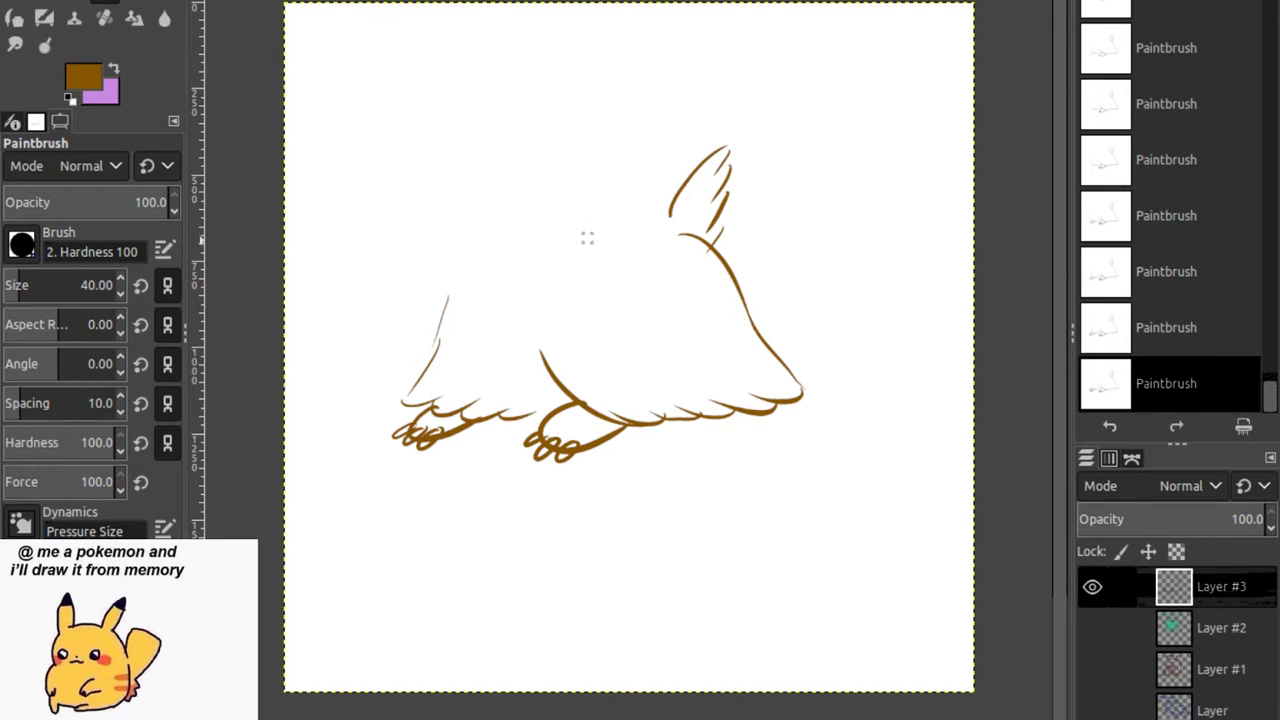
Draw the long drooping left half of the moustache, ending in a tip of fur strands.
mouse_move(448, 201)
left_mouse_down()
mouse_move(446, 221)
mouse_move(322, 328)
left_mouse_up()
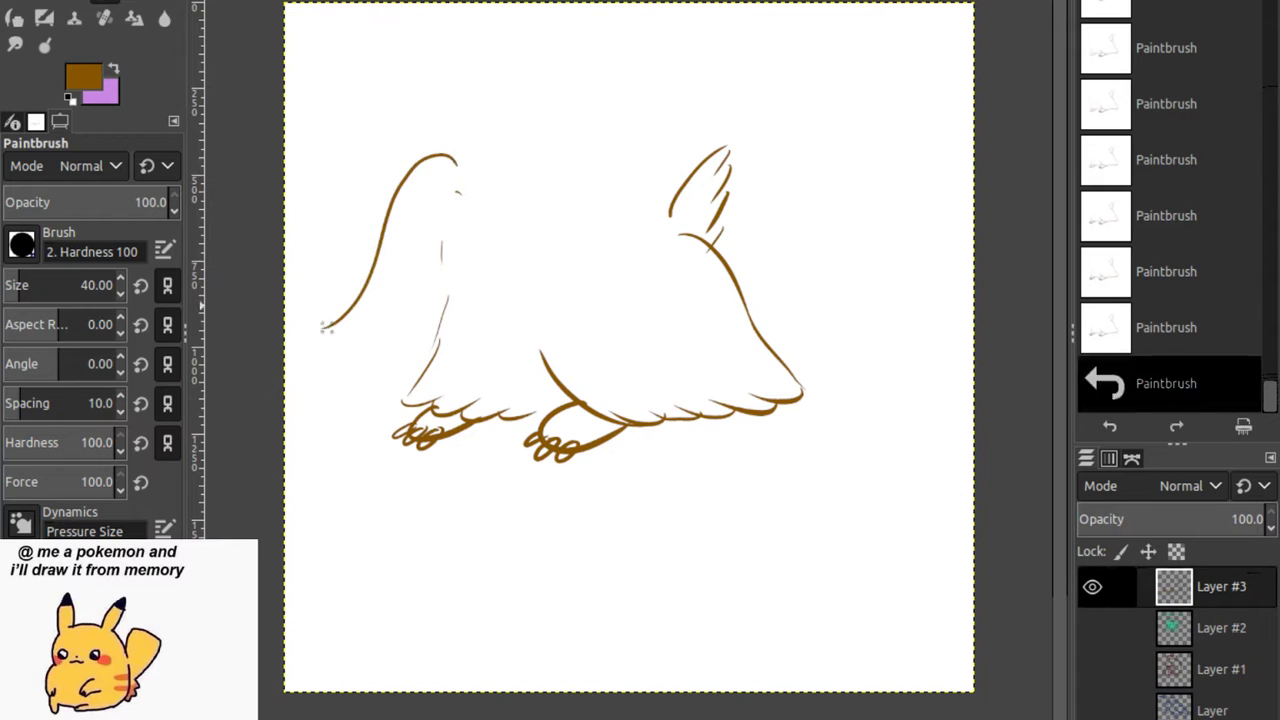
mouse_move(460, 200)
left_mouse_down()
mouse_move(314, 323)
mouse_move(363, 324)
left_mouse_up()
left_click_drag(328, 334, 366, 339)
left_click_drag(350, 355, 389, 346)
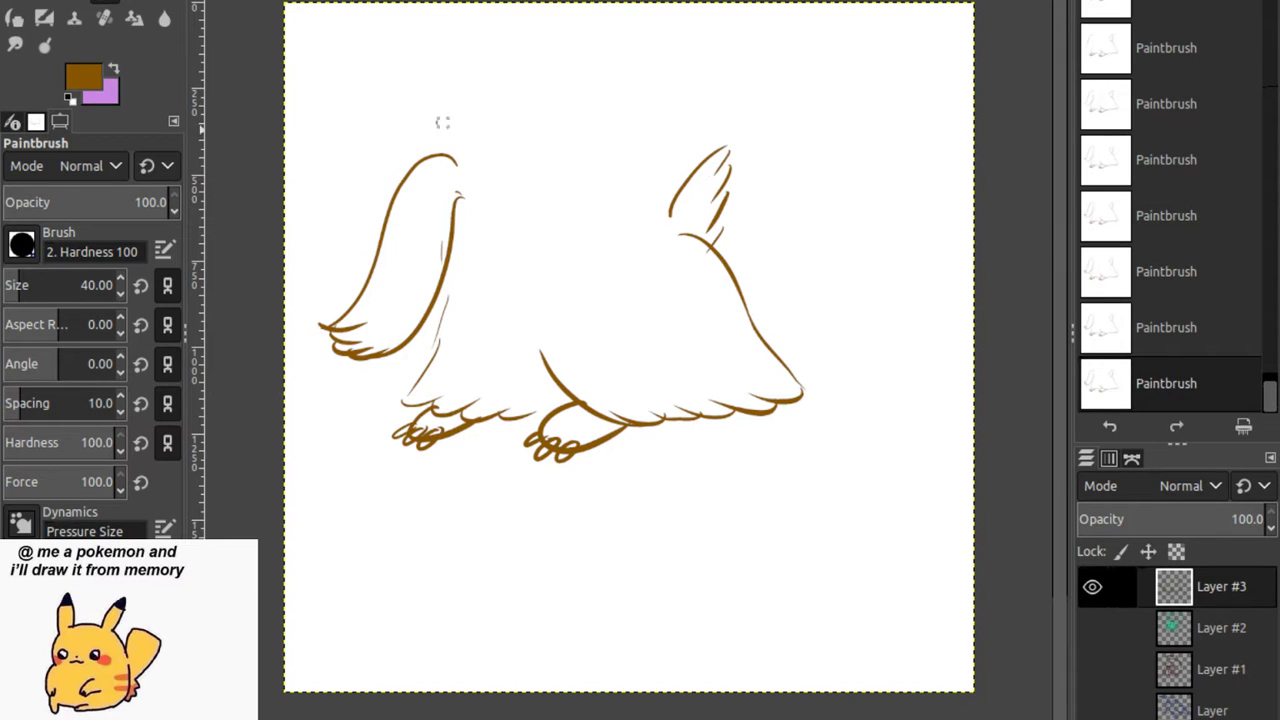
Draw the head's rounded top with a jagged fringe, an oval nose, and the long right half of the moustache.
mouse_move(441, 150)
left_mouse_down()
mouse_move(438, 112)
mouse_move(525, 124)
mouse_move(496, 151)
left_mouse_up()
left_click_drag(497, 137, 516, 150)
left_click_drag(517, 140, 544, 145)
mouse_move(467, 134)
left_mouse_down()
mouse_move(435, 150)
mouse_move(474, 185)
mouse_move(570, 185)
mouse_move(592, 335)
left_mouse_up()
mouse_move(472, 192)
left_mouse_down()
mouse_move(578, 360)
mouse_move(632, 352)
left_mouse_up()
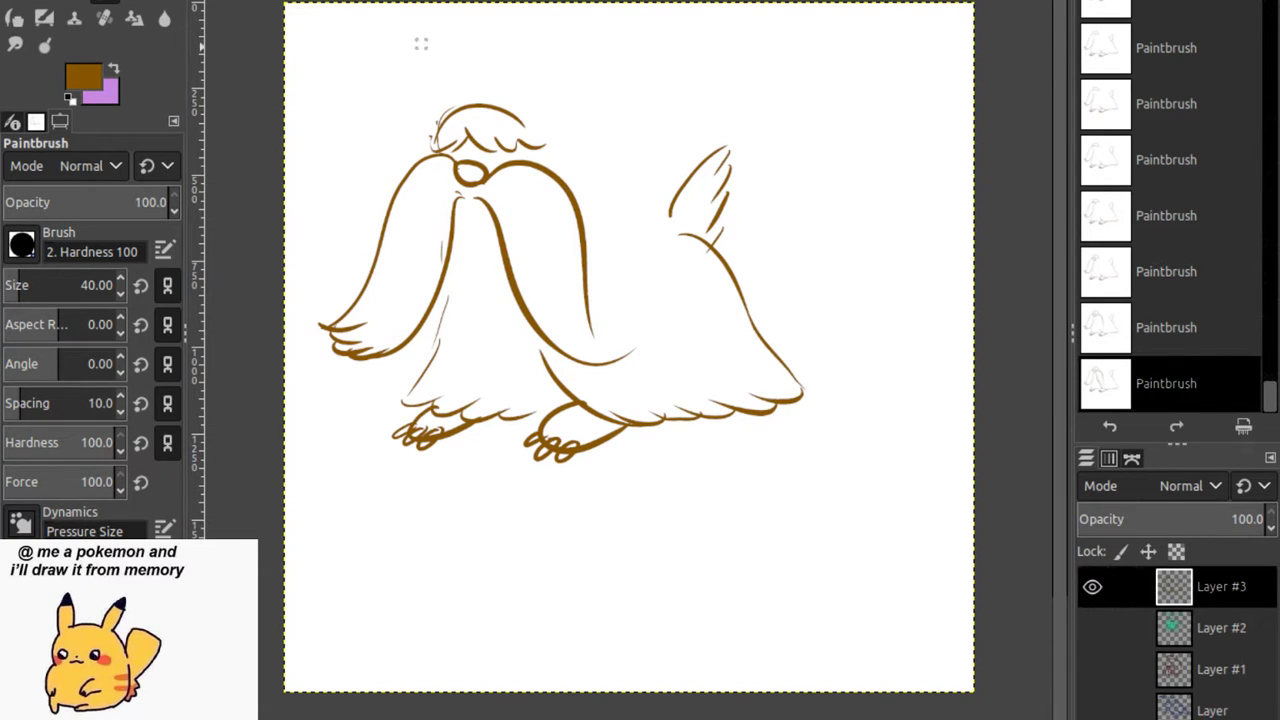
Draw a large wide-brimmed hat over the head, redrawing the brim's right side, and add an ear on each side.
left_click_drag(497, 70, 405, 125)
mouse_move(500, 70)
left_mouse_down()
mouse_move(532, 64)
mouse_move(604, 140)
mouse_move(592, 166)
left_mouse_up()
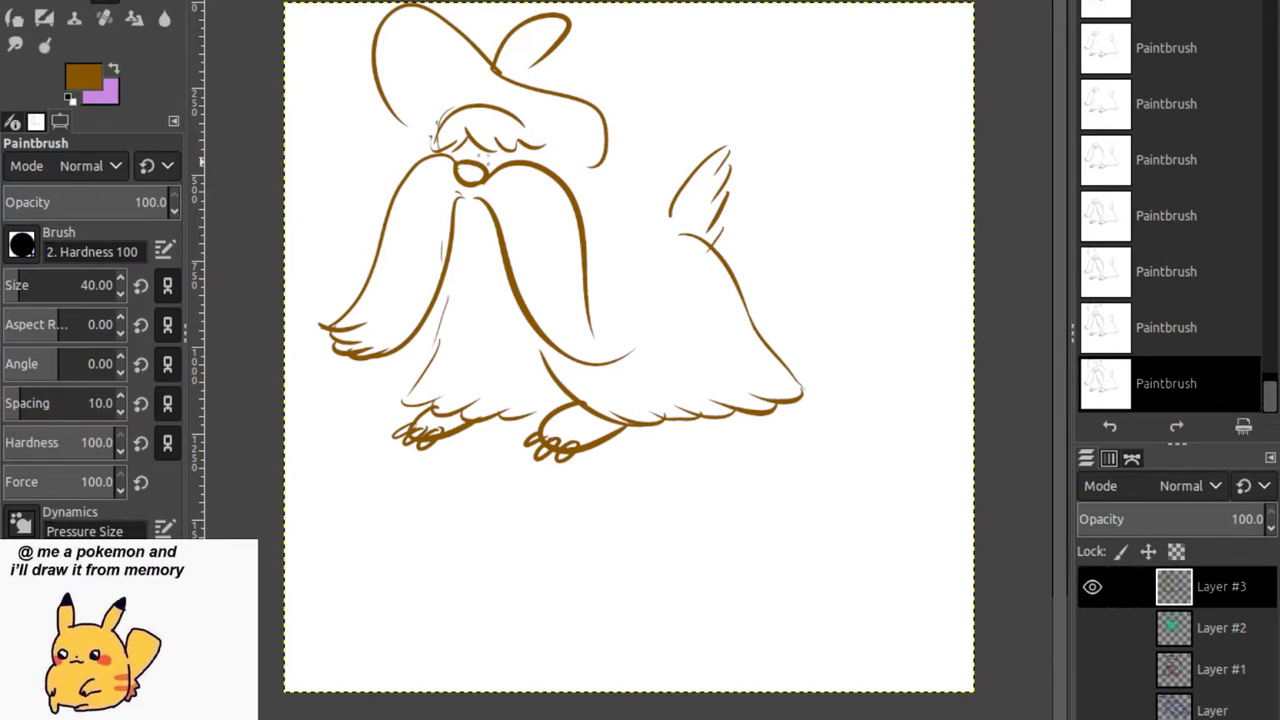
key("ctrl+z")
key("ctrl+z")
key("ctrl+z")
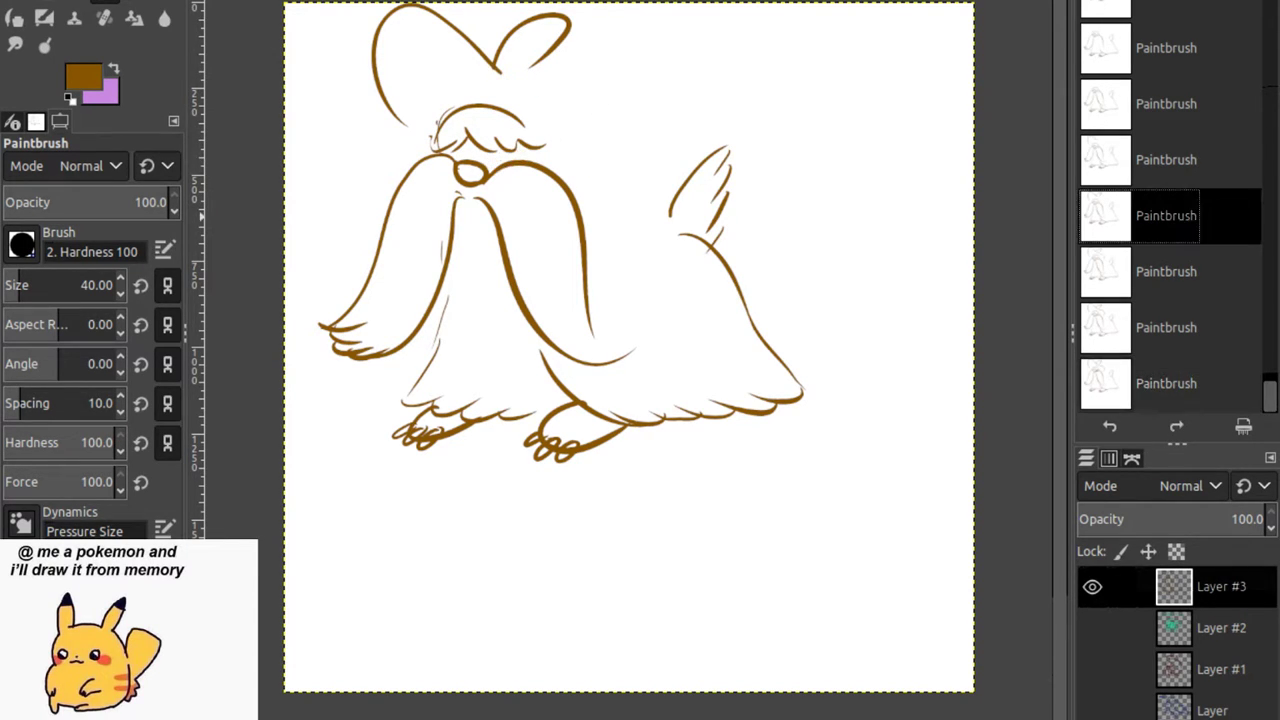
mouse_move(519, 74)
left_mouse_down()
mouse_move(552, 169)
mouse_move(568, 122)
mouse_move(553, 157)
left_mouse_up()
left_click_drag(442, 106, 436, 145)
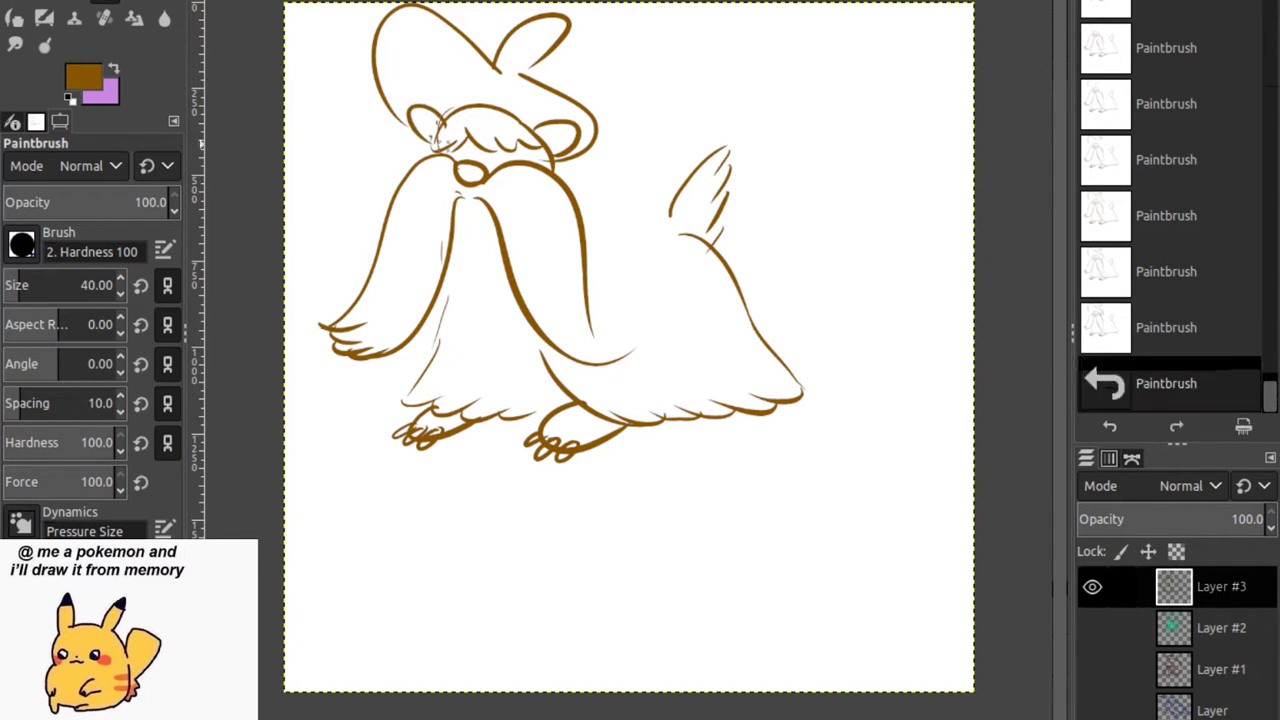
Close the gap in the hat's brim, and draw the eyes beneath the fringe and two fangs below the nose.
left_click_drag(556, 50, 526, 76)
left_click_drag(454, 150, 523, 160)
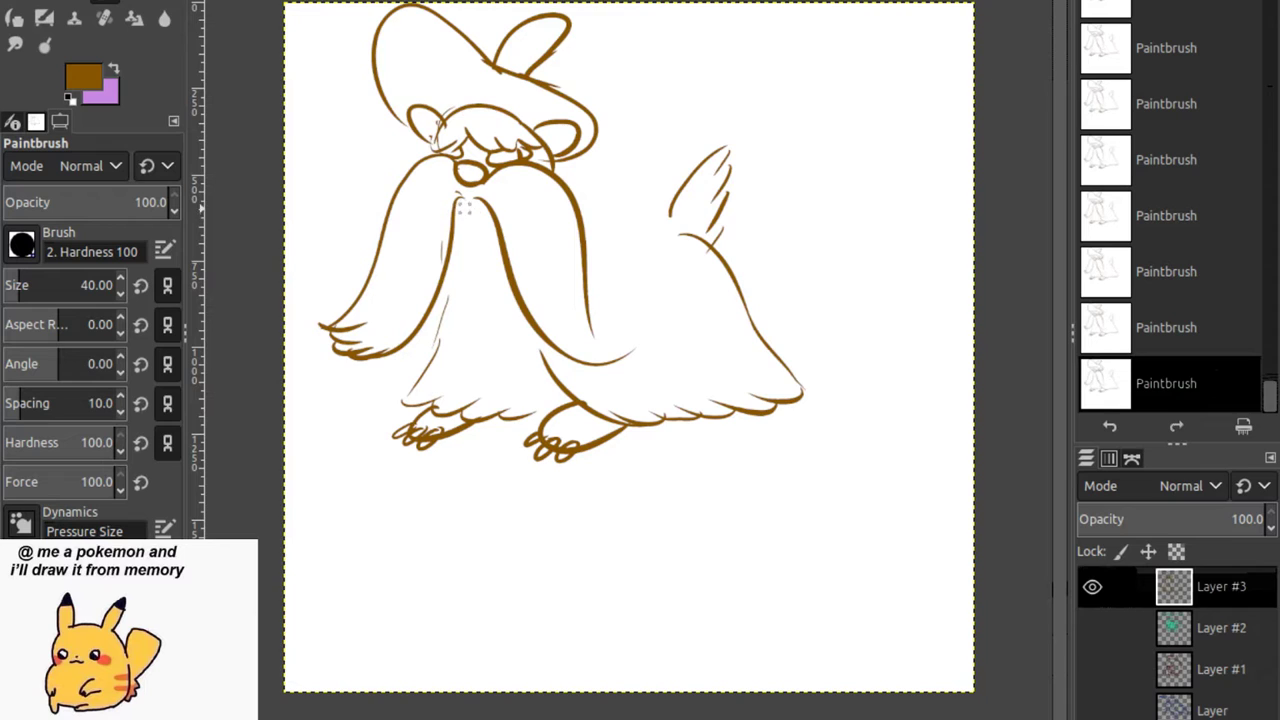
mouse_move(456, 201)
left_mouse_down()
mouse_move(498, 218)
mouse_move(440, 318)
left_mouse_up()
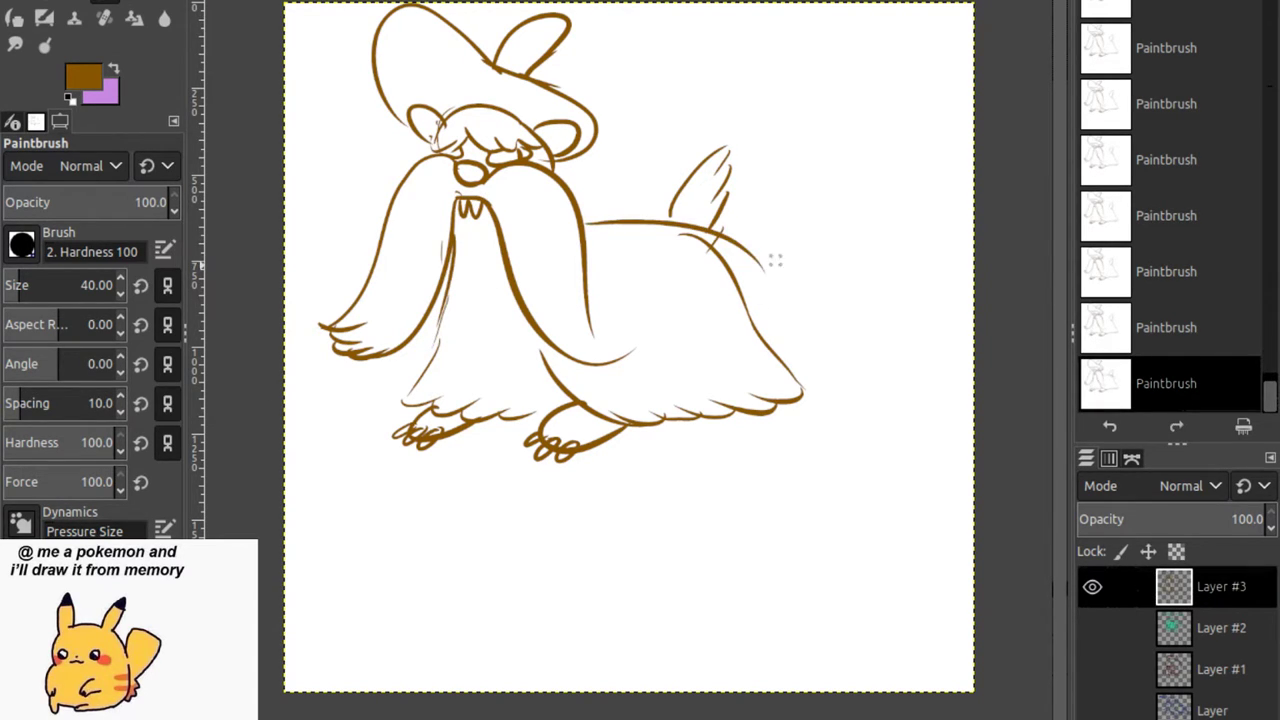
left_click_drag(587, 225, 835, 327)
left_click(1166, 104)
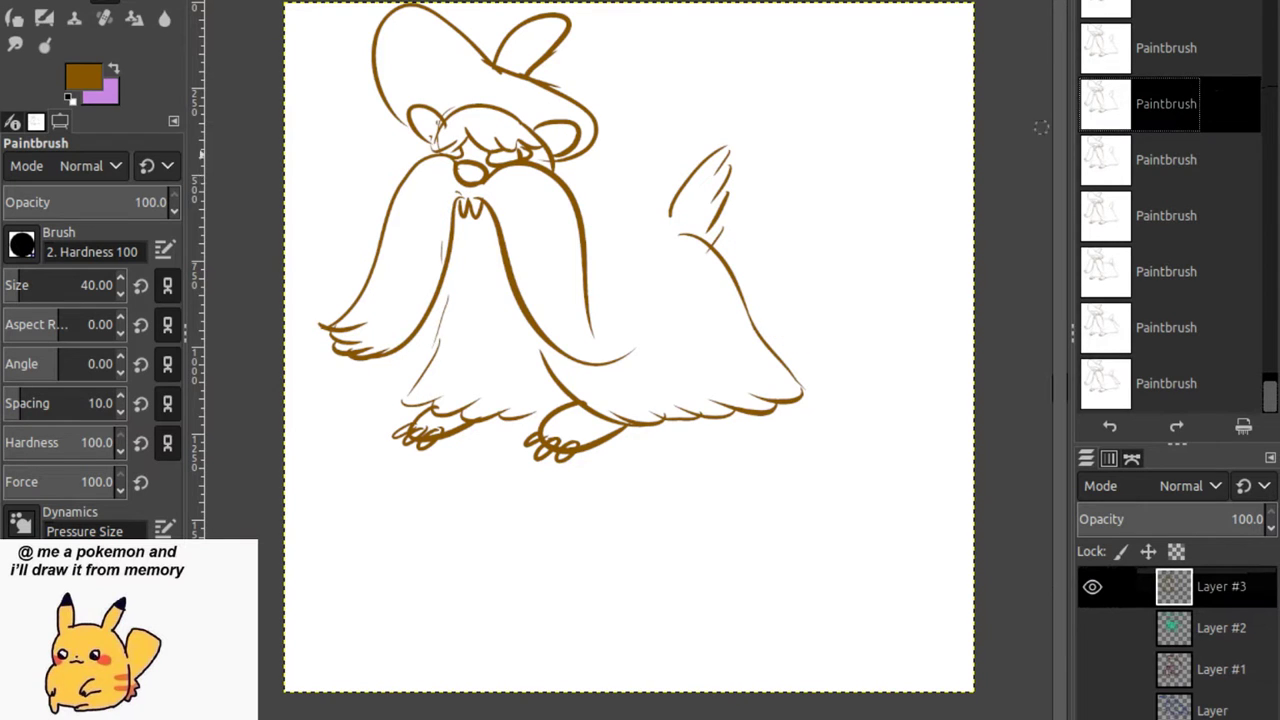
left_click(1166, 160)
left_click_drag(584, 233, 716, 240)
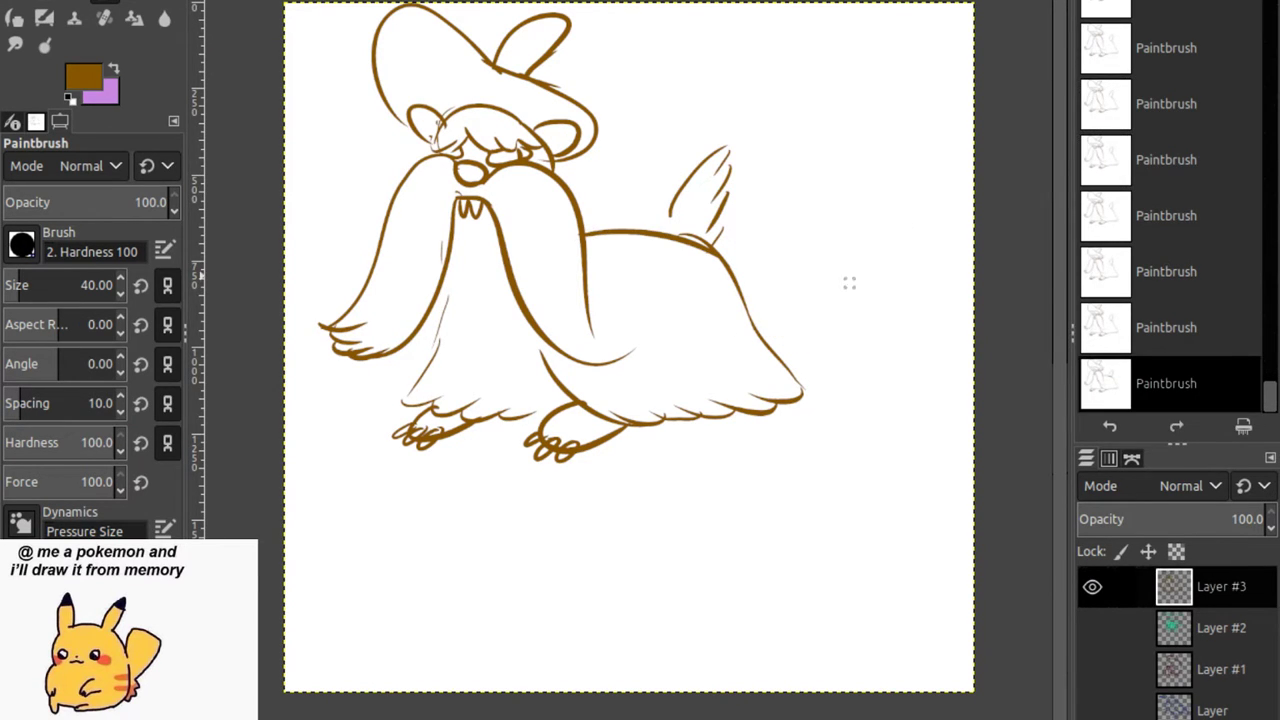
key("ctrl+z")
key("ctrl+z")
key("ctrl+z")
key("ctrl+z")
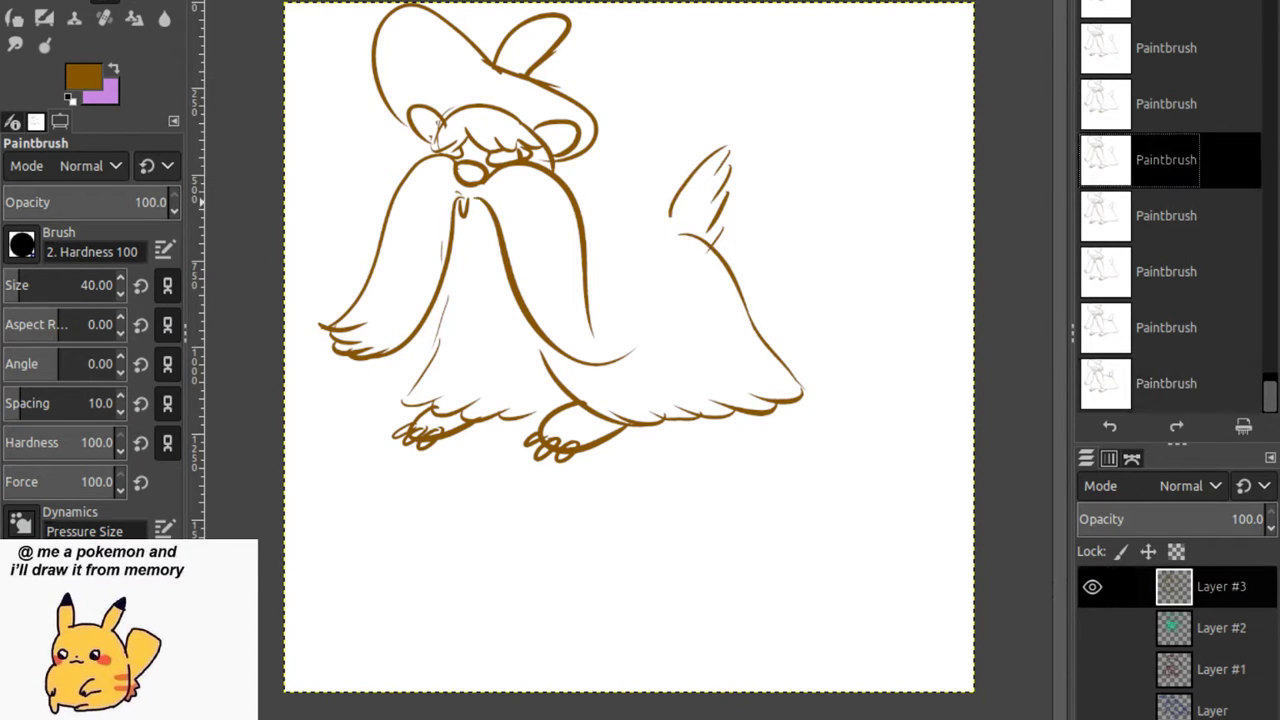
key("ctrl+y")
Add inner lines to the left eye and both ears, and draw the back line from the moustache to the tail base.
key("ctrl+y")
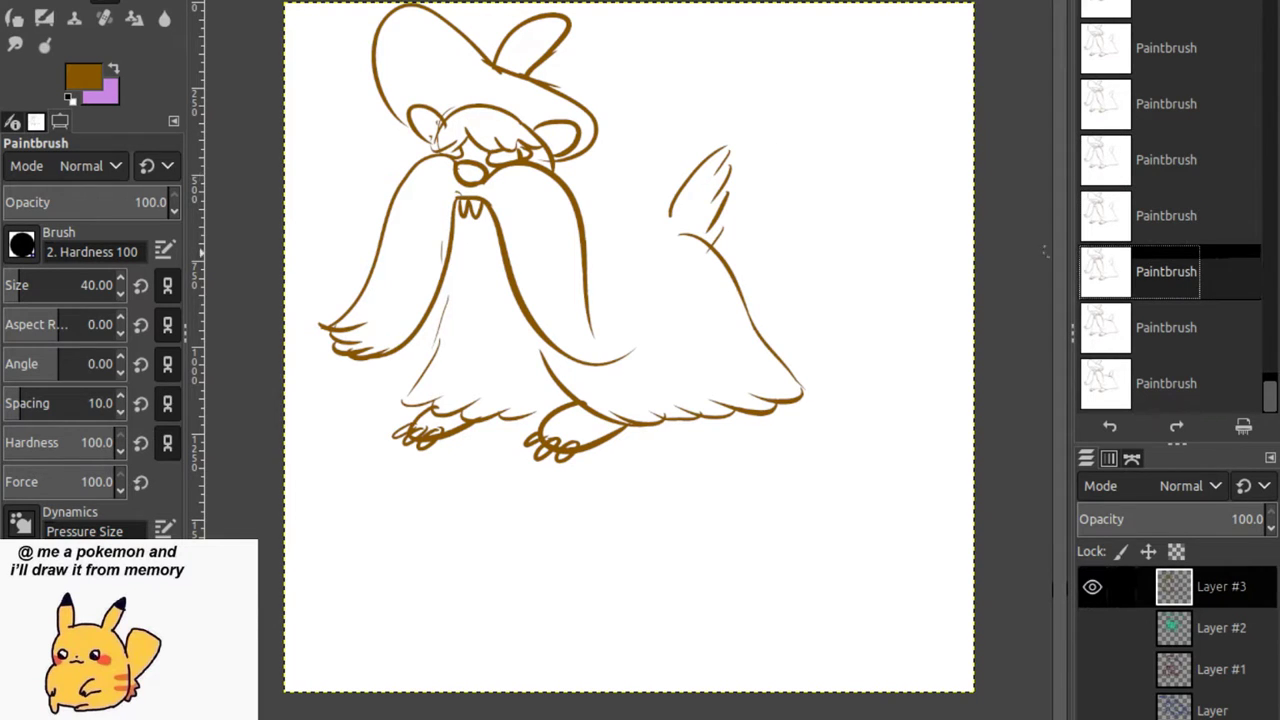
key("ctrl+y")
key("ctrl+y")
key("ctrl+y")
key("ctrl+y")
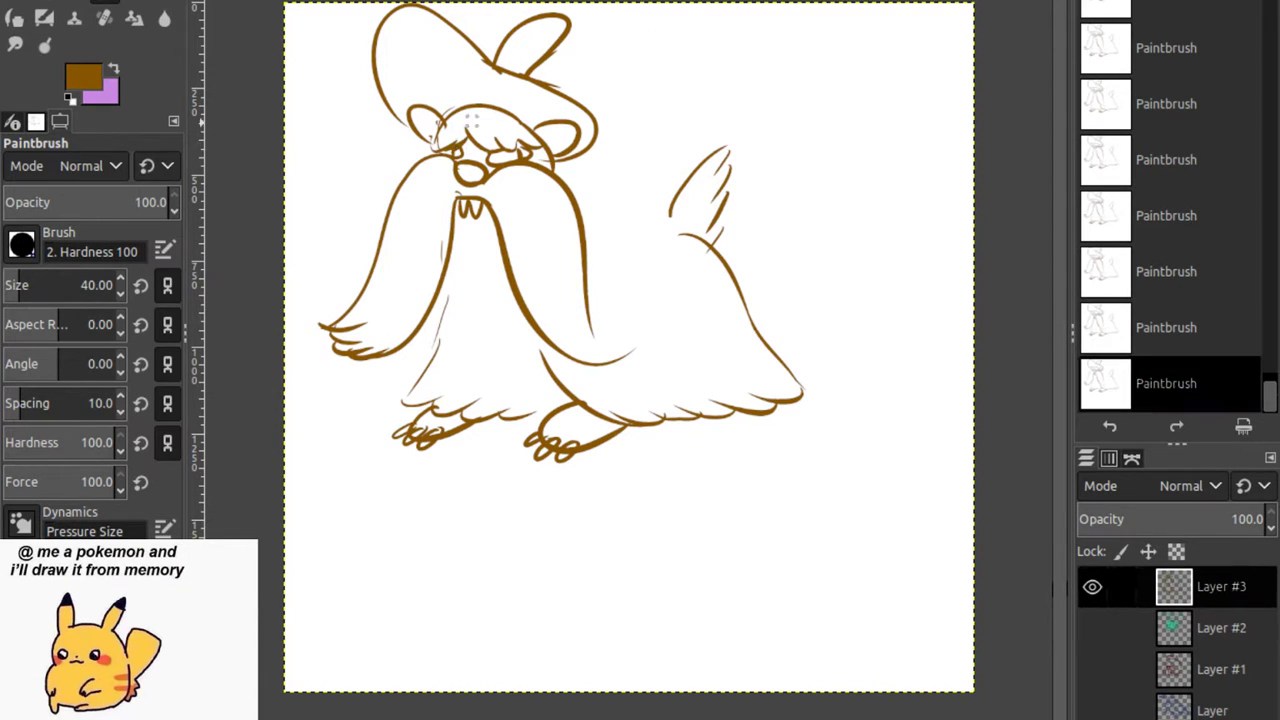
key("ctrl+y")
key("ctrl+y")
key("ctrl+y")
key("ctrl+y")
left_click_drag(590, 240, 737, 252)
key("ctrl+z")
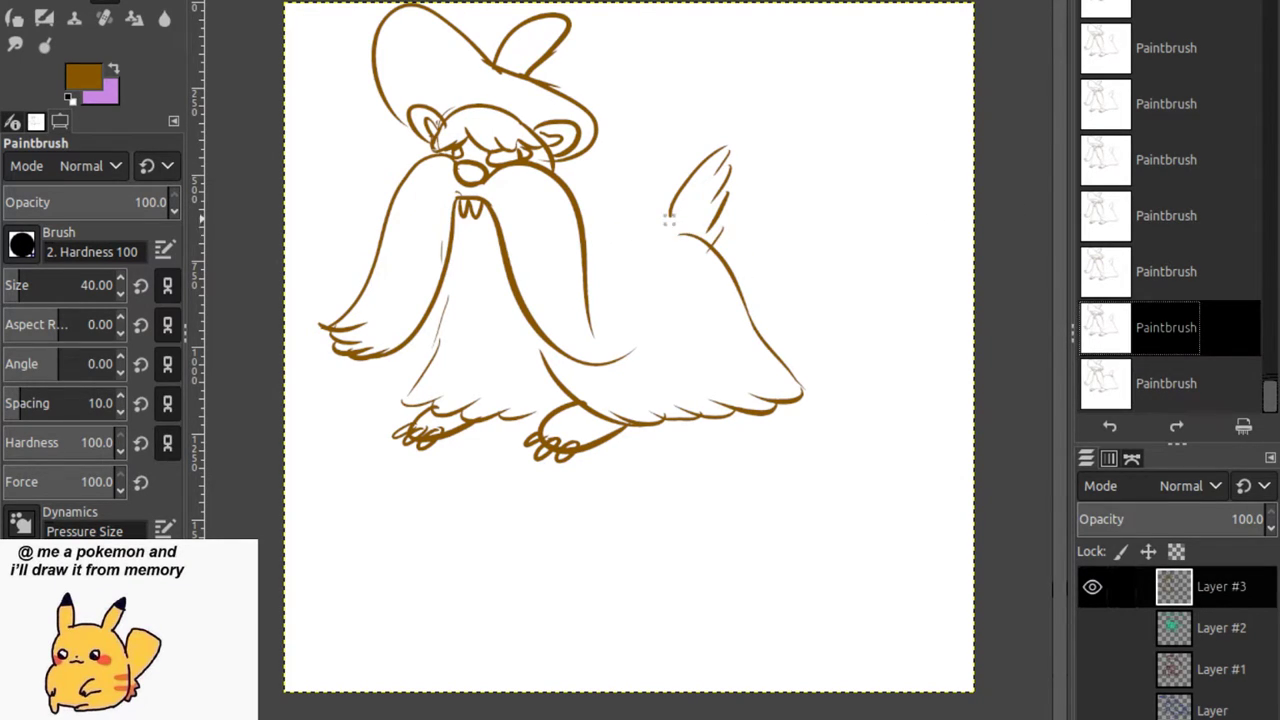
key("ctrl+y")
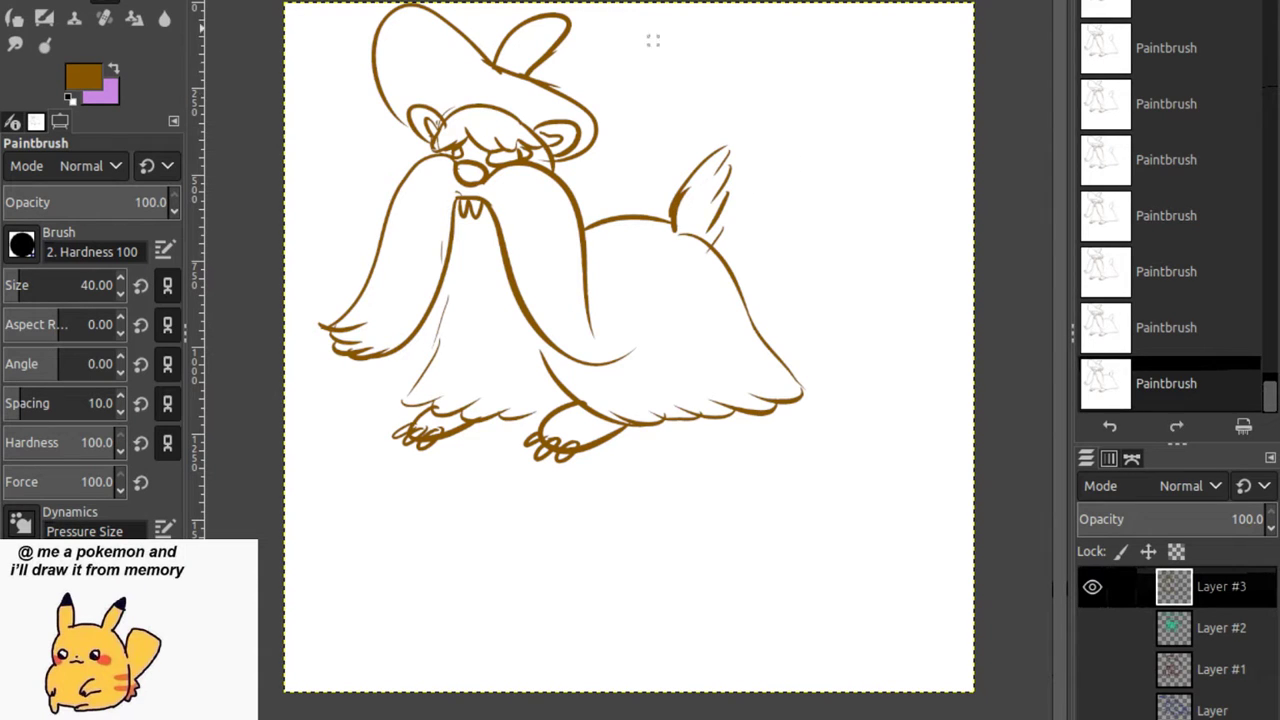
Letter "Yosemite Herdier" in brown on two lines in the empty space to the right of the hat.
left_click_drag(645, 20, 635, 60)
left_click_drag(619, 23, 679, 56)
left_click_drag(704, 38, 744, 59)
left_click_drag(751, 41, 752, 58)
left_click(750, 31)
mouse_move(766, 35)
left_mouse_down()
mouse_move(766, 58)
mouse_move(776, 45)
left_mouse_up()
left_click_drag(779, 51, 800, 42)
left_click_drag(640, 76, 642, 122)
mouse_move(632, 104)
left_mouse_down()
mouse_move(651, 77)
mouse_move(658, 122)
left_mouse_up()
mouse_move(676, 110)
left_mouse_down()
mouse_move(694, 120)
mouse_move(712, 98)
mouse_move(722, 118)
left_mouse_up()
mouse_move(744, 80)
left_mouse_down()
mouse_move(742, 120)
mouse_move(758, 118)
left_mouse_up()
mouse_move(770, 108)
left_mouse_down()
mouse_move(782, 116)
mouse_move(782, 94)
mouse_move(794, 116)
left_mouse_up()
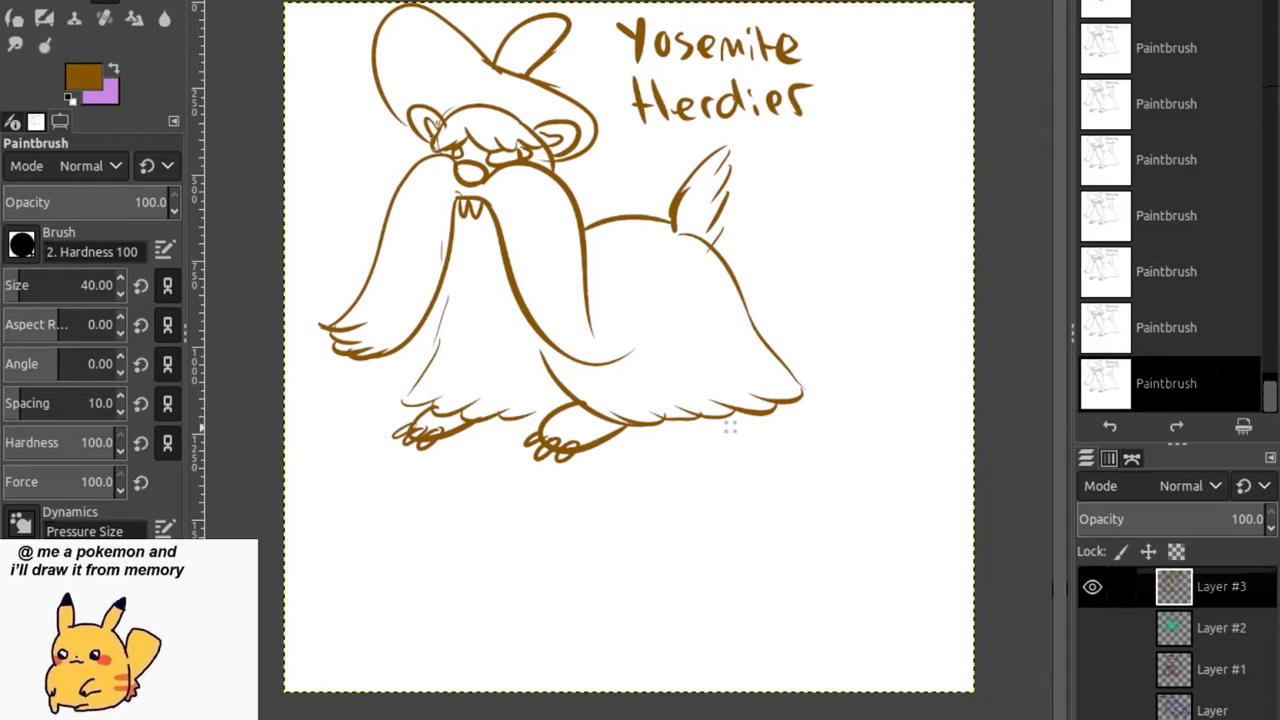
Draw the flared tip of the moustache's right half with separate fur strands.
mouse_move(582, 258)
left_mouse_down()
mouse_move(647, 295)
mouse_move(630, 320)
left_mouse_up()
mouse_move(652, 314)
left_mouse_down()
mouse_move(596, 320)
mouse_move(570, 357)
left_mouse_up()
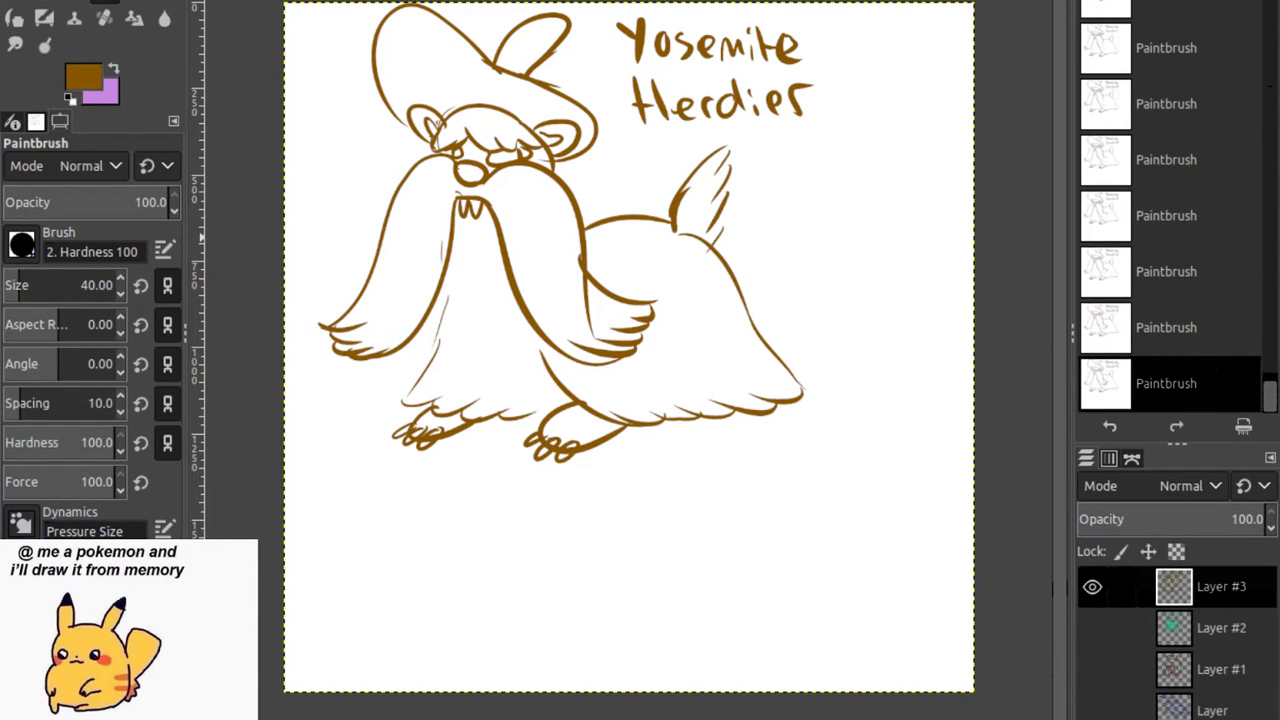
Set the foreground colour to white and move the Herdier layer down to leave space above the hat.
key("shift+b")
key("d")
key("x")
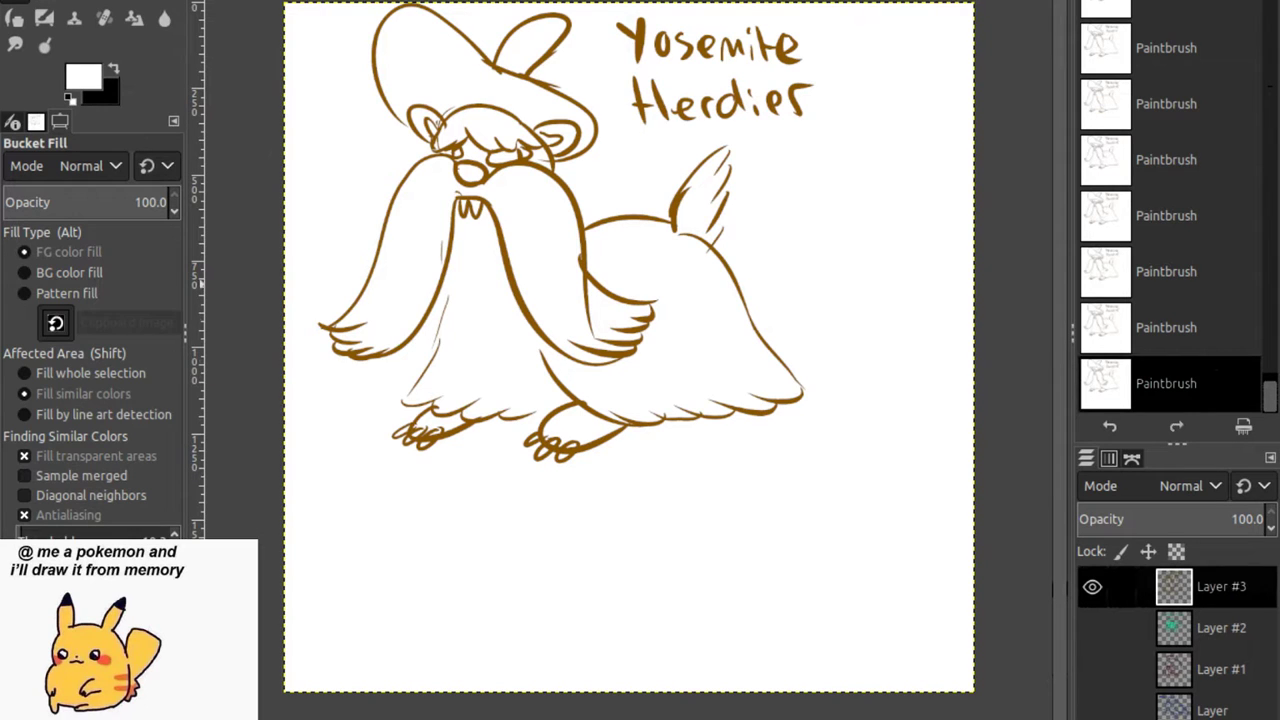
key("m")
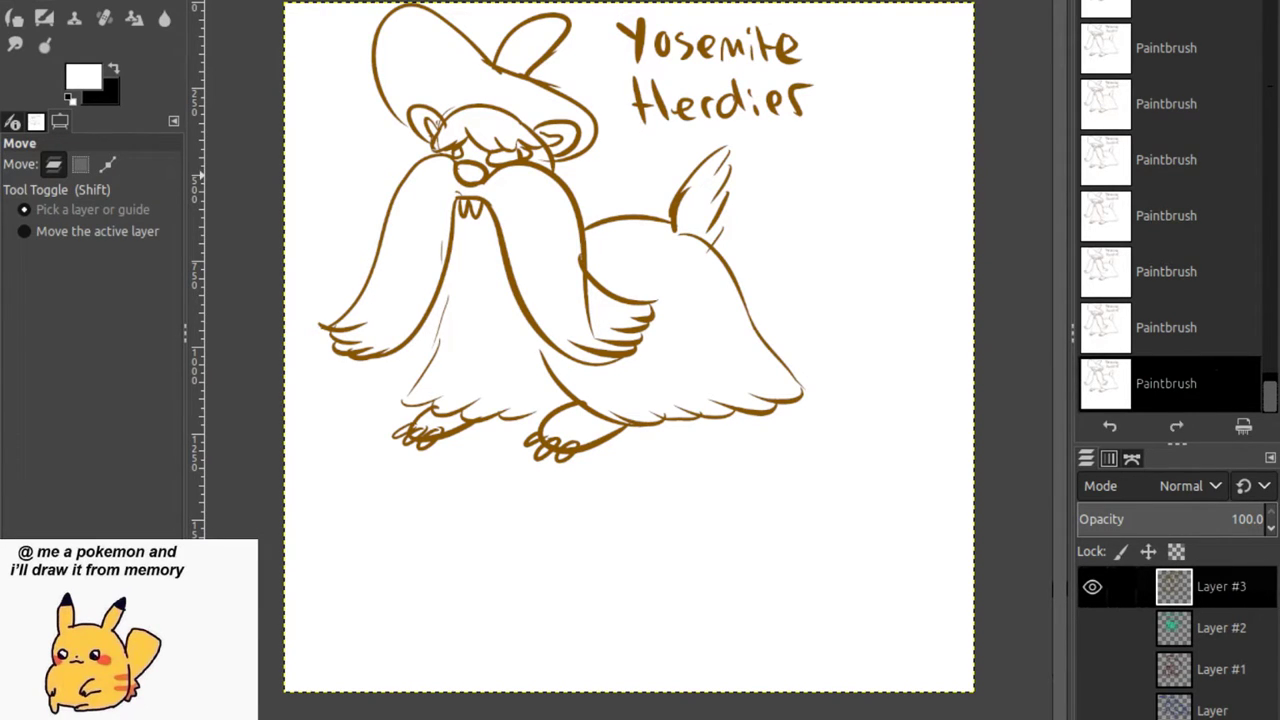
left_click_drag(485, 175, 488, 243)
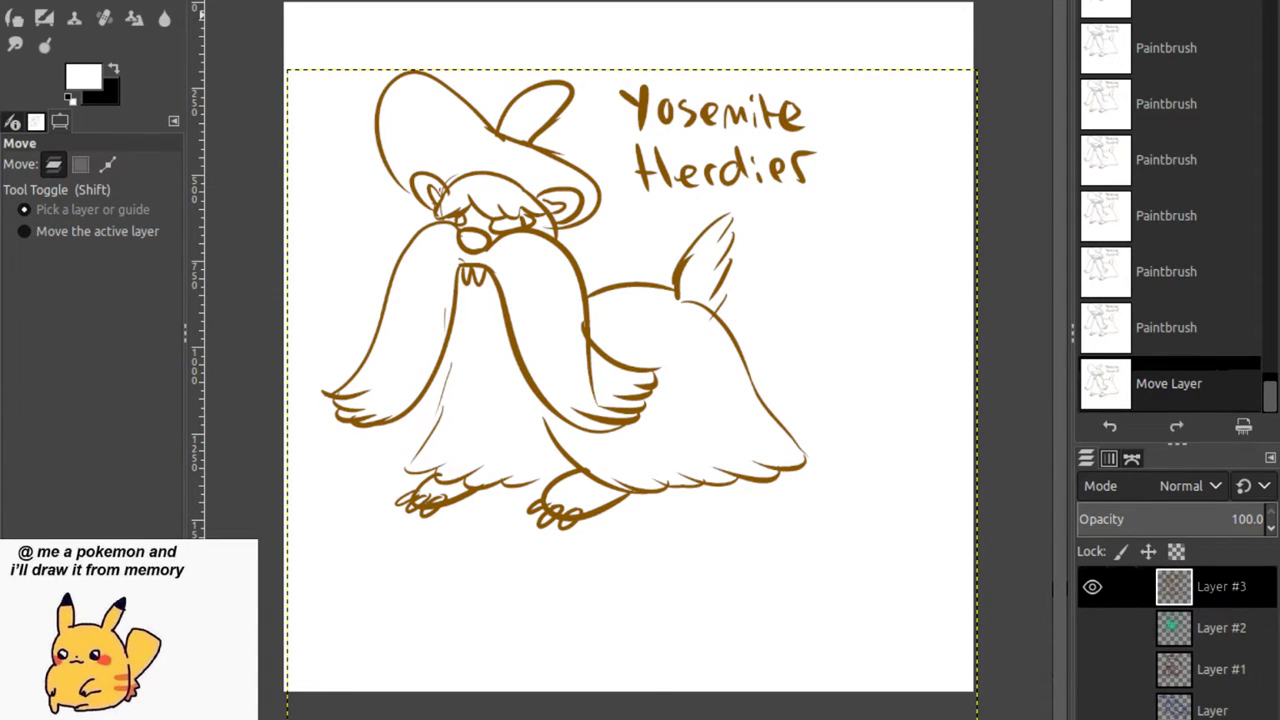
Crop the image to 1530 × 1437 px around the Herdier drawing and its caption, and undo the crop.
key("shift+c")
left_click_drag(288, 40, 865, 547)
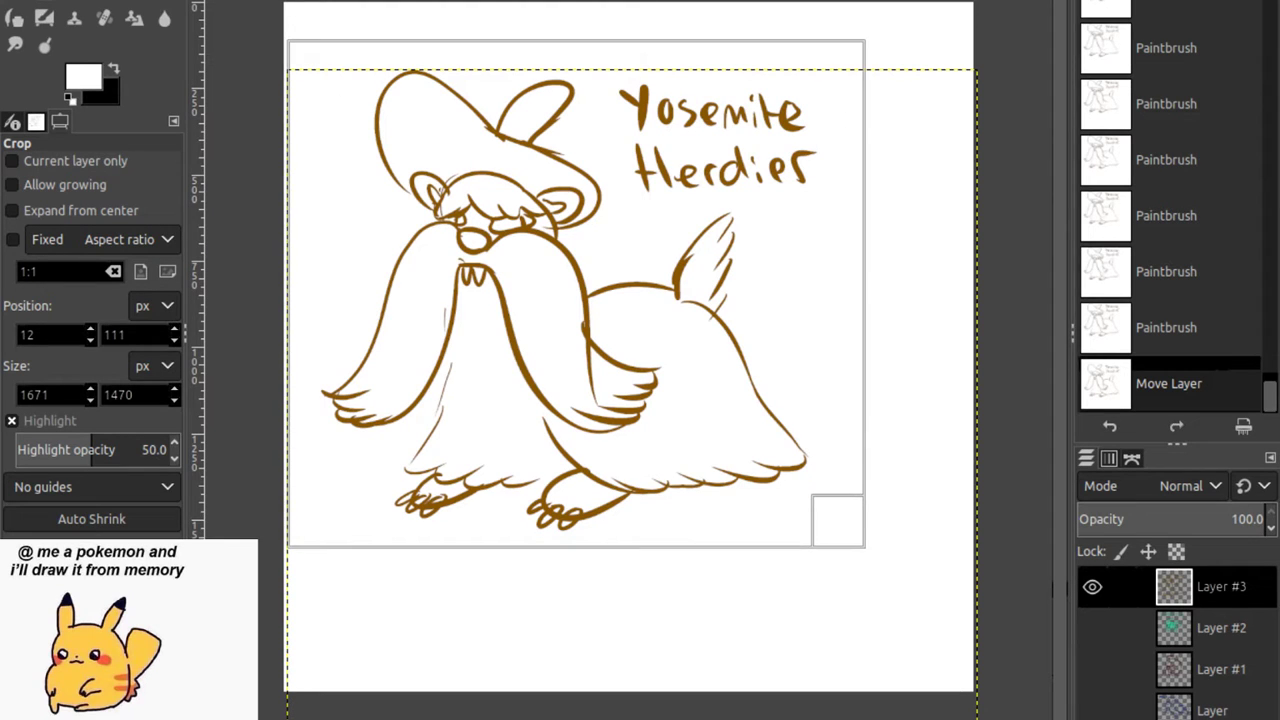
left_click_drag(575, 66, 576, 77)
left_click_drag(314, 261, 331, 263)
left_click_drag(838, 322, 808, 313)
key("Return")
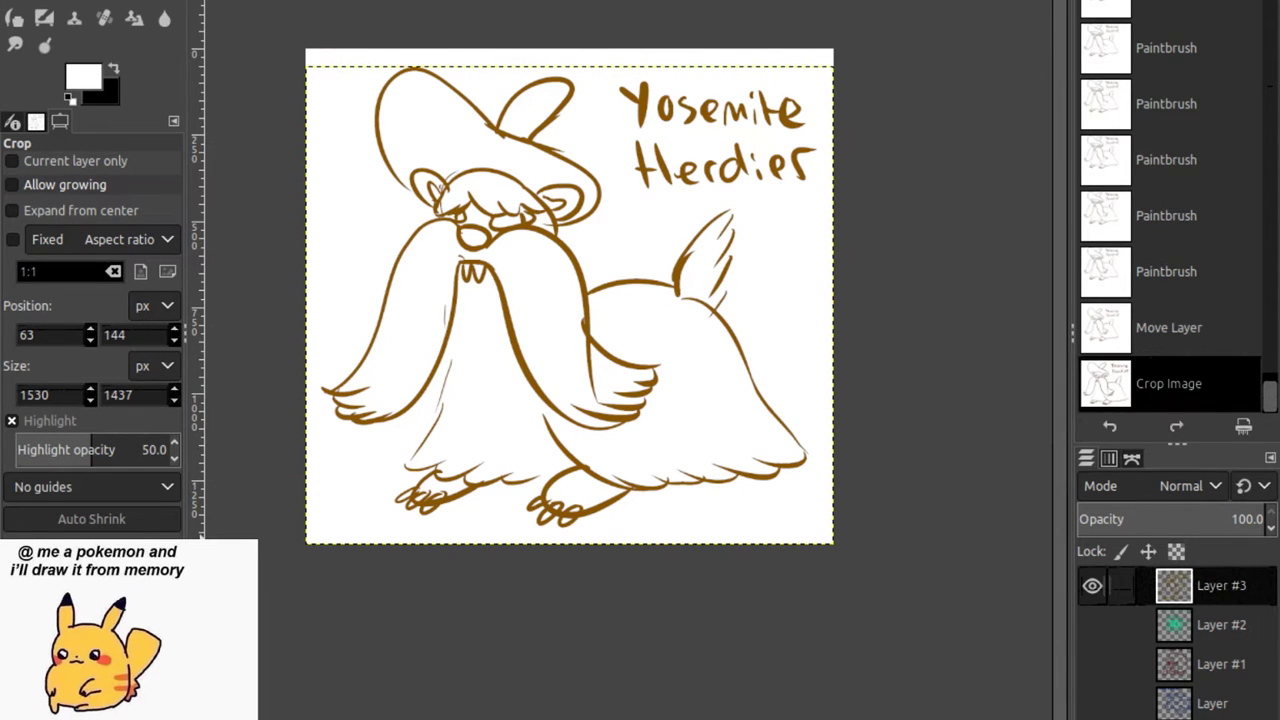
key("ctrl+z")
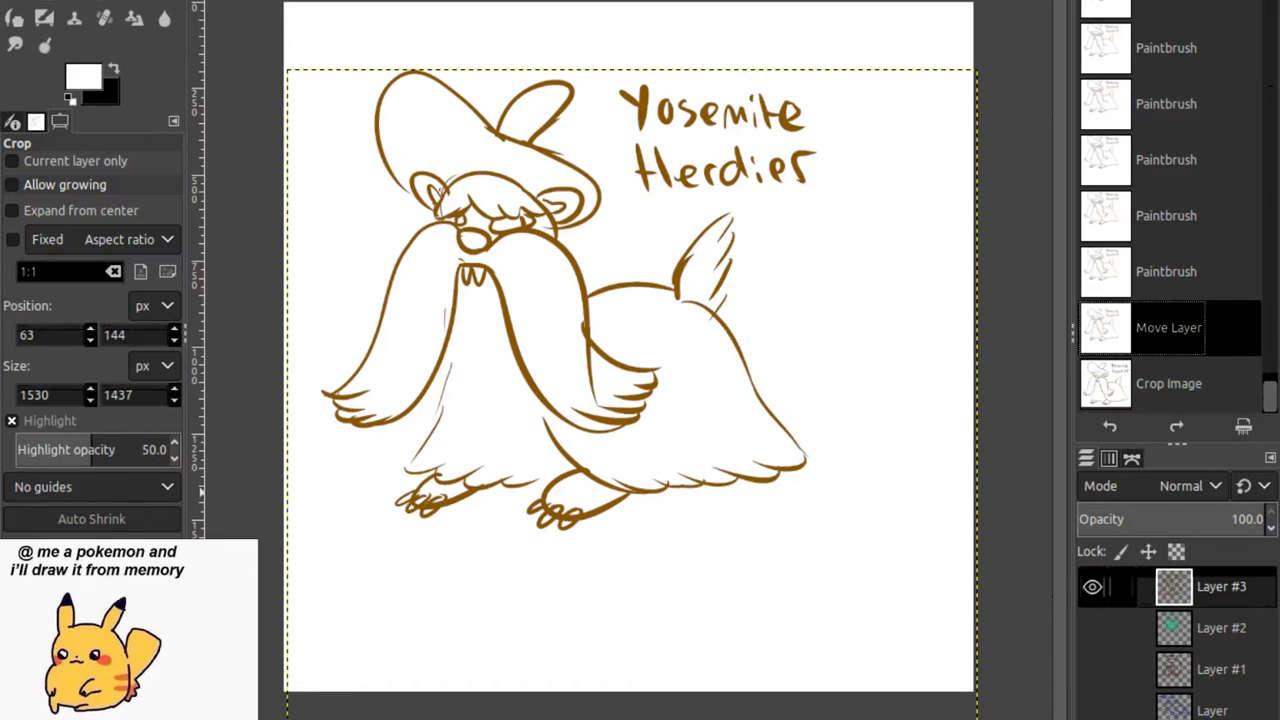
Show the Tangela layer instead of the Herdier layer and crop the image to 1479 × 1278 px around the Tangela drawing and caption.
left_click(1092, 586)
left_click(1092, 628)
left_click_drag(326, 3, 853, 441)
left_click_drag(351, 168, 363, 166)
left_click_drag(827, 142, 821, 160)
key("Return")
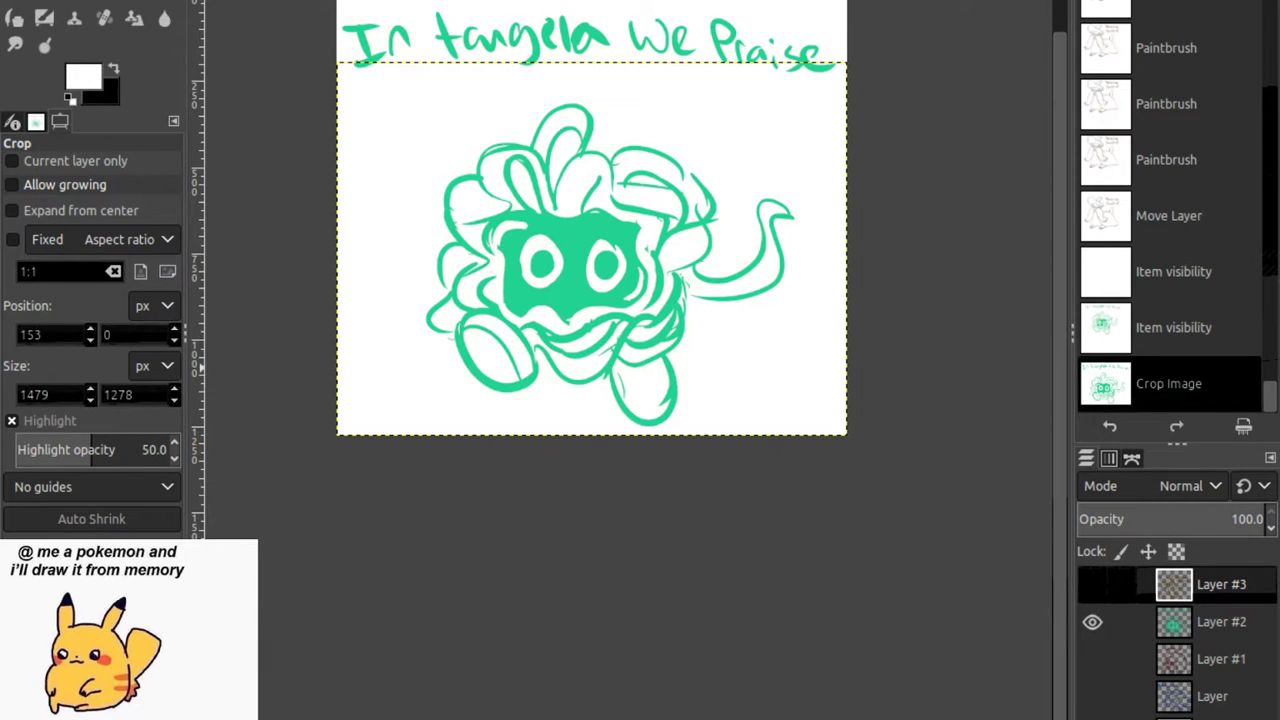
Undo the Tangela crop, show only the Wooloo layer and crop the image to 1323 × 1407 px around the drawing and caption.
key("ctrl+z")
left_click(1092, 626)
left_click(1092, 667)
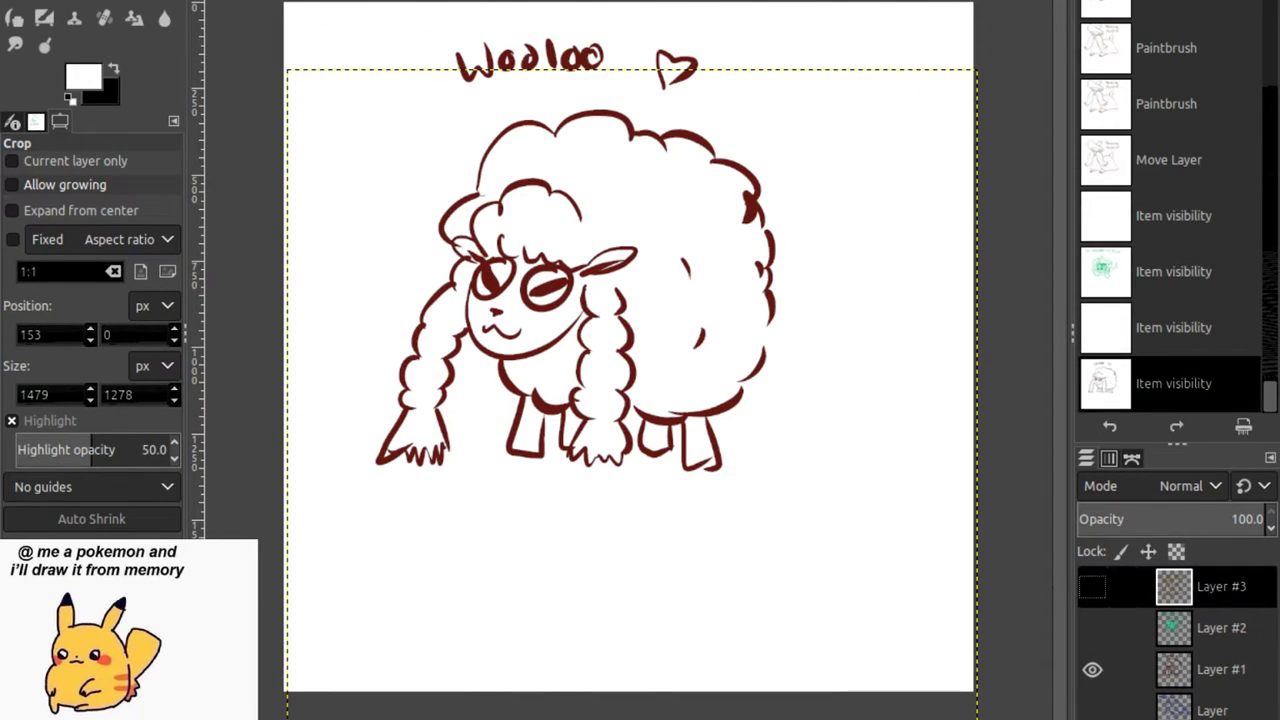
left_click_drag(343, 9, 801, 494)
key("Return")
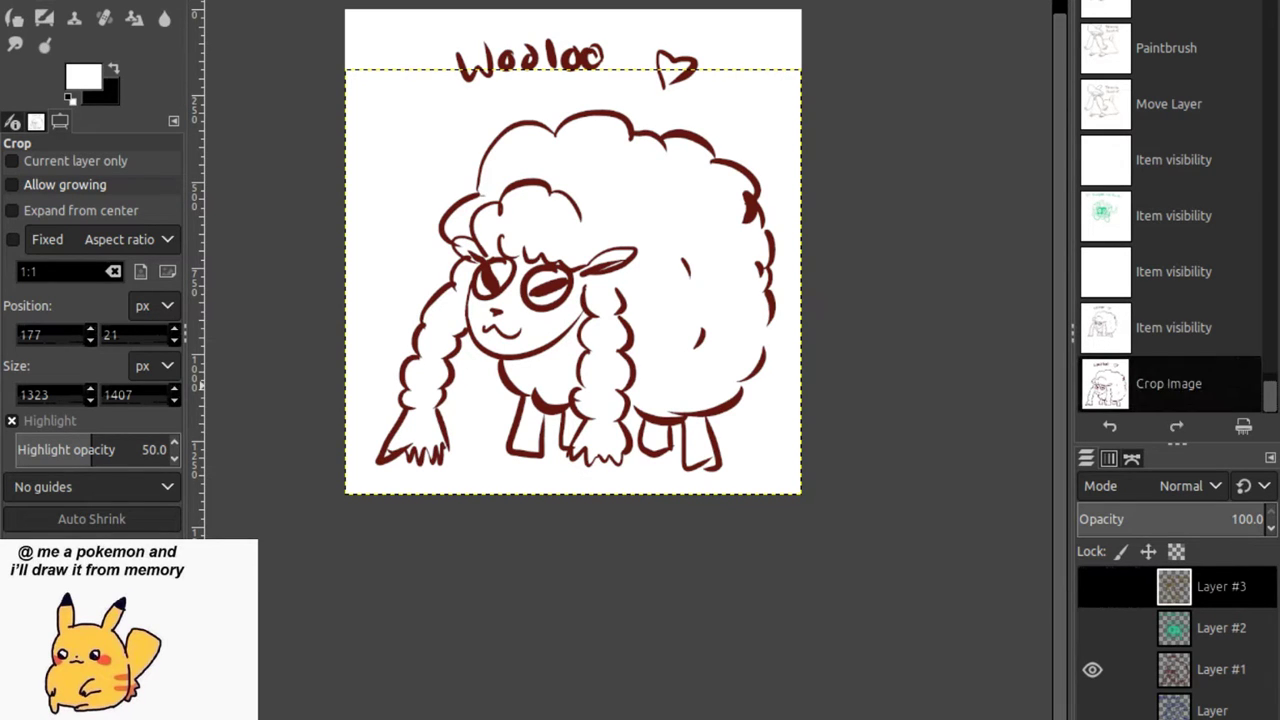
Undo the Wooloo crop, show the White Kyurem layer instead, crop the image to 1967 × 1512 px around it and undo that crop.
key("ctrl+z")
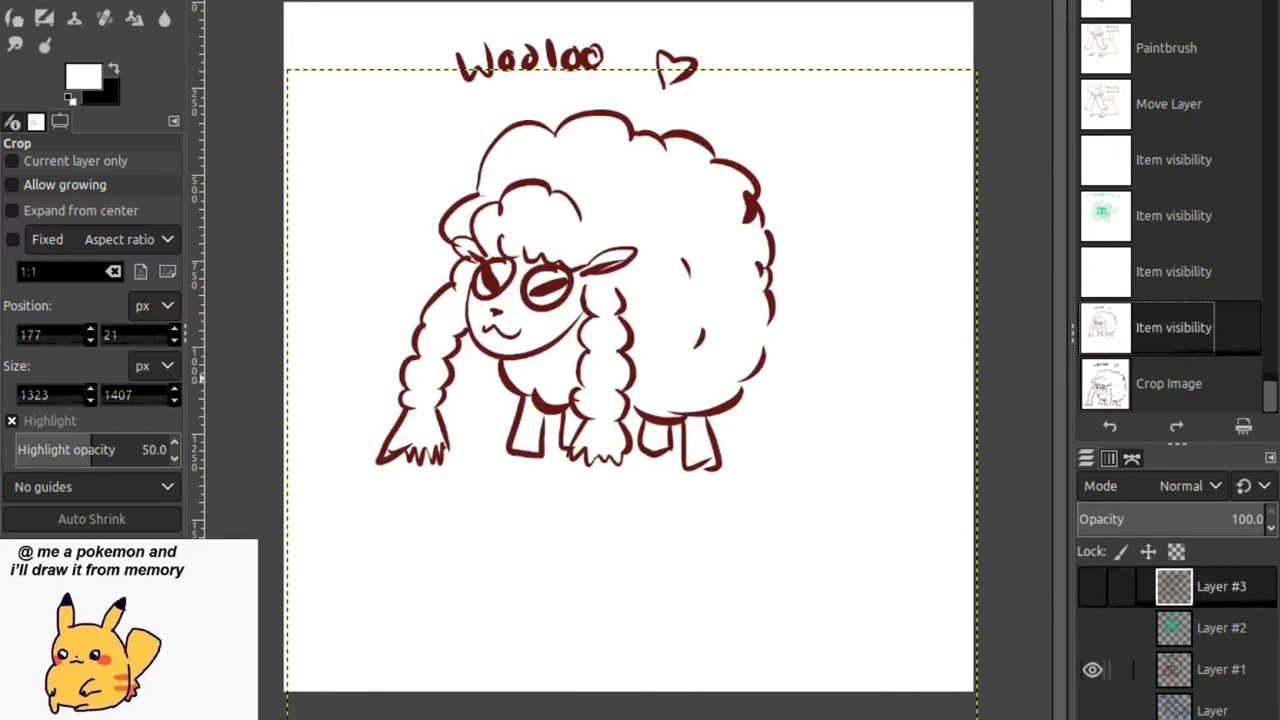
left_click(1092, 669)
left_click(1092, 710)
left_click(1210, 710)
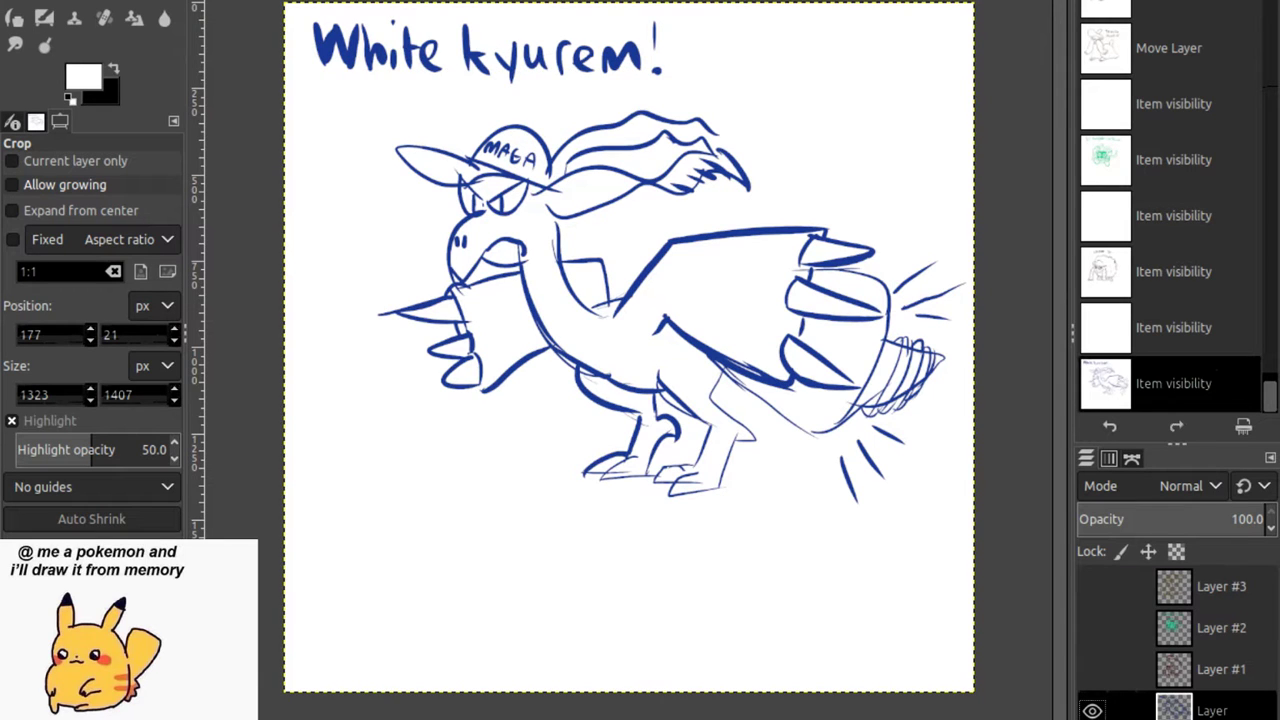
left_click_drag(295, 2, 973, 523)
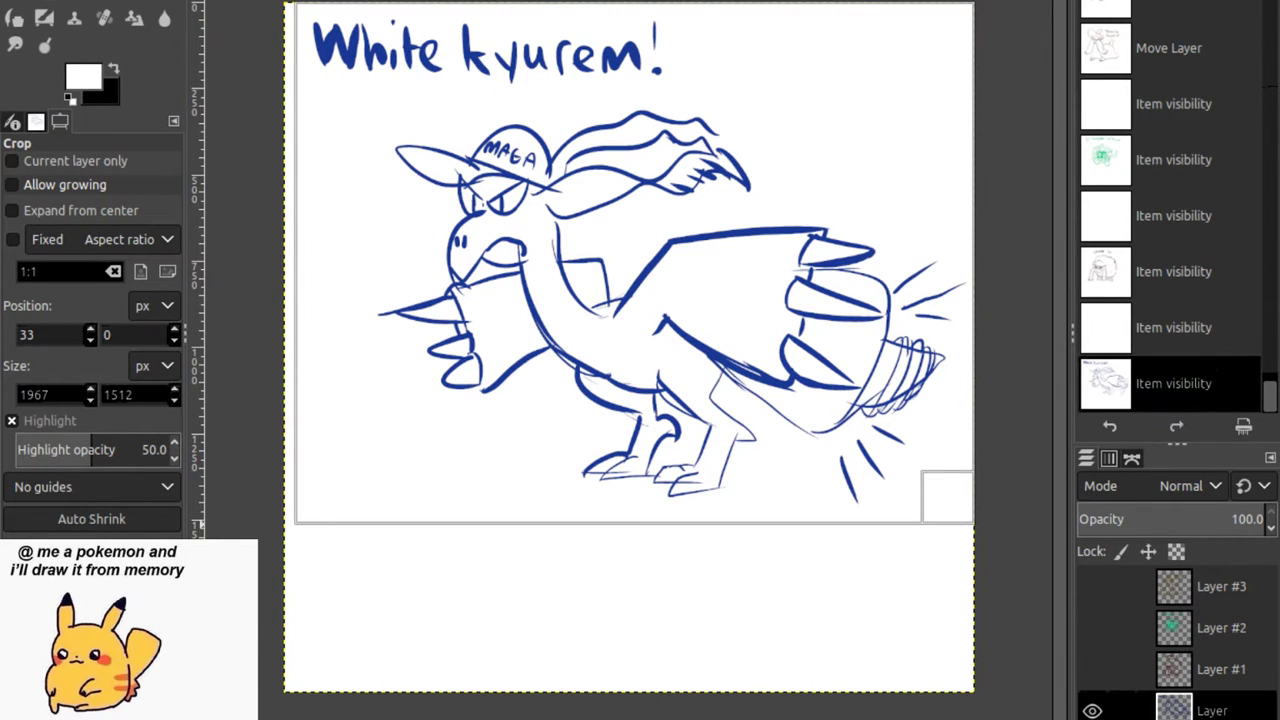
key("Return")
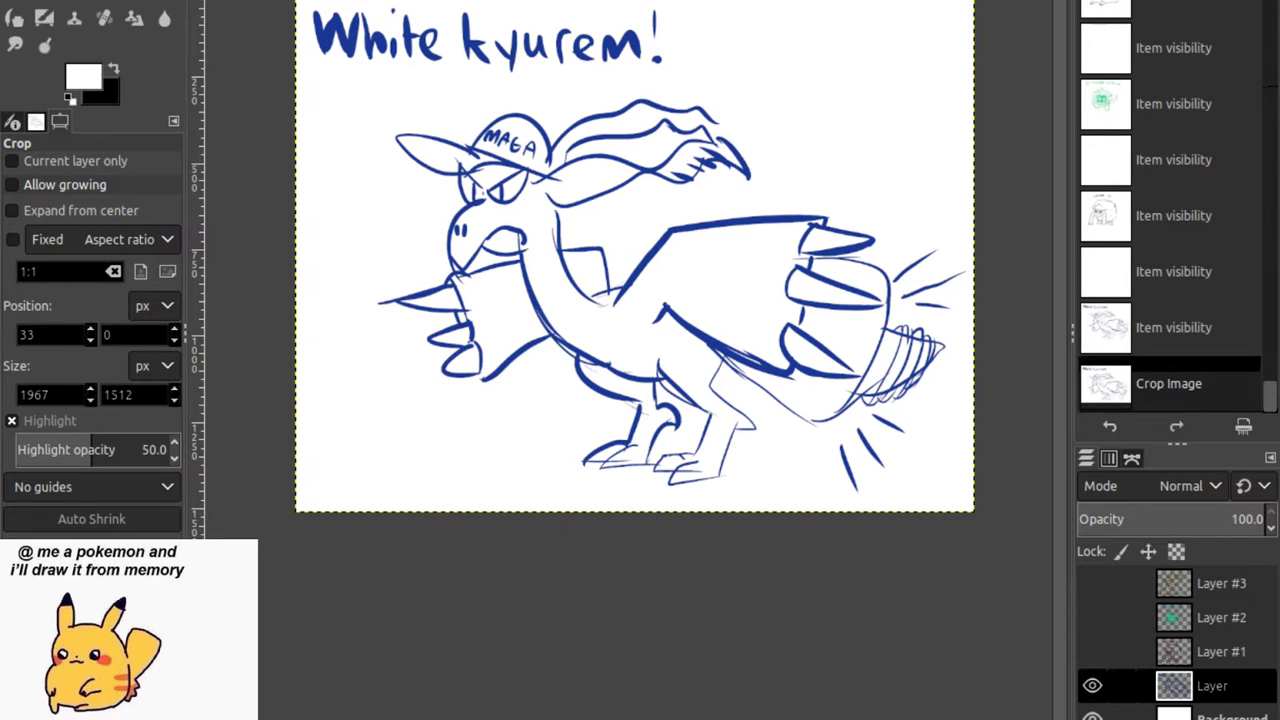
key("ctrl+z")
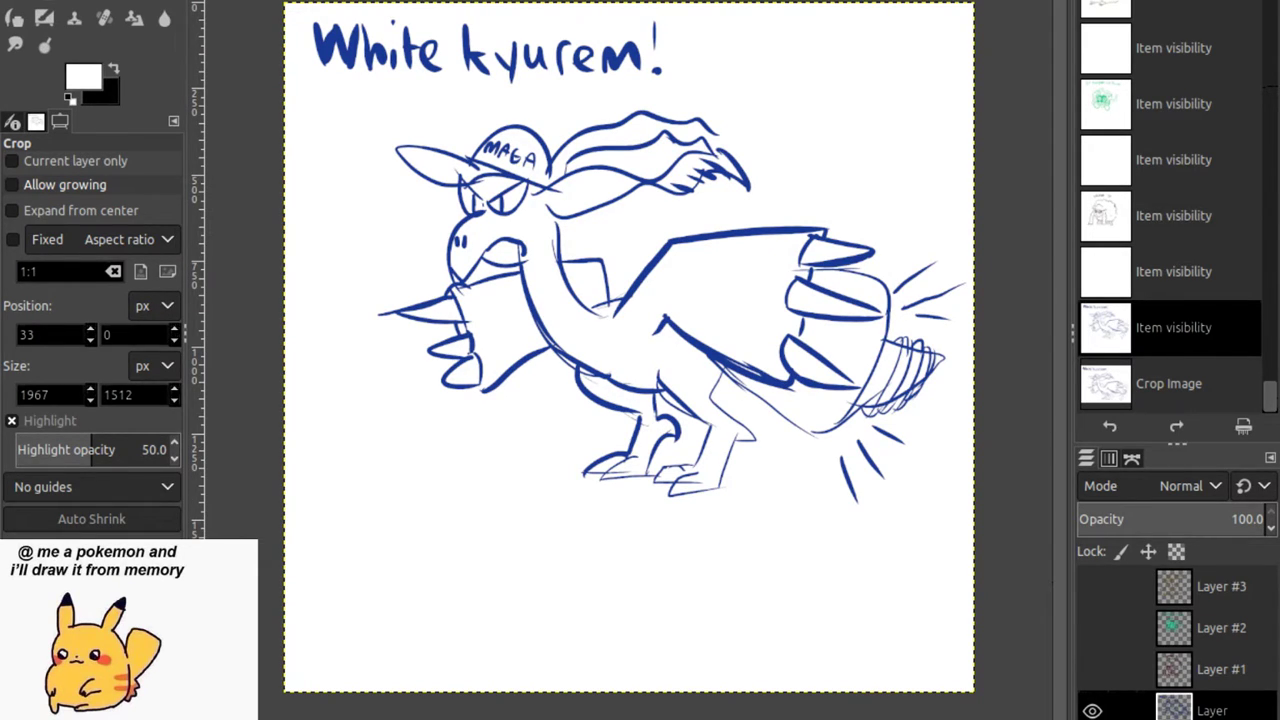
left_click(1173, 327)
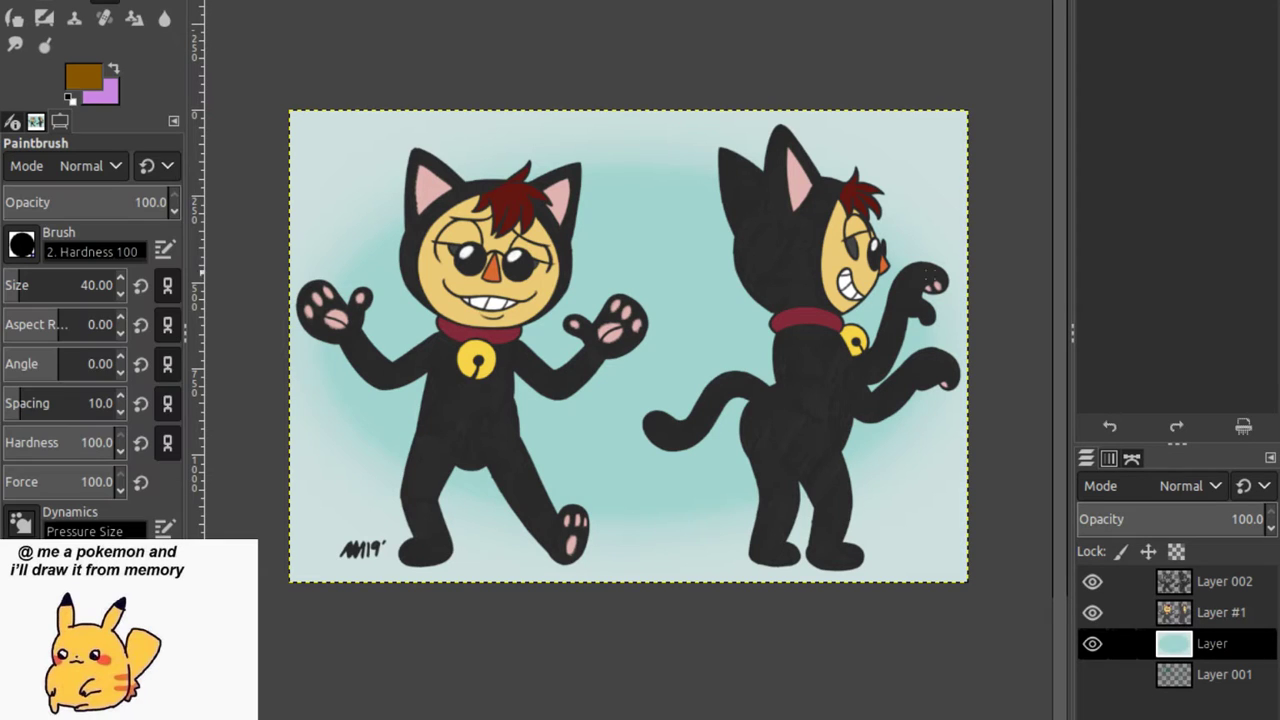
In the cat-costume image, fuzzy-select the grey iris areas of both figures on Layer 002 and grow the selection.
left_click(1220, 612)
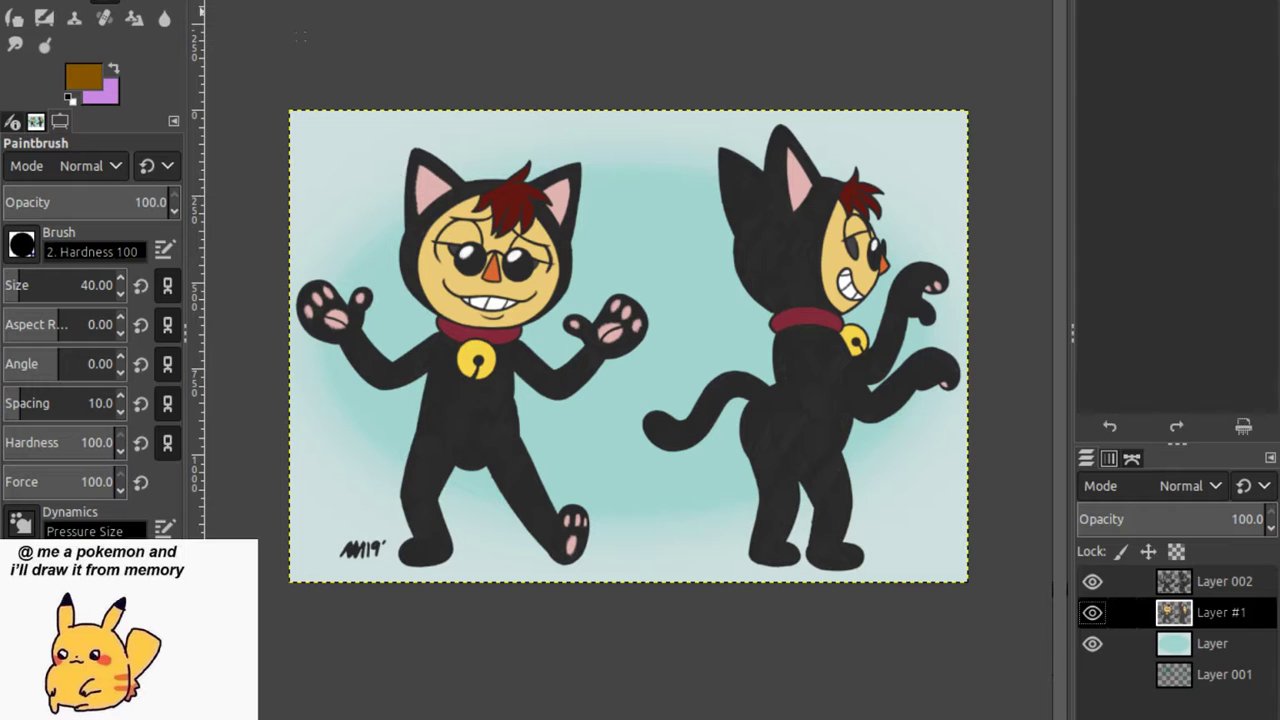
key("z")
left_click(59, 202)
left_click_drag(324, 84, 686, 584)
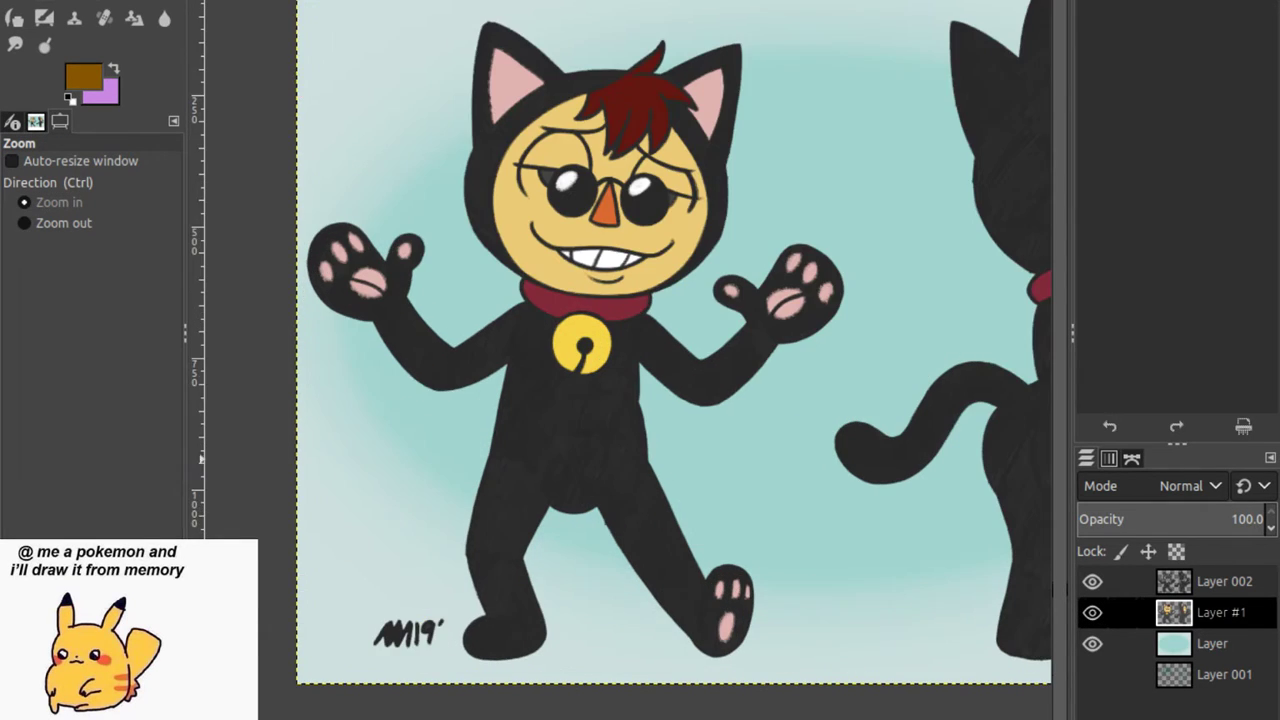
left_click(558, 106)
left_click(558, 106)
left_click(558, 105)
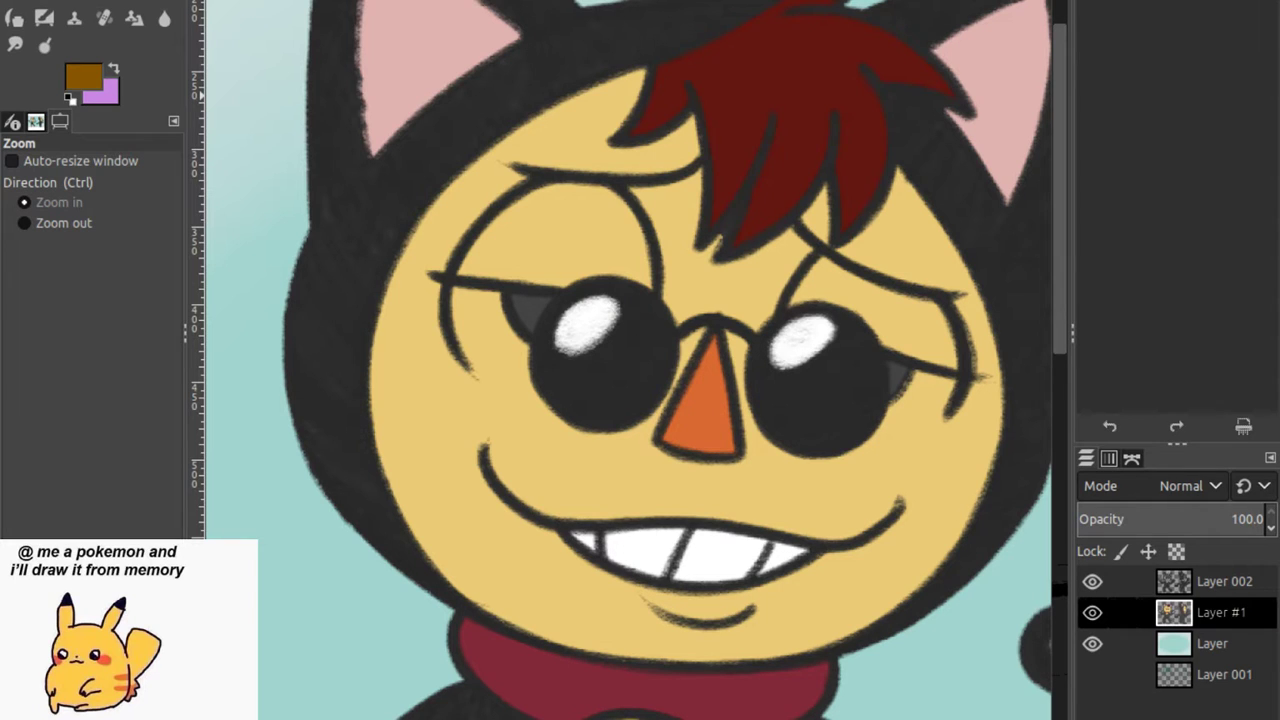
key("u")
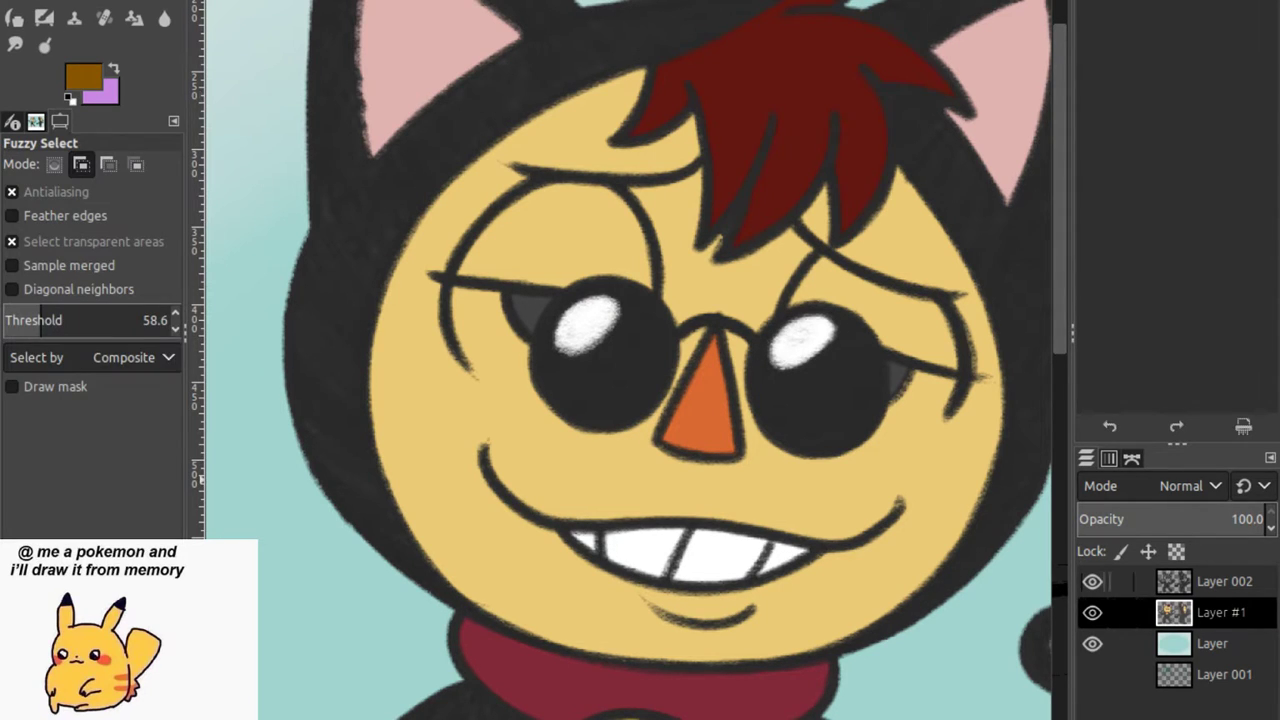
left_click(1174, 581)
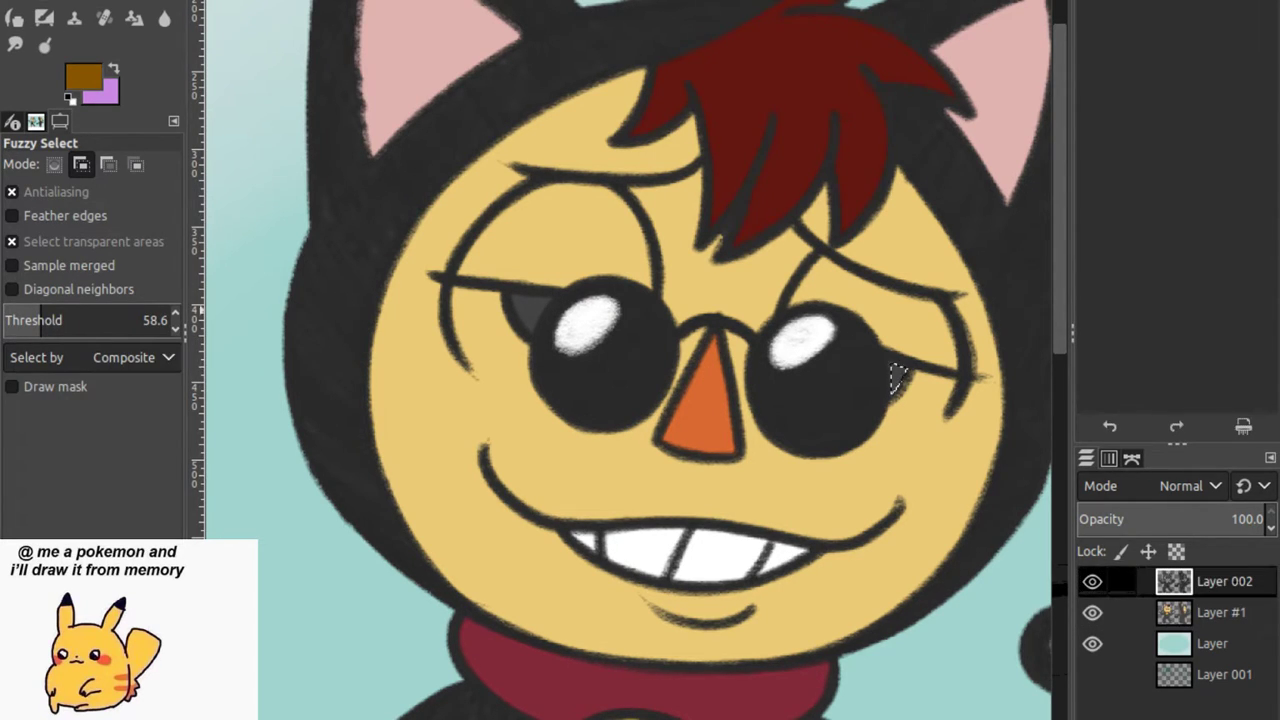
left_click(893, 374)
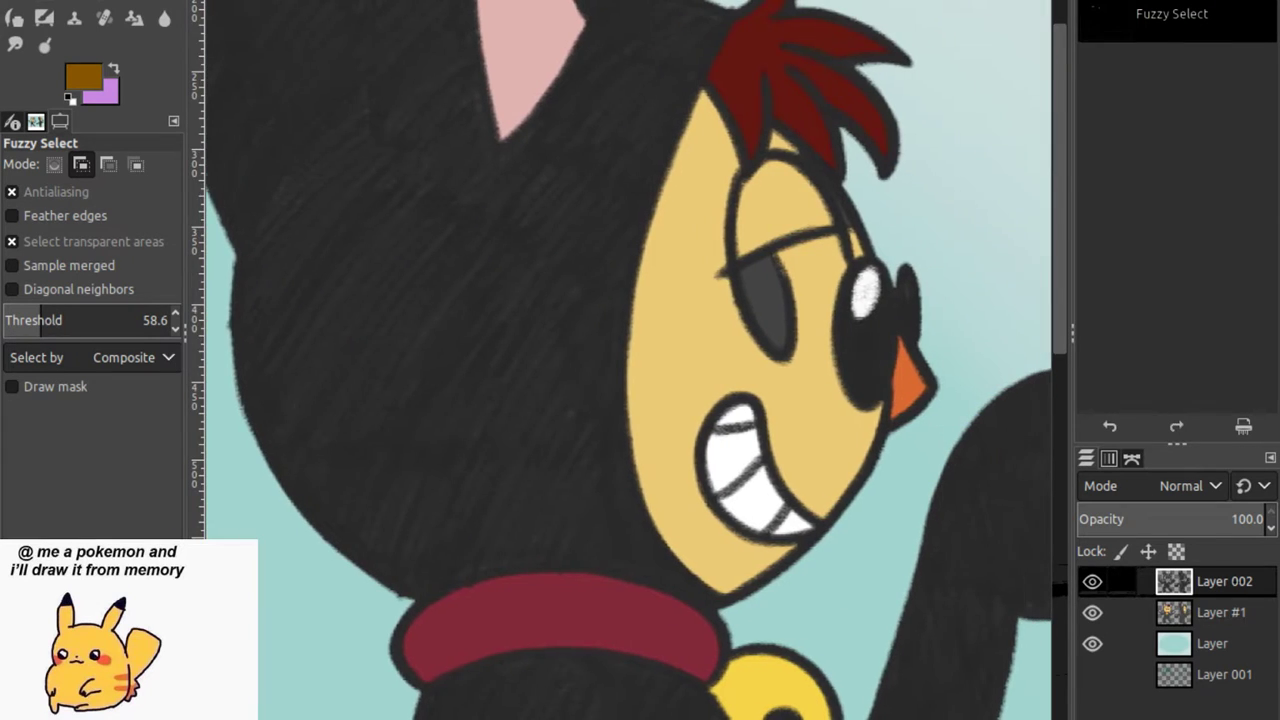
left_click(764, 300)
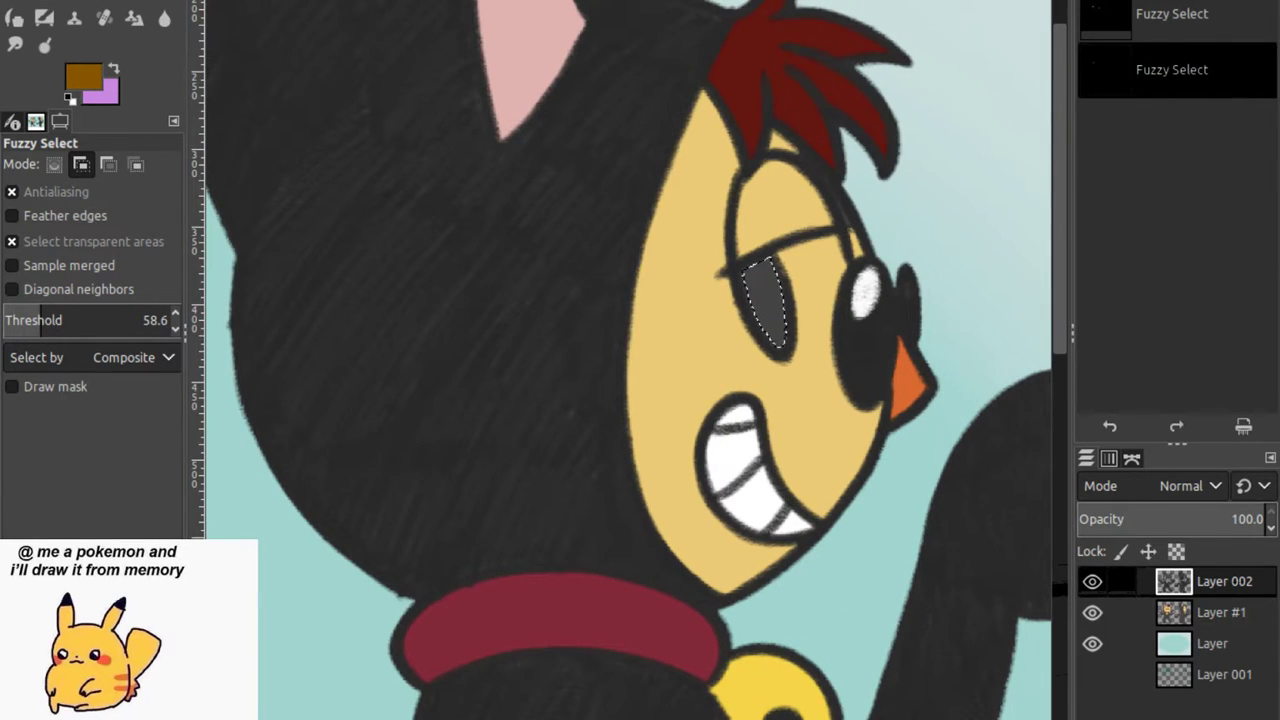
key("Return")
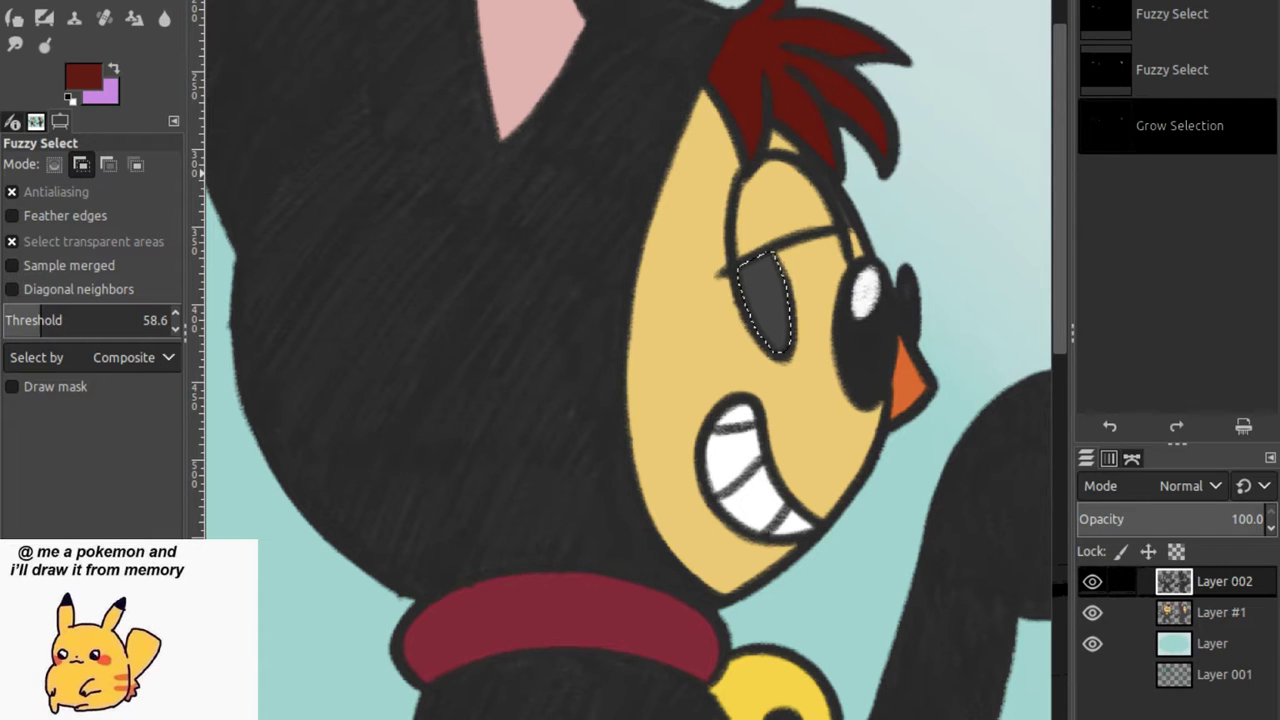
Bucket-fill the selected irises of both figures with dark red on Layer #1 and clear the selection.
left_click(15, 3)
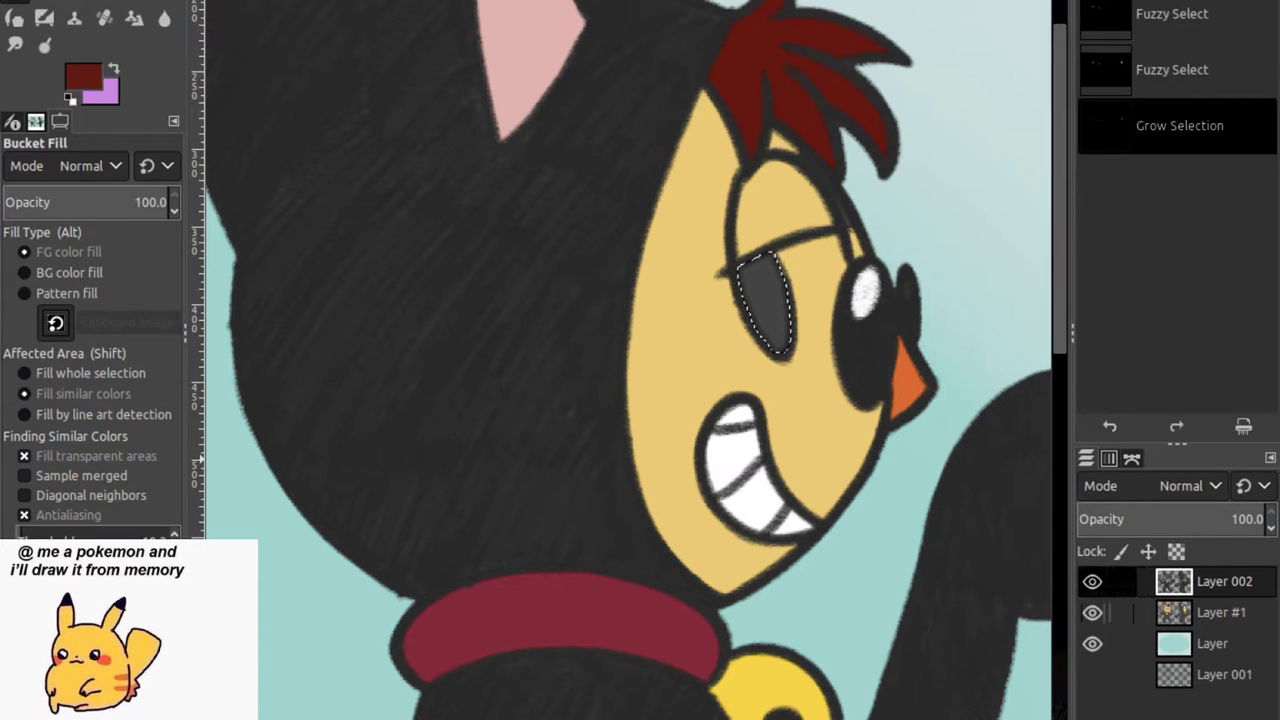
left_click(1173, 612)
left_click(765, 300)
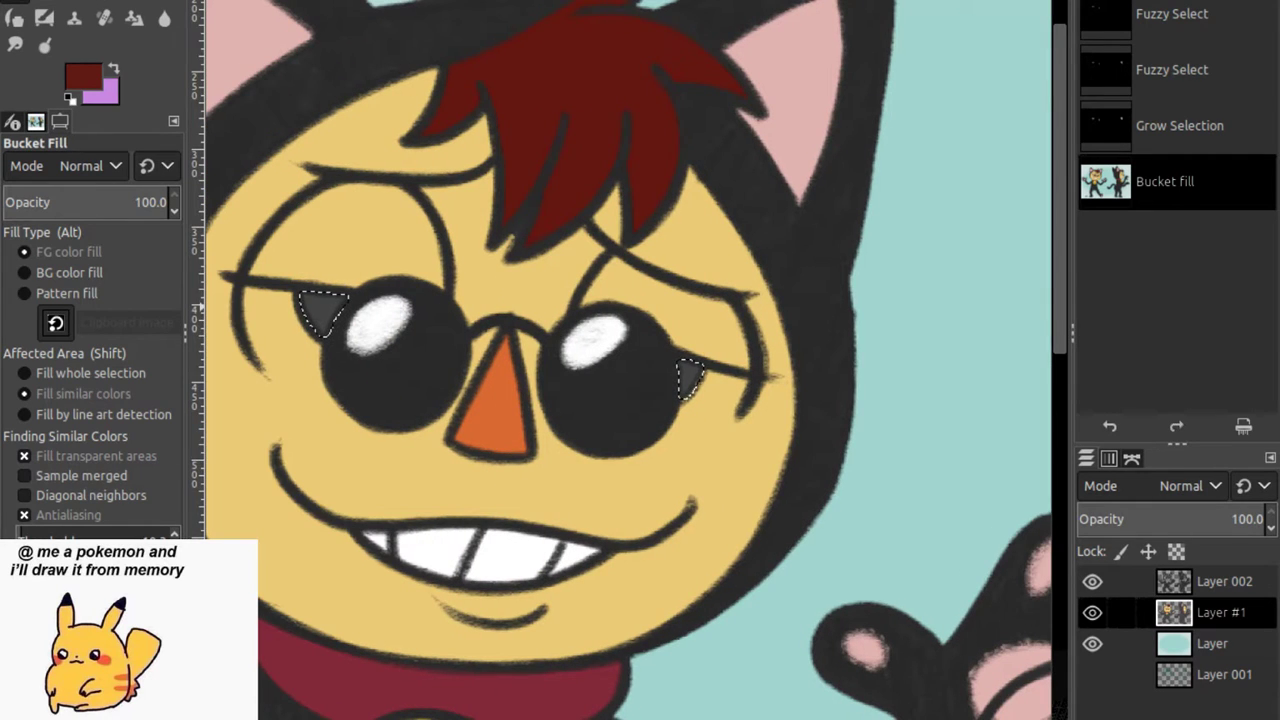
left_click(320, 312)
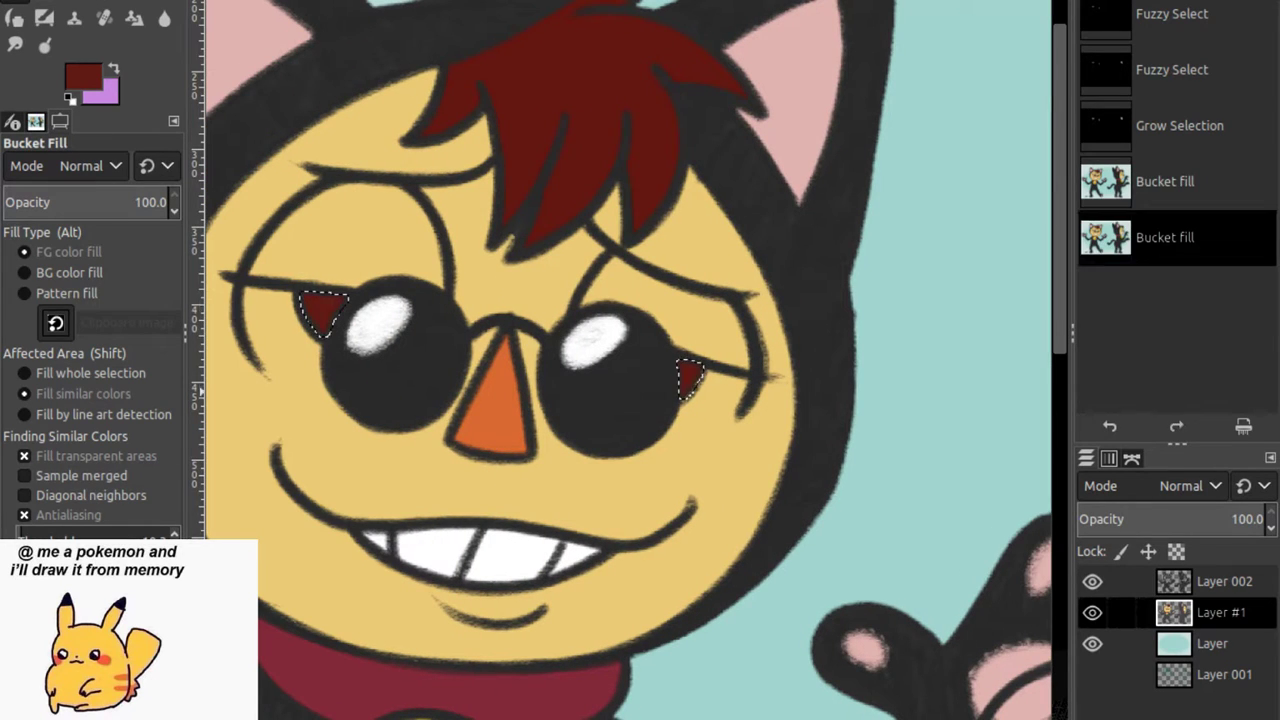
key("ctrl+shift+a")
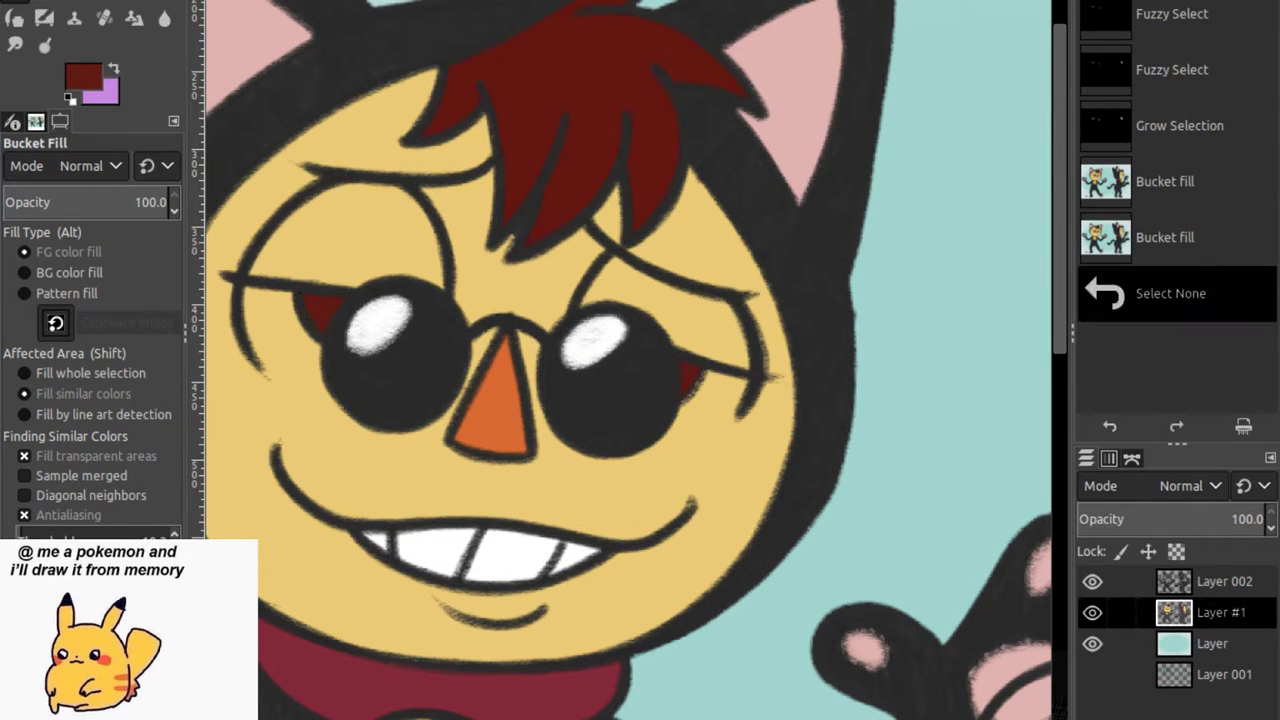
Set the foreground colour to white and paint the white of the front-facing figure's left-hand eye below the eyelid.
key("d")
key("x")
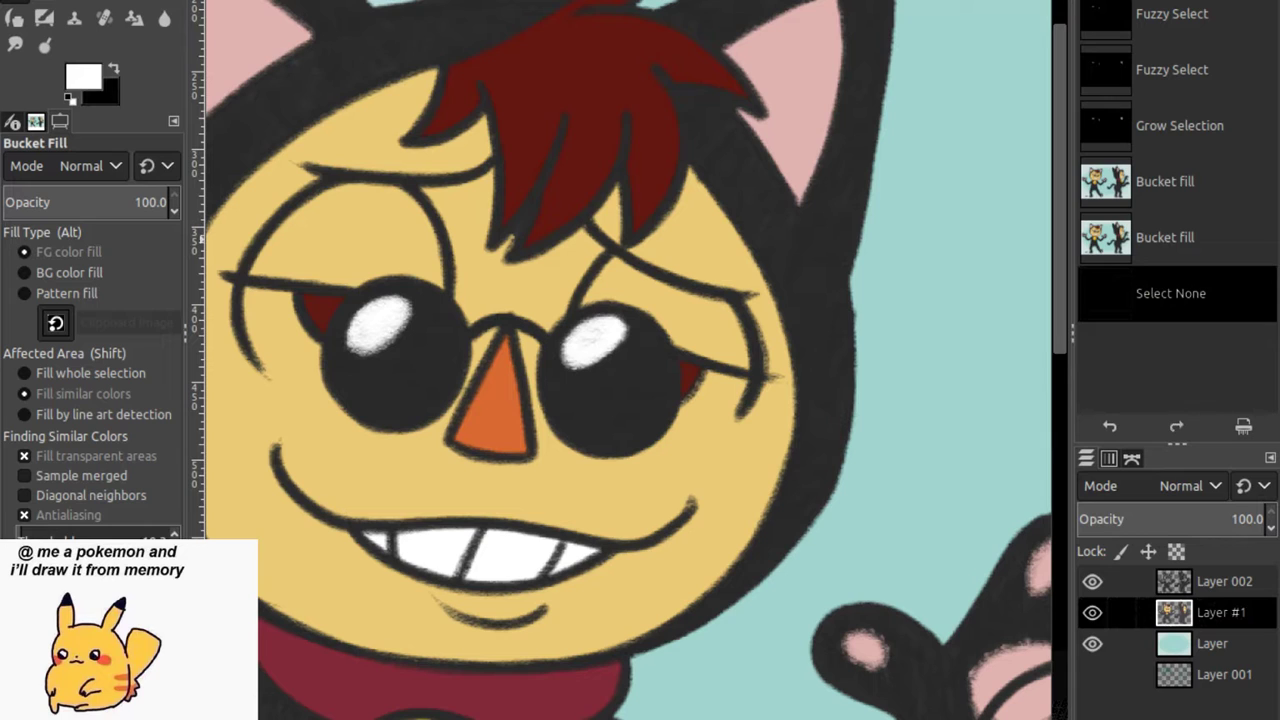
key("p")
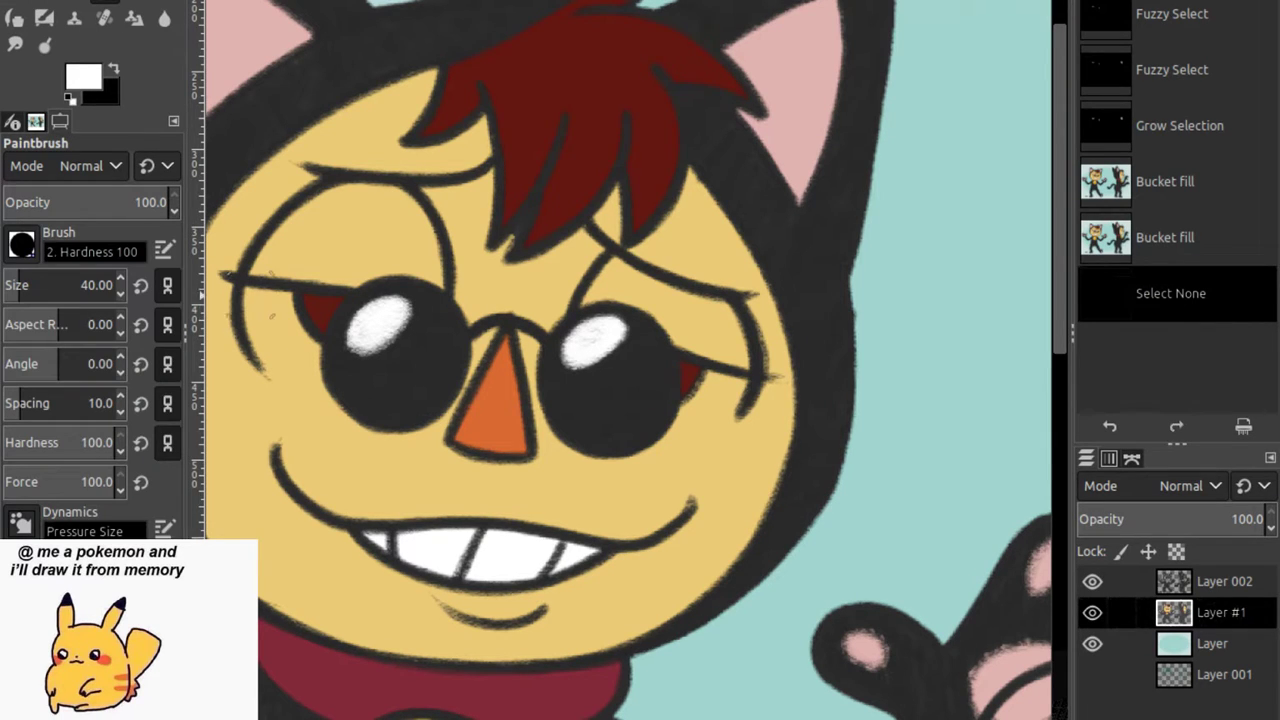
left_click_drag(250, 296, 265, 332)
left_click_drag(268, 298, 297, 338)
key("ctrl+z")
mouse_move(298, 340)
left_mouse_down()
mouse_move(283, 327)
mouse_move(274, 349)
mouse_move(304, 368)
mouse_move(311, 355)
mouse_move(290, 365)
mouse_move(328, 392)
left_mouse_up()
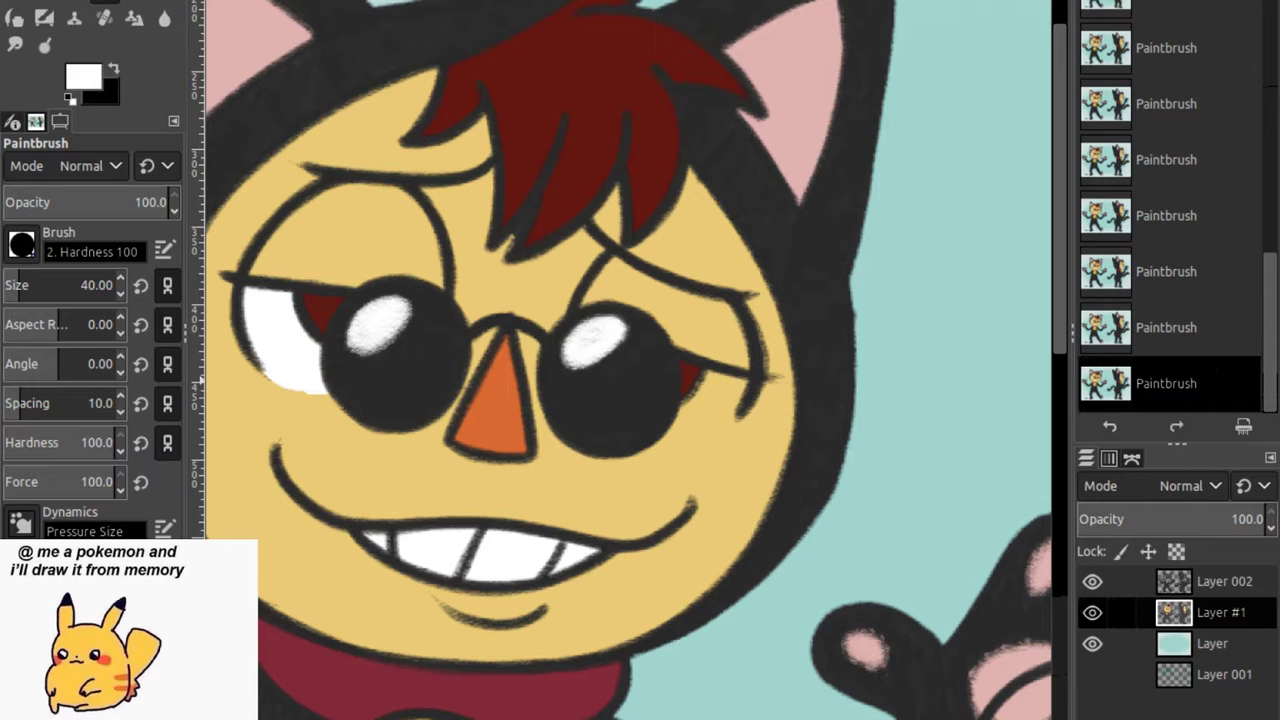
Paint the visible part of the front-facing figure's right-hand eye white, beside the dark lens.
mouse_move(688, 404)
left_mouse_down()
mouse_move(712, 384)
mouse_move(696, 410)
mouse_move(714, 414)
mouse_move(708, 428)
mouse_move(683, 414)
mouse_move(672, 436)
mouse_move(736, 424)
left_mouse_up()
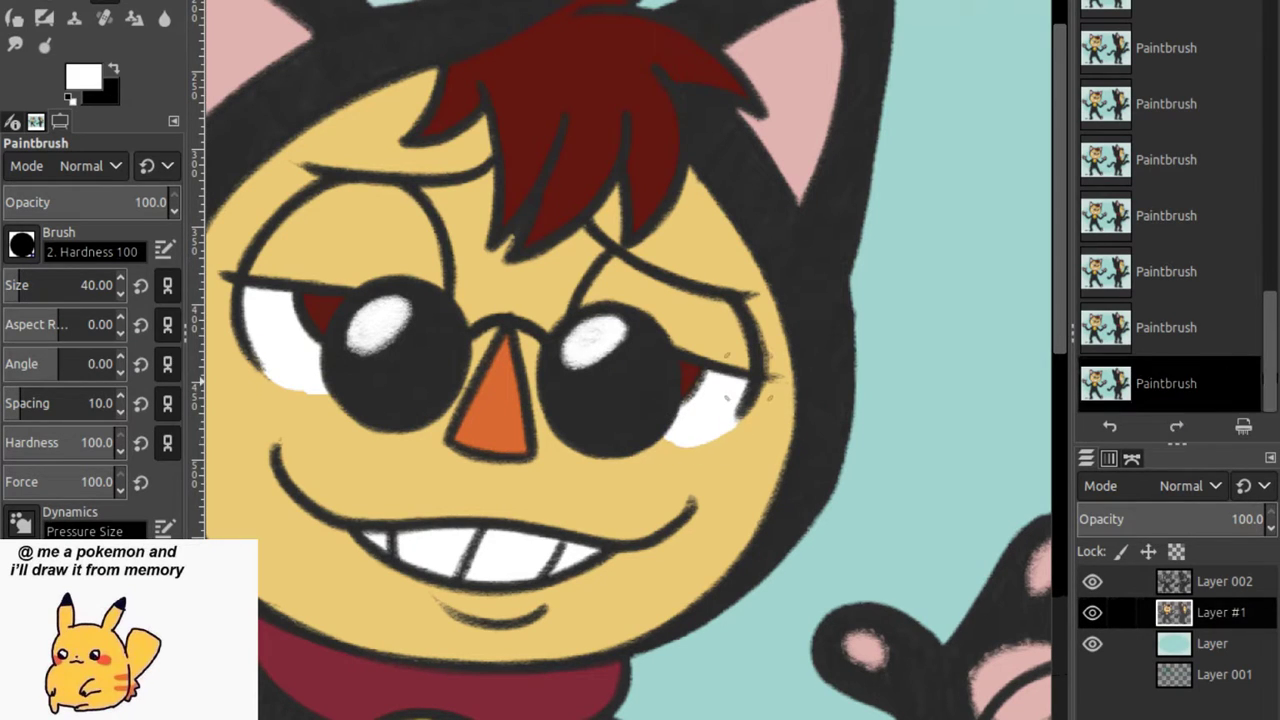
key("ctrl+z")
key("ctrl+y")
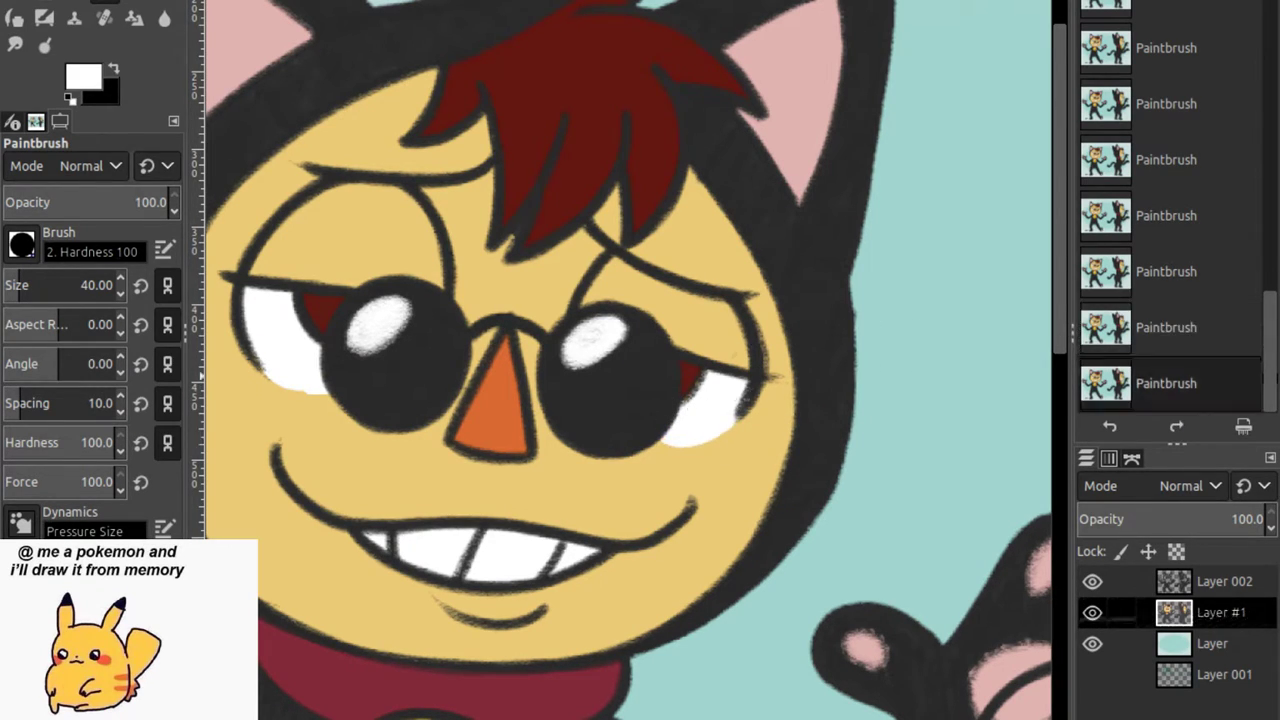
left_click(538, 595)
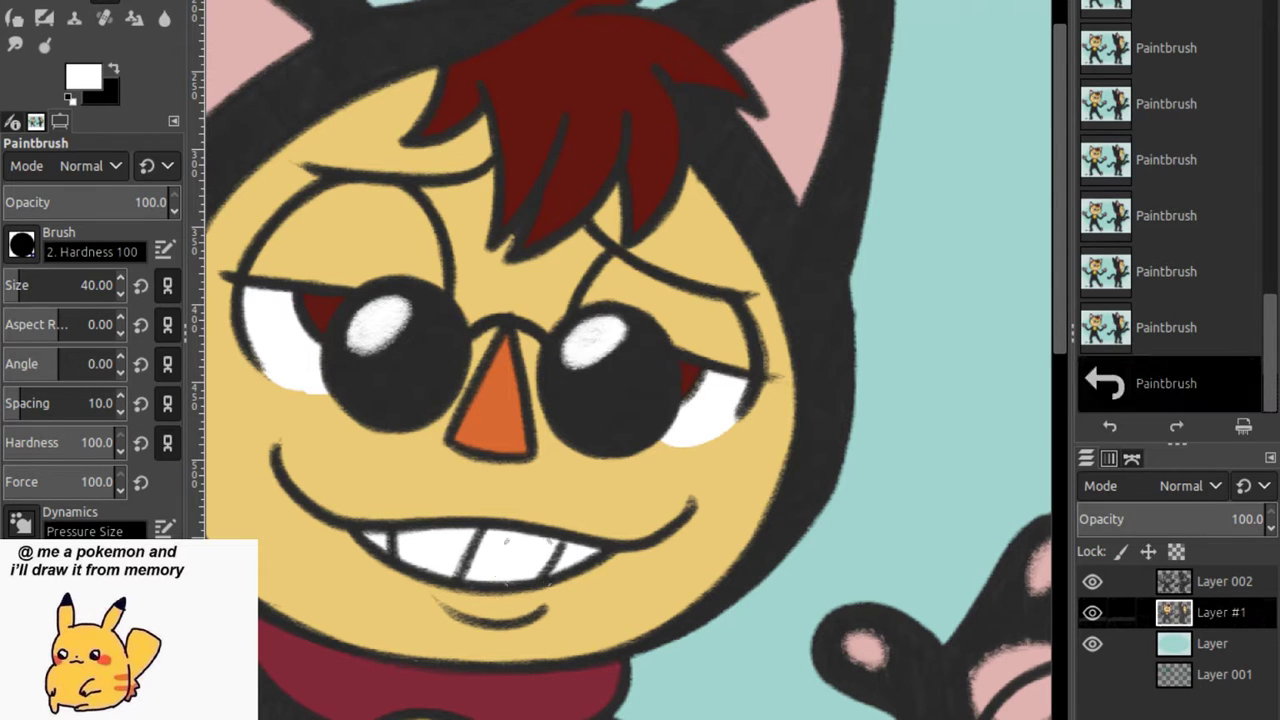
left_click(578, 605)
Paint the white of the side-view figure's eye next to the red iris and add a white highlight to the far lens.
scroll(628, 360, "right", 12)
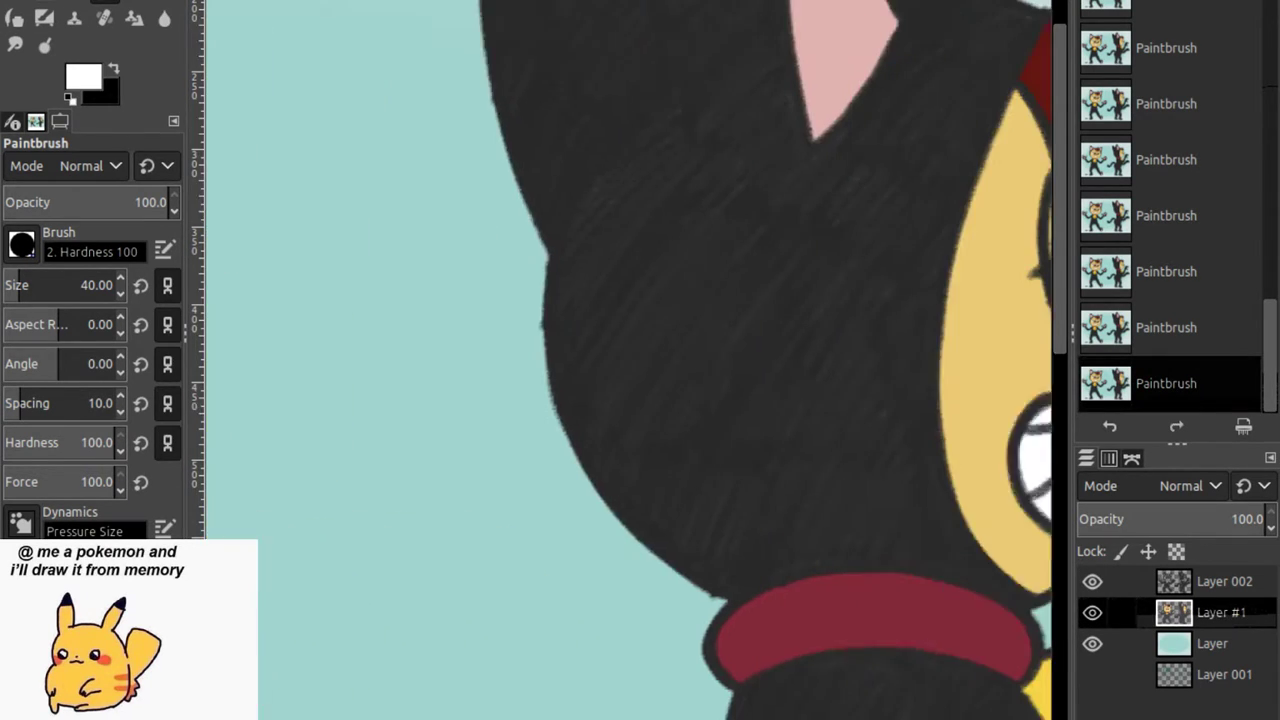
left_click_drag(660, 258, 680, 308)
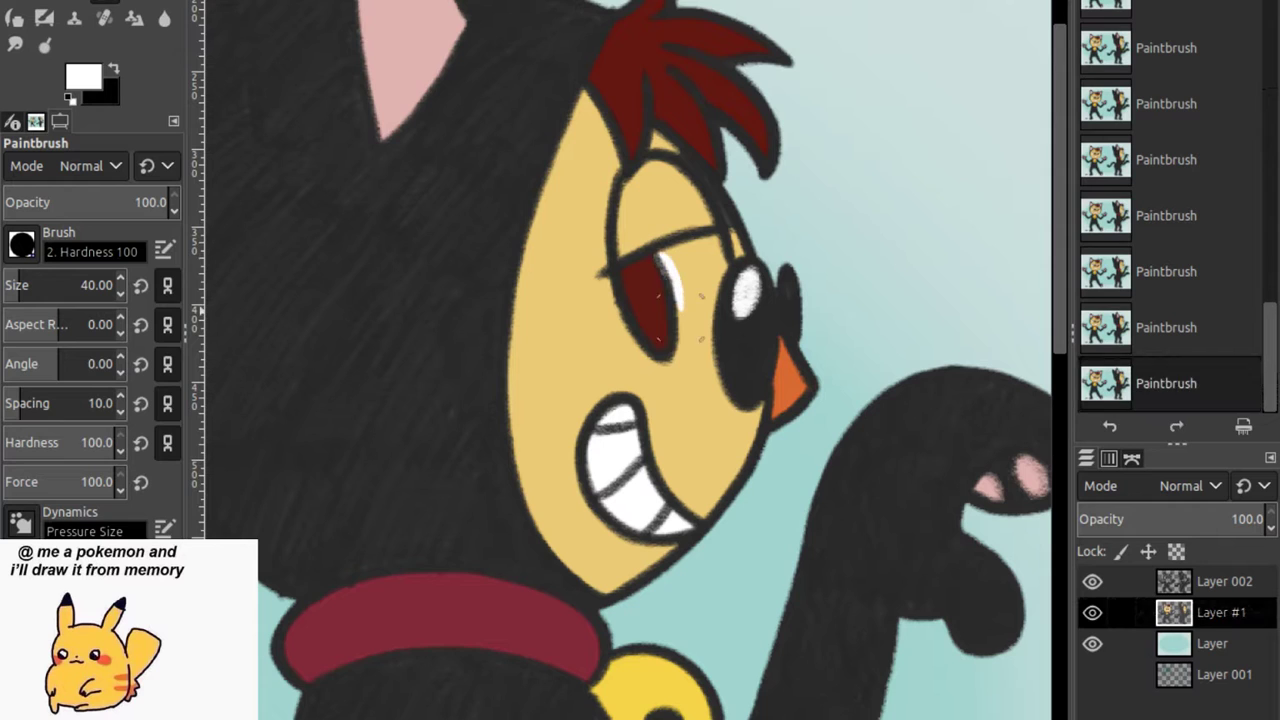
mouse_move(664, 255)
left_mouse_down()
mouse_move(692, 277)
mouse_move(686, 244)
mouse_move(711, 240)
mouse_move(712, 305)
left_mouse_up()
mouse_move(788, 281)
left_mouse_down()
mouse_move(789, 300)
mouse_move(746, 288)
left_mouse_up()
mouse_move(672, 262)
left_mouse_down()
mouse_move(683, 340)
mouse_move(698, 347)
mouse_move(707, 286)
mouse_move(694, 302)
mouse_move(703, 257)
mouse_move(675, 267)
mouse_move(682, 353)
left_mouse_up()
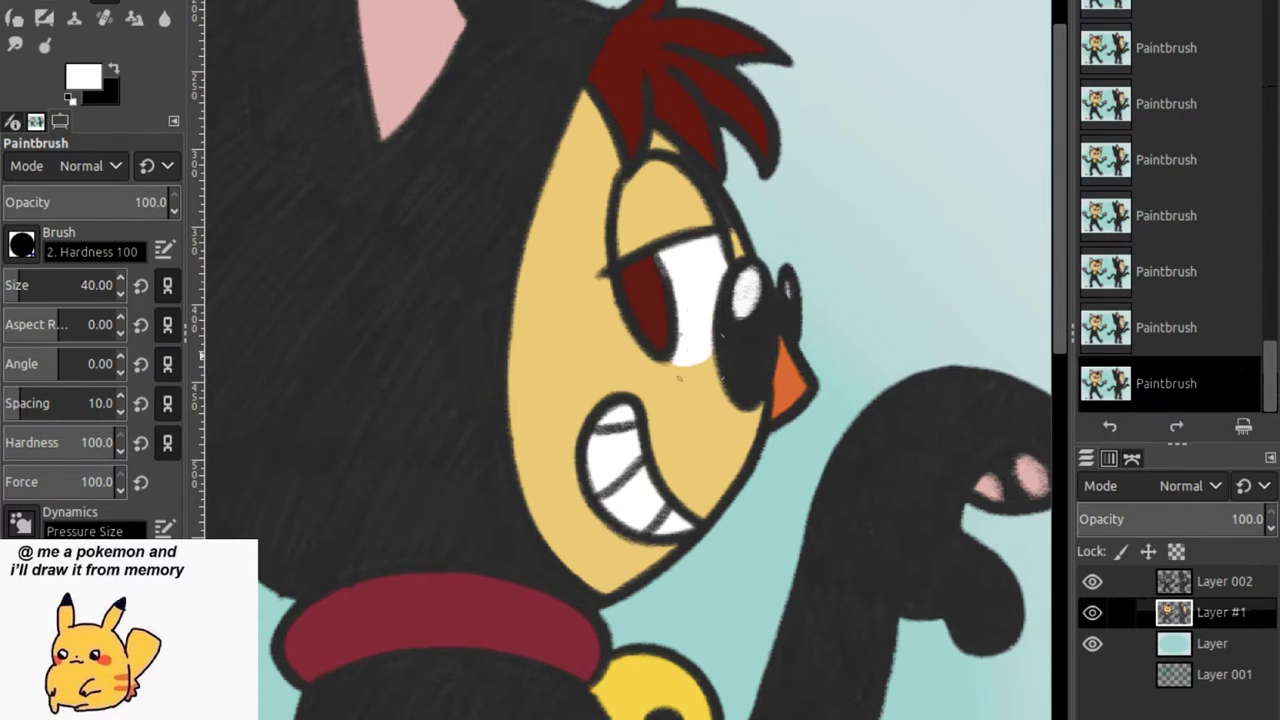
Set the foreground colour to light grey and draw thin contour lines along the side-view figure's thigh and the back of its upper arm.
scroll(897, 535, "down", 10)
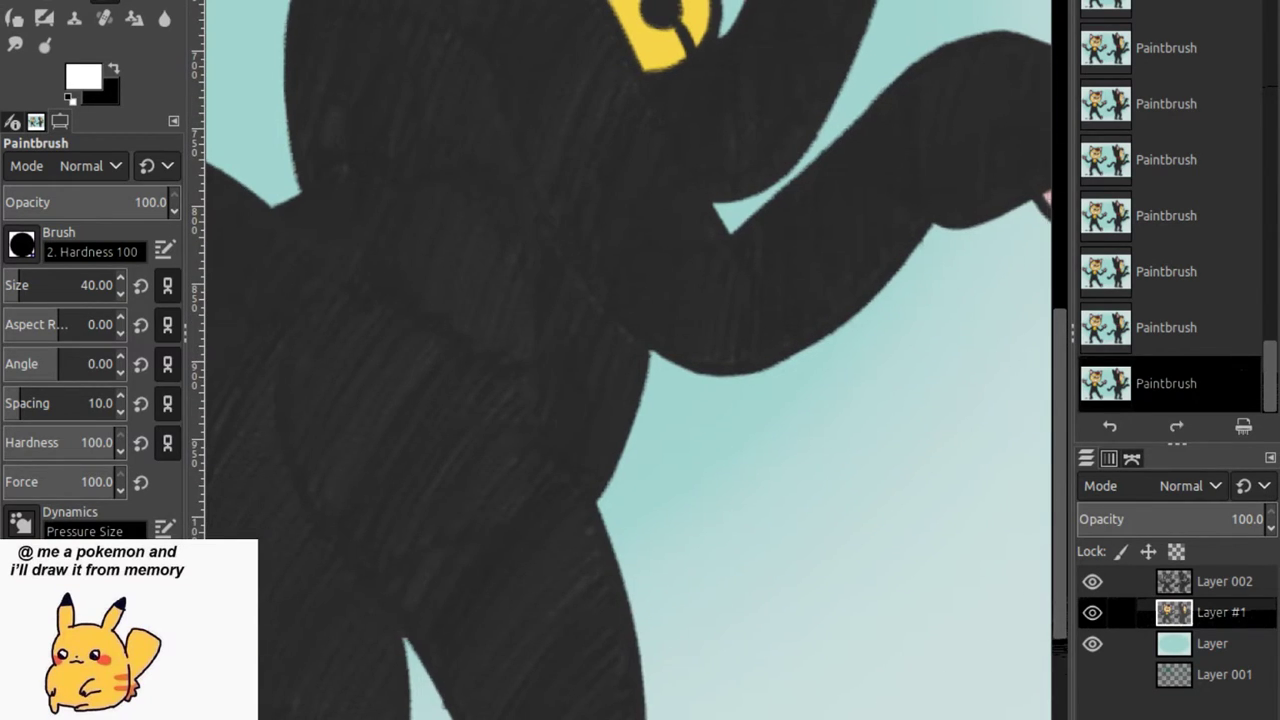
scroll(897, 535, "down", 8)
scroll(897, 535, "up", 8)
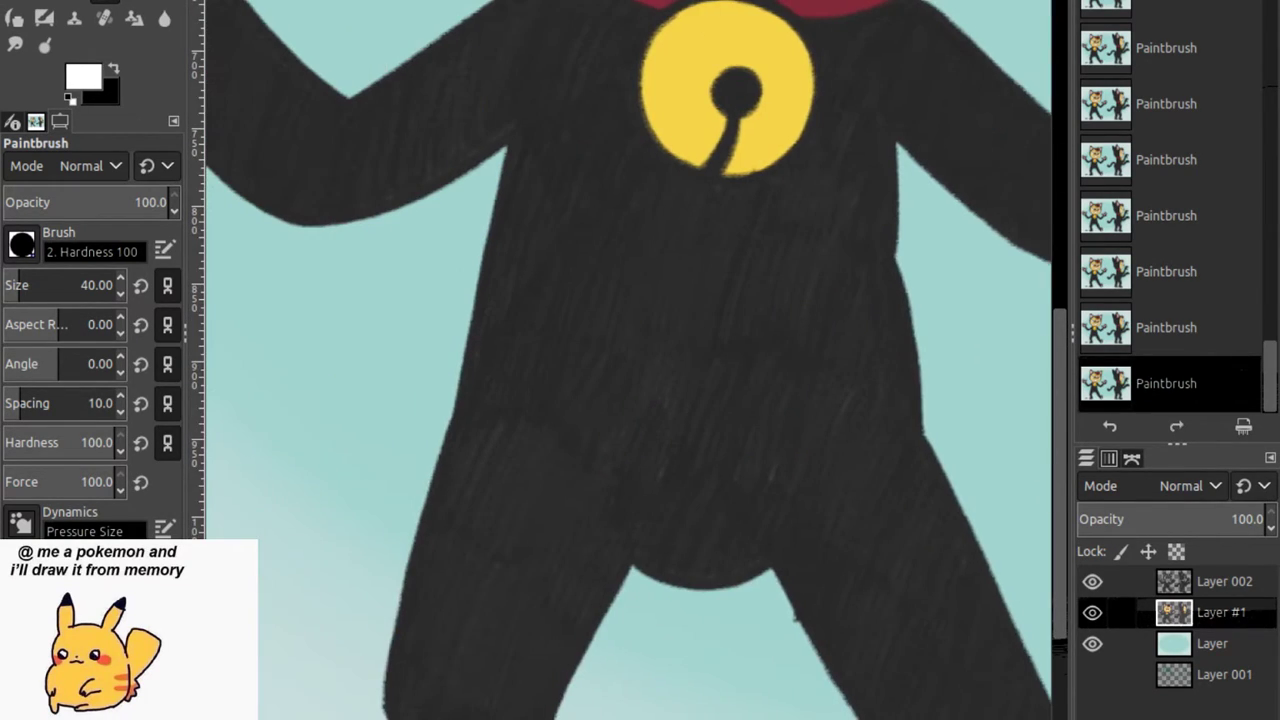
scroll(628, 360, "right", 8)
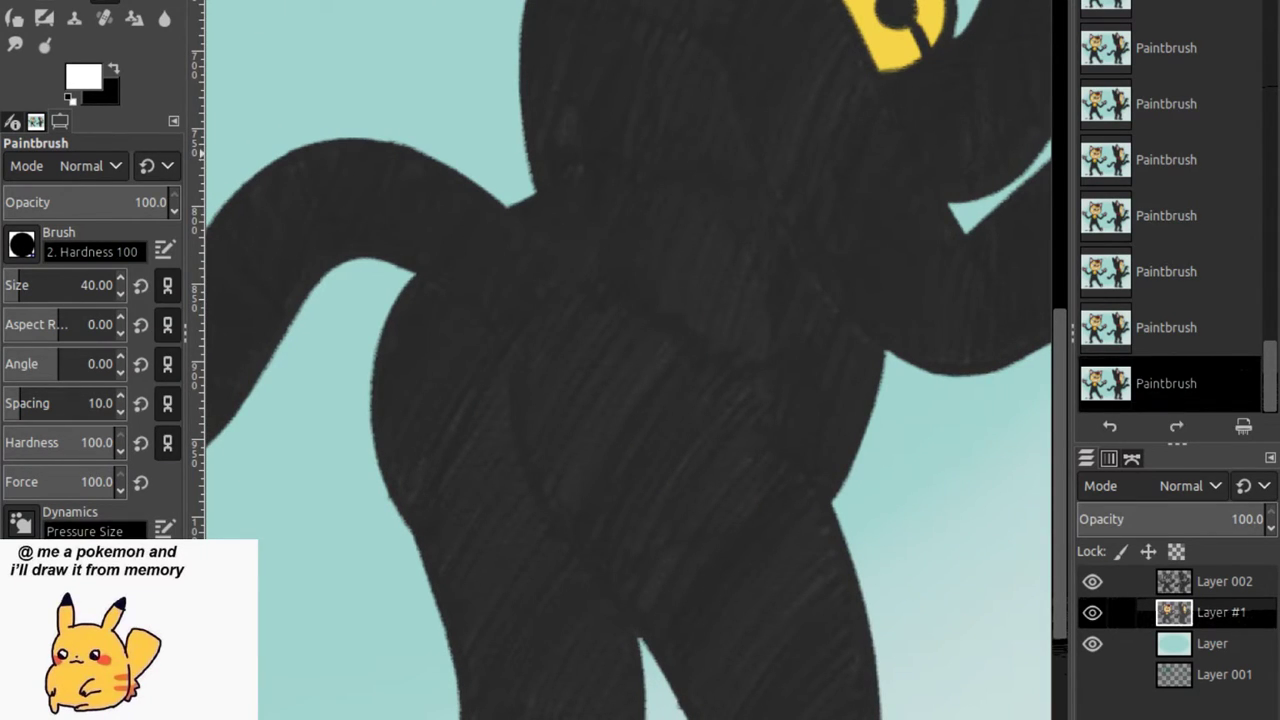
left_click(83, 76)
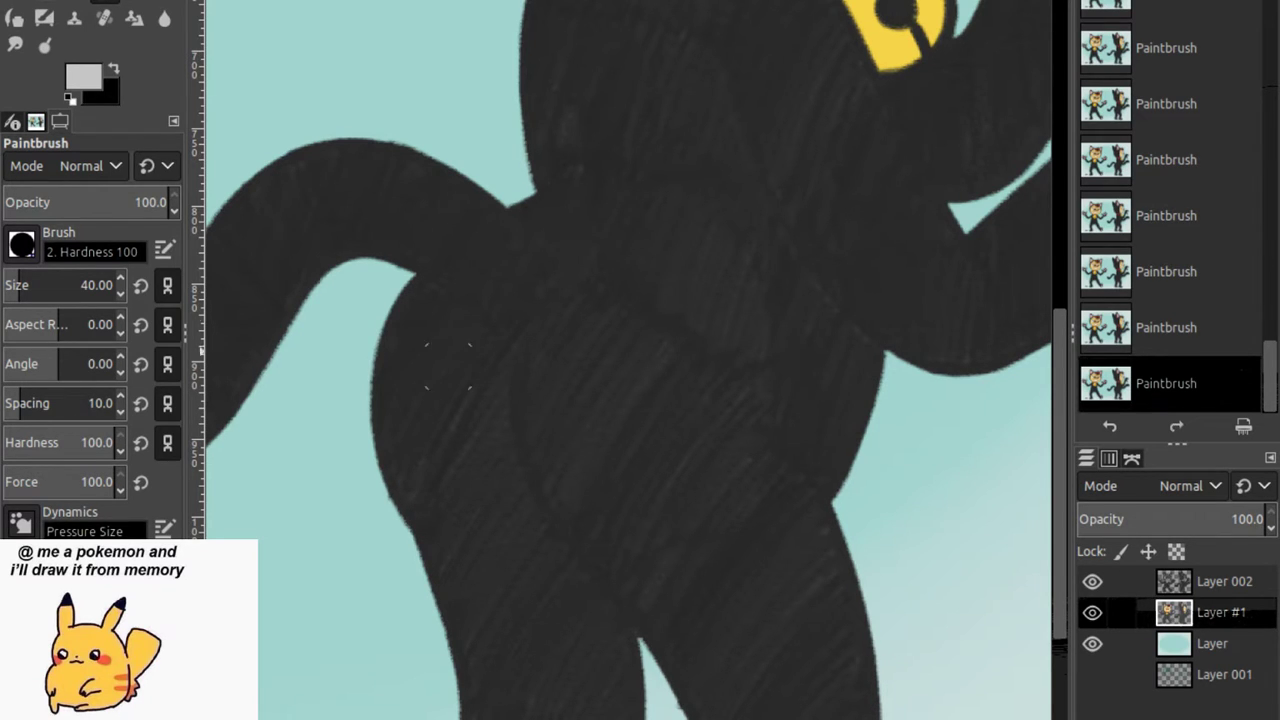
mouse_move(513, 338)
left_mouse_down()
mouse_move(531, 479)
mouse_move(515, 366)
mouse_move(537, 508)
left_mouse_up()
left_click_drag(512, 462, 623, 614)
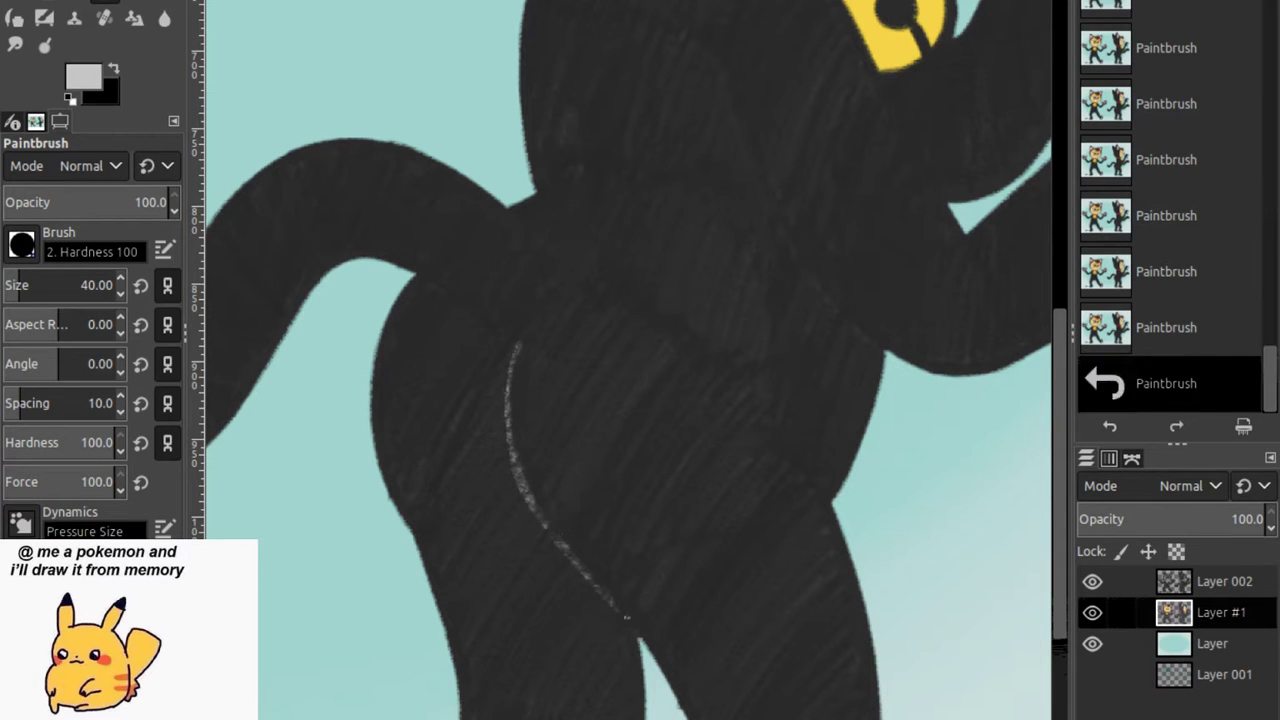
left_click_drag(568, 562, 611, 611)
mouse_move(726, 78)
left_mouse_down()
mouse_move(787, 262)
mouse_move(876, 348)
left_mouse_up()
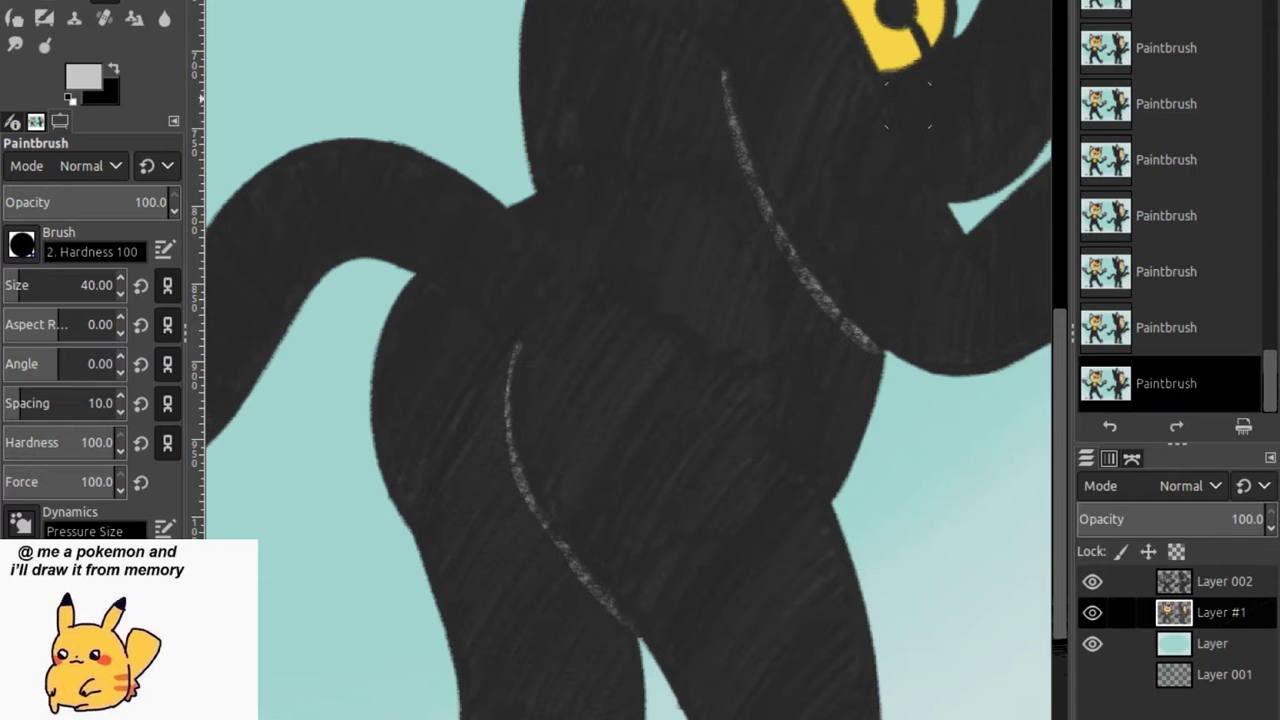
Draw a light grey contour line from below the side-view figure's bell to its far arm, and clean the edge where its legs meet with the Eraser.
left_click_drag(898, 92, 938, 172)
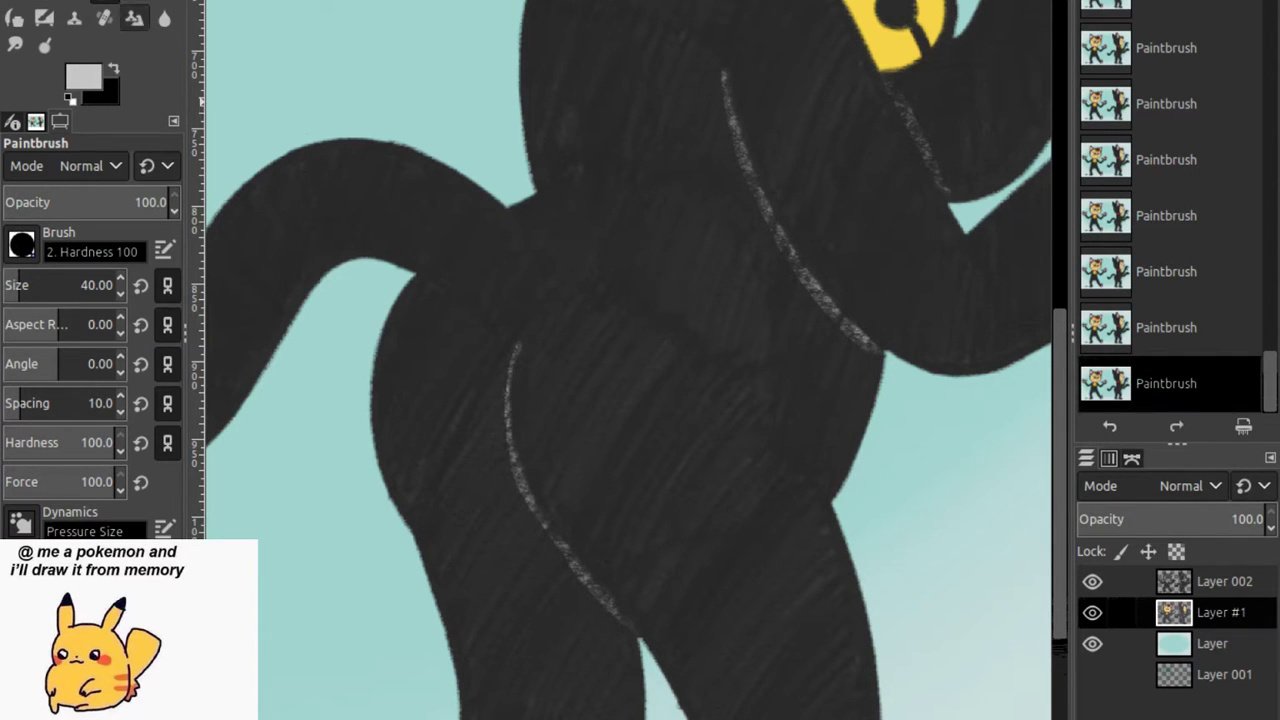
key("shift+e")
left_click_drag(636, 632, 660, 672)
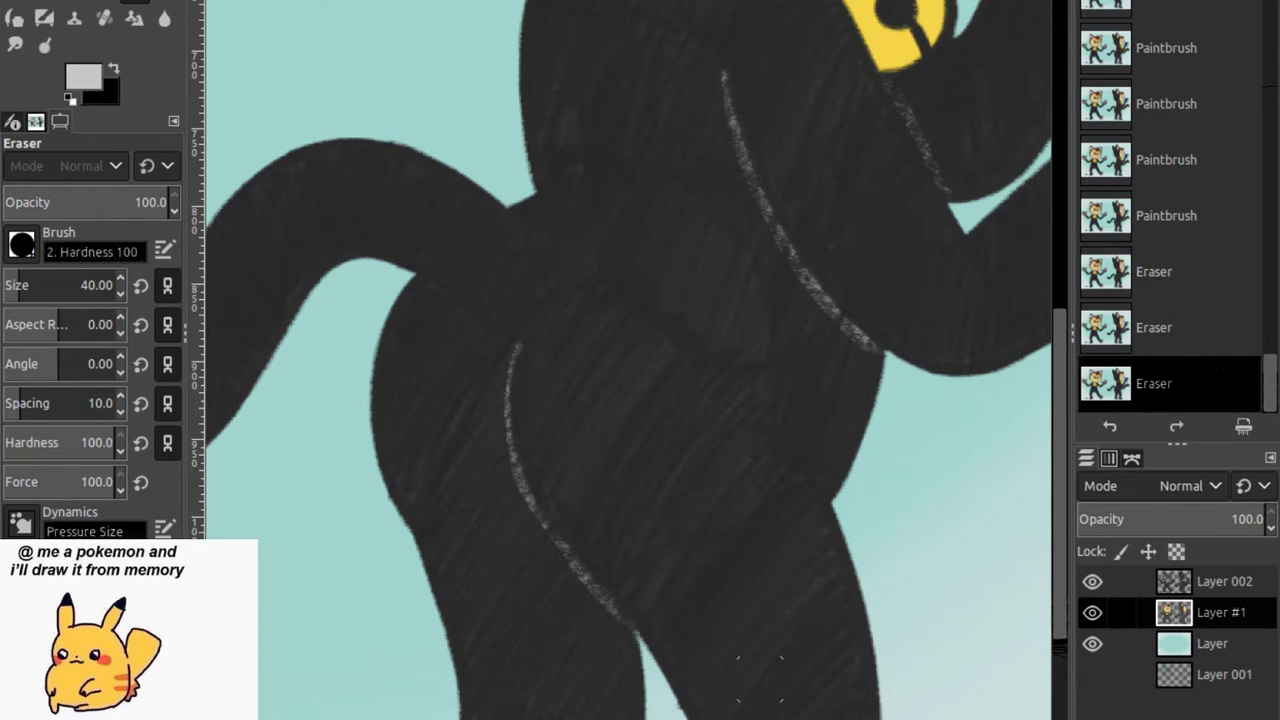
Paint two short curved light grey toe lines on the front-facing figure's left-hand foot with the Paintbrush.
scroll(924, 692, "right", 6)
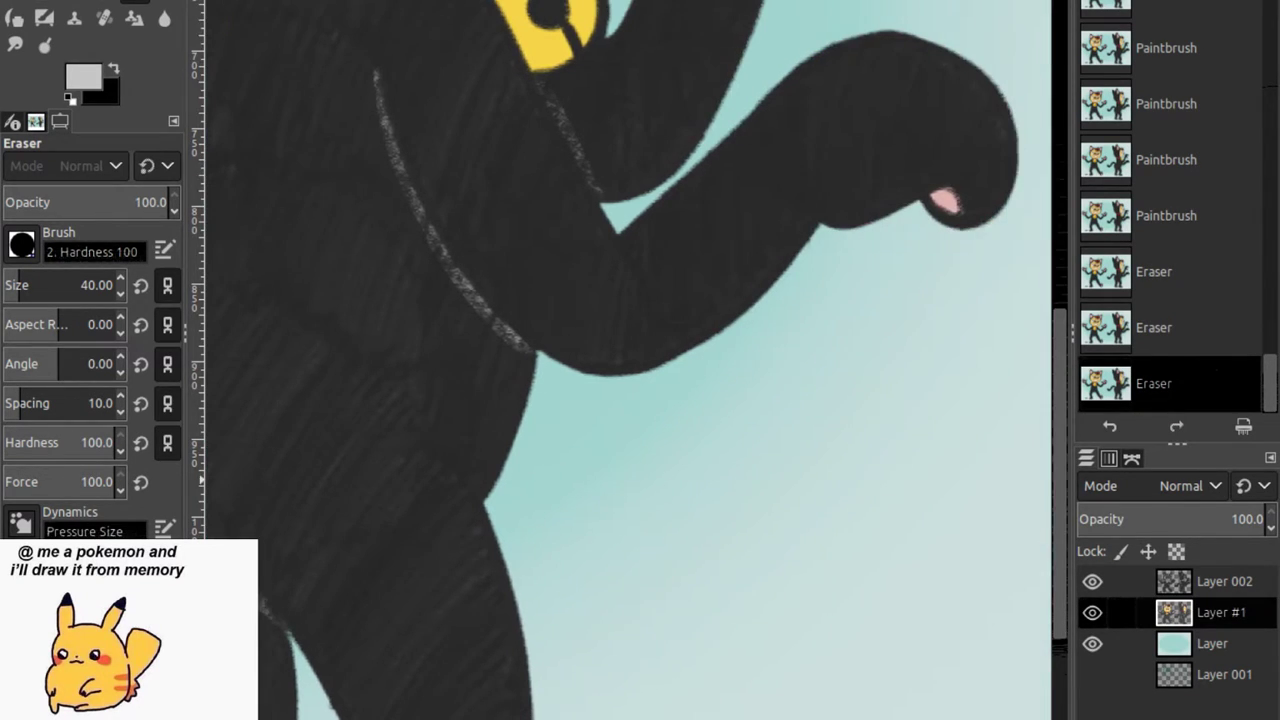
scroll(630, 360, "up", 5)
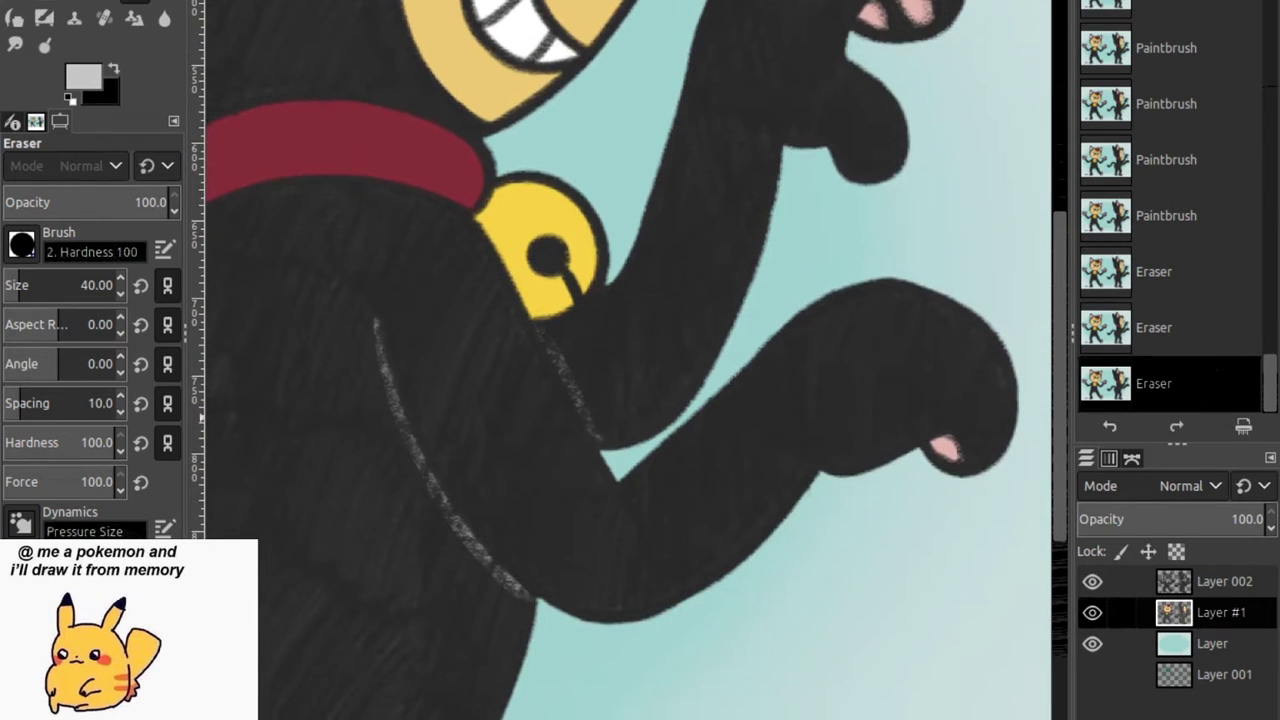
scroll(628, 360, "left", 12)
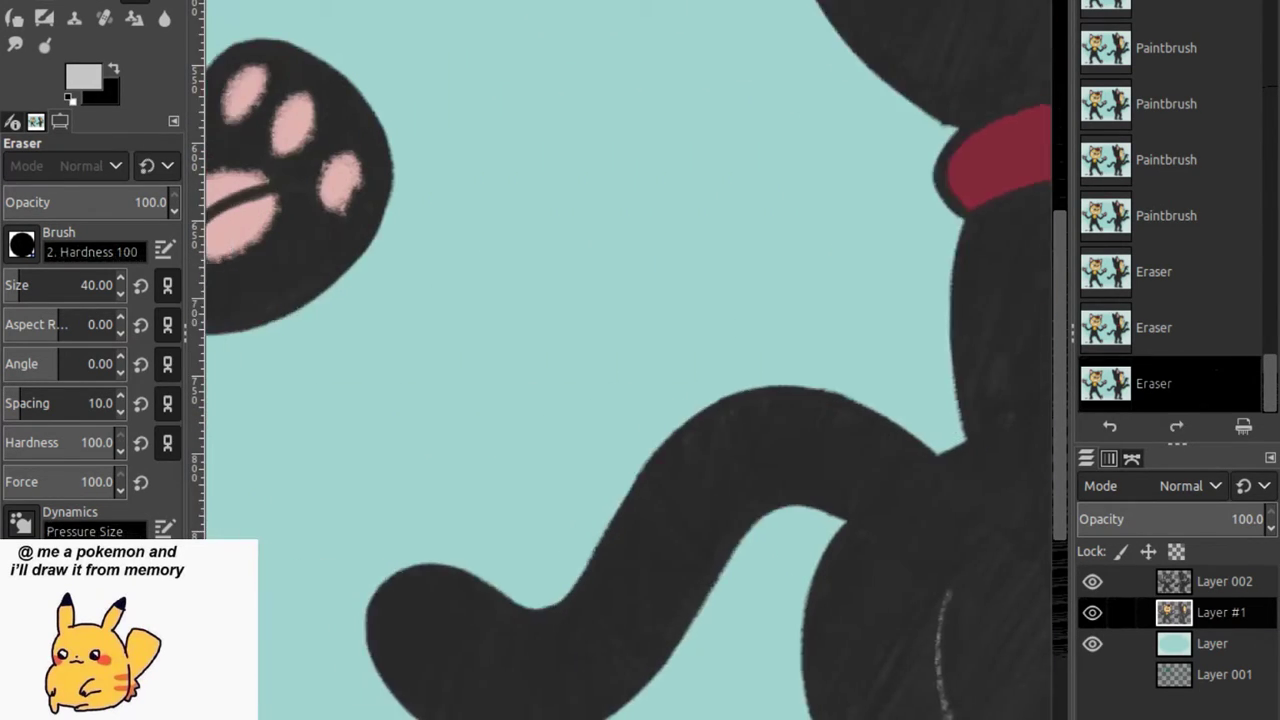
scroll(628, 360, "left", 8)
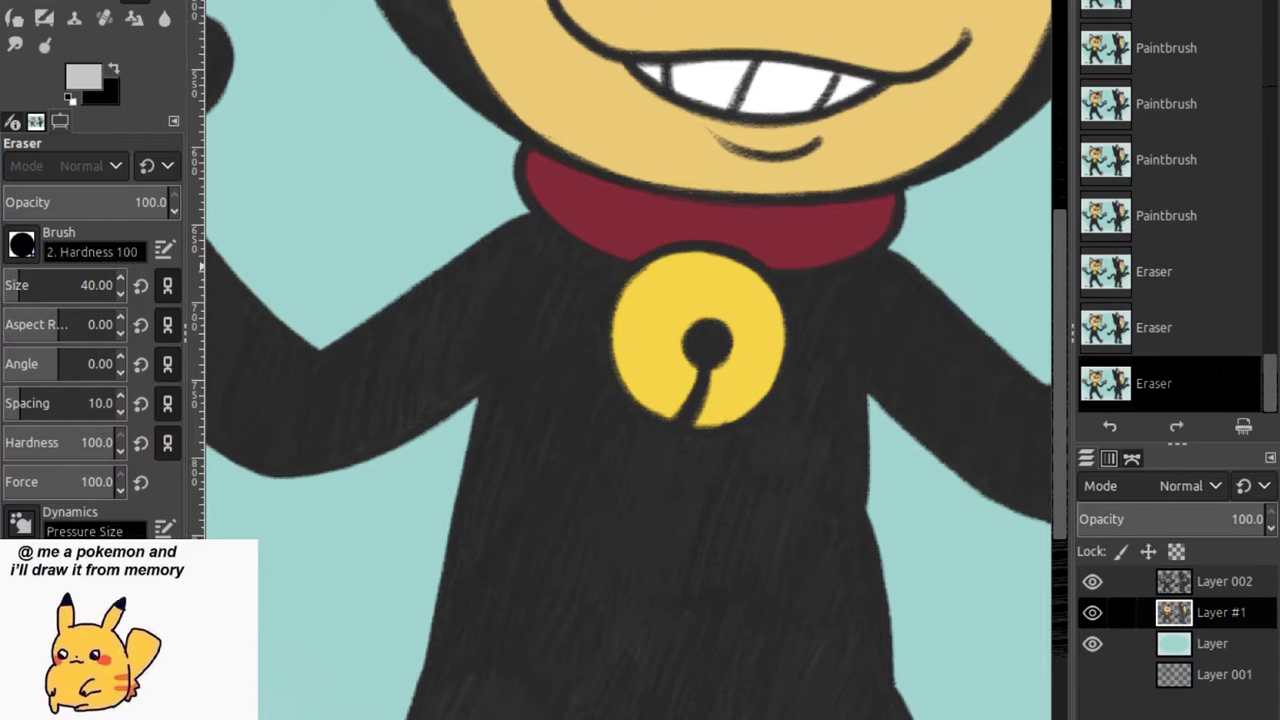
scroll(628, 360, "down", 8)
scroll(630, 360, "down", 3)
scroll(630, 360, "up", 5)
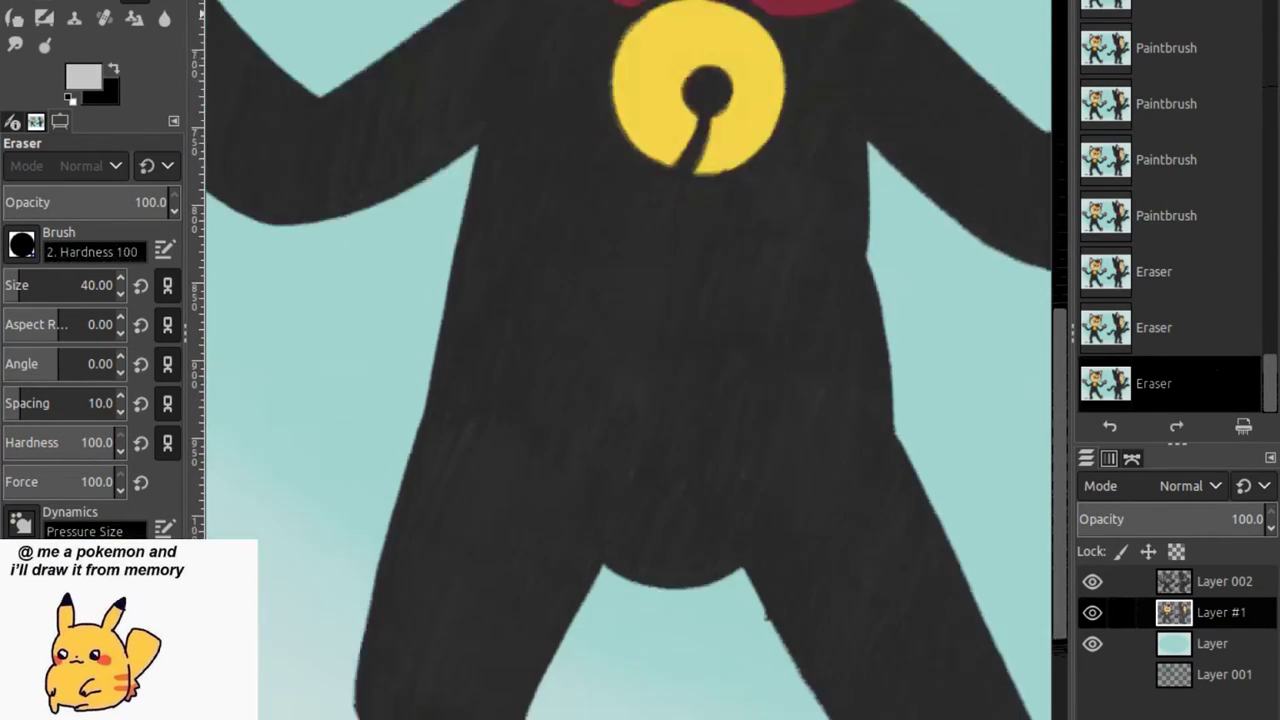
scroll(630, 360, "down", 5)
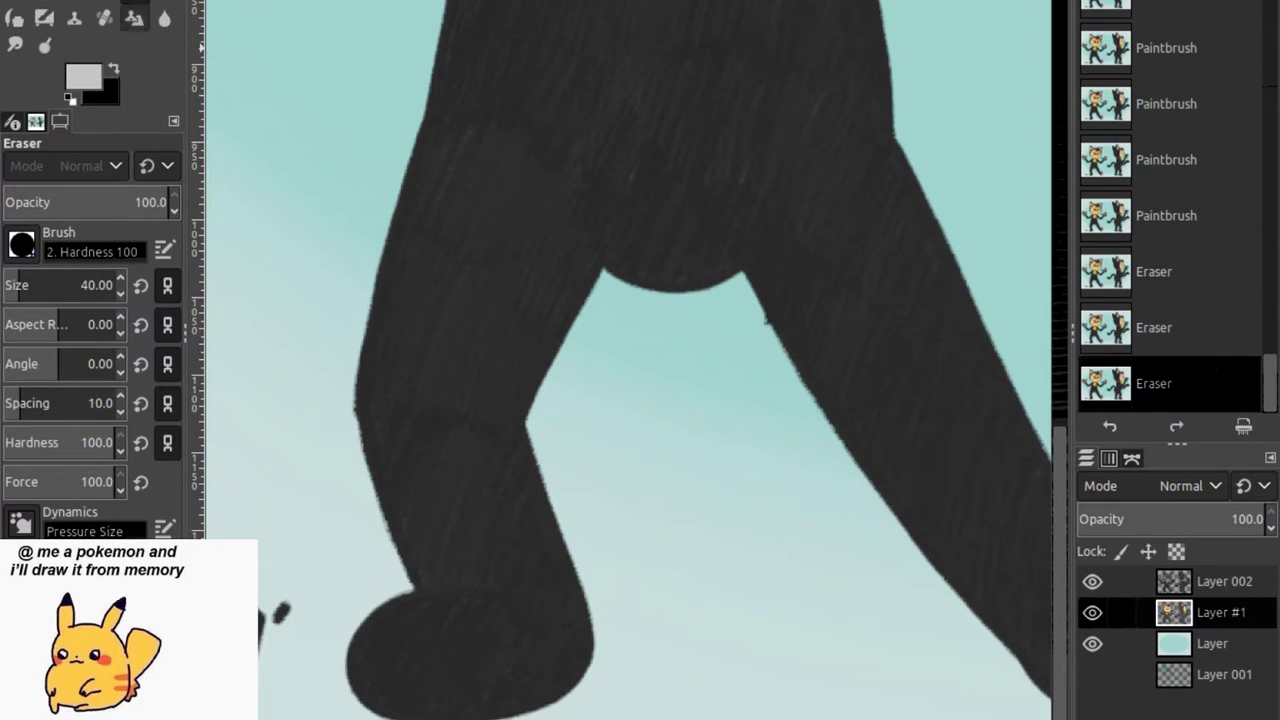
key("p")
left_click_drag(407, 710, 431, 643)
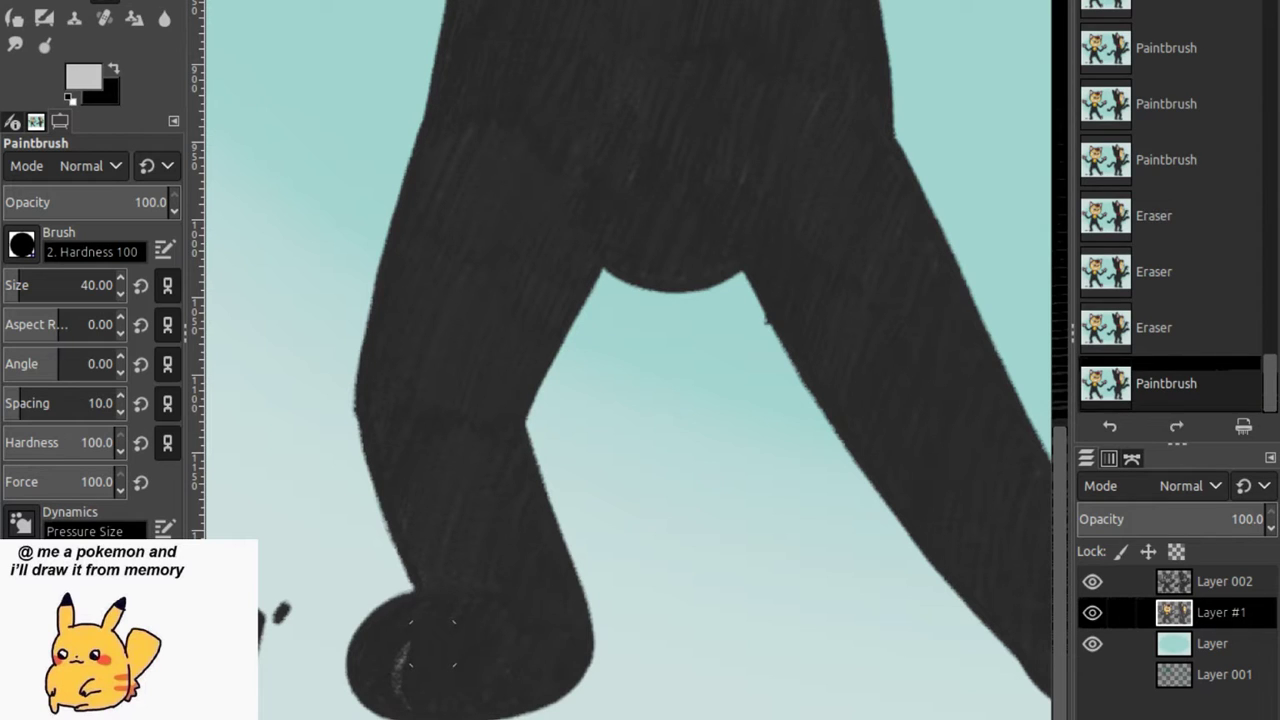
mouse_move(501, 692)
left_mouse_down()
mouse_move(499, 646)
mouse_move(524, 698)
mouse_move(510, 709)
mouse_move(477, 671)
mouse_move(501, 640)
mouse_move(518, 647)
mouse_move(484, 682)
mouse_move(496, 654)
mouse_move(495, 707)
mouse_move(489, 677)
left_mouse_up()
mouse_move(405, 653)
left_mouse_down()
mouse_move(412, 710)
mouse_move(400, 664)
left_mouse_up()
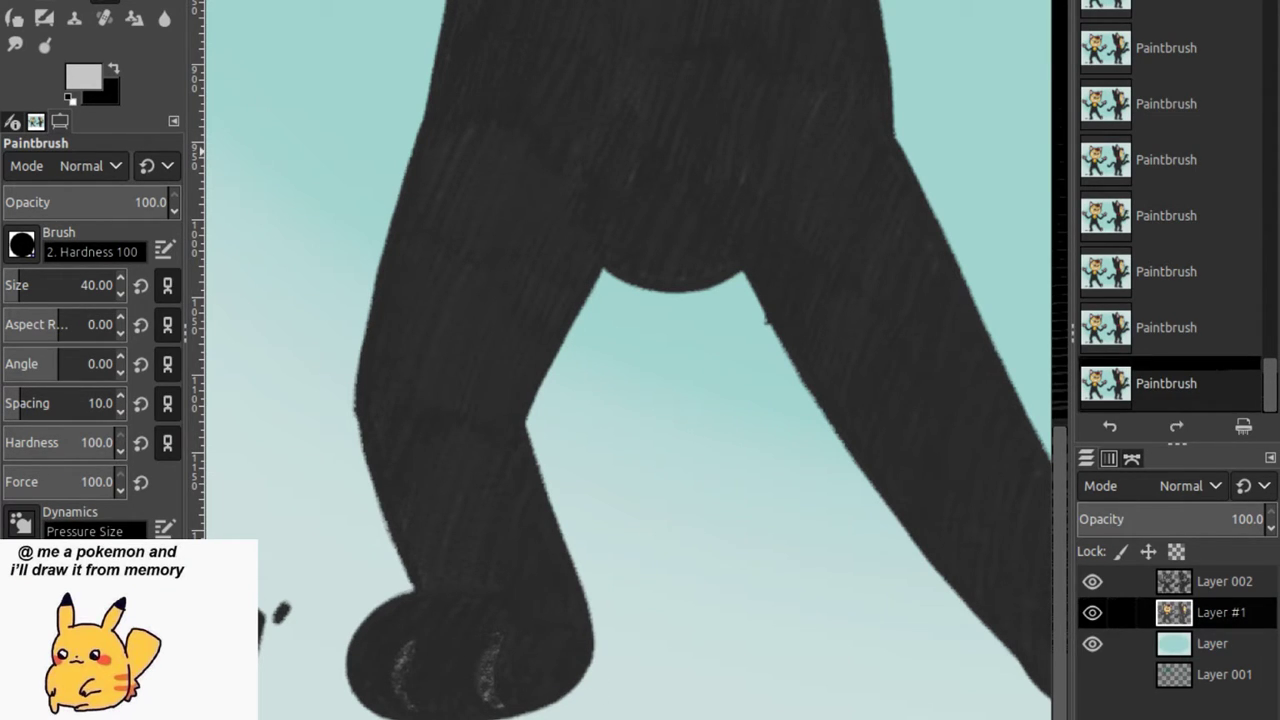
Hide Layer 002, sample the body's dark grey as the foreground colour, and show the layer again.
left_click(1092, 581)
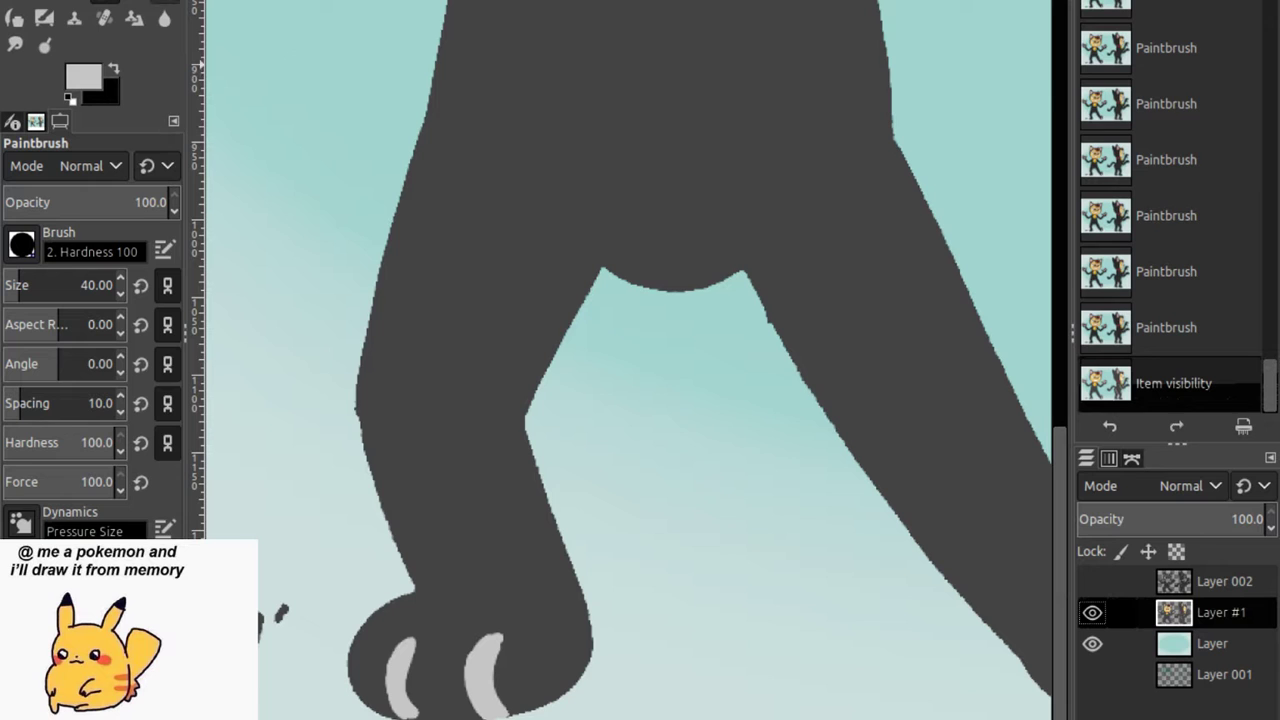
key("o")
left_click(640, 115)
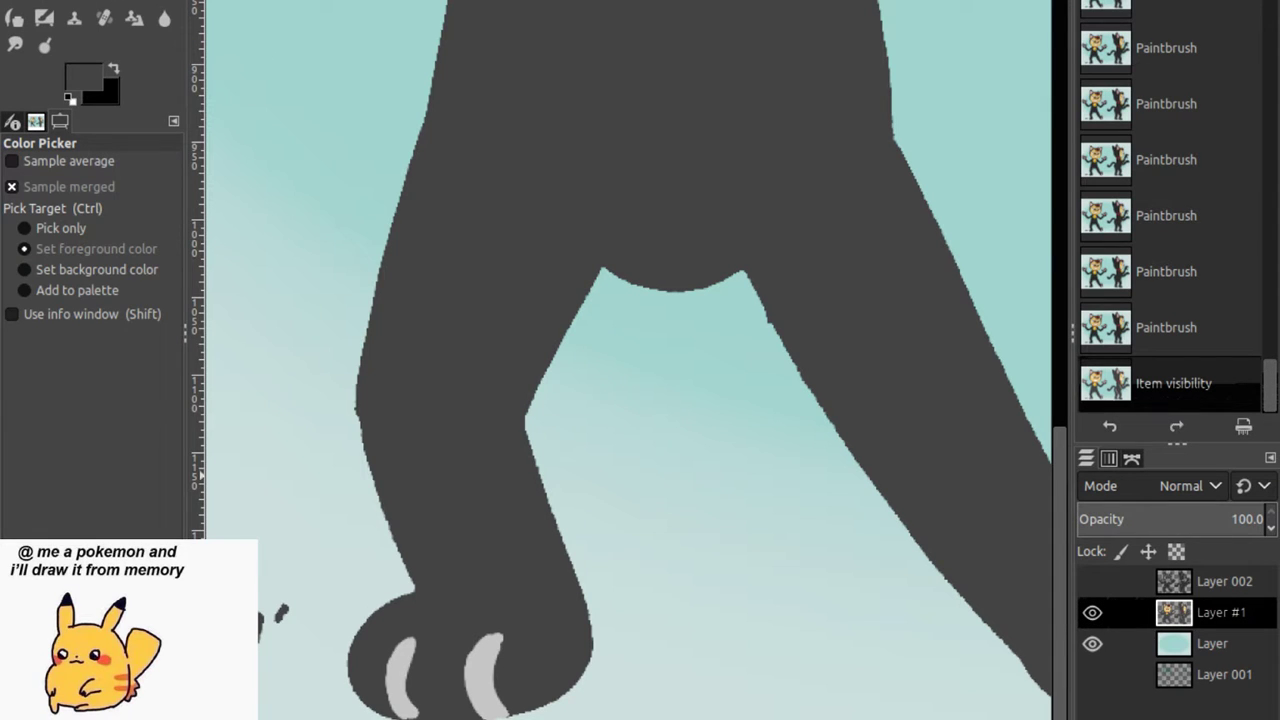
mouse_move(1059, 475)
left_mouse_down()
mouse_move(1059, 164)
mouse_move(1059, 481)
left_mouse_up()
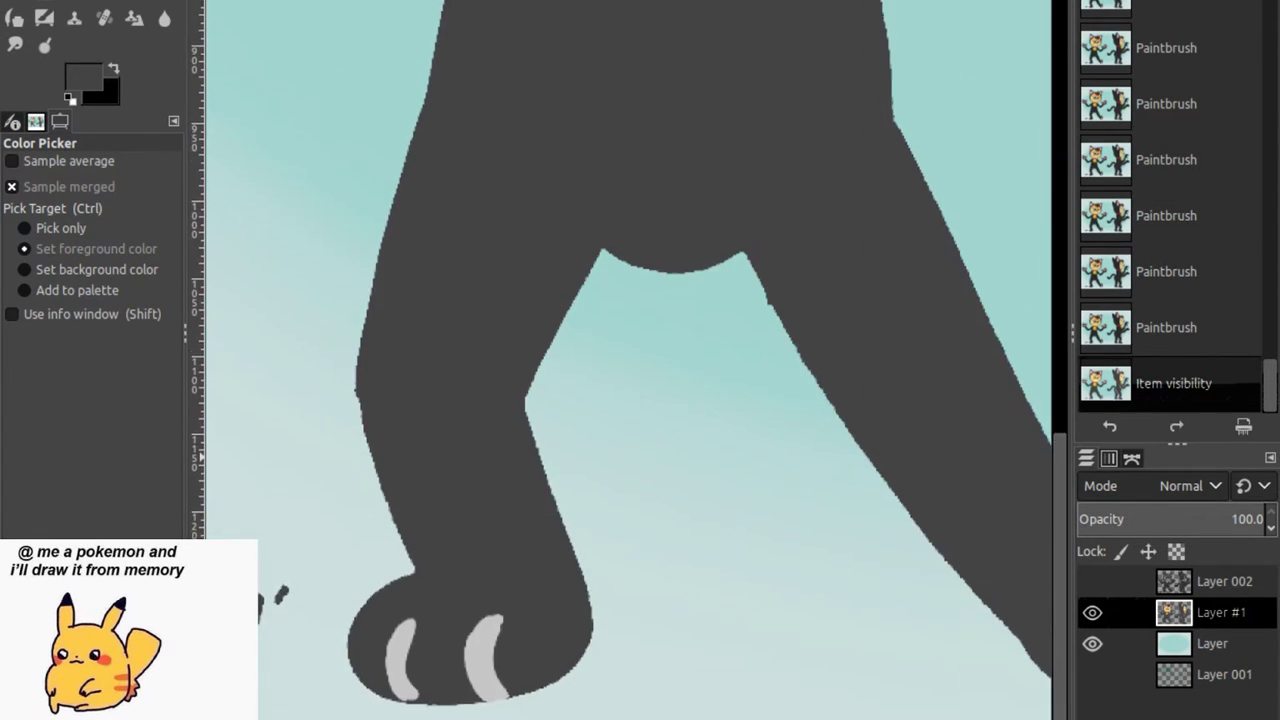
scroll(630, 360, "down", 1)
left_click(1092, 581)
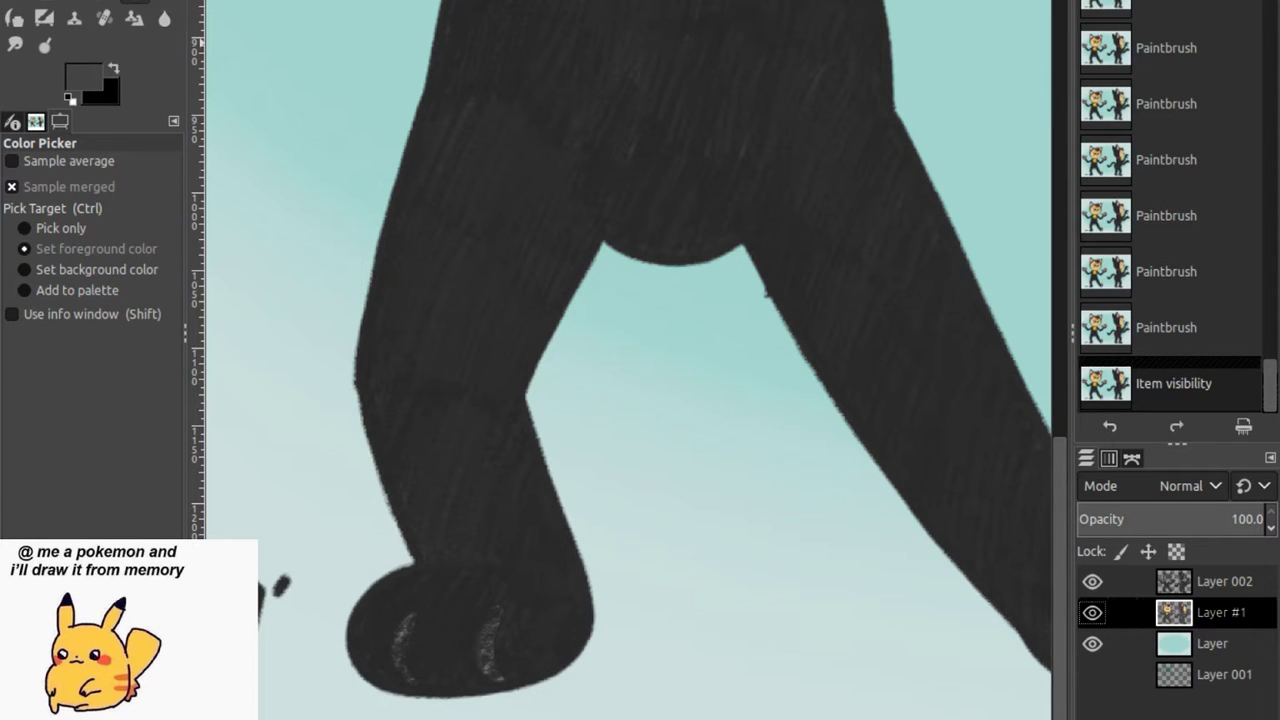
Thin the two toe lines on the front-facing figure's foot by painting dark grey along their edges.
key("p")
mouse_move(512, 610)
left_mouse_down()
mouse_move(482, 608)
mouse_move(515, 596)
mouse_move(477, 610)
mouse_move(525, 608)
mouse_move(506, 666)
left_mouse_up()
left_click(517, 622)
left_click(516, 633)
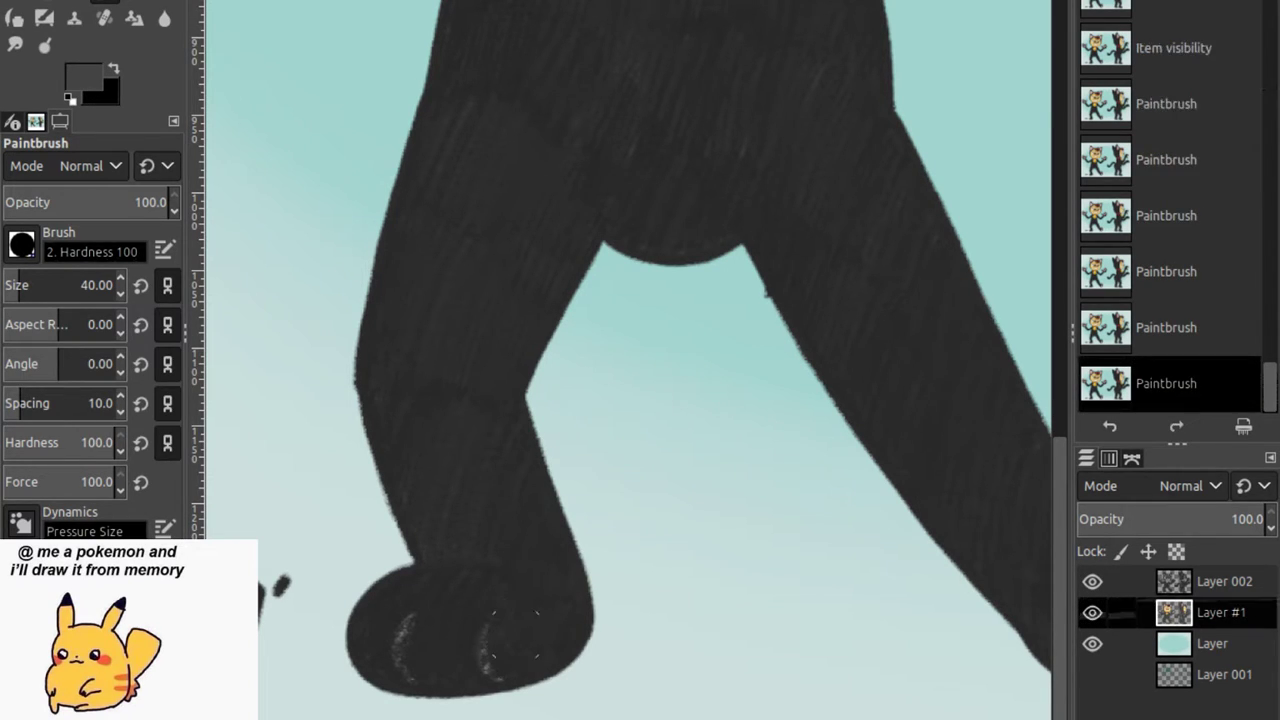
left_click(436, 622)
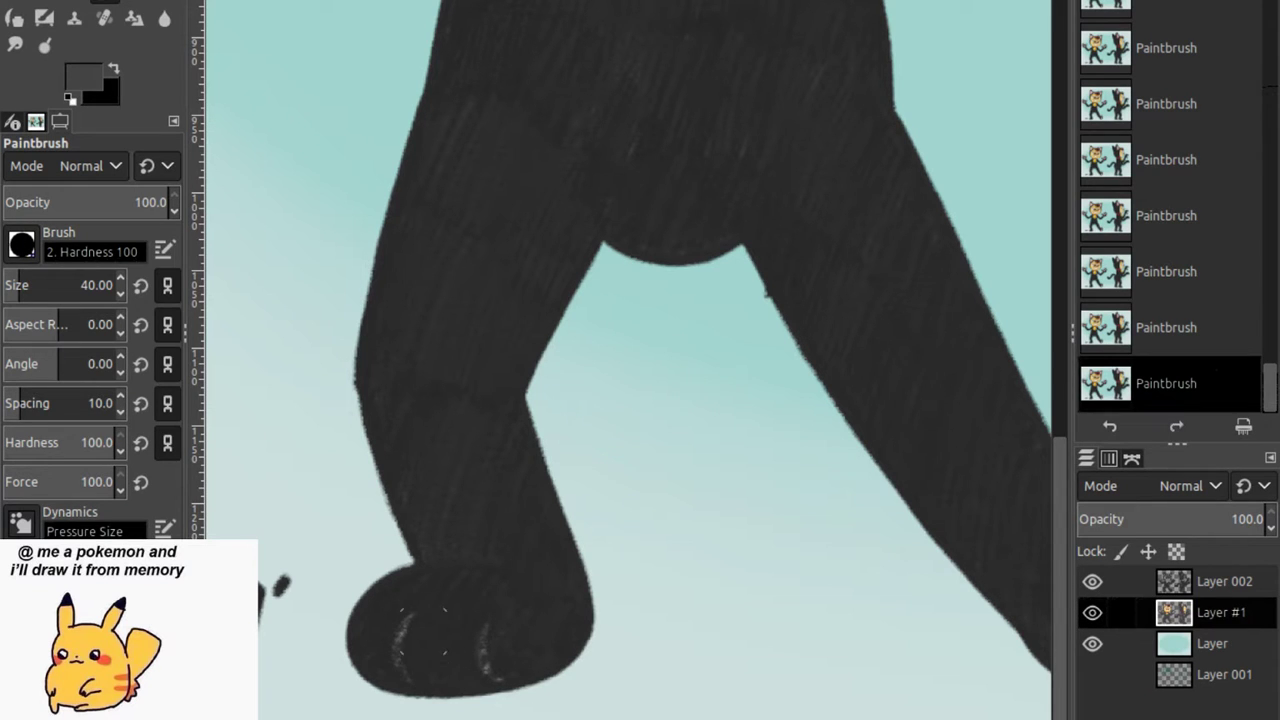
Thin the lower end of the side-view figure's thigh contour line with dark grey paint.
scroll(628, 360, "right", 10)
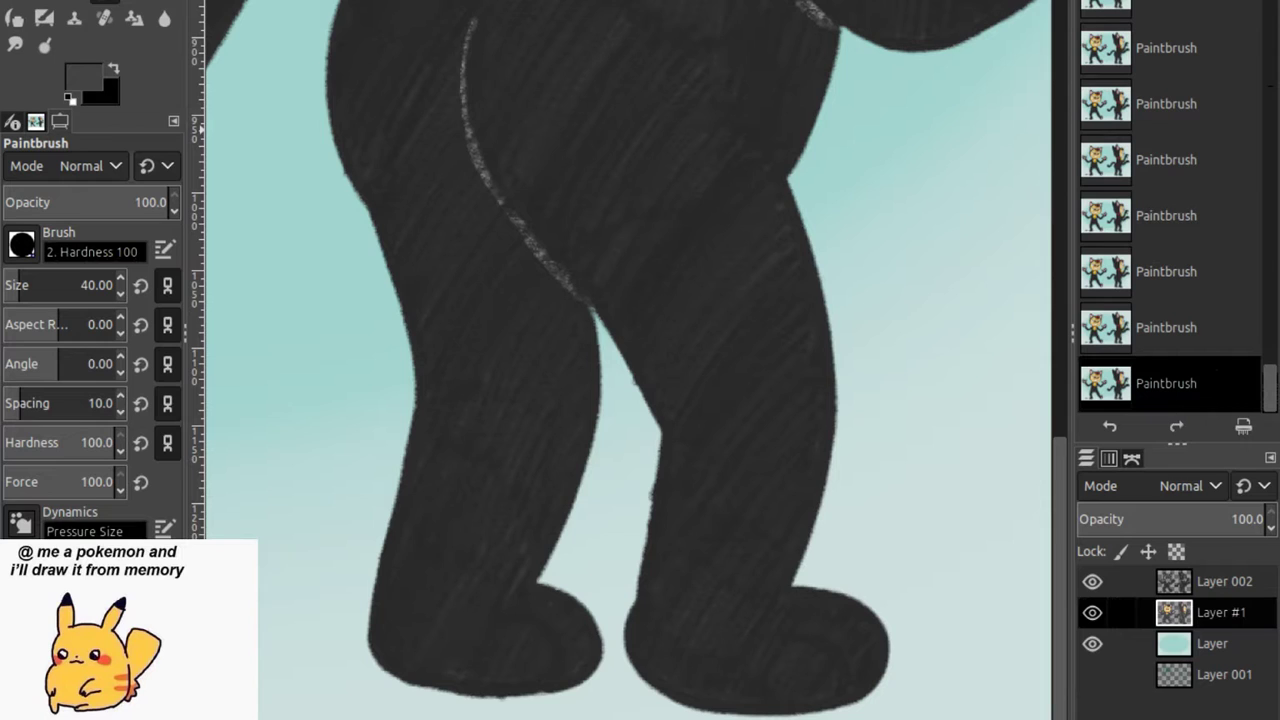
key("x")
left_click(467, 111, "ctrl")
key("x")
mouse_move(555, 278)
left_mouse_down()
mouse_move(527, 242)
mouse_move(571, 306)
left_mouse_up()
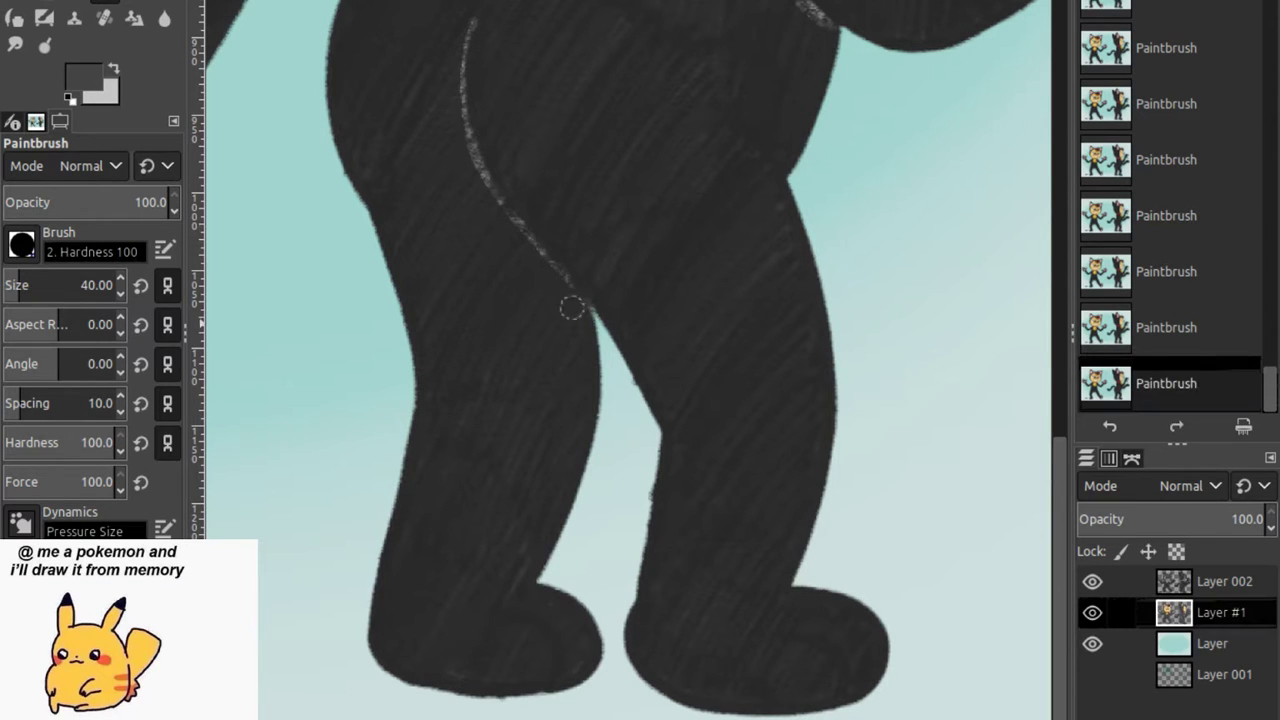
Switch back to light grey and draw a curved contour line on the side-view figure's rear foot, redoing the stroke until it fits.
key("x")
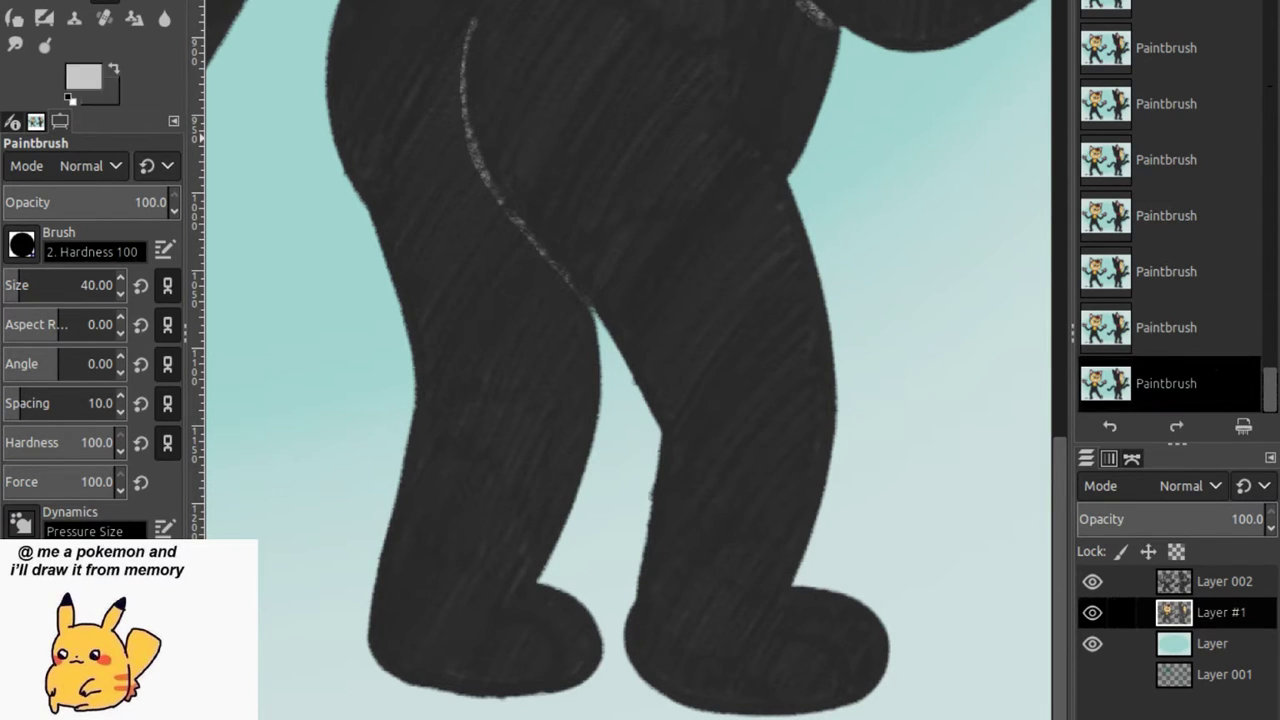
left_click_drag(558, 676, 550, 625)
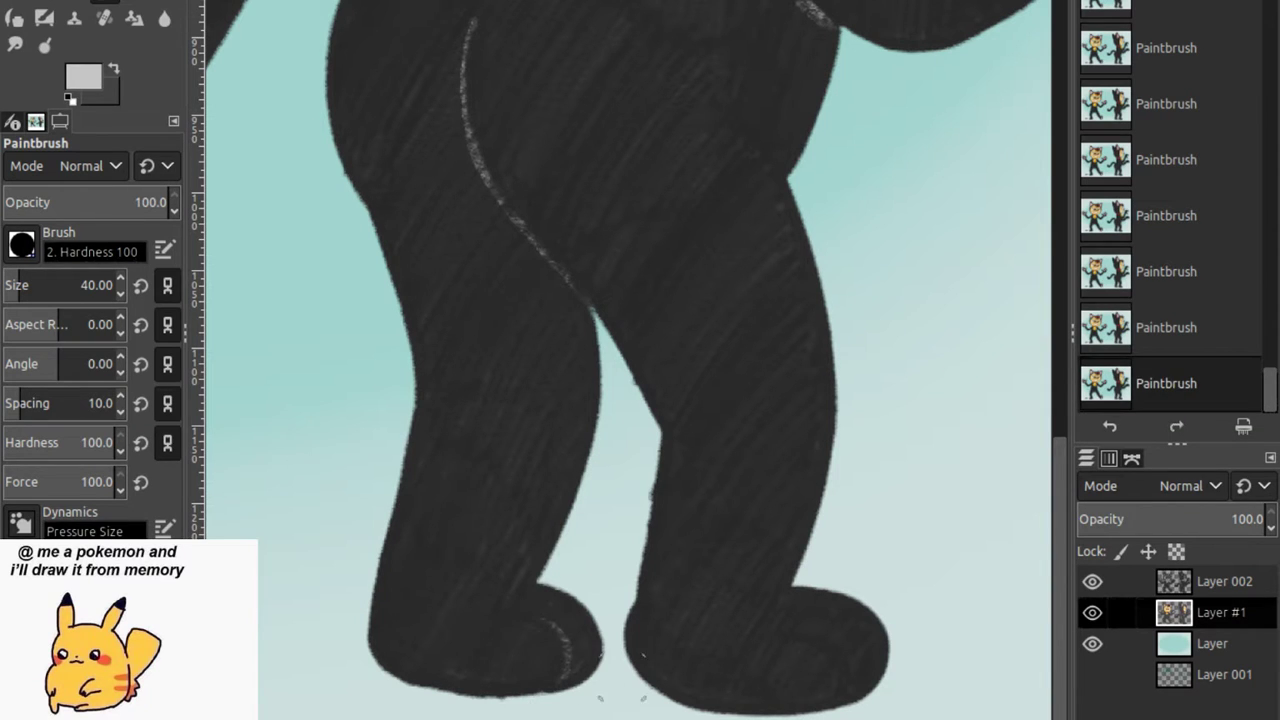
key("ctrl+z")
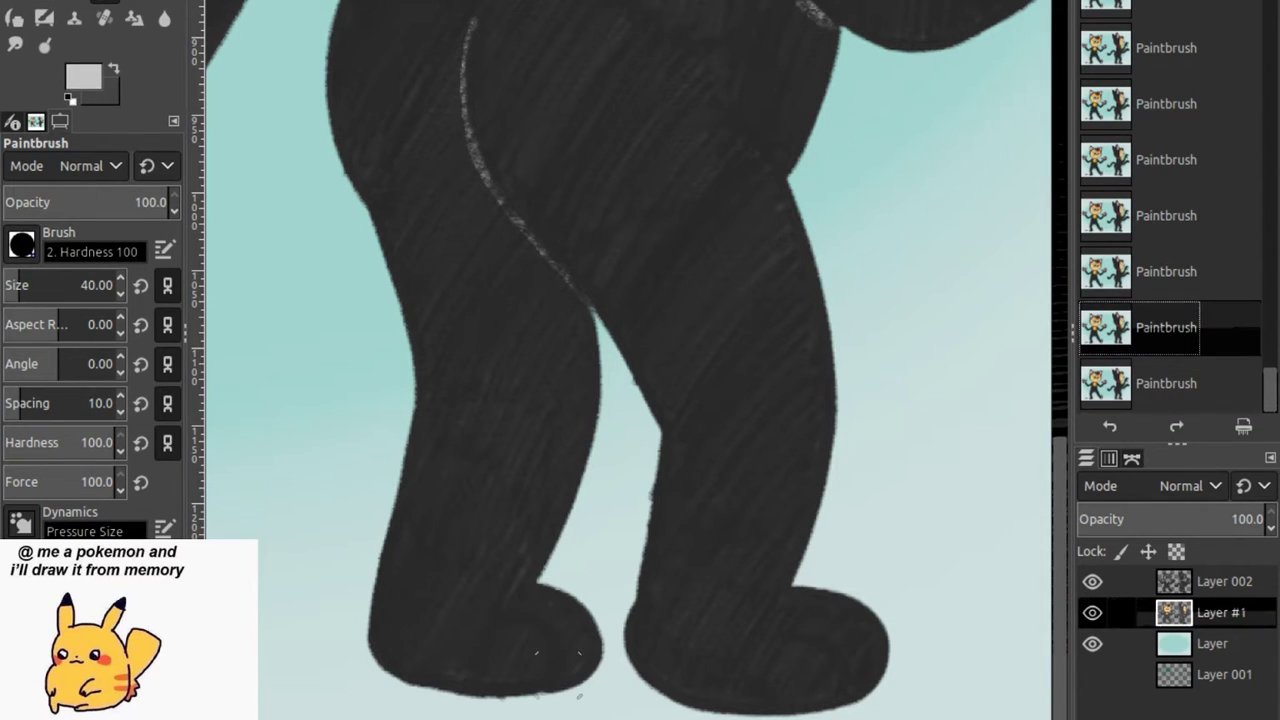
key("ctrl+y")
key("ctrl+z")
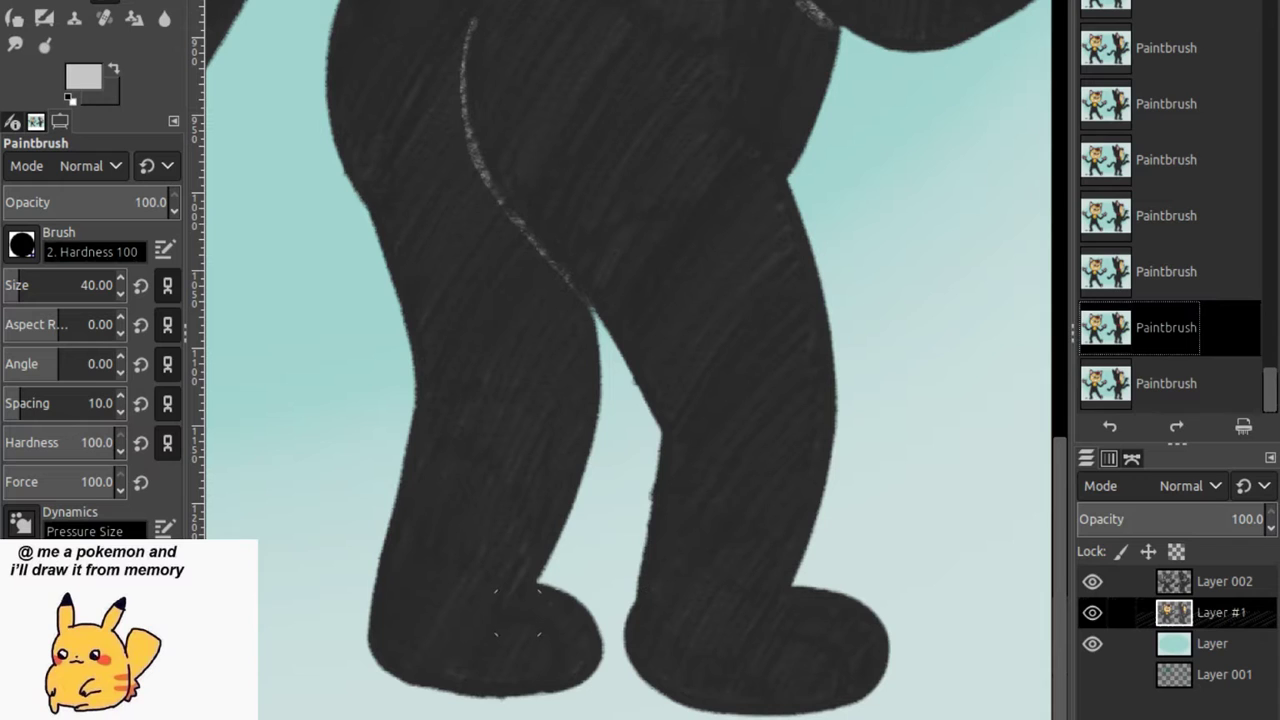
mouse_move(517, 612)
left_mouse_down()
mouse_move(558, 623)
mouse_move(554, 655)
left_mouse_up()
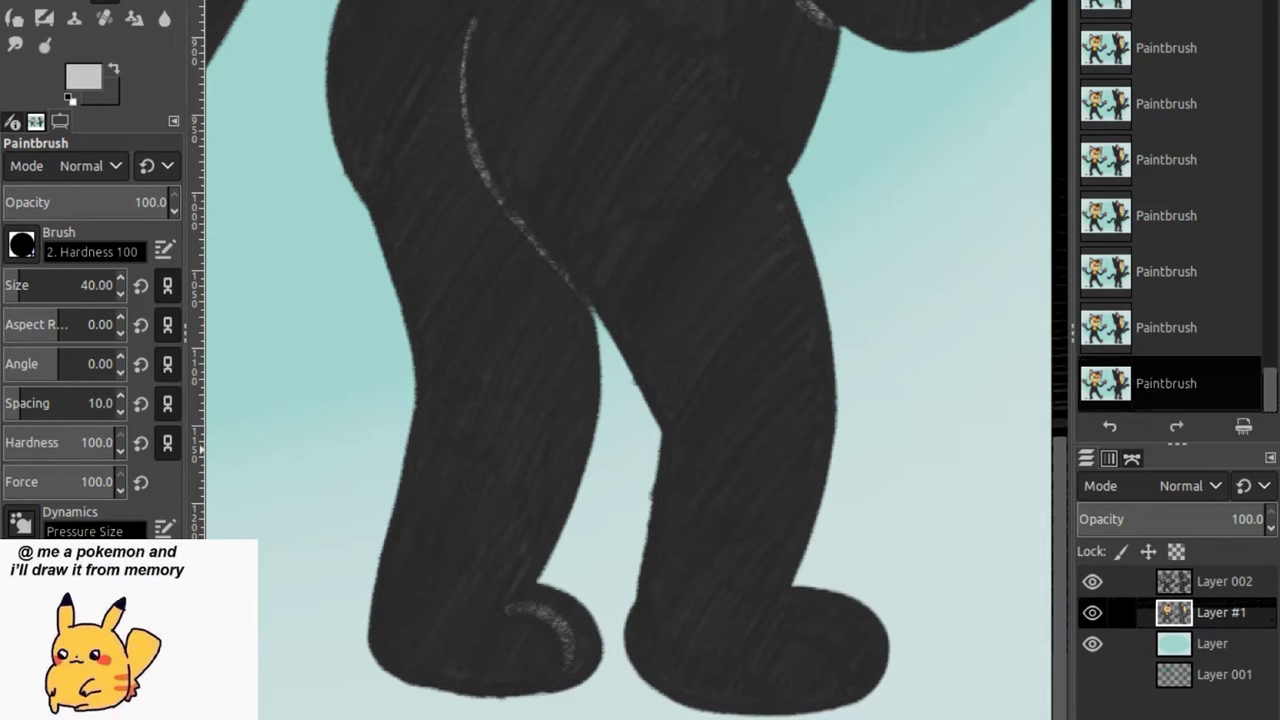
key("ctrl+z")
left_click_drag(515, 616, 578, 666)
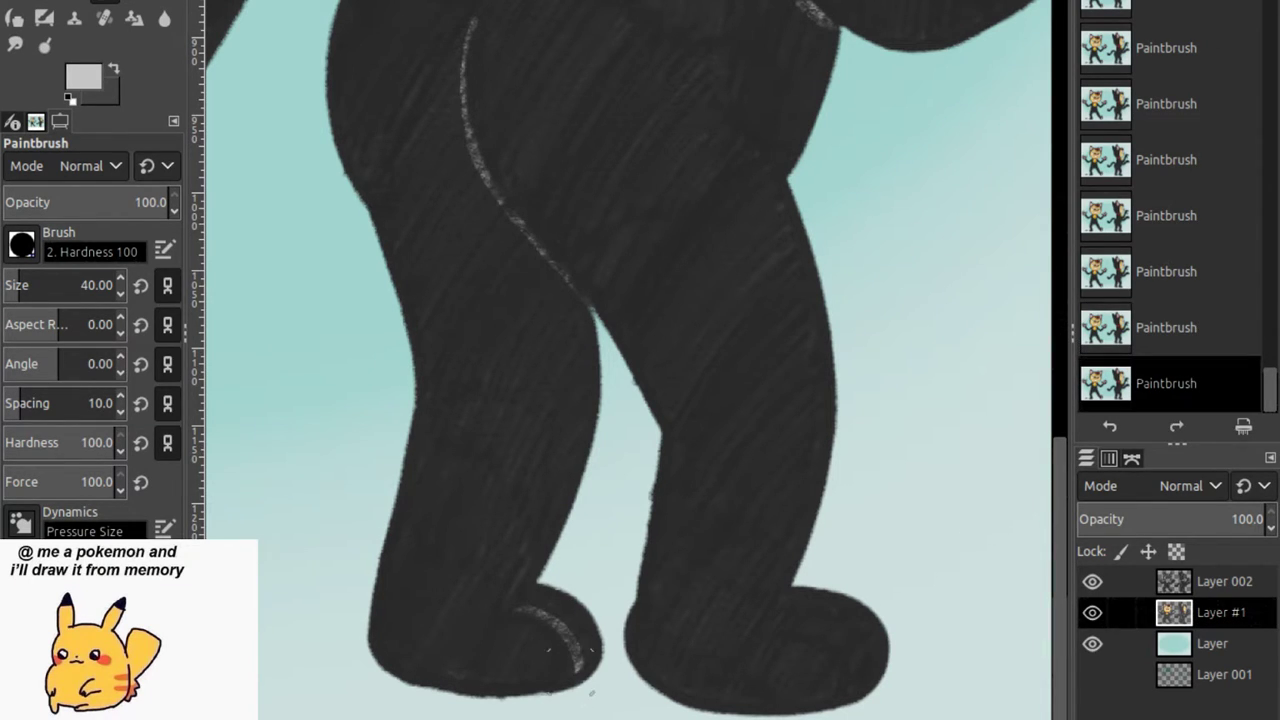
key("ctrl+z")
left_click_drag(507, 606, 578, 665)
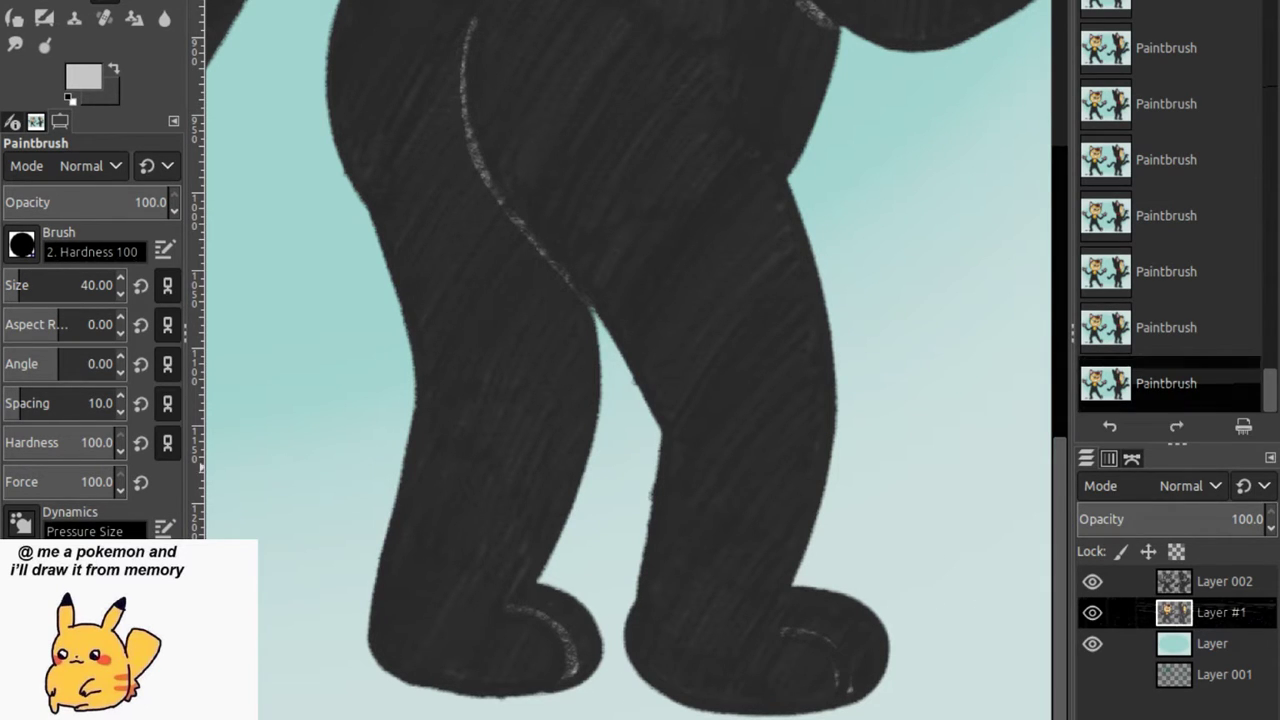
Redraw a matching curved light grey line on the side-view figure's front foot and erase the stray paint beneath that foot.
key("ctrl+z")
left_click_drag(783, 628, 854, 668)
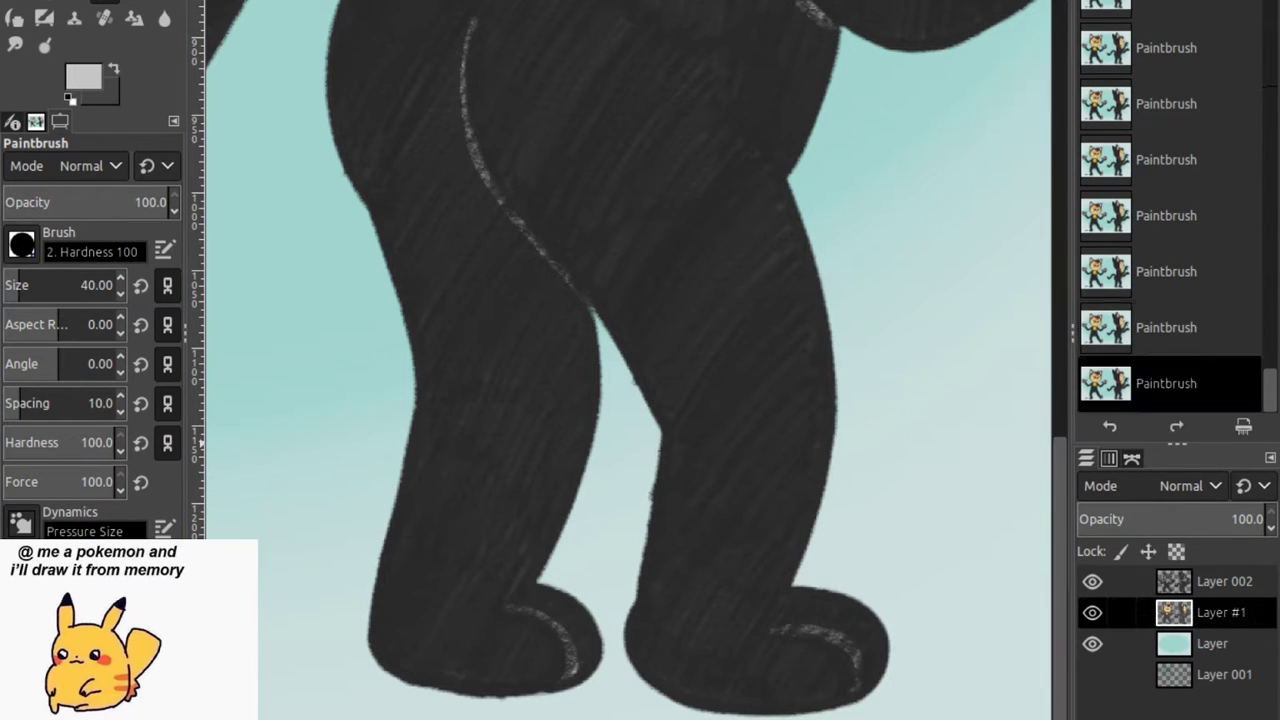
left_click(1150, 327)
left_click_drag(784, 629, 851, 662)
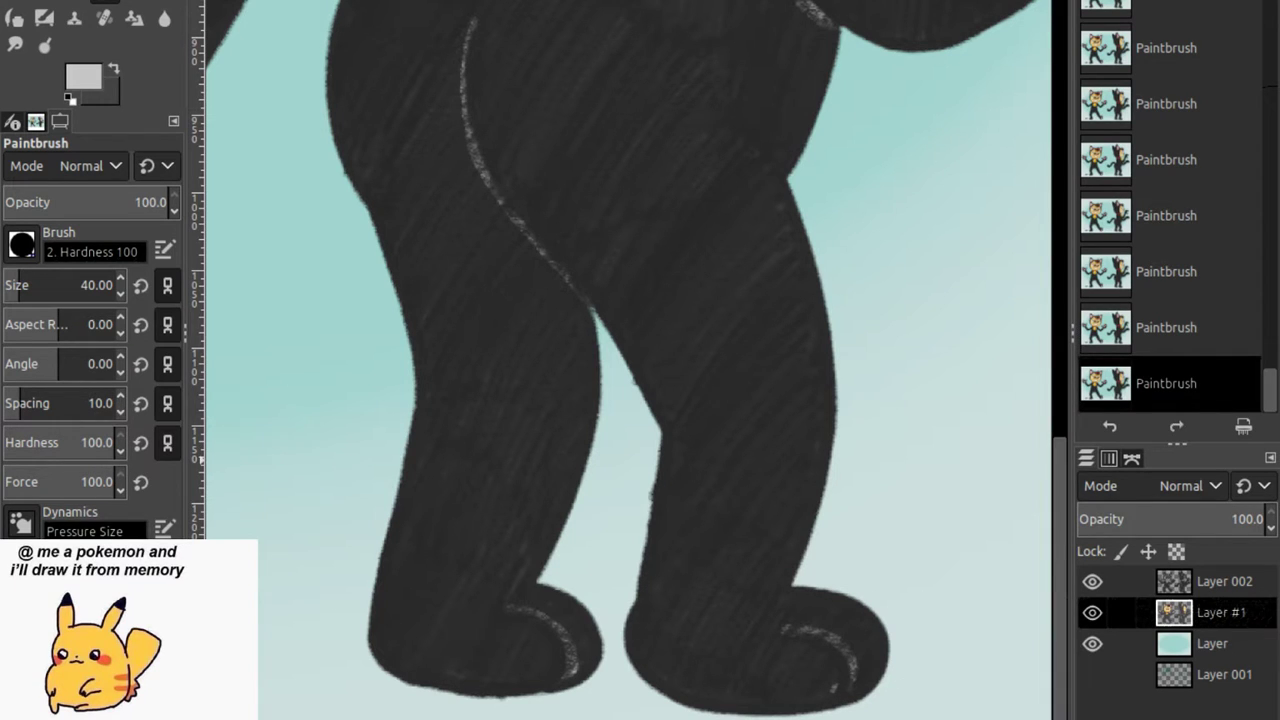
key("ctrl+z")
left_click_drag(786, 627, 852, 662)
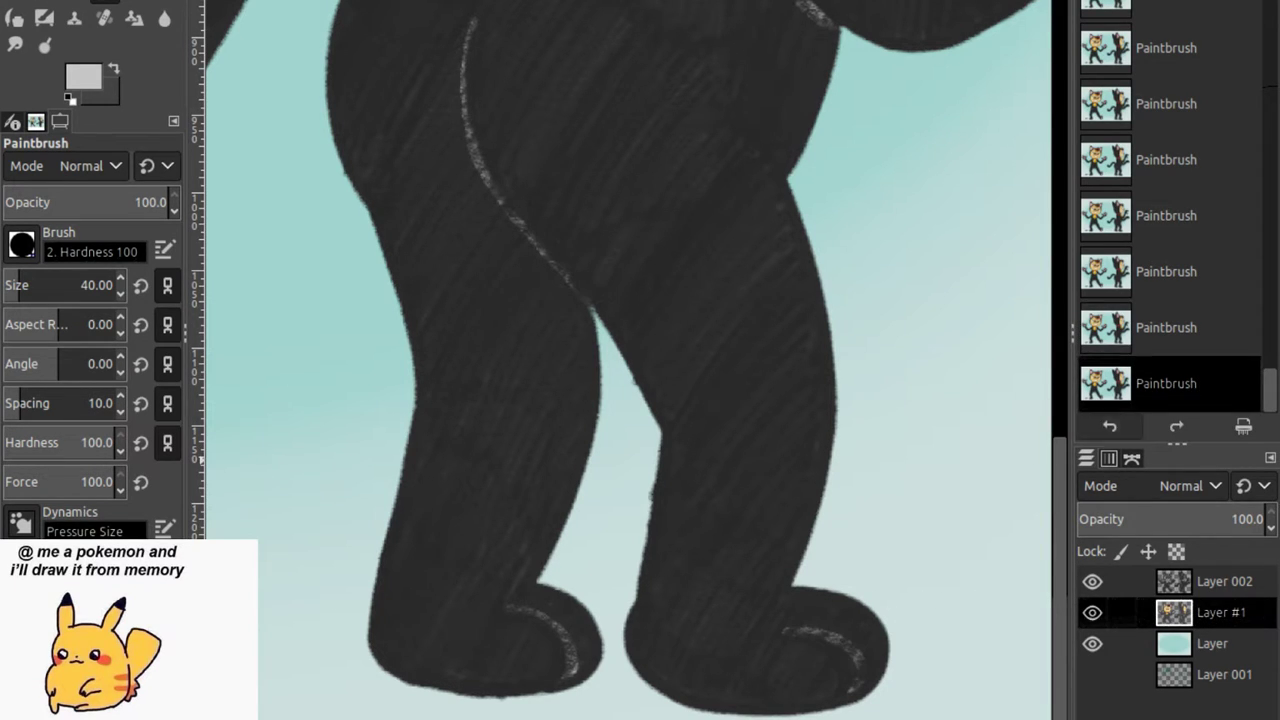
key("ctrl+z")
left_click_drag(788, 630, 854, 684)
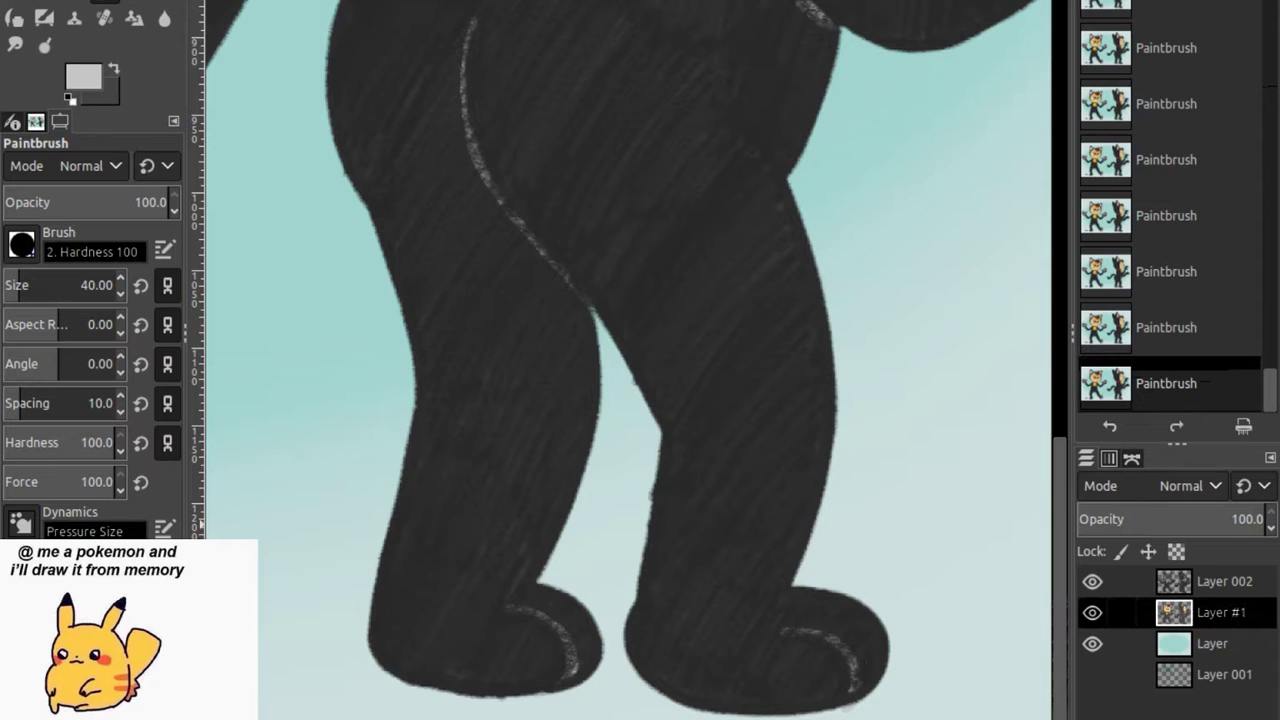
key("shift+e")
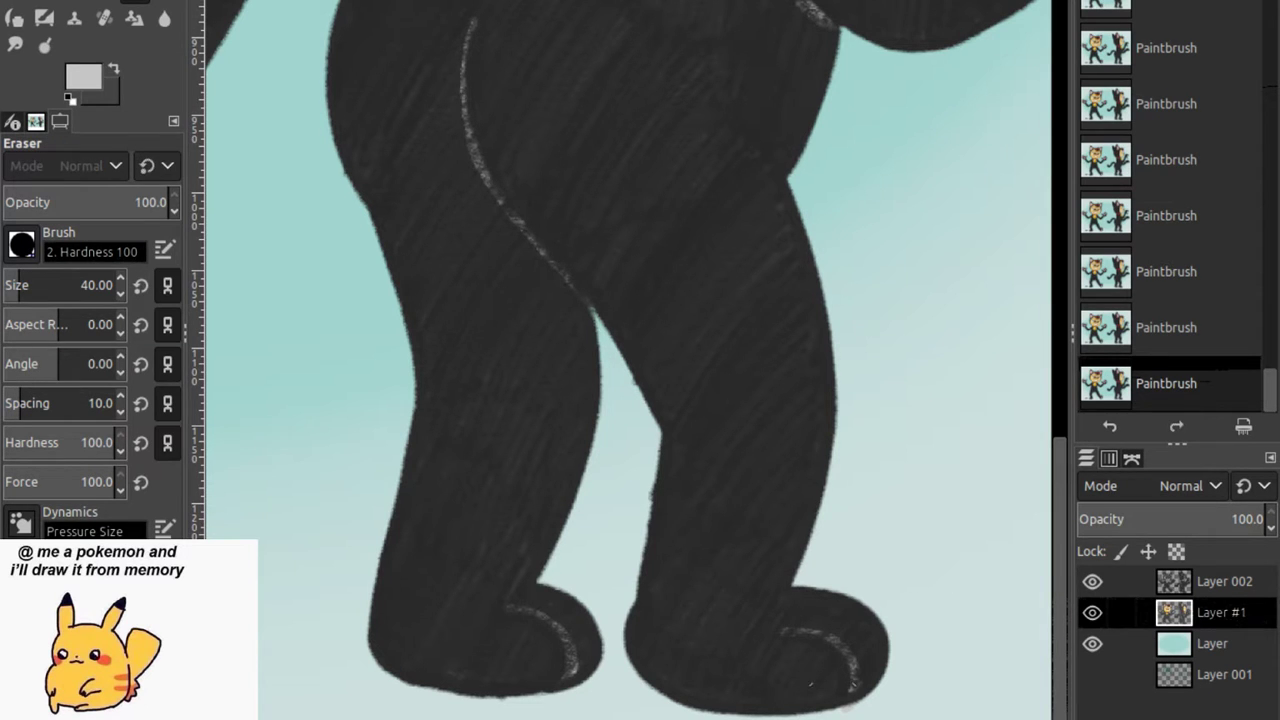
left_click_drag(845, 712, 870, 710)
Inspect the side-view figure from the legs up to the ears, and zoom out to check the illustration.
scroll(860, 700, "up", 5)
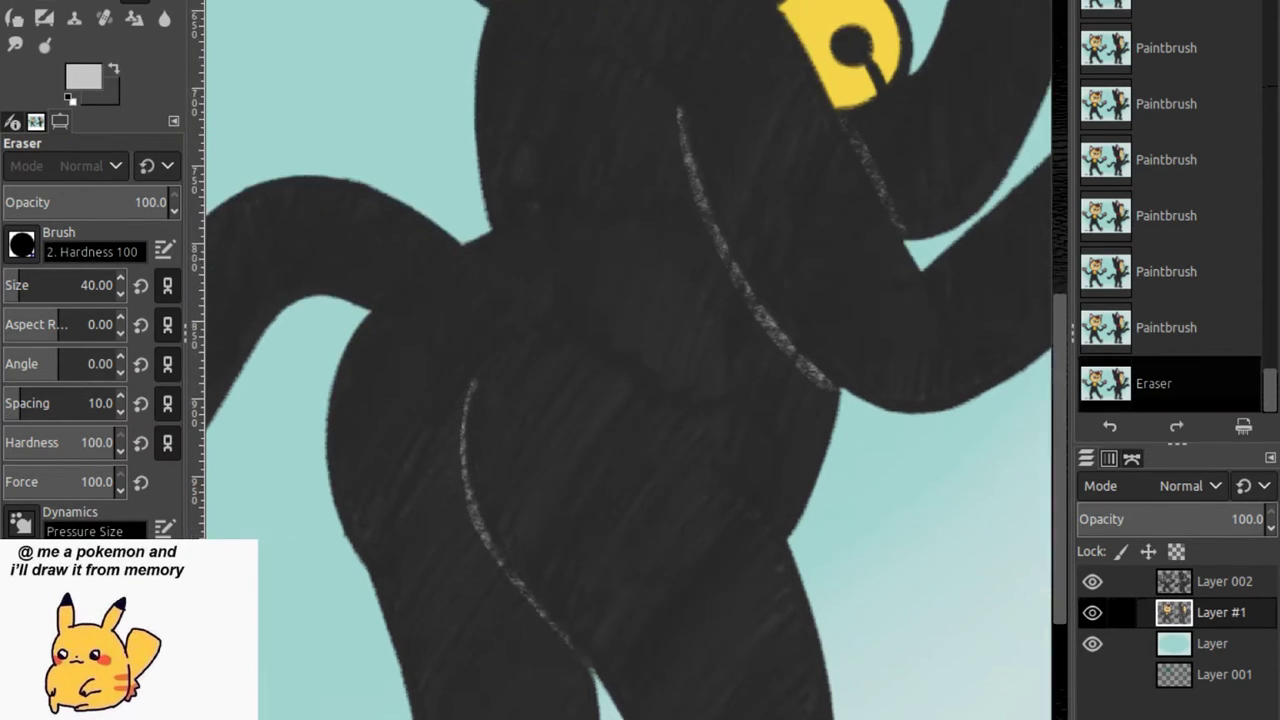
scroll(630, 360, "up", 4)
scroll(630, 360, "up", 2)
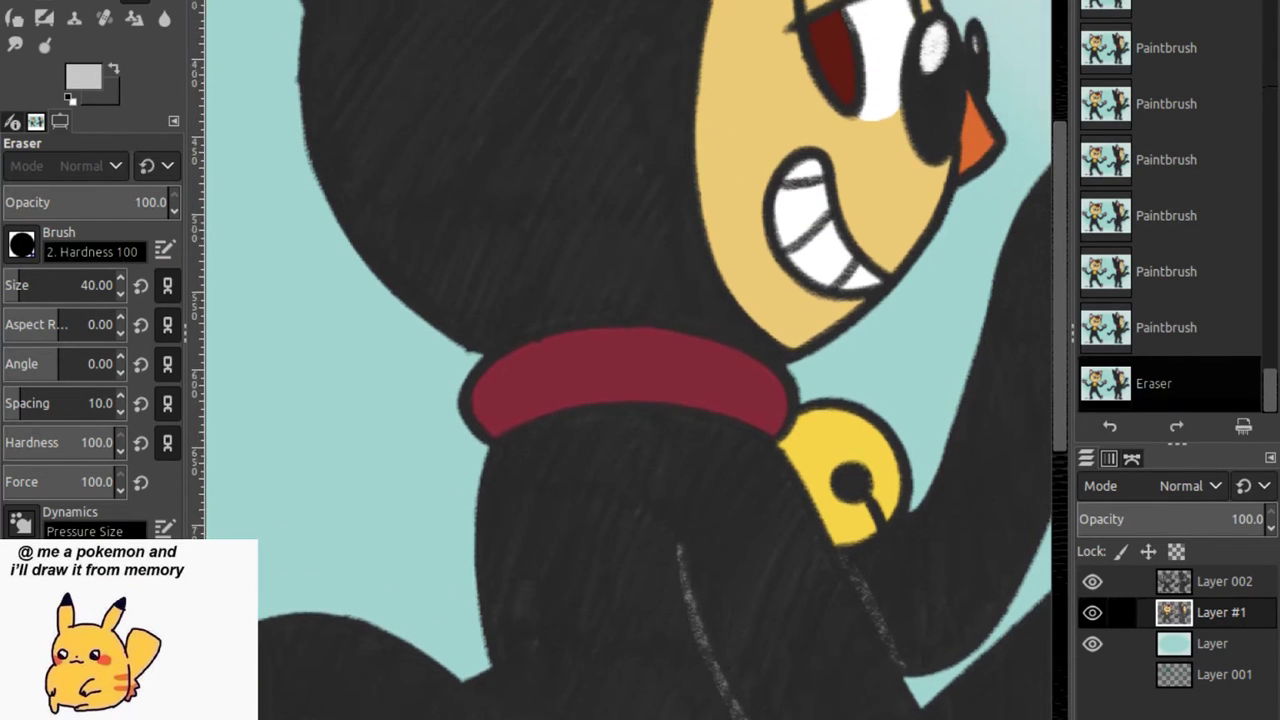
scroll(630, 360, "up", 1)
scroll(630, 360, "up", 4)
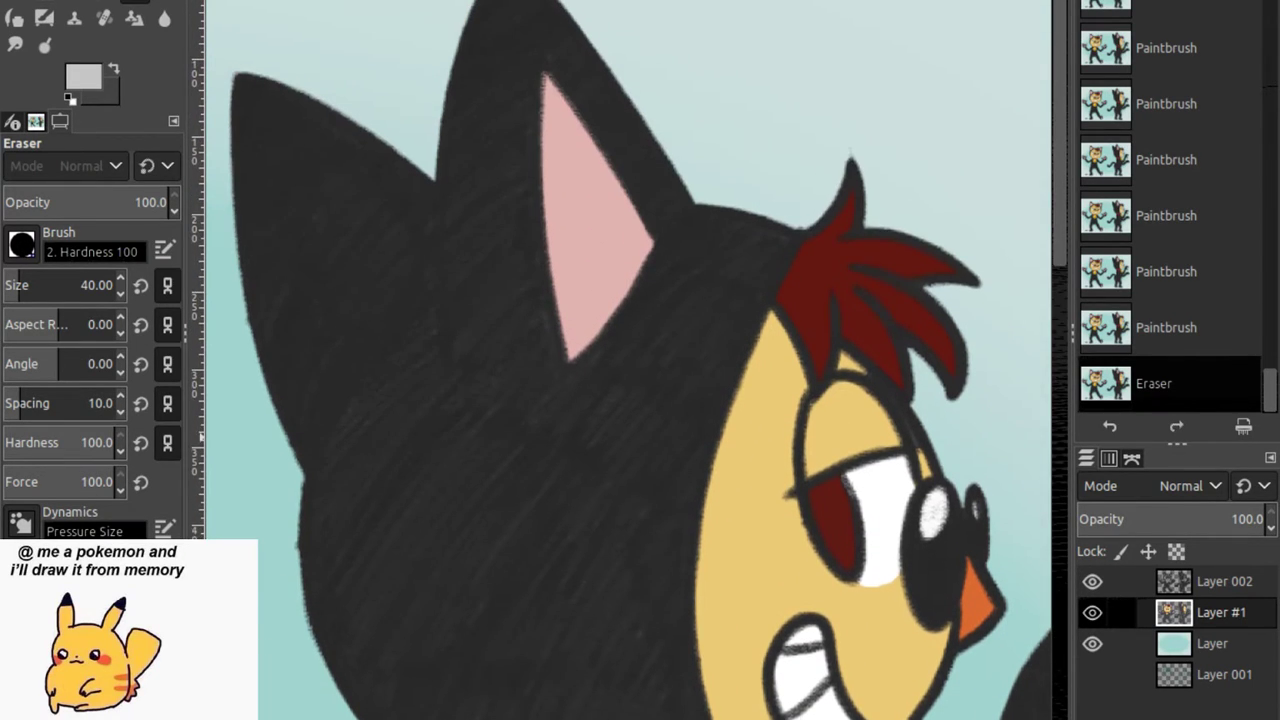
scroll(630, 360, "down", 1)
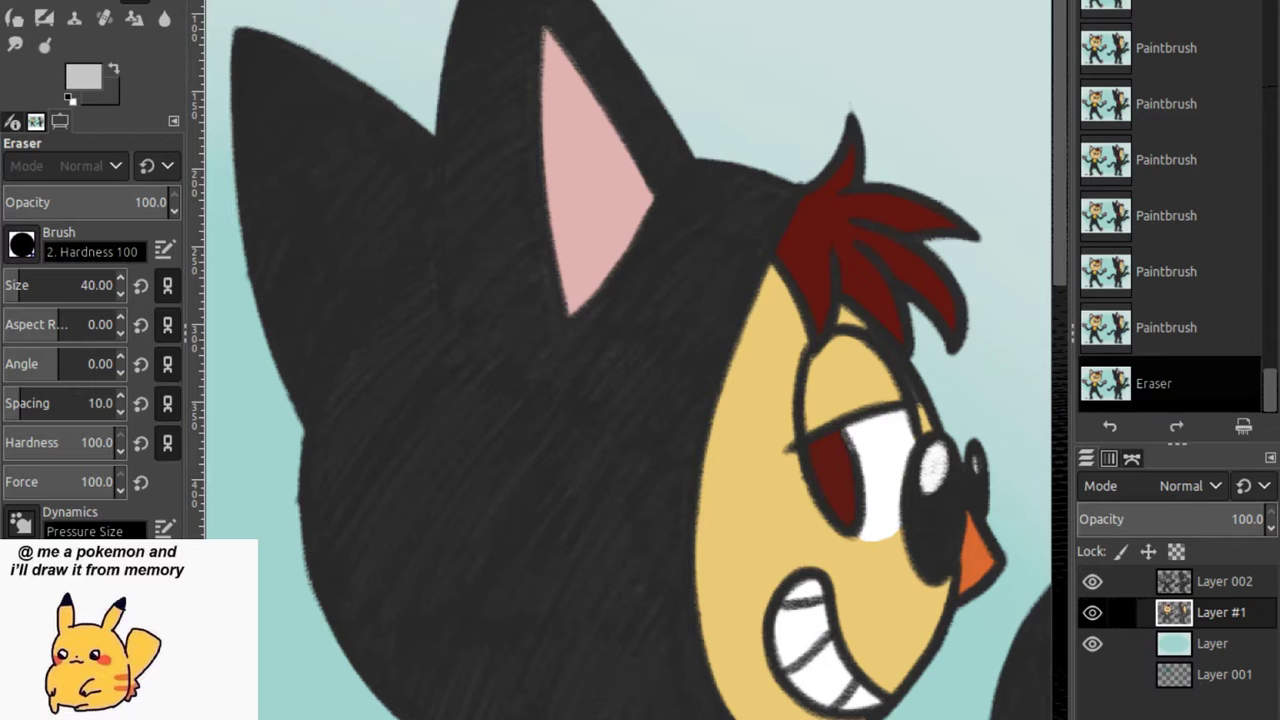
key("z")
key("ctrl")
left_click(501, 489, "ctrl")
Draw two short light grey lines on the side-view figure with the Paintbrush, marking the upper and lower edges of the tail's base.
left_click(501, 489, "ctrl")
left_click(501, 489, "ctrl")
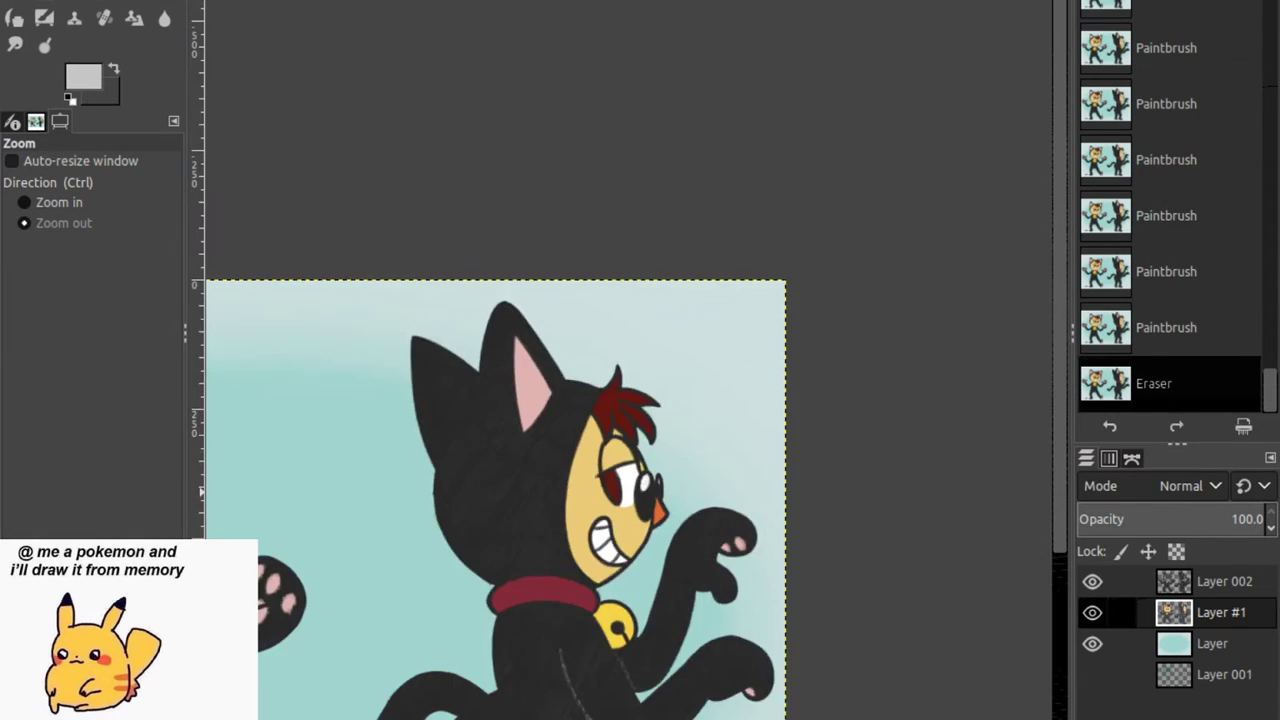
left_click(501, 489, "ctrl")
left_click_drag(501, 529, 746, 529)
scroll(600, 530, "left", 1)
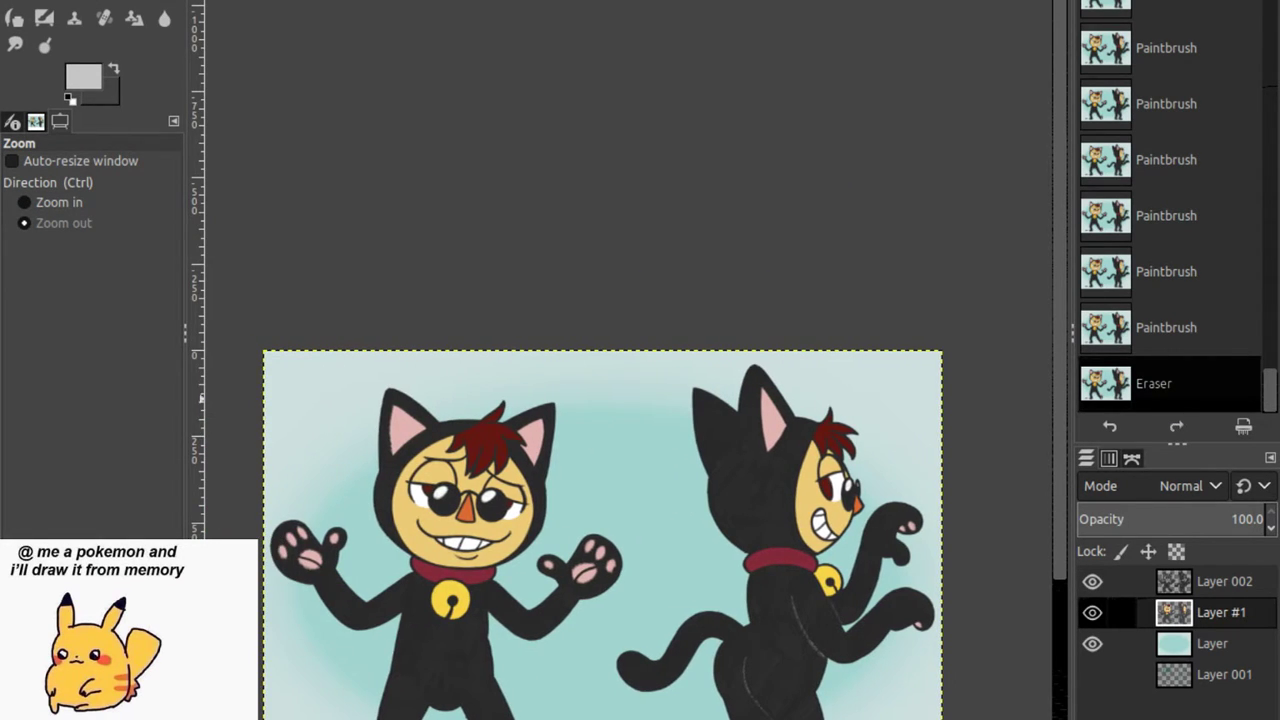
scroll(600, 530, "down", 5)
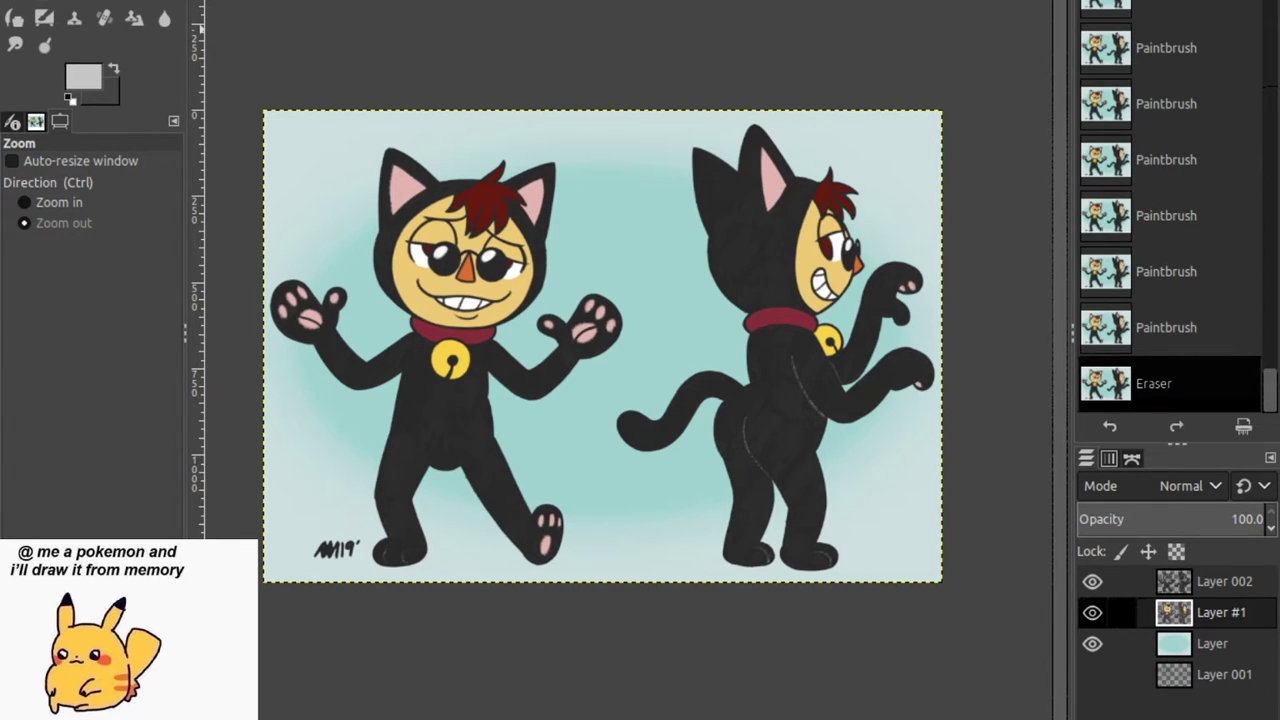
left_click(59, 202)
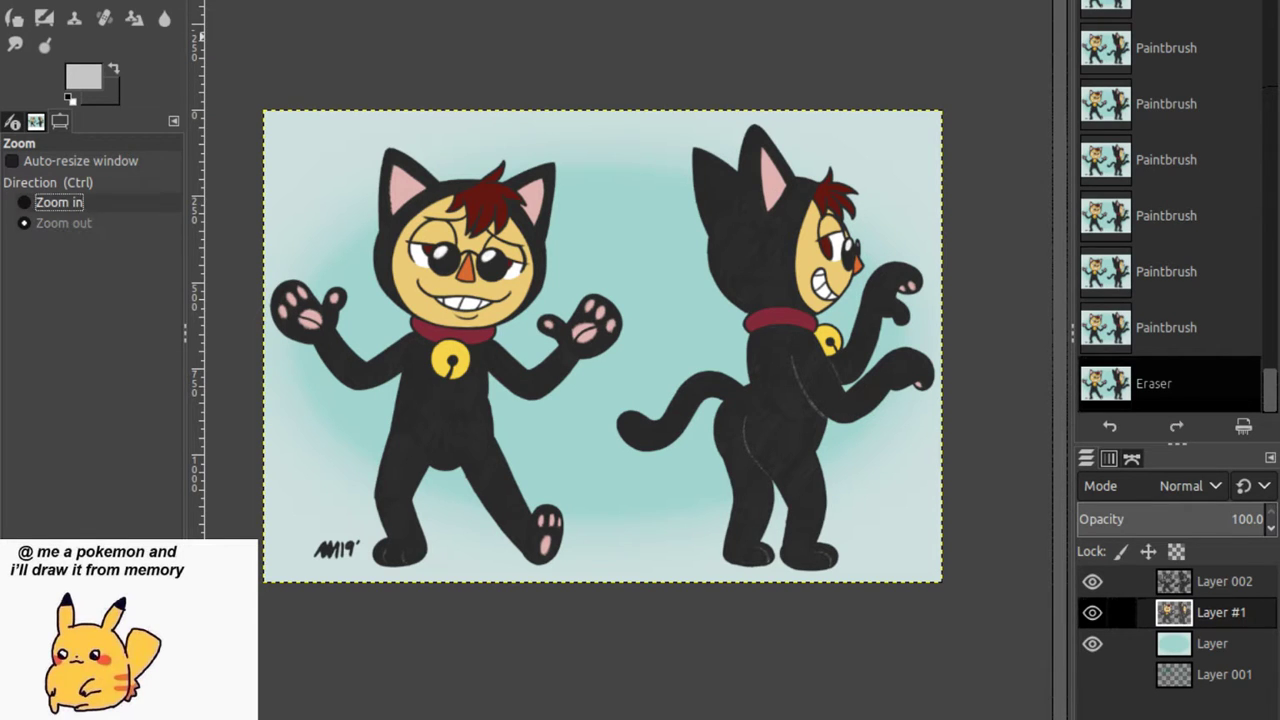
left_click_drag(678, 326, 794, 474)
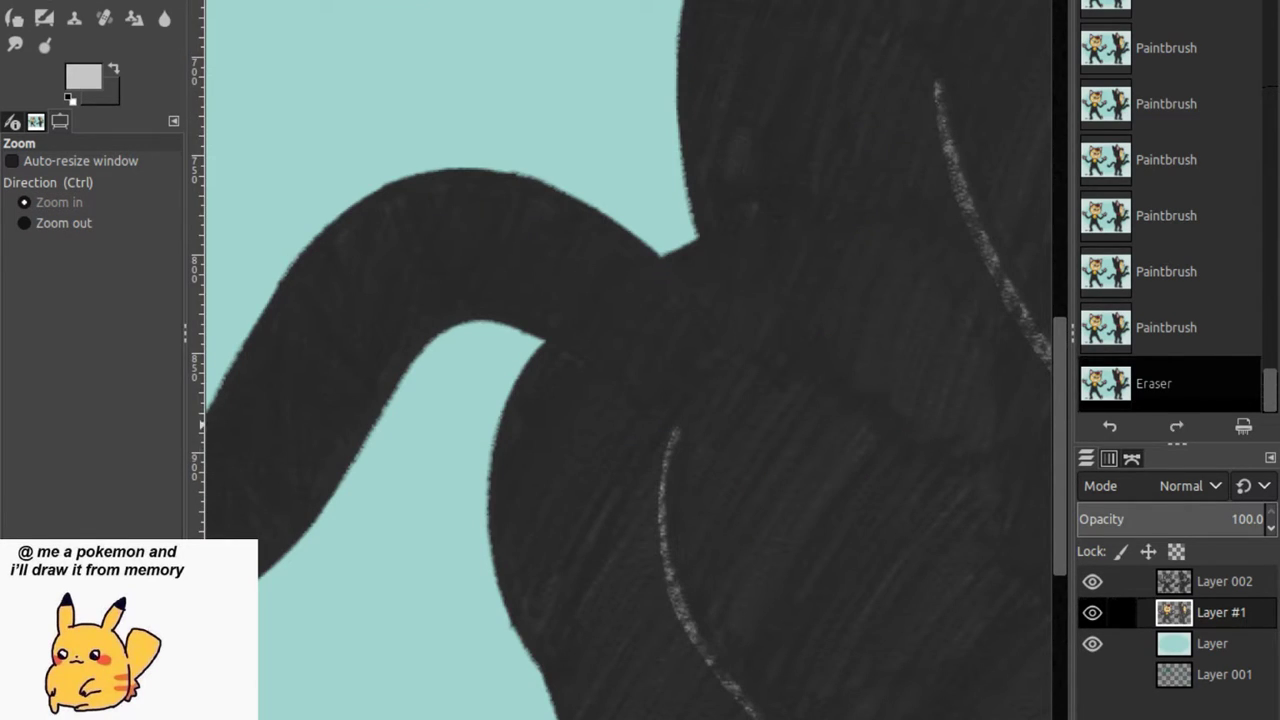
left_click(104, 18)
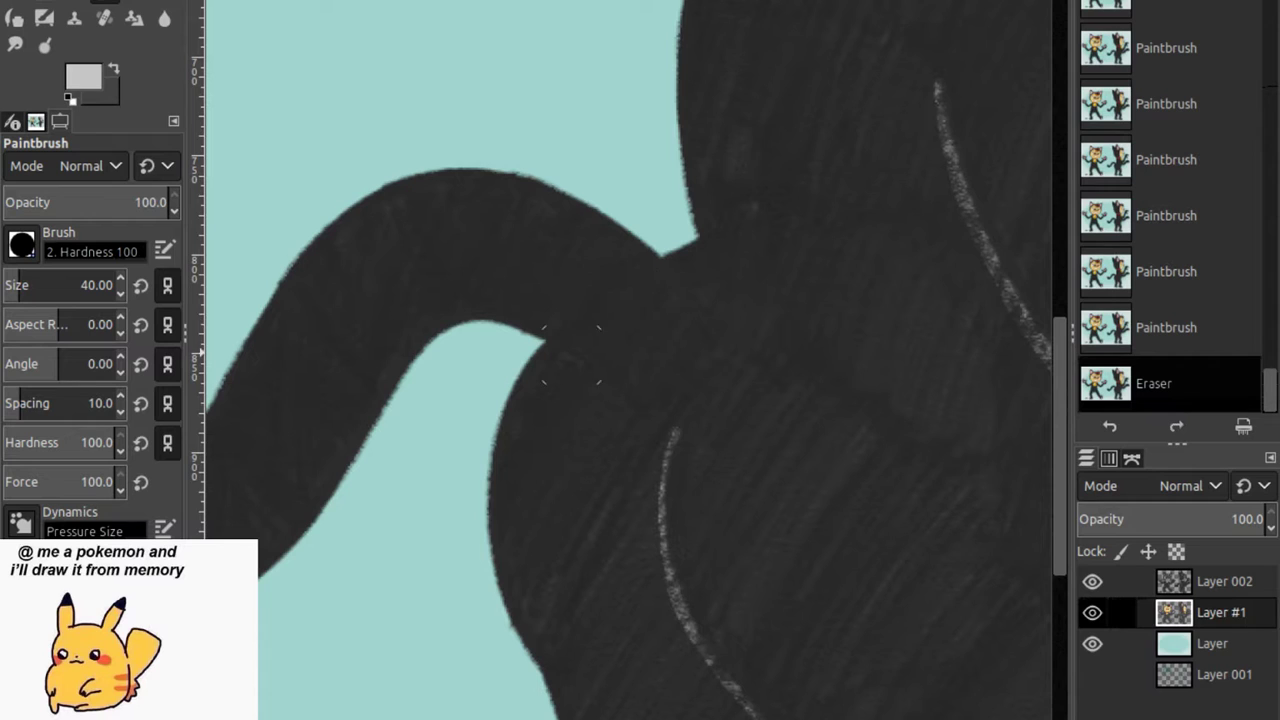
left_click_drag(558, 354, 634, 408)
left_click_drag(675, 264, 730, 342)
left_click_drag(556, 354, 634, 408)
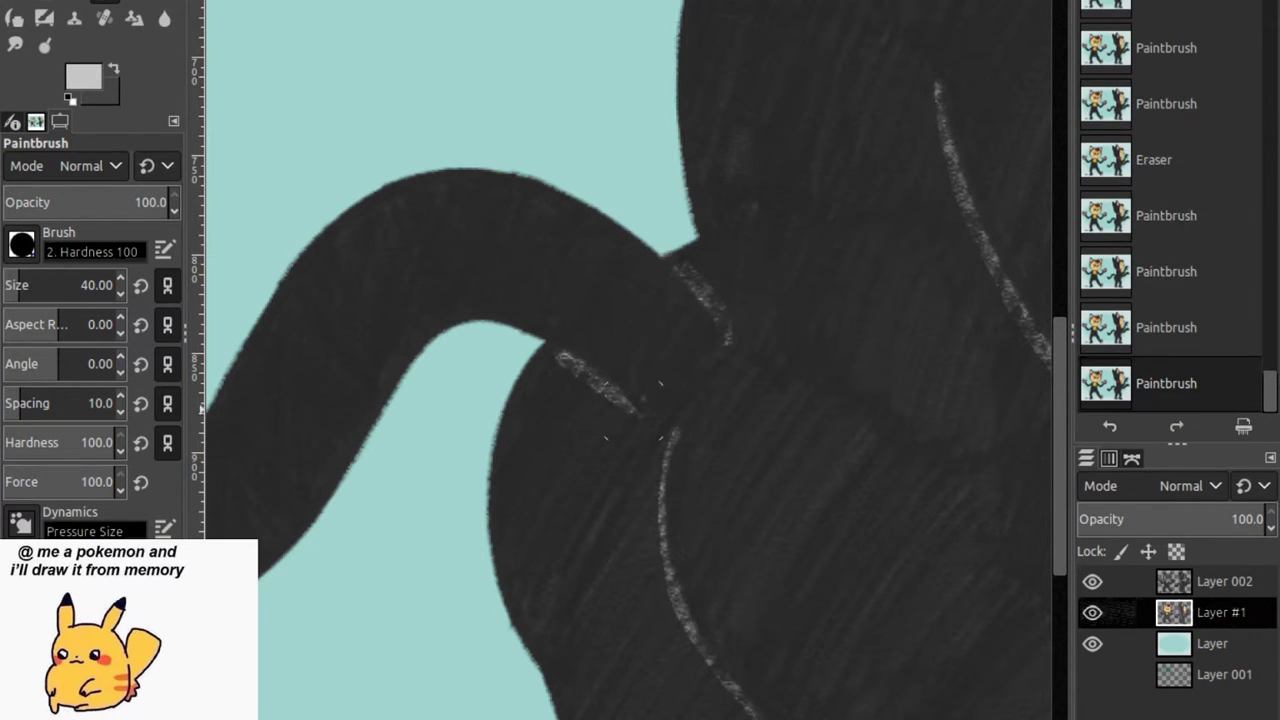
Switch to dark grey and trim the inner end of the upper tail-base line and the top of the thigh contour, undoing a stray stroke.
key("x")
left_click(640, 368)
left_click(729, 358)
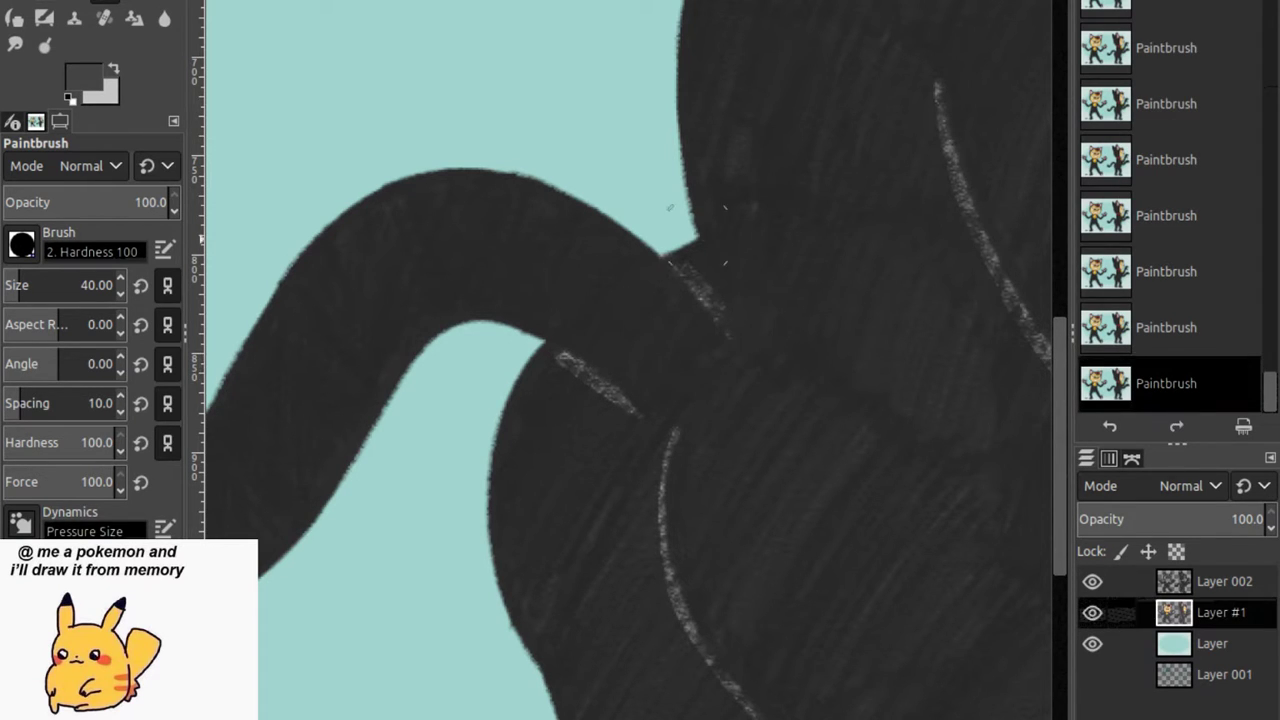
left_click_drag(692, 237, 740, 346)
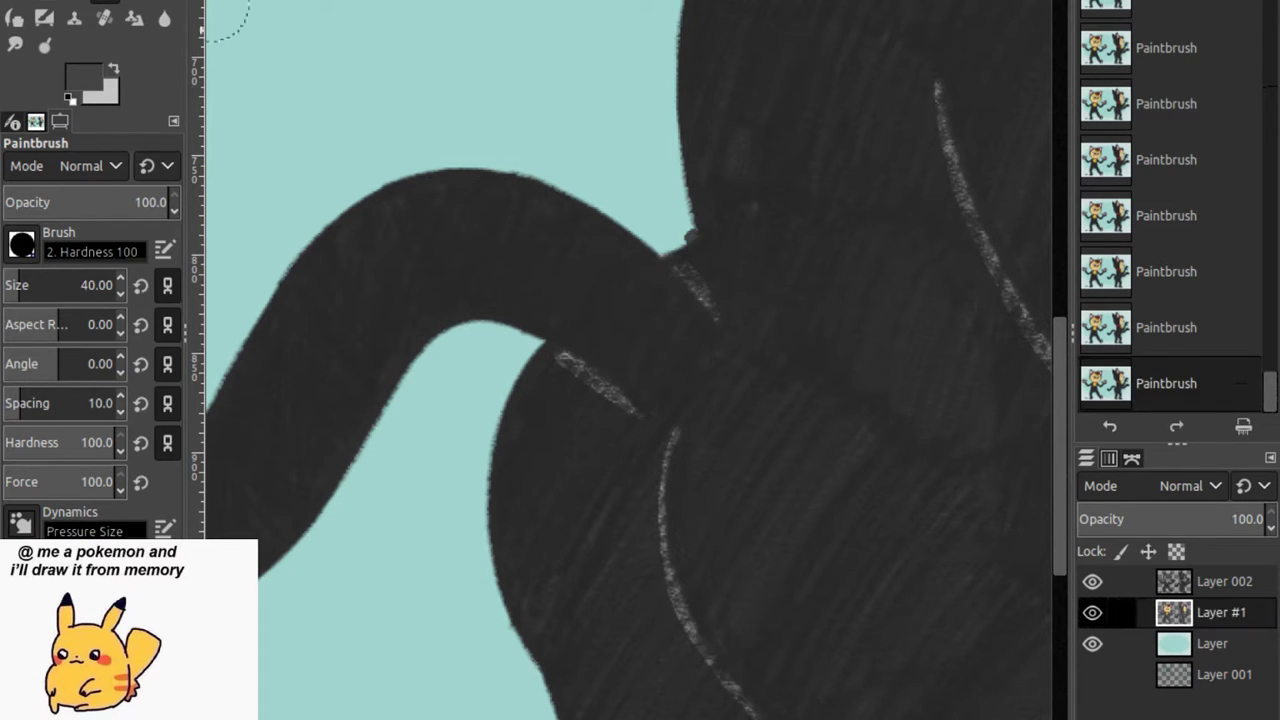
key("ctrl+z")
left_click_drag(700, 258, 742, 356)
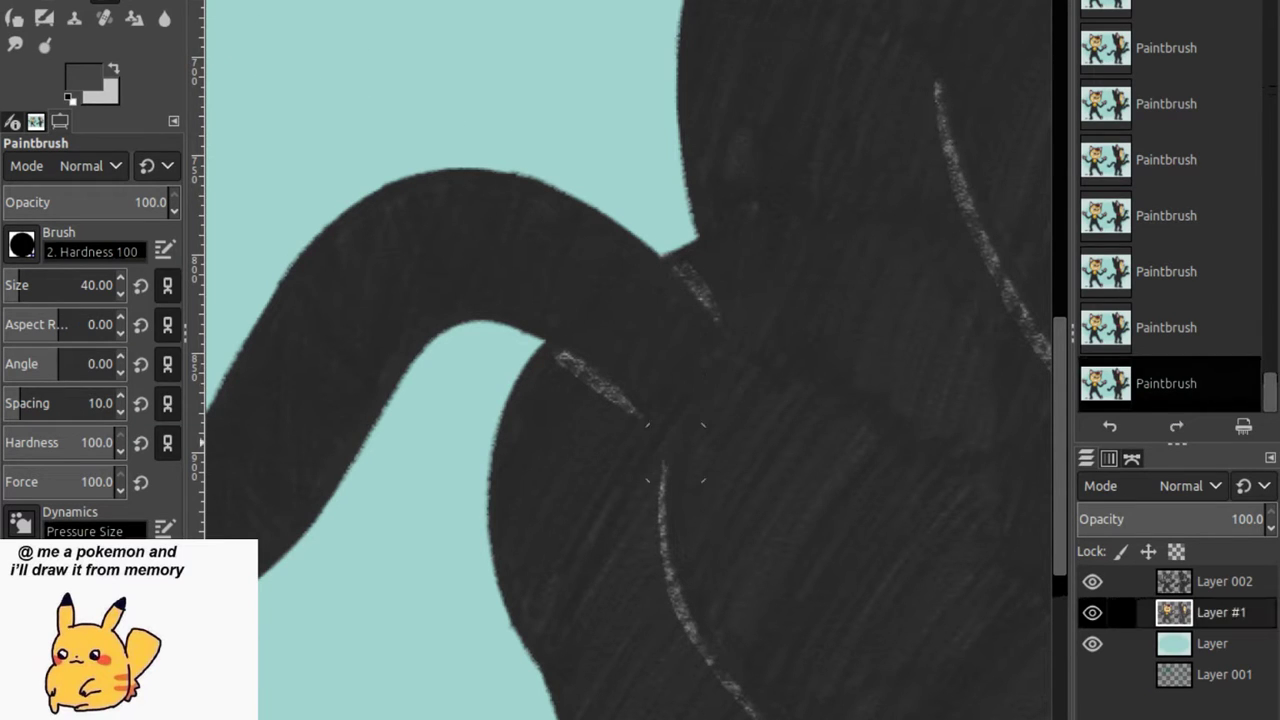
Switch back to light grey and extend the side-view figure's thigh contour up towards the tail base, redoing the stroke until it fits.
key("x")
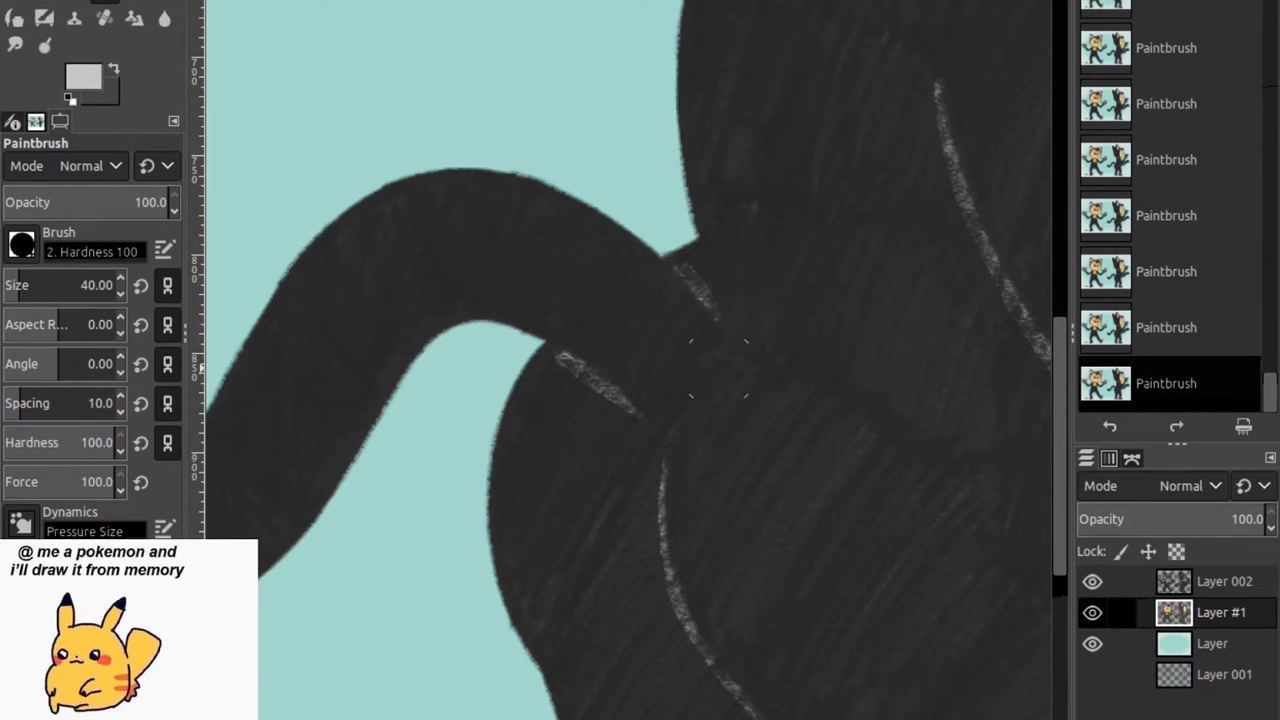
left_click_drag(703, 388, 660, 496)
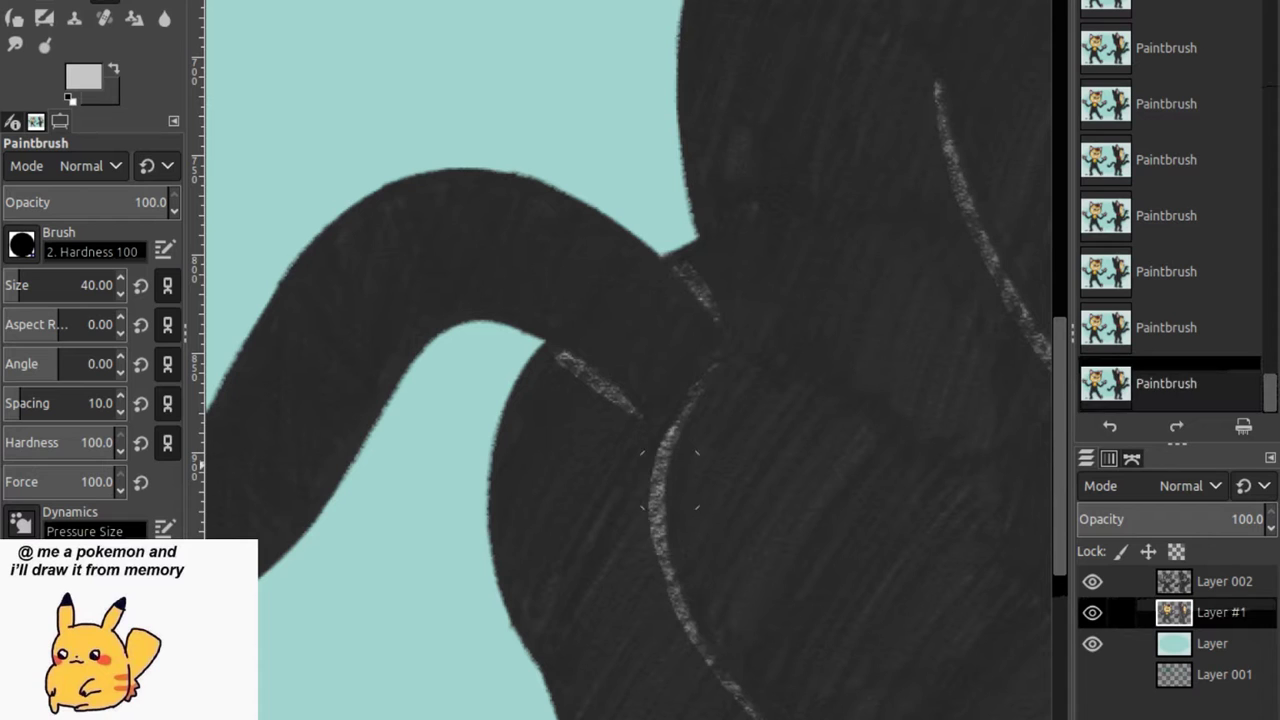
key("ctrl+z")
key("ctrl+z")
key("ctrl+z")
key("ctrl+z")
key("ctrl+y")
key("ctrl+y")
key("ctrl+y")
key("ctrl+y")
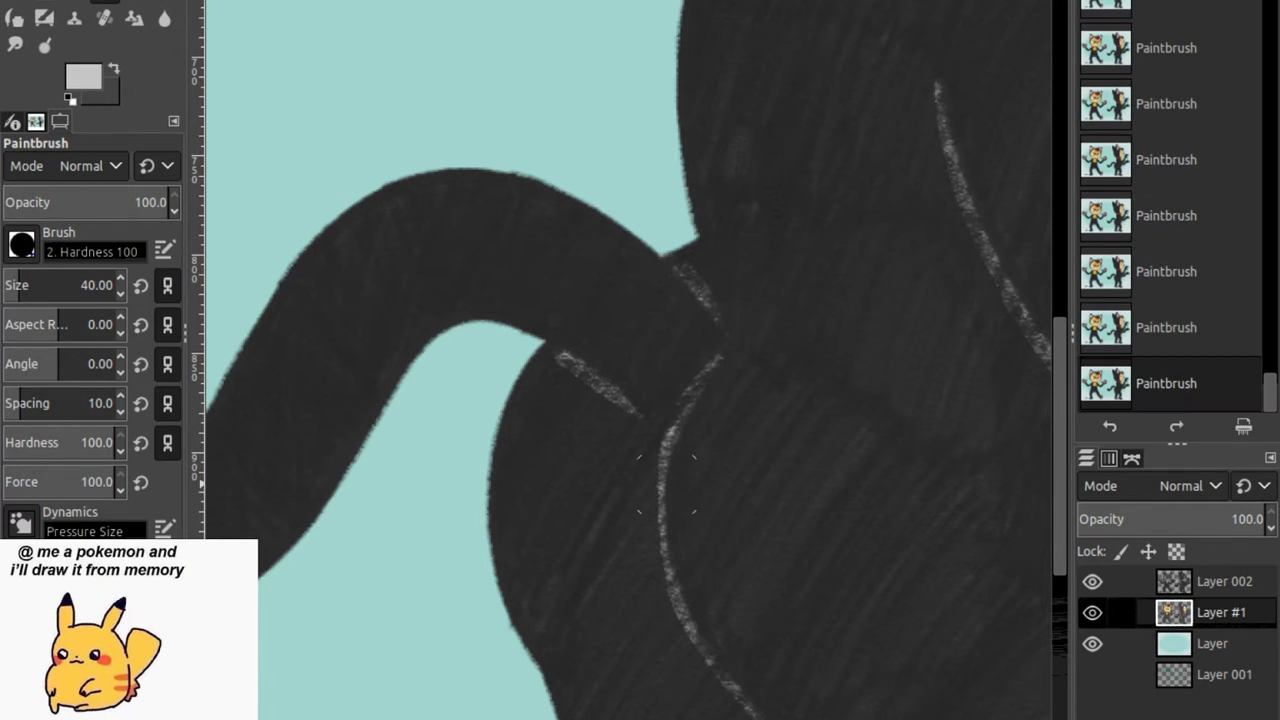
Thicken the upper thigh contour with another light grey stroke, and cover its excess tip and the stray line beside it with dark grey.
left_click_drag(712, 395, 690, 460)
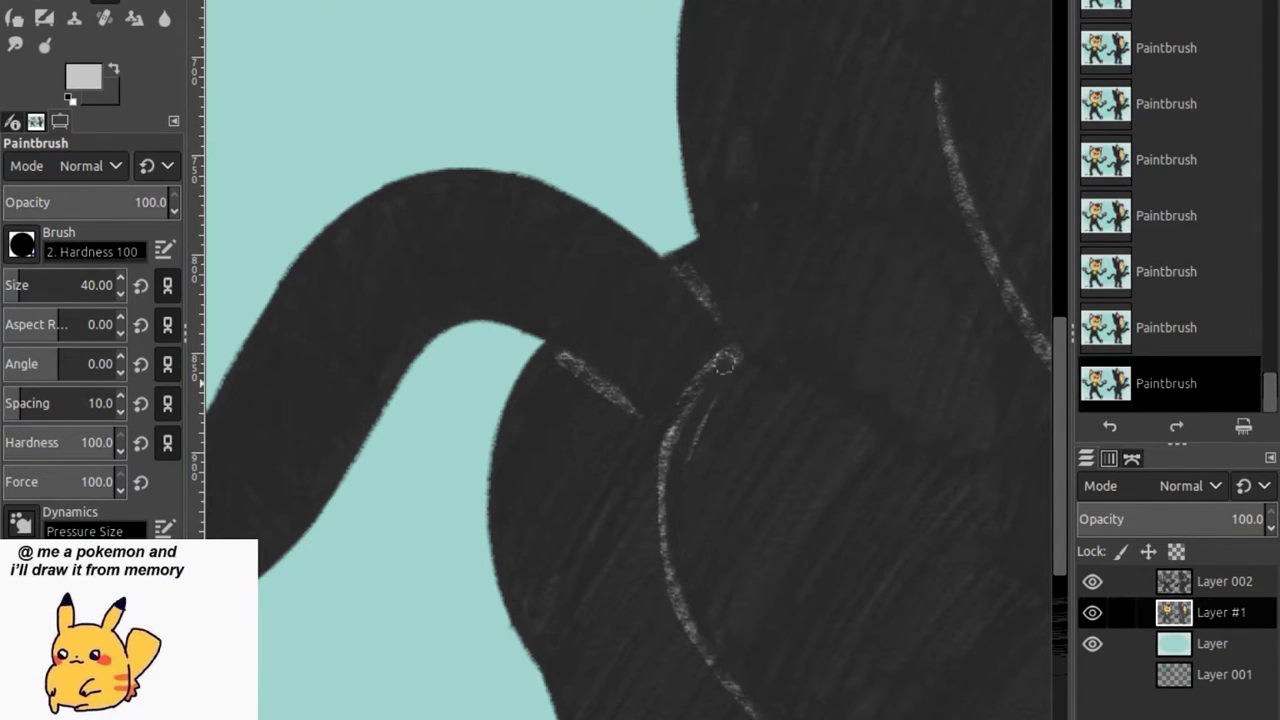
left_click_drag(722, 372, 705, 680)
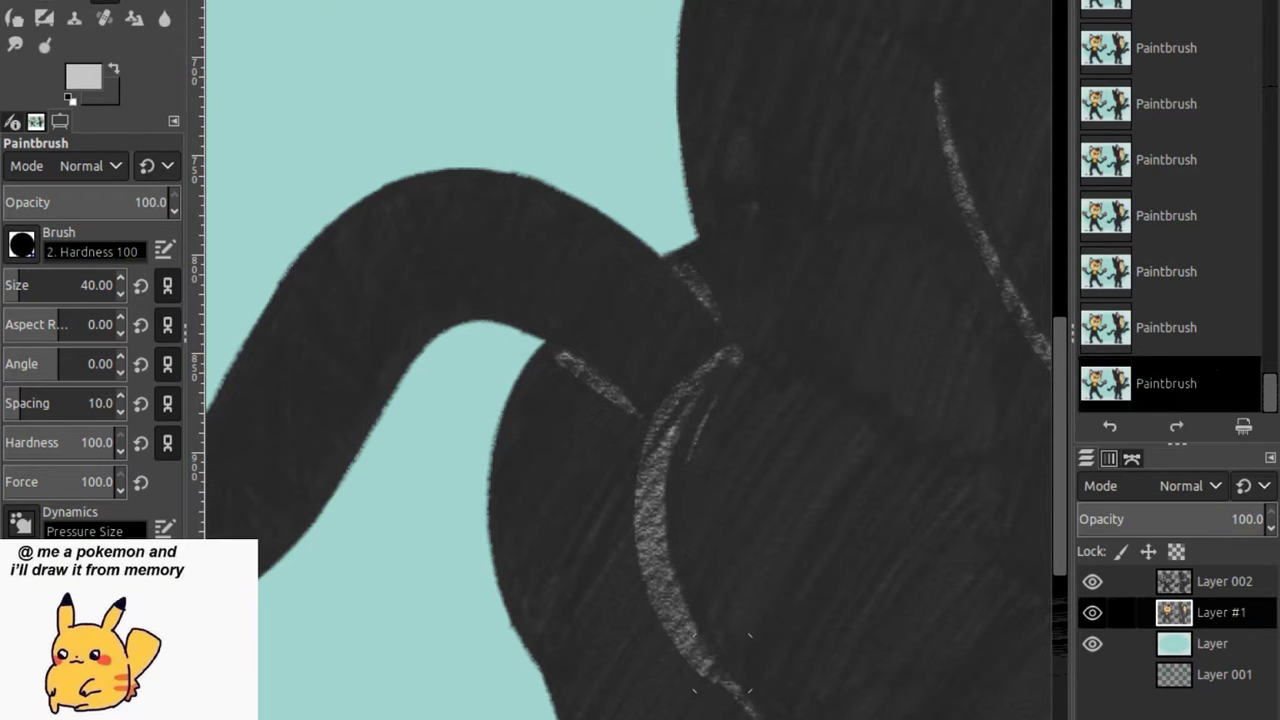
key("ctrl+z")
left_click_drag(712, 377, 668, 600)
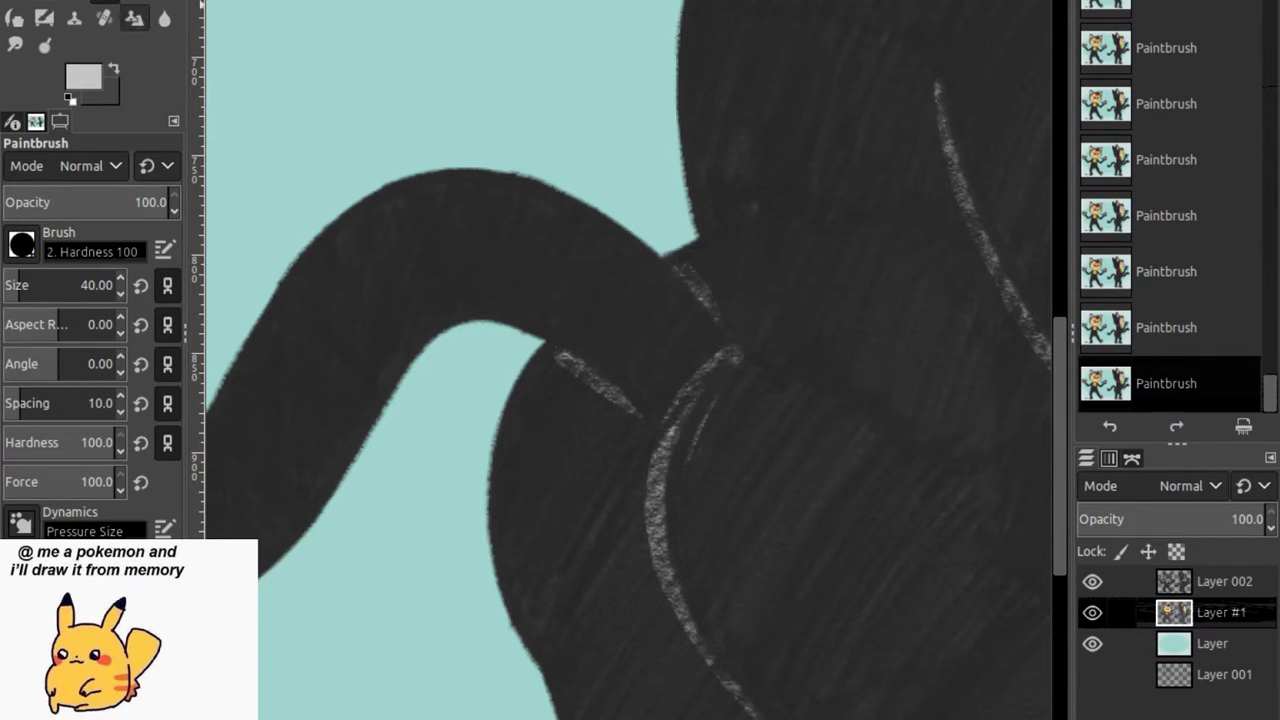
key("x")
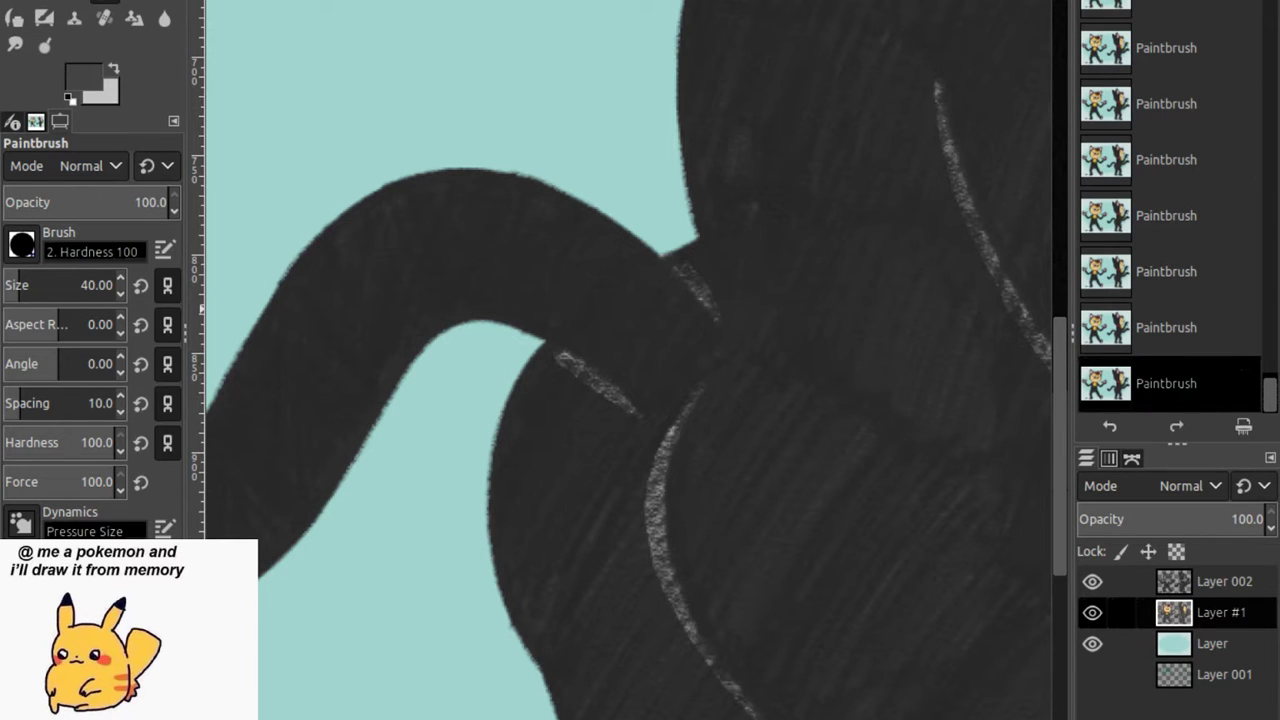
Inspect the side-view figure's legs, feet and face, and zoom out to check both figures.
scroll(550, 607, "down", 5)
left_click_drag(1010, 660, 555, 660)
left_click_drag(1036, 420, 1036, 157)
scroll(629, 360, "down", 1)
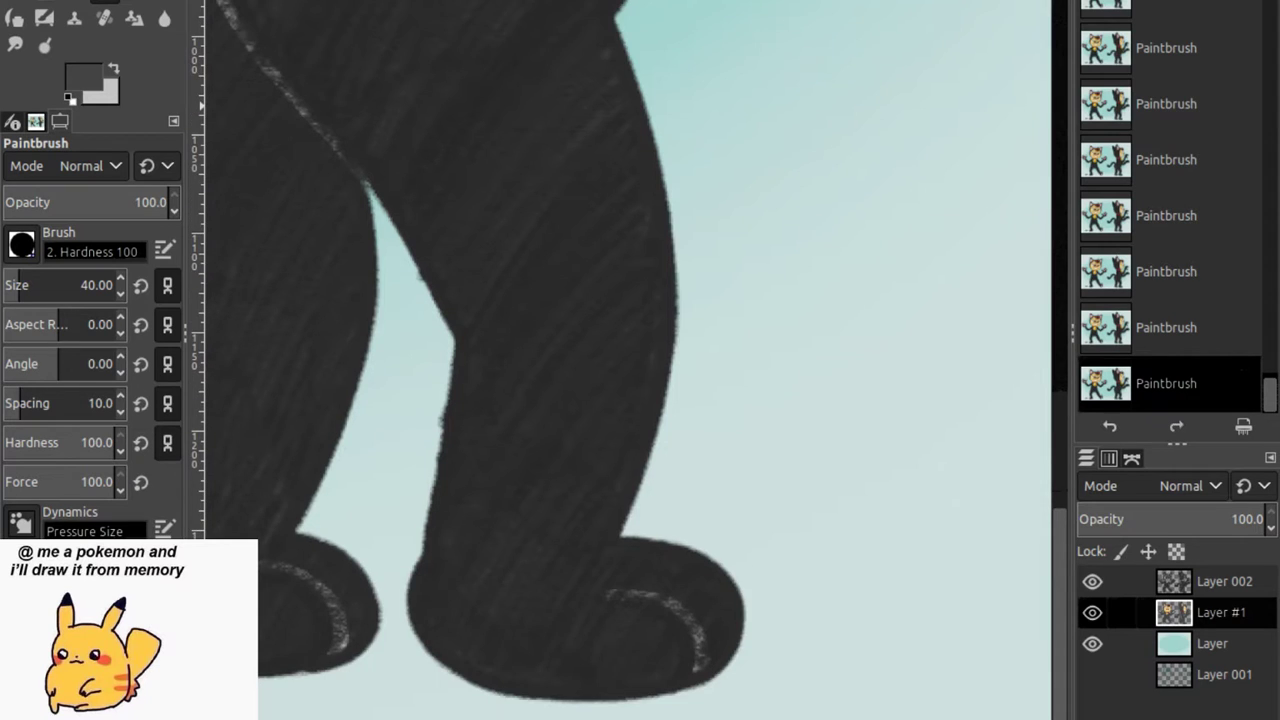
scroll(630, 360, "up", 10)
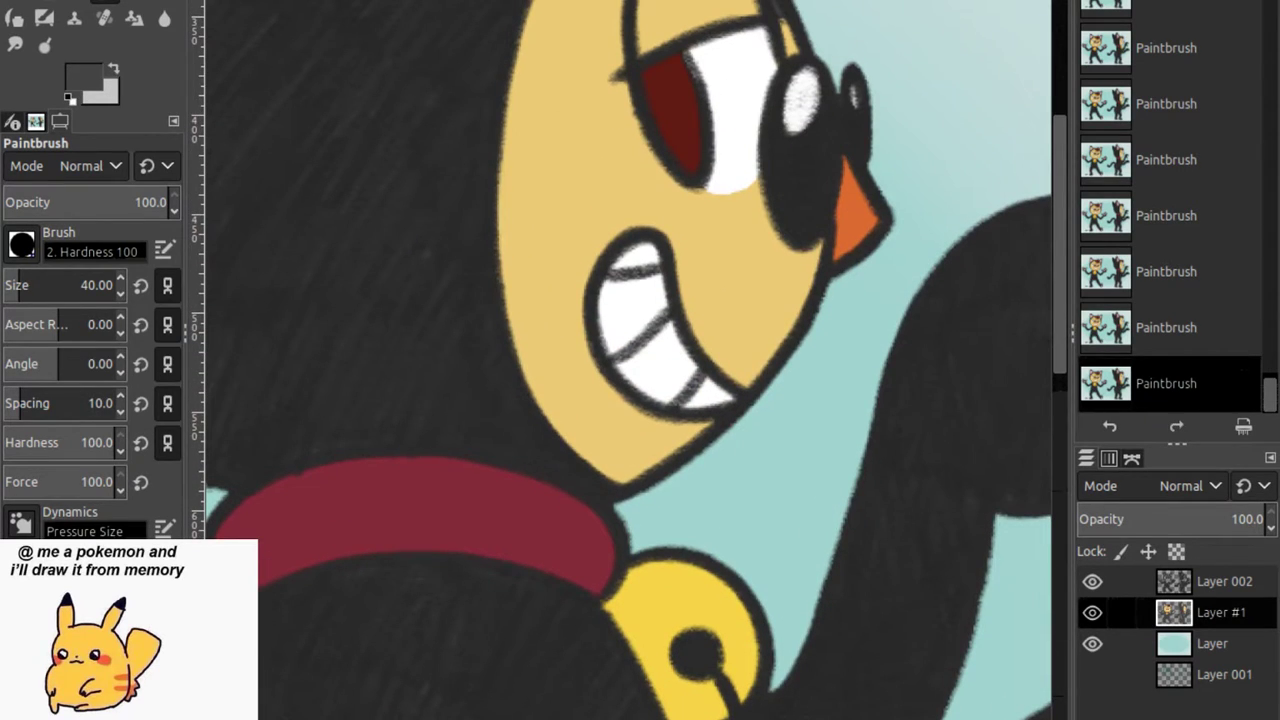
key("z")
key("ctrl")
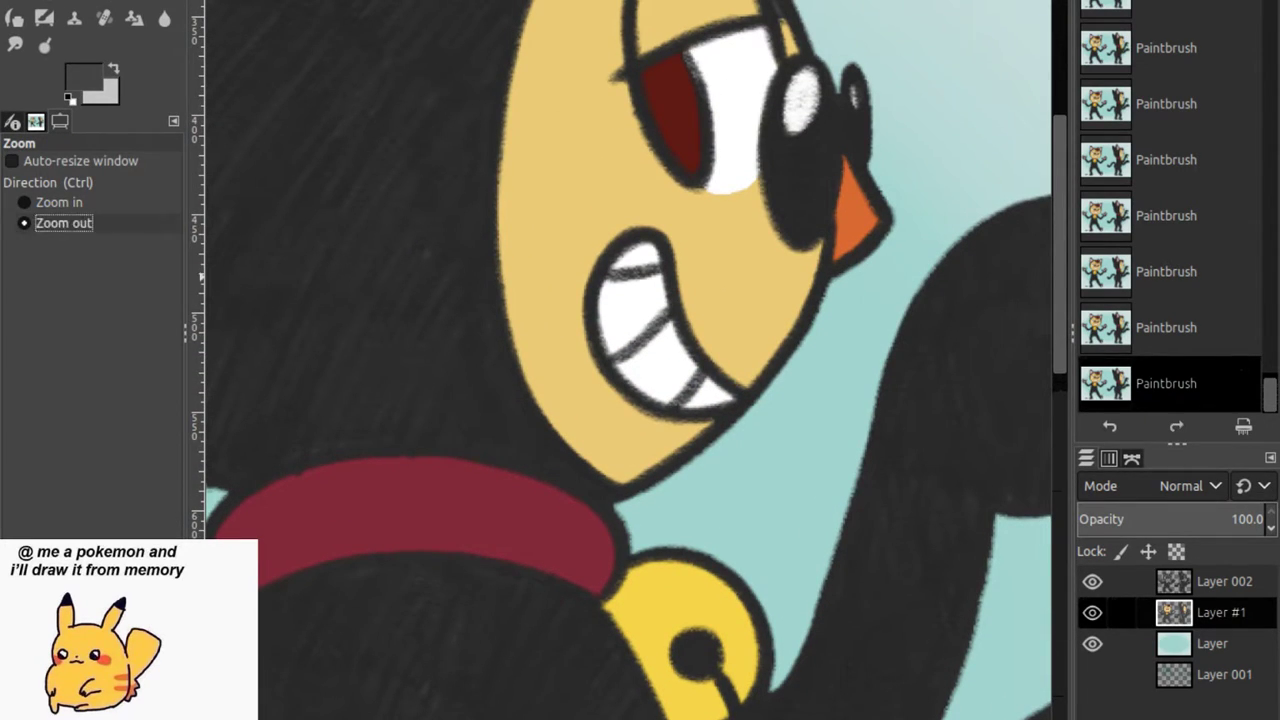
left_click(376, 314)
left_click(376, 314)
left_click(386, 320)
left_click(386, 320)
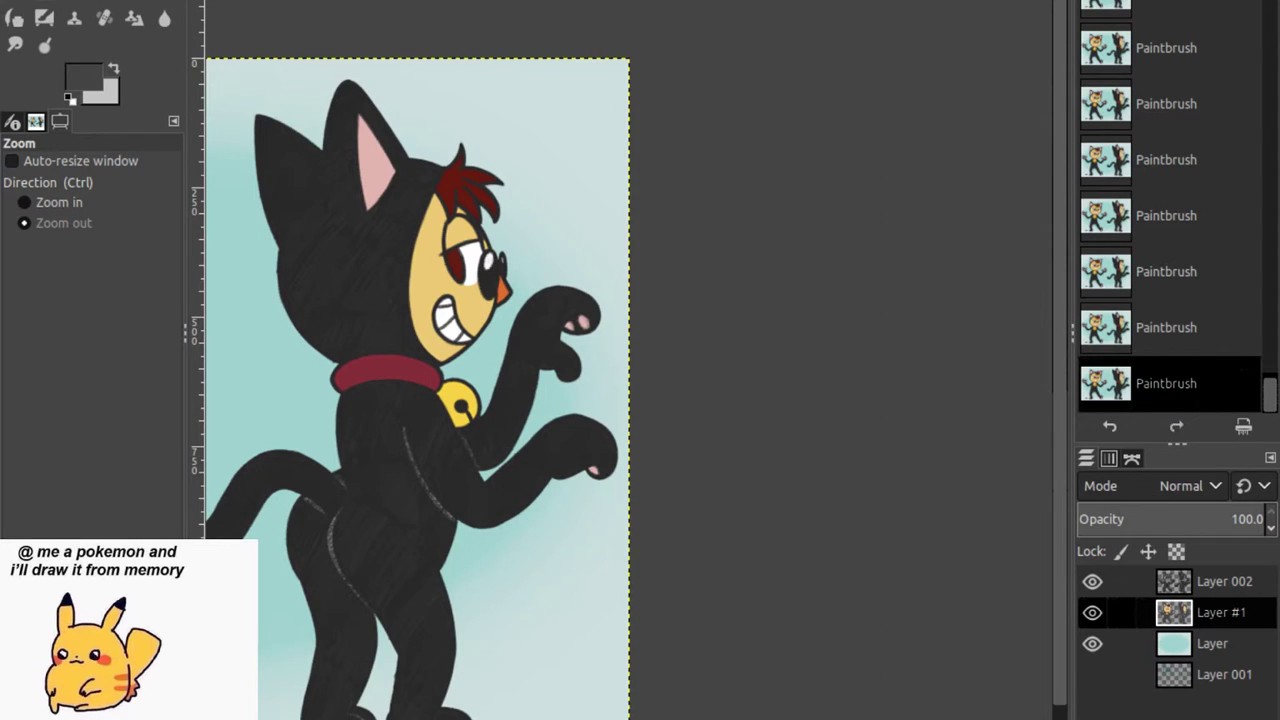
scroll(628, 389, "left", 5)
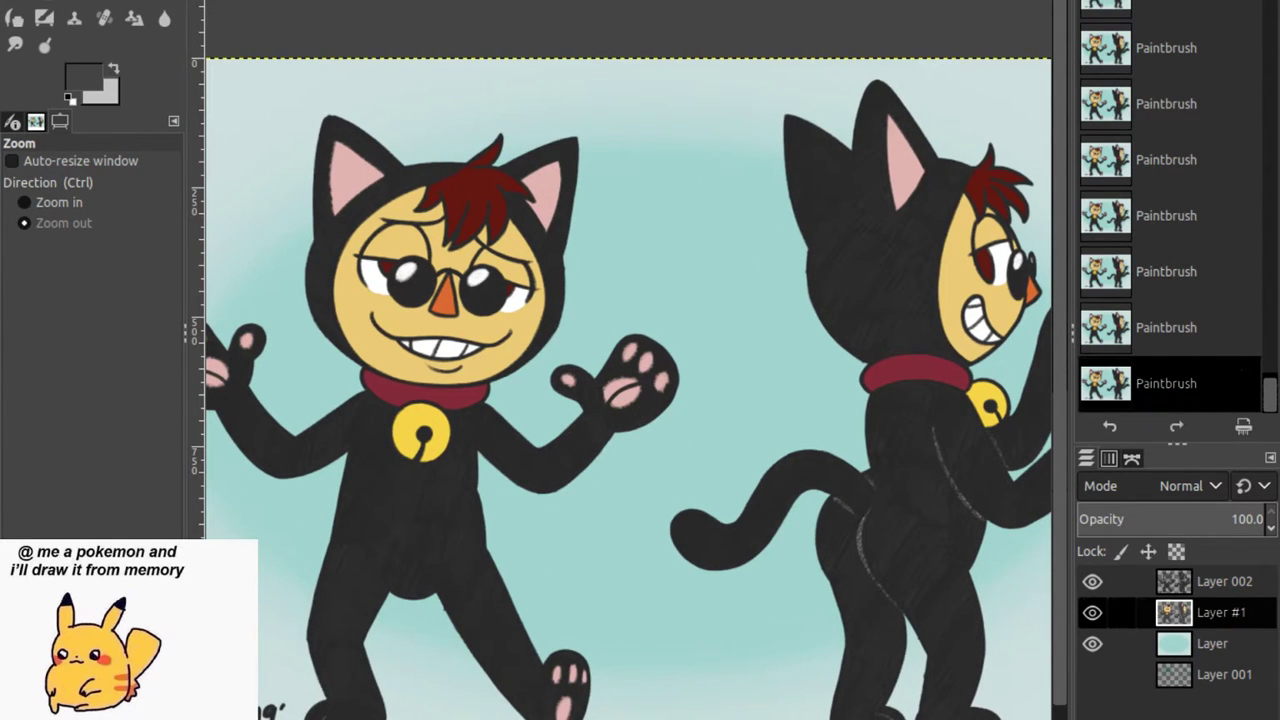
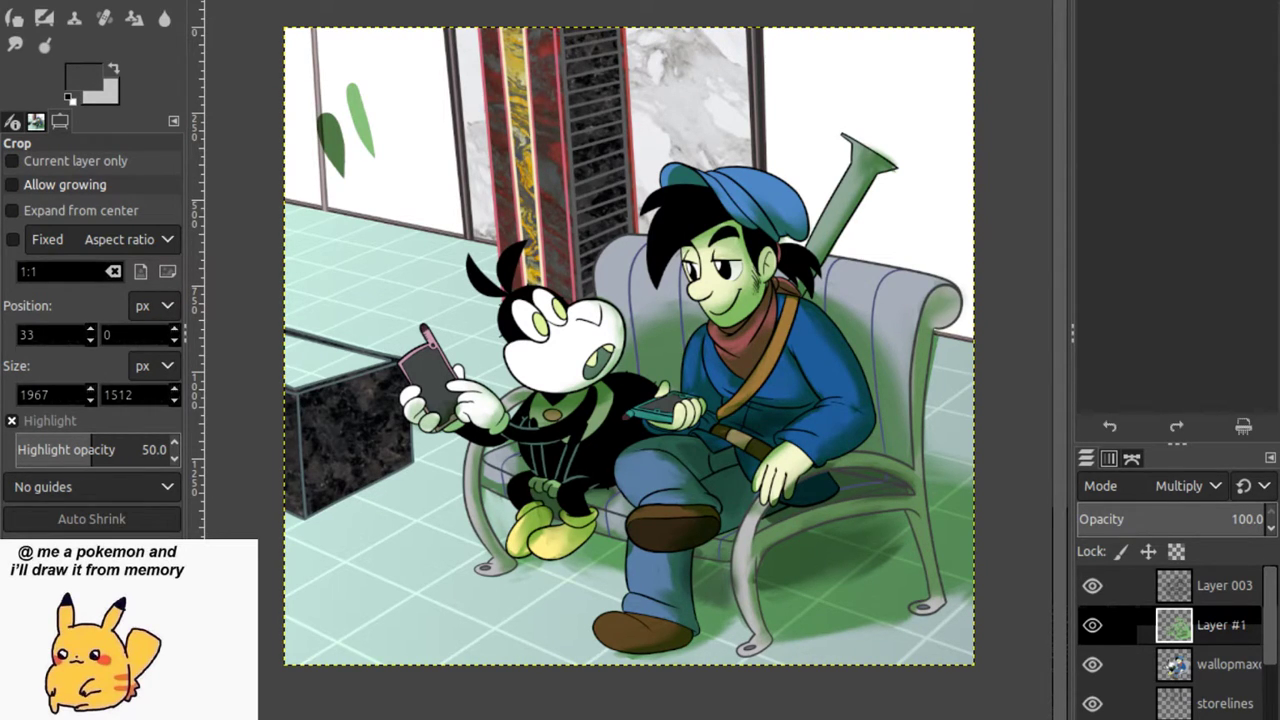
In the Pokémon sketch image, hide the current sketch layer and add a new layer ready for painting in turquoise.
key("z")
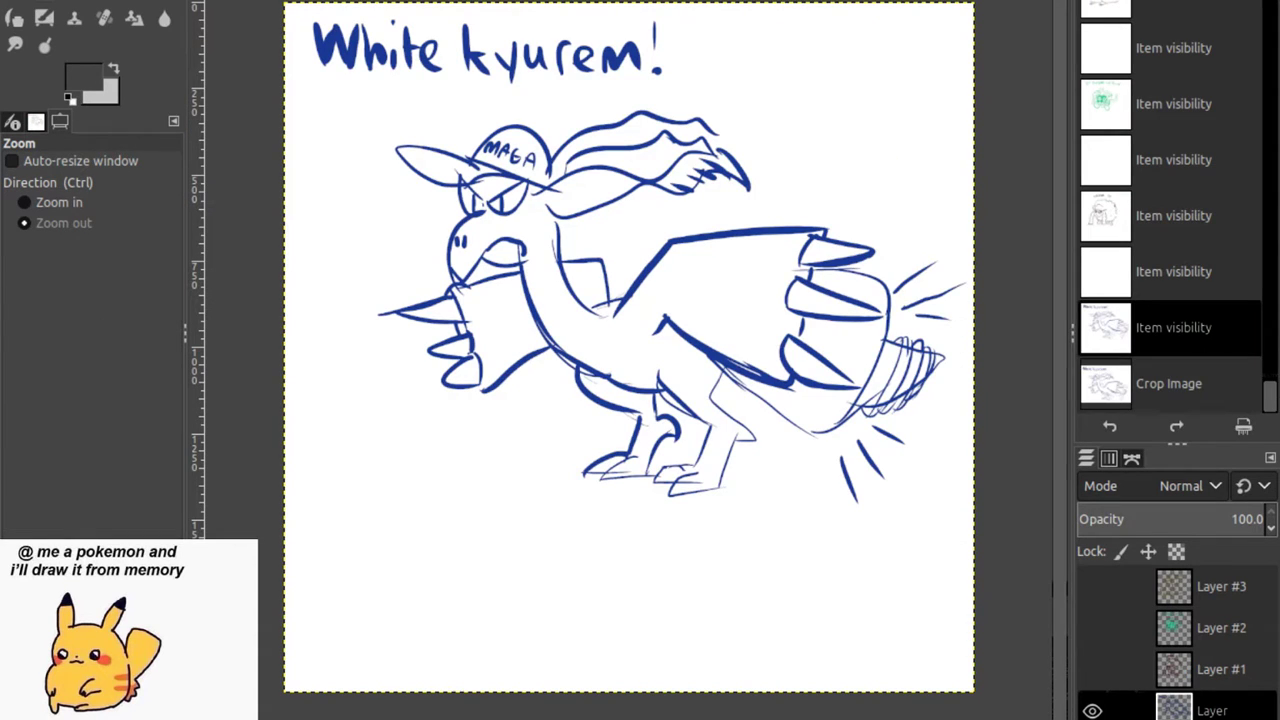
left_click(1092, 710)
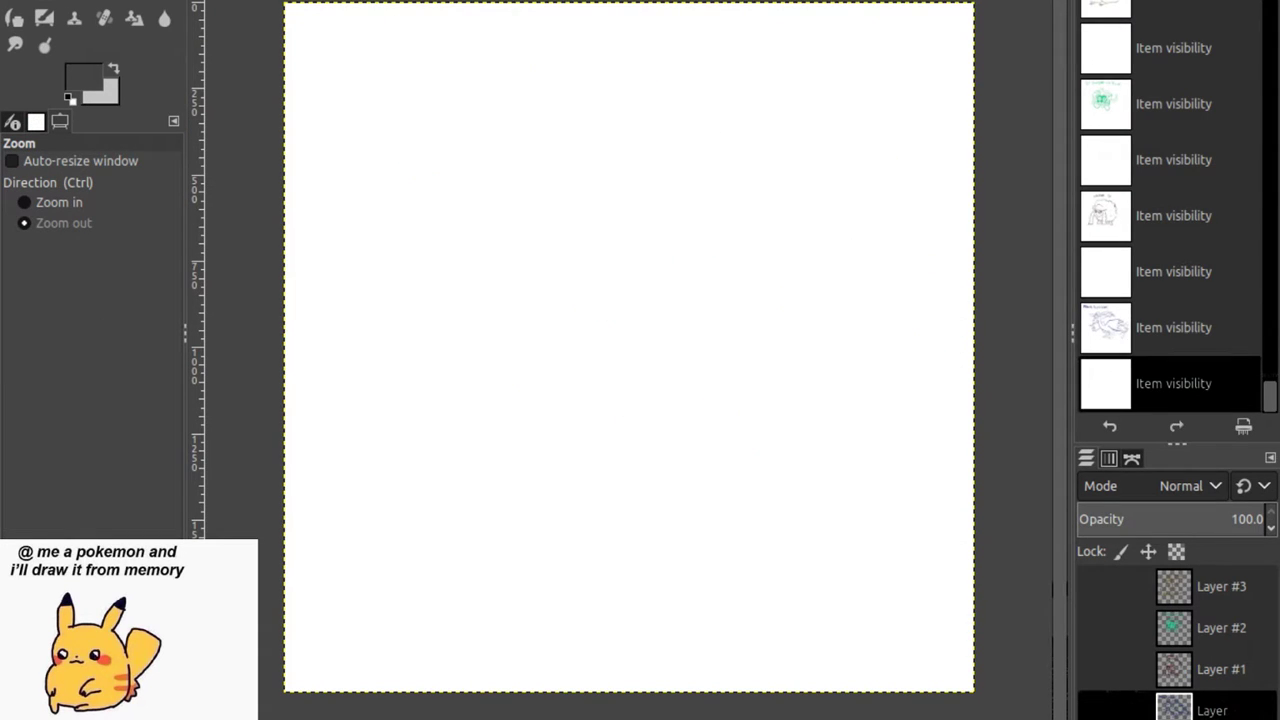
key("ctrl+shift+n")
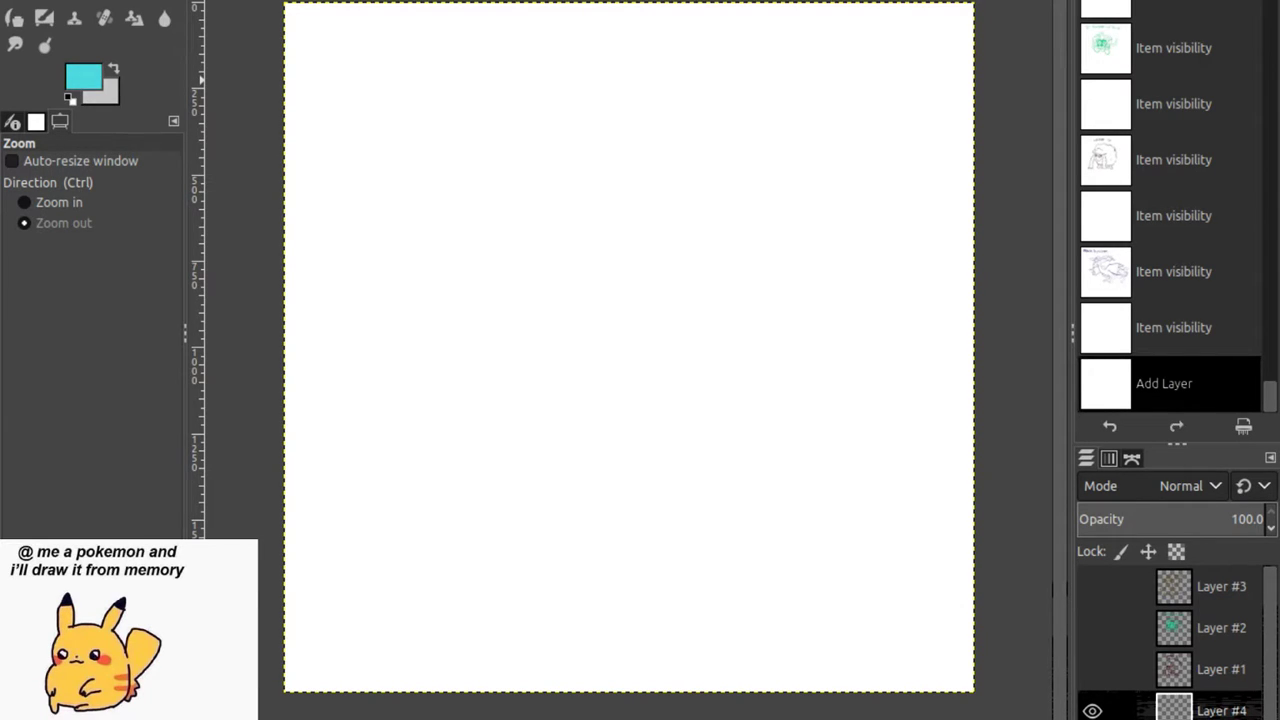
left_click(105, 2)
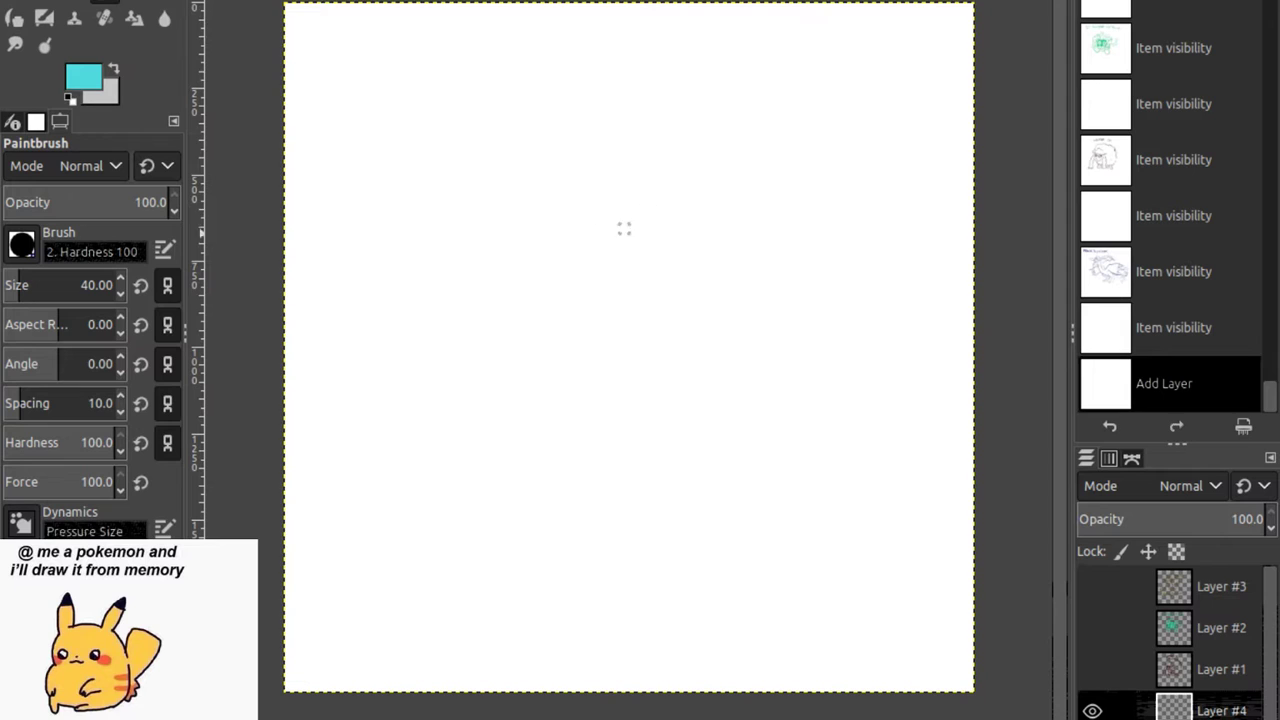
Paint a turquoise head outline with two large round ears, a long snout and a big rounded nose at its tip.
mouse_move(597, 141)
left_mouse_down()
mouse_move(604, 184)
mouse_move(590, 232)
left_mouse_up()
mouse_move(597, 187)
left_mouse_down()
mouse_move(688, 197)
mouse_move(674, 181)
mouse_move(664, 188)
mouse_move(741, 254)
mouse_move(707, 215)
mouse_move(692, 254)
left_mouse_up()
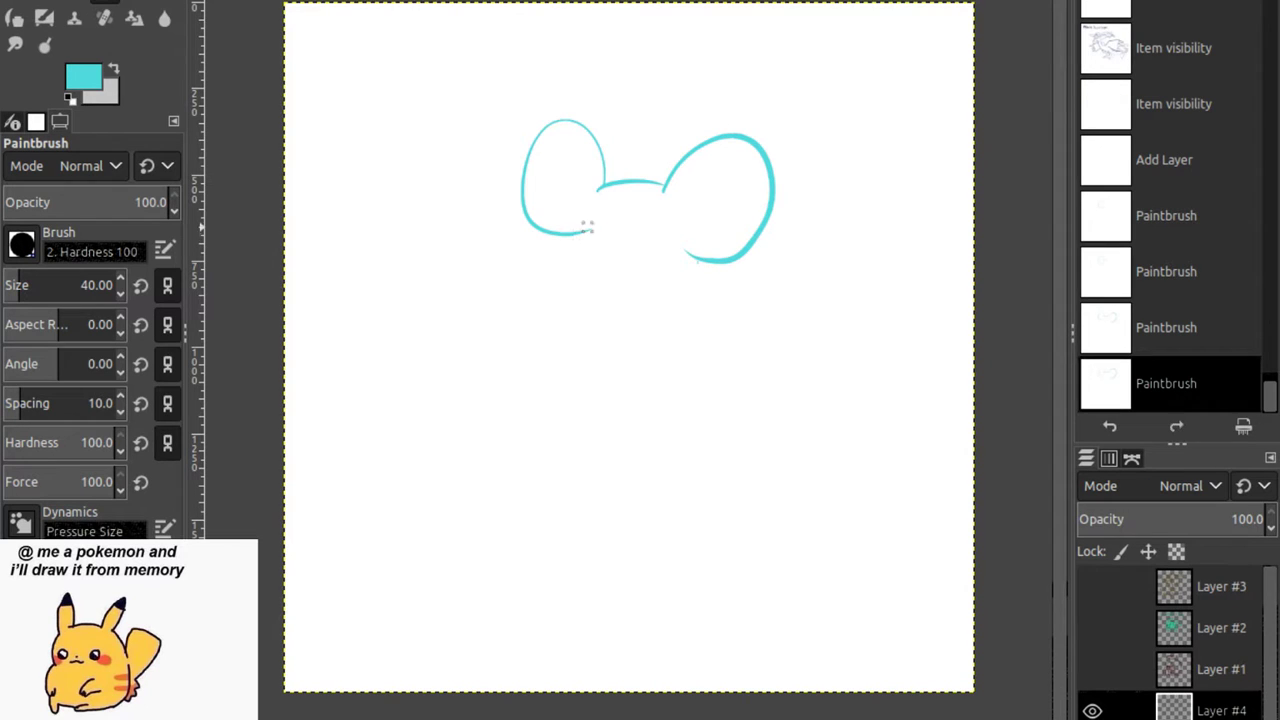
mouse_move(590, 230)
left_mouse_down()
mouse_move(763, 234)
mouse_move(713, 298)
left_mouse_up()
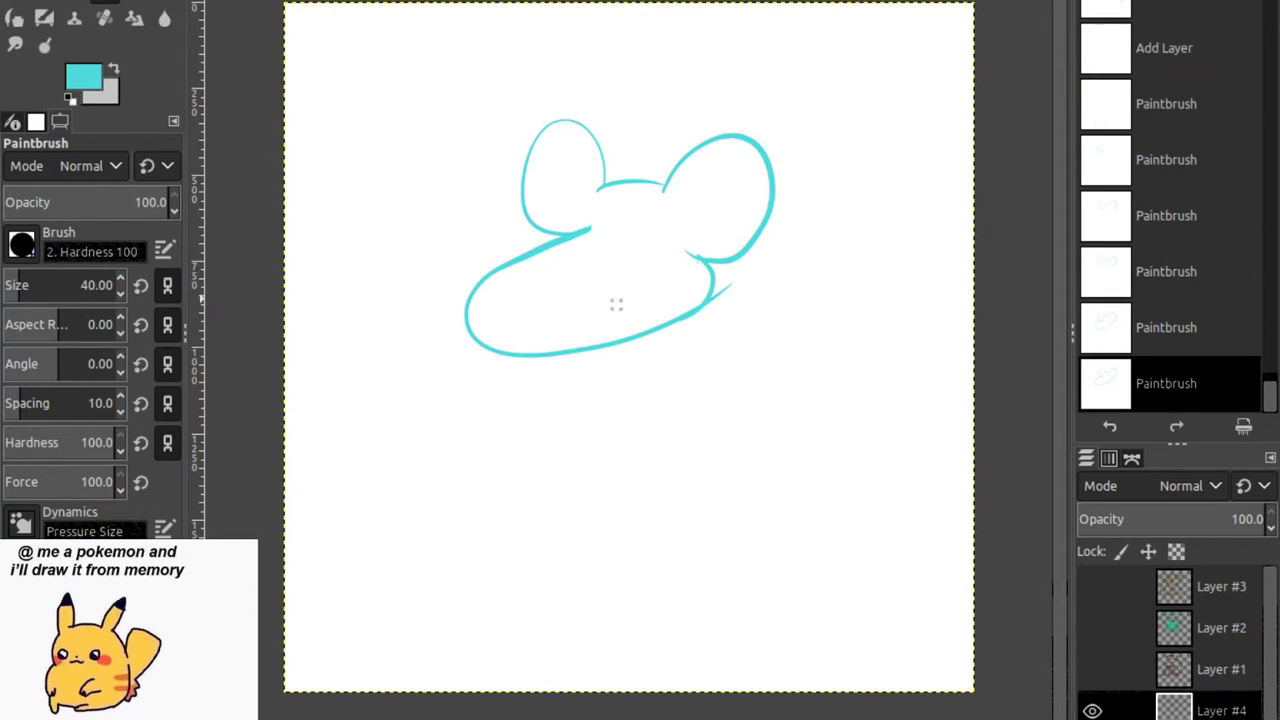
left_click_drag(519, 262, 533, 354)
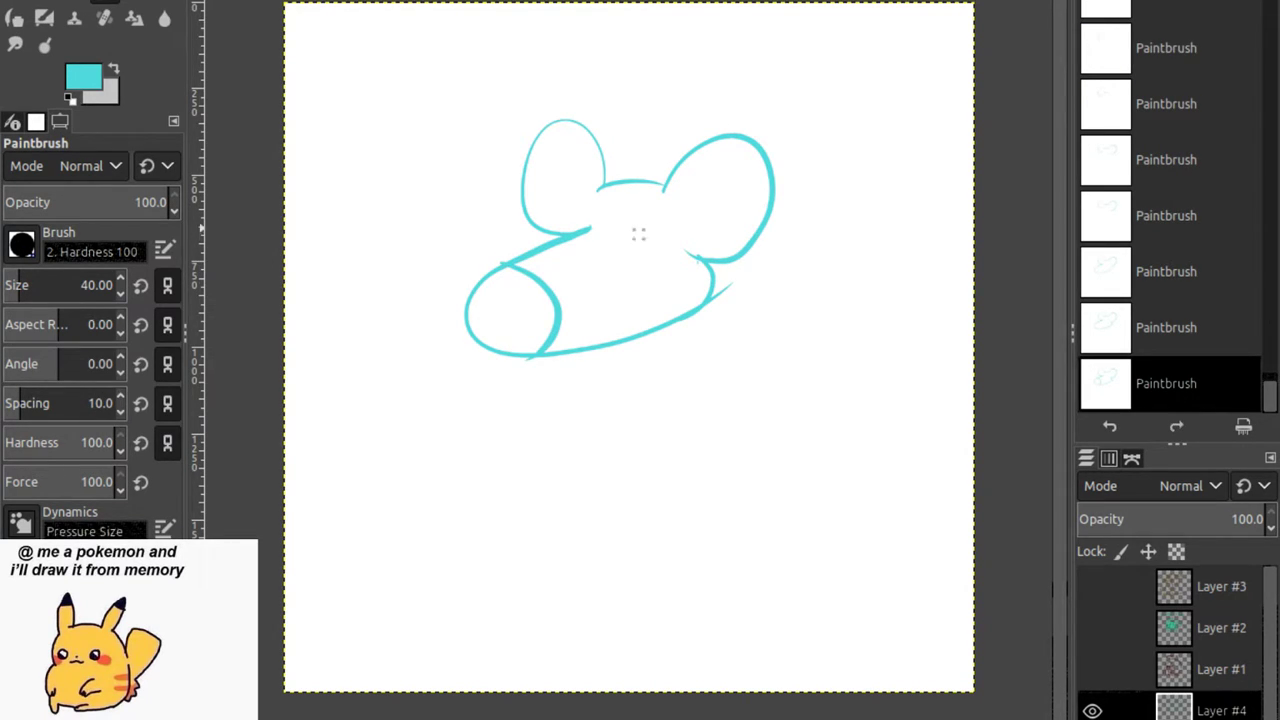
Paint two solid oval eyes on the upper face and add short slanted brows above them.
mouse_move(594, 208)
left_mouse_down()
mouse_move(602, 240)
mouse_move(591, 220)
mouse_move(572, 260)
mouse_move(584, 266)
mouse_move(591, 203)
mouse_move(593, 237)
left_mouse_up()
mouse_move(655, 208)
left_mouse_down()
mouse_move(646, 271)
mouse_move(649, 234)
mouse_move(652, 245)
left_mouse_up()
left_click_drag(568, 203, 678, 208)
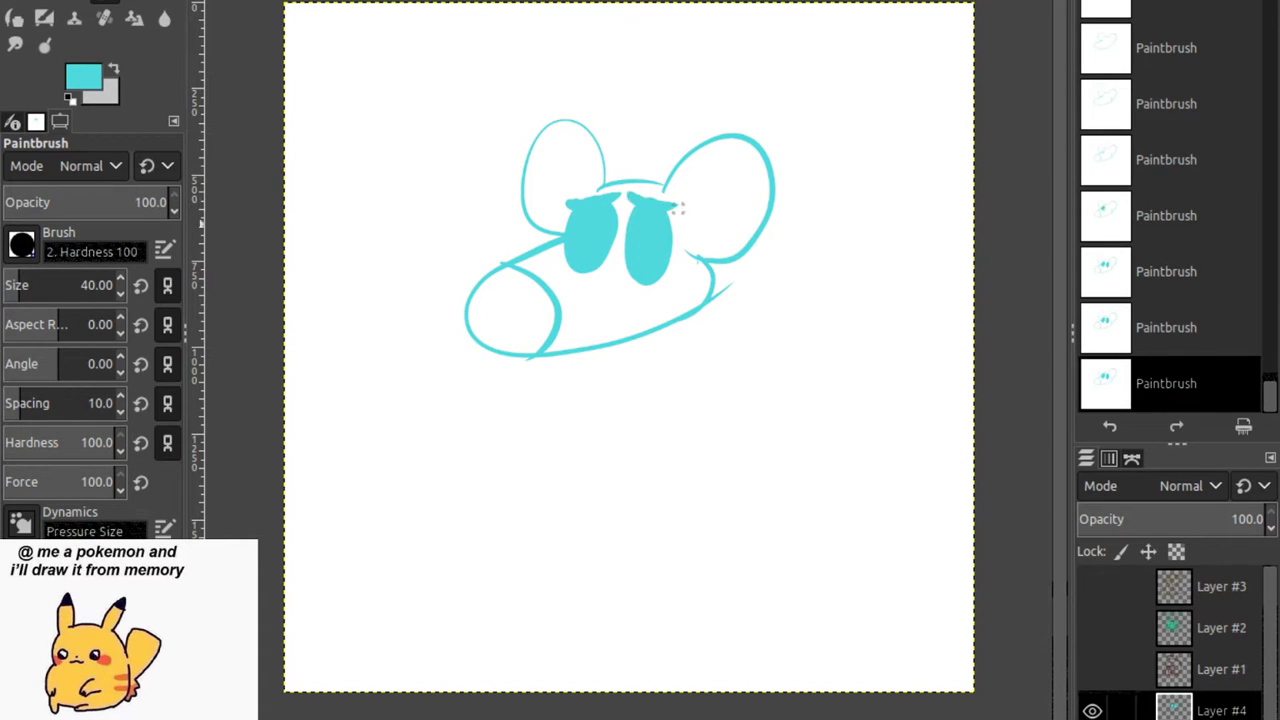
Paint a long drip hanging from the nose, undoing the first arm and body strokes beside it.
mouse_move(520, 358)
left_mouse_down()
mouse_move(513, 442)
mouse_move(535, 361)
mouse_move(573, 389)
mouse_move(636, 356)
mouse_move(642, 450)
left_mouse_up()
key("ctrl+z")
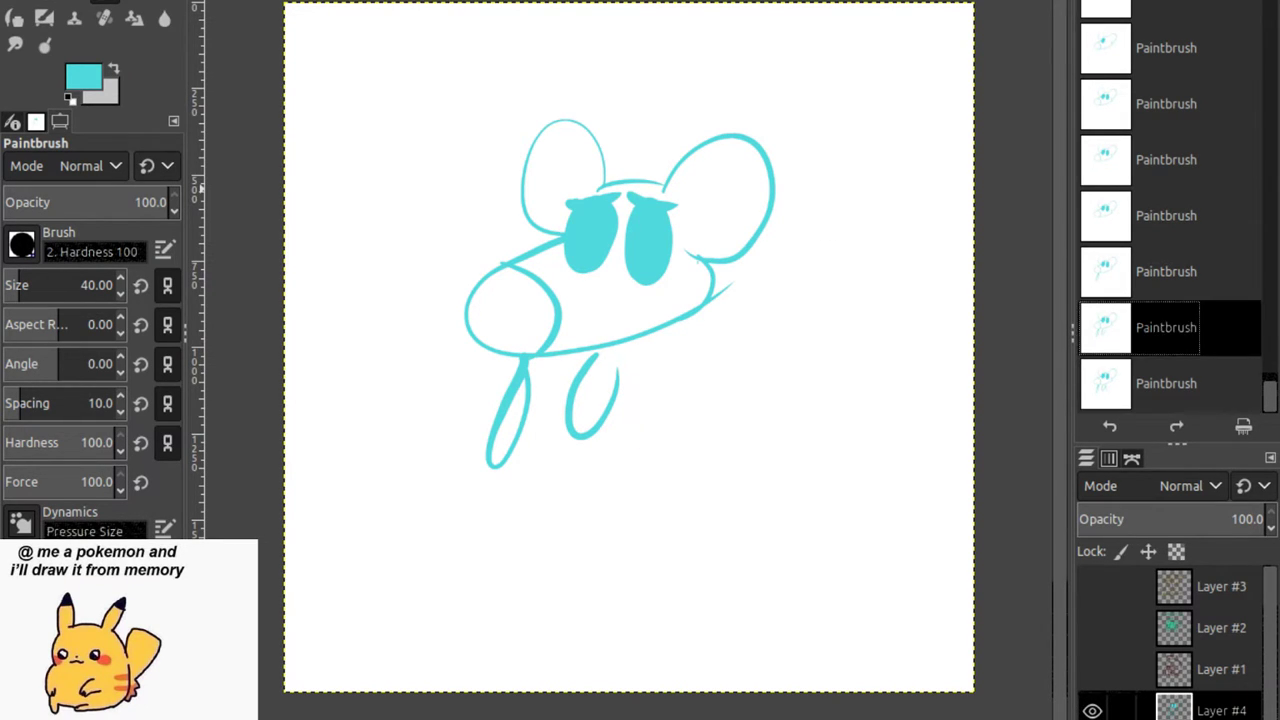
left_click_drag(618, 350, 665, 504)
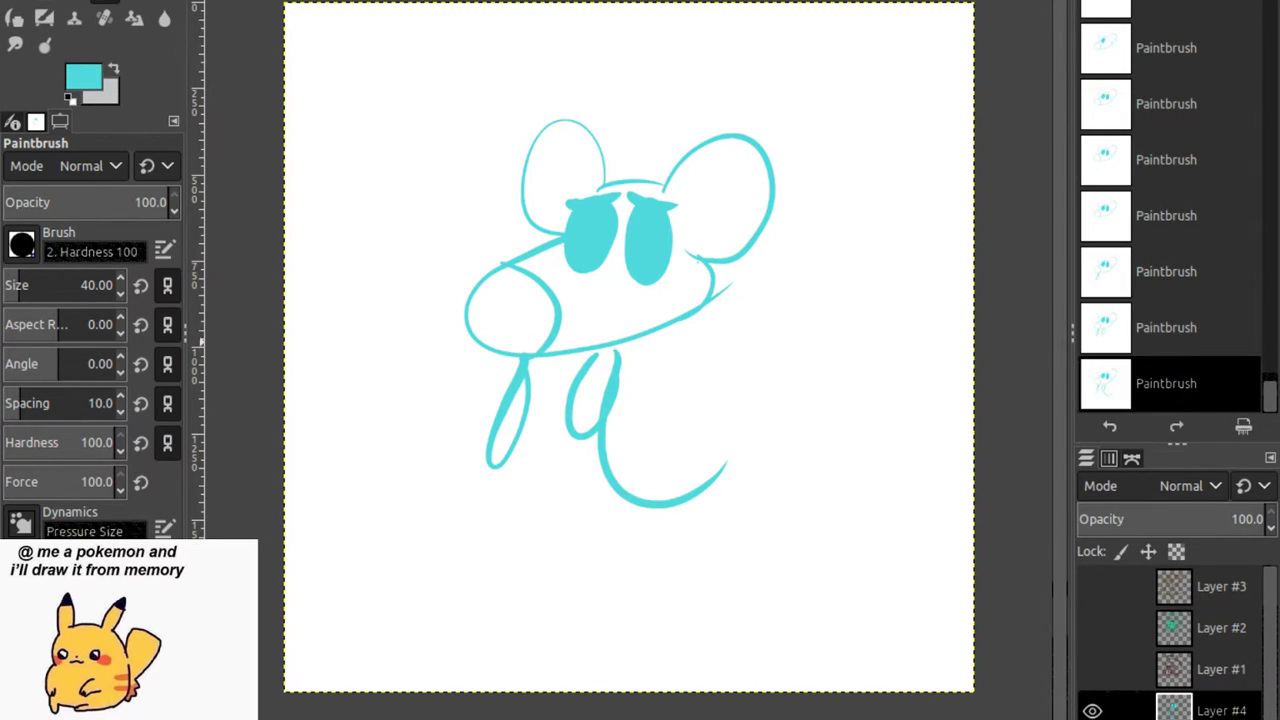
key("ctrl+z")
key("ctrl+z")
key("ctrl+z")
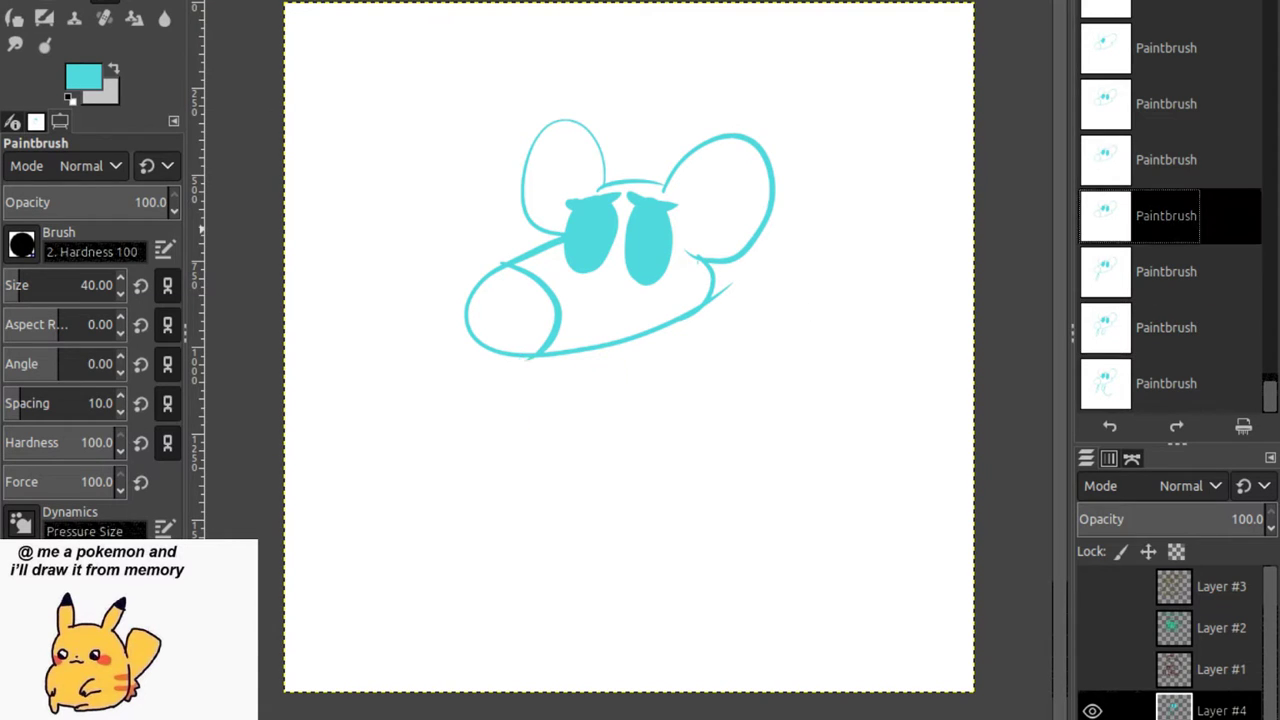
key("ctrl+y")
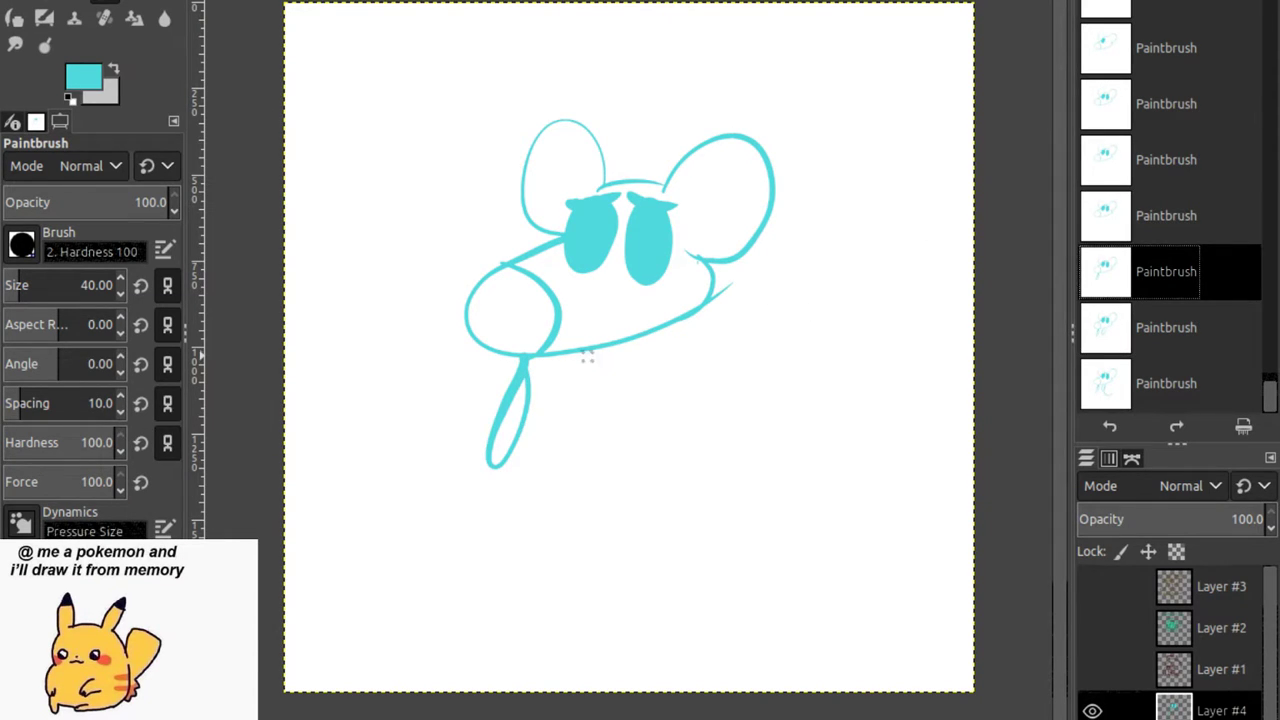
Paint the rounded body outline beneath the head and add the outer arm line running down from the cheek.
left_click_drag(608, 354, 716, 462)
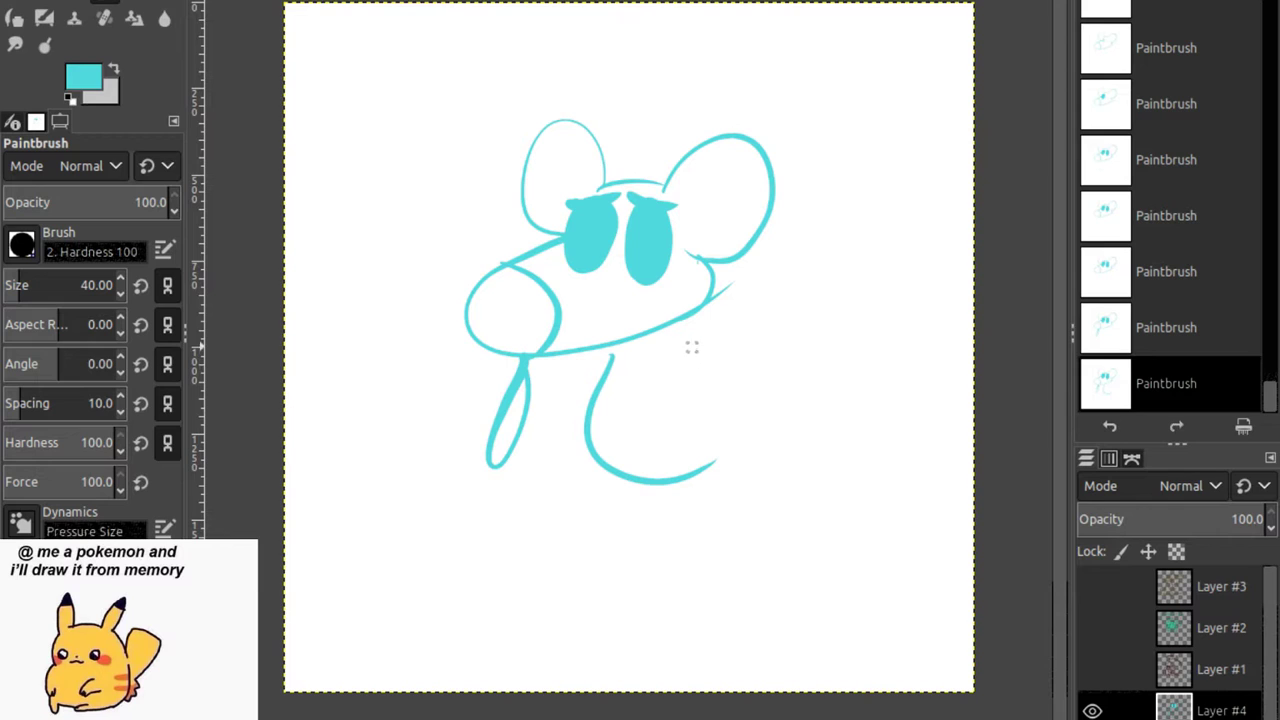
left_click_drag(672, 334, 700, 470)
left_click_drag(688, 316, 716, 432)
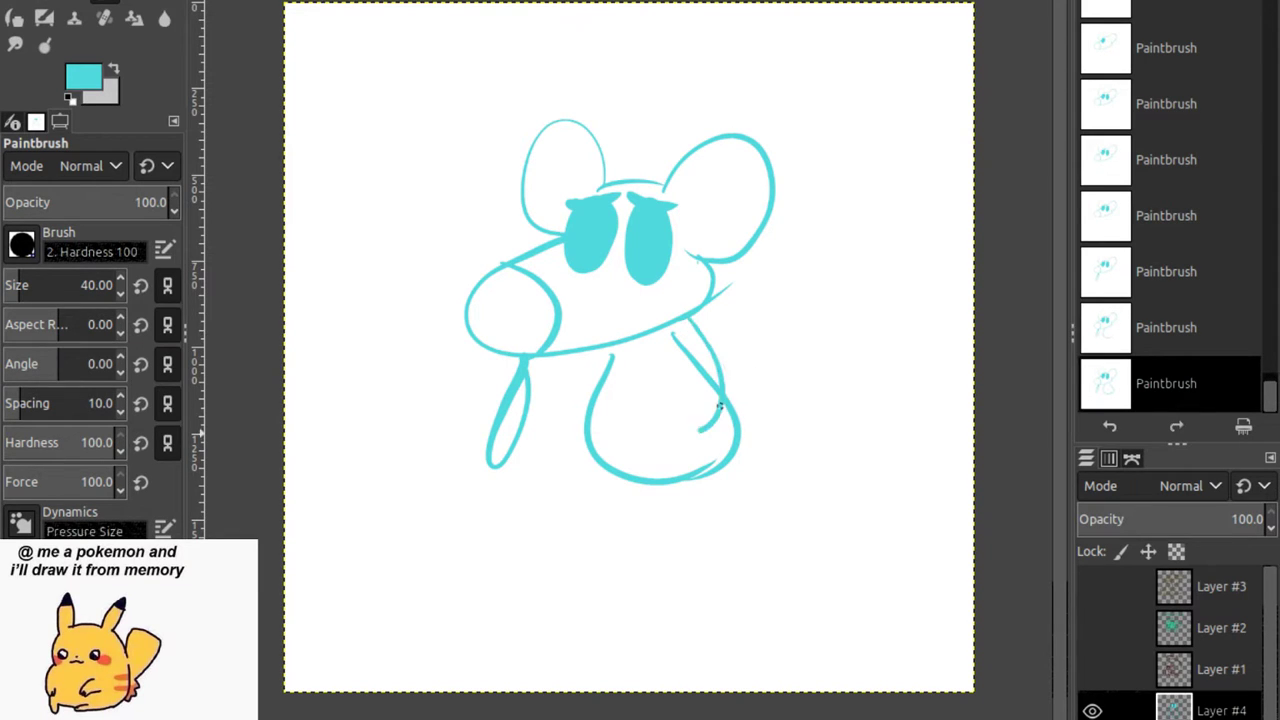
Paint both rounded arms meeting on the chest, undoing the first arm stroke.
left_click_drag(640, 364, 718, 420)
key("ctrl+z")
mouse_move(688, 318)
left_mouse_down()
mouse_move(722, 380)
mouse_move(626, 368)
mouse_move(656, 398)
left_mouse_up()
left_click_drag(588, 356, 628, 388)
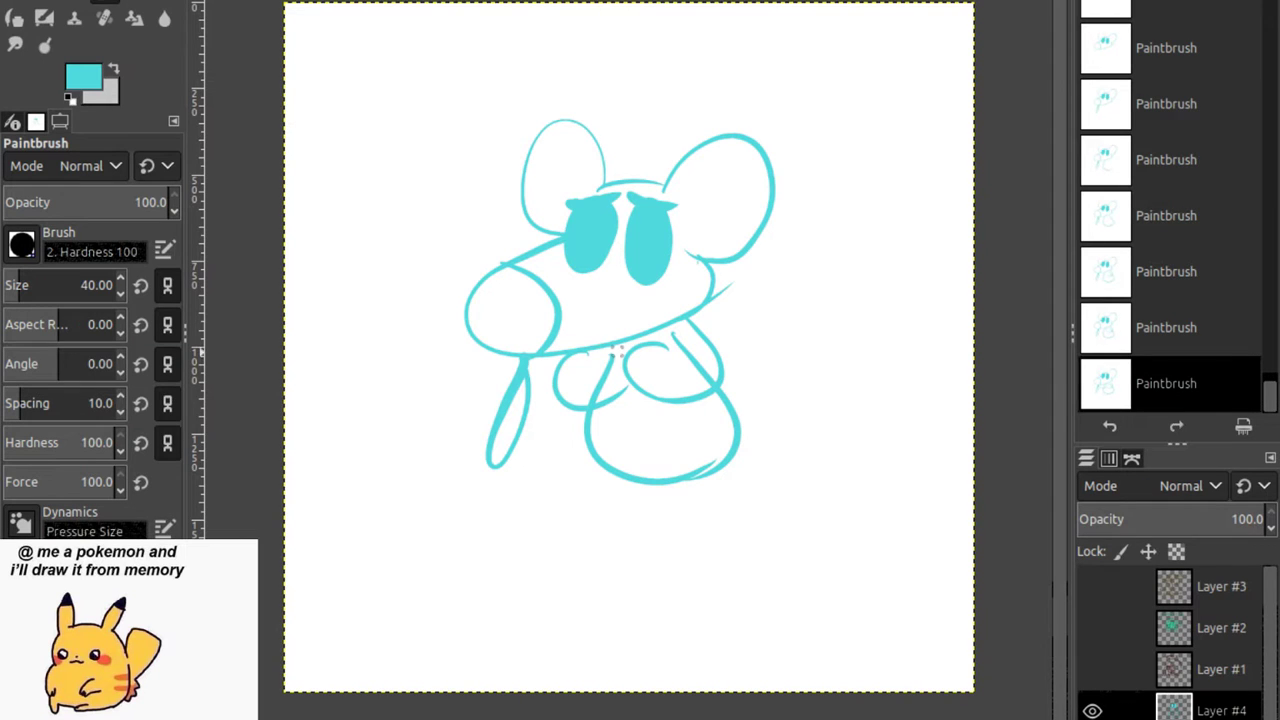
mouse_move(592, 348)
left_mouse_down()
mouse_move(612, 396)
mouse_move(593, 391)
mouse_move(599, 361)
mouse_move(586, 380)
mouse_move(614, 384)
left_mouse_up()
Erase the body lines overlapping the arms and paint short finger lines on both paws.
key("shift+e")
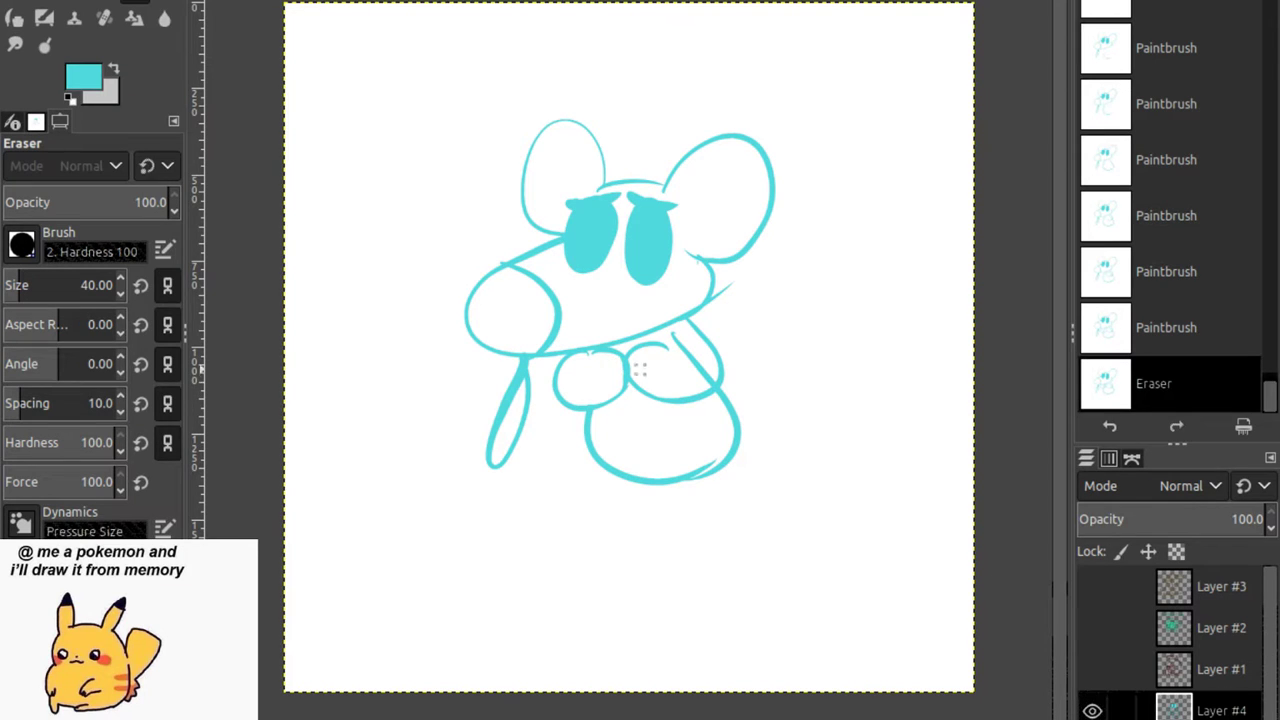
mouse_move(702, 362)
left_mouse_down()
mouse_move(700, 380)
mouse_move(668, 335)
mouse_move(612, 398)
mouse_move(578, 404)
left_mouse_up()
key("p")
key("ctrl+z")
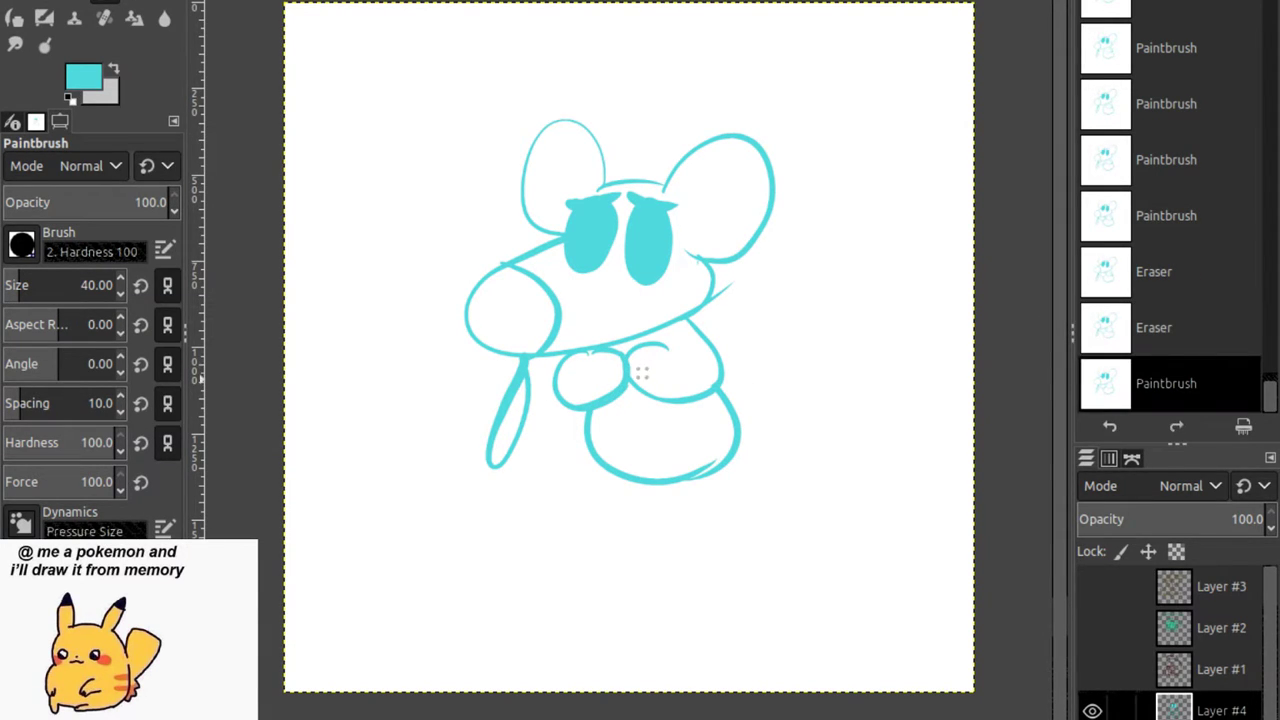
mouse_move(628, 366)
left_mouse_down()
mouse_move(634, 356)
mouse_move(564, 372)
mouse_move(606, 390)
mouse_move(666, 346)
left_mouse_up()
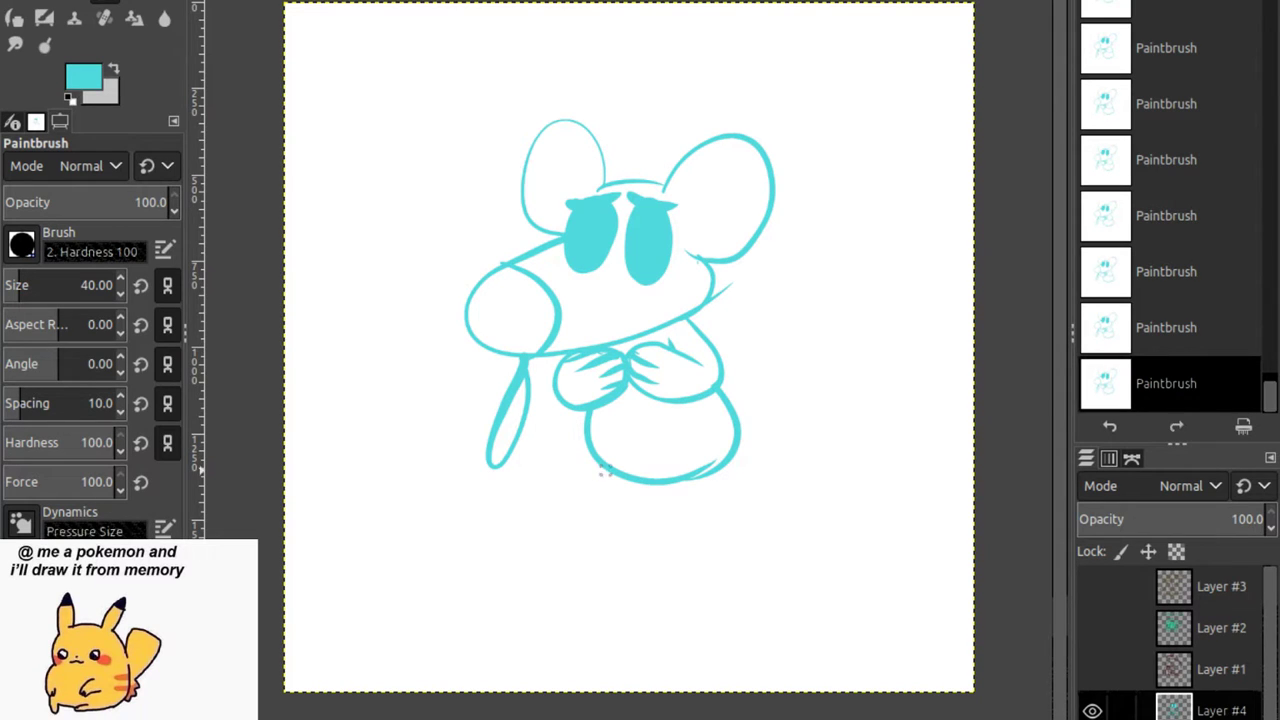
Paint two flat oval feet with toe lines below the body, undoing and redrawing the right-hand foot until it looks rounded.
left_click_drag(604, 469, 650, 468)
mouse_move(743, 457)
left_mouse_down()
mouse_move(663, 468)
mouse_move(792, 456)
mouse_move(788, 477)
left_mouse_up()
key("ctrl+z")
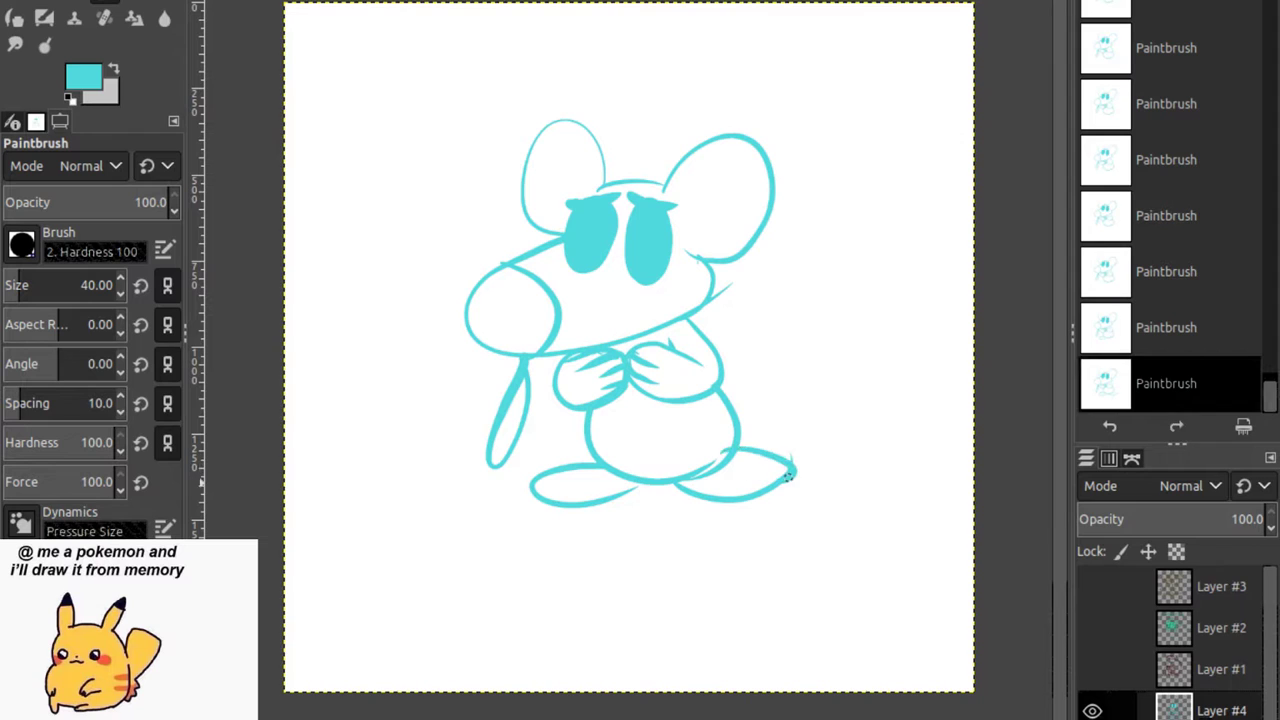
key("ctrl+z")
key("ctrl+z")
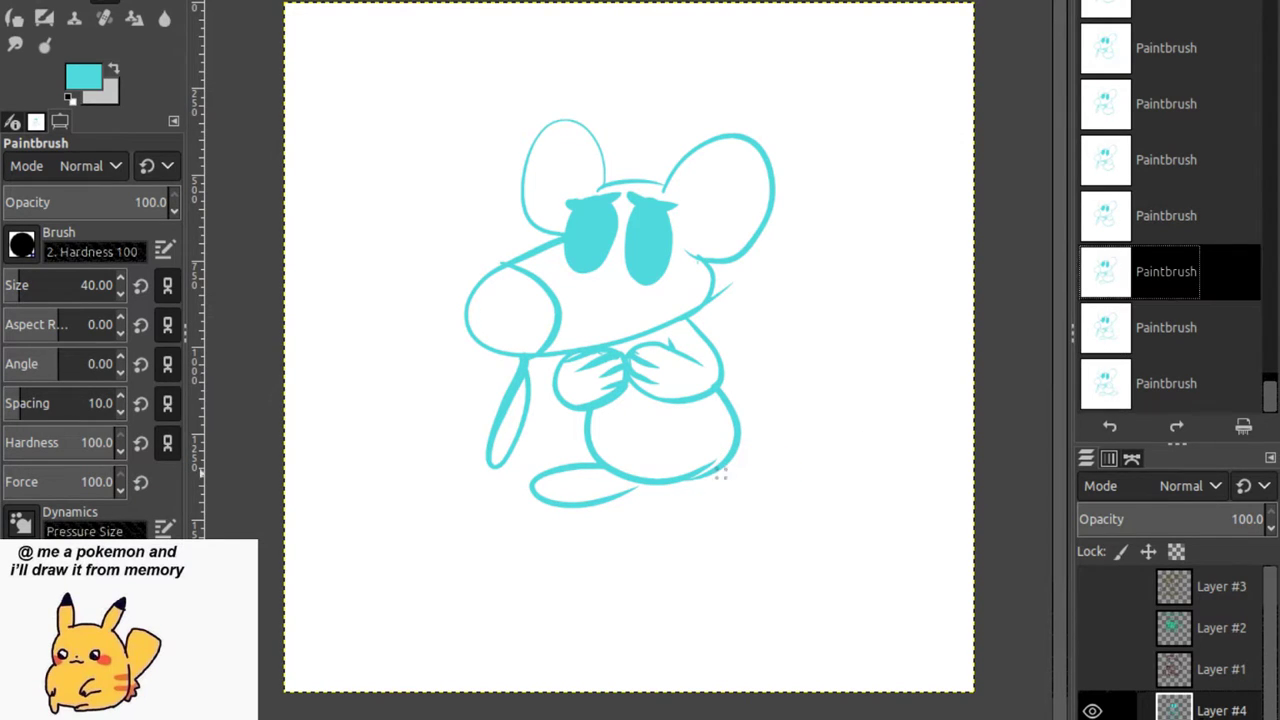
mouse_move(676, 494)
left_mouse_down()
mouse_move(776, 476)
mouse_move(743, 481)
mouse_move(770, 488)
mouse_move(737, 485)
mouse_move(752, 496)
mouse_move(741, 467)
mouse_move(769, 482)
left_mouse_up()
key("ctrl+z")
mouse_move(570, 503)
left_mouse_down()
mouse_move(596, 480)
mouse_move(545, 497)
left_mouse_up()
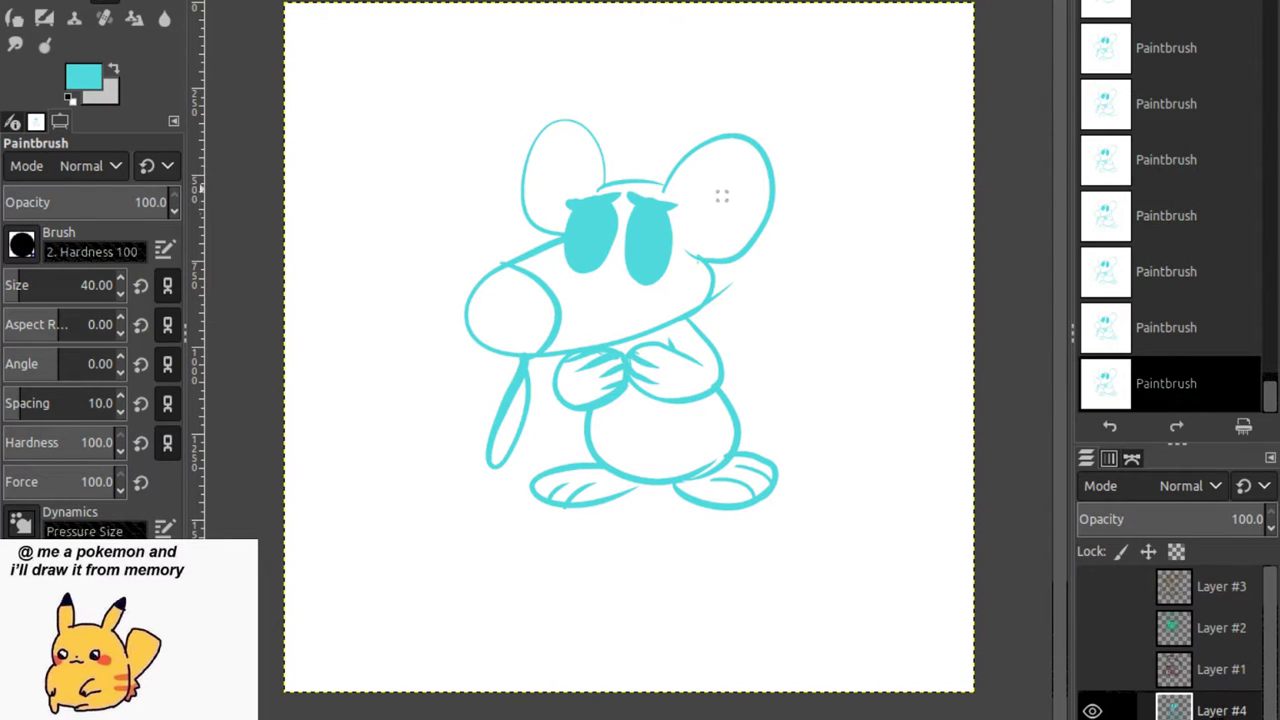
Erase a large upper and a small lower oval highlight in each of the two filled eyes.
key("shift+e")
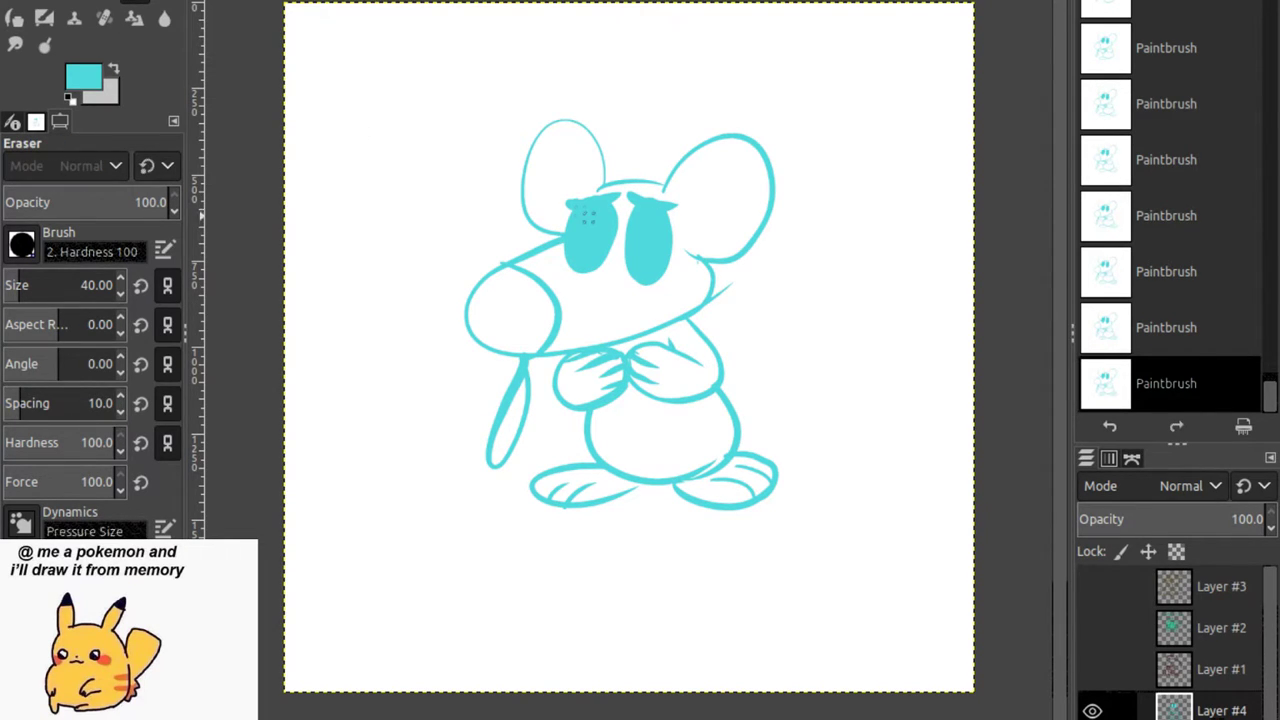
left_click(582, 224)
left_click_drag(582, 224, 652, 224)
left_click(652, 224)
left_click(656, 265)
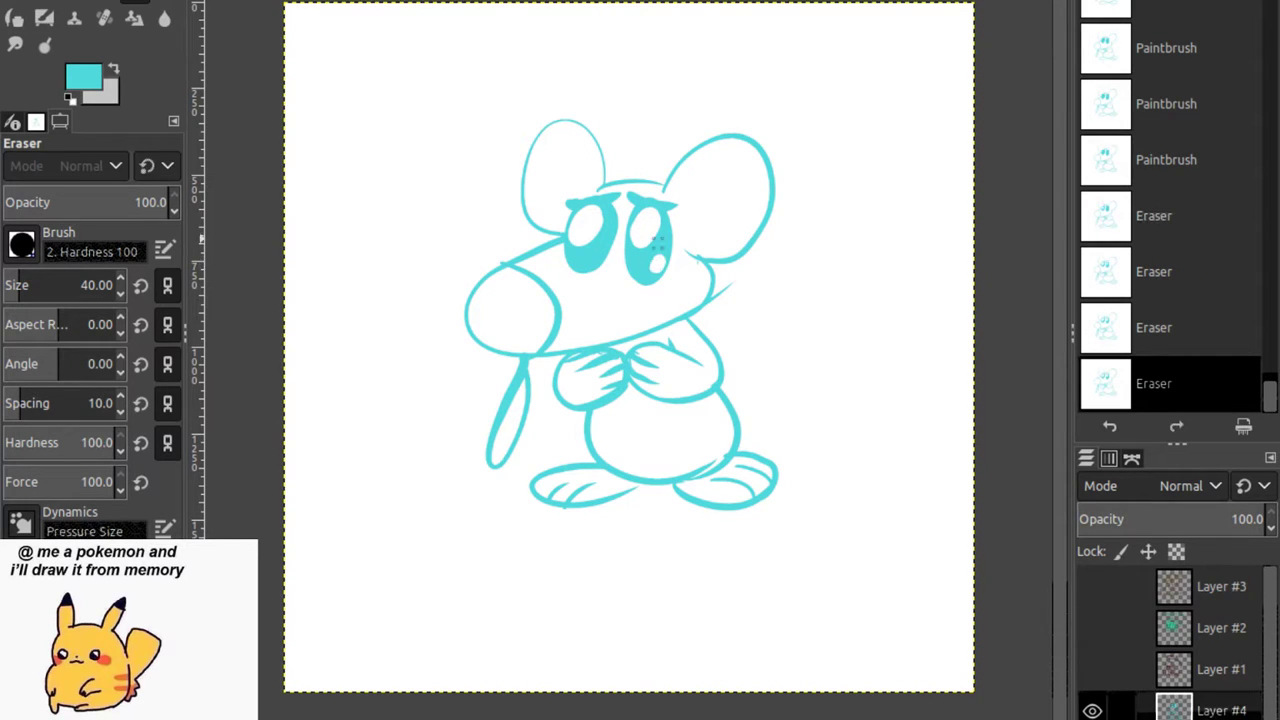
left_click(596, 254)
left_click(661, 226)
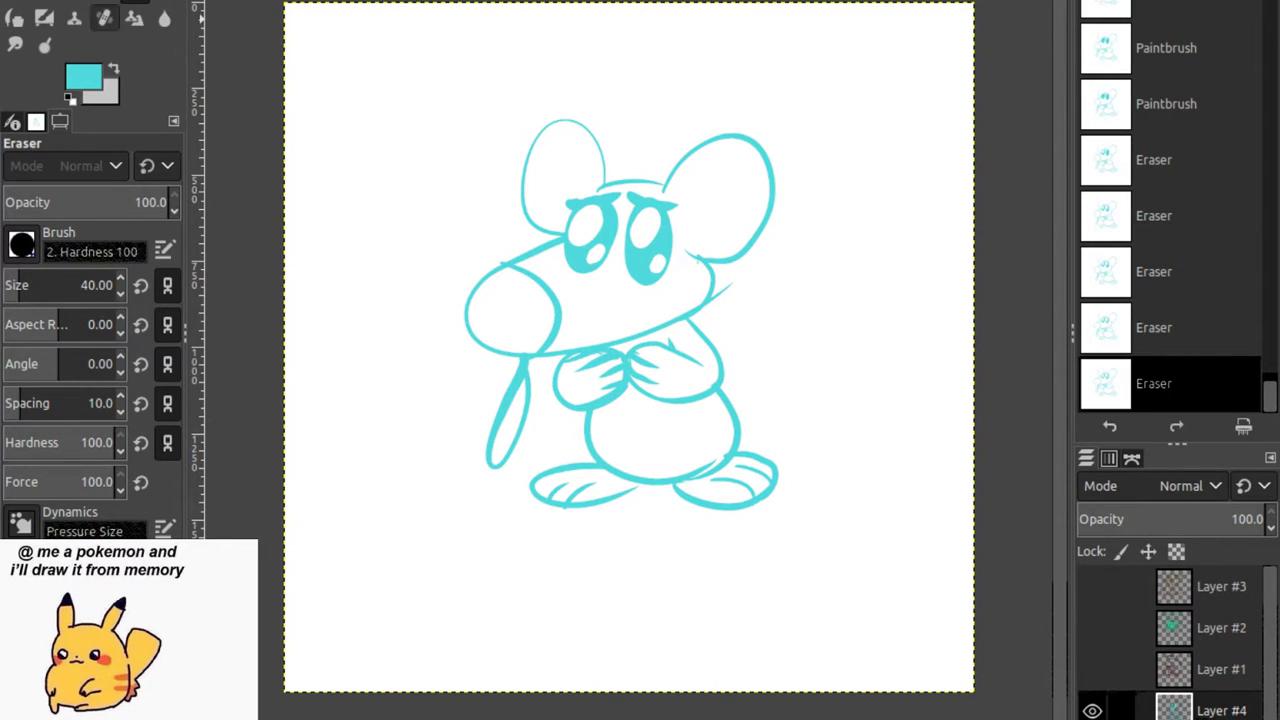
Paint inner-ear curves in both ears, redoing the right-hand one, and erase the stray line end behind the cheek.
key("p")
left_click_drag(594, 188, 576, 204)
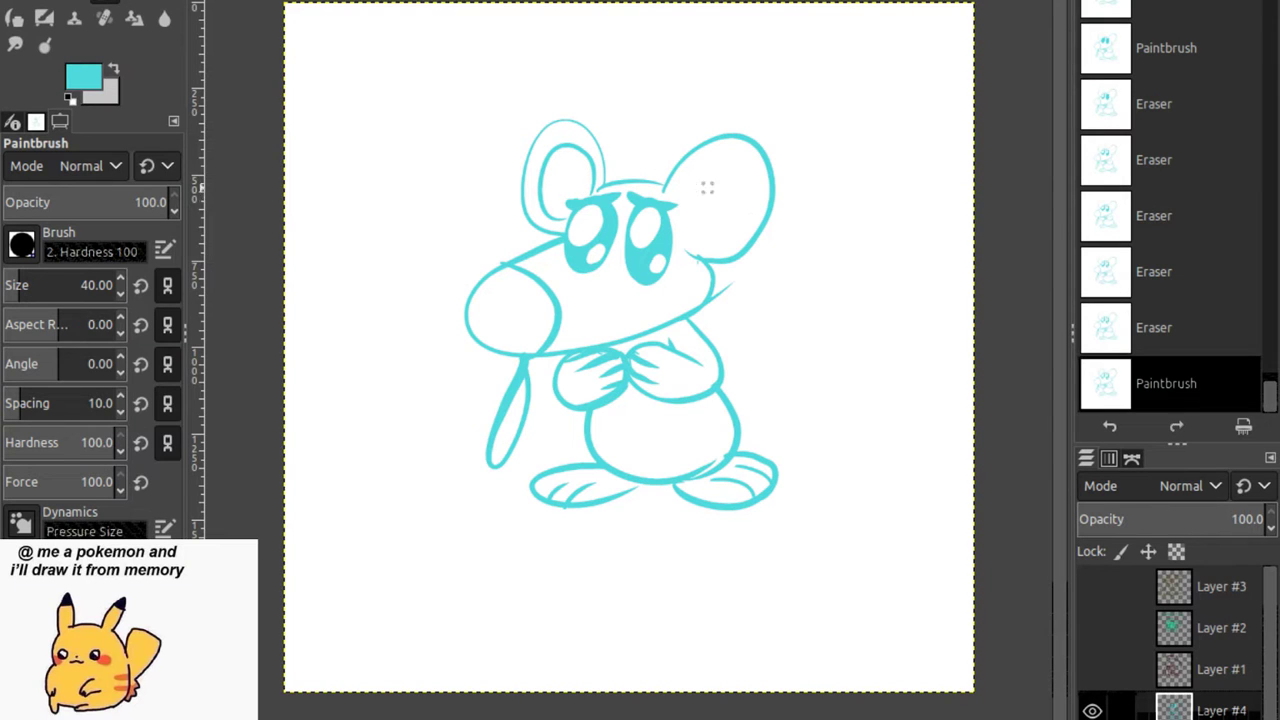
left_click_drag(680, 188, 703, 254)
left_click(1166, 327)
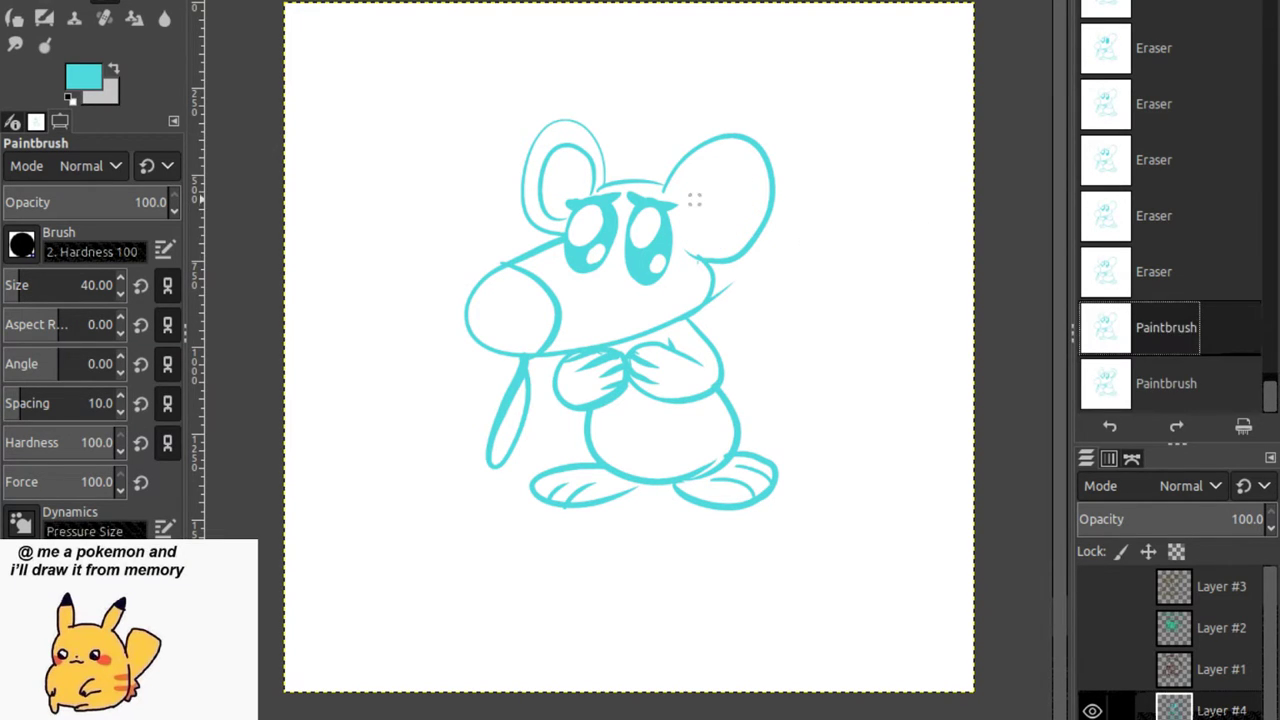
left_click_drag(691, 197, 742, 228)
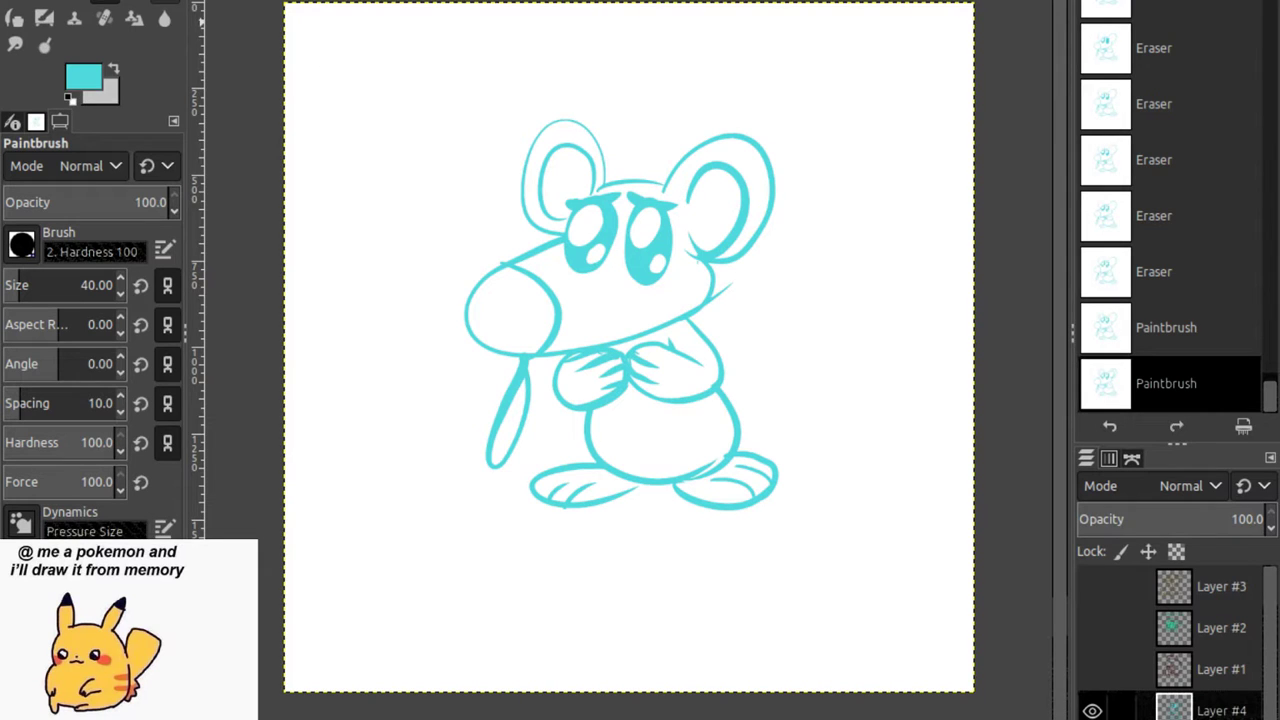
key("shift+e")
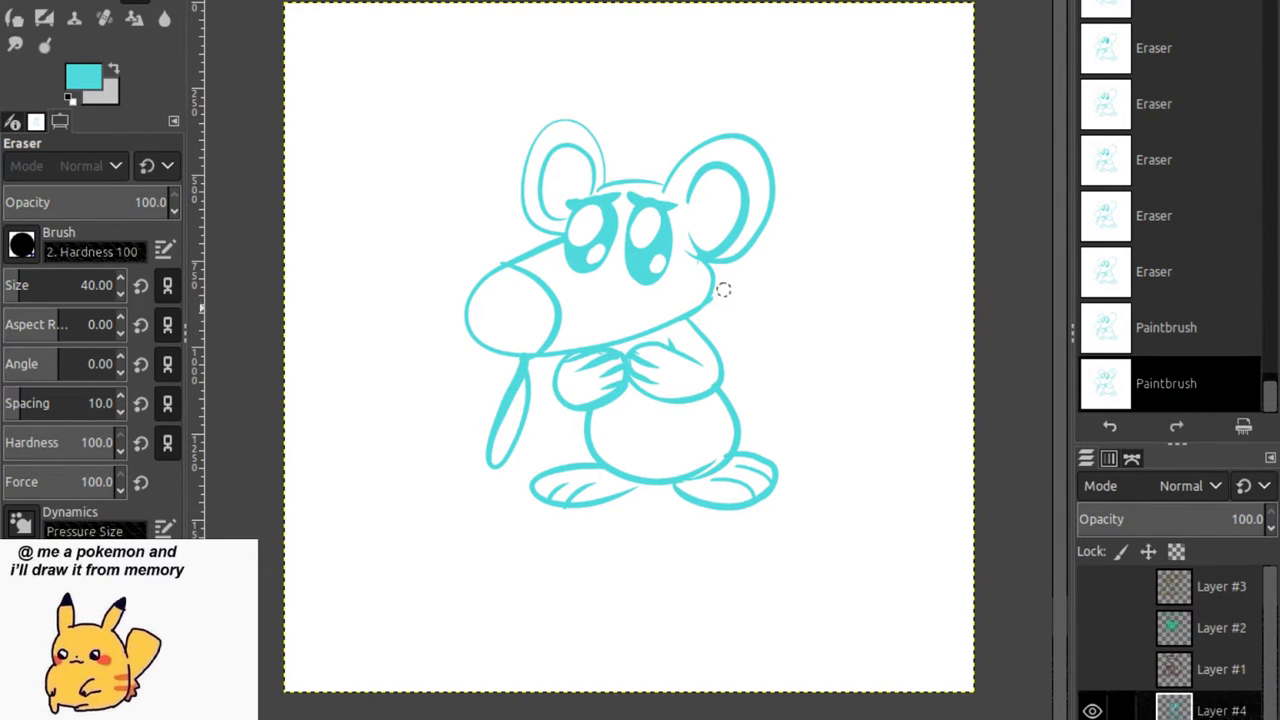
left_click_drag(723, 289, 732, 311)
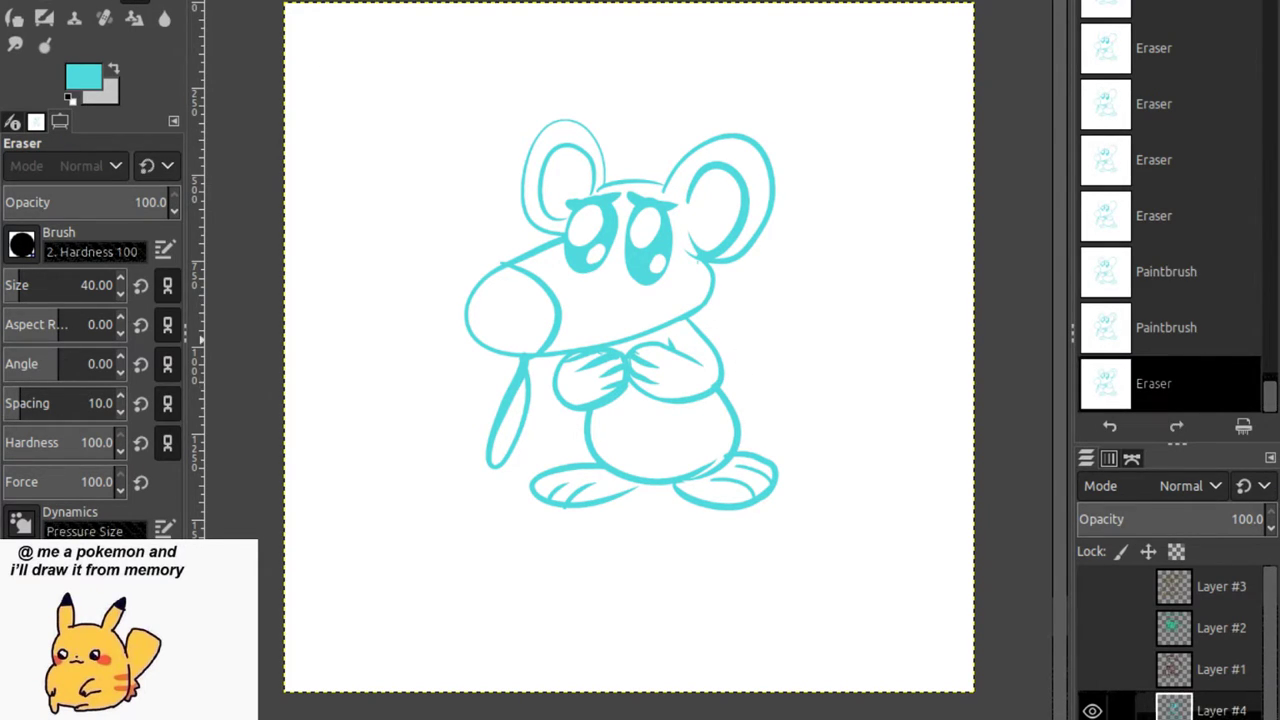
Hand-letter the caption "Cubchoo" in turquoise above the character's head.
key("p")
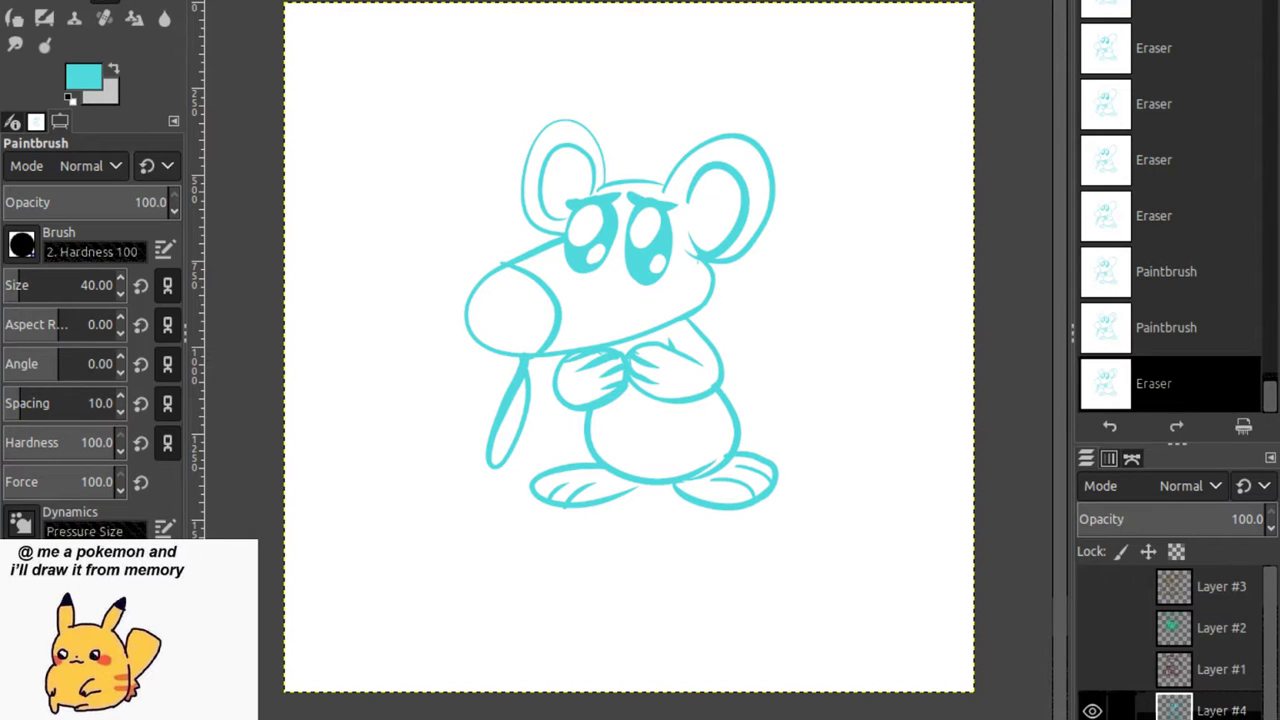
mouse_move(462, 25)
left_mouse_down()
mouse_move(478, 84)
mouse_move(517, 73)
left_mouse_up()
mouse_move(524, 28)
left_mouse_down()
mouse_move(531, 64)
mouse_move(578, 64)
left_mouse_up()
left_click_drag(602, 27, 617, 67)
left_click_drag(633, 47, 657, 41)
Hide the Cubchoo layer and, on a new layer, paint a tall purple arch for the next character's head and back.
left_click(1092, 710)
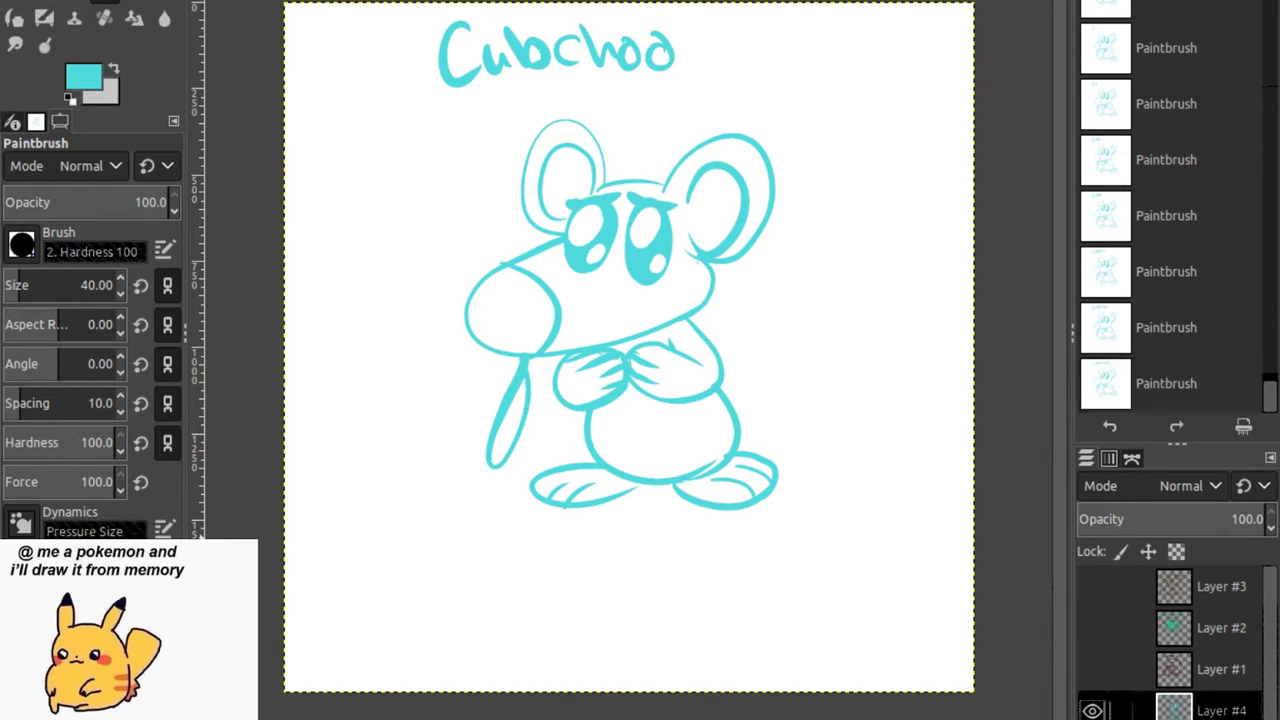
key("ctrl+shift+n")
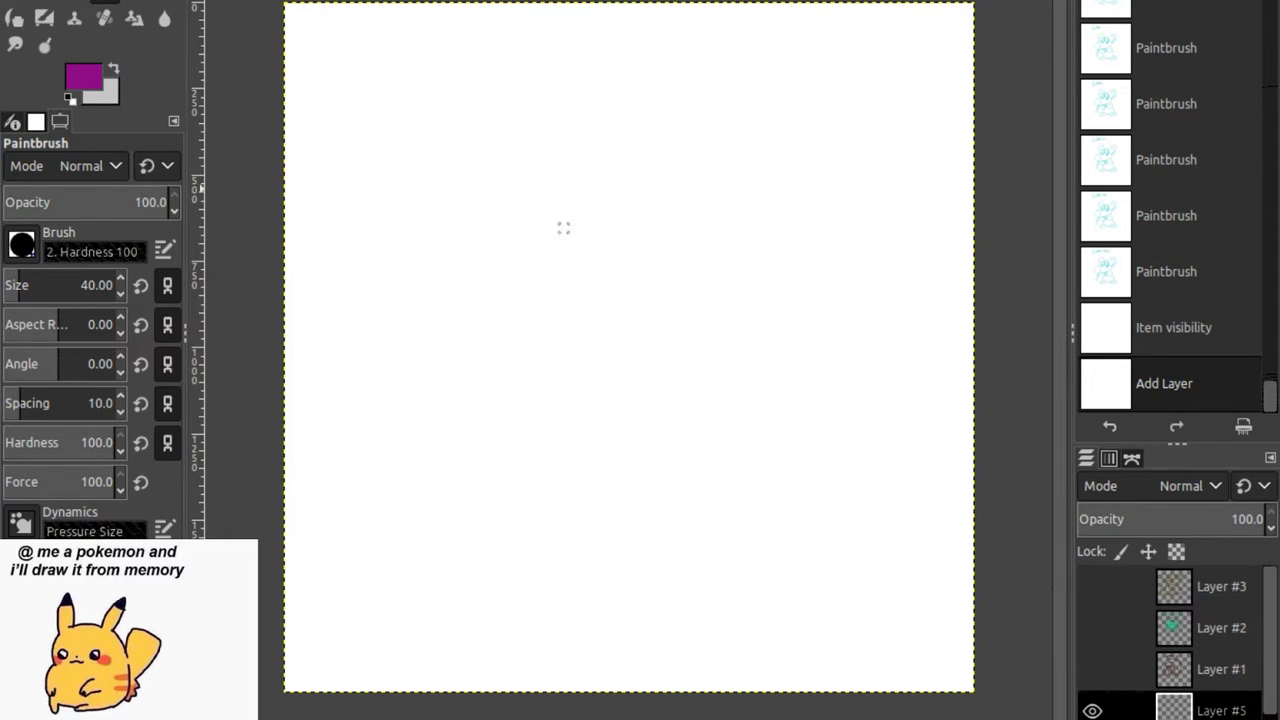
mouse_move(500, 190)
left_mouse_down()
mouse_move(509, 146)
mouse_move(717, 309)
mouse_move(717, 340)
left_mouse_up()
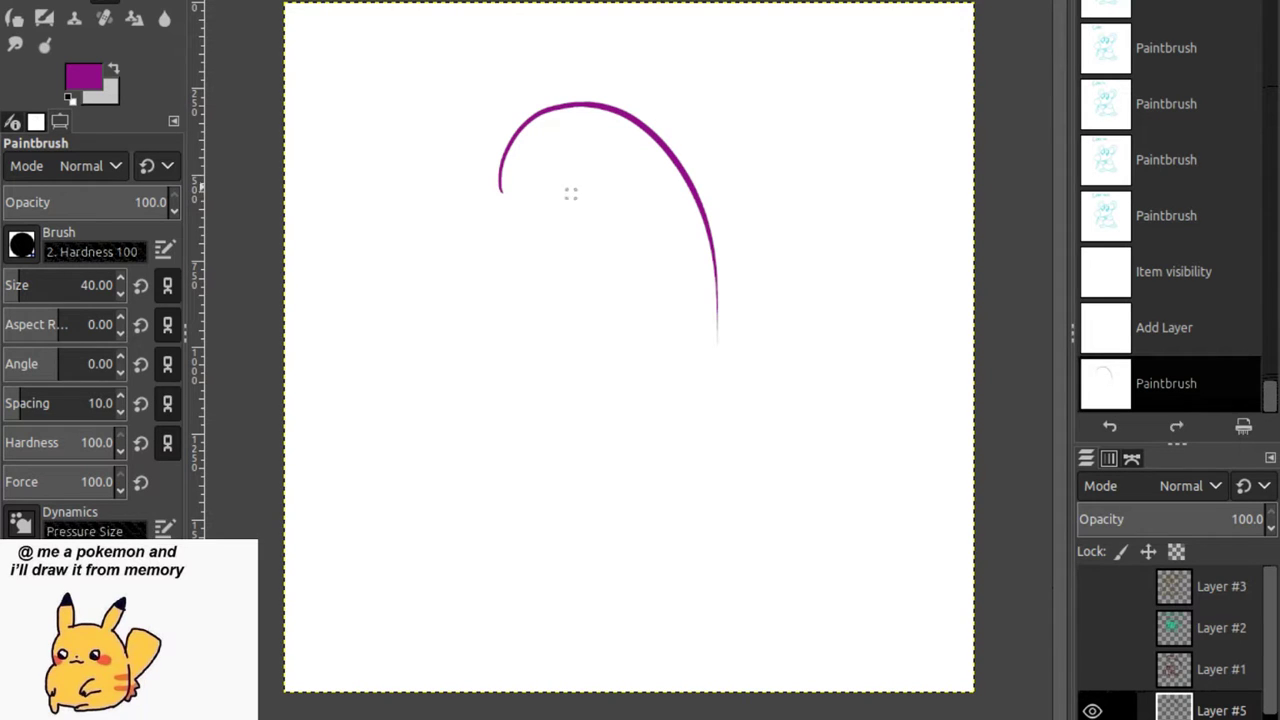
Paint two narrow oval eyes inside the arch and a feathered, wing-like ear on each side of the head.
left_click_drag(542, 176, 542, 219)
left_click_drag(543, 173, 543, 218)
mouse_move(586, 182)
left_mouse_down()
mouse_move(595, 197)
mouse_move(589, 180)
left_mouse_up()
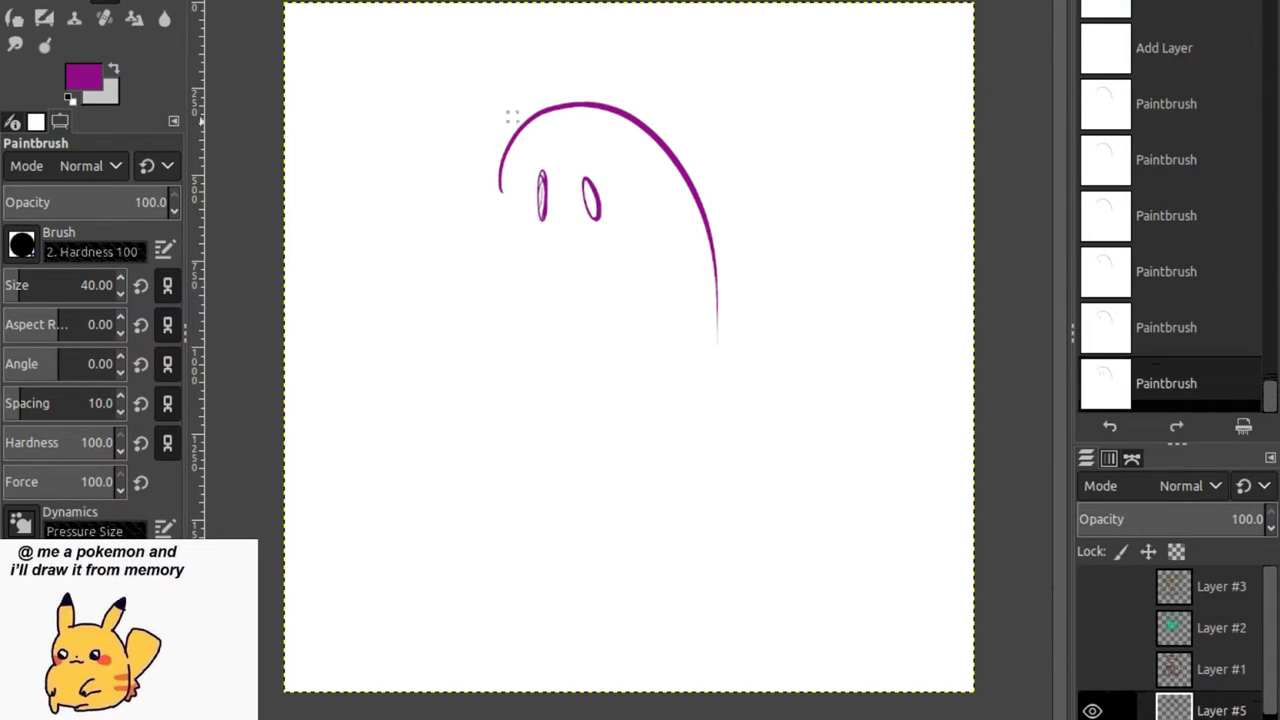
mouse_move(516, 124)
left_mouse_down()
mouse_move(489, 108)
mouse_move(480, 118)
mouse_move(498, 172)
left_mouse_up()
mouse_move(636, 121)
left_mouse_down()
mouse_move(694, 82)
mouse_move(728, 102)
mouse_move(736, 132)
mouse_move(702, 160)
mouse_move(680, 170)
mouse_move(645, 152)
mouse_move(678, 166)
left_mouse_up()
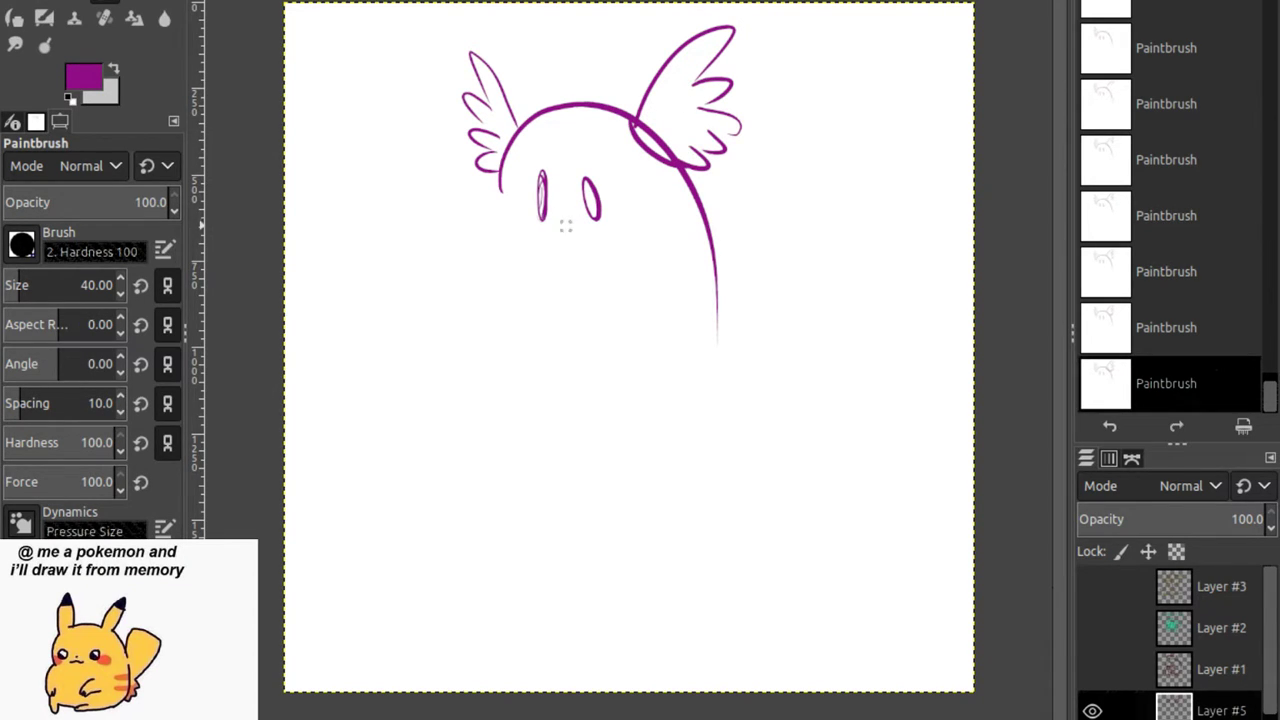
Paint a rounded snout with a cheek curve and a triangular nose below the eyes, discarding a trial jawline behind it.
left_click_drag(555, 221, 572, 278)
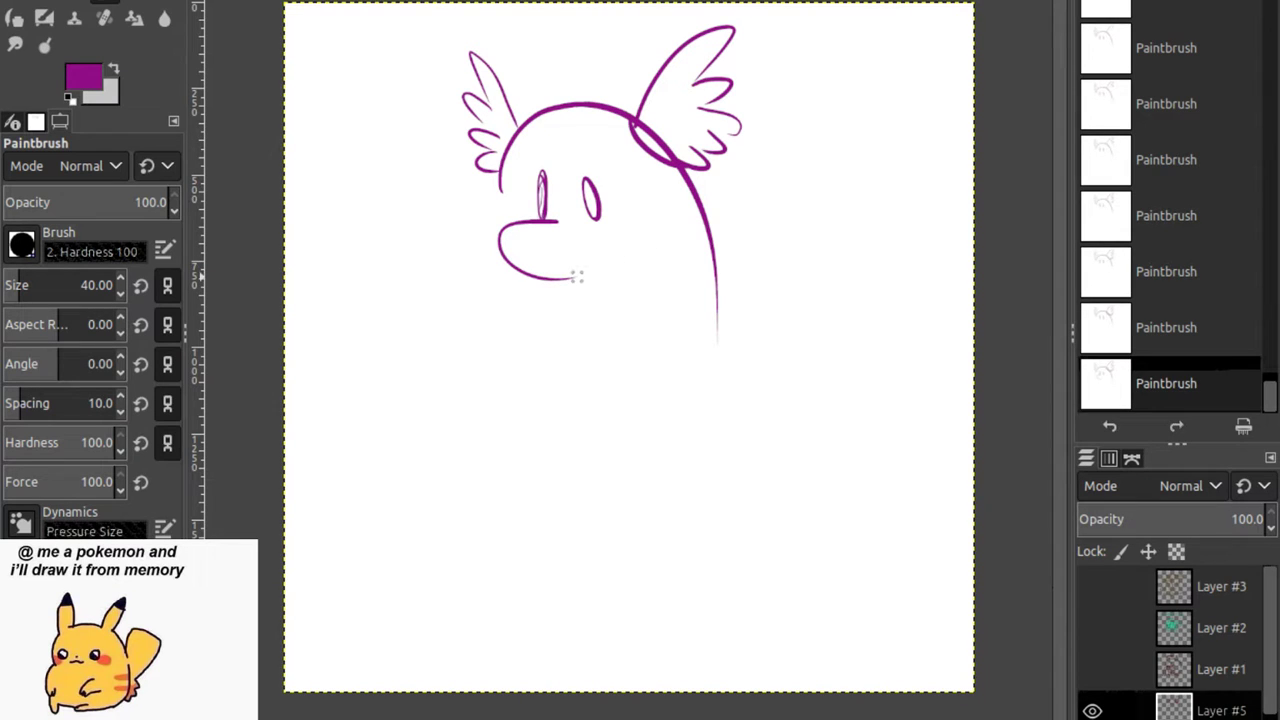
left_click_drag(572, 278, 623, 226)
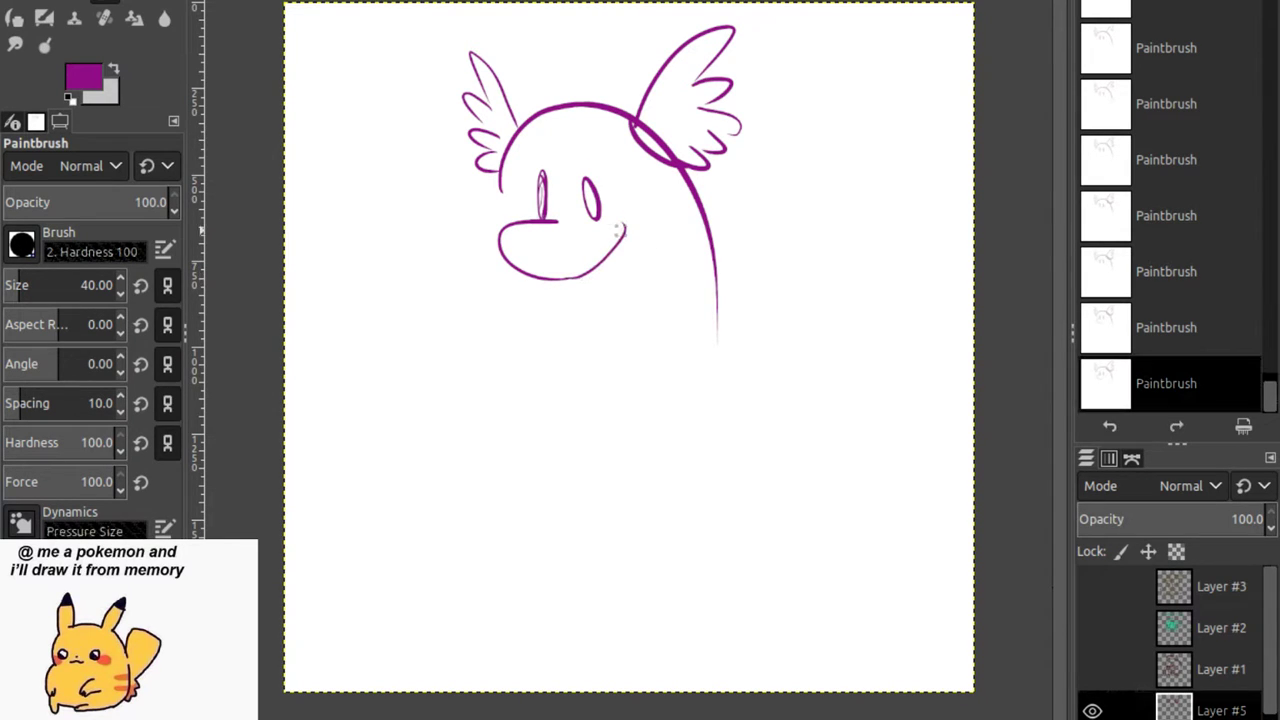
mouse_move(518, 228)
left_mouse_down()
mouse_move(552, 228)
mouse_move(534, 248)
left_mouse_up()
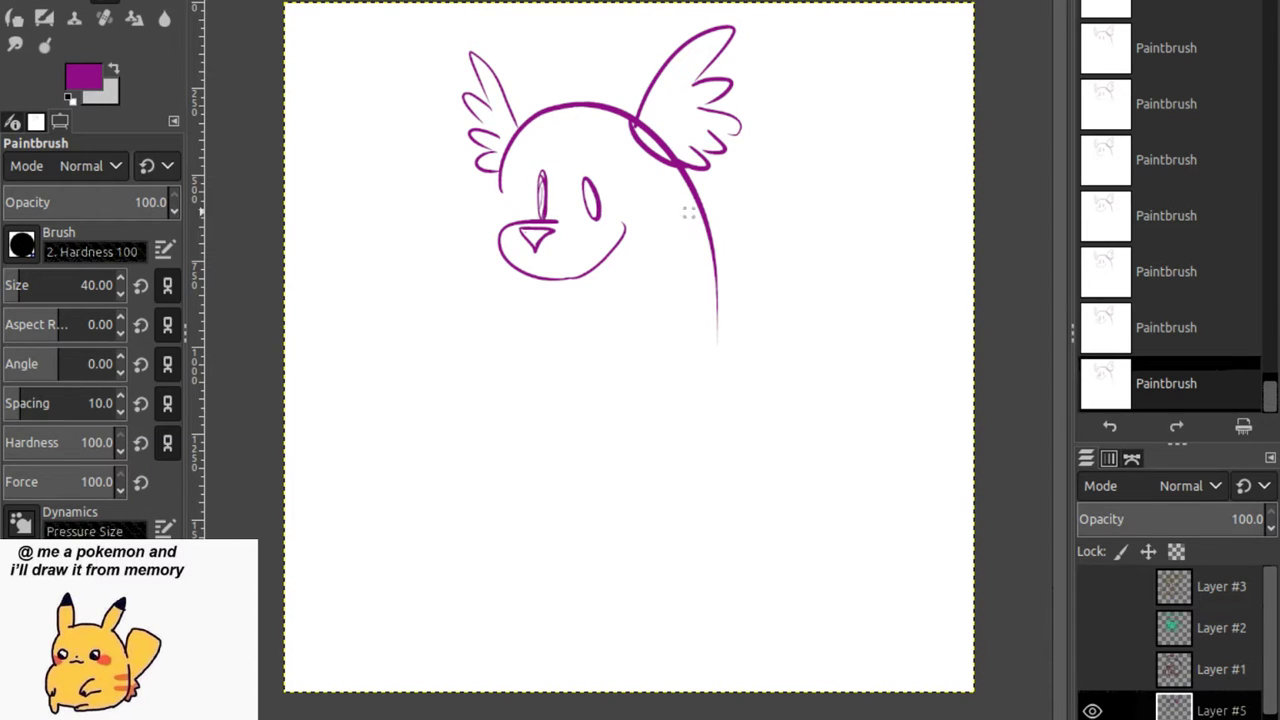
left_click_drag(688, 198, 596, 274)
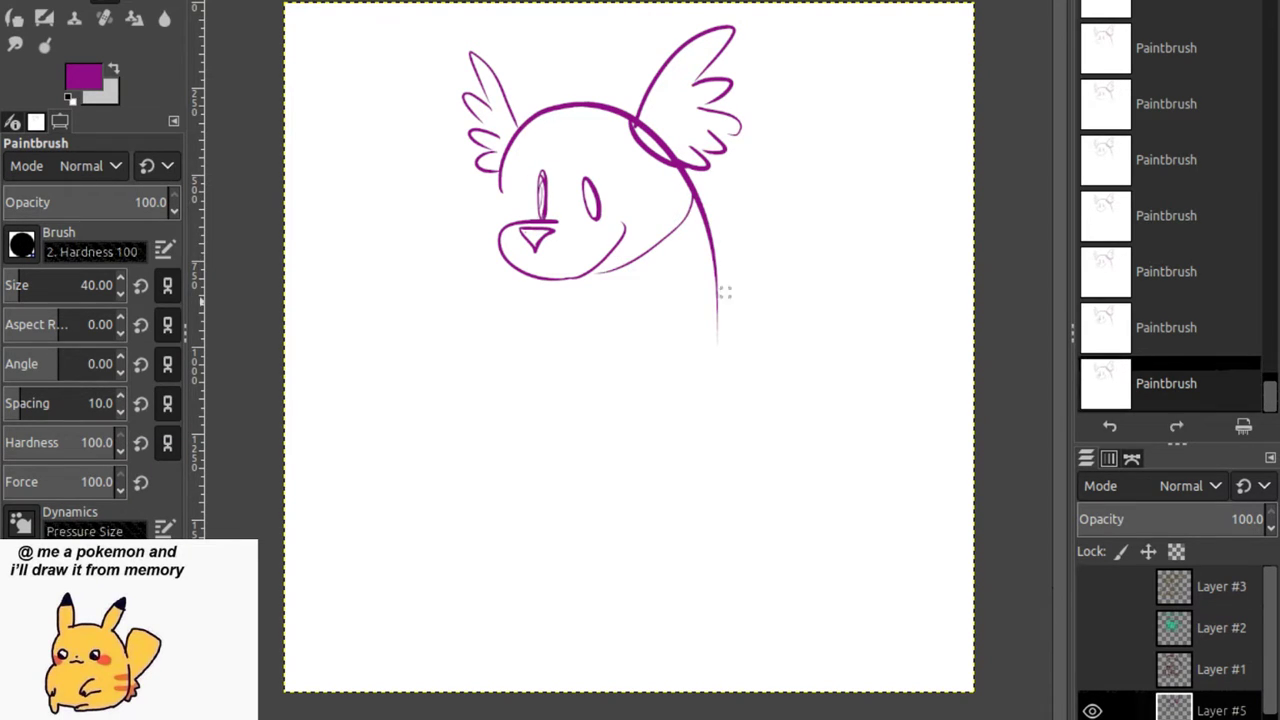
key("ctrl+z")
Paint an open lower jaw with pointed teeth under the snout and thin crease lines around both eyes.
mouse_move(622, 230)
left_mouse_down()
mouse_move(560, 282)
mouse_move(575, 296)
mouse_move(620, 258)
left_mouse_up()
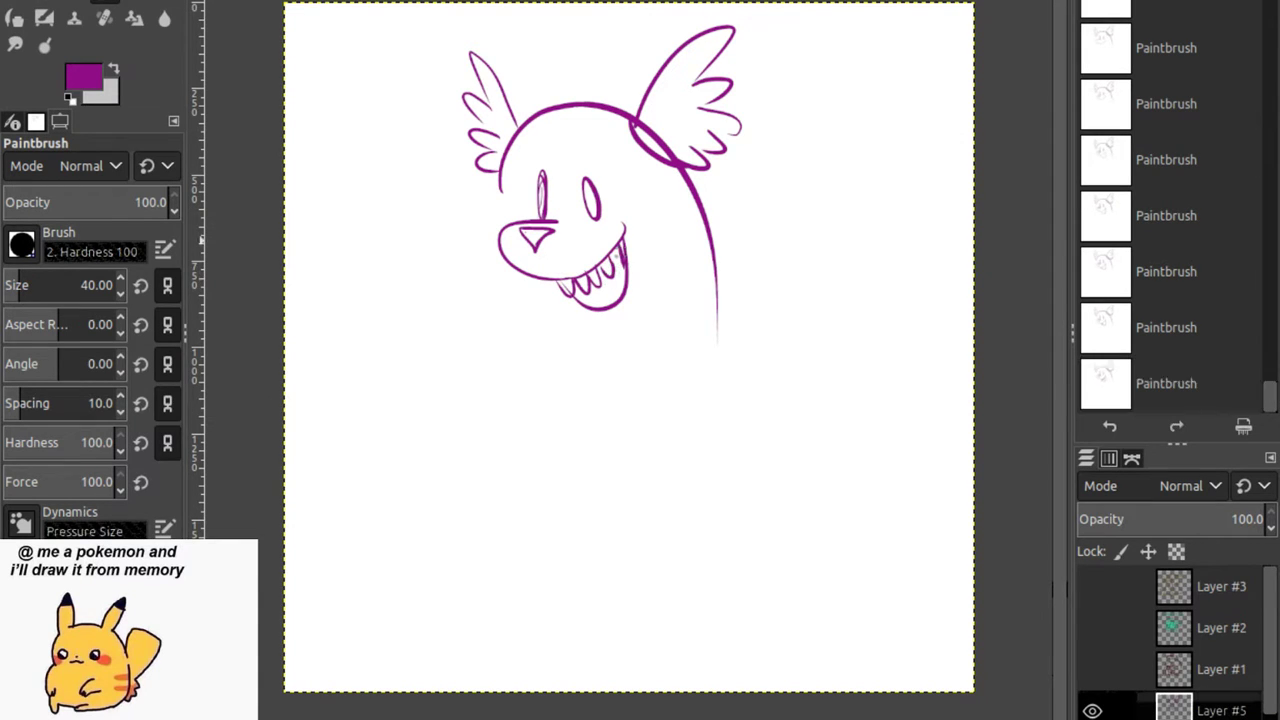
left_click_drag(530, 176, 526, 208)
left_click_drag(614, 194, 608, 178)
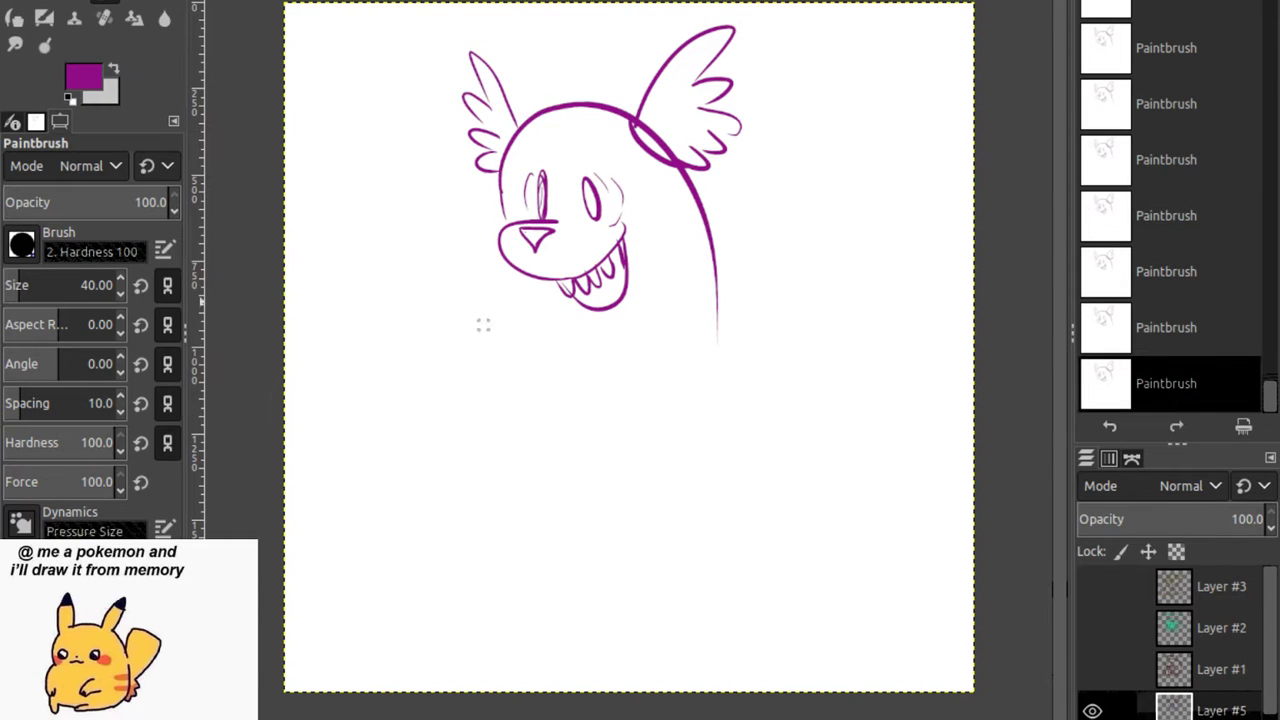
Paint the neck and body contours down both sides, ending in two thick rounded legs joined by a short belly line.
mouse_move(520, 280)
left_mouse_down()
mouse_move(528, 338)
mouse_move(478, 485)
left_mouse_up()
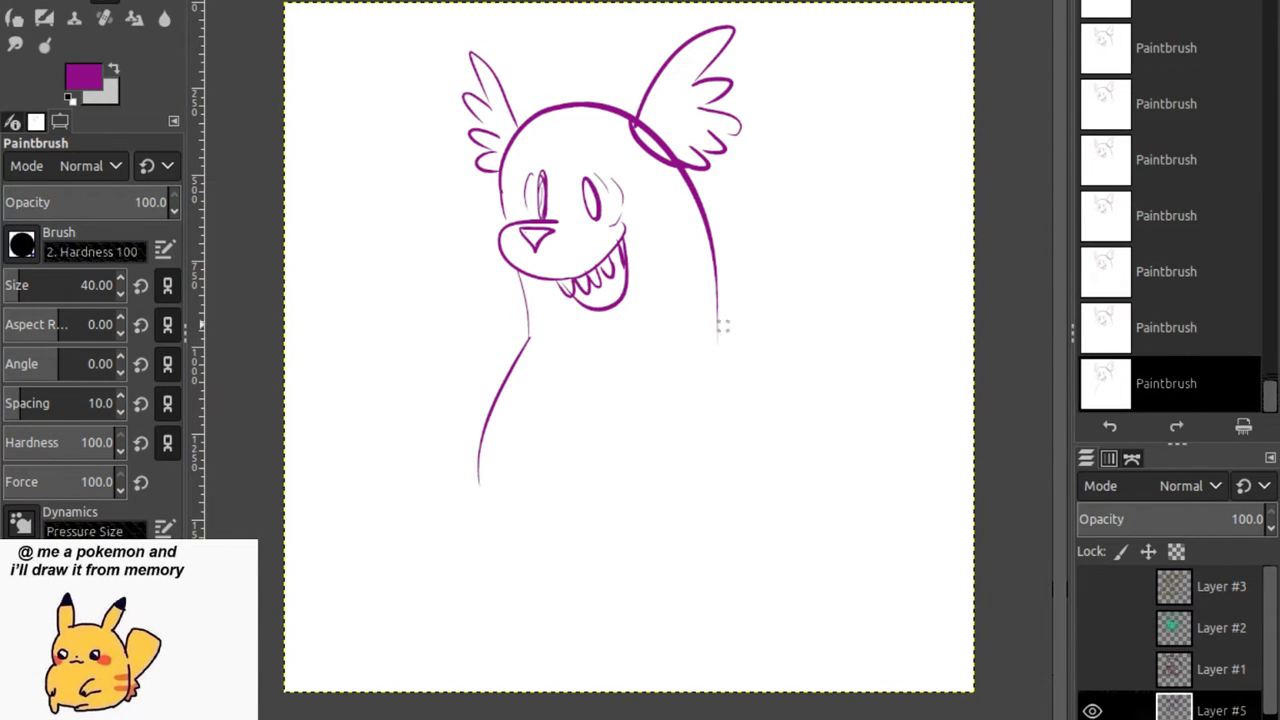
mouse_move(718, 322)
left_mouse_down()
mouse_move(722, 394)
mouse_move(690, 489)
mouse_move(705, 597)
left_mouse_up()
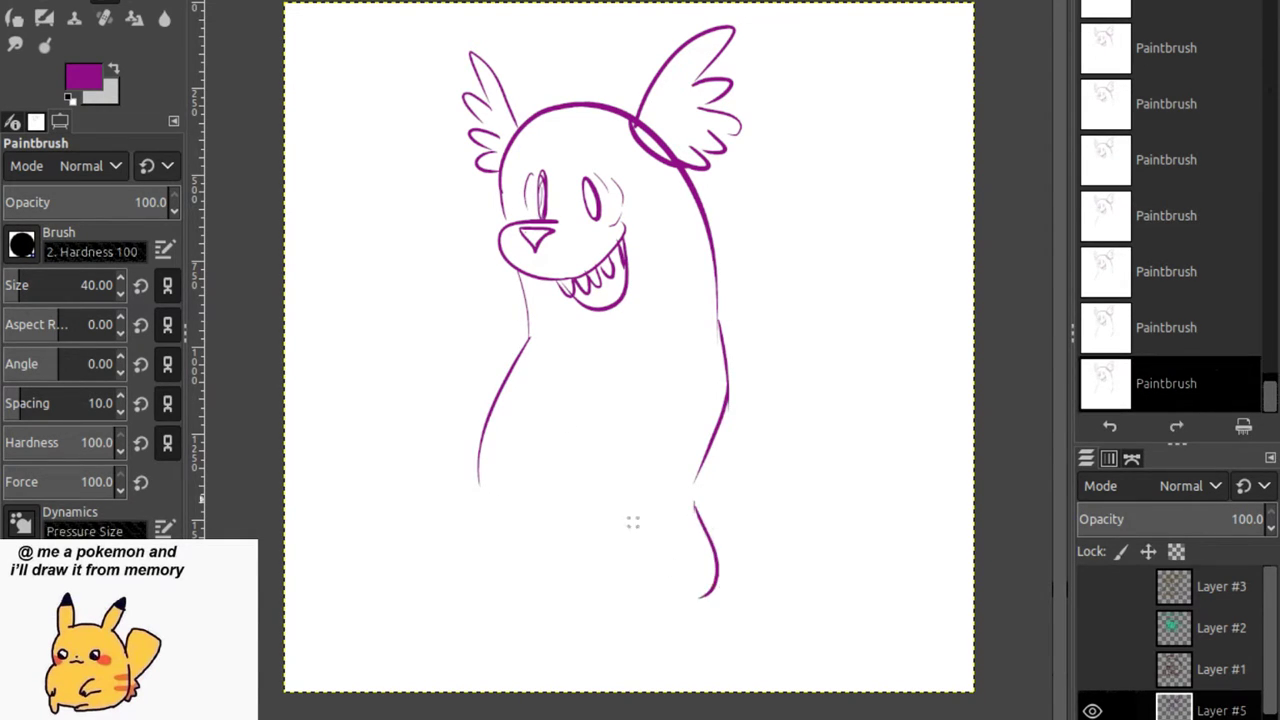
mouse_move(593, 467)
left_mouse_down()
mouse_move(597, 529)
mouse_move(693, 603)
left_mouse_up()
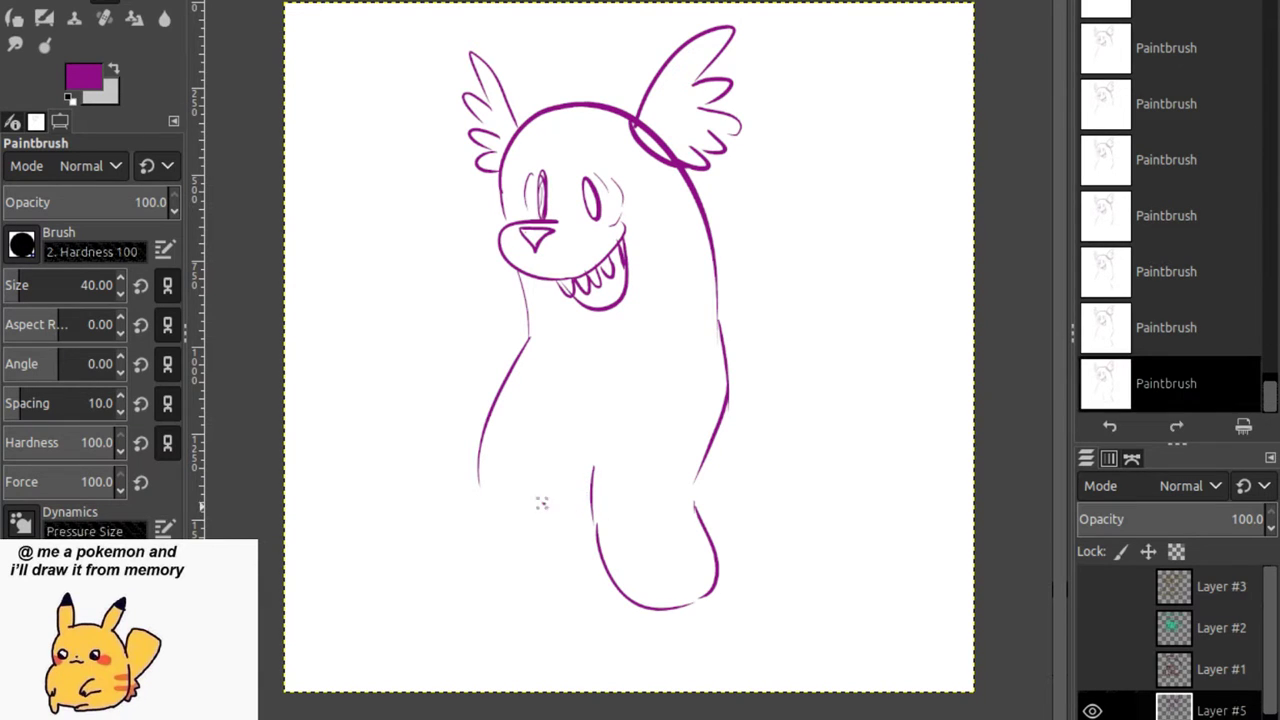
left_click_drag(543, 504, 598, 509)
mouse_move(480, 486)
left_mouse_down()
mouse_move(494, 590)
mouse_move(556, 590)
left_mouse_up()
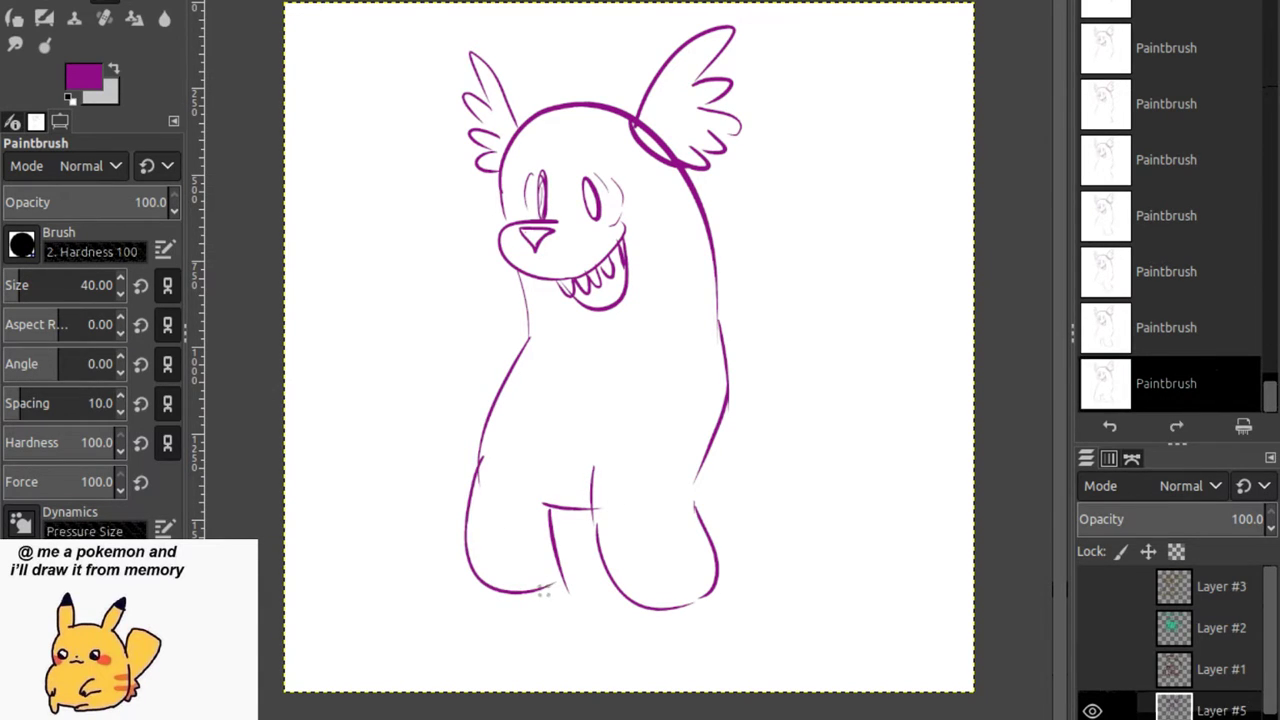
left_click_drag(548, 505, 566, 592)
left_click_drag(720, 256, 741, 452)
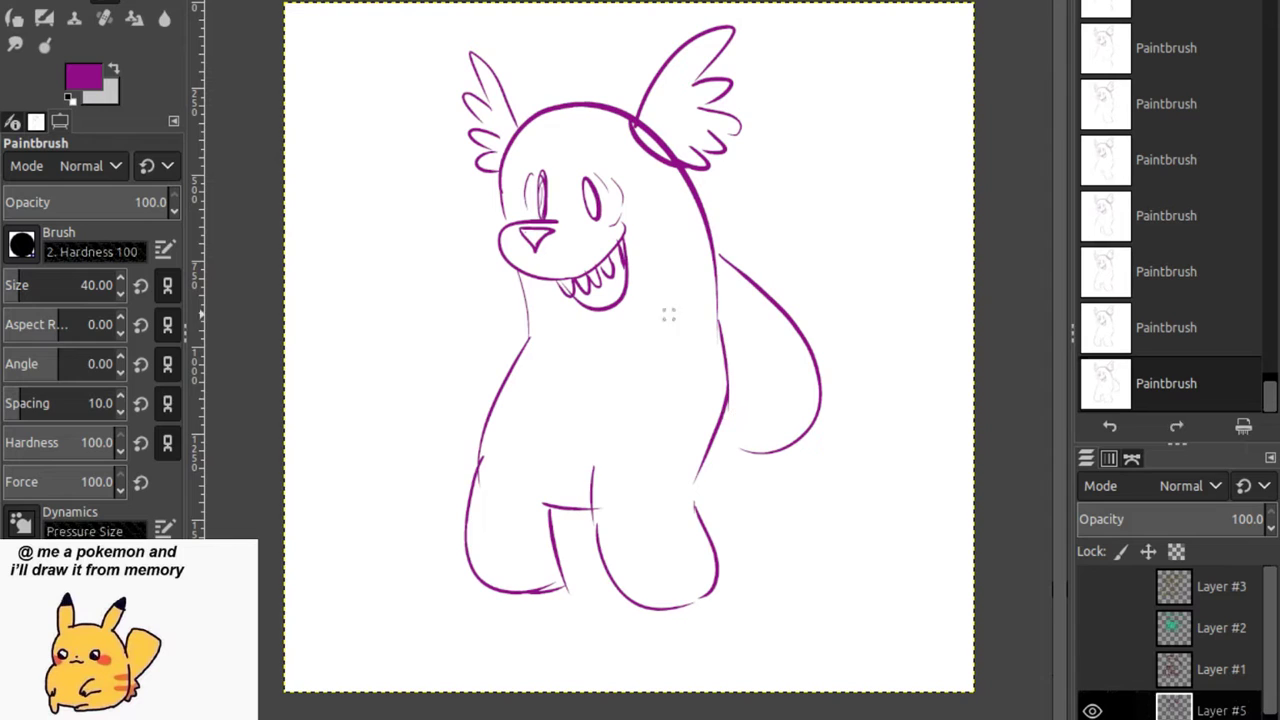
mouse_move(520, 318)
left_mouse_down()
mouse_move(468, 340)
mouse_move(490, 325)
mouse_move(446, 327)
mouse_move(410, 268)
left_mouse_up()
left_click(1166, 159)
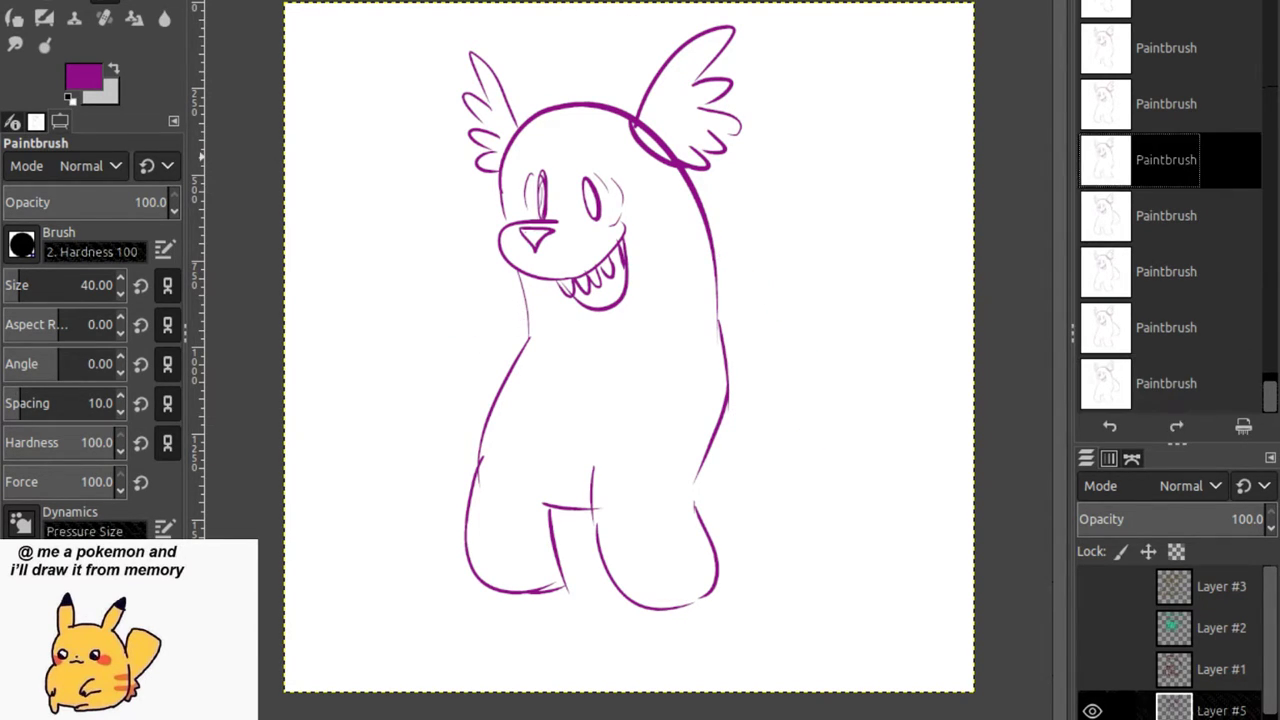
left_click_drag(718, 286, 818, 430)
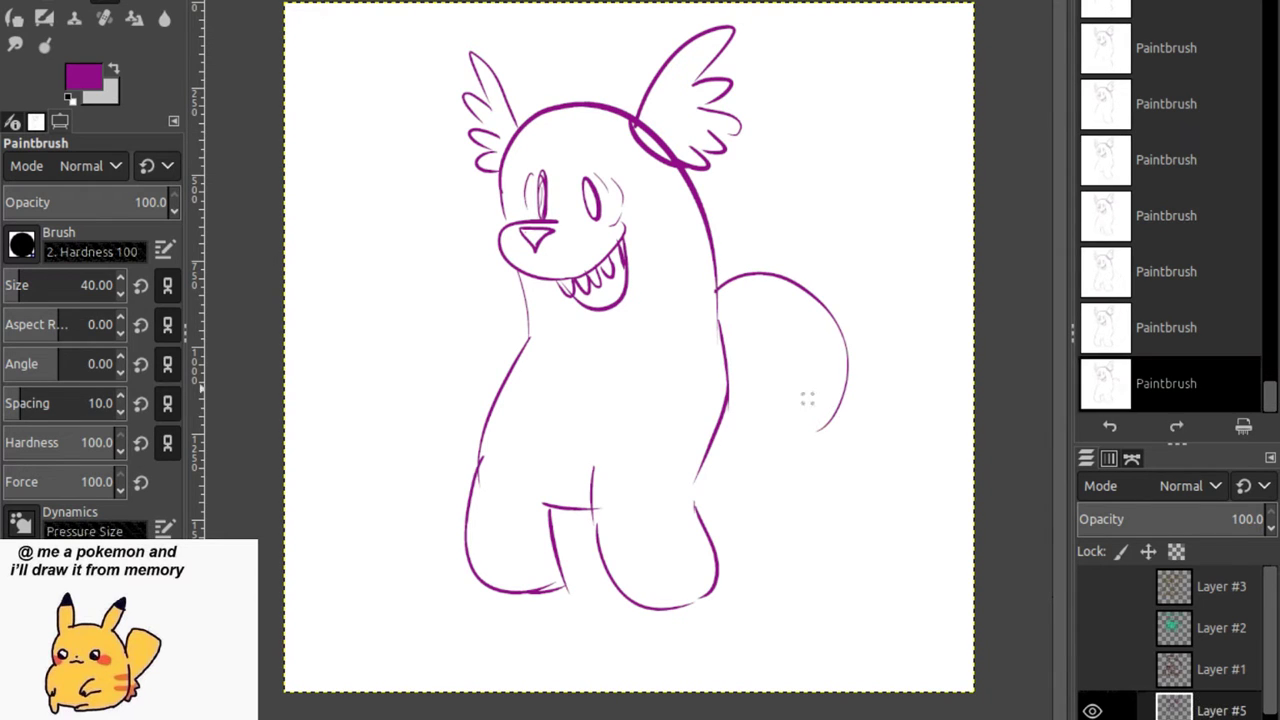
mouse_move(702, 358)
left_mouse_down()
mouse_move(795, 421)
mouse_move(842, 426)
left_mouse_up()
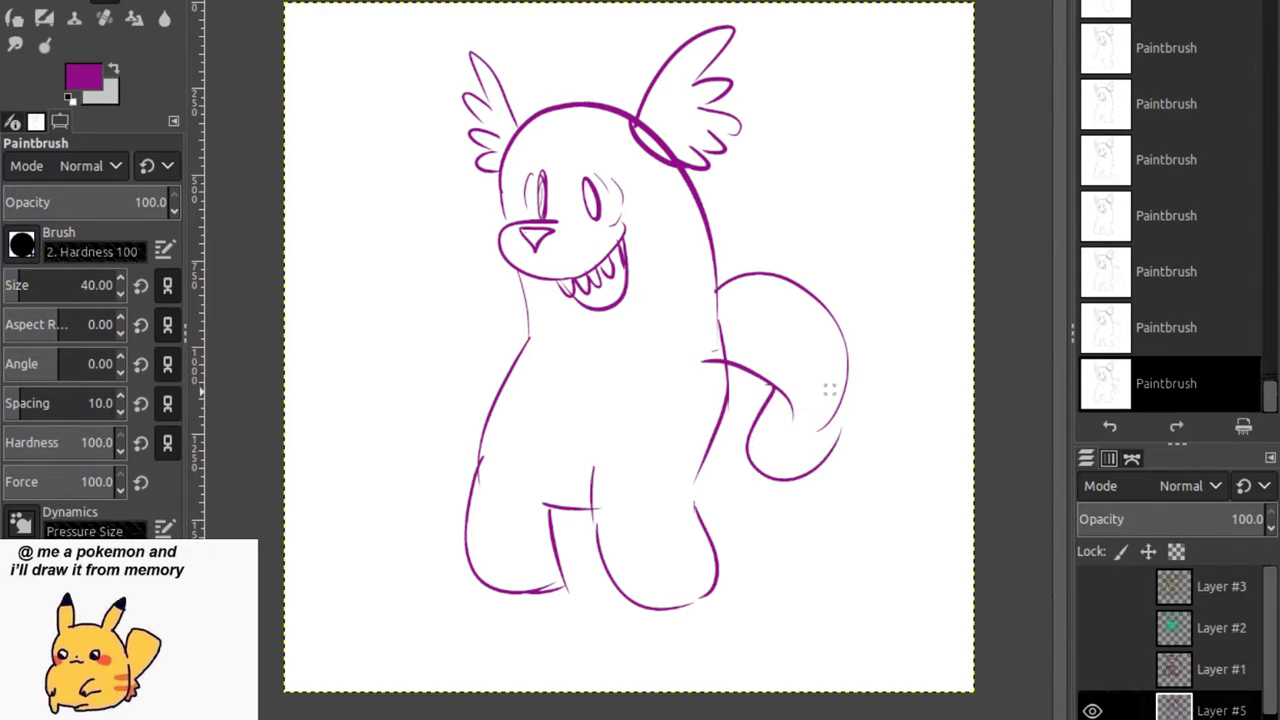
key("ctrl+z")
key("ctrl+z")
key("ctrl+z")
key("ctrl+z")
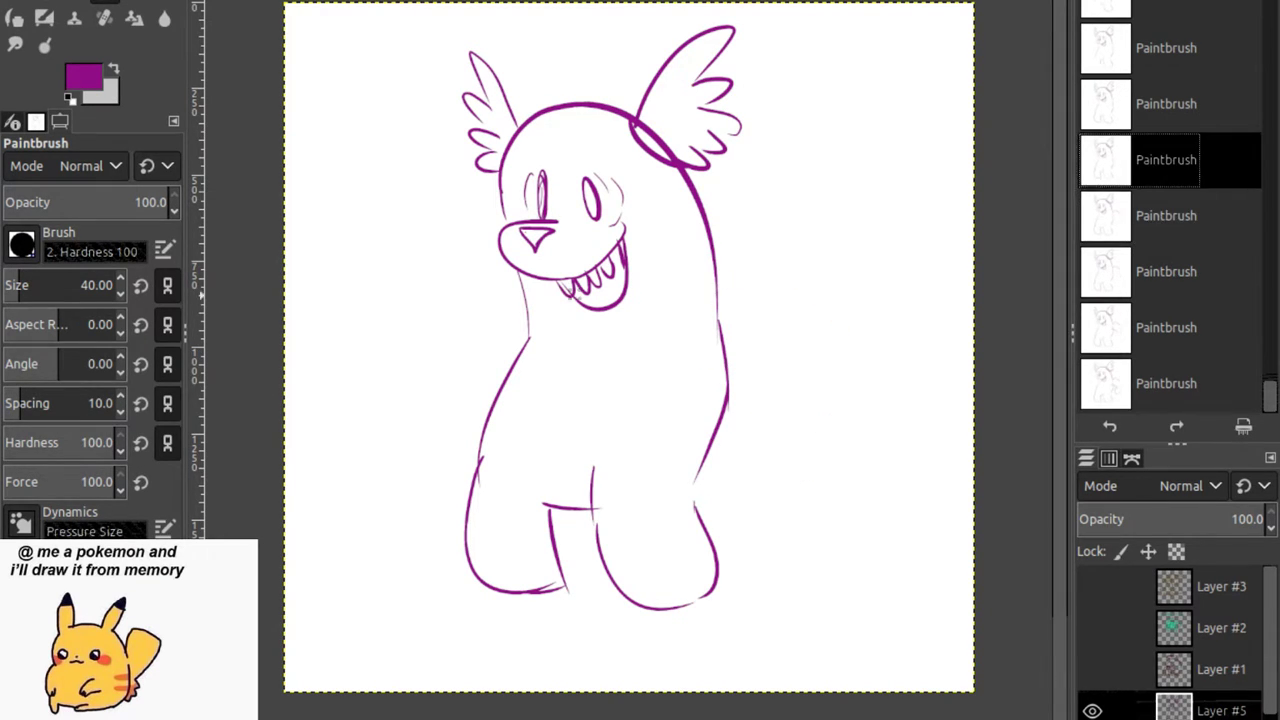
Paint a neckline across the body at jaw height and an oval tail with three curved stripes behind the hip.
left_click_drag(628, 280, 712, 255)
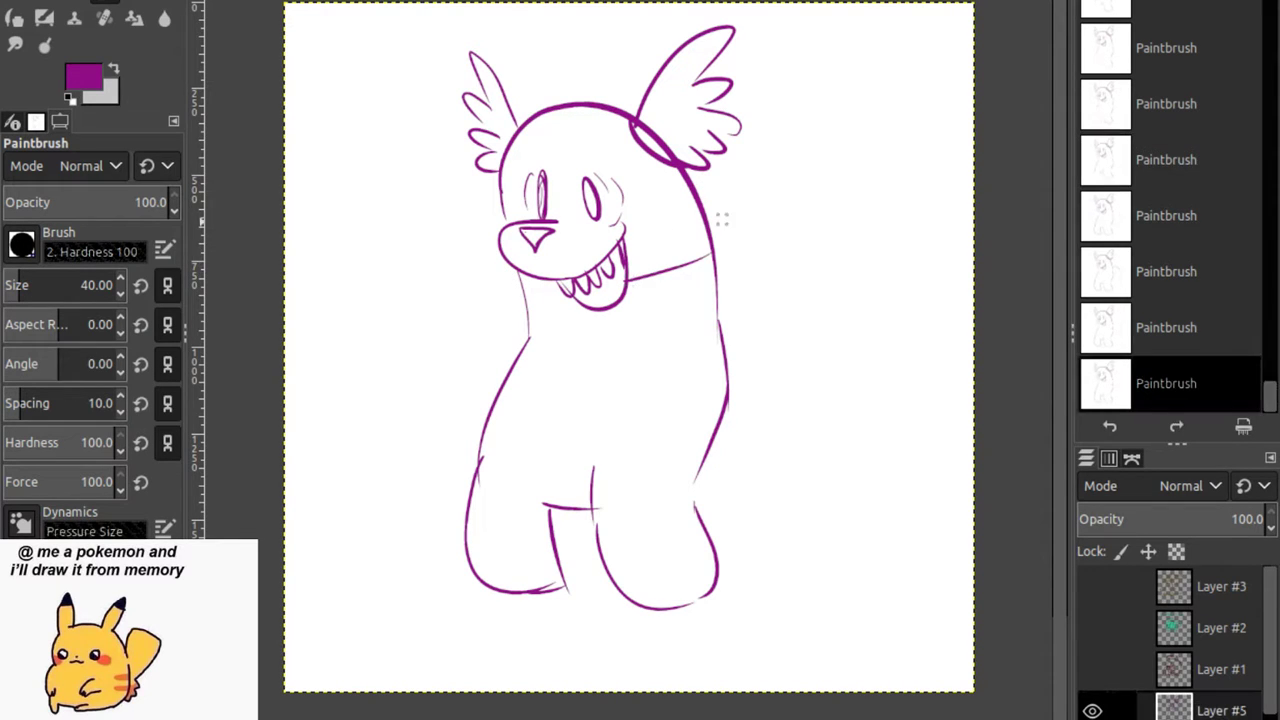
left_click_drag(518, 296, 584, 300)
left_click_drag(710, 447, 706, 510)
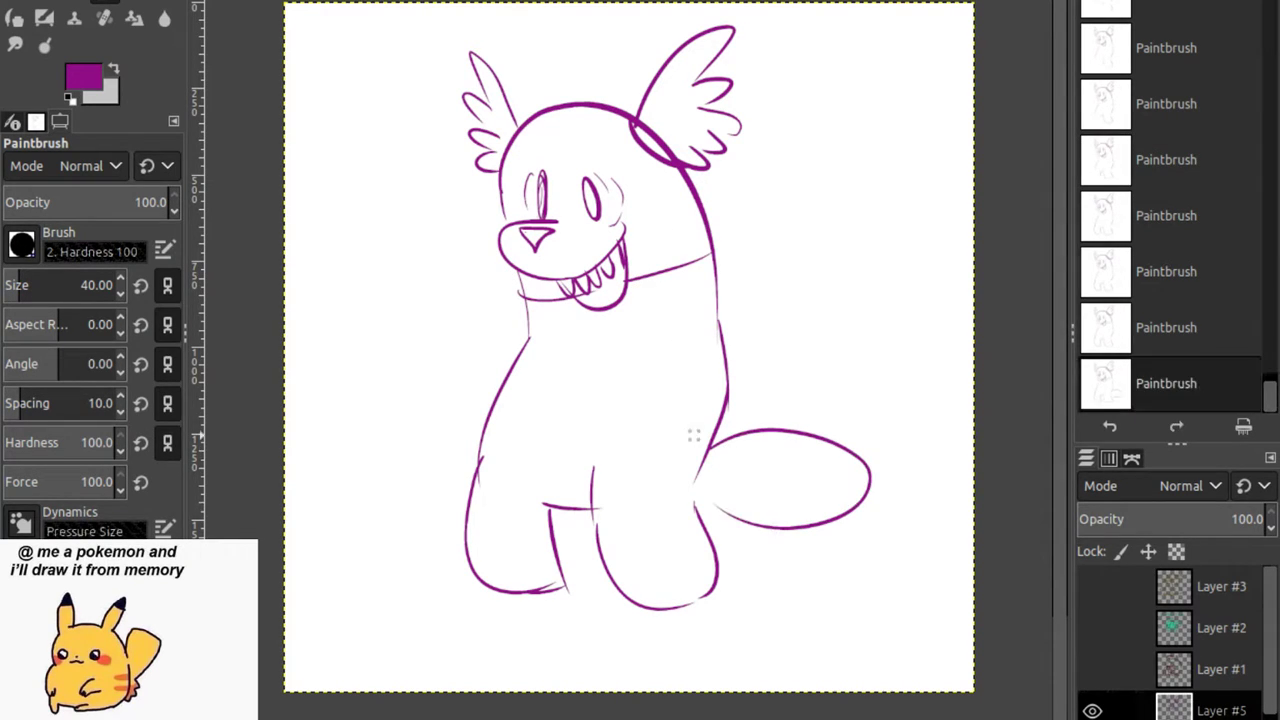
left_click_drag(771, 440, 786, 514)
left_click_drag(805, 436, 821, 506)
left_click_drag(841, 447, 851, 501)
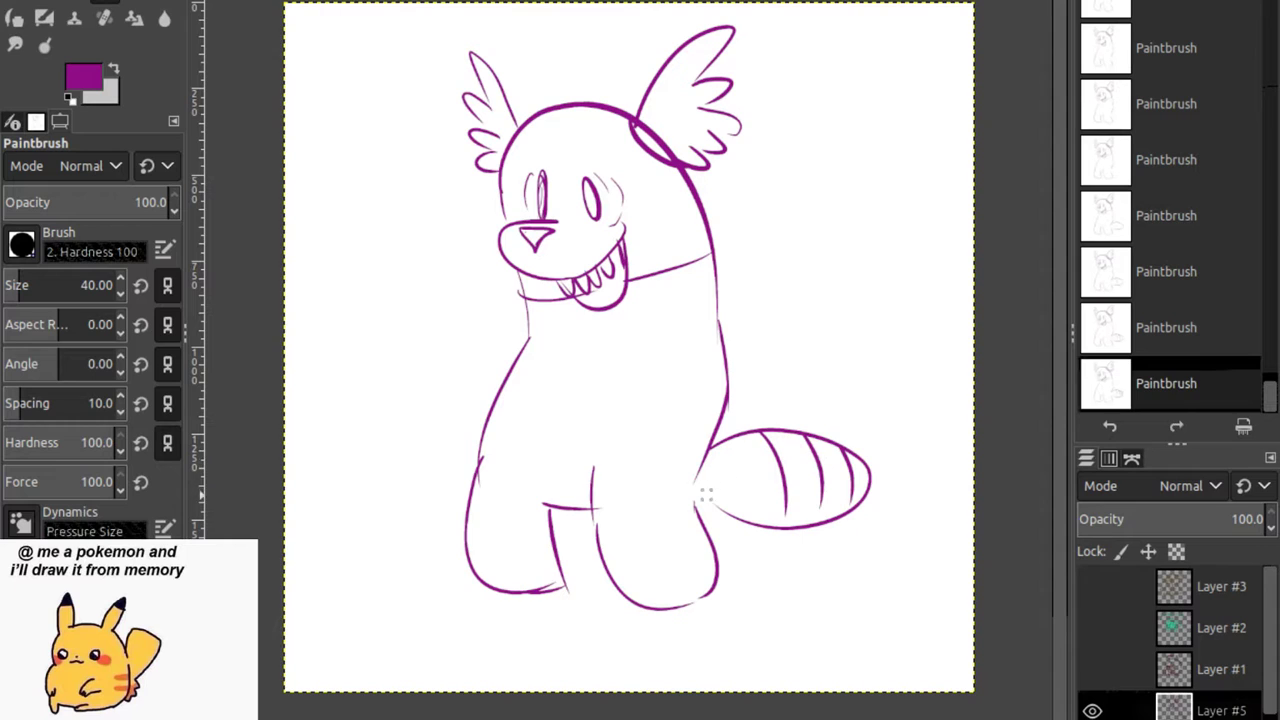
Add short toe lines to both feet and thicken the inner leg line and the front of the neck.
left_click_drag(655, 588, 651, 606)
left_click_drag(684, 584, 680, 602)
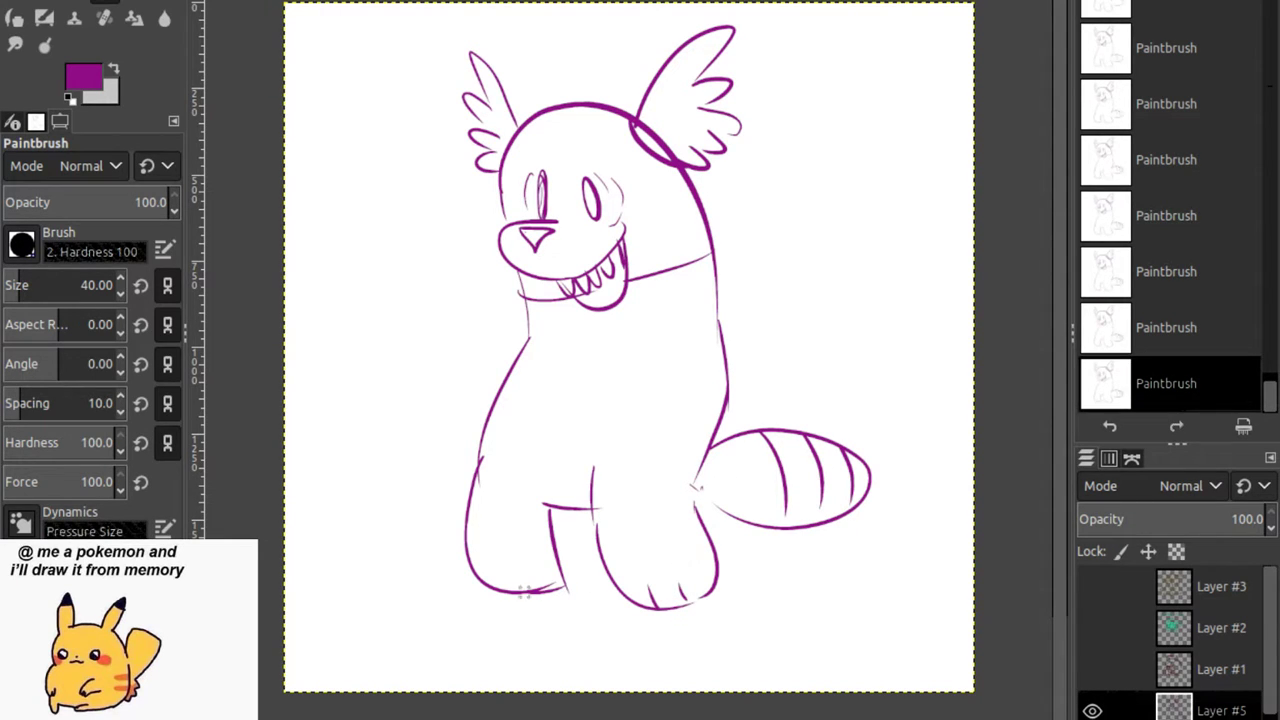
mouse_move(522, 585)
left_mouse_down()
mouse_move(564, 566)
mouse_move(501, 594)
left_mouse_up()
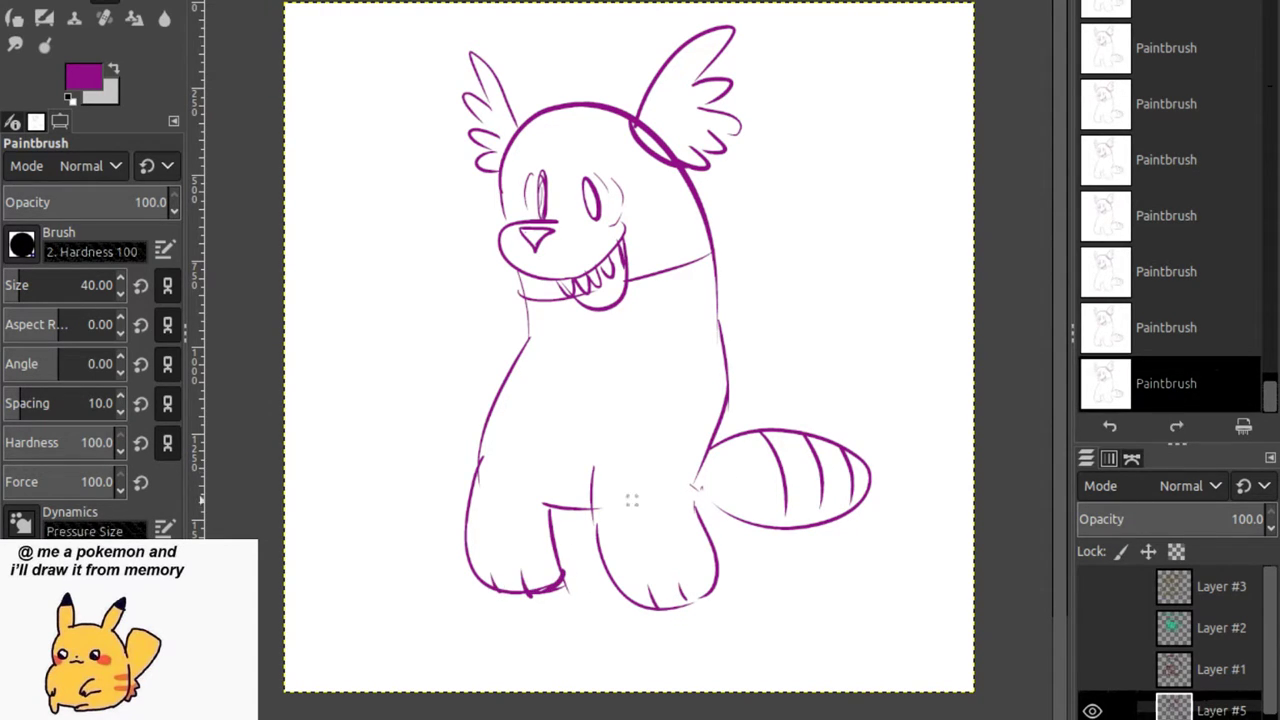
left_click_drag(594, 468, 600, 588)
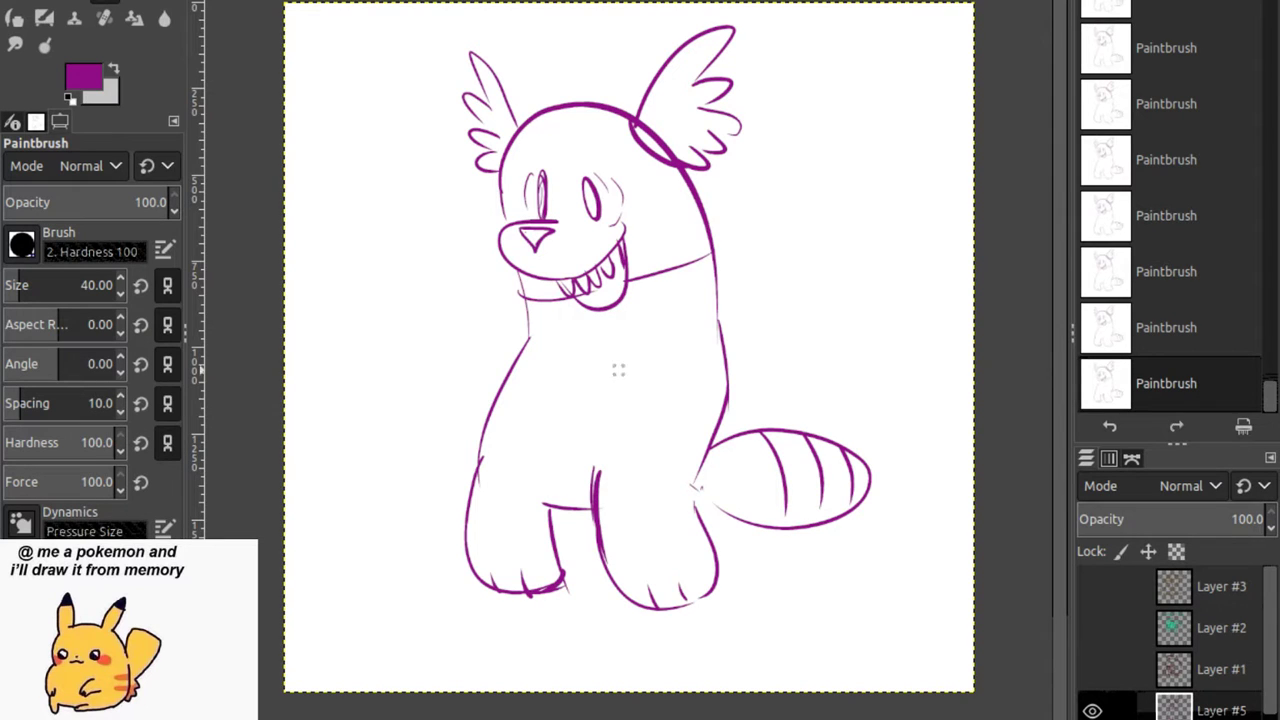
left_click_drag(519, 275, 528, 340)
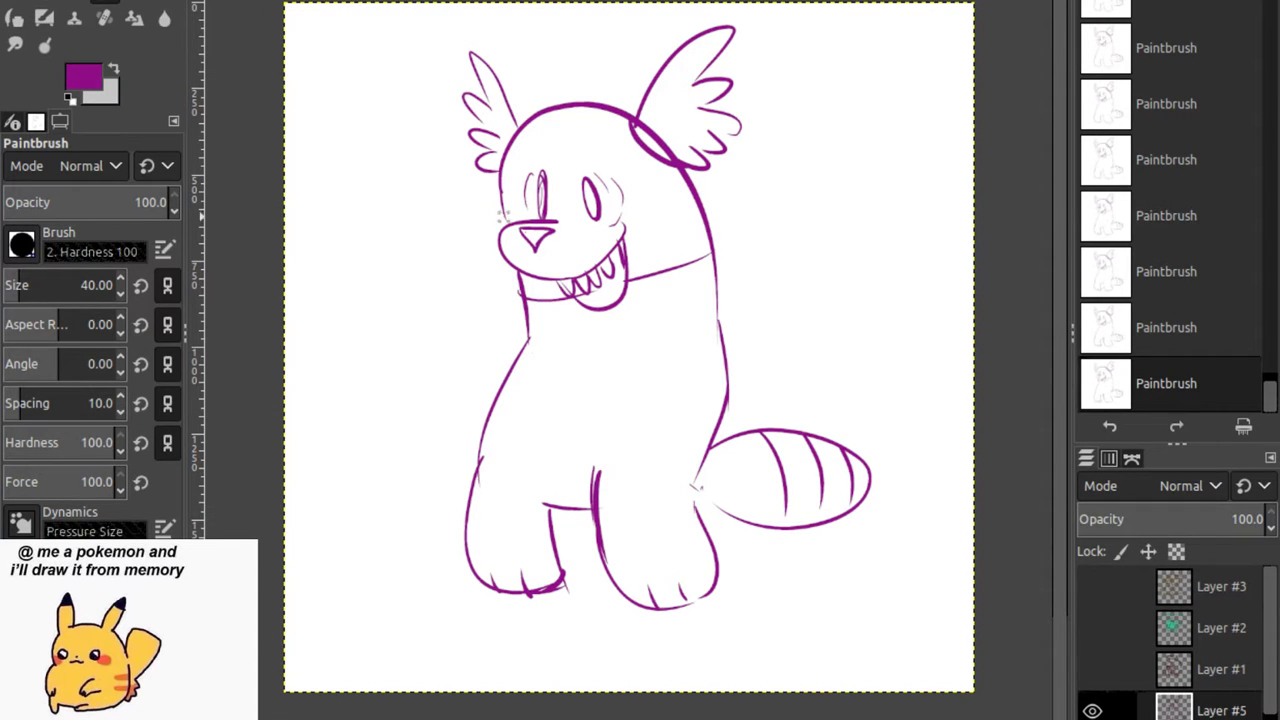
Erase the head line crossing the right-hand ear, that ear's tall top feather and the stray line beside the left-hand ear.
key("shift+e")
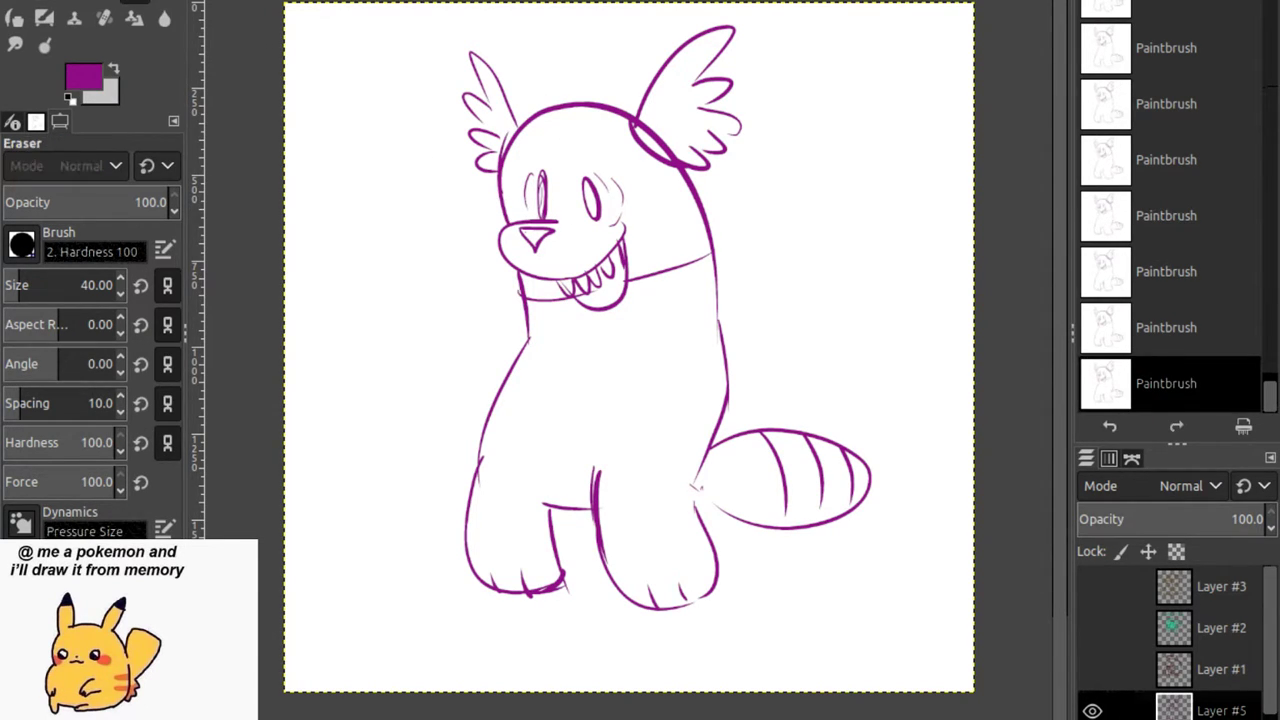
left_click_drag(640, 126, 695, 162)
mouse_move(643, 127)
left_mouse_down()
mouse_move(691, 50)
mouse_move(680, 93)
mouse_move(689, 57)
left_mouse_up()
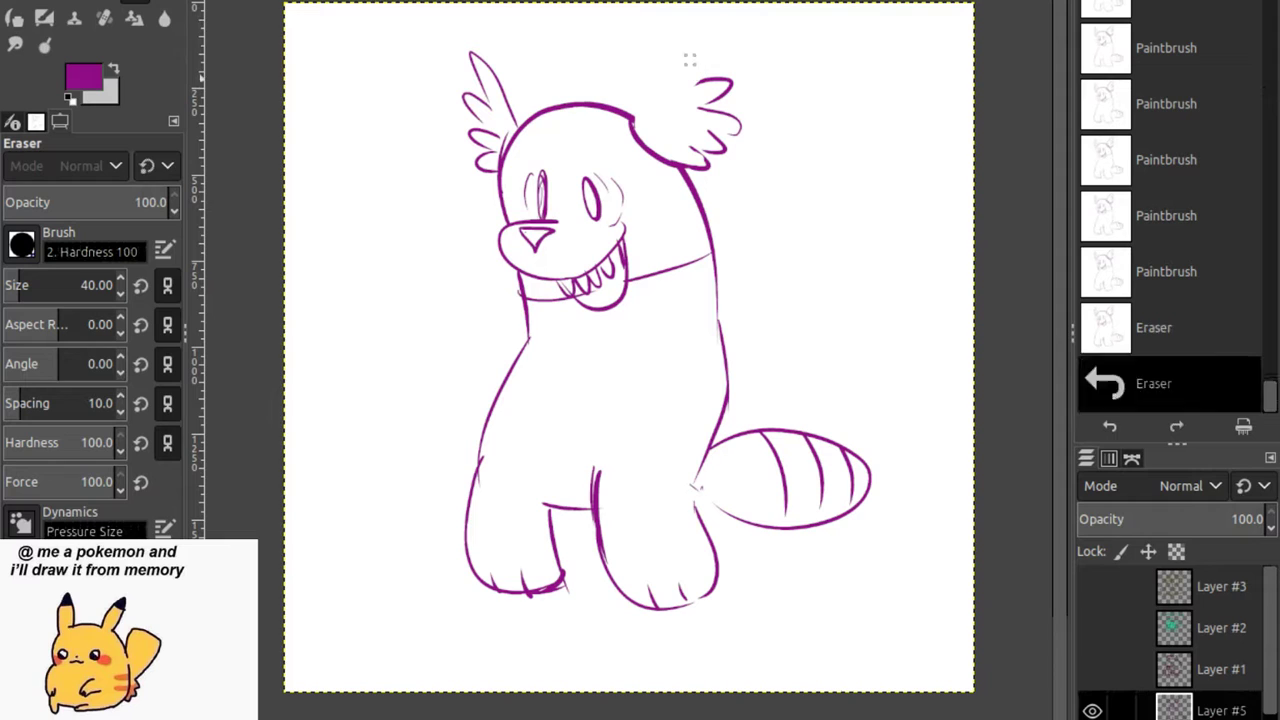
left_click(640, 122)
left_click(640, 110)
left_click(505, 136)
left_click(505, 136)
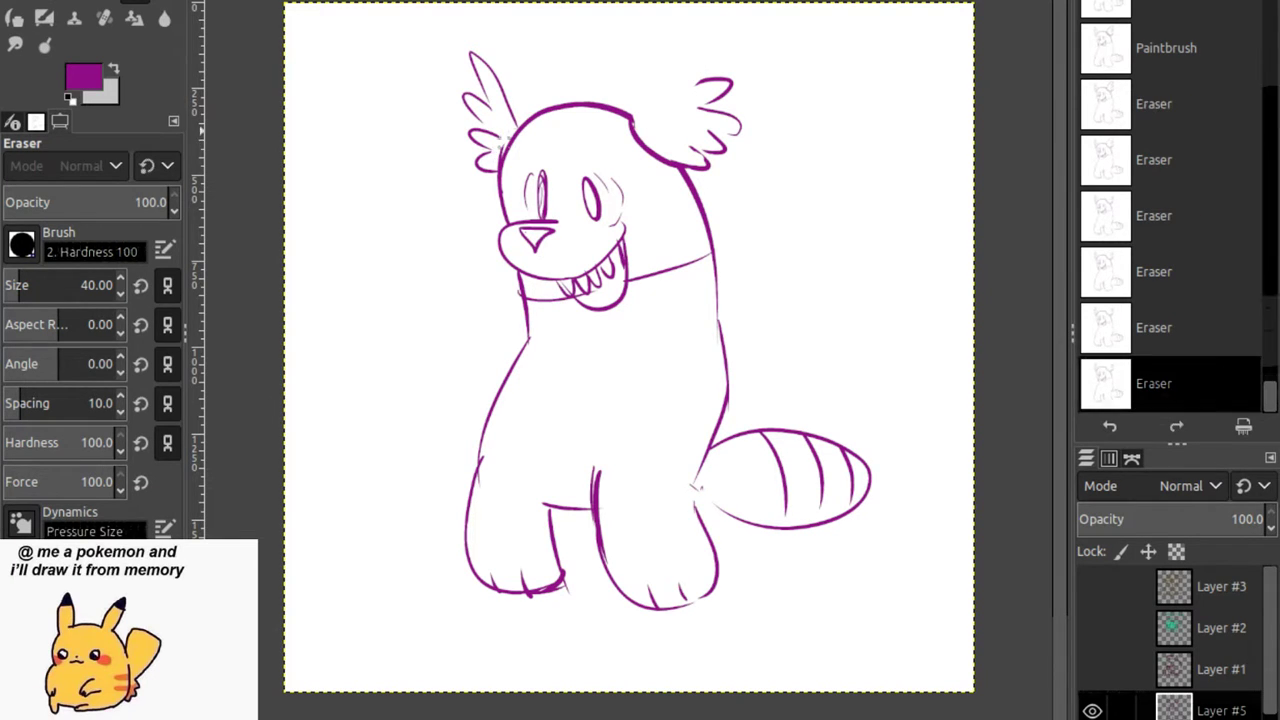
left_click(505, 136)
Repaint the right-hand ear's top as a shorter rounded feather, redoing the stroke as needed, and close its side feather tips.
key("p")
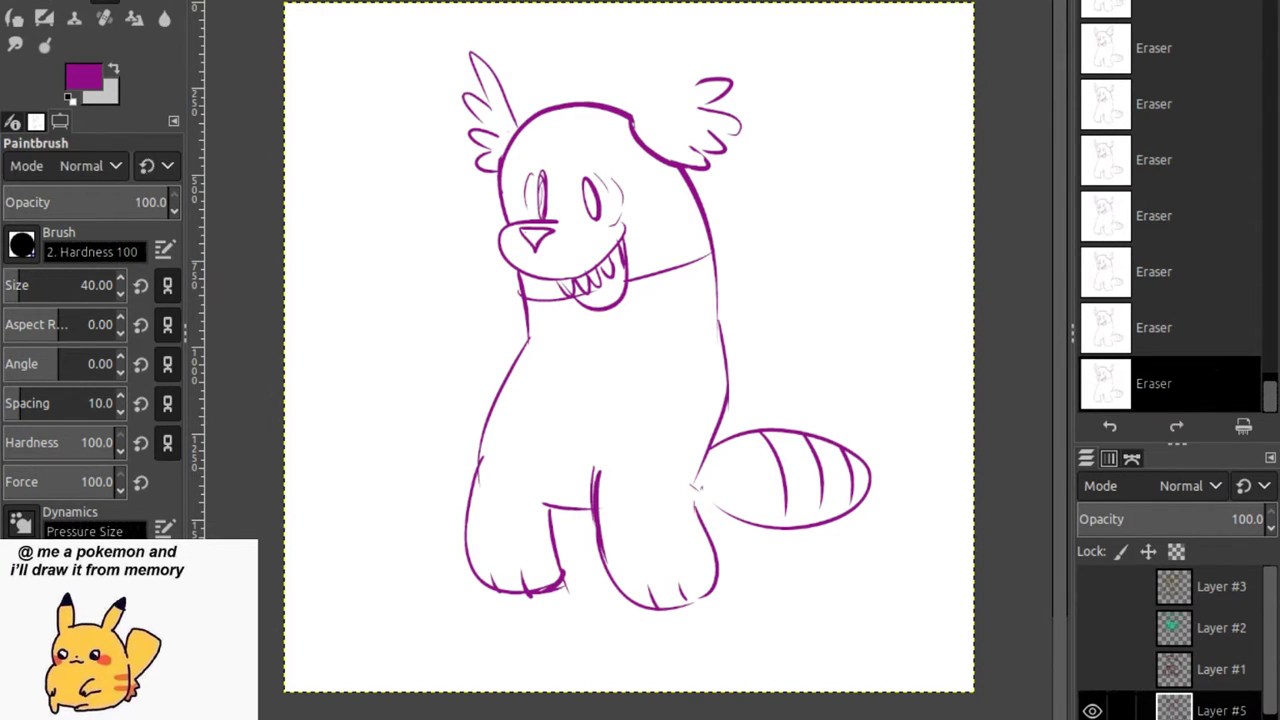
left_click(642, 118)
key("ctrl+z")
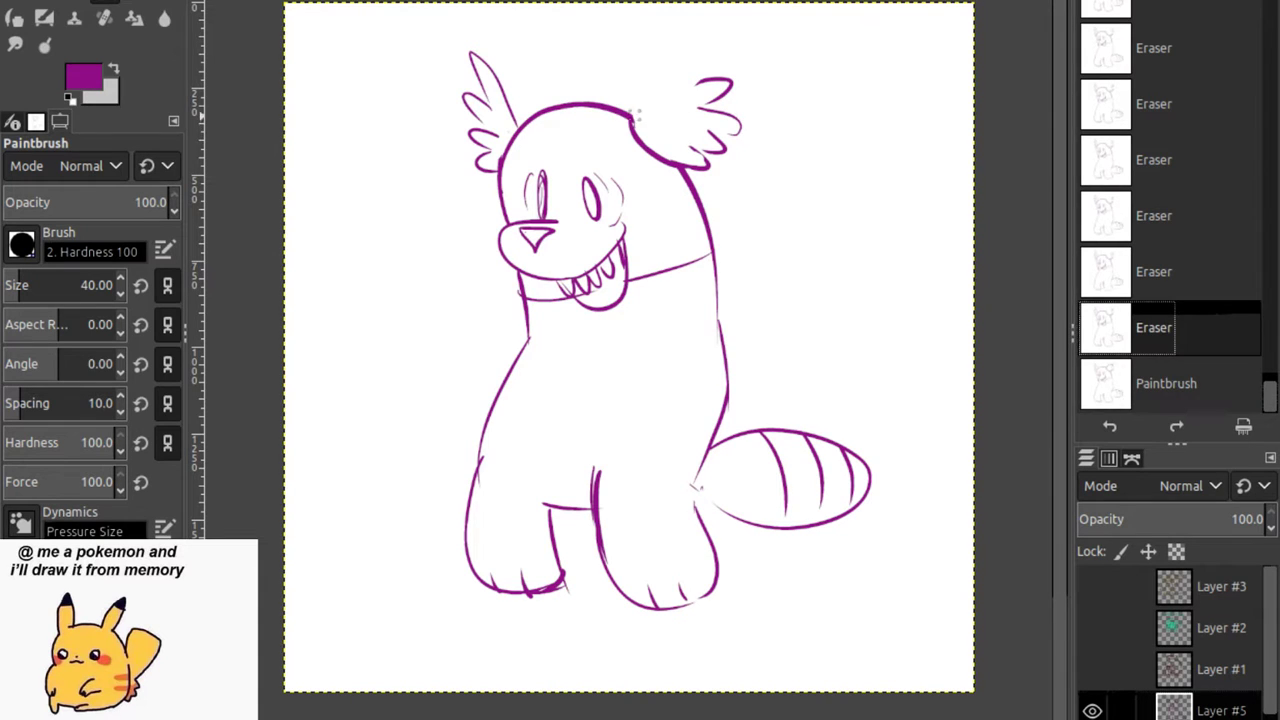
left_click_drag(633, 117, 706, 88)
key("ctrl+z")
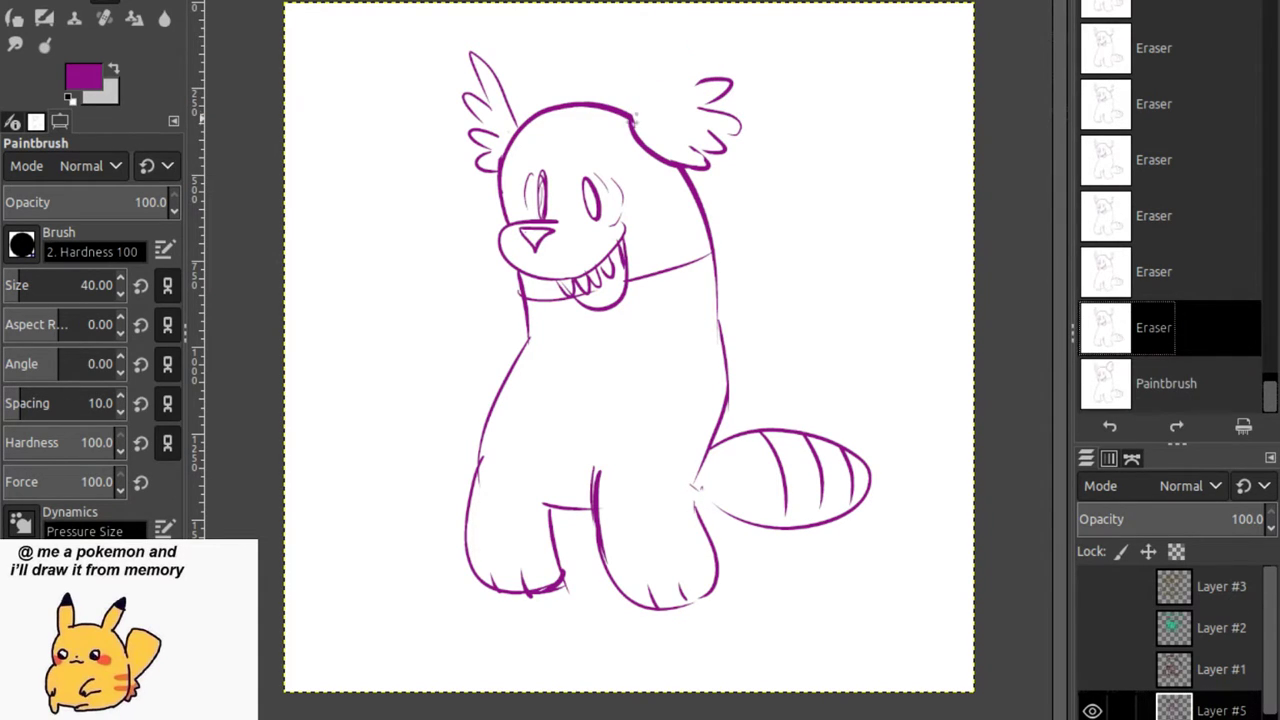
mouse_move(632, 118)
left_mouse_down()
mouse_move(700, 36)
mouse_move(700, 70)
left_mouse_up()
left_click_drag(740, 124, 706, 134)
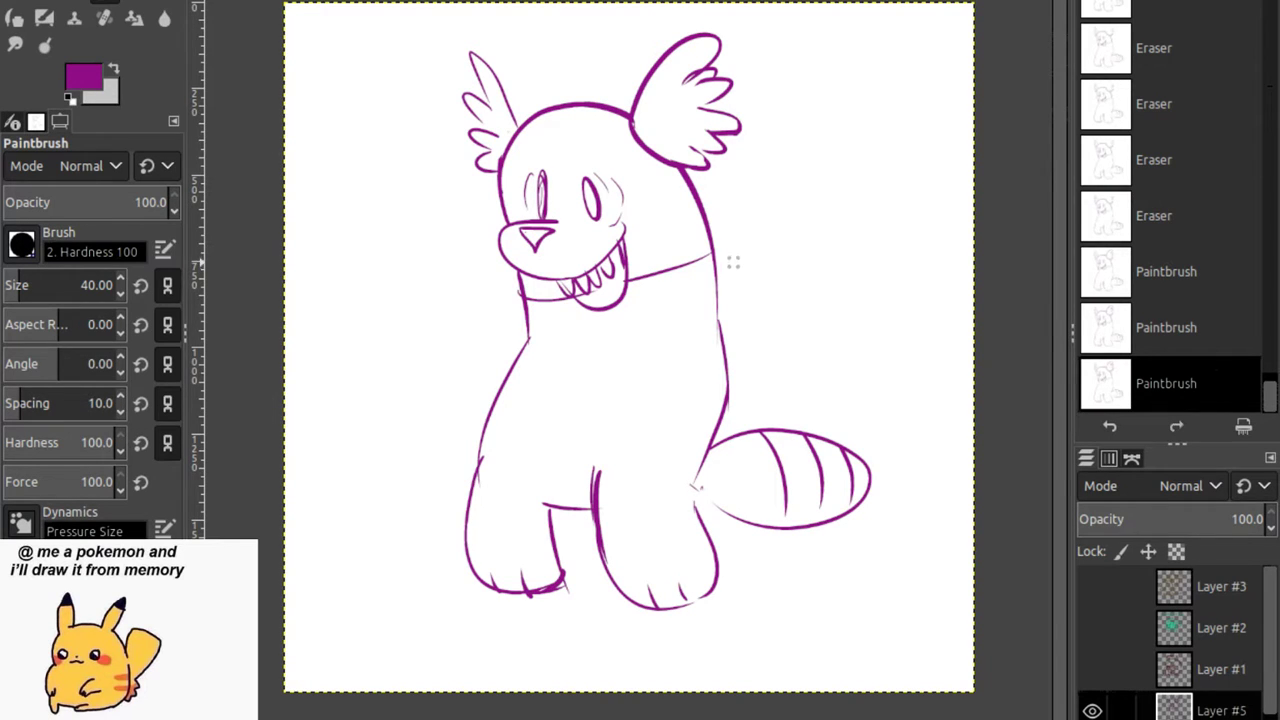
Paint a curve beneath the jaw, a line from the nose to the mouth, and dark pupils inside both eyes.
left_click_drag(590, 310, 636, 292)
left_click_drag(538, 250, 566, 282)
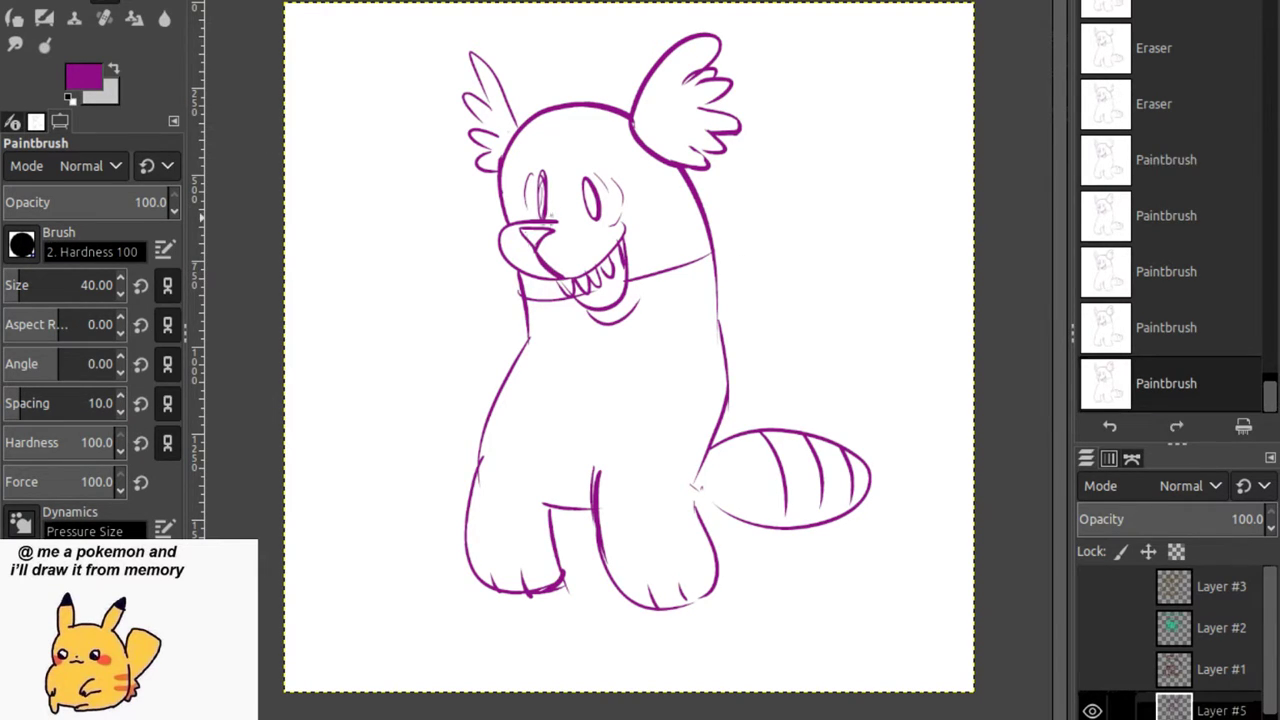
left_click_drag(588, 192, 596, 212)
left_click_drag(542, 178, 542, 214)
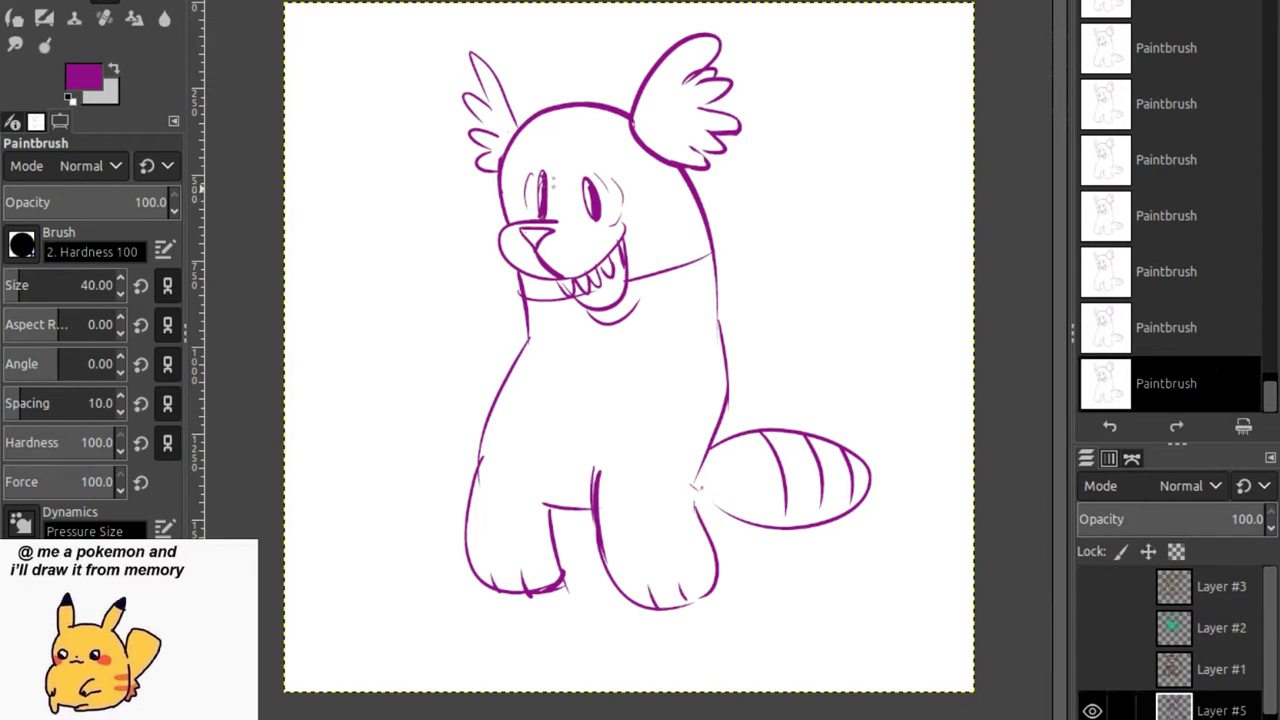
left_click_drag(712, 258, 848, 374)
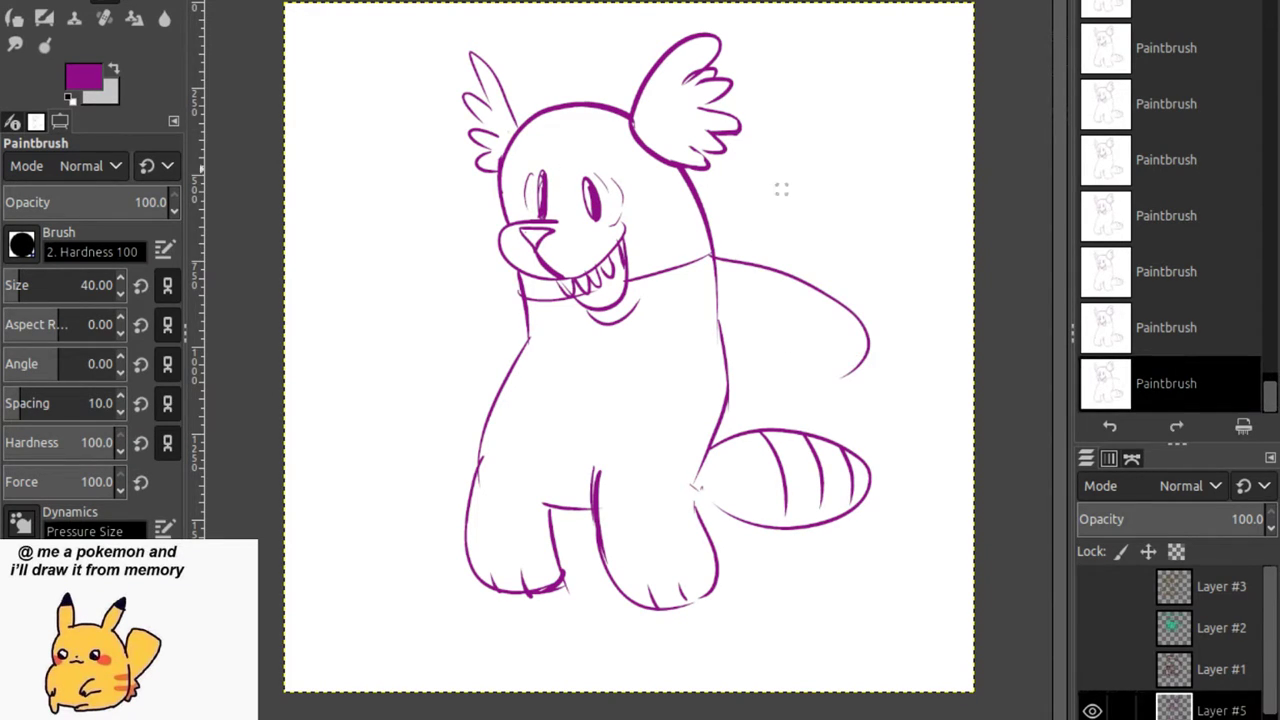
key("ctrl+z")
left_click_drag(512, 306, 420, 152)
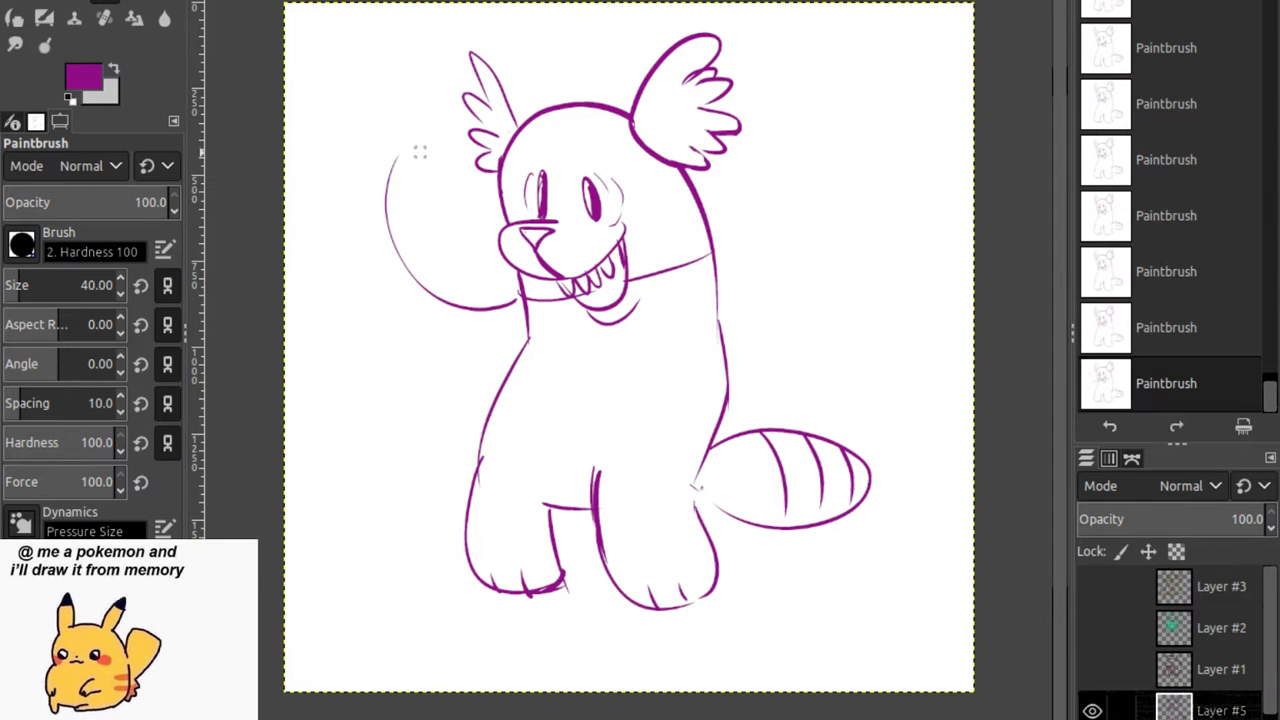
left_click(1166, 271)
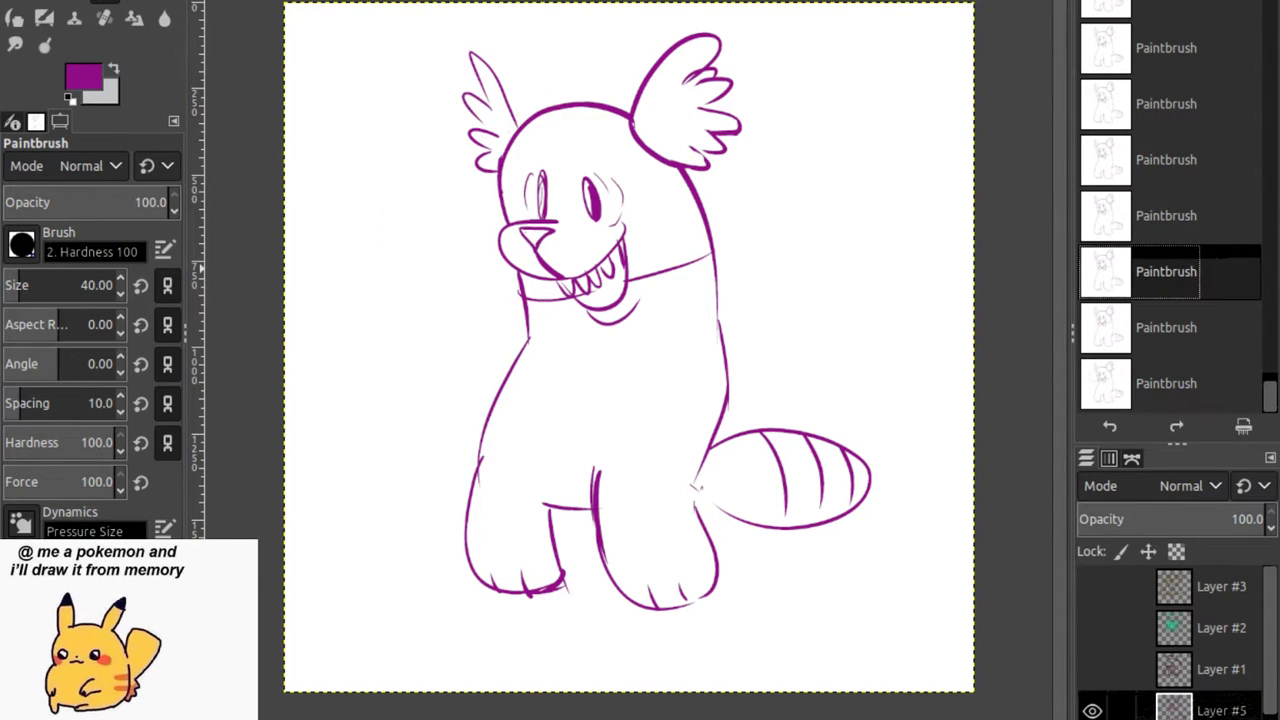
Thicken the back contour with one smooth curve from the neckline down to the base of the tail.
left_click_drag(712, 242, 697, 462)
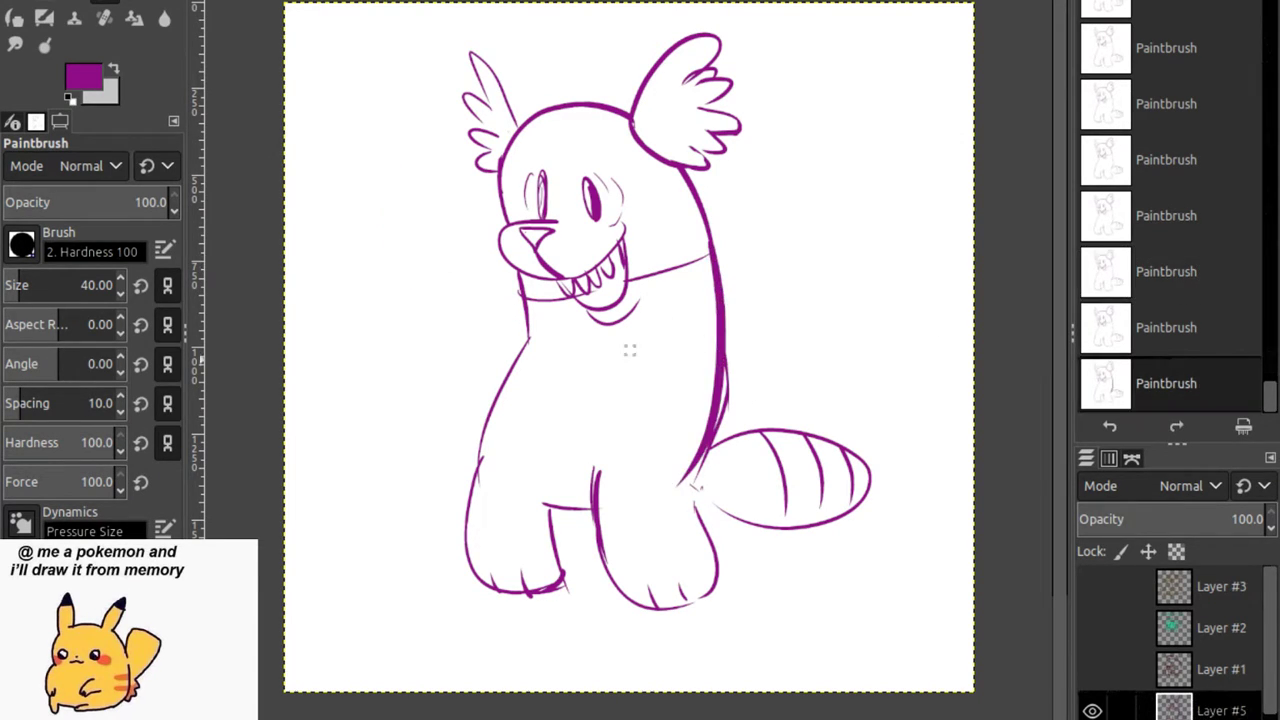
Paint both arms of the creature, one stretched out to the left and one curving across the belly.
left_click_drag(704, 312, 523, 457)
left_click_drag(493, 354, 460, 369)
mouse_move(416, 403)
left_mouse_down()
mouse_move(385, 393)
mouse_move(361, 358)
left_mouse_up()
mouse_move(512, 318)
left_mouse_down()
mouse_move(400, 370)
mouse_move(478, 423)
left_mouse_up()
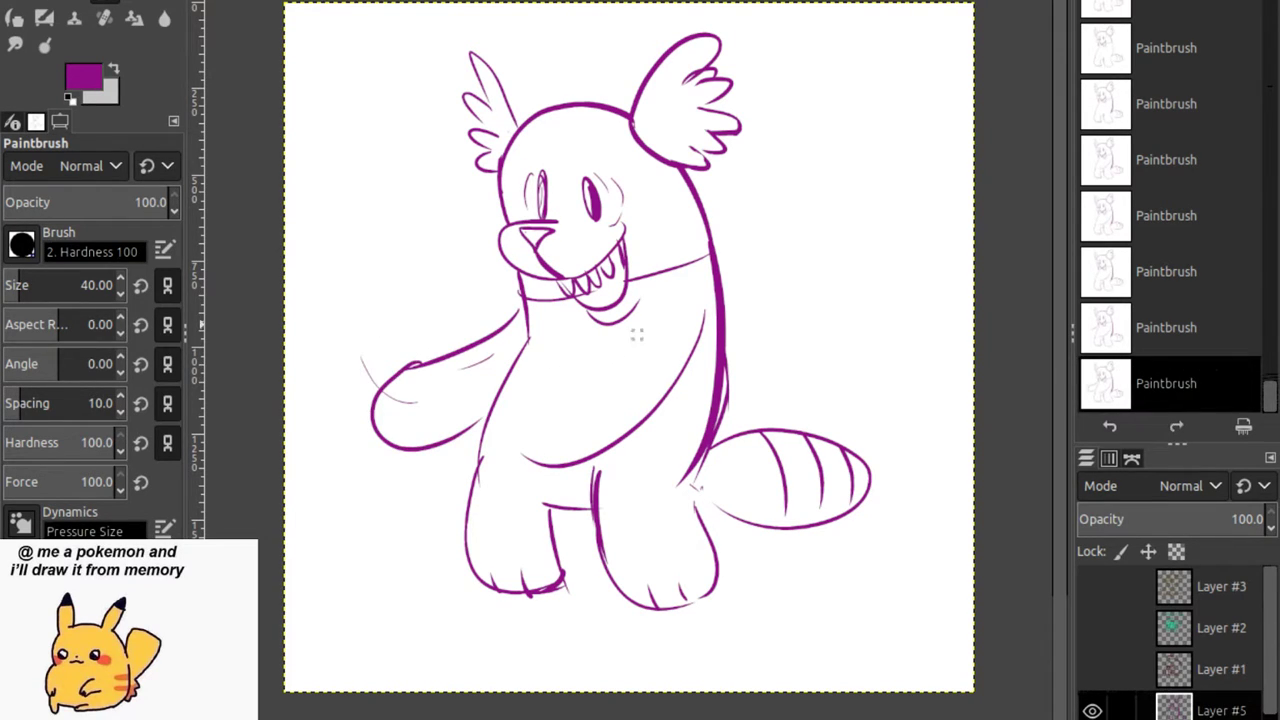
left_click_drag(655, 318, 605, 446)
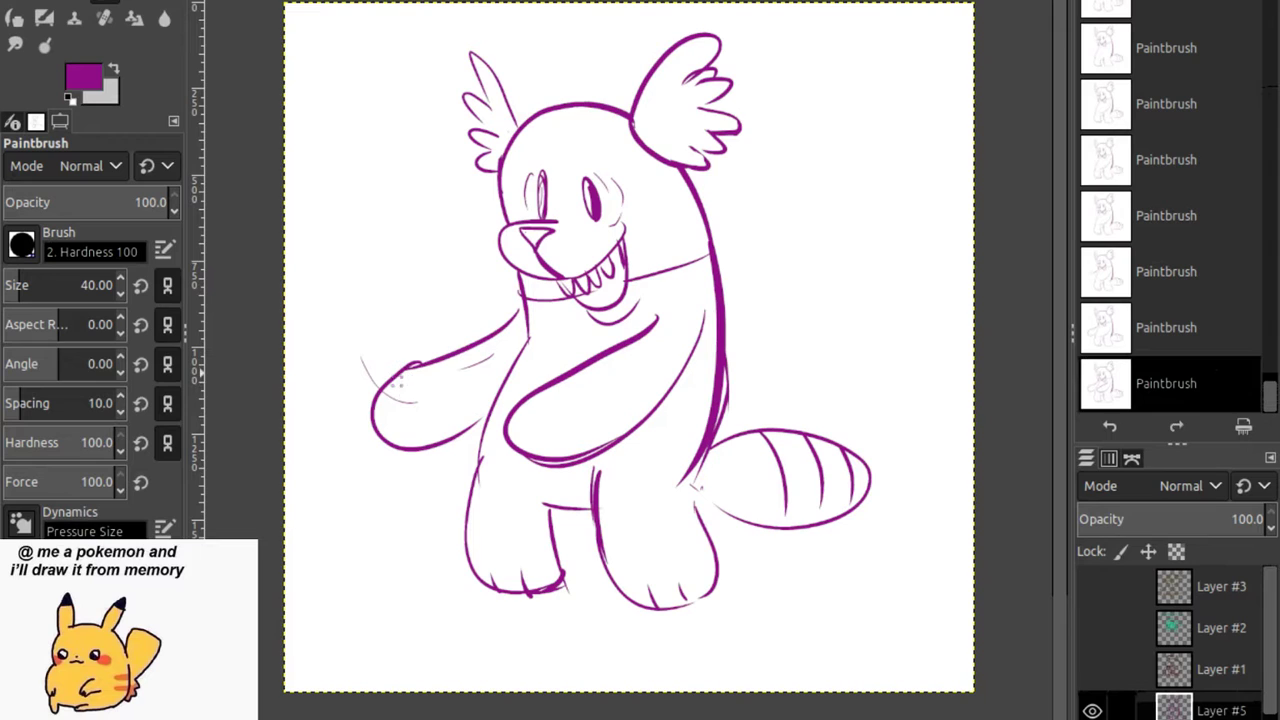
Paint pads on the outstretched paw, finger lines on the other paw, and a tongue and drool at the mouth.
left_click_drag(404, 384, 398, 424)
left_click_drag(414, 429, 405, 440)
left_click_drag(428, 392, 436, 396)
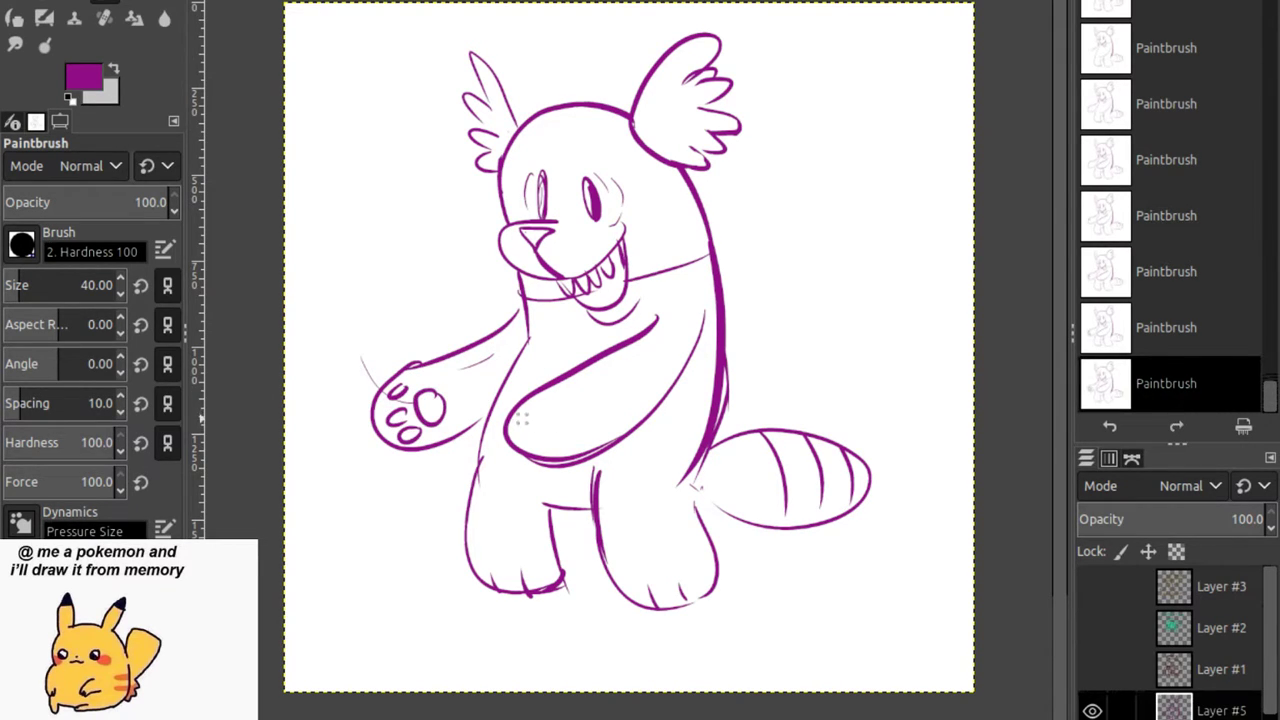
mouse_move(513, 418)
left_mouse_down()
mouse_move(550, 413)
mouse_move(548, 437)
left_mouse_up()
mouse_move(616, 279)
left_mouse_down()
mouse_move(609, 304)
mouse_move(566, 320)
mouse_move(574, 345)
mouse_move(606, 312)
mouse_move(629, 317)
left_mouse_up()
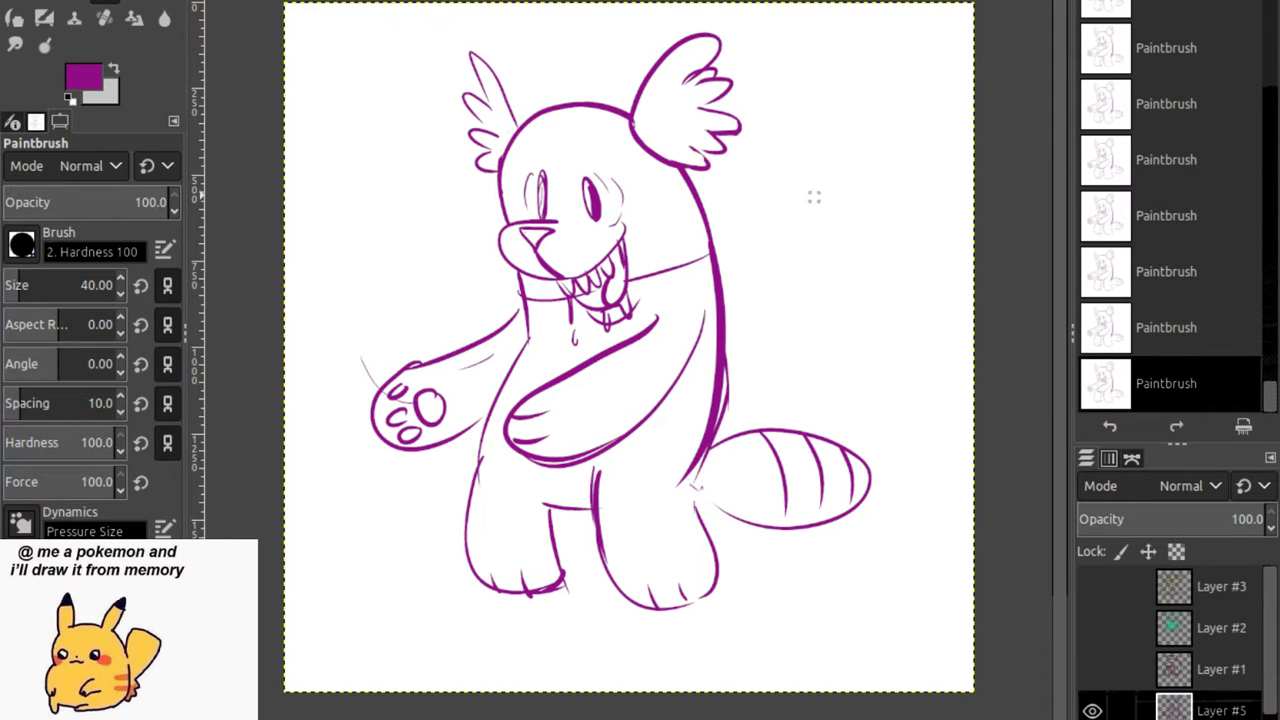
Paint a small rounded creature beside the large one's ear, with dot eyes, a smiling muzzle, one raised arm and two round ears.
left_click_drag(811, 183, 886, 186)
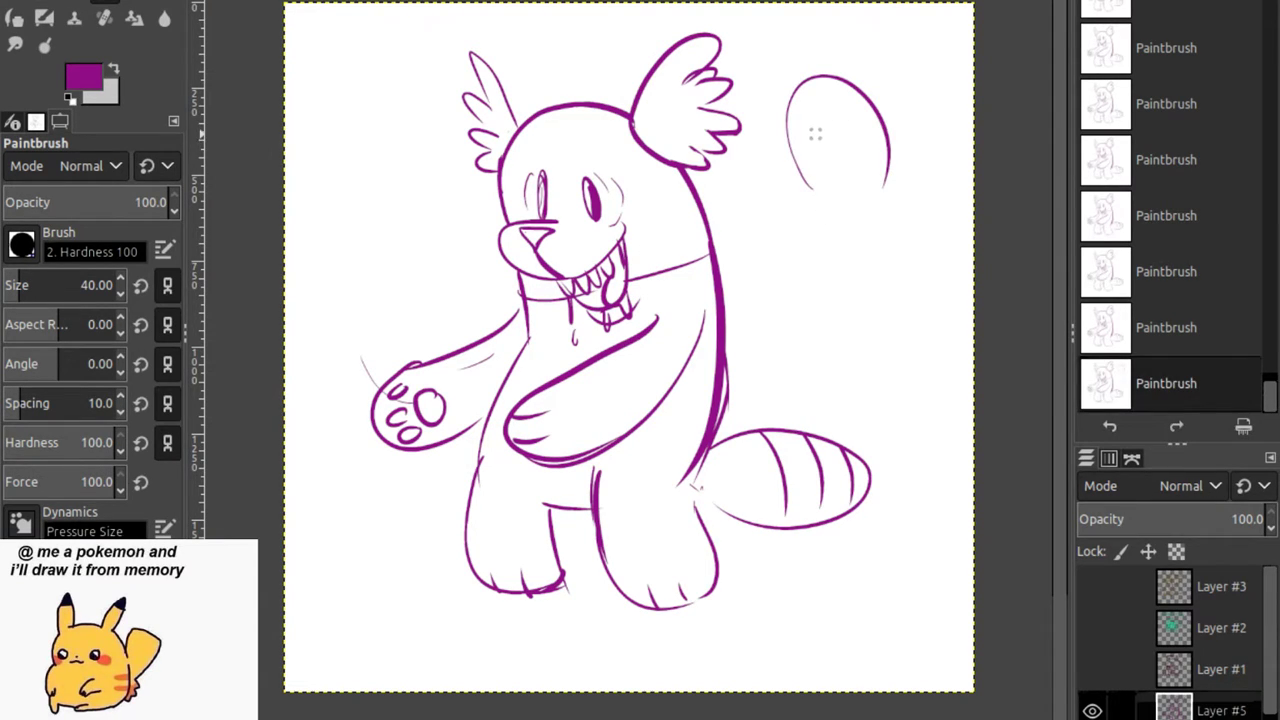
mouse_move(809, 130)
left_mouse_down()
mouse_move(806, 141)
mouse_move(820, 137)
left_mouse_up()
mouse_move(820, 138)
left_mouse_down()
mouse_move(837, 134)
mouse_move(828, 143)
mouse_move(800, 113)
mouse_move(836, 112)
left_mouse_up()
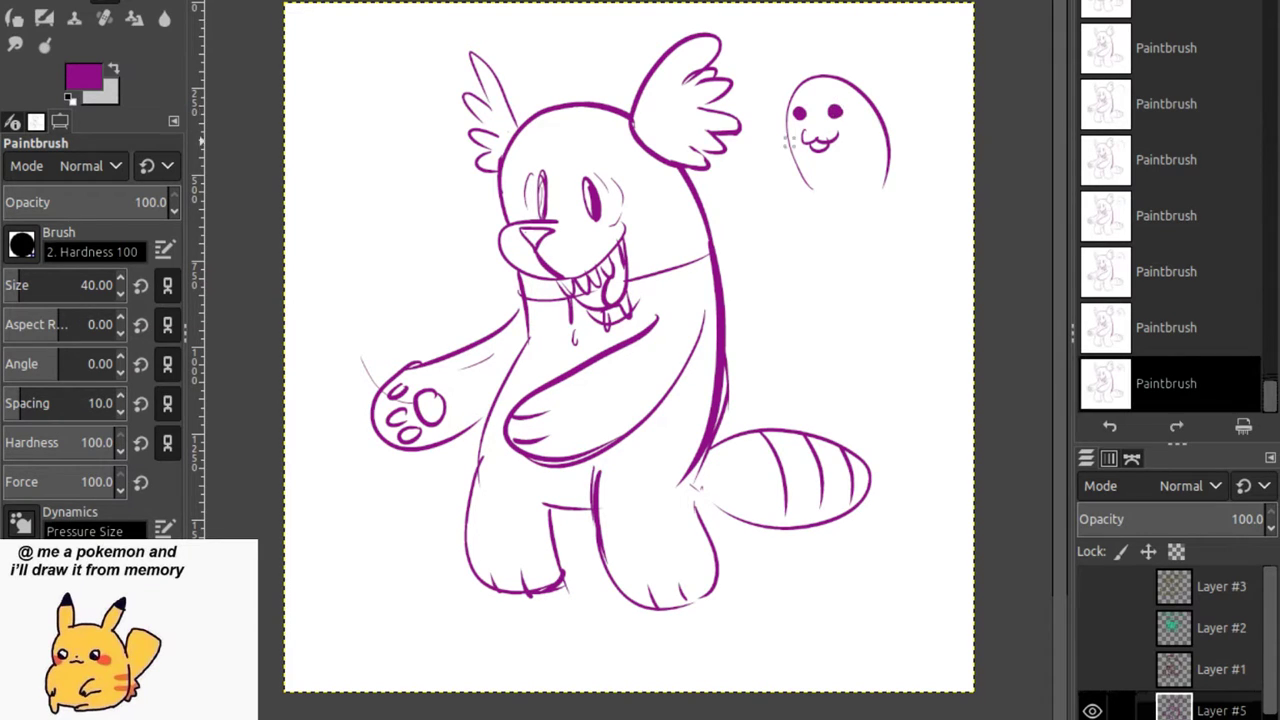
mouse_move(786, 146)
left_mouse_down()
mouse_move(788, 180)
mouse_move(752, 166)
left_mouse_up()
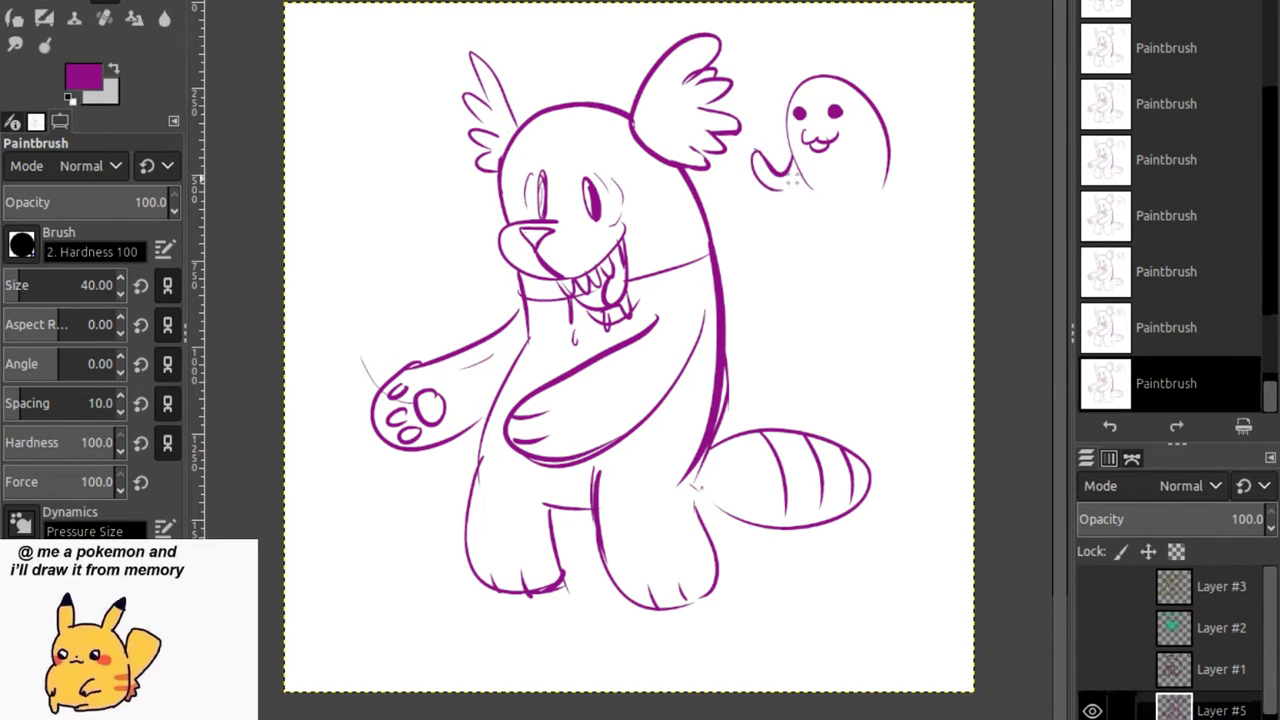
mouse_move(800, 96)
left_mouse_down()
mouse_move(780, 72)
mouse_move(776, 106)
left_mouse_up()
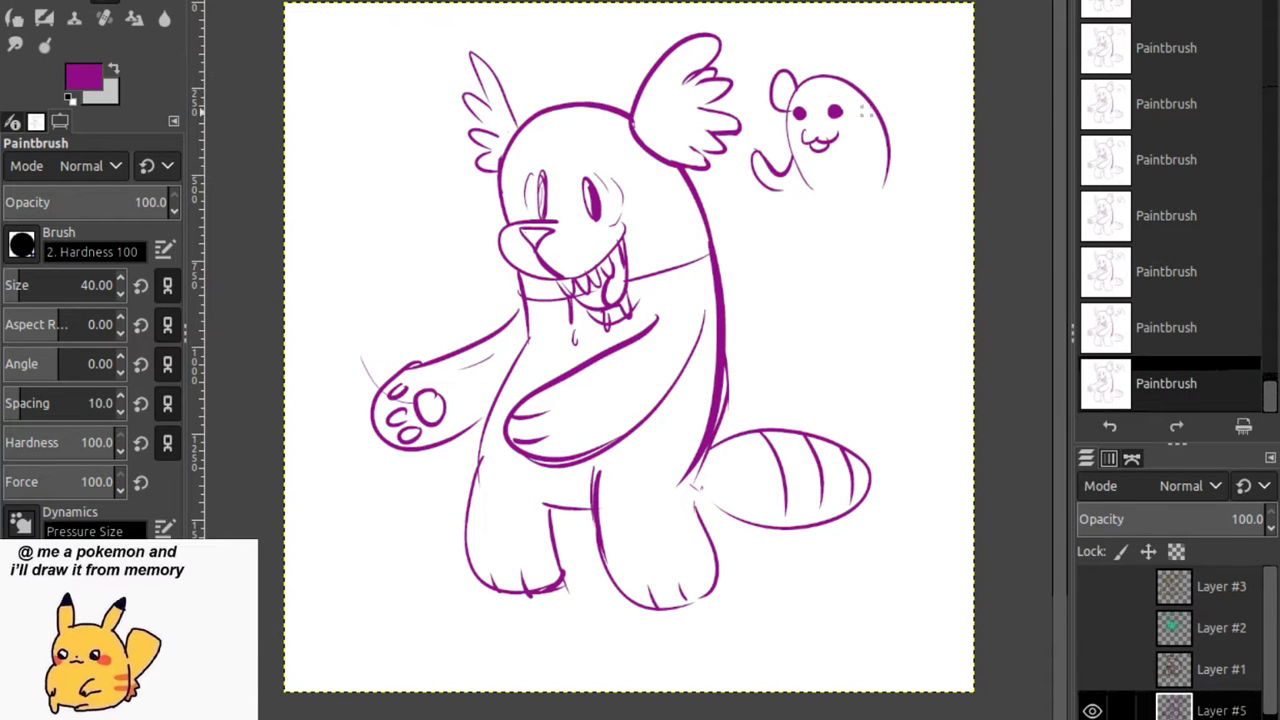
left_click_drag(852, 88, 871, 91)
Complete the small creature with a second arm, two feet, a nose, a curved line under the face and body contours.
mouse_move(895, 137)
left_mouse_down()
mouse_move(928, 182)
mouse_move(910, 192)
left_mouse_up()
mouse_move(814, 198)
left_mouse_down()
mouse_move(797, 214)
mouse_move(900, 228)
mouse_move(906, 192)
left_mouse_up()
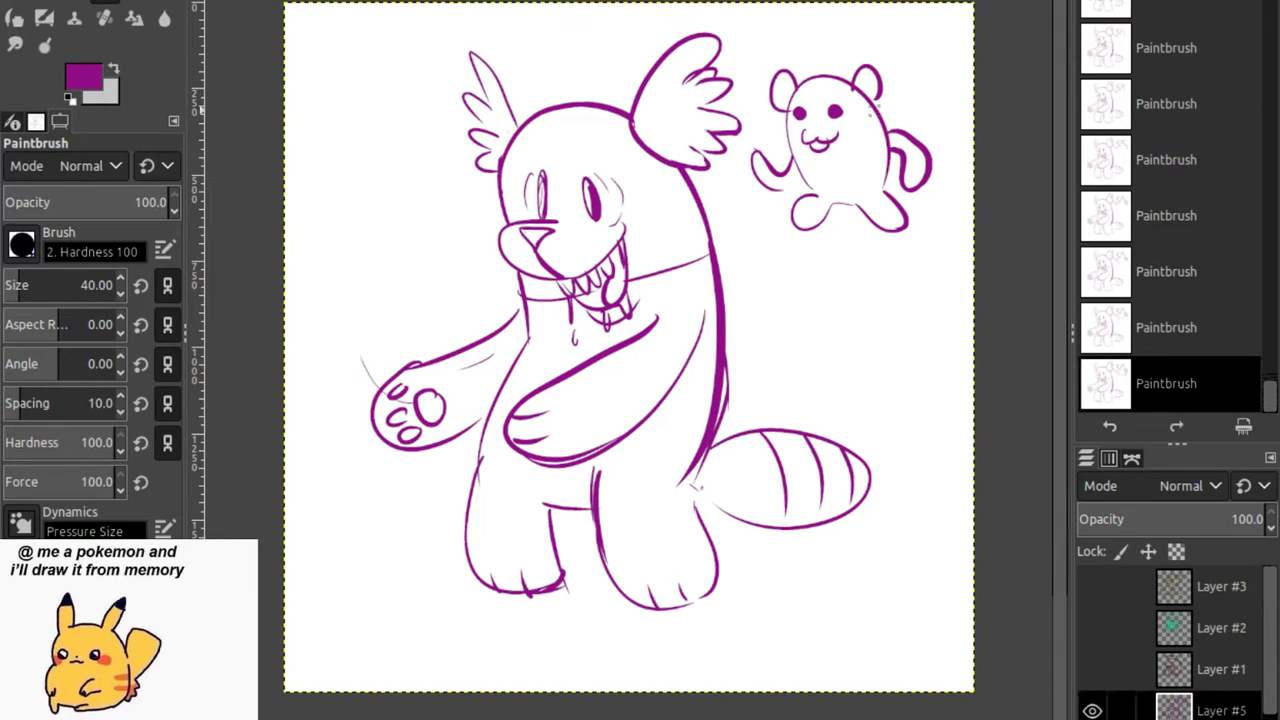
mouse_move(877, 114)
left_mouse_down()
mouse_move(820, 160)
mouse_move(816, 129)
mouse_move(788, 185)
left_mouse_up()
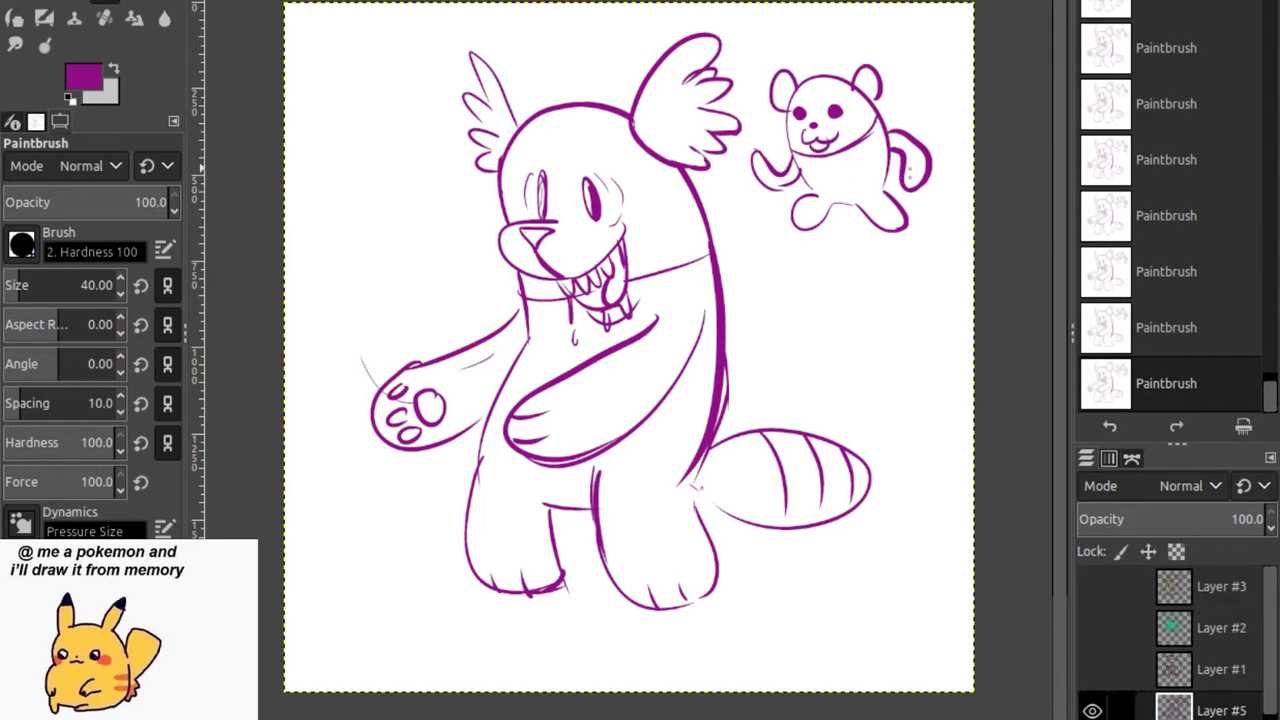
mouse_move(910, 168)
left_mouse_down()
mouse_move(912, 186)
mouse_move(913, 164)
left_mouse_up()
left_click_drag(849, 206, 873, 204)
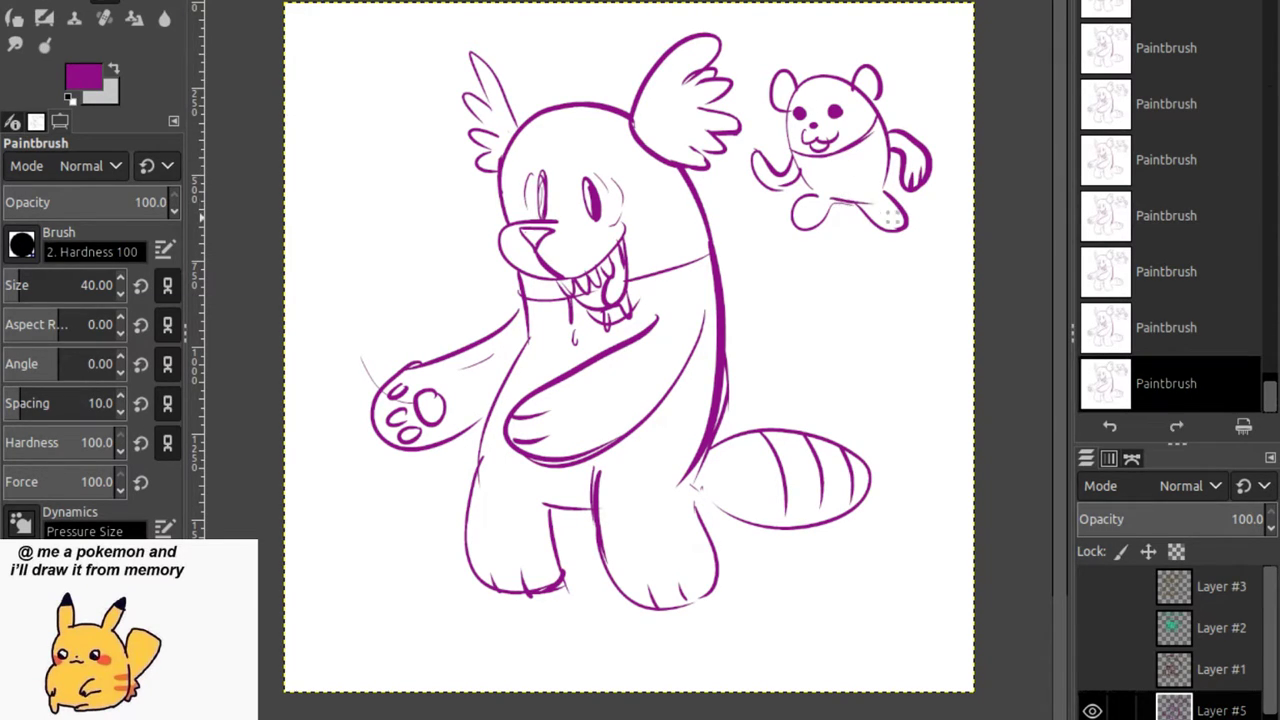
left_click_drag(793, 151, 826, 195)
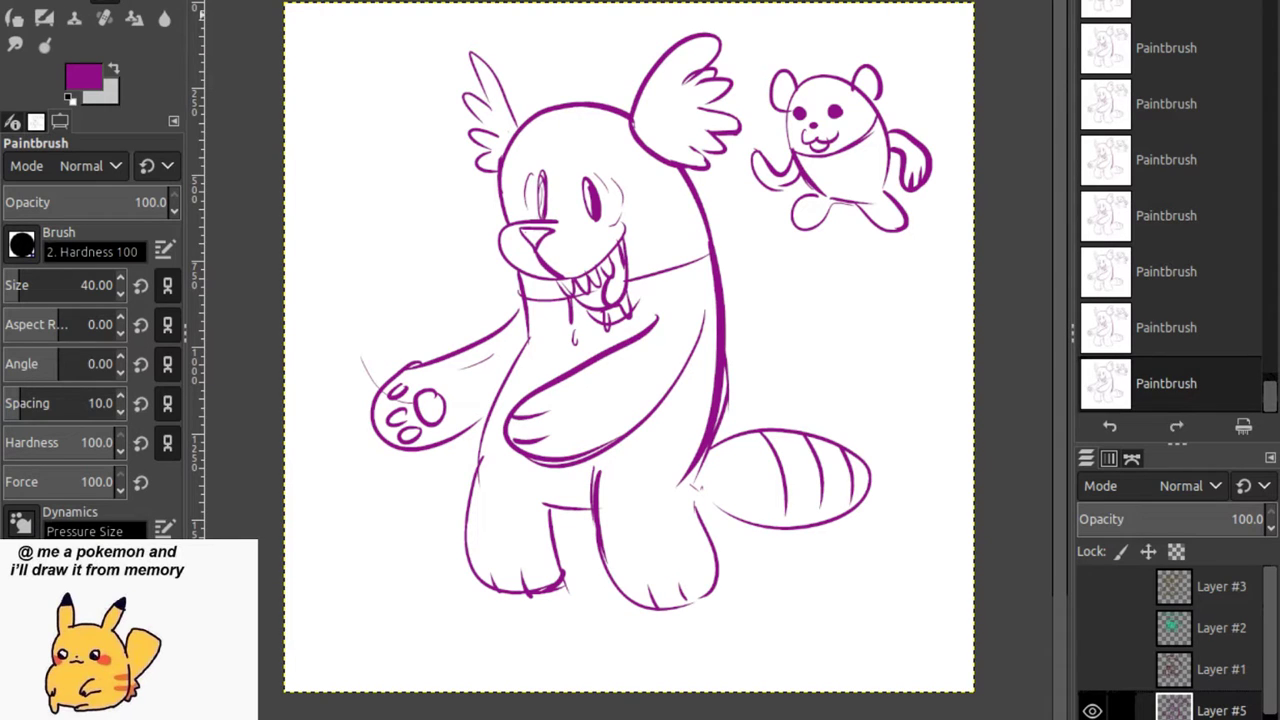
Hand-letter the caption "Bewear" in purple in the canvas's upper left corner.
mouse_move(304, 16)
left_mouse_down()
mouse_move(306, 56)
mouse_move(370, 48)
left_mouse_up()
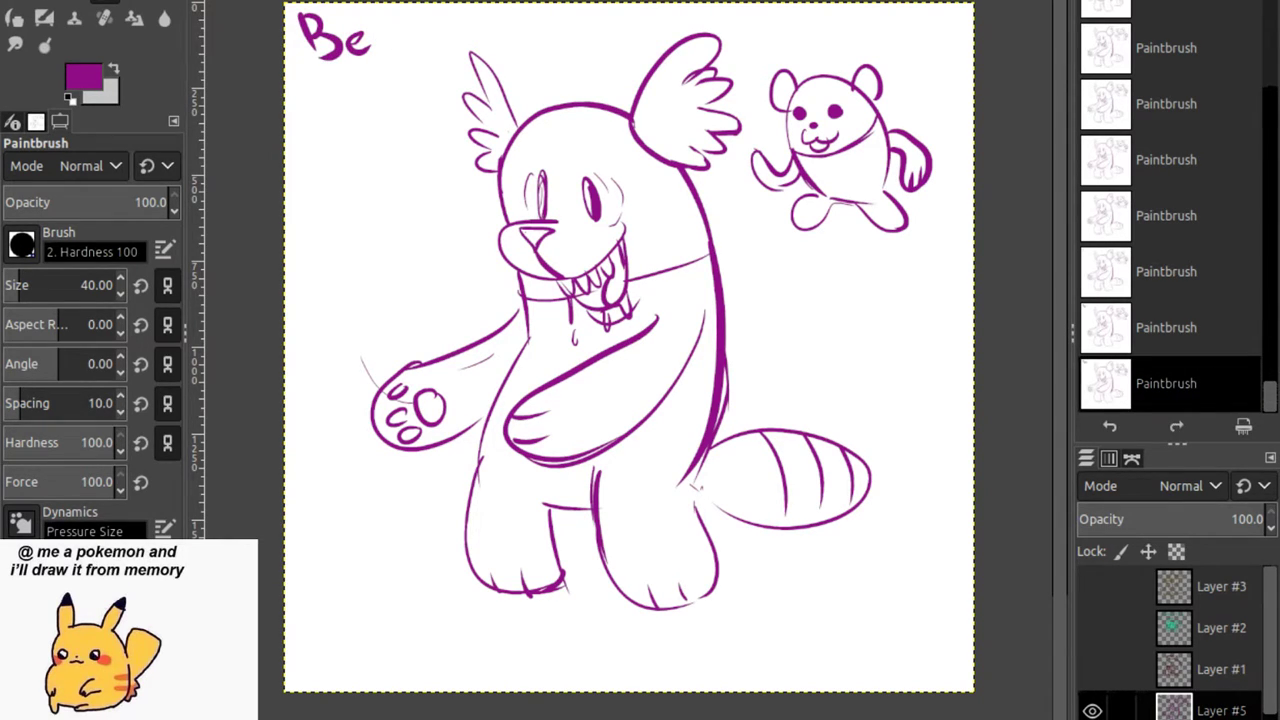
left_click_drag(374, 28, 462, 46)
left_click_drag(468, 28, 488, 20)
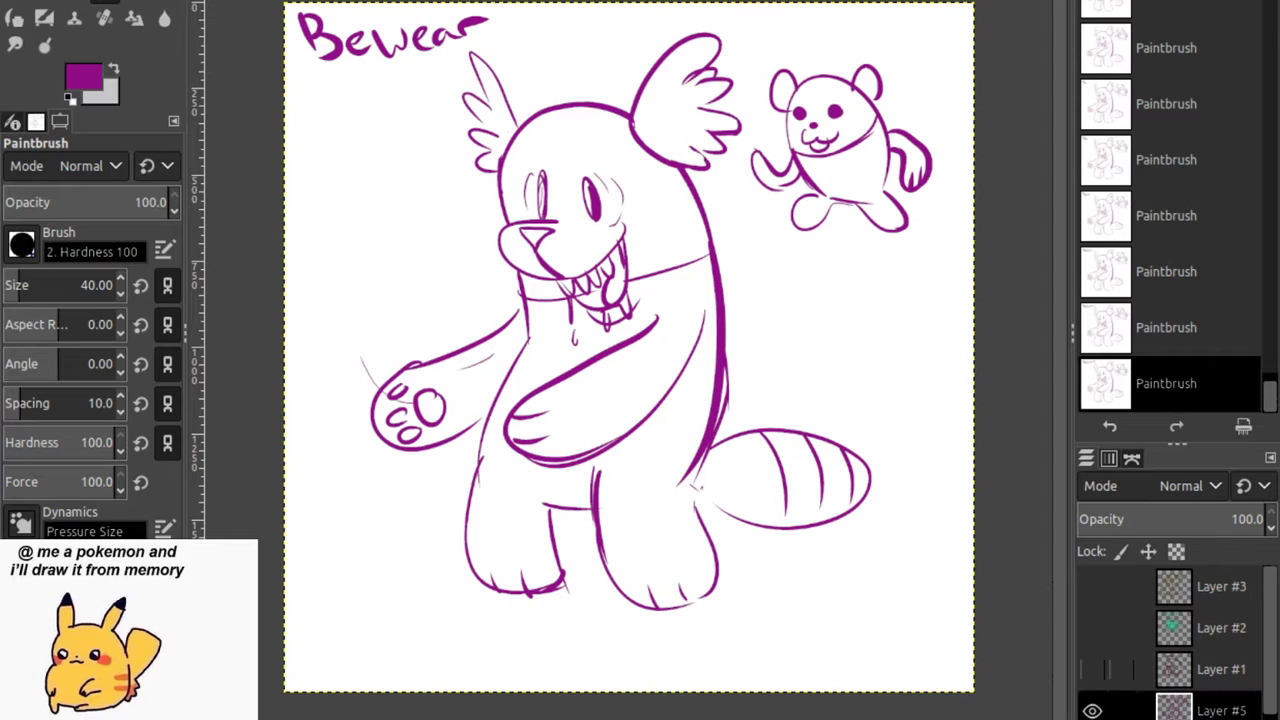
With the Bewear layer hidden, start a new creature in dark grey on a new layer by painting its left-hand arm contour.
left_click(1092, 710)
key("ctrl+shift+n")
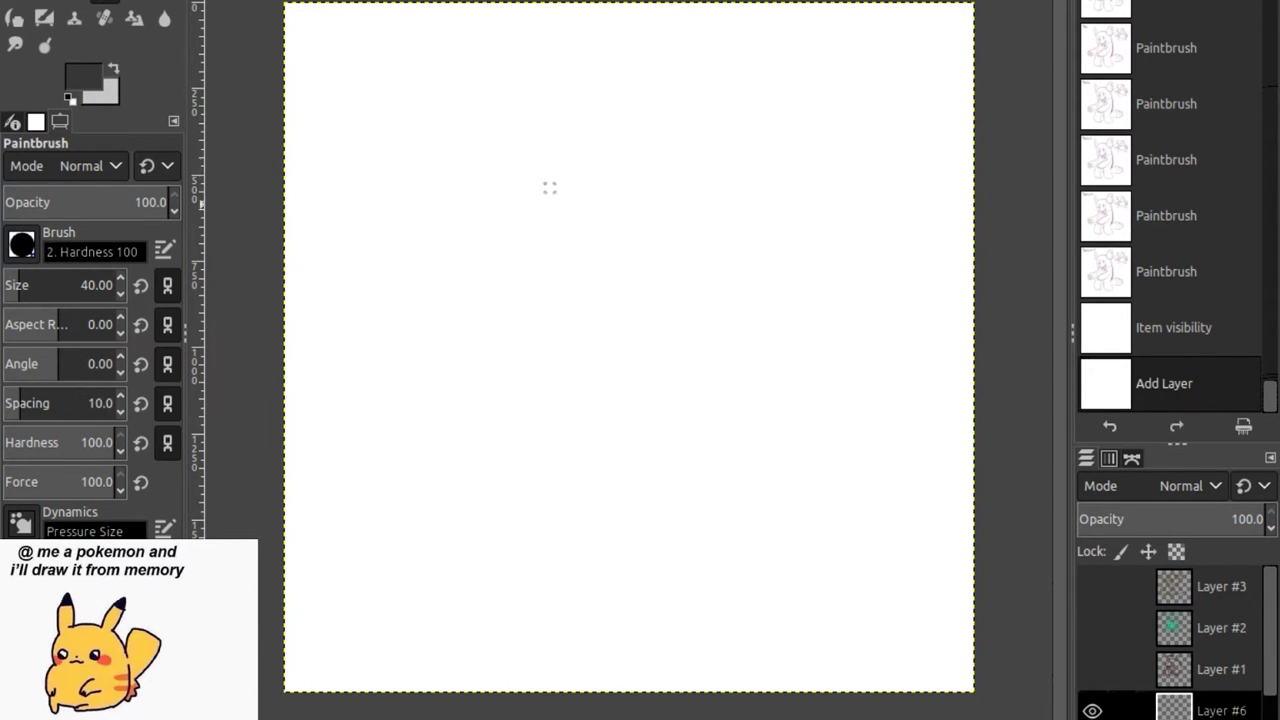
left_click_drag(518, 192, 462, 175)
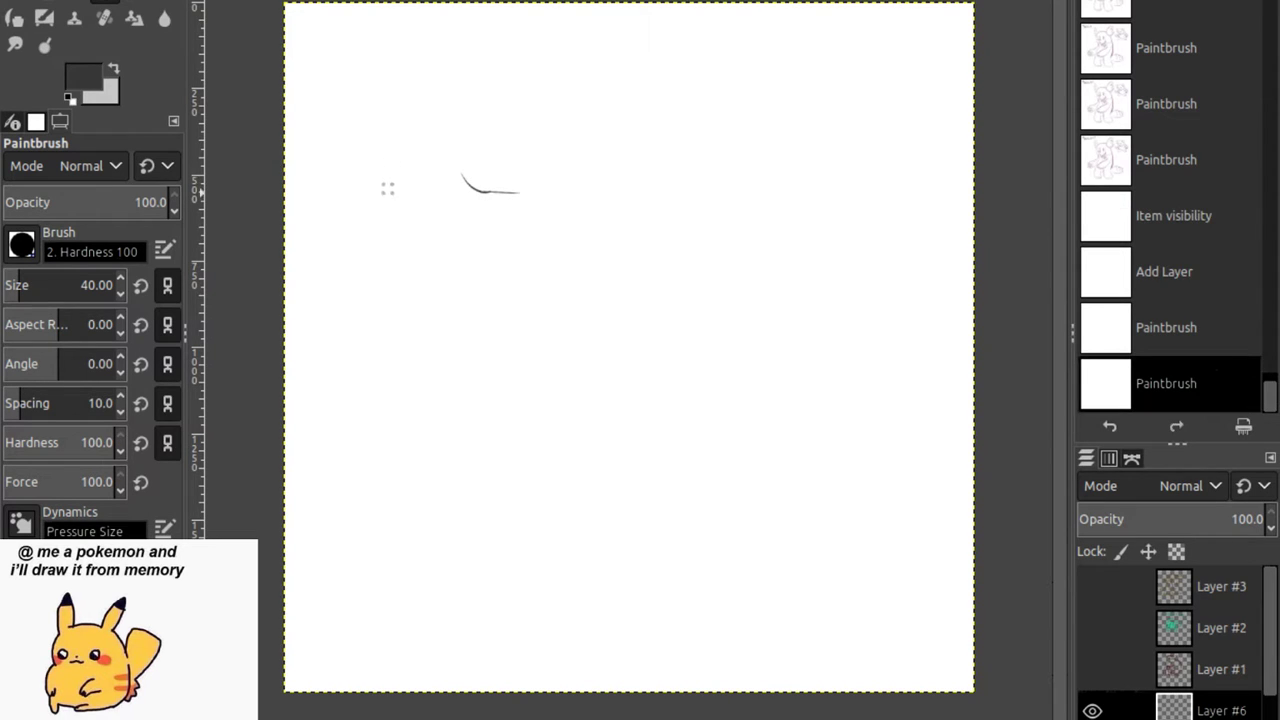
mouse_move(384, 178)
left_mouse_down()
mouse_move(383, 125)
mouse_move(416, 270)
mouse_move(402, 261)
mouse_move(526, 276)
mouse_move(510, 352)
left_mouse_up()
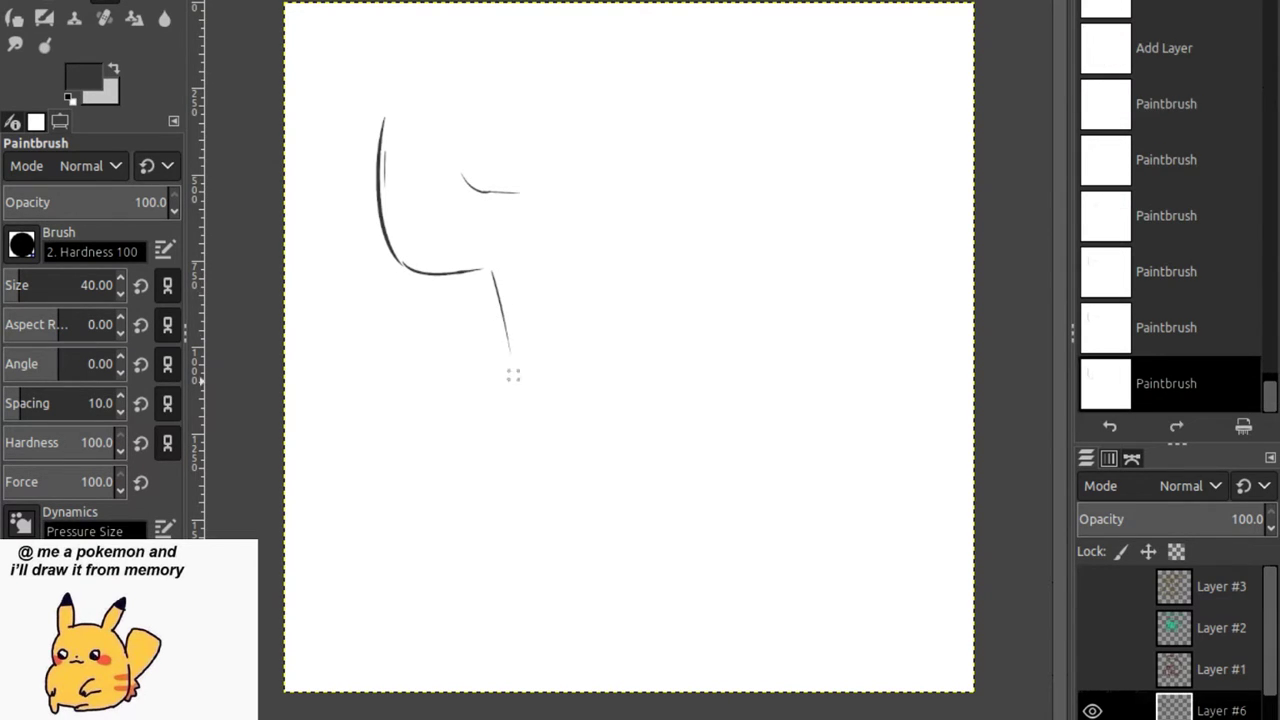
Paint the torso sides, belly line and two legs, with a rounded left-hand foot and a toed right-hand foot.
left_click_drag(501, 262, 515, 400)
mouse_move(677, 280)
left_mouse_down()
mouse_move(670, 358)
mouse_move(705, 475)
left_mouse_up()
mouse_move(513, 395)
left_mouse_down()
mouse_move(537, 484)
mouse_move(522, 527)
mouse_move(615, 518)
left_mouse_up()
mouse_move(613, 408)
left_mouse_down()
mouse_move(647, 516)
mouse_move(698, 528)
left_mouse_up()
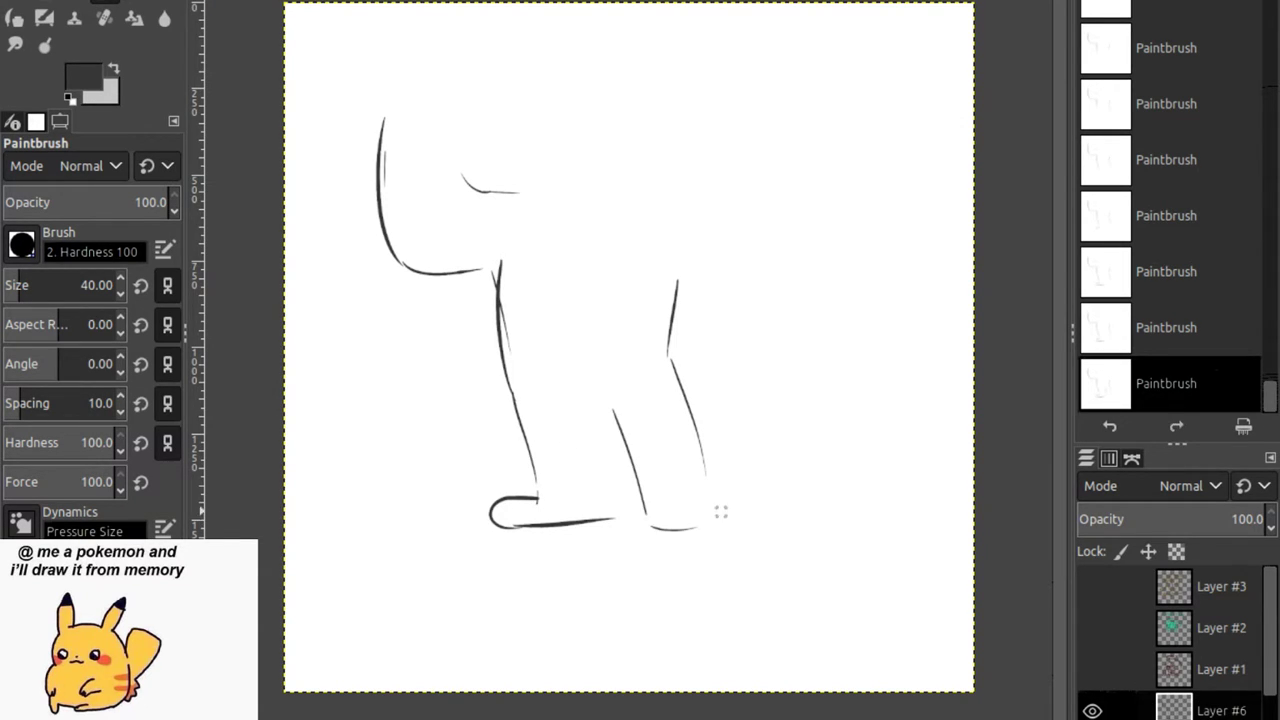
mouse_move(707, 480)
left_mouse_down()
mouse_move(645, 522)
mouse_move(707, 536)
mouse_move(706, 509)
mouse_move(736, 524)
left_mouse_up()
mouse_move(538, 392)
left_mouse_down()
mouse_move(615, 410)
mouse_move(598, 516)
left_mouse_up()
left_click_drag(596, 416, 602, 518)
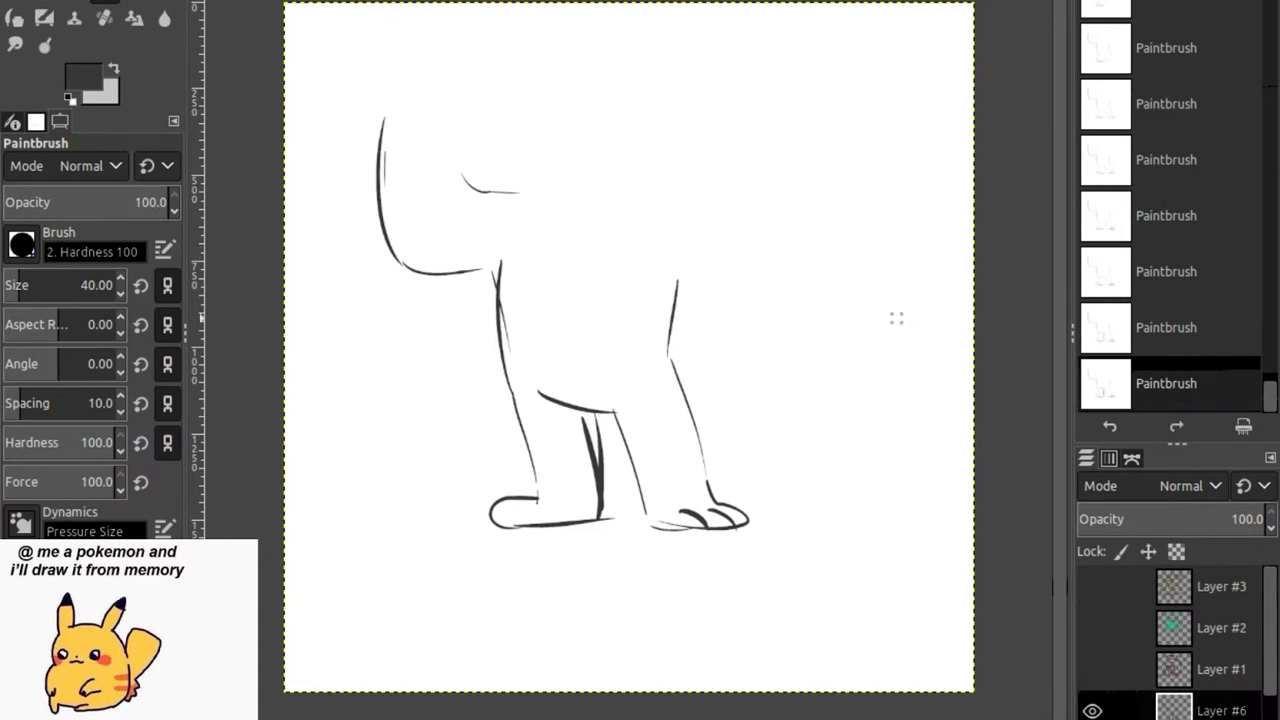
Erase the doubled inner line of the left-hand leg and repaint it as one thick stroke joined to the foot.
key("shift+e")
mouse_move(582, 418)
left_mouse_down()
mouse_move(594, 506)
mouse_move(581, 428)
mouse_move(597, 520)
mouse_move(602, 452)
left_mouse_up()
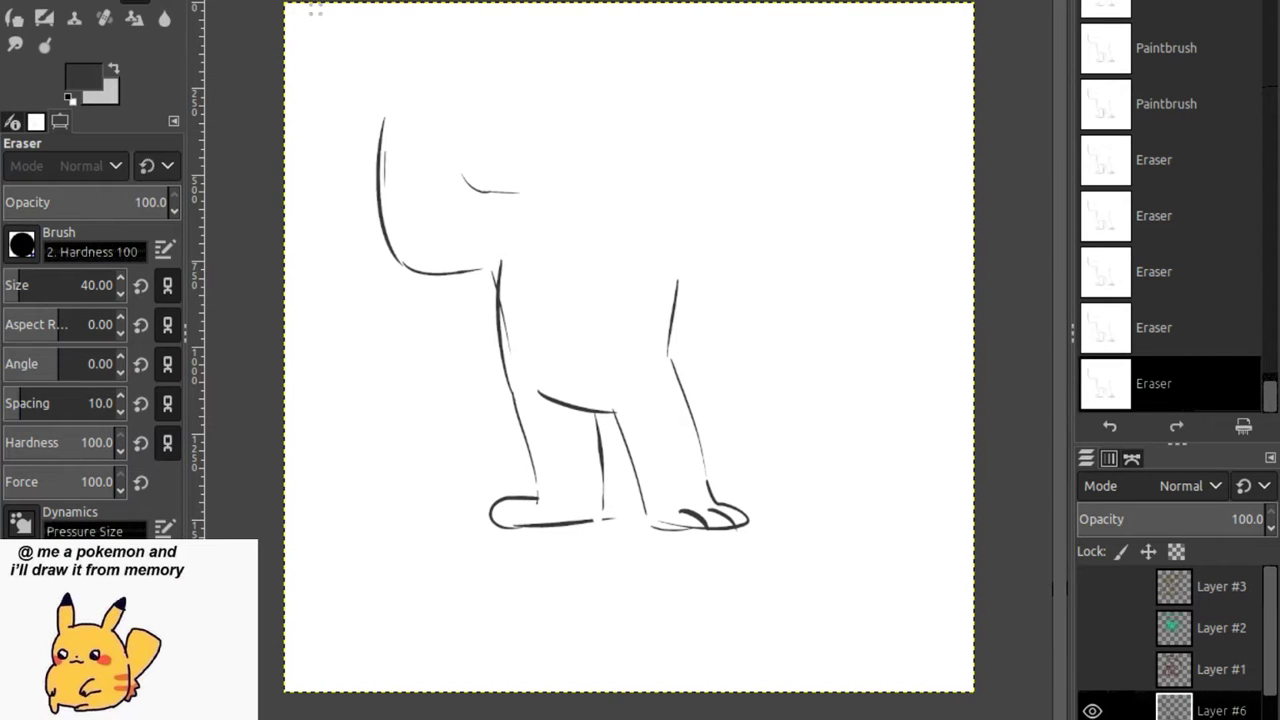
key("p")
left_click_drag(596, 416, 602, 514)
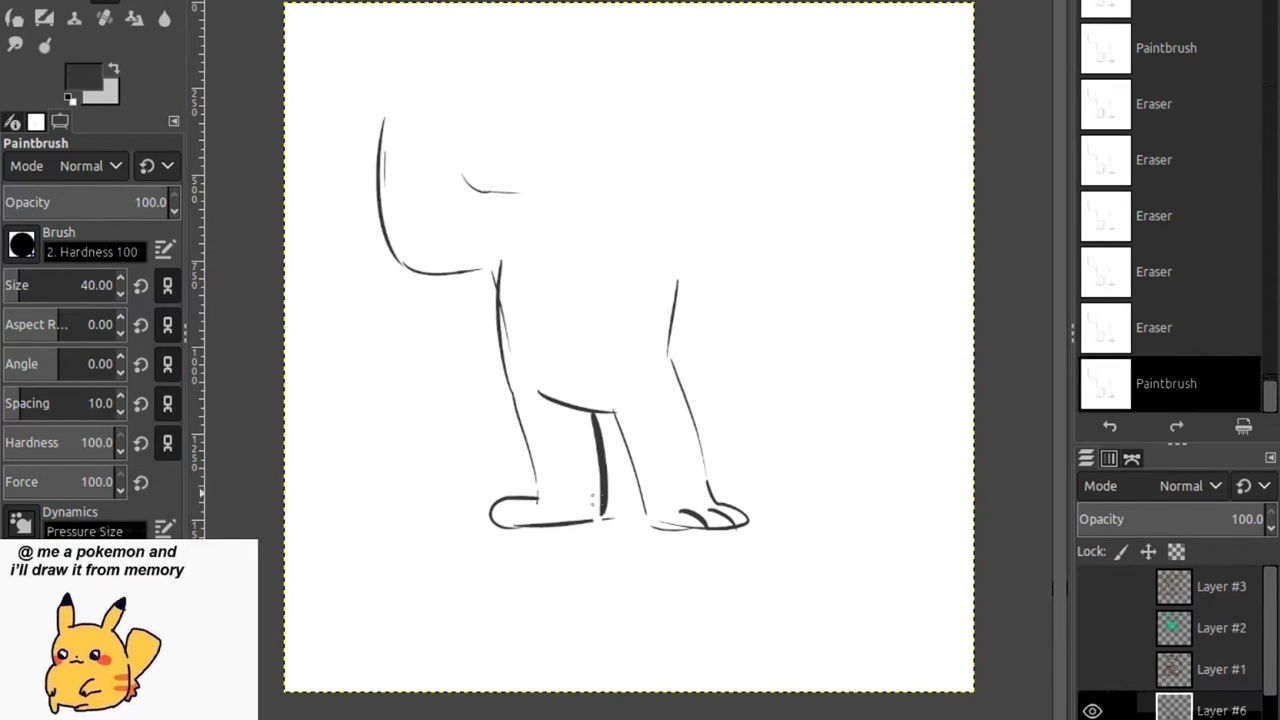
left_click(601, 521)
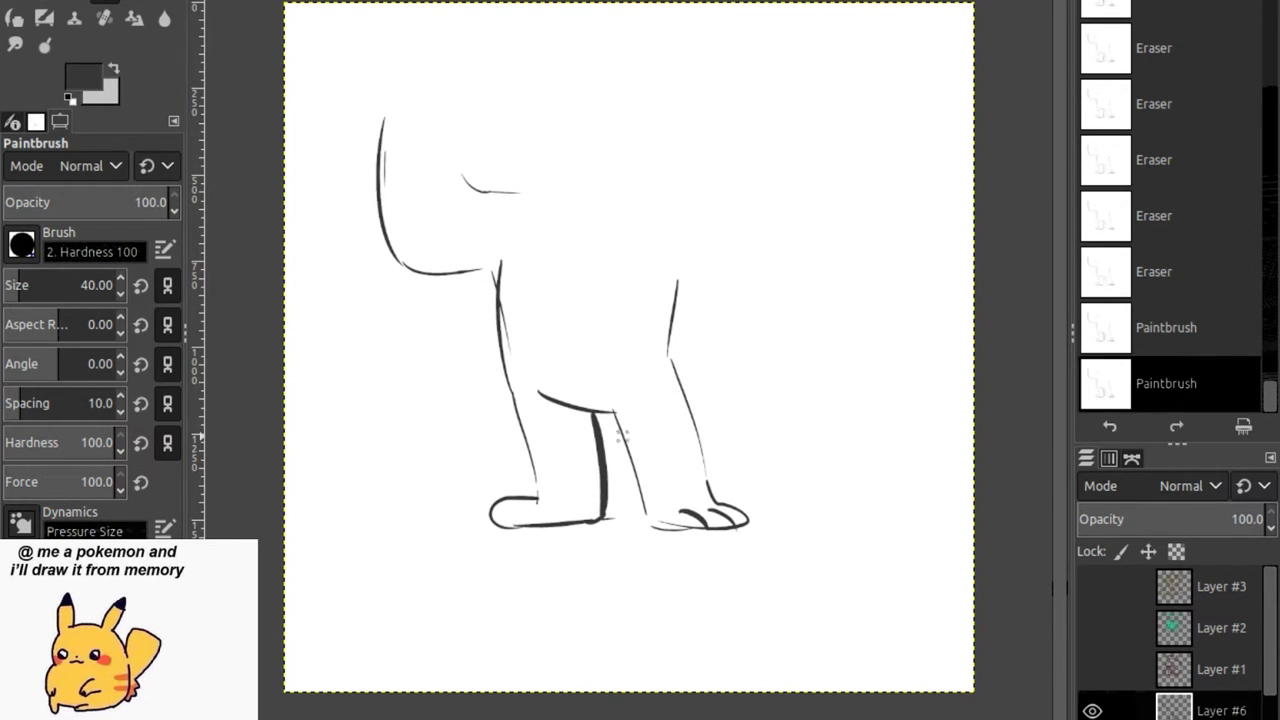
Repaint the right-hand leg's inner line as a thicker curve, redoing the stroke once, and erase the old thin line.
mouse_move(609, 412)
left_mouse_down()
mouse_move(617, 451)
mouse_move(650, 528)
left_mouse_up()
key("ctrl+z")
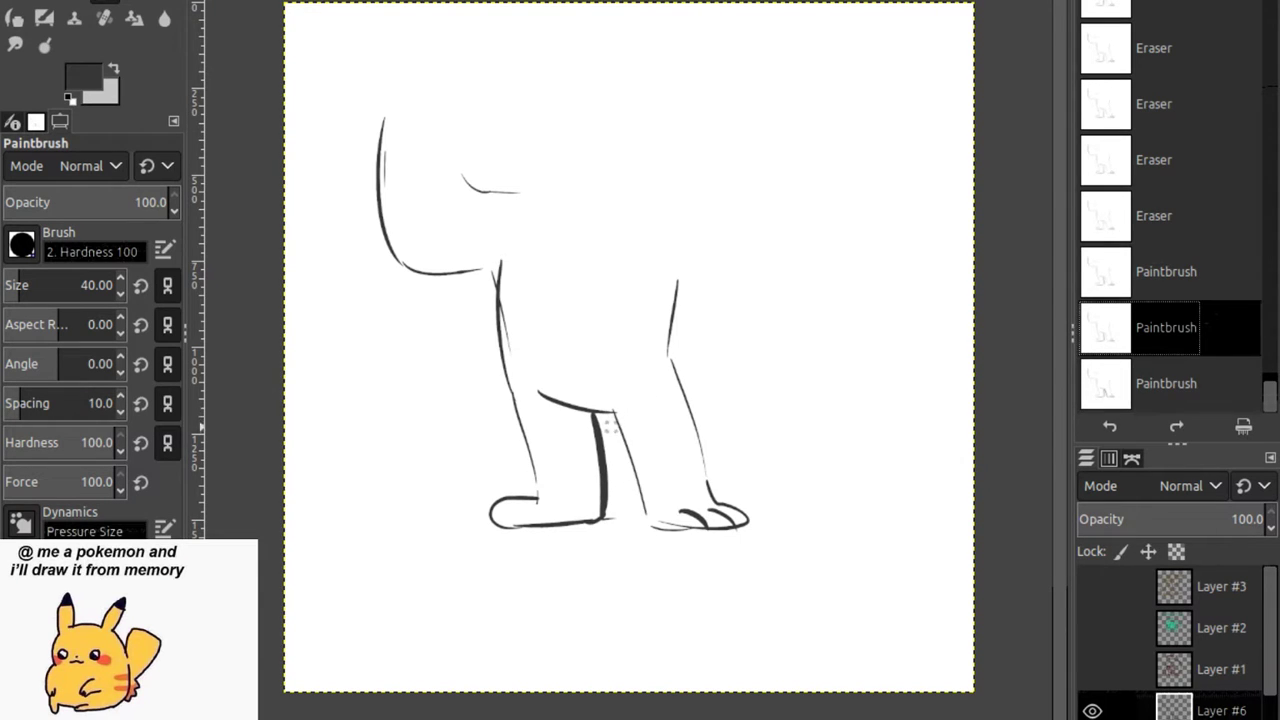
left_click_drag(606, 406, 666, 524)
key("shift+e")
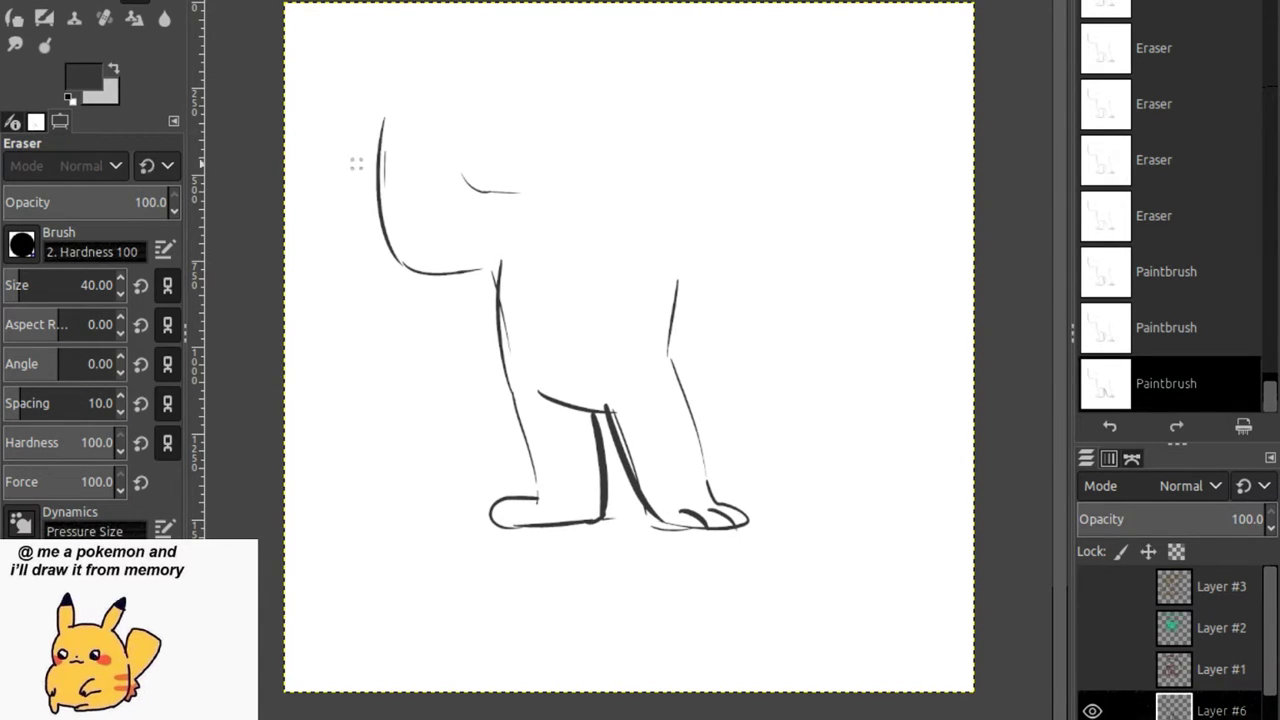
mouse_move(609, 428)
left_mouse_down()
mouse_move(657, 480)
mouse_move(647, 490)
left_mouse_up()
left_click(651, 477)
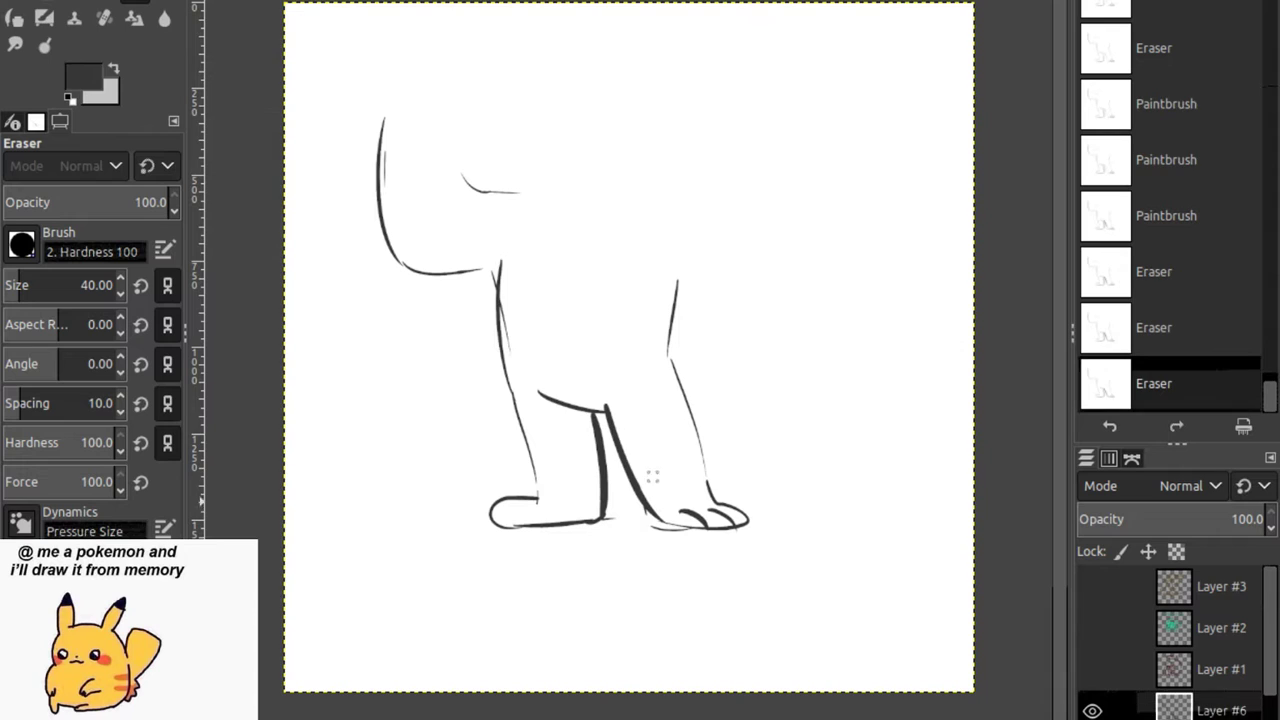
Thicken the right-hand leg's outer line with the Paintbrush and add toe curves to the left-hand foot.
key("p")
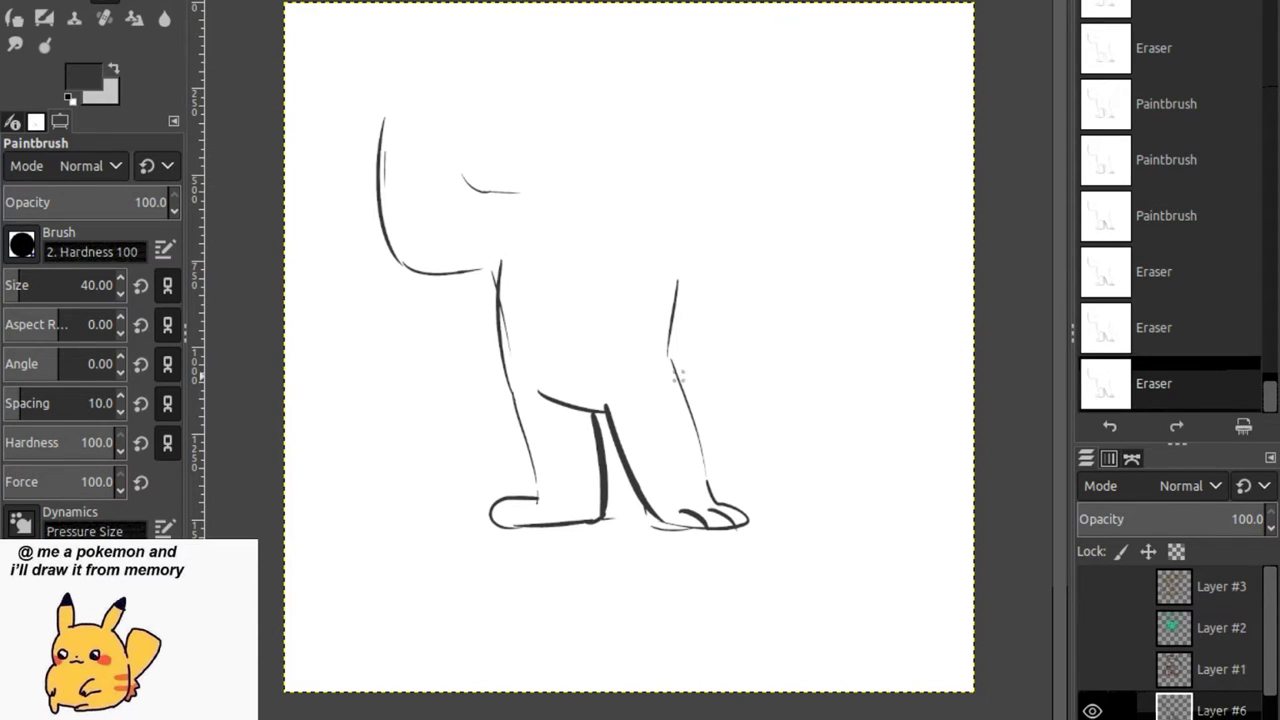
left_click_drag(666, 352, 720, 497)
left_click_drag(534, 474, 522, 527)
key("ctrl+z")
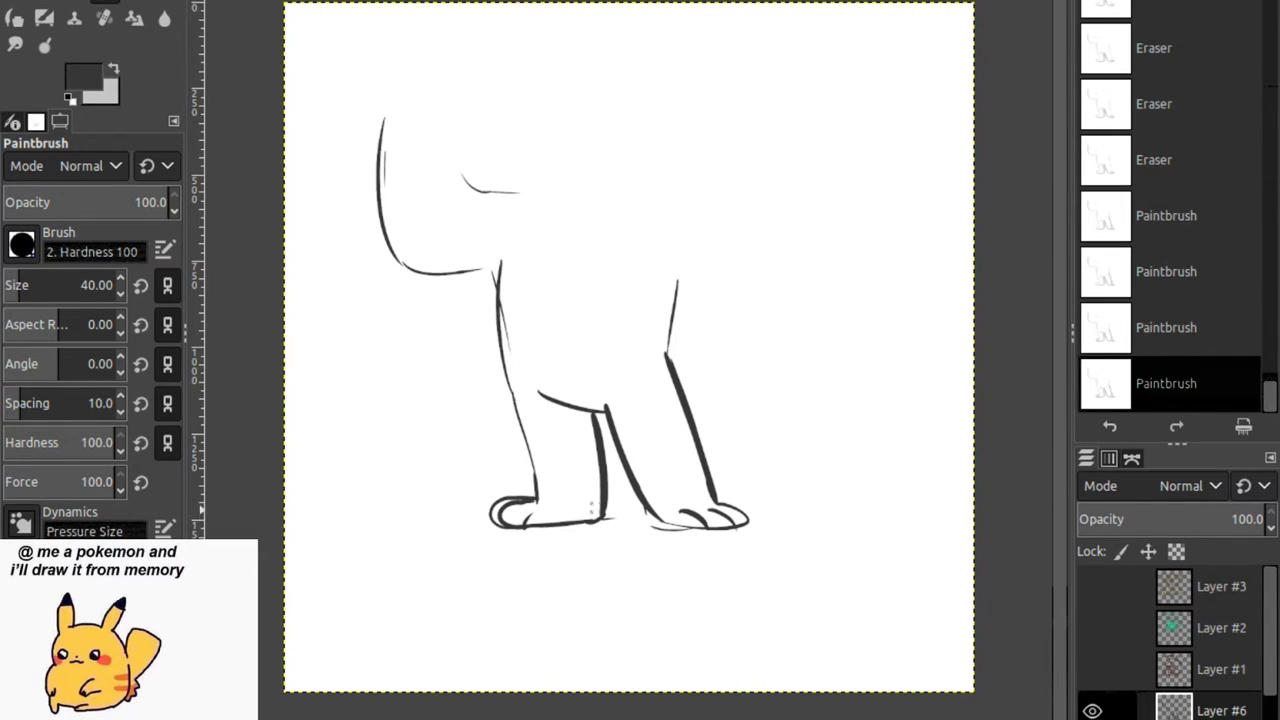
Paint a raised, bent right-hand arm with a rounded fist, and extend the short curve beside the left-hand arm.
left_click_drag(678, 203, 748, 196)
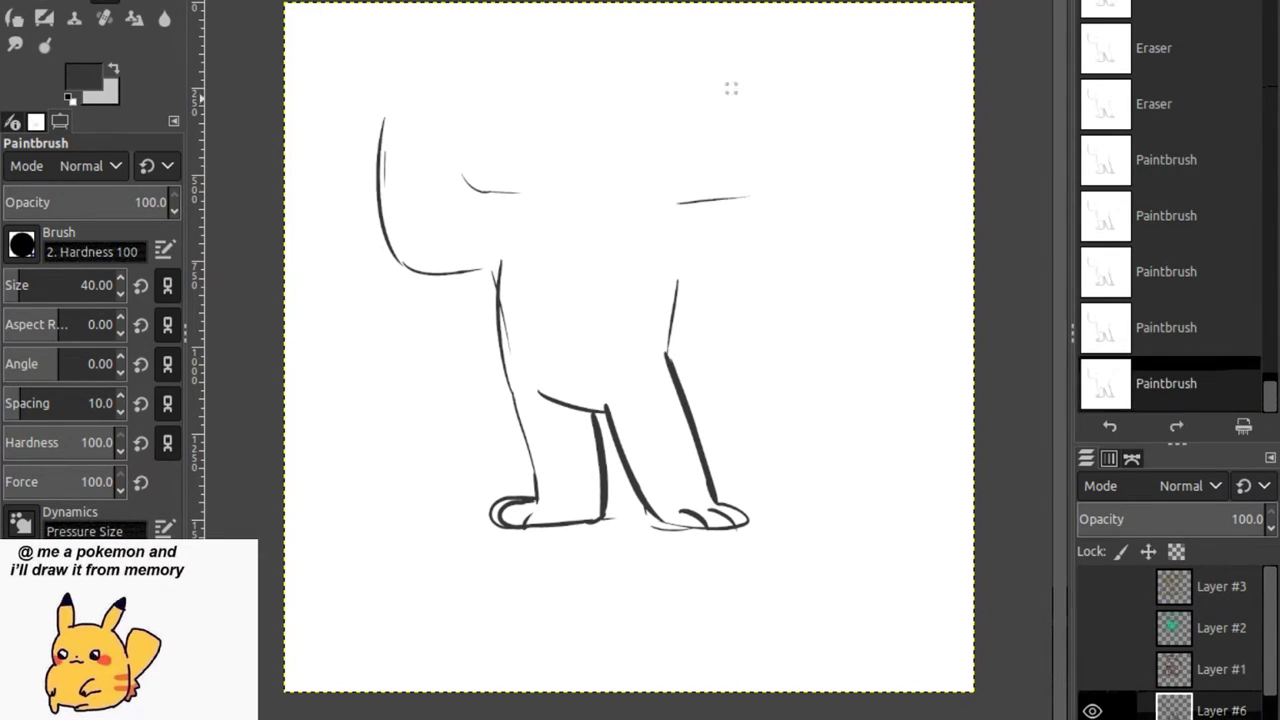
mouse_move(731, 92)
left_mouse_down()
mouse_move(770, 118)
mouse_move(756, 90)
mouse_move(738, 90)
mouse_move(778, 48)
mouse_move(804, 48)
mouse_move(845, 143)
left_mouse_up()
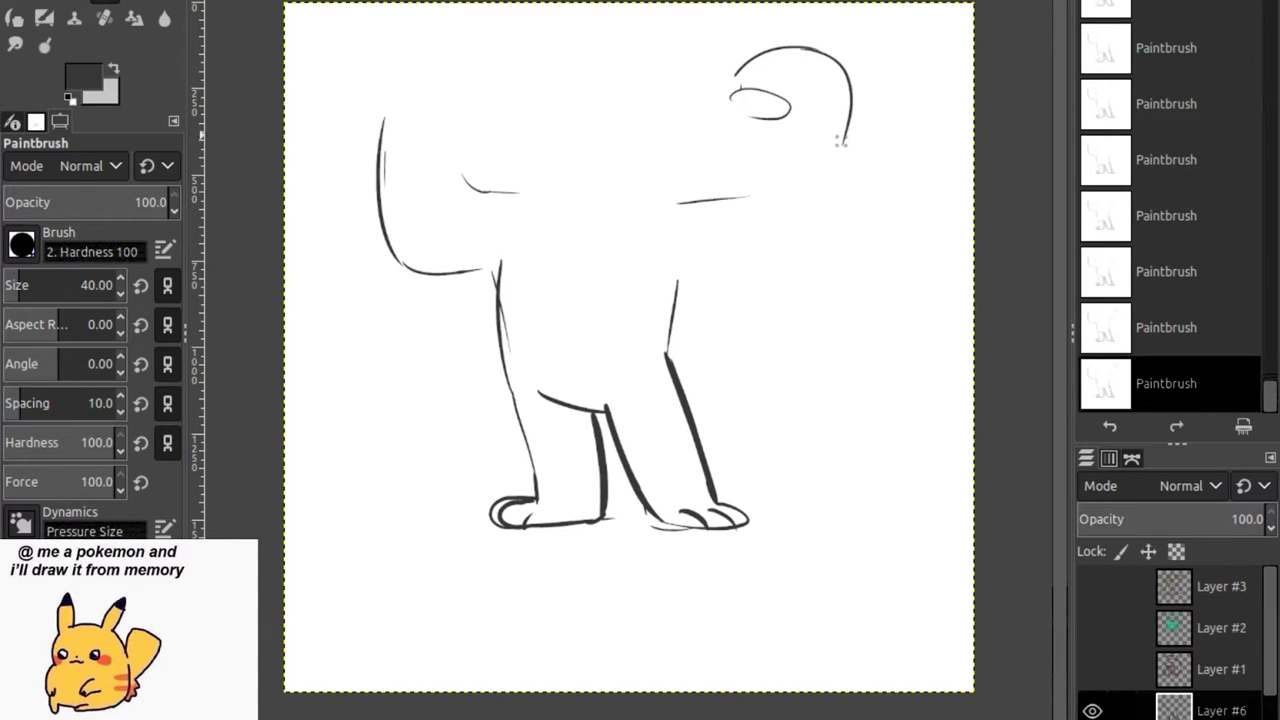
left_click_drag(744, 117, 746, 184)
left_click_drag(838, 143, 694, 270)
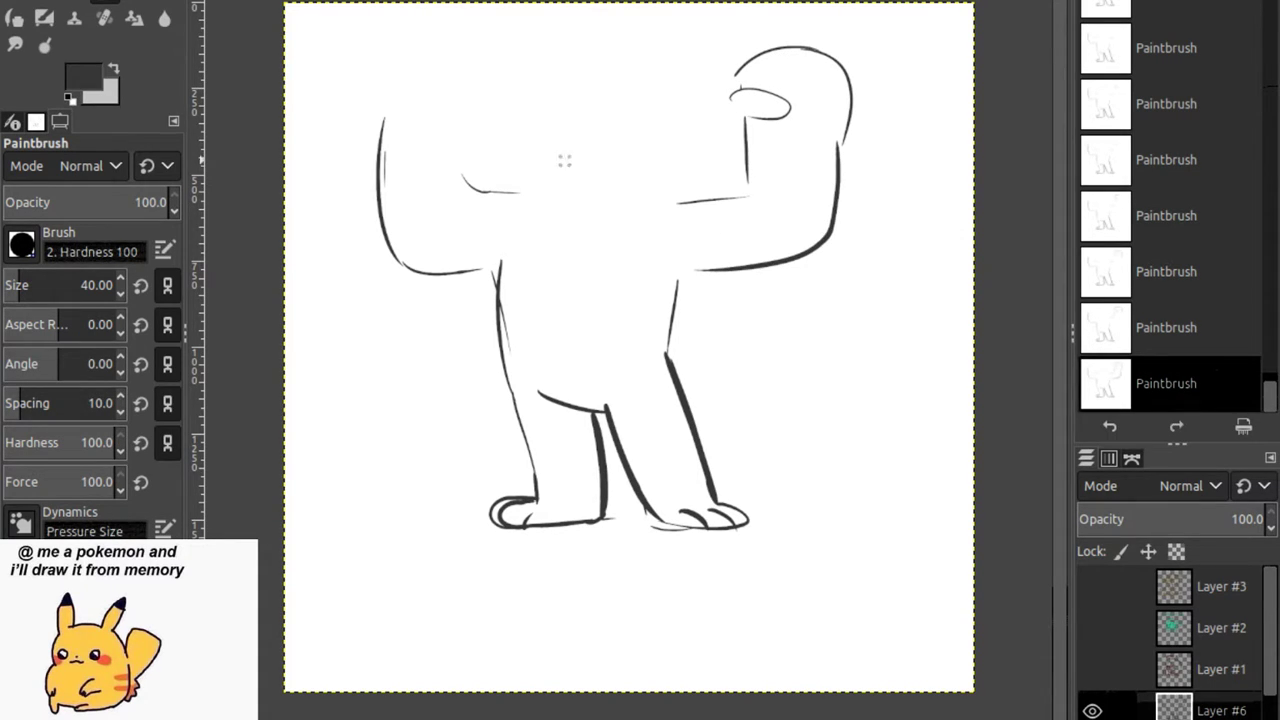
left_click_drag(508, 192, 548, 180)
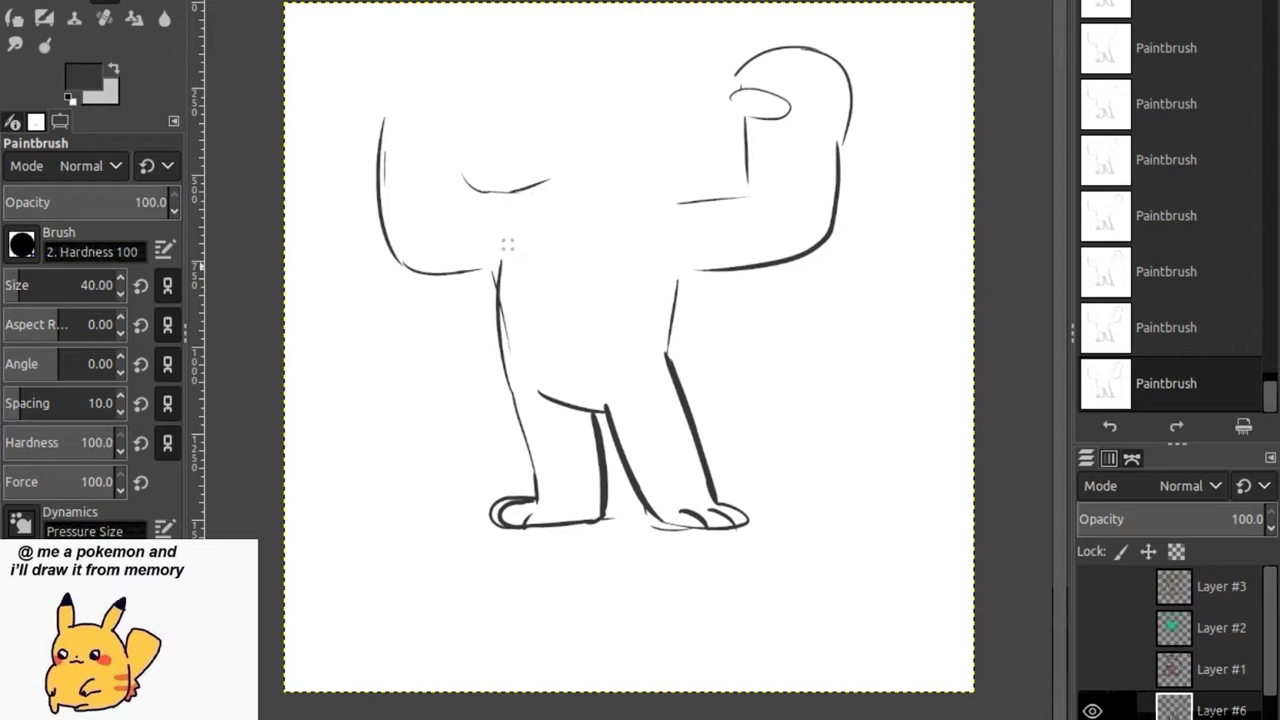
Paint pointed fur strokes across the chest and a ragged hanging tuft beside the right-hand leg.
mouse_move(546, 238)
left_mouse_down()
mouse_move(497, 295)
mouse_move(572, 274)
mouse_move(588, 301)
left_mouse_up()
left_click_drag(620, 294, 664, 340)
left_click_drag(668, 323, 698, 346)
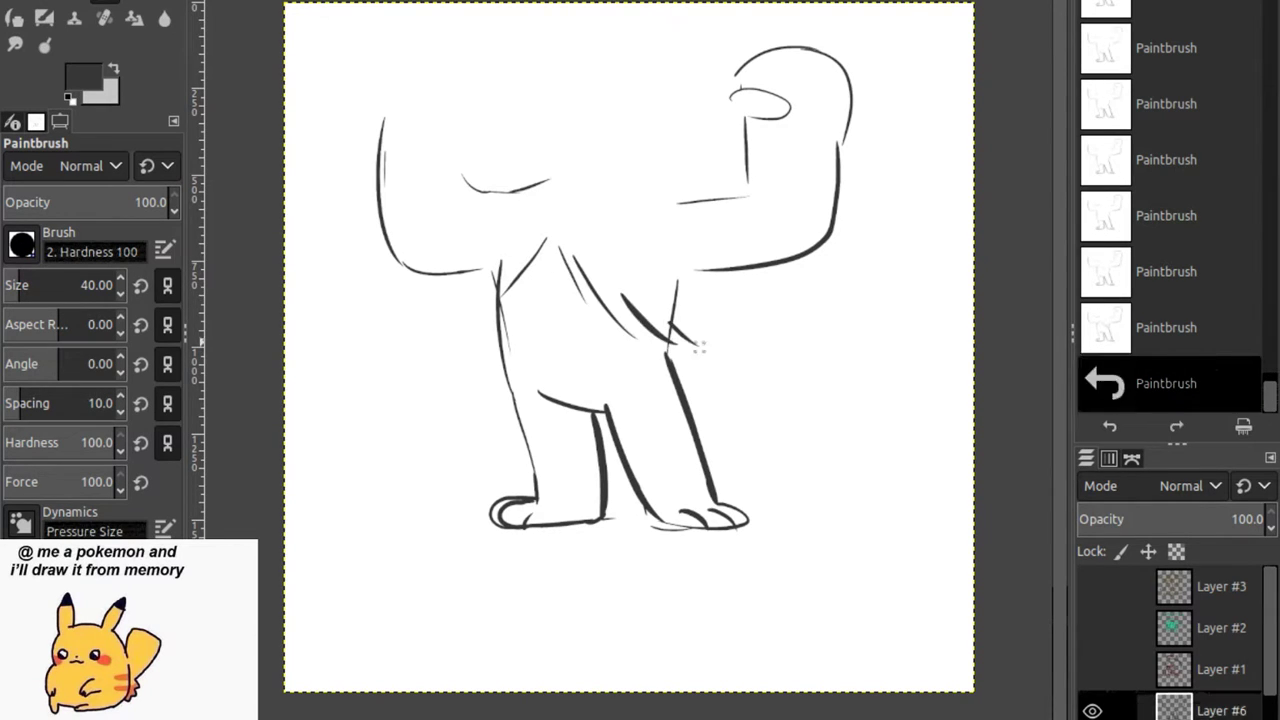
mouse_move(690, 283)
left_mouse_down()
mouse_move(751, 416)
mouse_move(704, 404)
mouse_move(720, 422)
left_mouse_up()
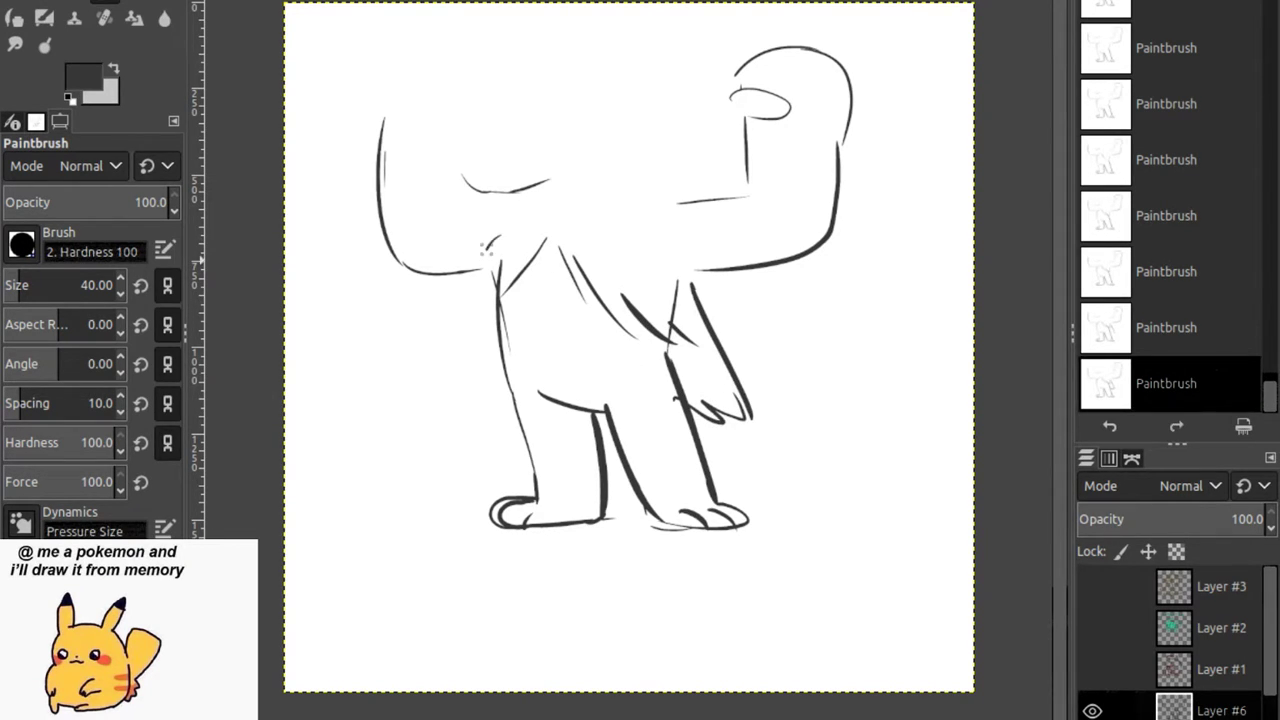
Paint fur tufts under the left-hand arm, bulge out that side of the torso, and extend the chest fur's peak.
left_click_drag(486, 250, 472, 295)
mouse_move(497, 268)
left_mouse_down()
mouse_move(486, 298)
mouse_move(514, 386)
left_mouse_up()
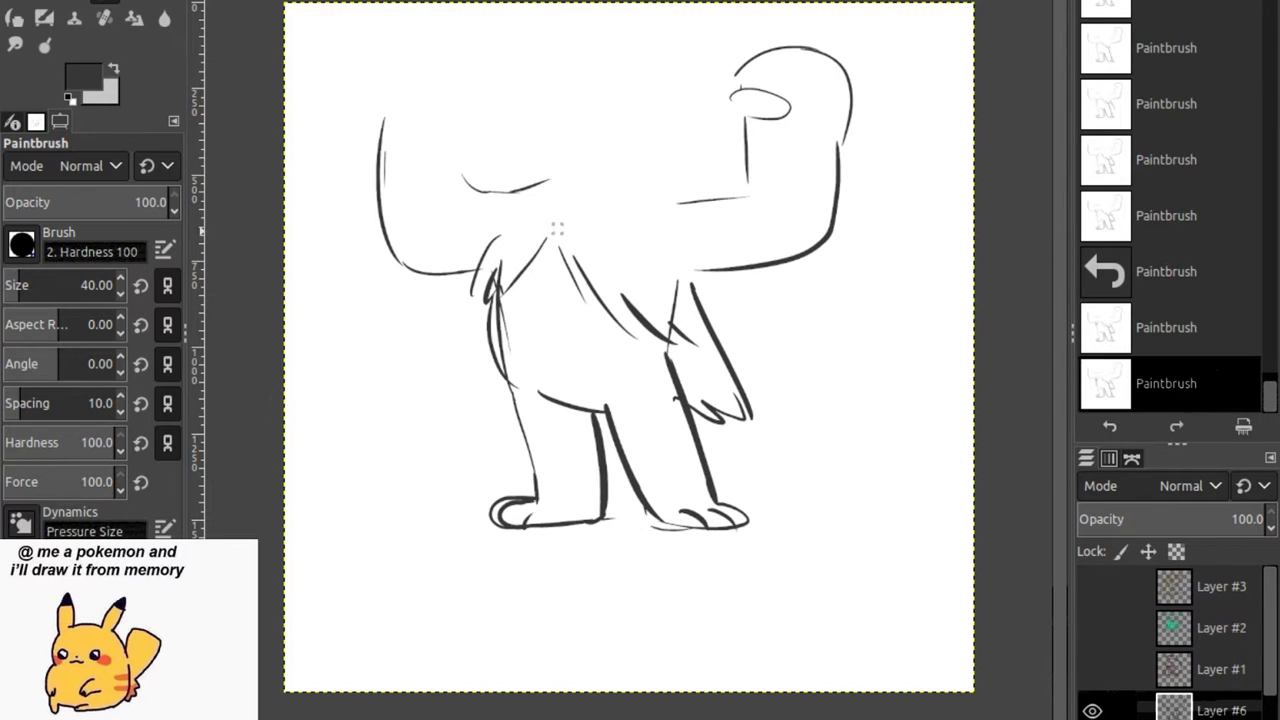
left_click_drag(557, 229, 561, 250)
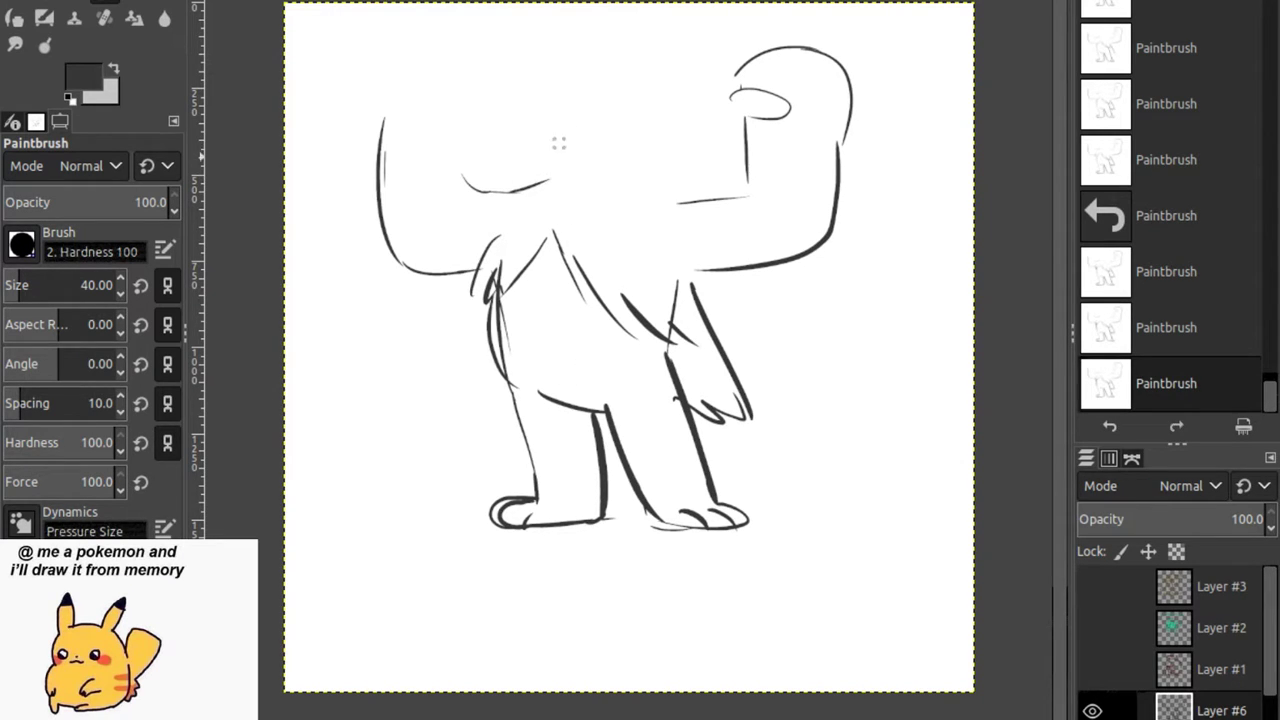
Paint the creature's head with a rounded muzzle, domed crown, right-hand ear, scowling eye and mouth, and a neck line to the shoulder.
left_click_drag(528, 167, 546, 181)
left_click_drag(528, 127, 563, 114)
mouse_move(518, 150)
left_mouse_down()
mouse_move(598, 126)
mouse_move(558, 101)
mouse_move(643, 106)
mouse_move(666, 87)
mouse_move(678, 116)
left_mouse_up()
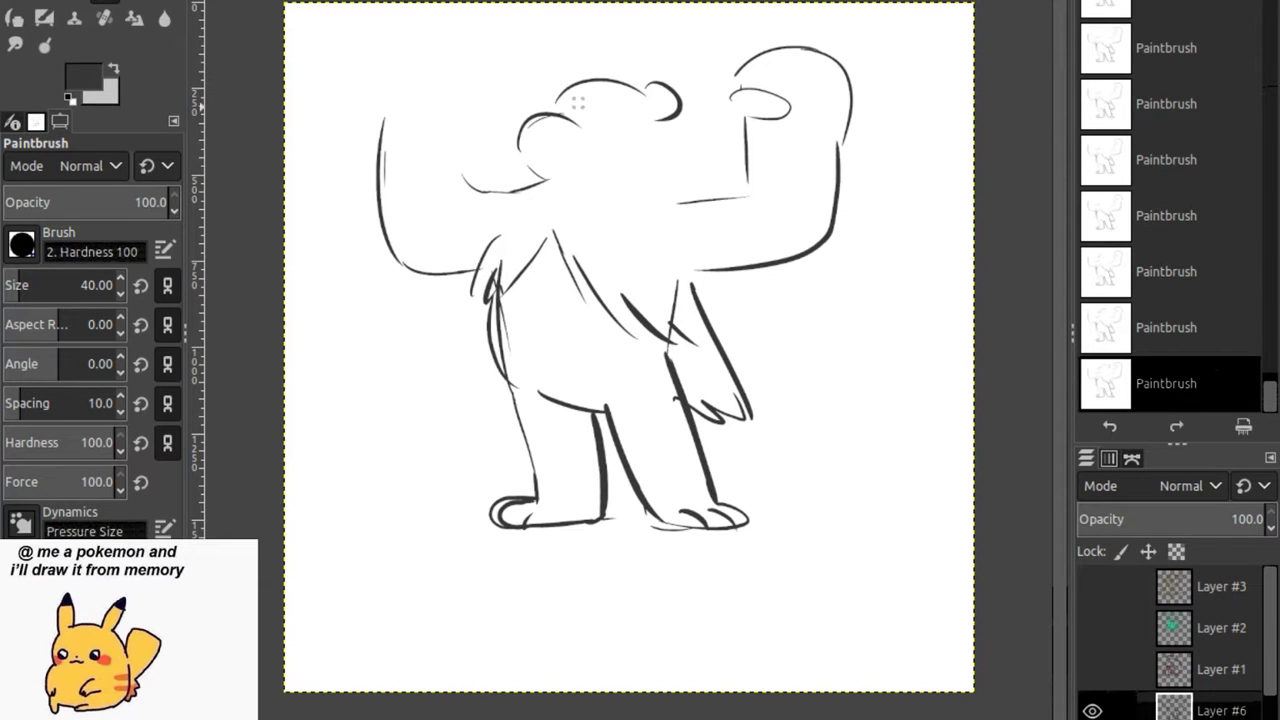
mouse_move(586, 119)
left_mouse_down()
mouse_move(654, 108)
mouse_move(612, 136)
mouse_move(654, 110)
left_mouse_up()
mouse_move(559, 103)
left_mouse_down()
mouse_move(568, 140)
mouse_move(534, 149)
mouse_move(627, 153)
mouse_move(662, 130)
mouse_move(676, 200)
left_mouse_up()
left_click_drag(536, 128, 565, 121)
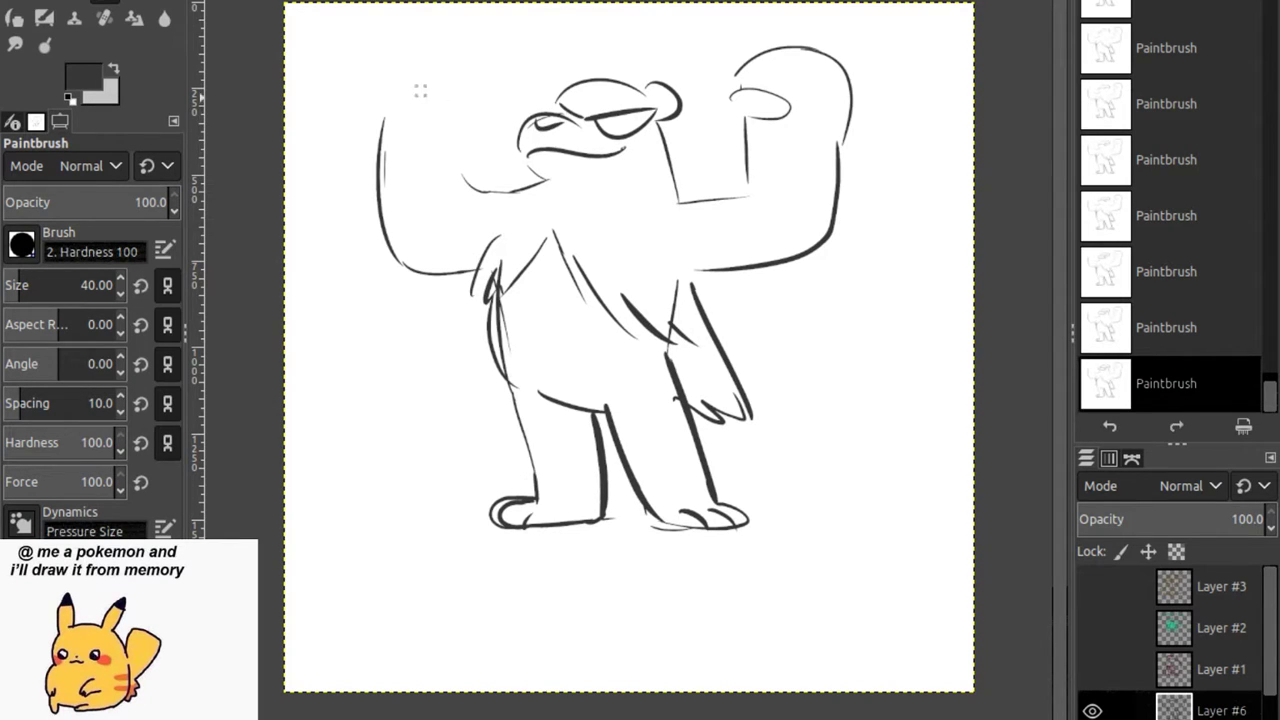
Paint the left-hand fist with curled fingers and a thumb, and add finger lines and a bold thumb to the right-hand fist.
mouse_move(384, 138)
left_mouse_down()
mouse_move(388, 120)
mouse_move(486, 112)
mouse_move(462, 118)
mouse_move(479, 127)
mouse_move(460, 155)
mouse_move(474, 188)
mouse_move(511, 188)
left_mouse_up()
mouse_move(454, 61)
left_mouse_down()
mouse_move(421, 73)
mouse_move(425, 105)
mouse_move(410, 117)
mouse_move(405, 85)
mouse_move(459, 97)
mouse_move(422, 118)
mouse_move(443, 71)
mouse_move(475, 101)
mouse_move(464, 96)
mouse_move(480, 137)
left_mouse_up()
left_click_drag(767, 56, 762, 88)
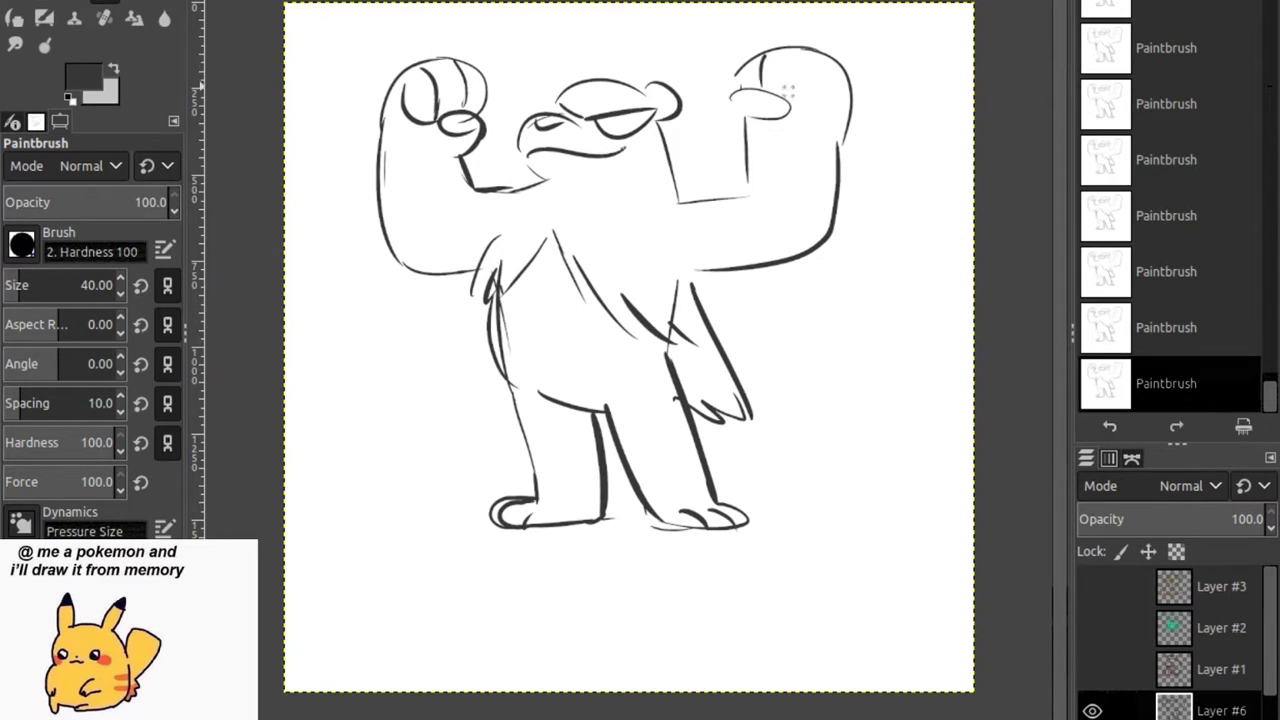
mouse_move(816, 50)
left_mouse_down()
mouse_move(828, 121)
mouse_move(807, 106)
mouse_move(838, 74)
mouse_move(841, 147)
left_mouse_up()
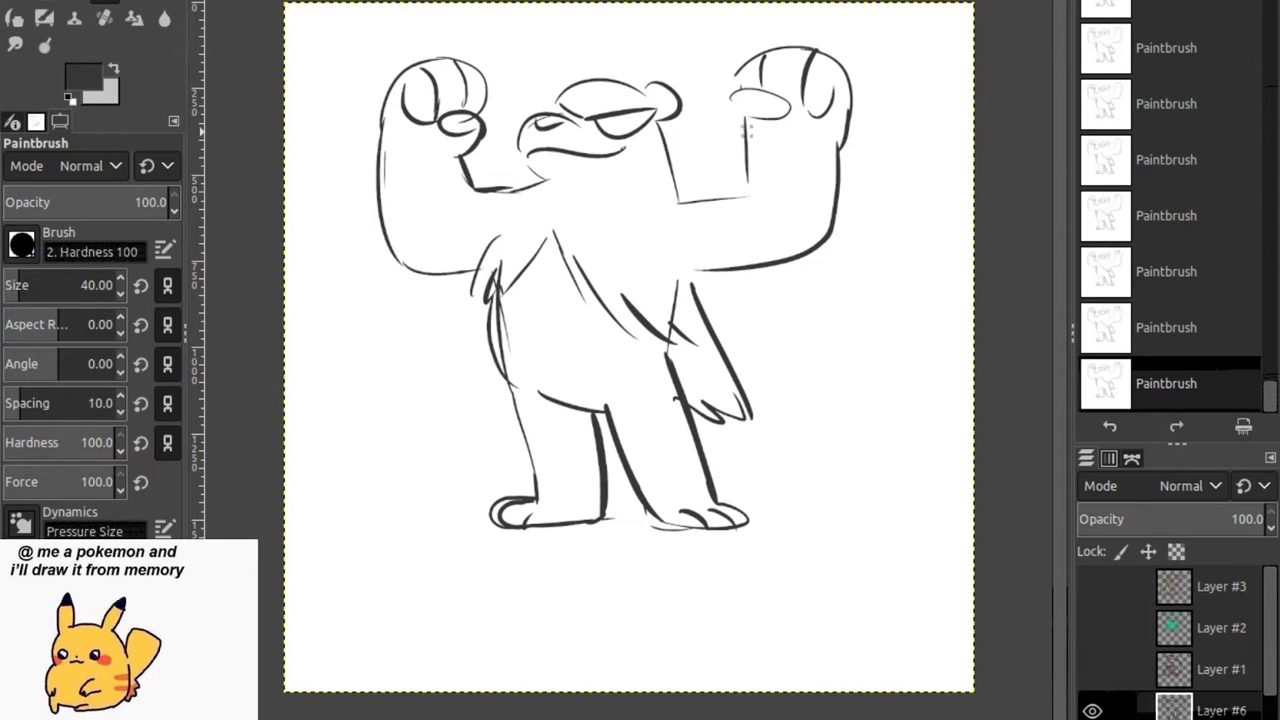
left_click_drag(742, 106, 767, 146)
mouse_move(733, 100)
left_mouse_down()
mouse_move(785, 104)
mouse_move(755, 108)
mouse_move(776, 46)
left_mouse_up()
left_click_drag(748, 142, 747, 186)
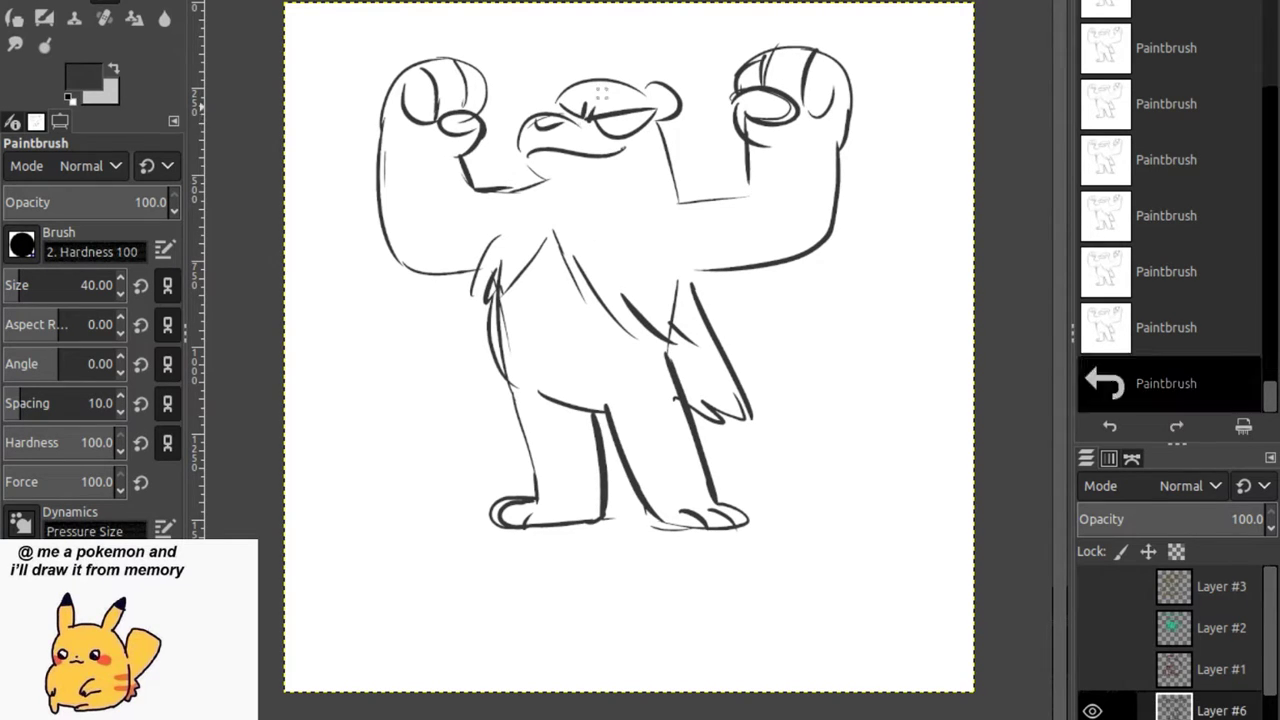
Add the left-hand ear and a brow furrow, and thicken the right-hand ear and the chin line.
mouse_move(552, 102)
left_mouse_down()
mouse_move(570, 84)
mouse_move(586, 127)
mouse_move(620, 140)
left_mouse_up()
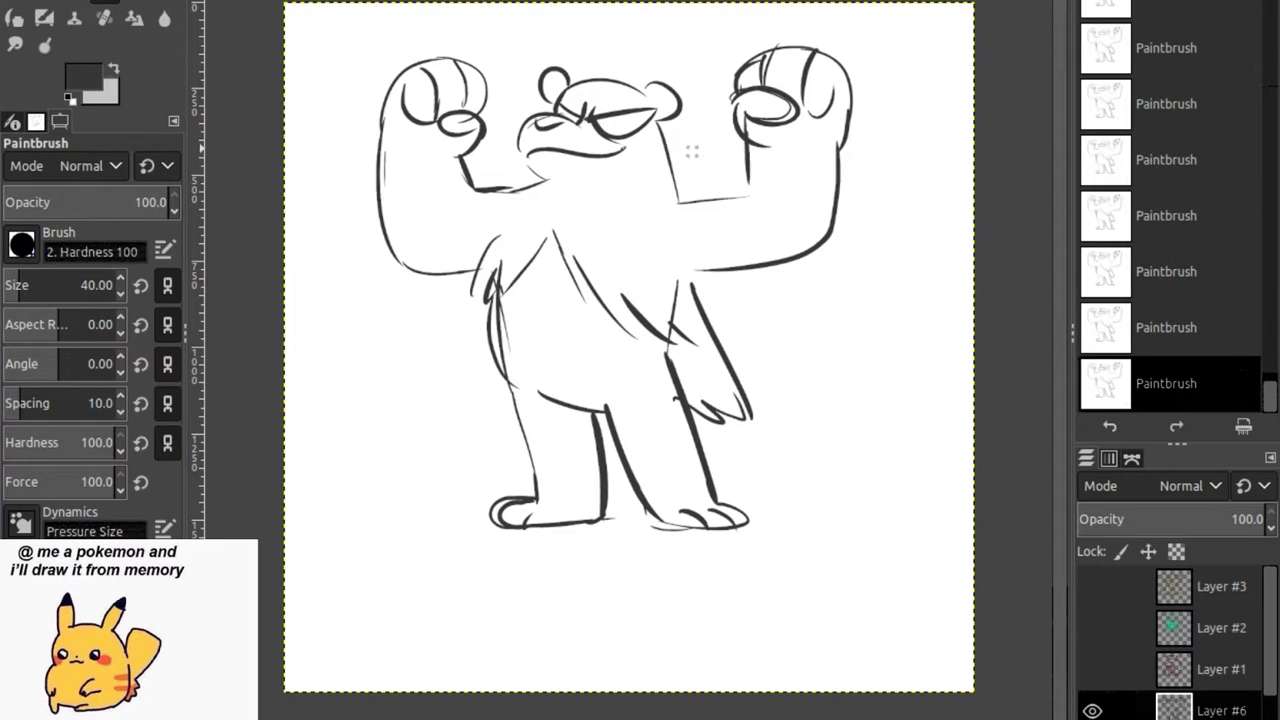
left_click_drag(643, 96, 690, 108)
mouse_move(525, 159)
left_mouse_down()
mouse_move(570, 186)
mouse_move(540, 182)
left_mouse_up()
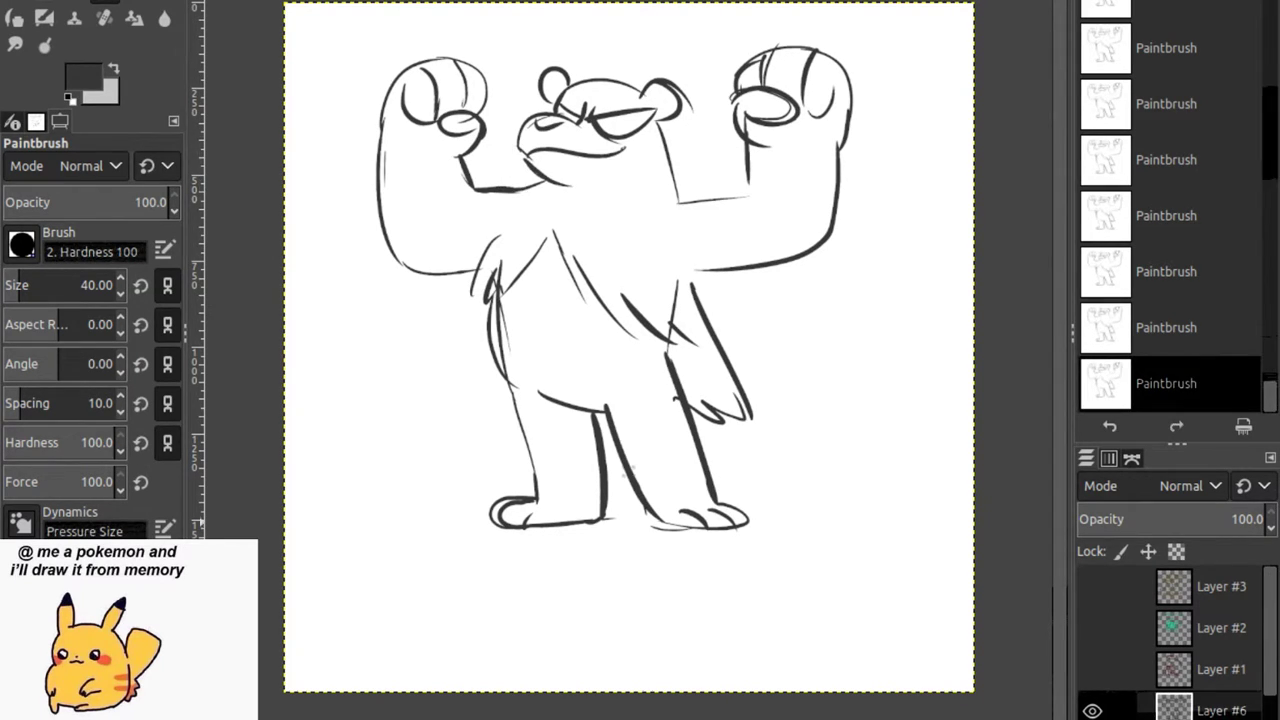
Handwrite the caption "Pangoro's gonna wreck it!" beneath the creature's feet, undoing and redrawing the misshapen letters.
mouse_move(349, 552)
left_mouse_down()
mouse_move(352, 590)
mouse_move(356, 573)
left_mouse_up()
left_click_drag(380, 574, 402, 590)
mouse_move(406, 592)
left_mouse_down()
mouse_move(442, 602)
mouse_move(476, 577)
mouse_move(510, 576)
mouse_move(521, 592)
left_mouse_up()
key("ctrl+z")
key("ctrl+z")
key("ctrl+z")
key("ctrl+z")
key("ctrl+z")
key("ctrl+z")
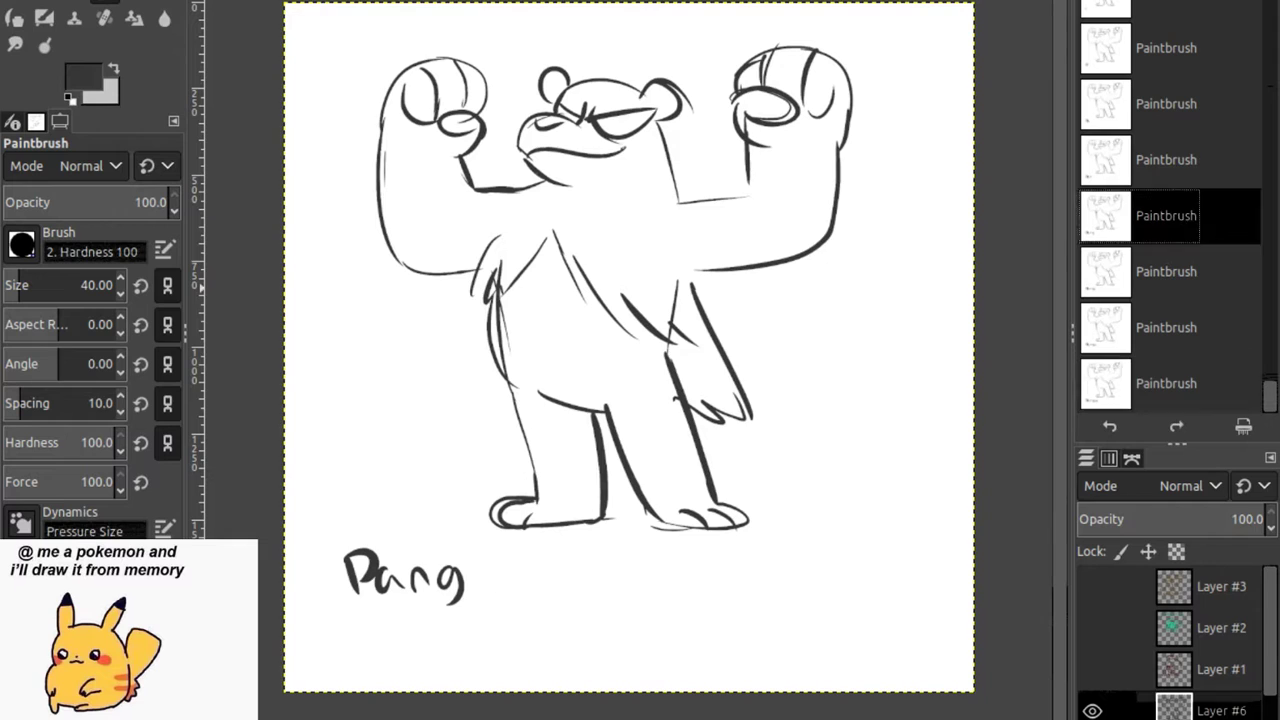
mouse_move(396, 573)
left_mouse_down()
mouse_move(382, 588)
mouse_move(430, 590)
mouse_move(436, 606)
mouse_move(460, 578)
left_mouse_up()
mouse_move(476, 578)
left_mouse_down()
mouse_move(566, 588)
mouse_move(570, 606)
left_mouse_up()
mouse_move(600, 574)
left_mouse_down()
mouse_move(634, 596)
mouse_move(676, 598)
mouse_move(754, 576)
left_mouse_up()
left_click_drag(754, 586, 800, 594)
left_click_drag(812, 576, 814, 592)
left_click(808, 562)
left_click_drag(826, 546, 826, 590)
left_click_drag(819, 578, 836, 576)
left_click_drag(860, 508, 855, 572)
left_click(858, 600)
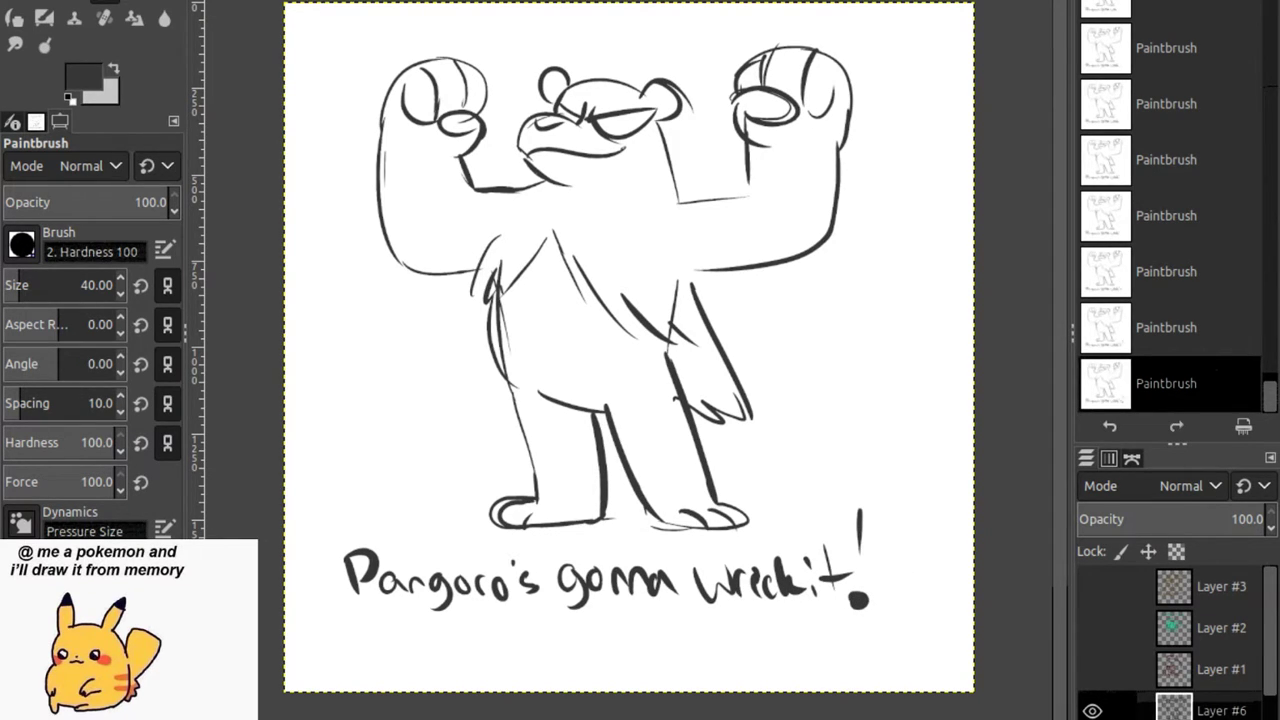
Hide the Pangoro drawing's layer, add a blank layer above it, and ready the Paintbrush in dark red.
key("shift+c")
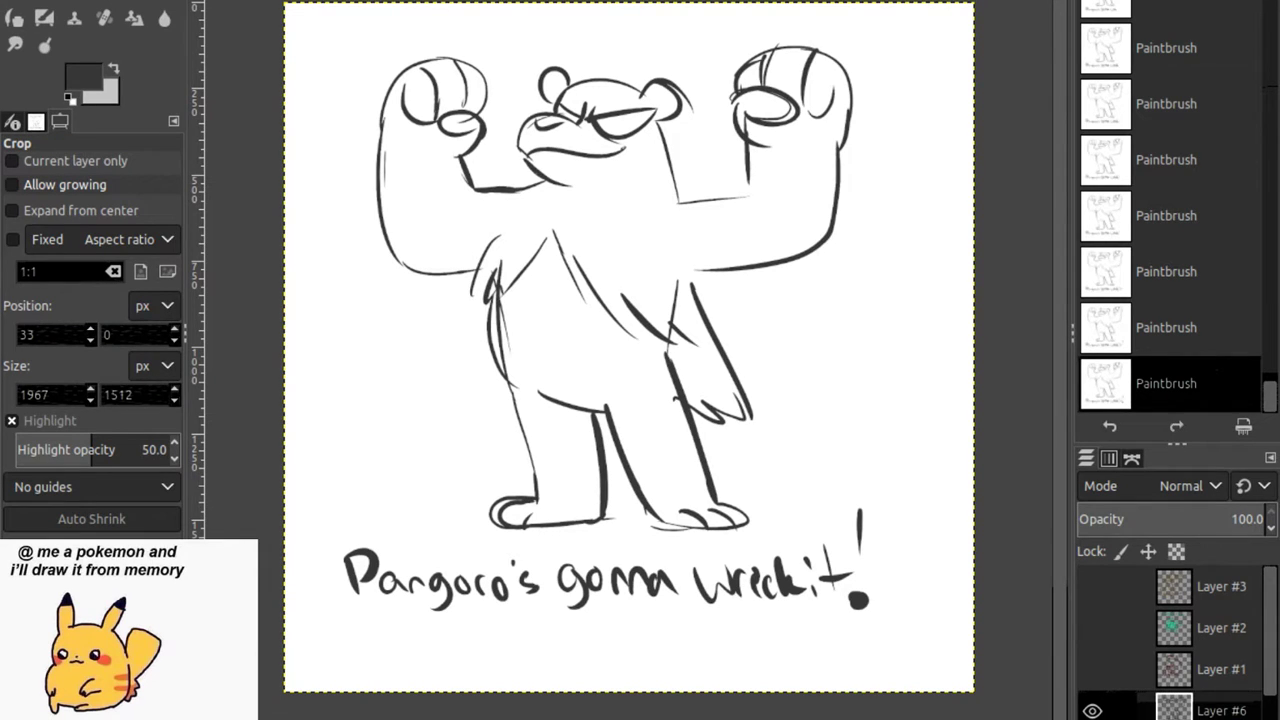
left_click(1092, 710)
left_click(1092, 669)
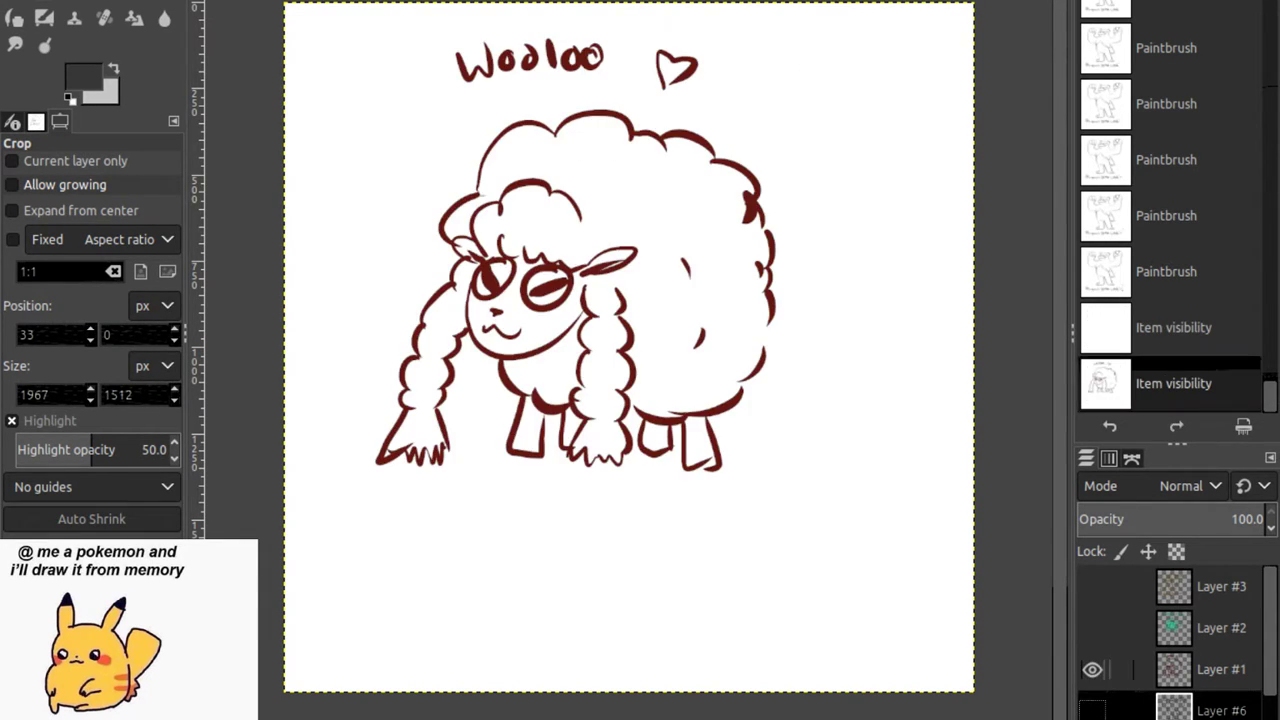
left_click(1092, 669)
scroll(1092, 669, "down", 2)
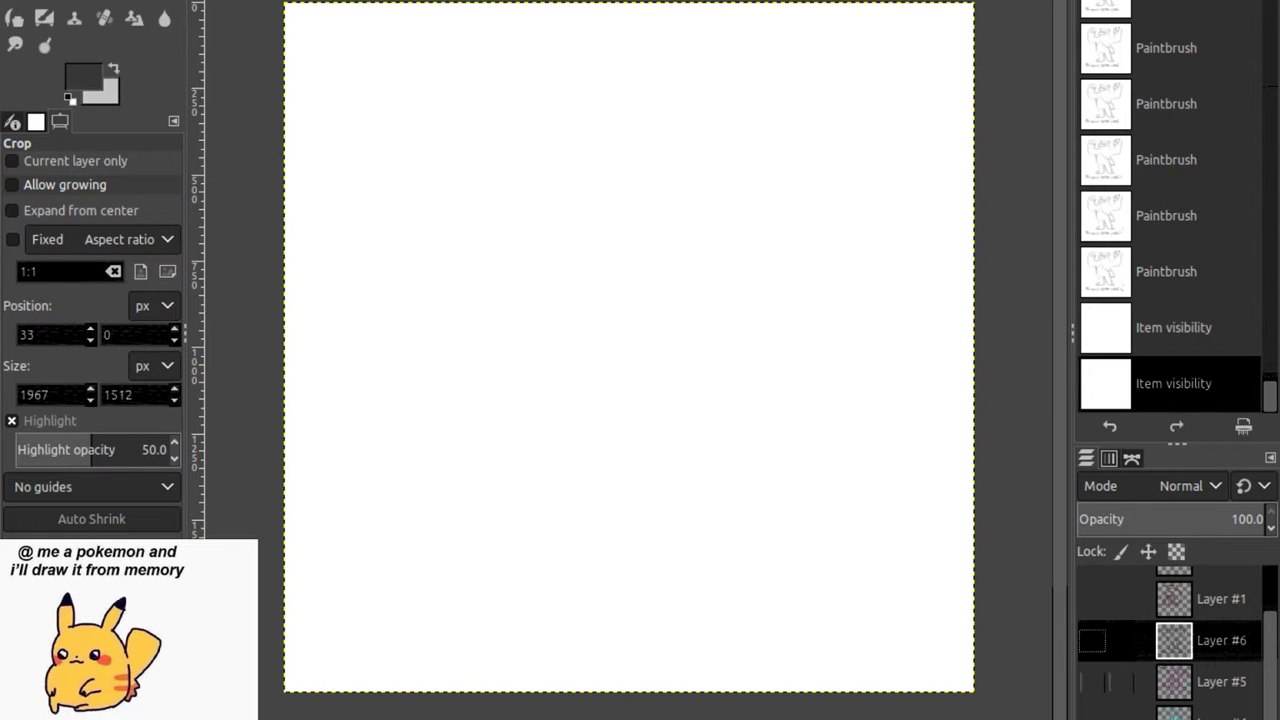
left_click(1092, 682)
left_click(1092, 682)
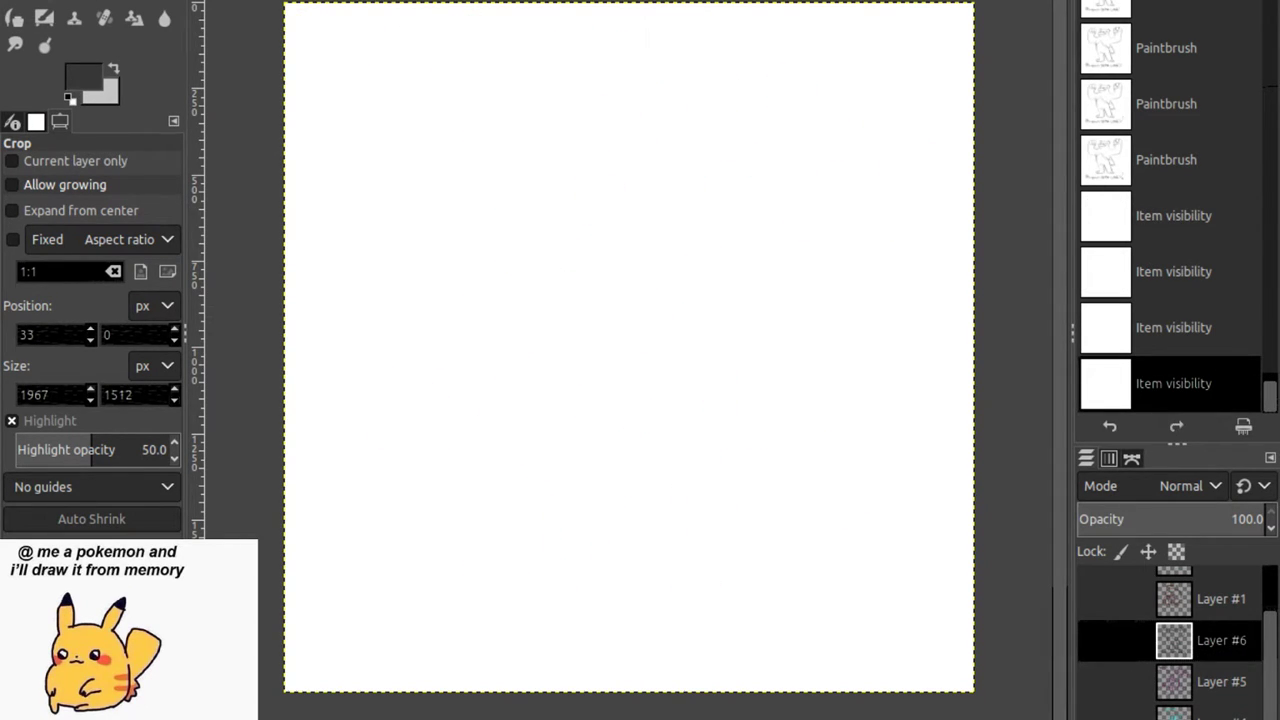
key("ctrl+shift+n")
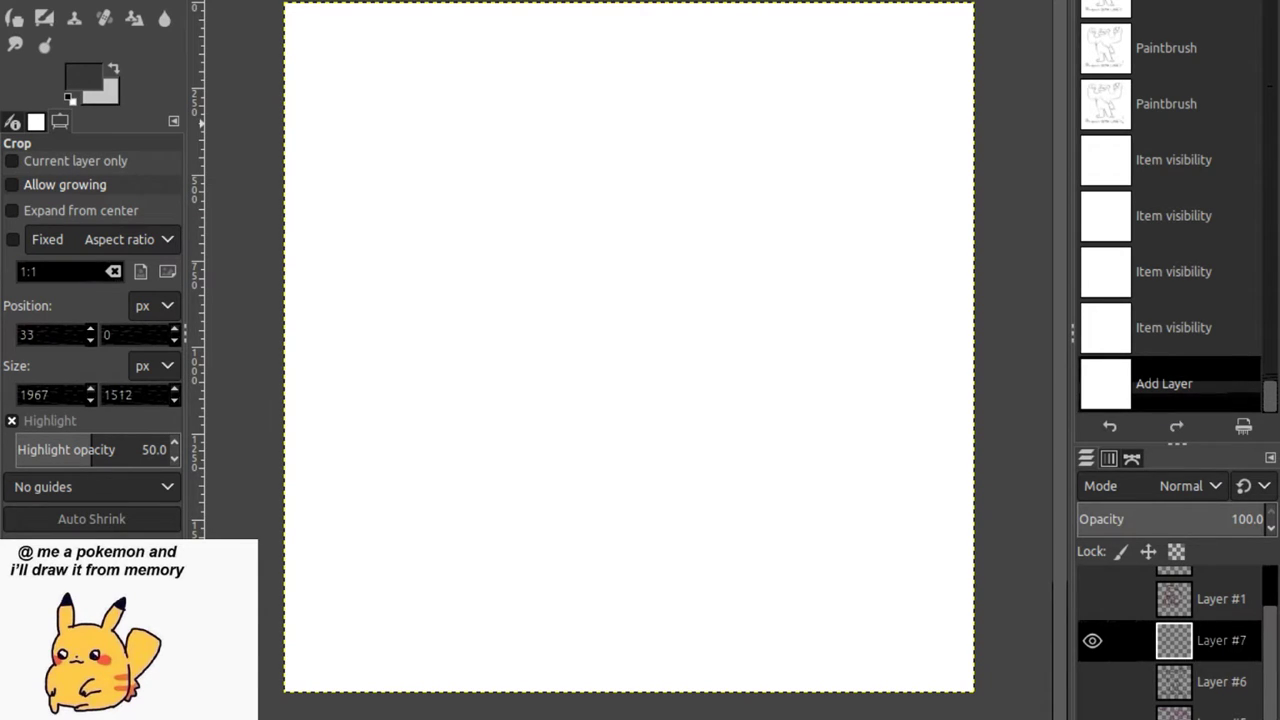
left_click(105, 17)
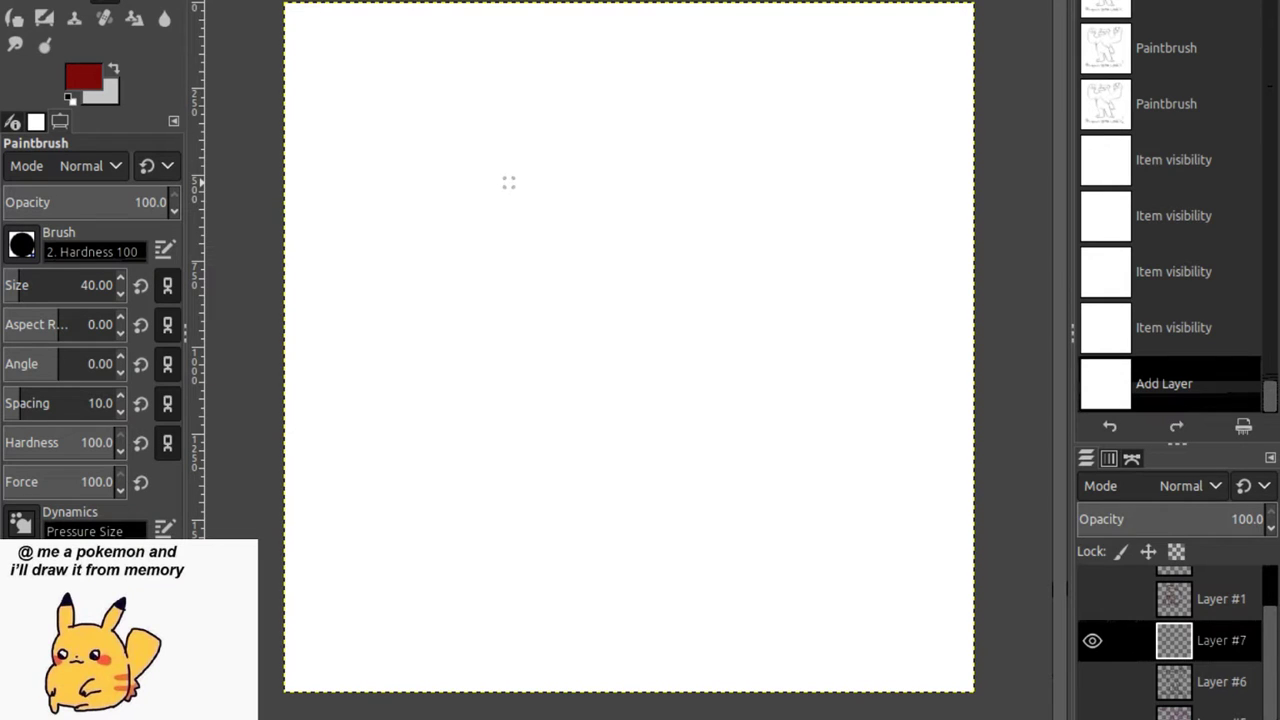
Paint a narrow face in dark red with a long muzzle, shaded nose tip, two slanted pointed eyes and angry brows.
mouse_move(517, 203)
left_mouse_down()
mouse_move(529, 268)
mouse_move(558, 232)
left_mouse_up()
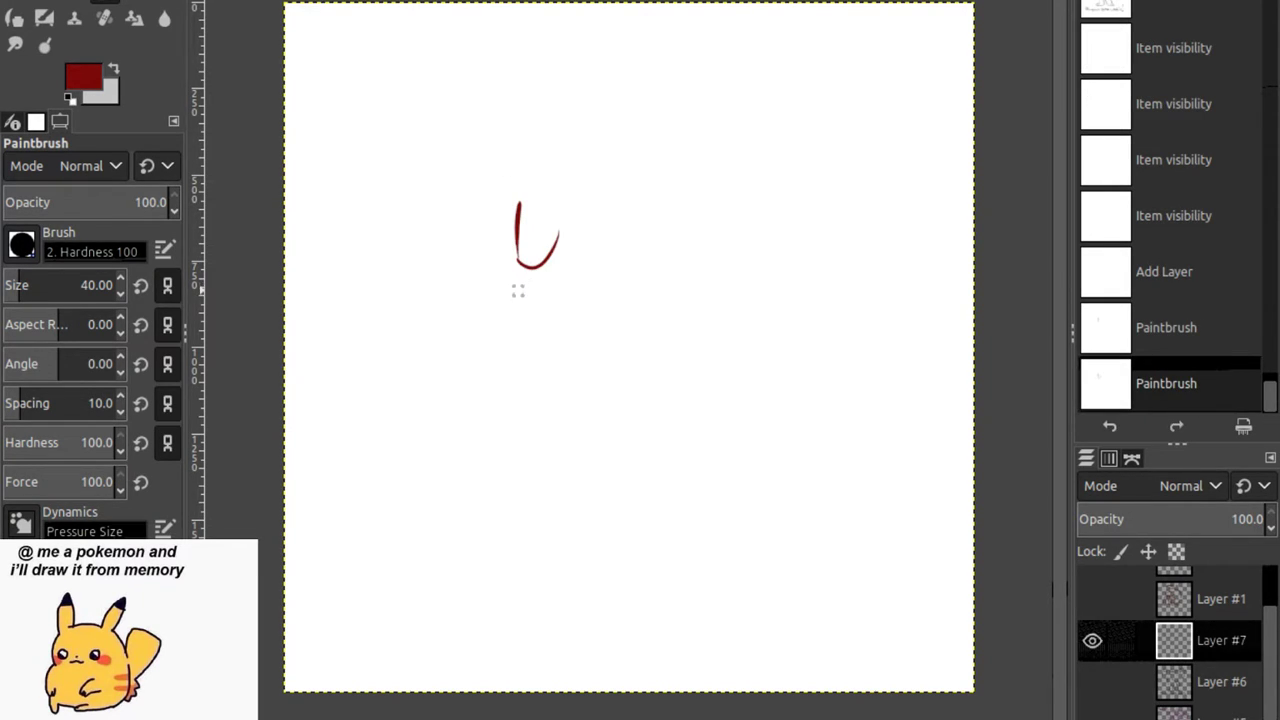
left_click_drag(516, 291, 559, 298)
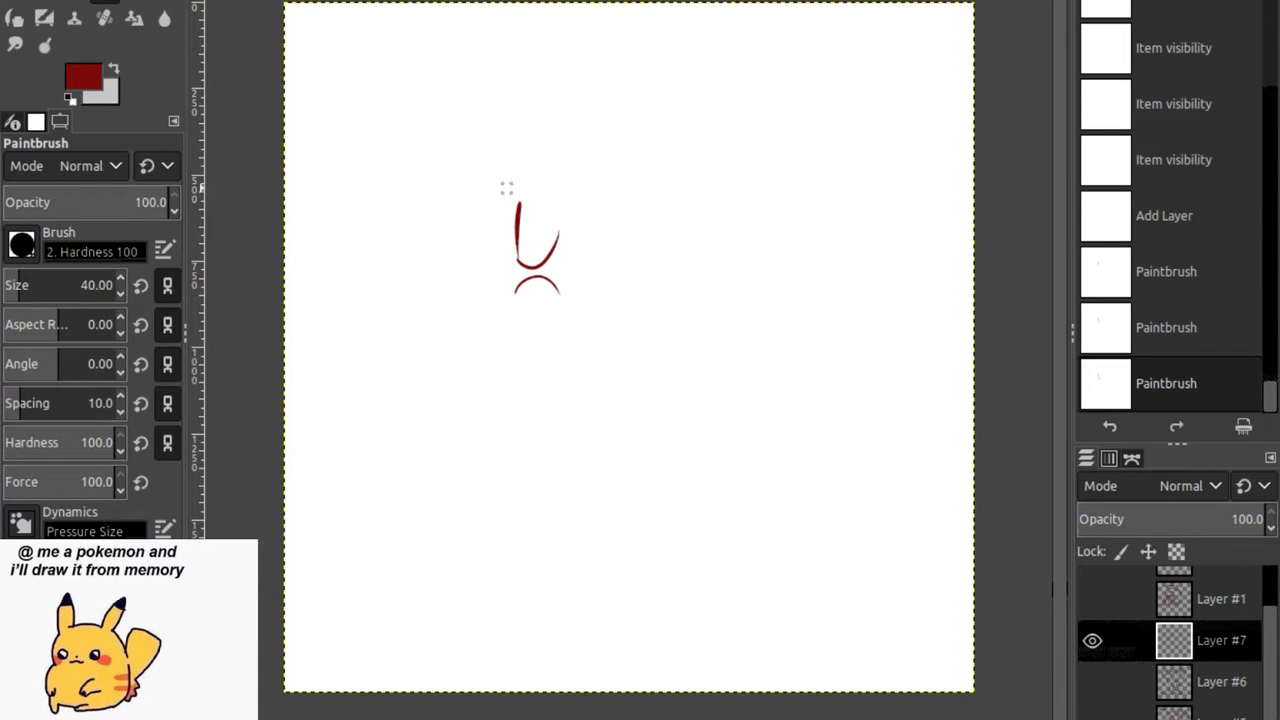
mouse_move(490, 163)
left_mouse_down()
mouse_move(519, 204)
mouse_move(494, 156)
left_mouse_up()
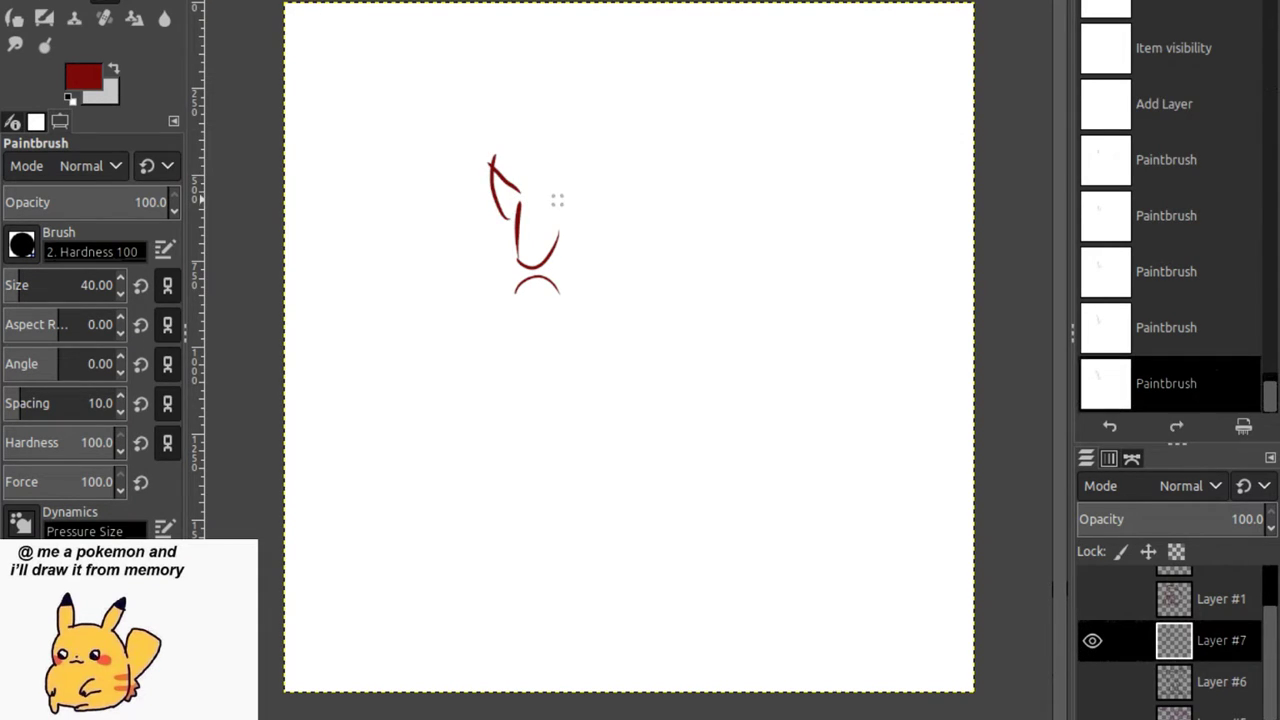
mouse_move(556, 200)
left_mouse_down()
mouse_move(588, 156)
mouse_move(573, 193)
mouse_move(601, 153)
mouse_move(584, 185)
mouse_move(530, 187)
left_mouse_up()
mouse_move(522, 258)
left_mouse_down()
mouse_move(559, 229)
mouse_move(524, 272)
left_mouse_up()
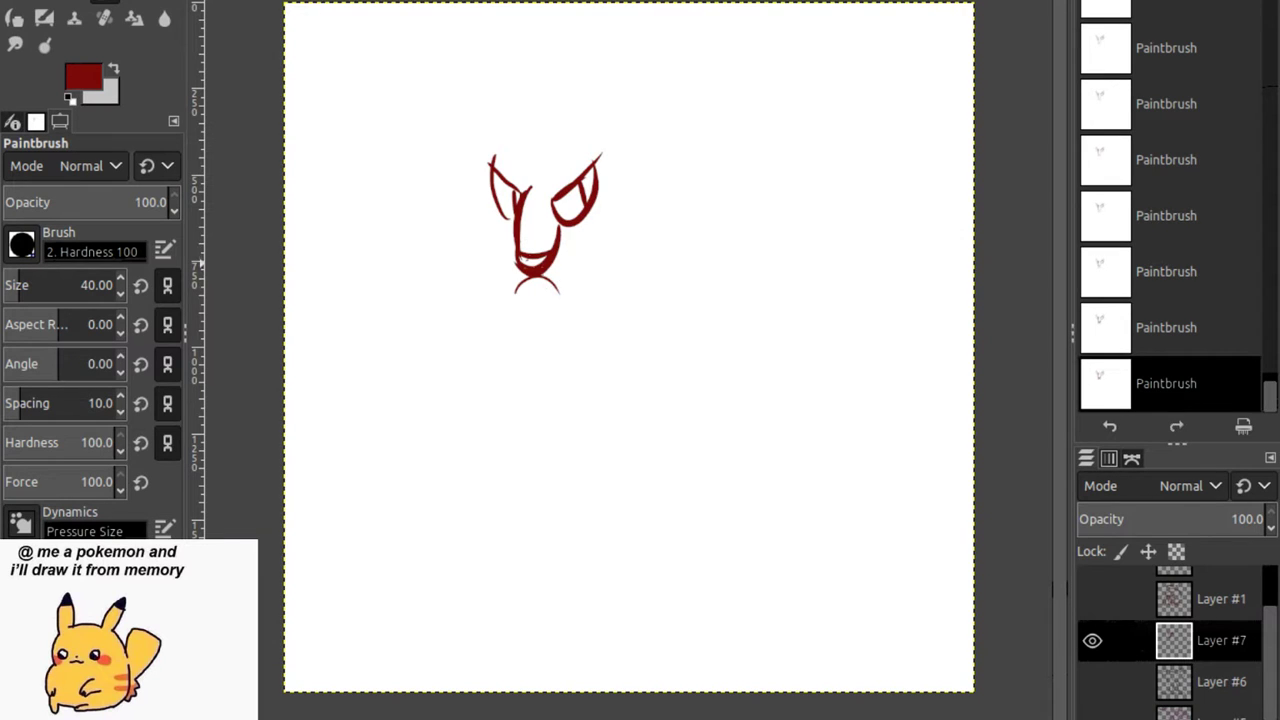
mouse_move(489, 156)
left_mouse_down()
mouse_move(527, 190)
mouse_move(535, 173)
mouse_move(553, 203)
left_mouse_up()
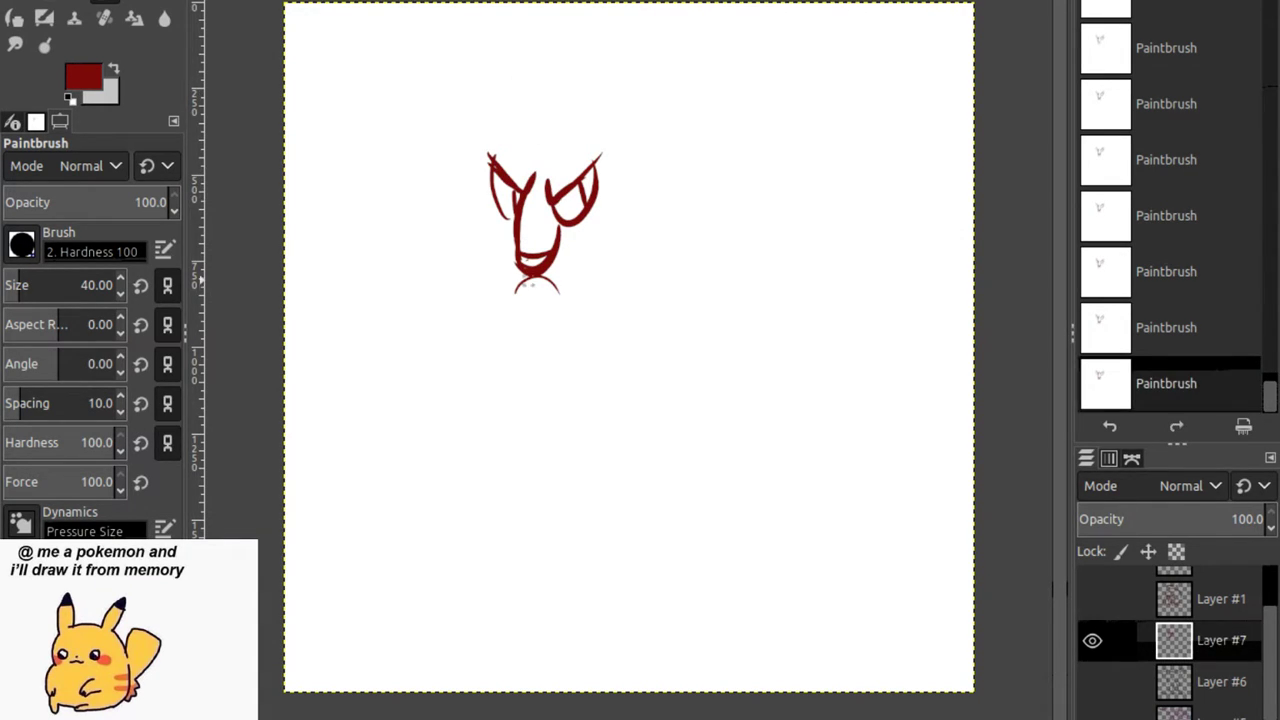
mouse_move(516, 294)
left_mouse_down()
mouse_move(560, 289)
mouse_move(546, 355)
left_mouse_up()
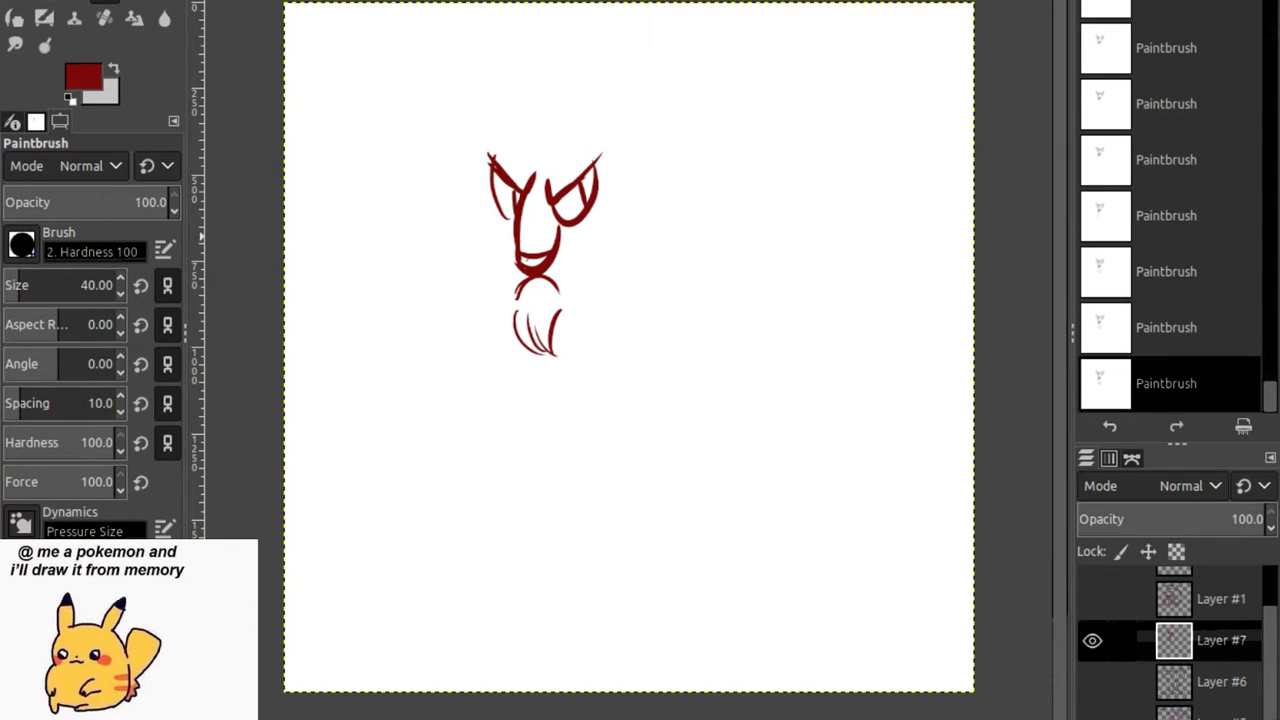
key("ctrl+z")
key("ctrl+z")
key("ctrl+z")
key("ctrl+z")
key("ctrl+z")
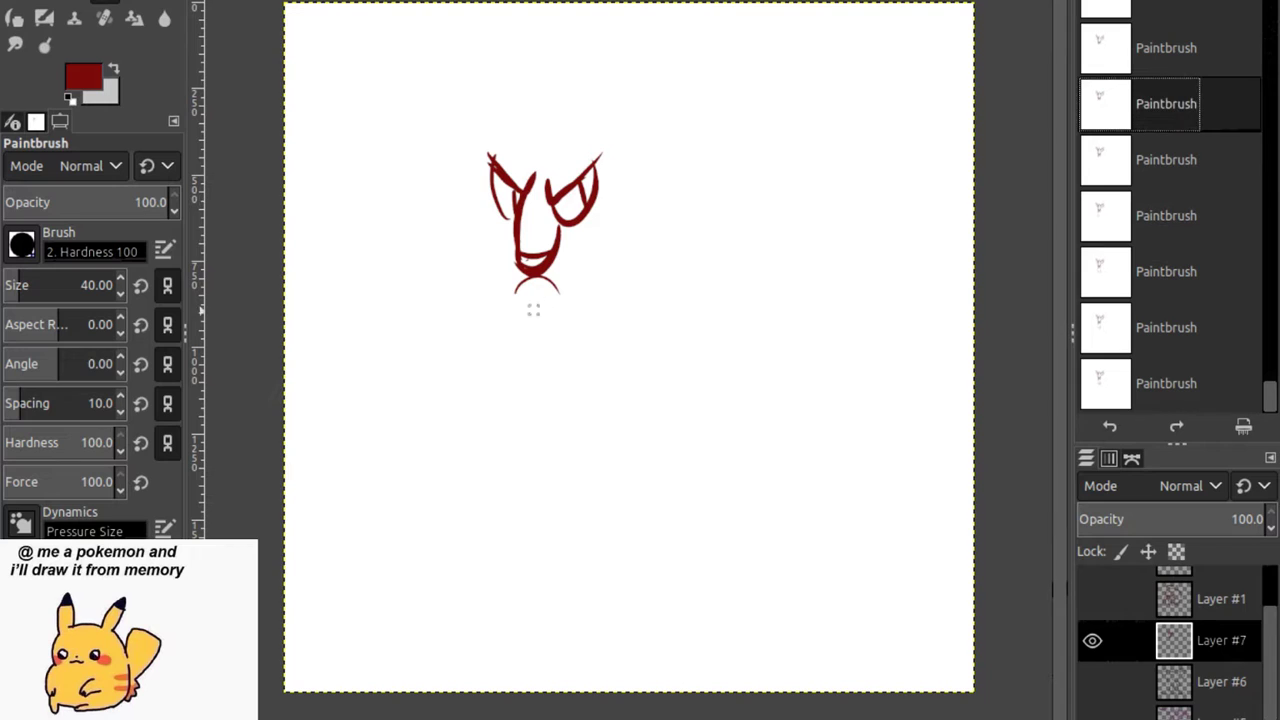
Close the arc under the nose into a small circle, and paint a large upswept lock with lower curves on the face's left-hand side.
mouse_move(533, 311)
left_mouse_down()
mouse_move(514, 295)
mouse_move(556, 280)
left_mouse_up()
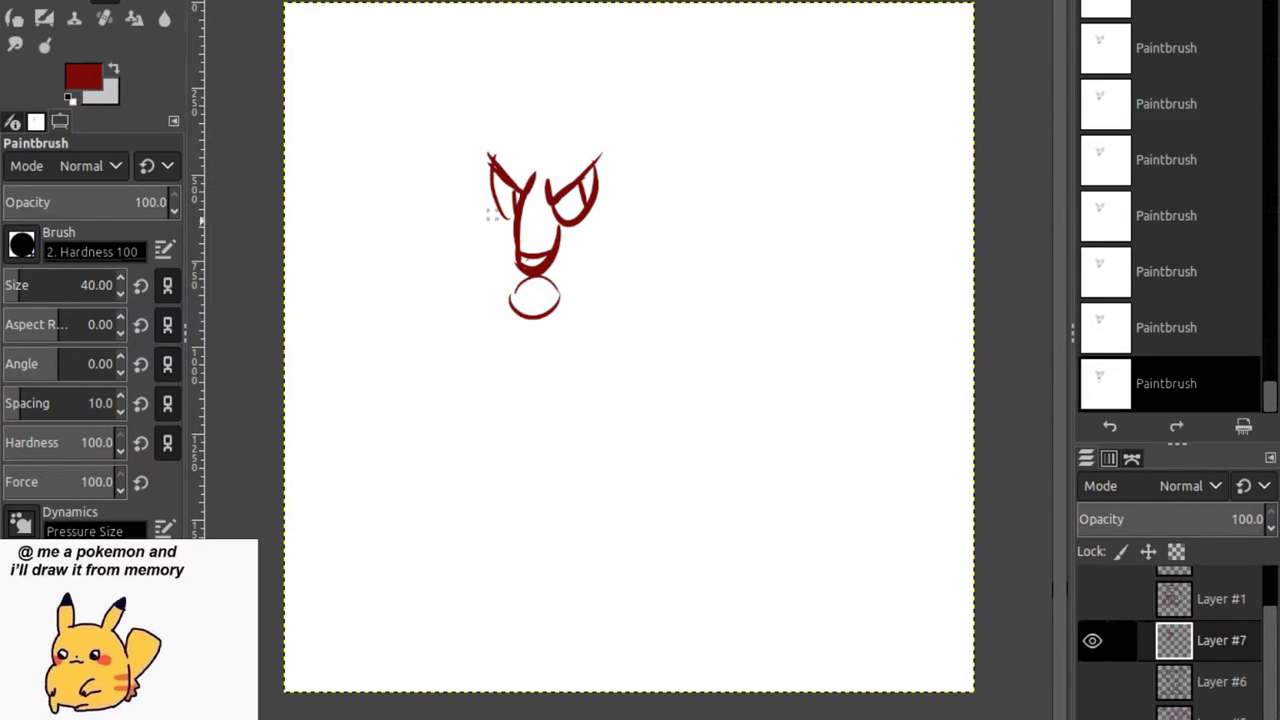
mouse_move(478, 208)
left_mouse_down()
mouse_move(362, 74)
mouse_move(346, 130)
mouse_move(425, 250)
left_mouse_up()
mouse_move(380, 252)
left_mouse_down()
mouse_move(405, 277)
mouse_move(478, 282)
mouse_move(472, 372)
left_mouse_up()
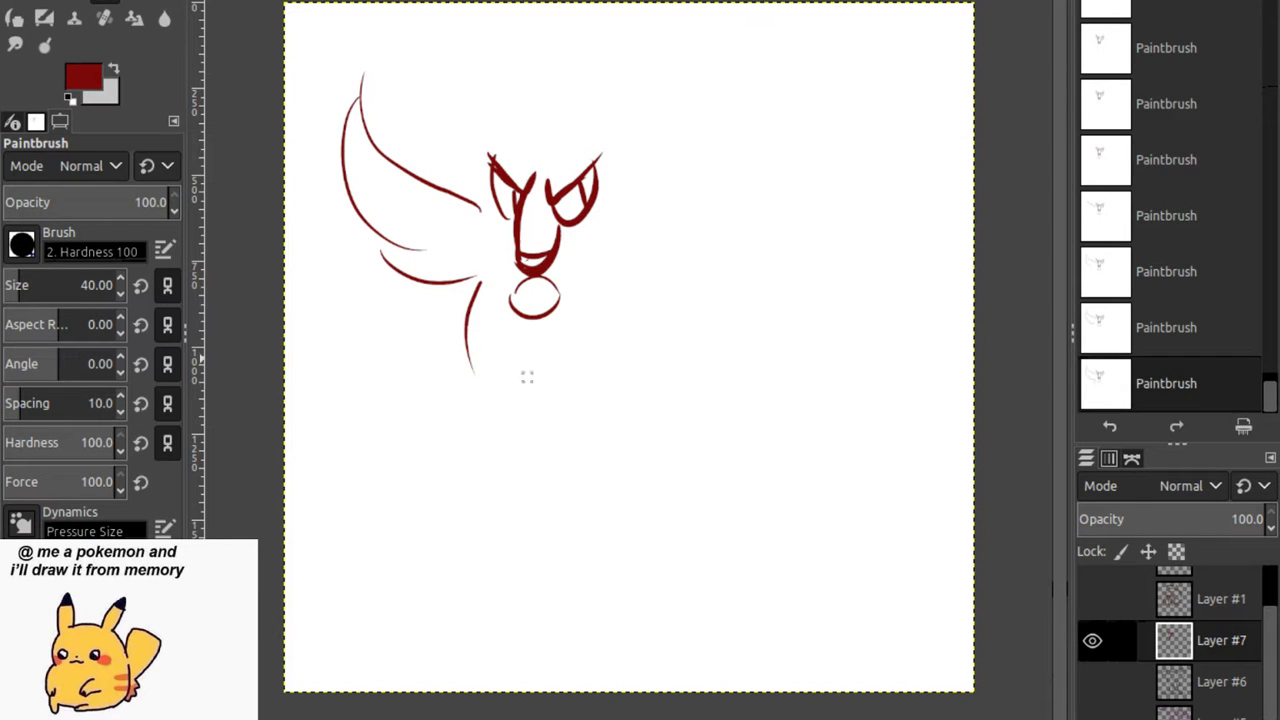
Paint a long pointed beard with inner strands hanging from the circle, and thicken the outer curve beside it, undoing stray strokes.
left_click_drag(509, 318, 583, 461)
left_click_drag(572, 294, 578, 392)
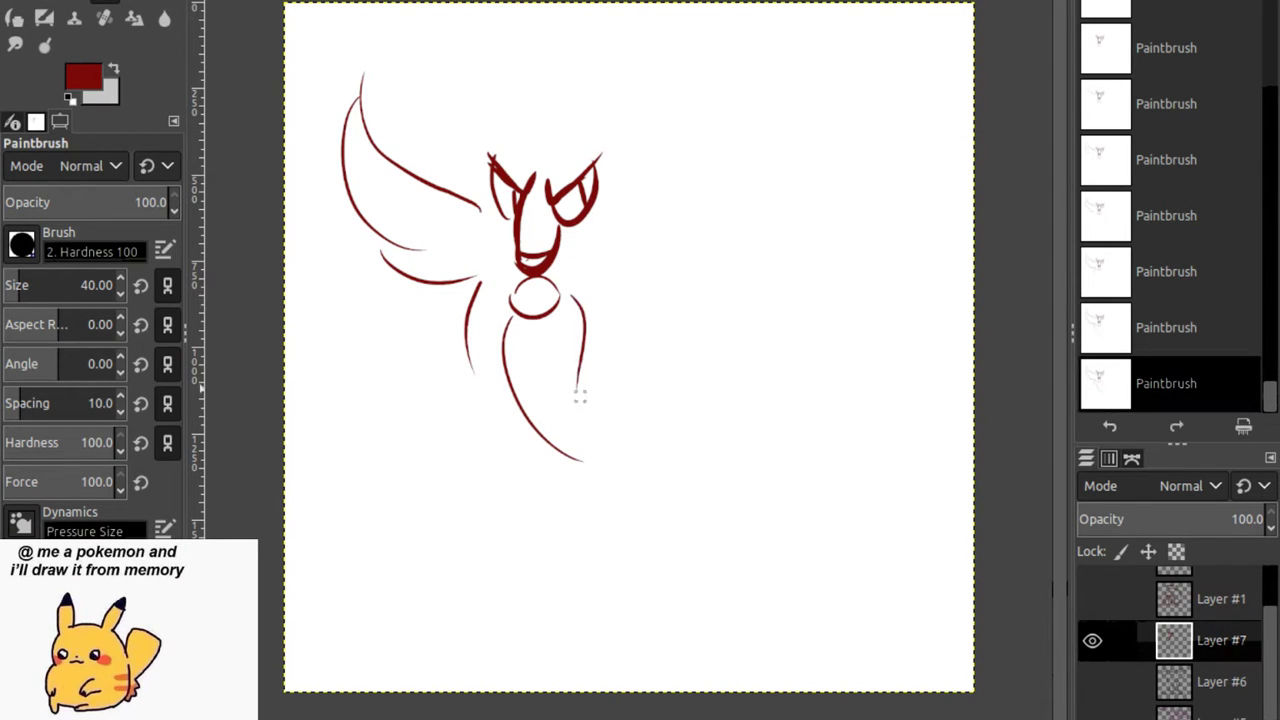
key("ctrl+z")
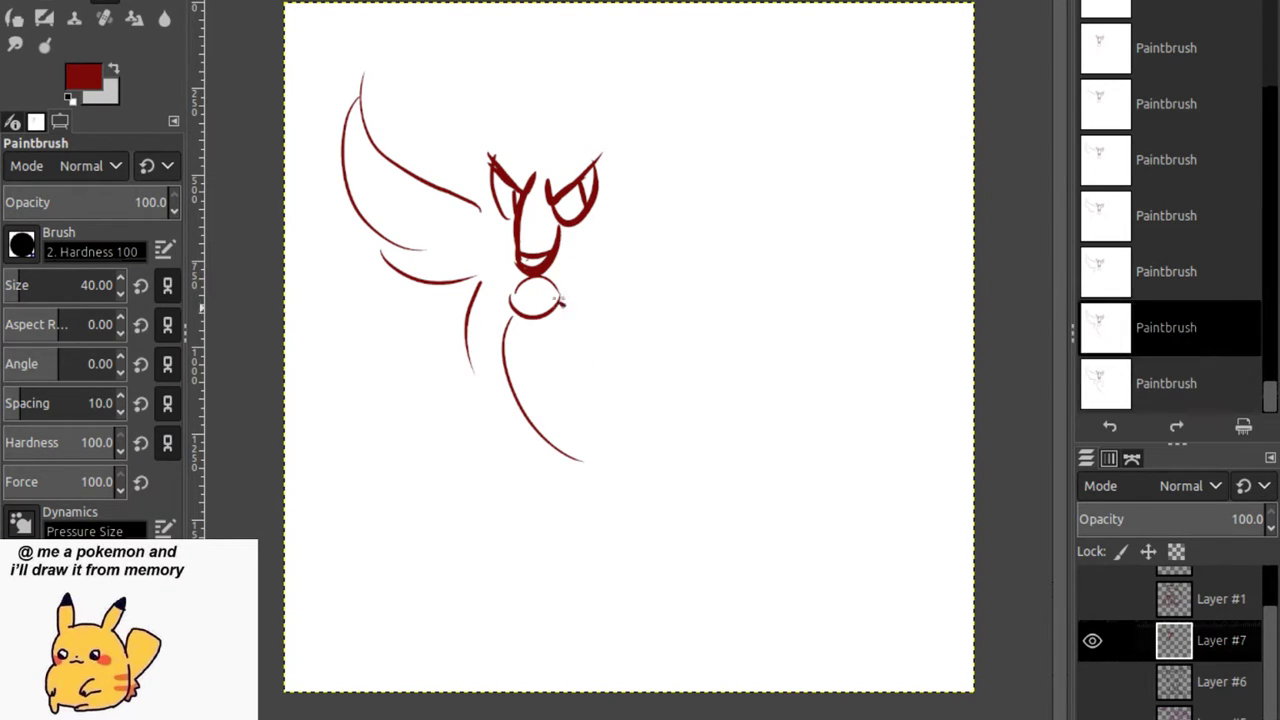
left_click_drag(570, 302, 583, 460)
left_click_drag(548, 332, 578, 466)
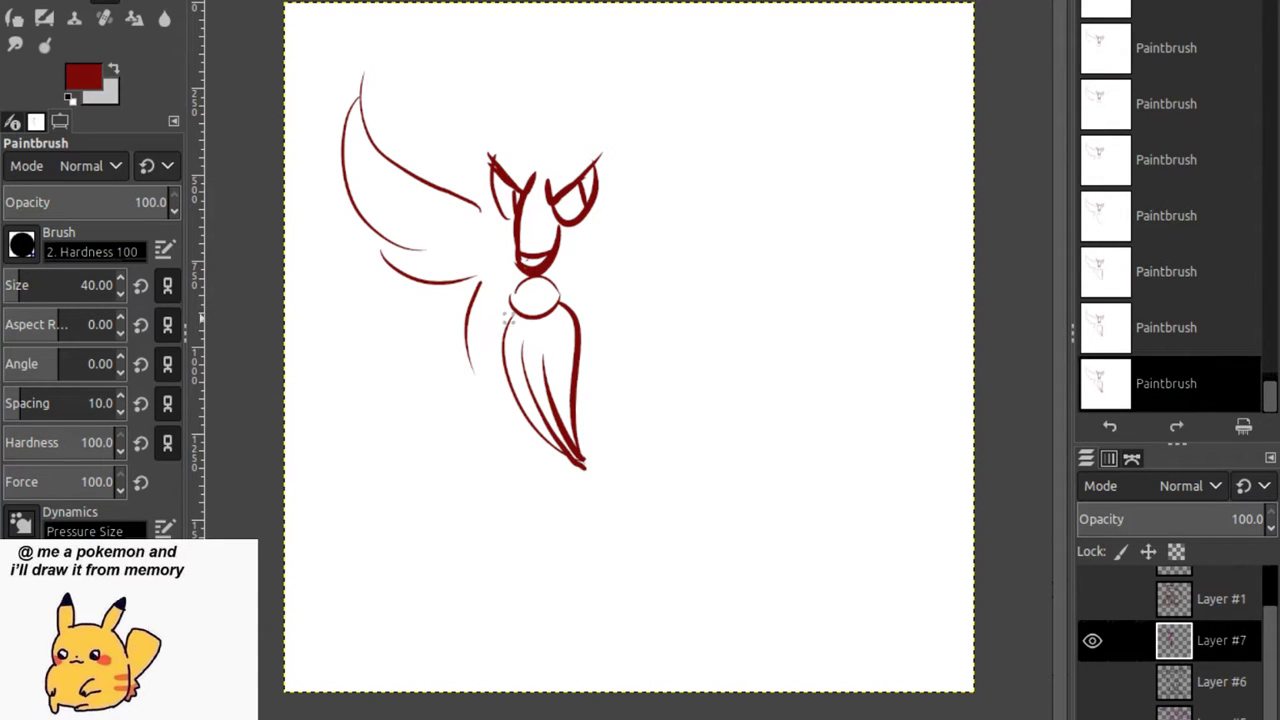
left_click_drag(507, 320, 505, 402)
key("ctrl+z")
key("ctrl+z")
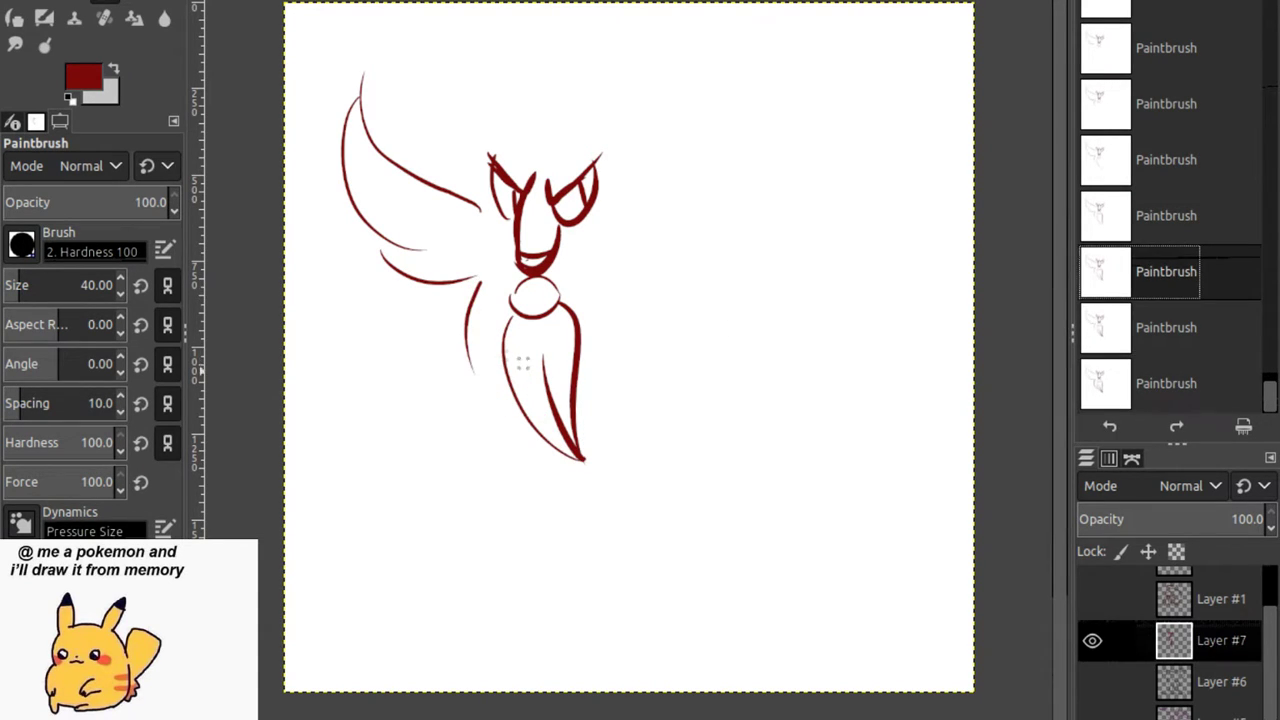
key("ctrl+y")
mouse_move(515, 396)
left_mouse_down()
mouse_move(469, 304)
mouse_move(514, 394)
left_mouse_up()
key("ctrl+z")
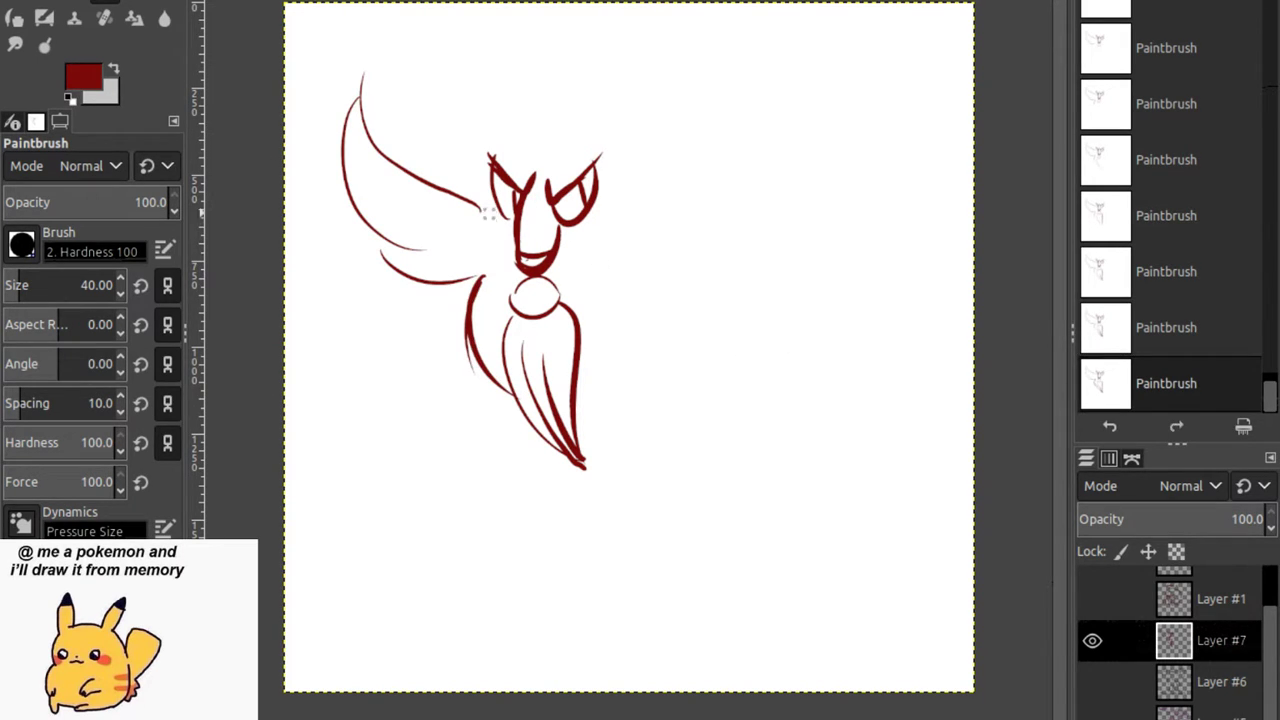
Outline both cheeks, and paint a tall pointed crest above the brows with a small circle beside it.
mouse_move(491, 198)
left_mouse_down()
mouse_move(514, 265)
mouse_move(573, 286)
mouse_move(603, 224)
left_mouse_up()
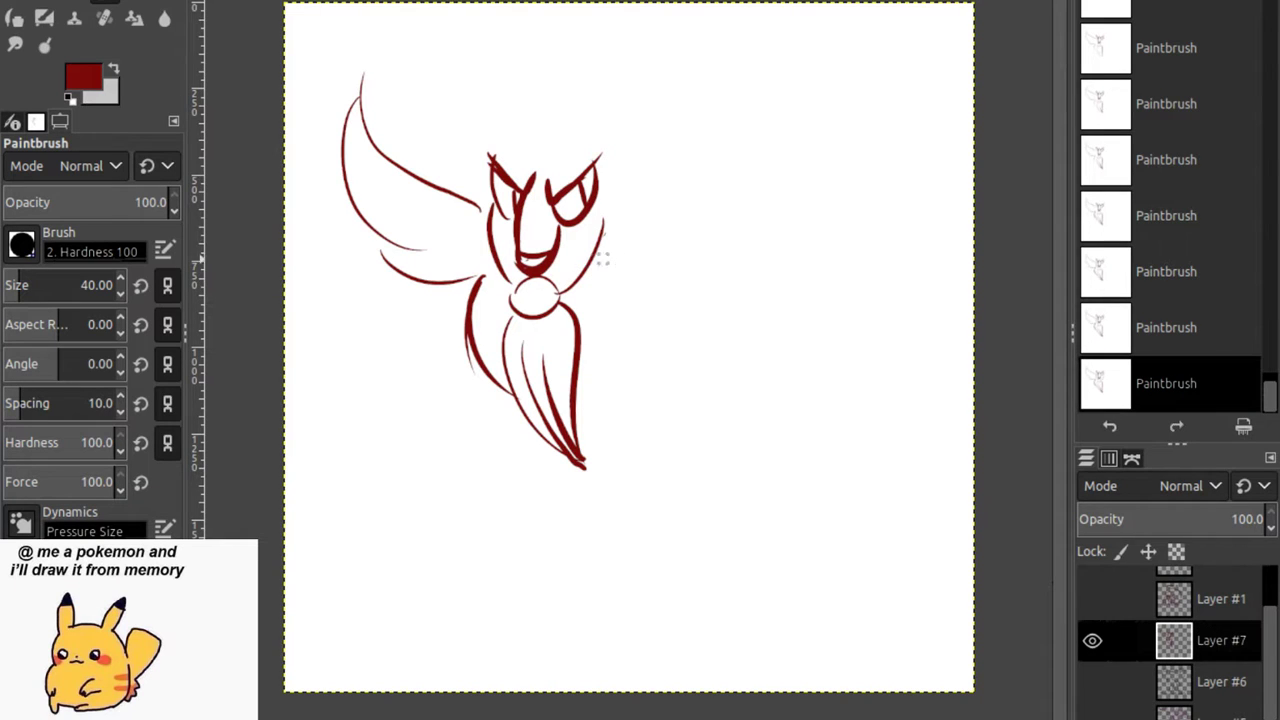
left_click_drag(488, 208, 489, 165)
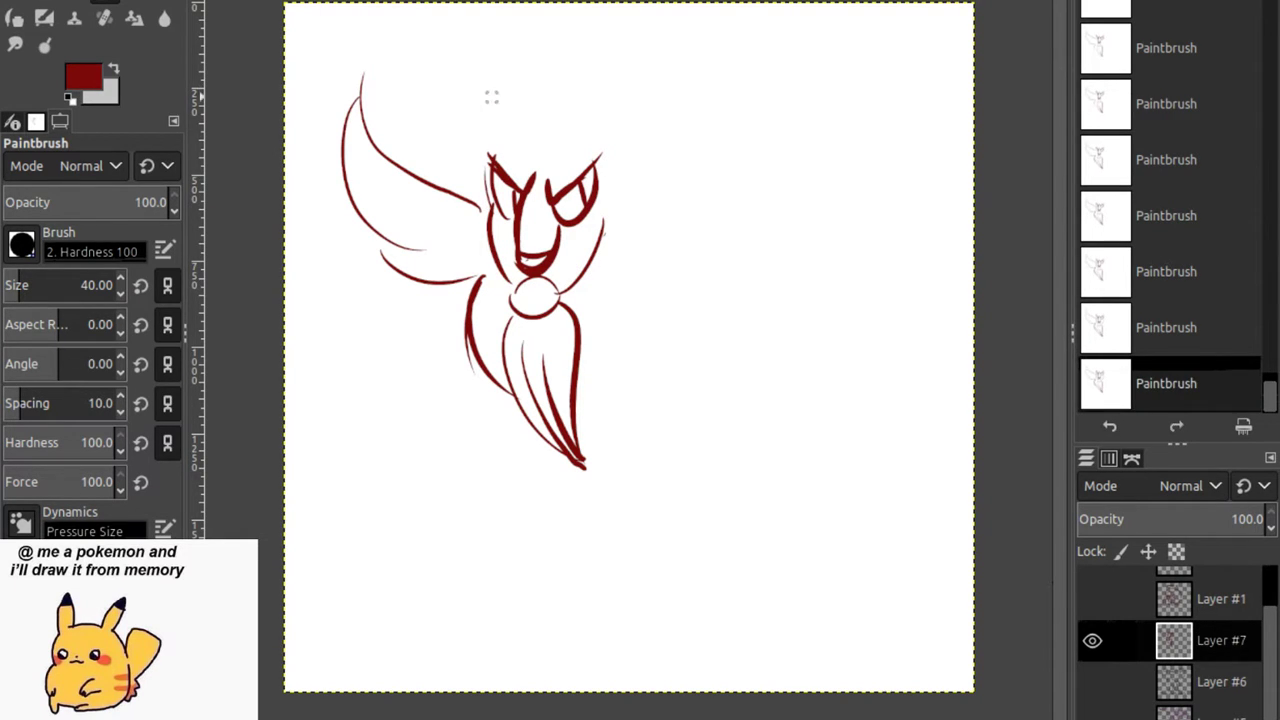
mouse_move(490, 98)
left_mouse_down()
mouse_move(498, 144)
mouse_move(548, 5)
mouse_move(585, 126)
left_mouse_up()
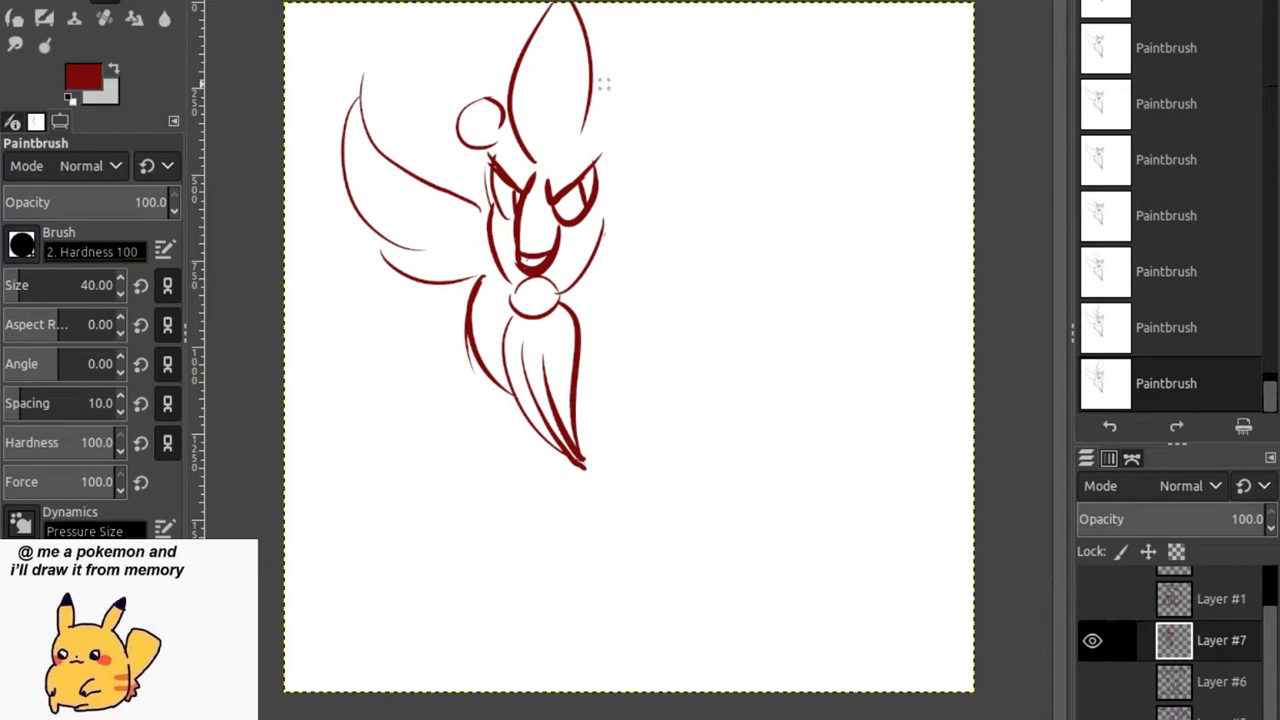
Paint a second upswept lock from the small circle, join it to the crest, and add strand lines inside the crest.
mouse_move(484, 103)
left_mouse_down()
mouse_move(390, 35)
mouse_move(365, 90)
left_mouse_up()
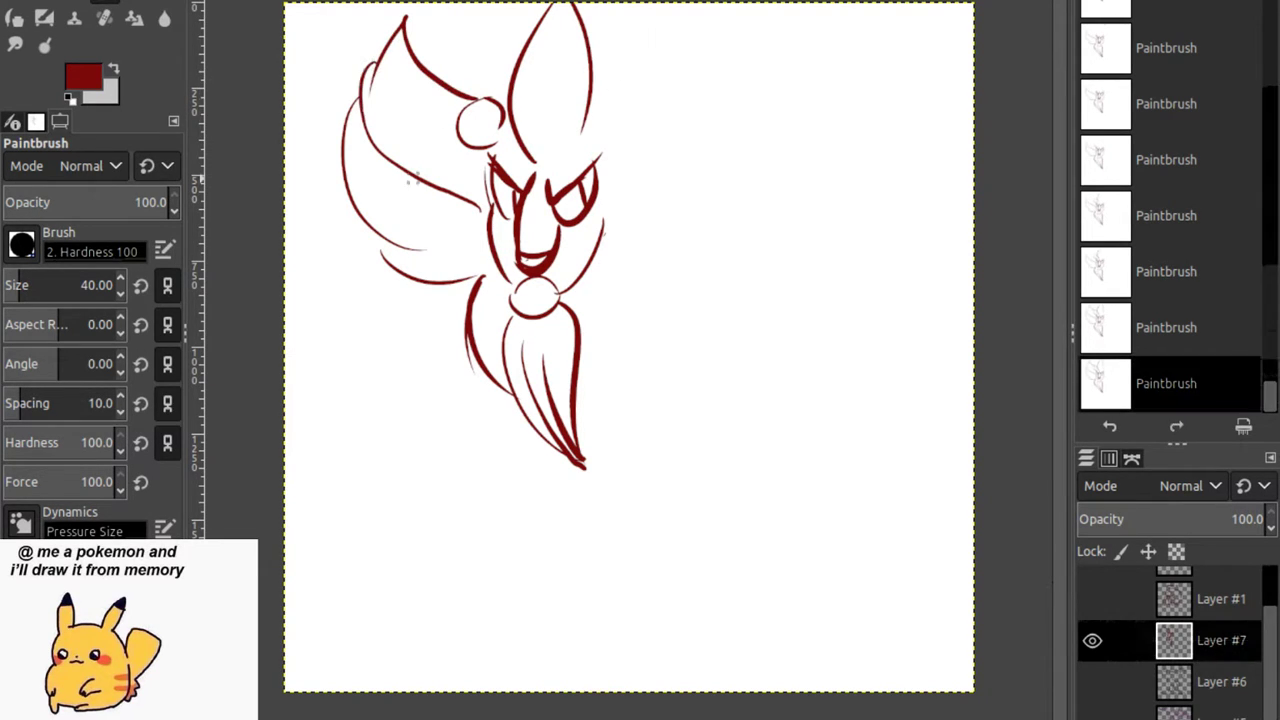
left_click_drag(515, 90, 430, 65)
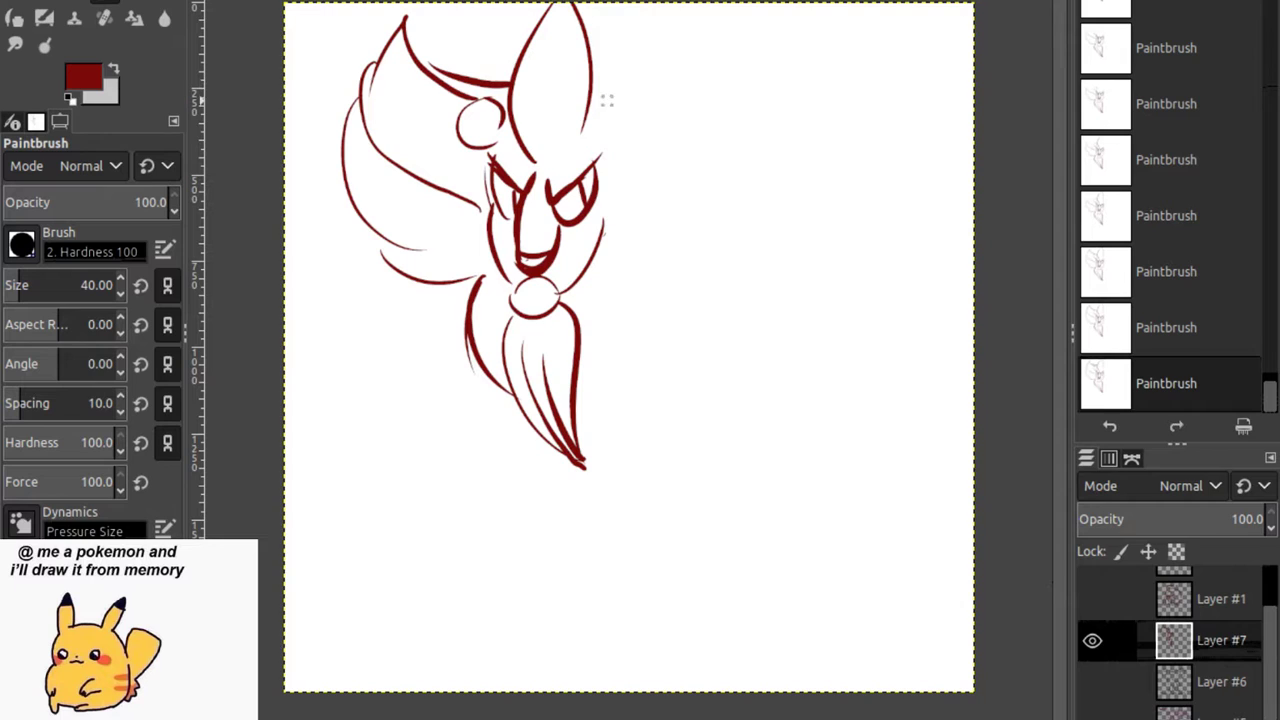
left_click_drag(595, 104, 645, 78)
mouse_move(528, 162)
left_mouse_down()
mouse_move(580, 129)
mouse_move(538, 85)
left_mouse_up()
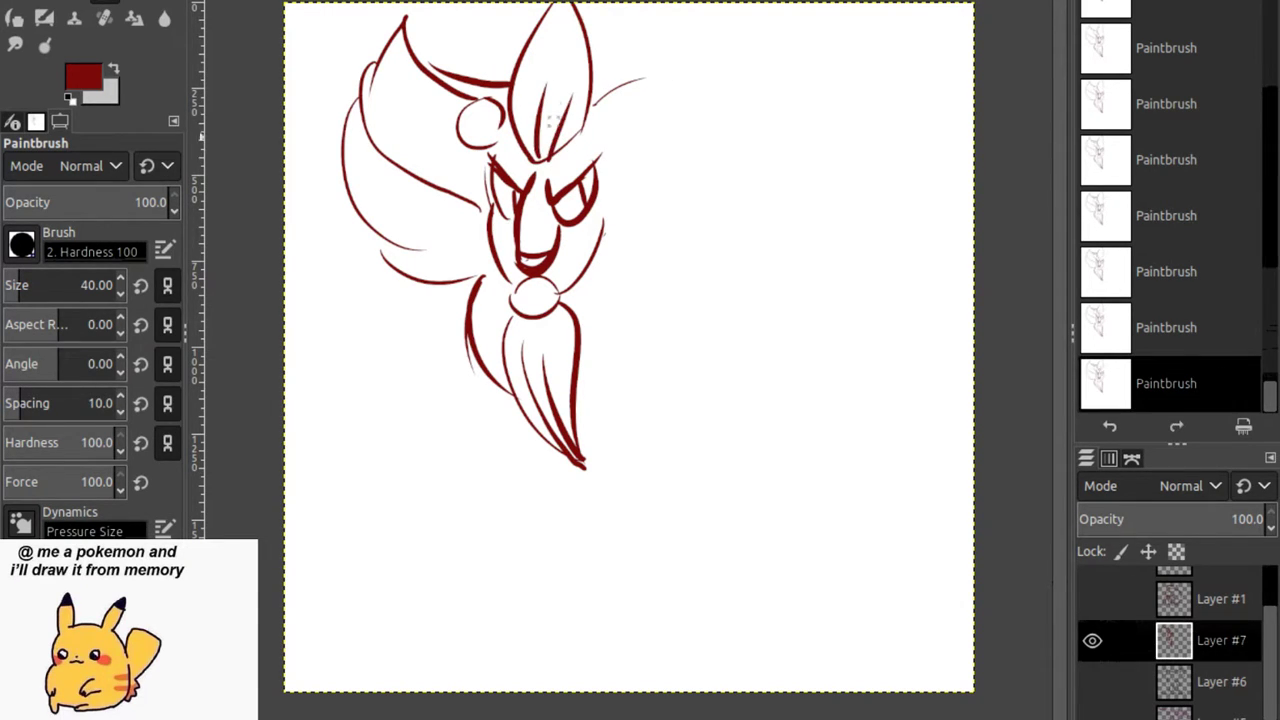
Paint curled circular ears beside the crest and extend the face outline up to them, erasing the curls inside both ears.
mouse_move(488, 144)
left_mouse_down()
mouse_move(497, 156)
mouse_move(490, 118)
mouse_move(484, 130)
mouse_move(506, 142)
left_mouse_up()
key("ctrl+z")
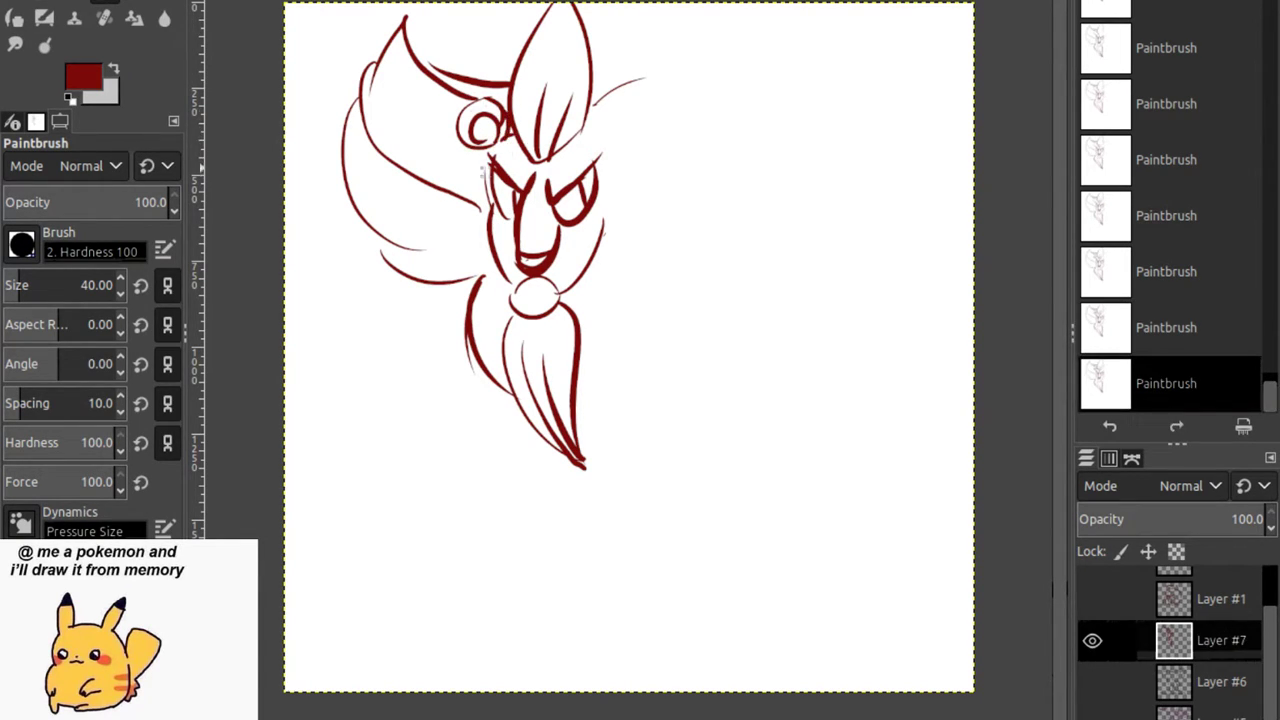
mouse_move(592, 128)
left_mouse_down()
mouse_move(600, 118)
mouse_move(588, 138)
mouse_move(622, 124)
left_mouse_up()
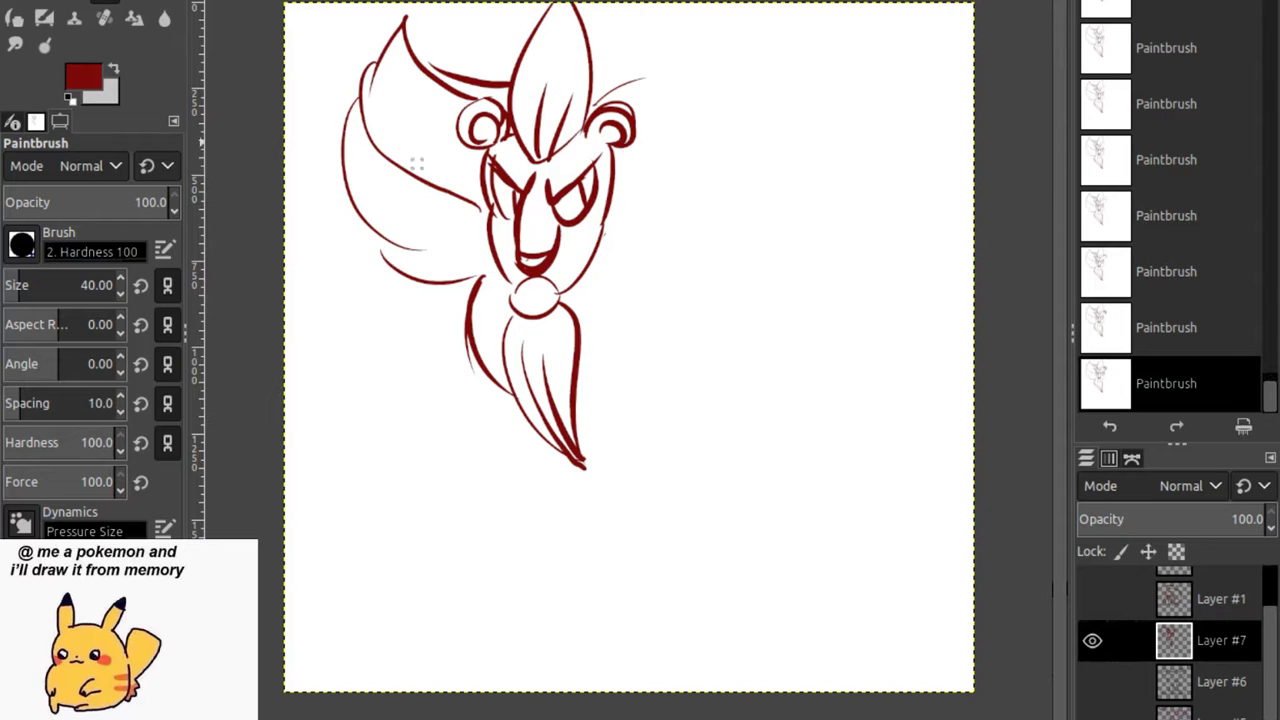
key("shift+e")
mouse_move(616, 140)
left_mouse_down()
mouse_move(603, 118)
mouse_move(617, 114)
mouse_move(614, 137)
mouse_move(592, 131)
mouse_move(641, 118)
mouse_move(541, 158)
left_mouse_up()
key("p")
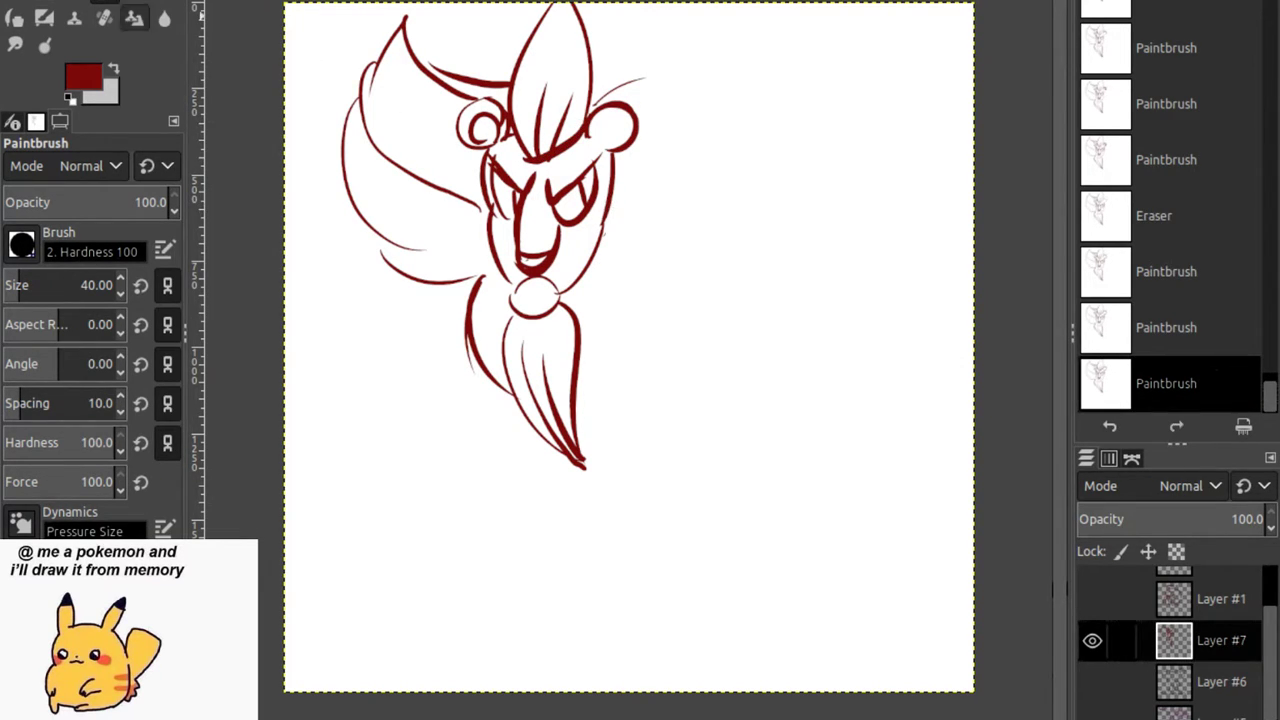
left_click(134, 3)
mouse_move(500, 145)
left_mouse_down()
mouse_move(493, 108)
mouse_move(501, 139)
mouse_move(483, 110)
mouse_move(474, 140)
left_mouse_up()
key("p")
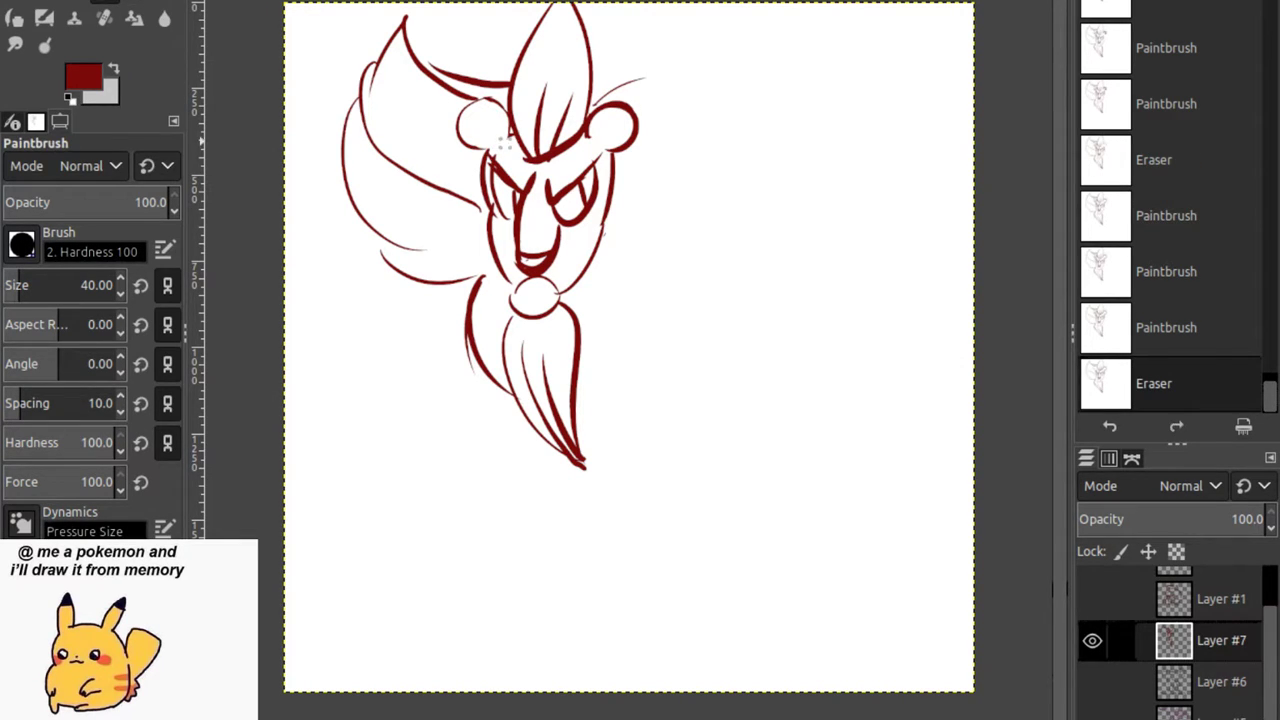
Thicken the left-hand ear, paint a small ring inside both ears, and add a large upswept lock on the face's right-hand side.
mouse_move(512, 100)
left_mouse_down()
mouse_move(478, 148)
mouse_move(497, 152)
mouse_move(489, 124)
left_mouse_up()
key("ctrl+z")
mouse_move(610, 123)
left_mouse_down()
mouse_move(608, 86)
mouse_move(757, 18)
mouse_move(746, 88)
mouse_move(650, 195)
left_mouse_up()
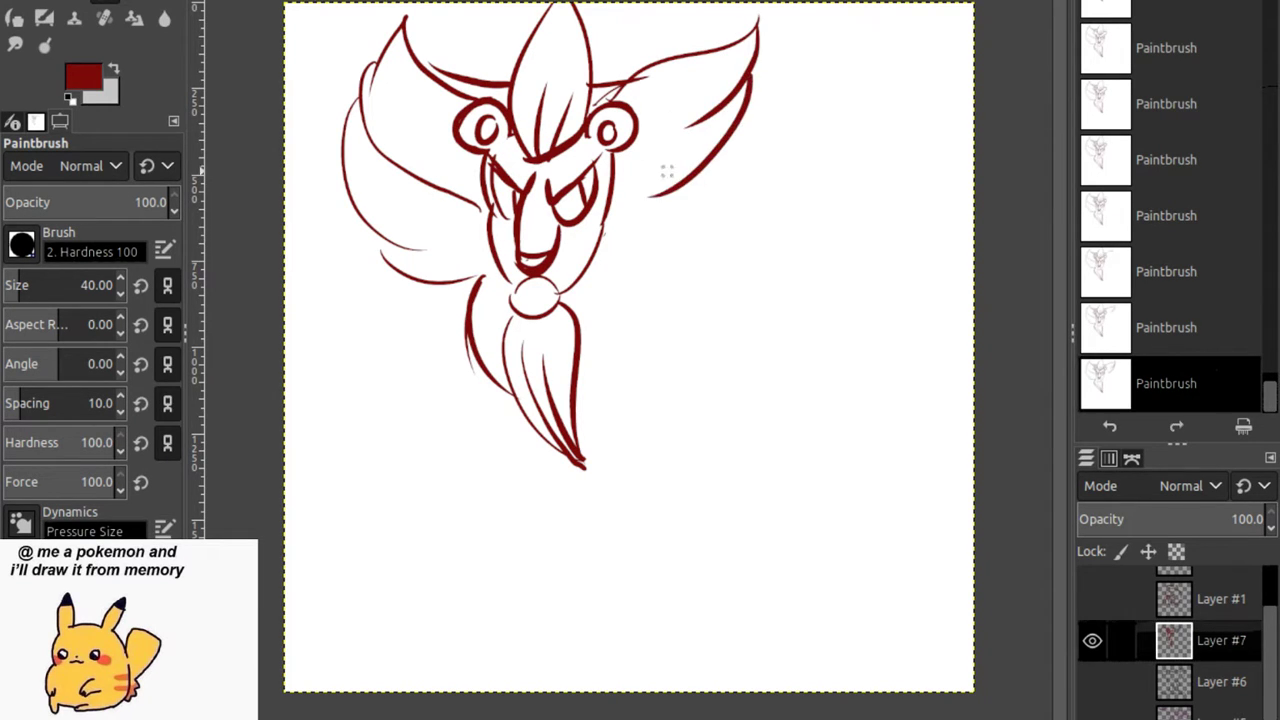
Paint the outer curve on the beard's right-hand side, redoing it once, and add layered lower locks to the right-hand mane.
left_click_drag(598, 268, 575, 414)
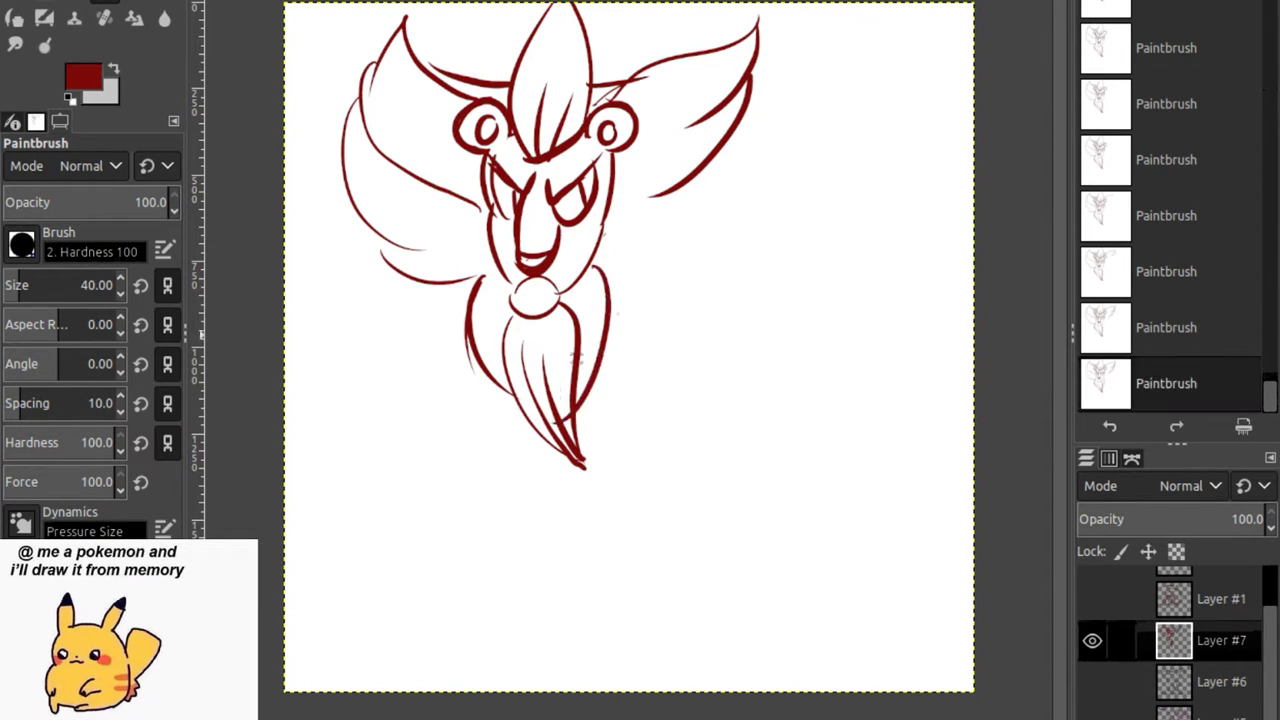
key("ctrl+z")
left_click_drag(588, 266, 586, 382)
left_click_drag(748, 214, 608, 290)
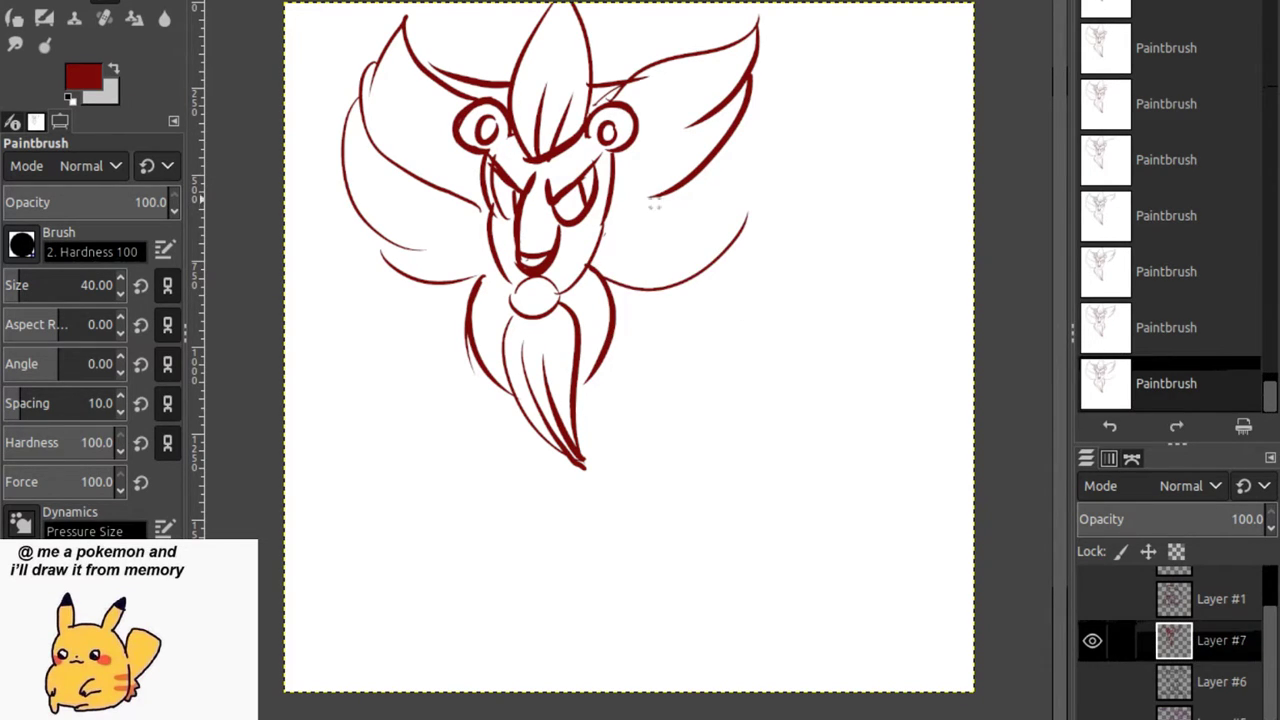
mouse_move(632, 202)
left_mouse_down()
mouse_move(746, 148)
mouse_move(660, 234)
left_mouse_up()
mouse_move(744, 178)
left_mouse_down()
mouse_move(720, 230)
mouse_move(660, 267)
left_mouse_up()
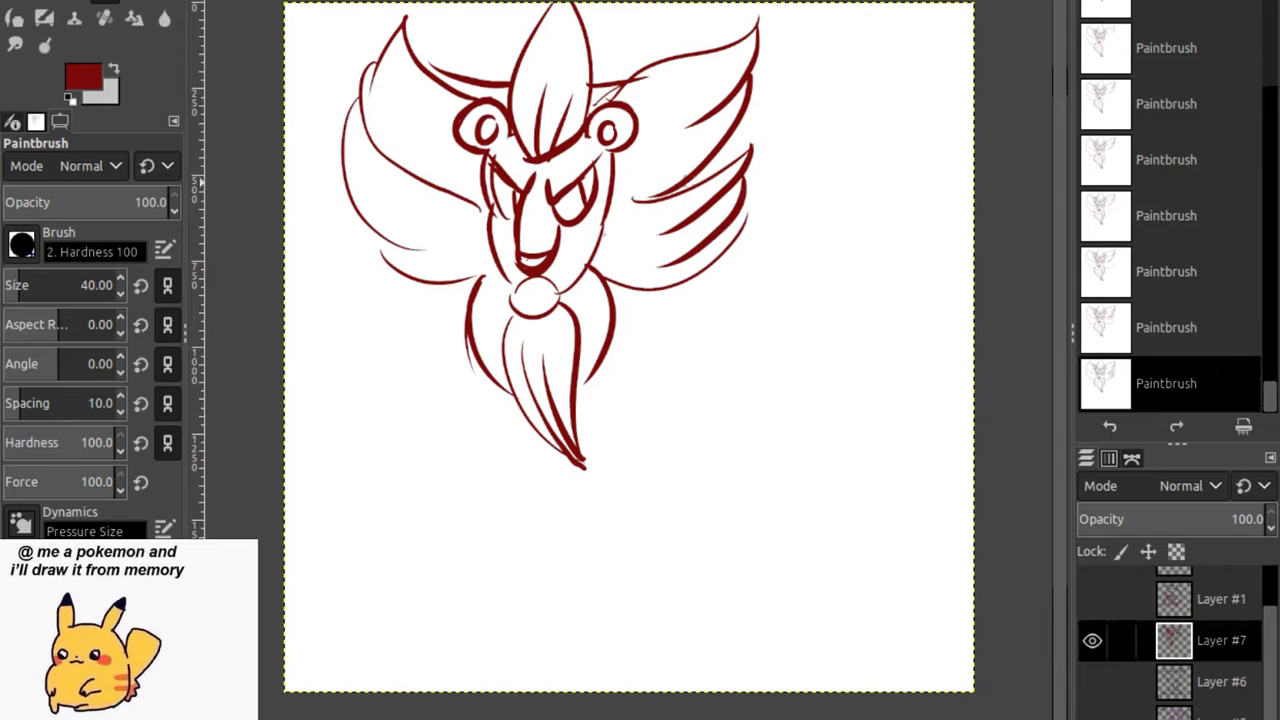
left_click_drag(648, 193, 622, 201)
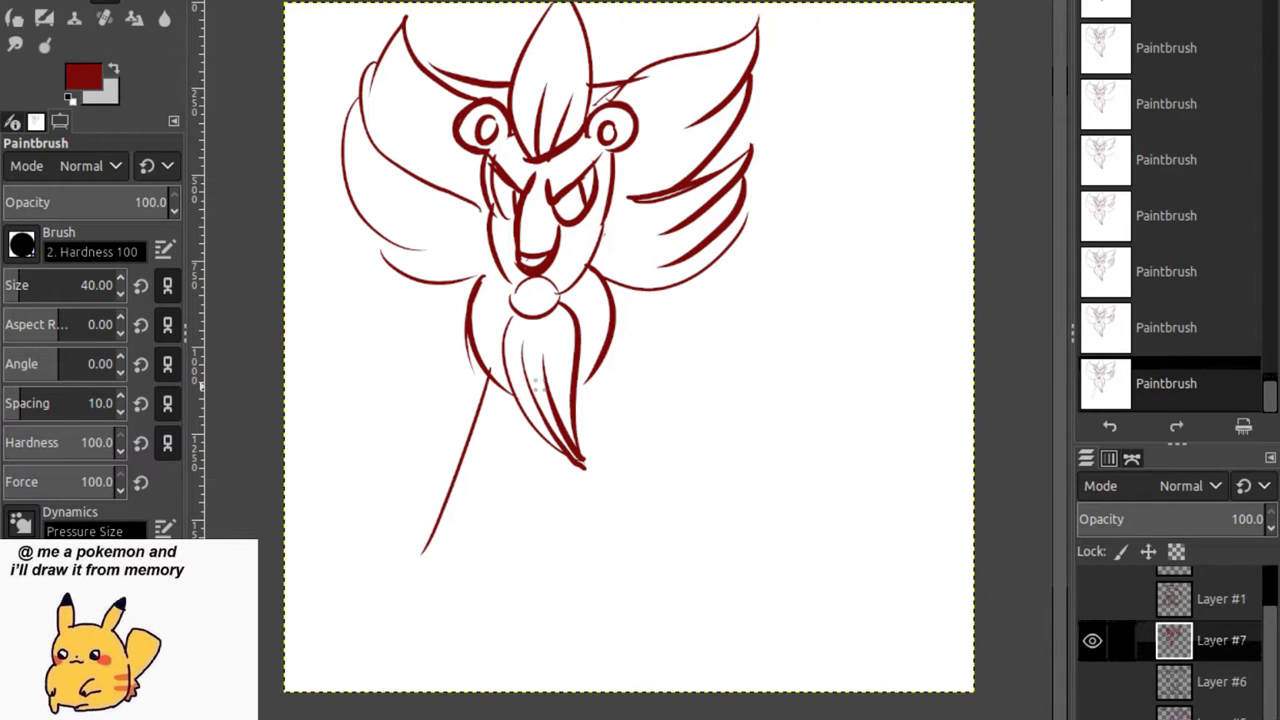
key("ctrl+z")
key("ctrl+z")
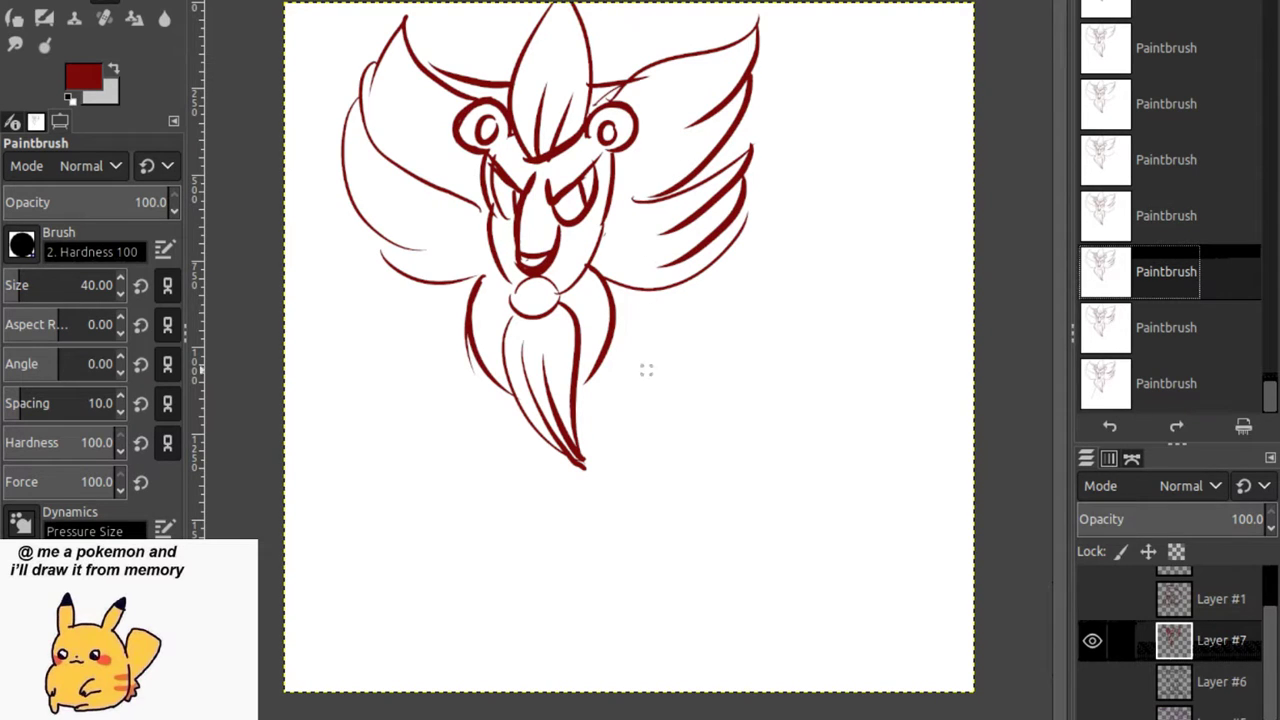
left_click_drag(618, 345, 627, 462)
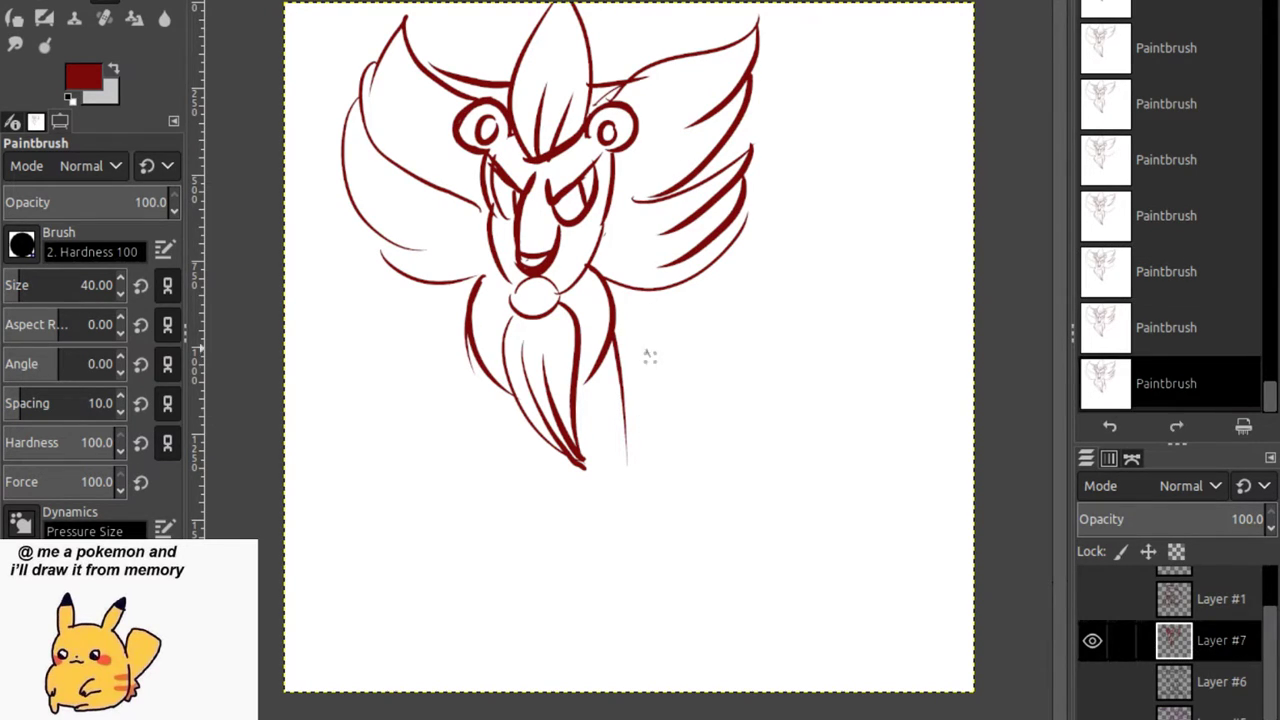
left_click_drag(647, 349, 663, 505)
left_click_drag(623, 421, 625, 507)
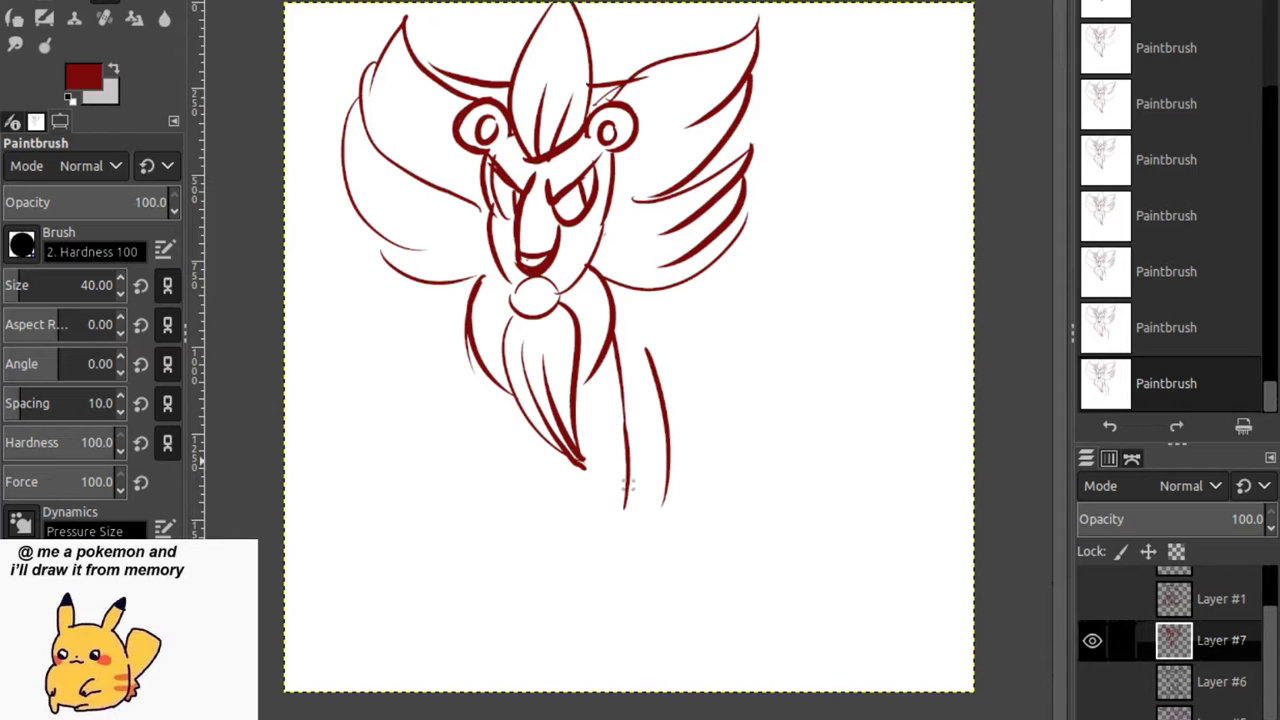
key("ctrl+z")
key("ctrl+z")
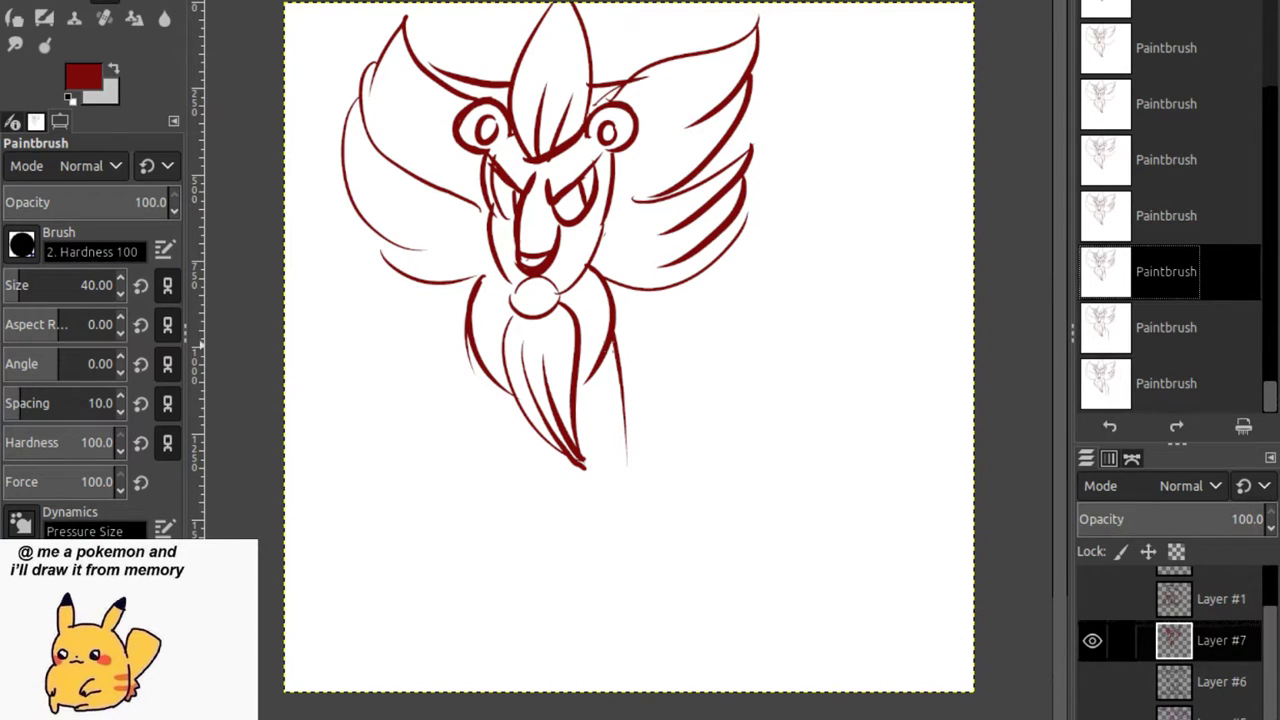
Paint the front leg beside the beard with a rounded paw and toe lines, redoing the leg's outer line.
mouse_move(614, 336)
left_mouse_down()
mouse_move(610, 482)
mouse_move(628, 486)
mouse_move(610, 494)
mouse_move(619, 486)
mouse_move(633, 516)
mouse_move(663, 507)
left_mouse_up()
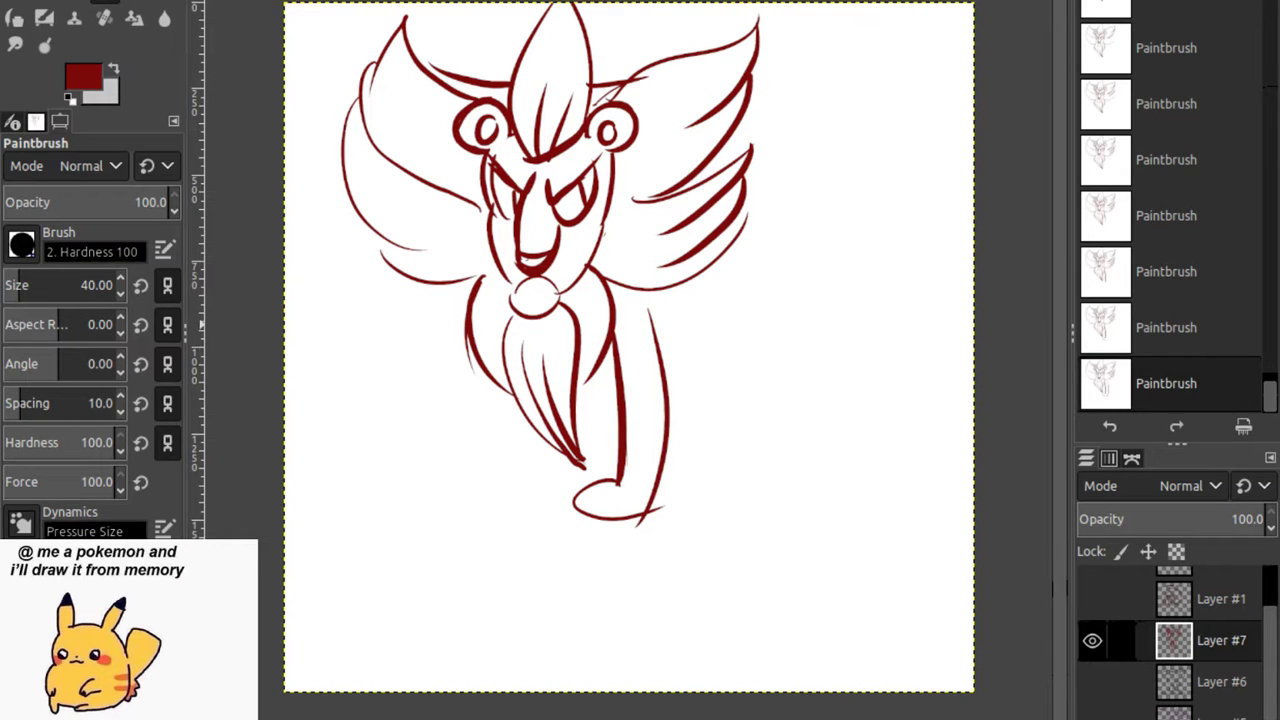
key("ctrl+z")
key("ctrl+y")
key("ctrl+z")
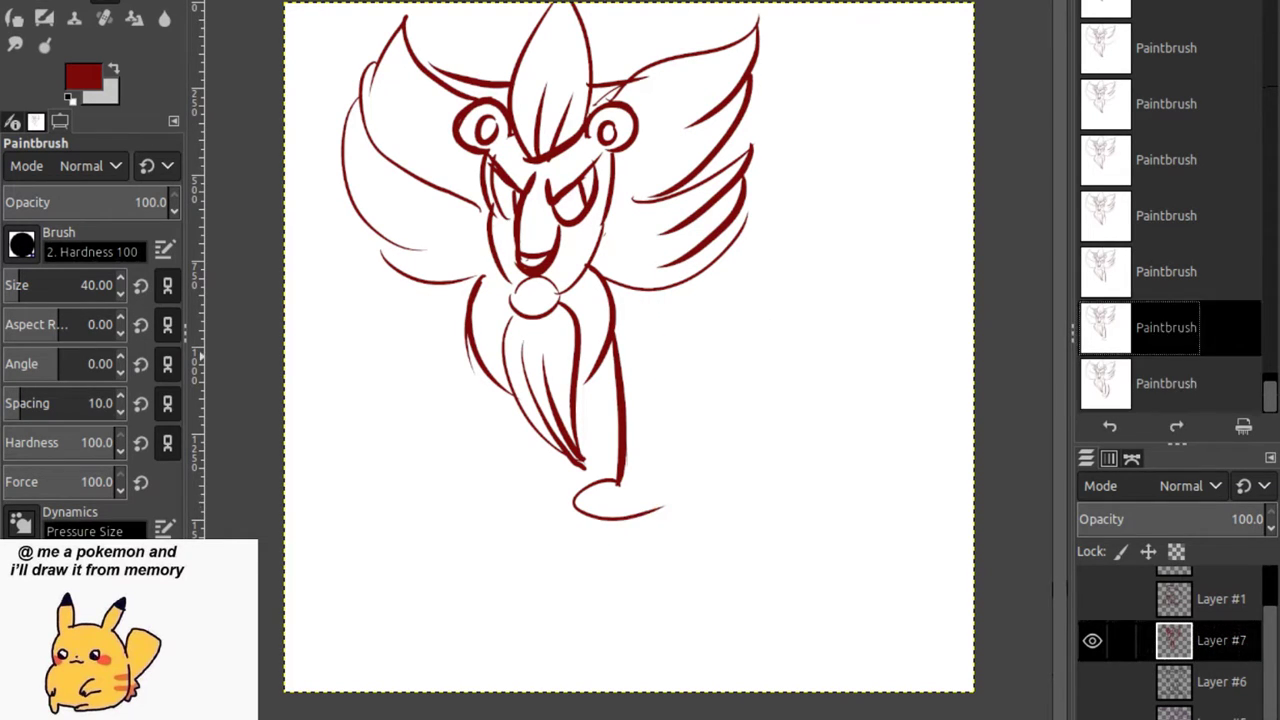
key("ctrl+y")
key("ctrl+z")
mouse_move(658, 345)
left_mouse_down()
mouse_move(670, 433)
mouse_move(592, 494)
left_mouse_up()
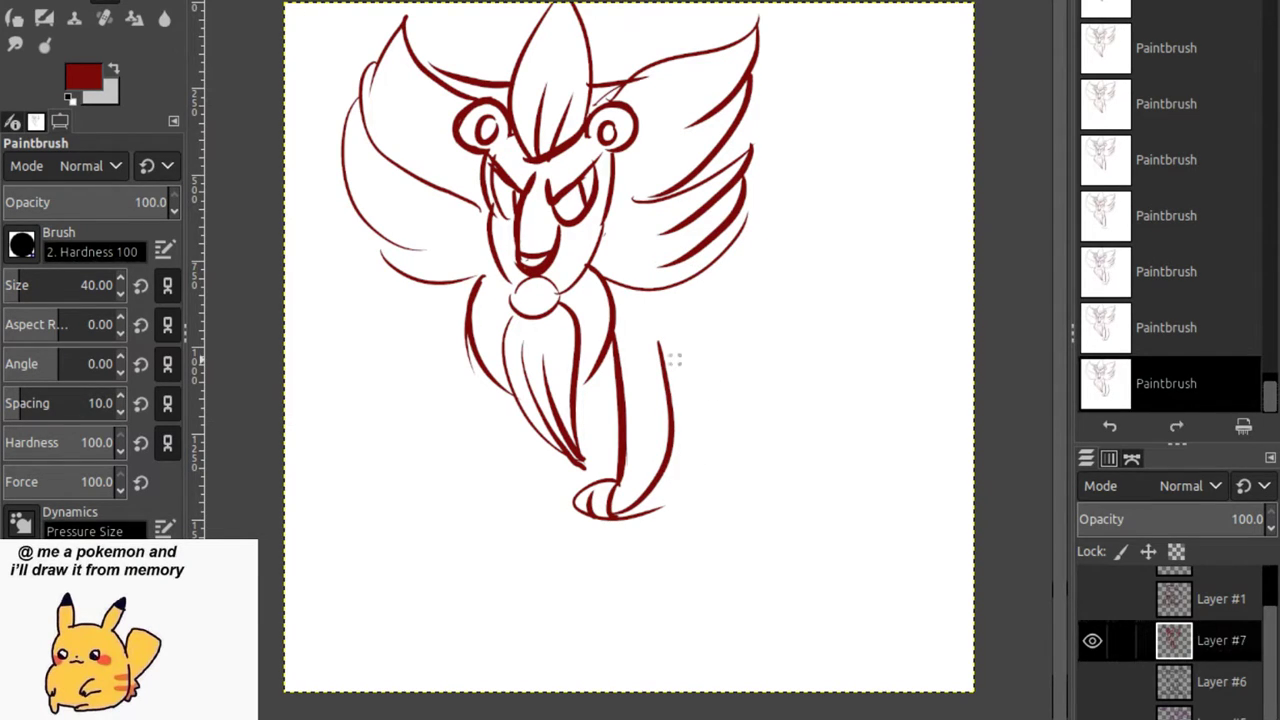
Paint the belly line from the front leg and the near hind leg with its paw, replacing the first belly stroke.
left_click_drag(662, 354, 765, 341)
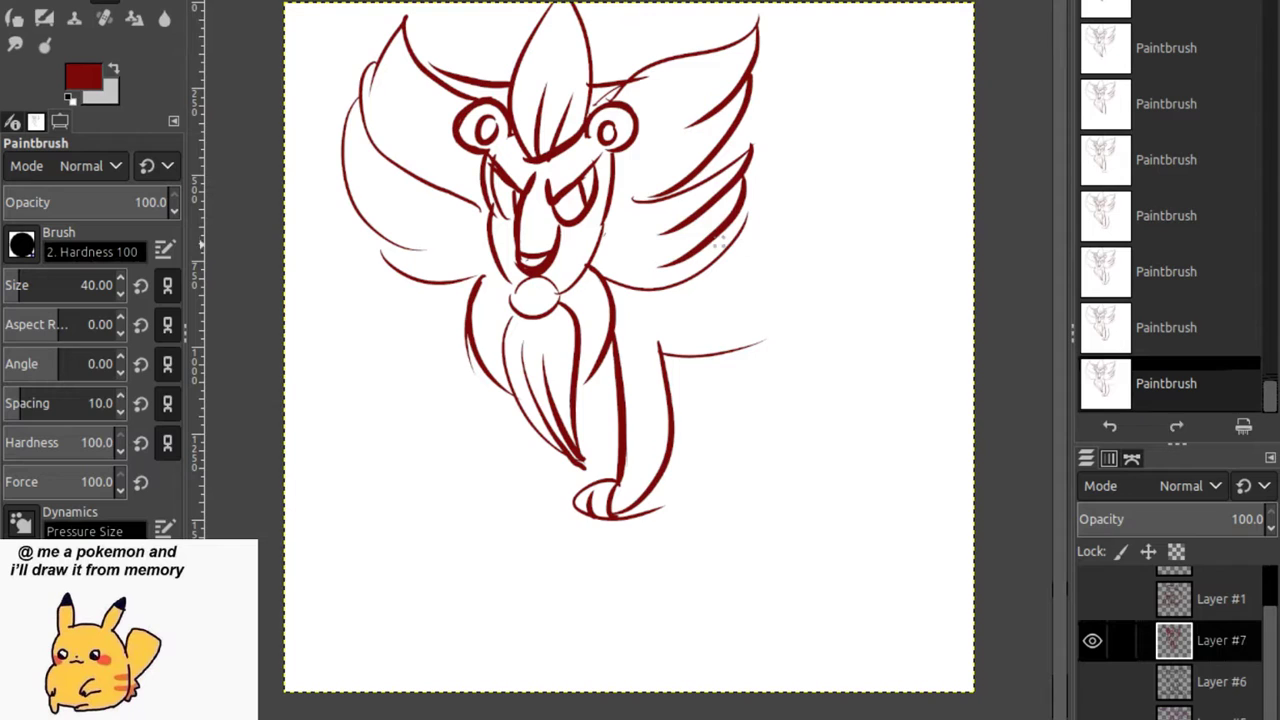
key("ctrl+z")
key("ctrl+z")
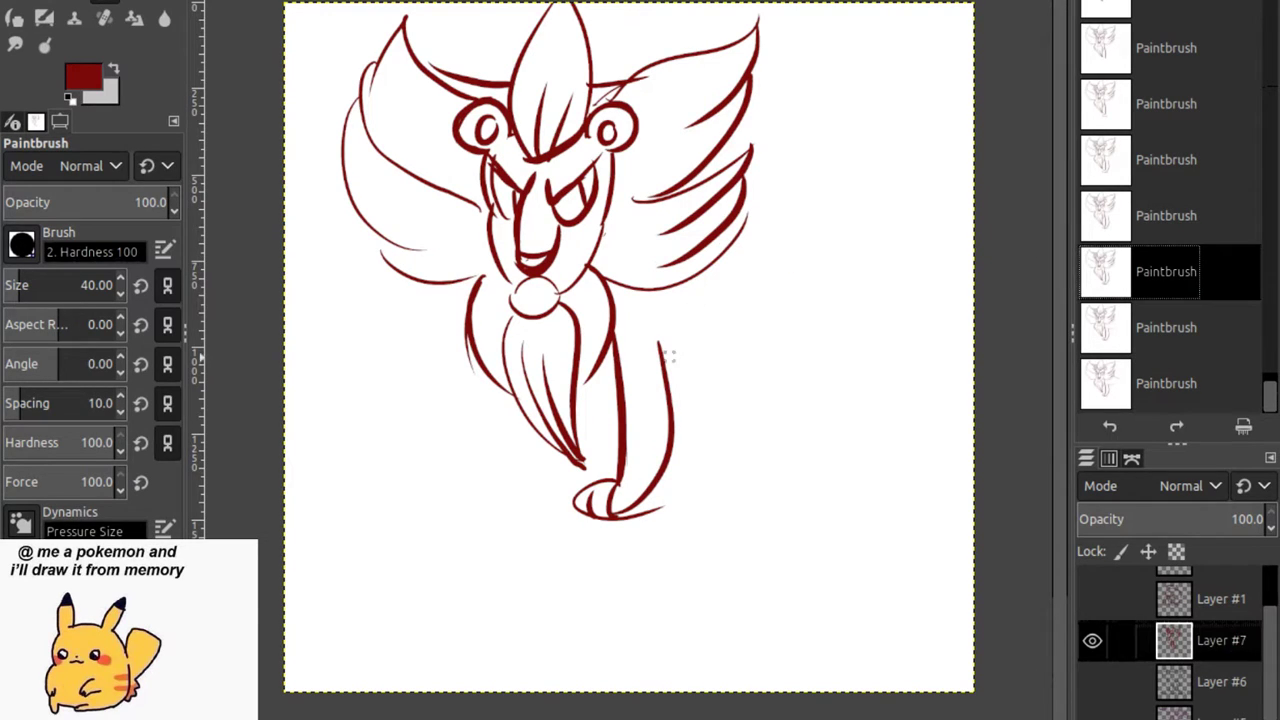
mouse_move(596, 364)
left_mouse_down()
mouse_move(755, 323)
mouse_move(824, 415)
mouse_move(828, 474)
mouse_move(795, 477)
mouse_move(860, 500)
left_mouse_up()
mouse_move(855, 388)
left_mouse_down()
mouse_move(850, 496)
mouse_move(862, 454)
mouse_move(859, 474)
left_mouse_up()
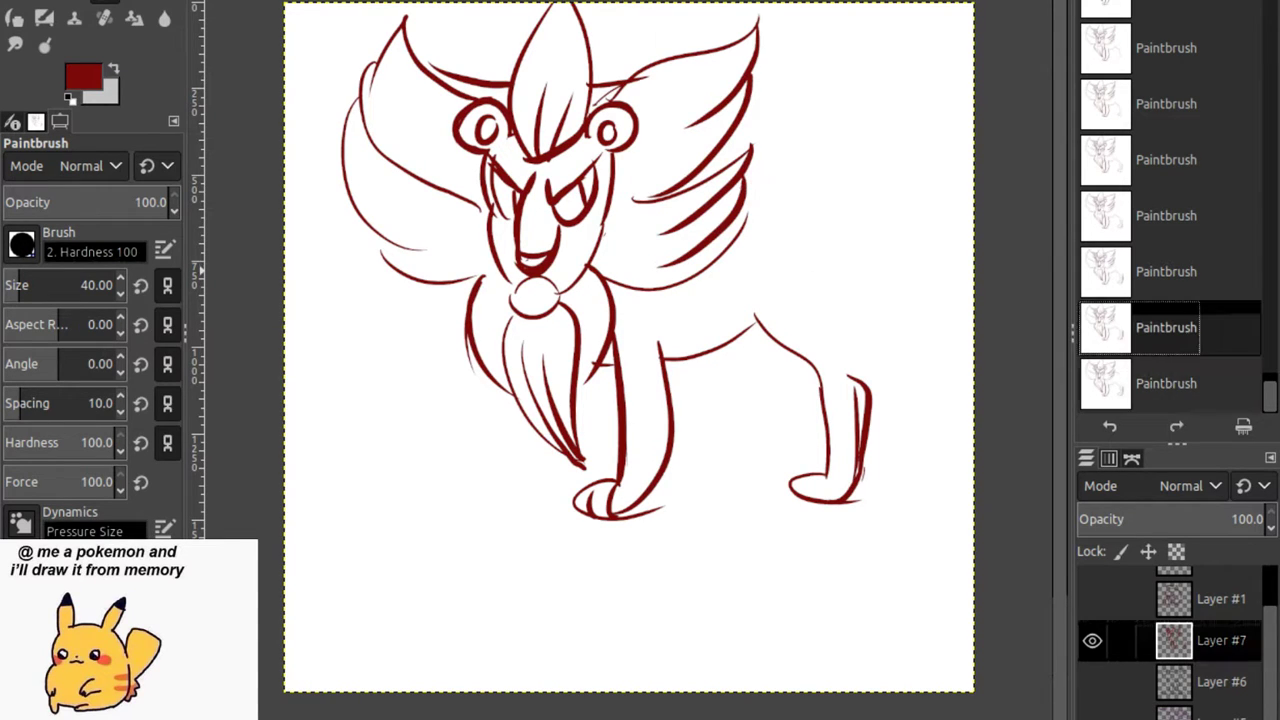
Paint a long tail curling up above the back, and join the back and rump lines to the hind leg.
mouse_move(803, 177)
left_mouse_down()
mouse_move(746, 196)
mouse_move(800, 58)
mouse_move(828, 56)
mouse_move(800, 104)
left_mouse_up()
mouse_move(800, 45)
left_mouse_down()
mouse_move(912, 165)
mouse_move(848, 195)
mouse_move(822, 240)
mouse_move(818, 272)
mouse_move(852, 384)
left_mouse_up()
left_click_drag(855, 200, 820, 255)
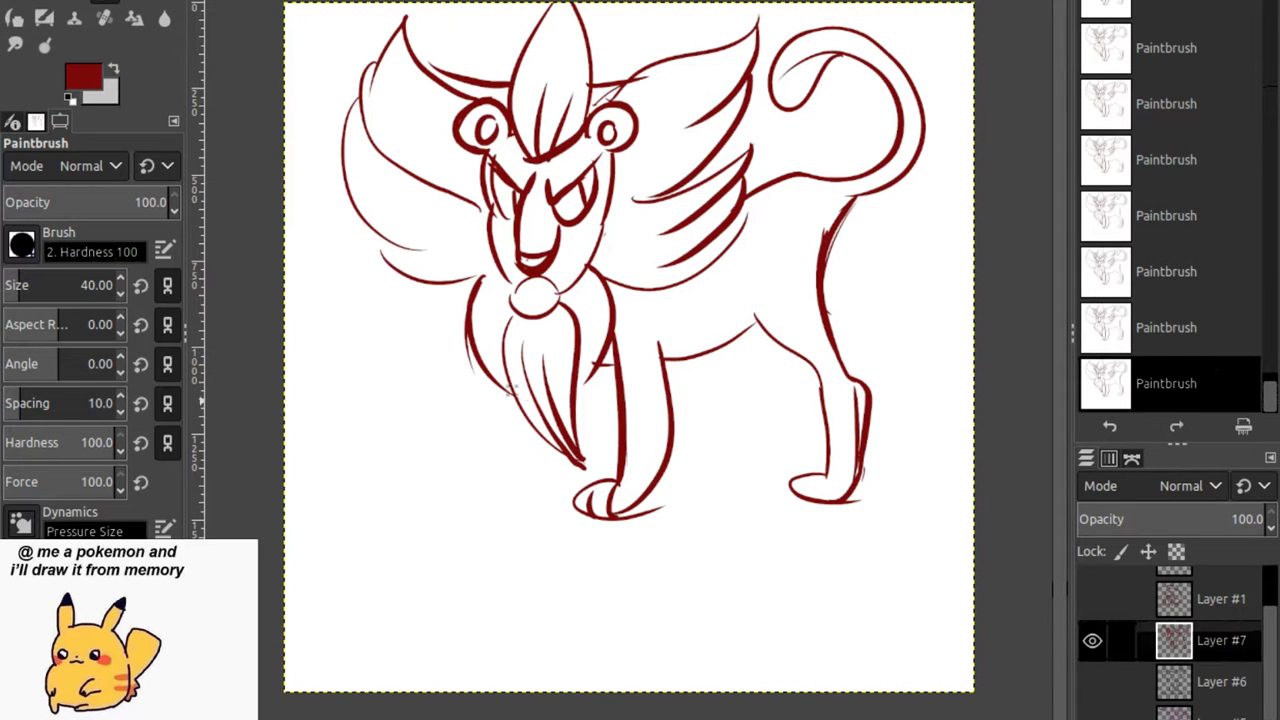
Paint the second front leg and the far hind leg with toed paws, and add toe lines to the near hind paw.
left_click_drag(490, 365, 420, 505)
mouse_move(508, 396)
left_mouse_down()
mouse_move(474, 490)
mouse_move(382, 510)
mouse_move(476, 508)
mouse_move(416, 491)
left_mouse_up()
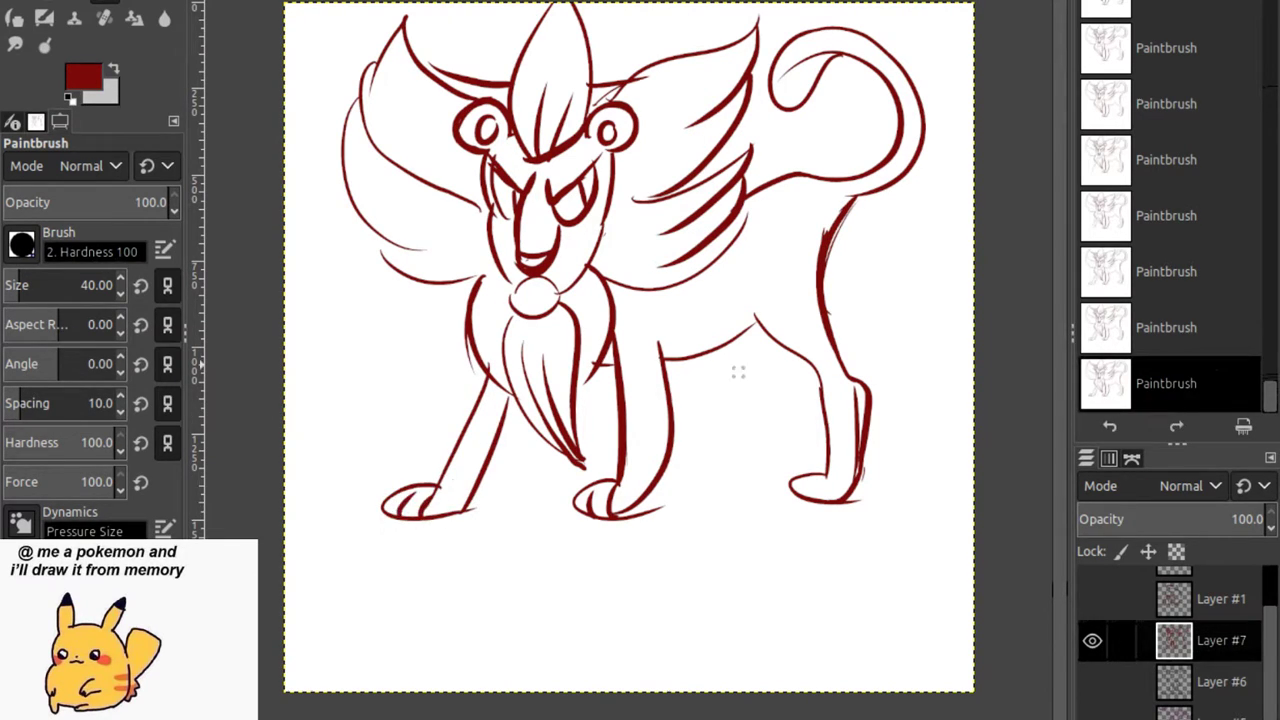
mouse_move(720, 349)
left_mouse_down()
mouse_move(740, 405)
mouse_move(714, 470)
mouse_move(765, 484)
mouse_move(760, 445)
mouse_move(779, 394)
left_mouse_up()
mouse_move(778, 398)
left_mouse_down()
mouse_move(736, 469)
mouse_move(712, 490)
left_mouse_up()
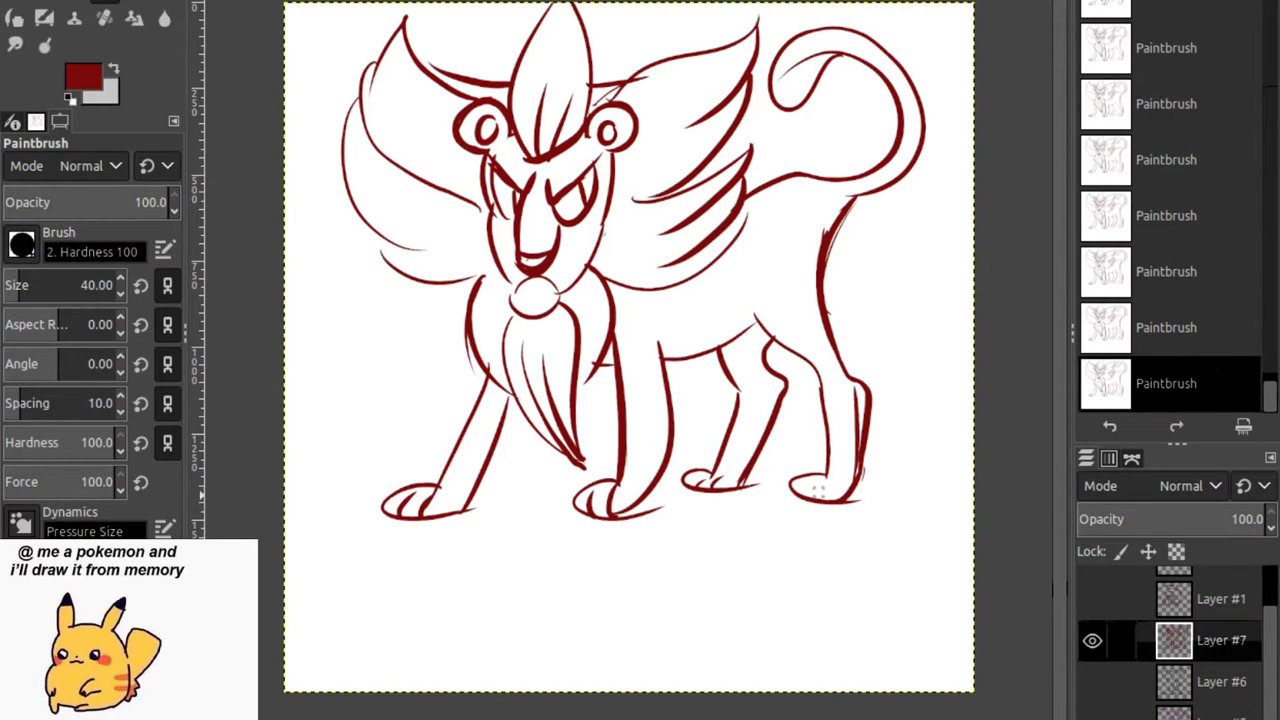
mouse_move(826, 499)
left_mouse_down()
mouse_move(838, 482)
mouse_move(819, 478)
mouse_move(804, 499)
left_mouse_up()
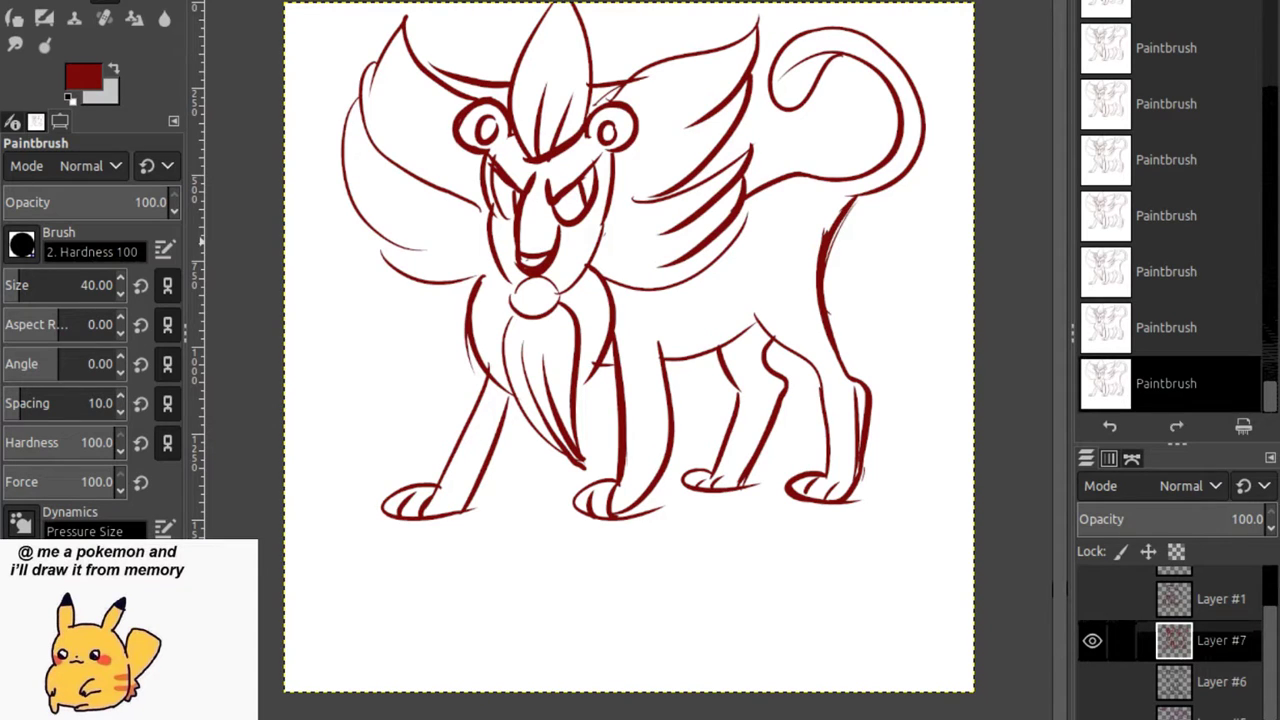
Handwrite the caption "Pyroar" in dark red below the creature.
mouse_move(528, 542)
left_mouse_down()
mouse_move(530, 580)
mouse_move(531, 568)
mouse_move(567, 580)
left_mouse_up()
mouse_move(584, 557)
left_mouse_down()
mouse_move(569, 603)
mouse_move(587, 578)
mouse_move(625, 568)
mouse_move(660, 590)
left_mouse_up()
left_click_drag(662, 586, 680, 558)
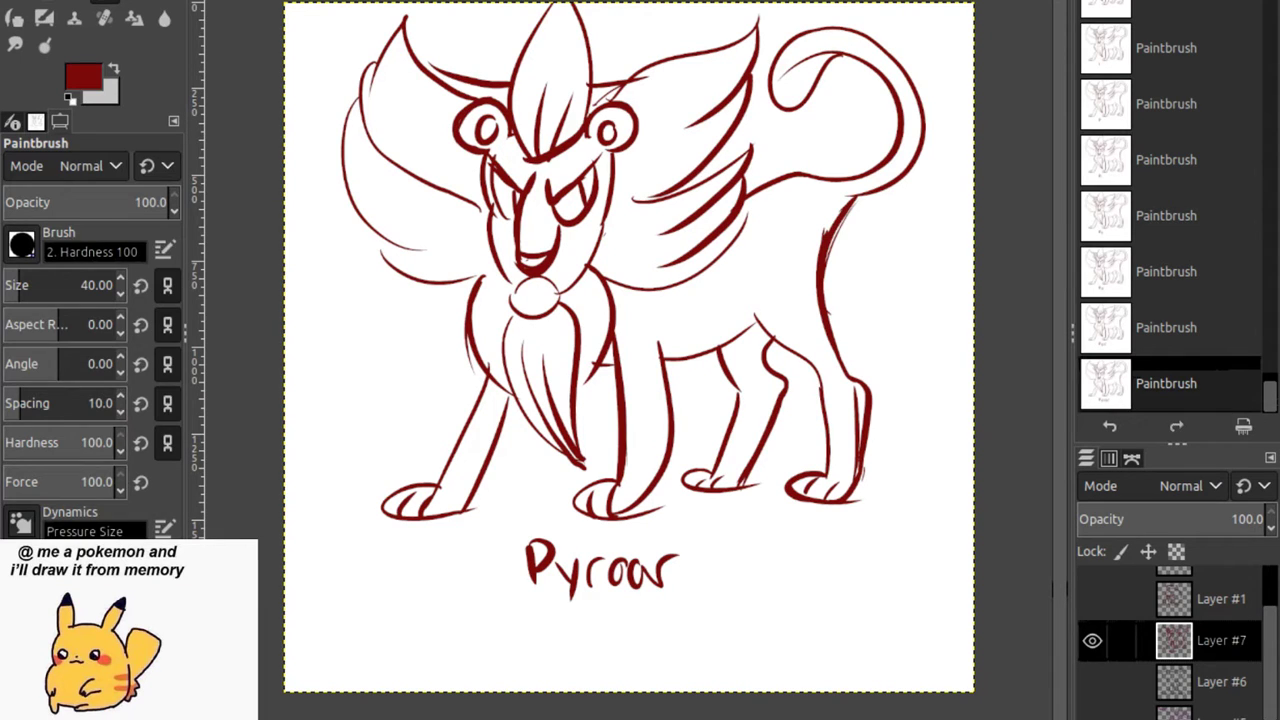
Crop the image around the Pyroar drawing to 1796 × 1764 px, starting at position 96, 0.
key("shift+c")
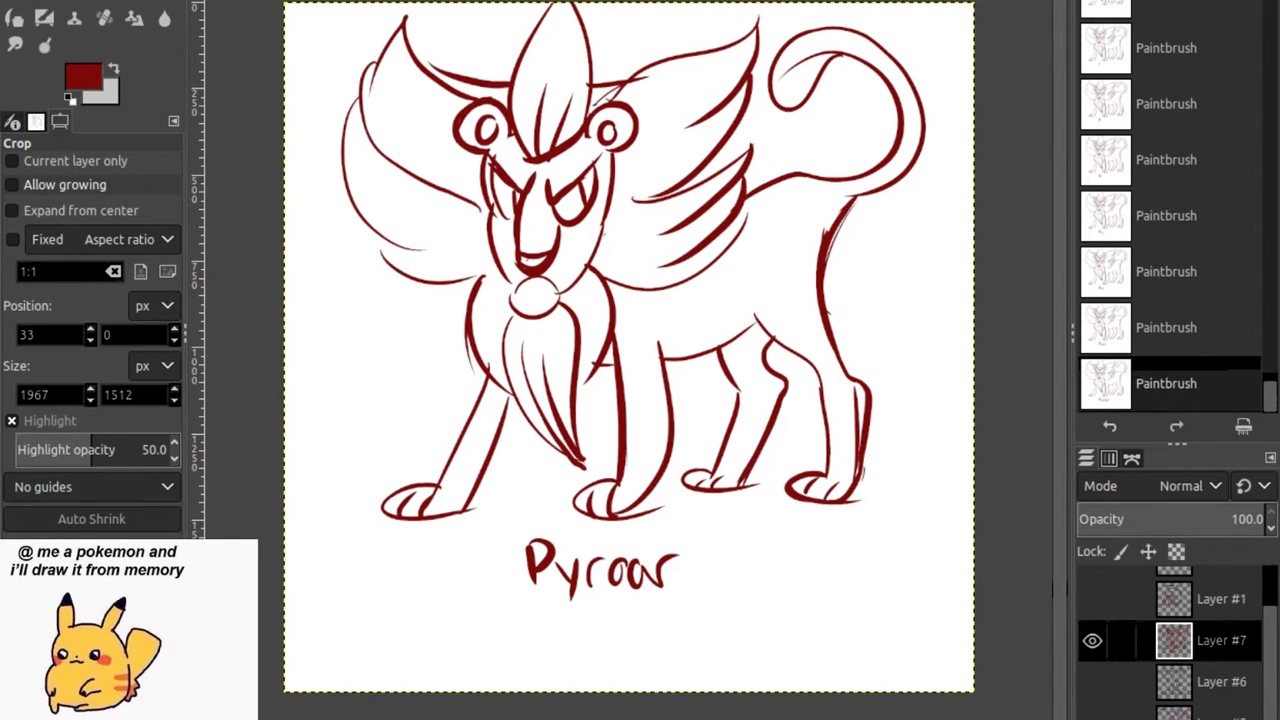
left_click_drag(312, 3, 972, 610)
left_click_drag(947, 305, 911, 305)
left_click_drag(330, 305, 336, 305)
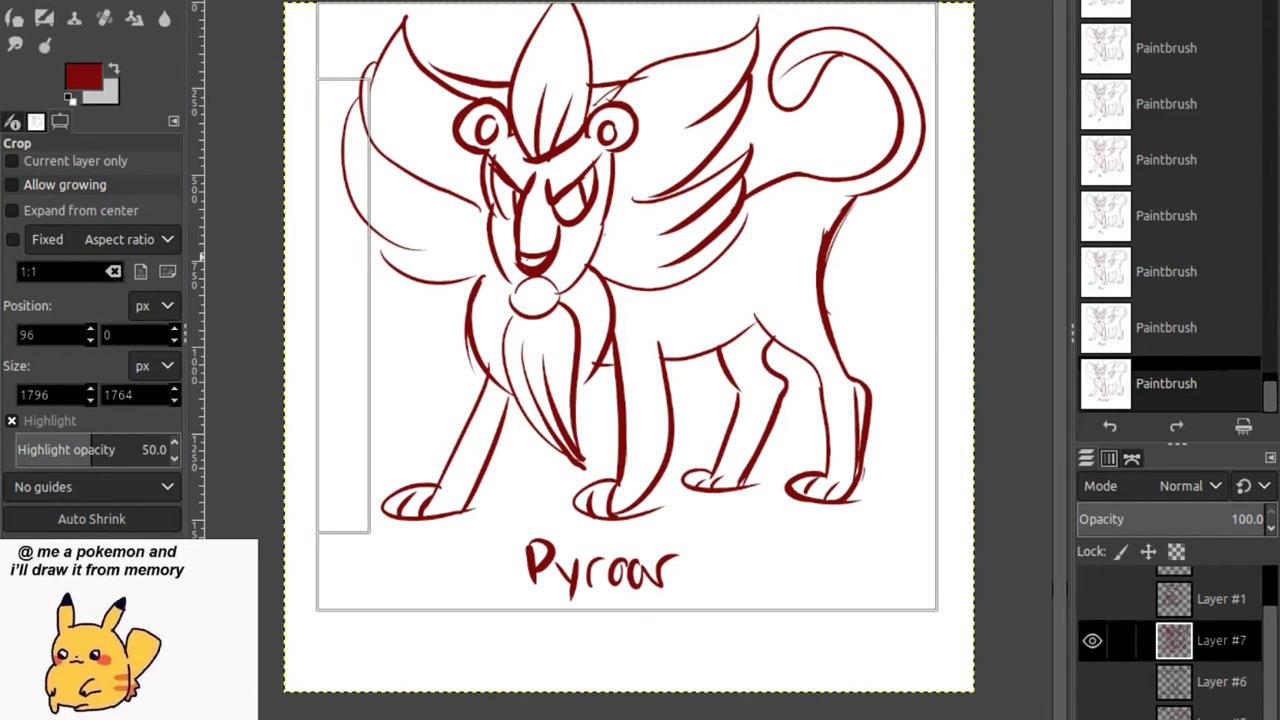
key("Return")
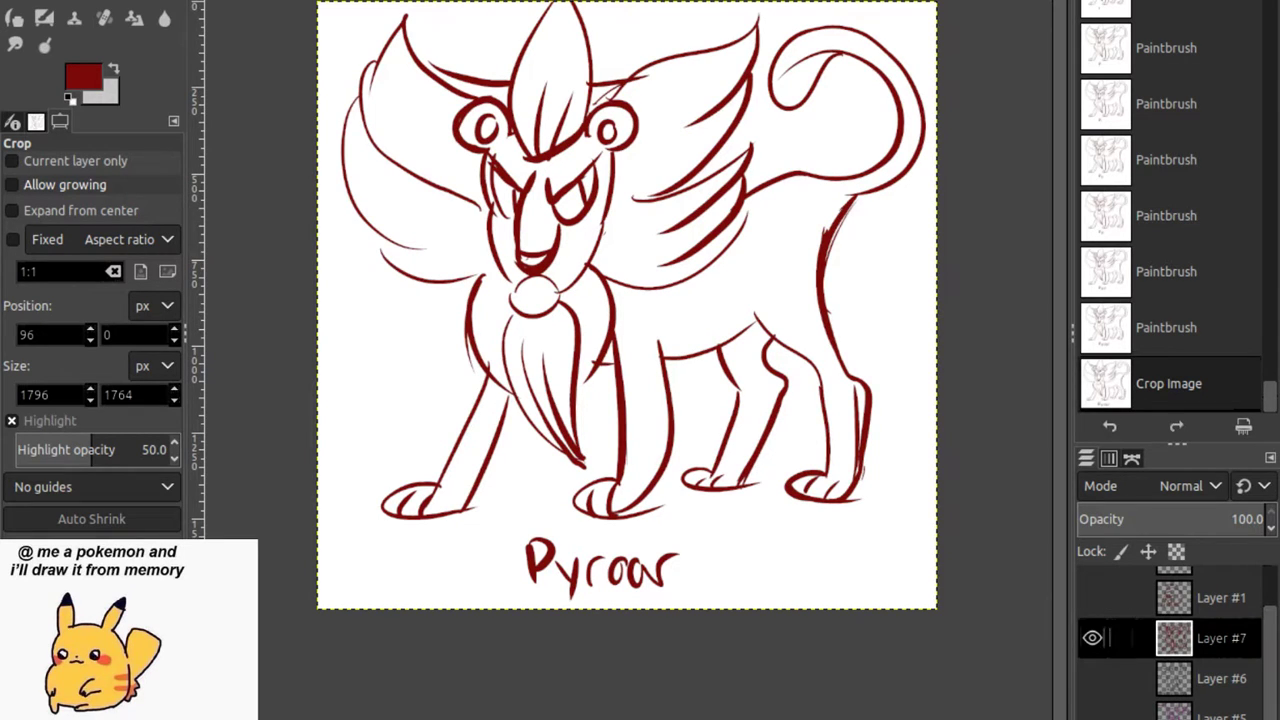
Briefly compare Layer #1 with Layer #7, and leave only the Pangoro drawing on Layer #6 shown over the background.
left_click(1092, 637)
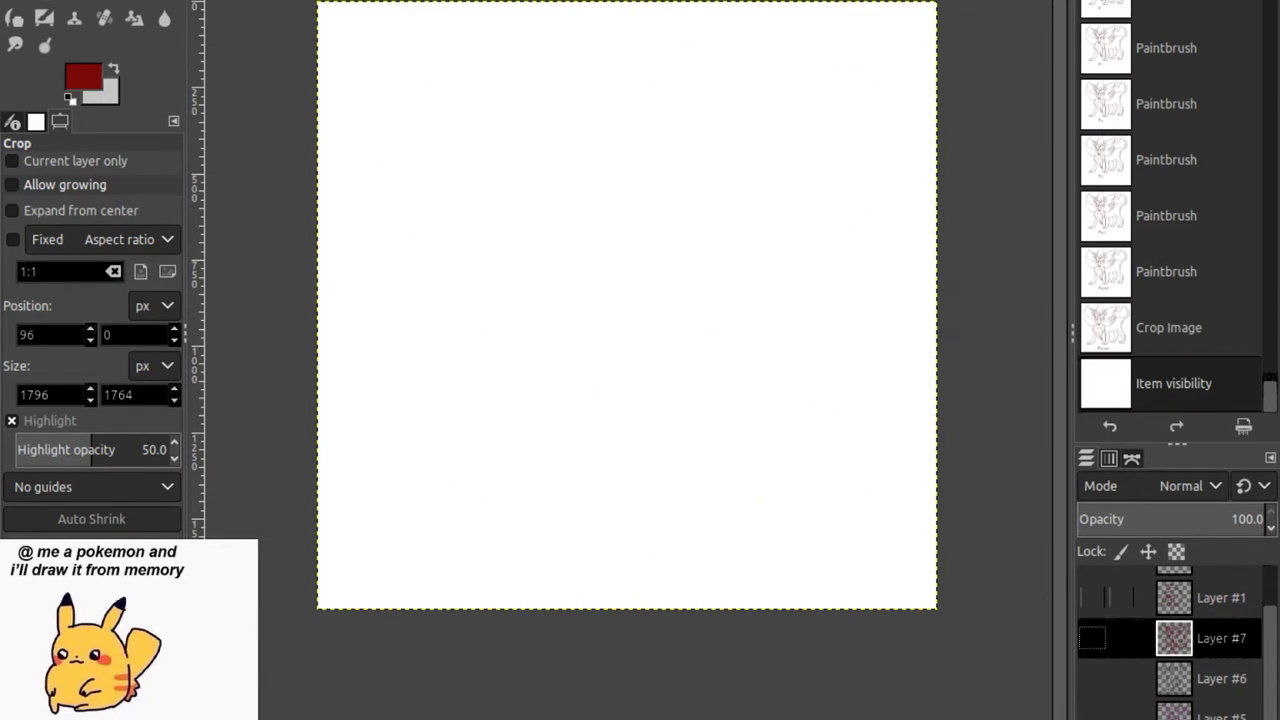
left_click(1092, 597)
left_click(1092, 637)
left_click(1092, 597)
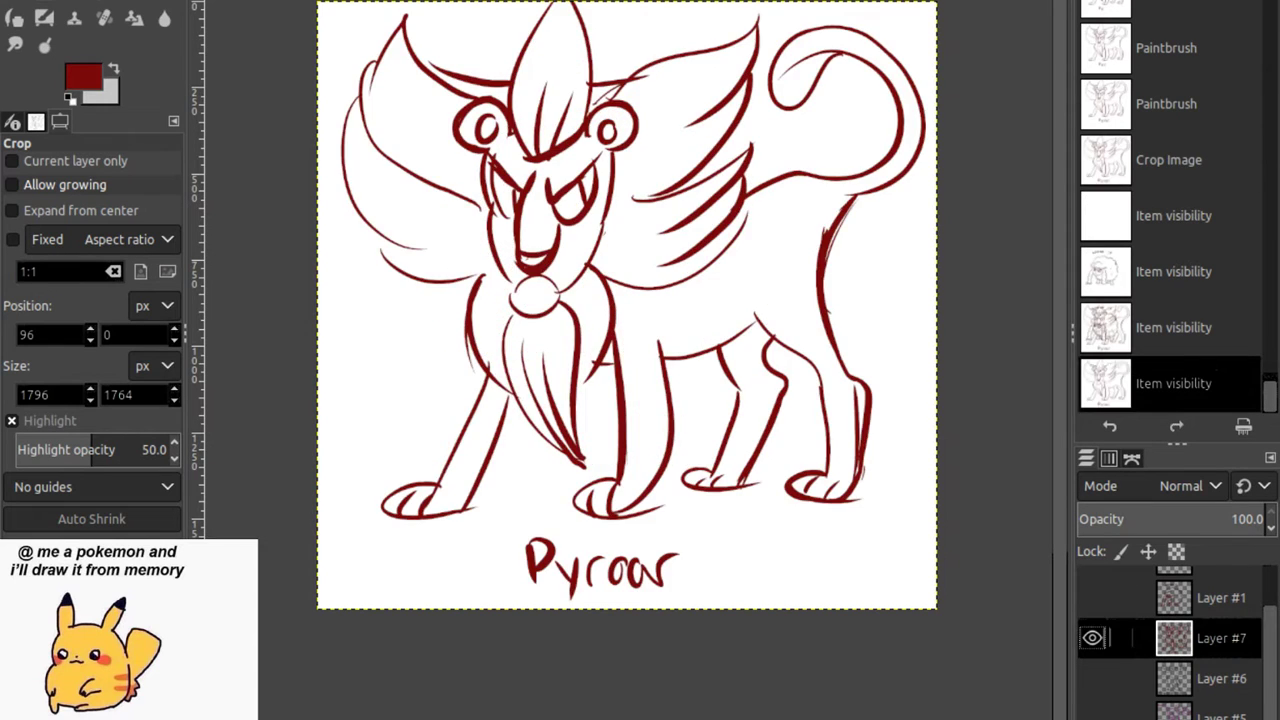
left_click(1092, 637)
left_click(1092, 678)
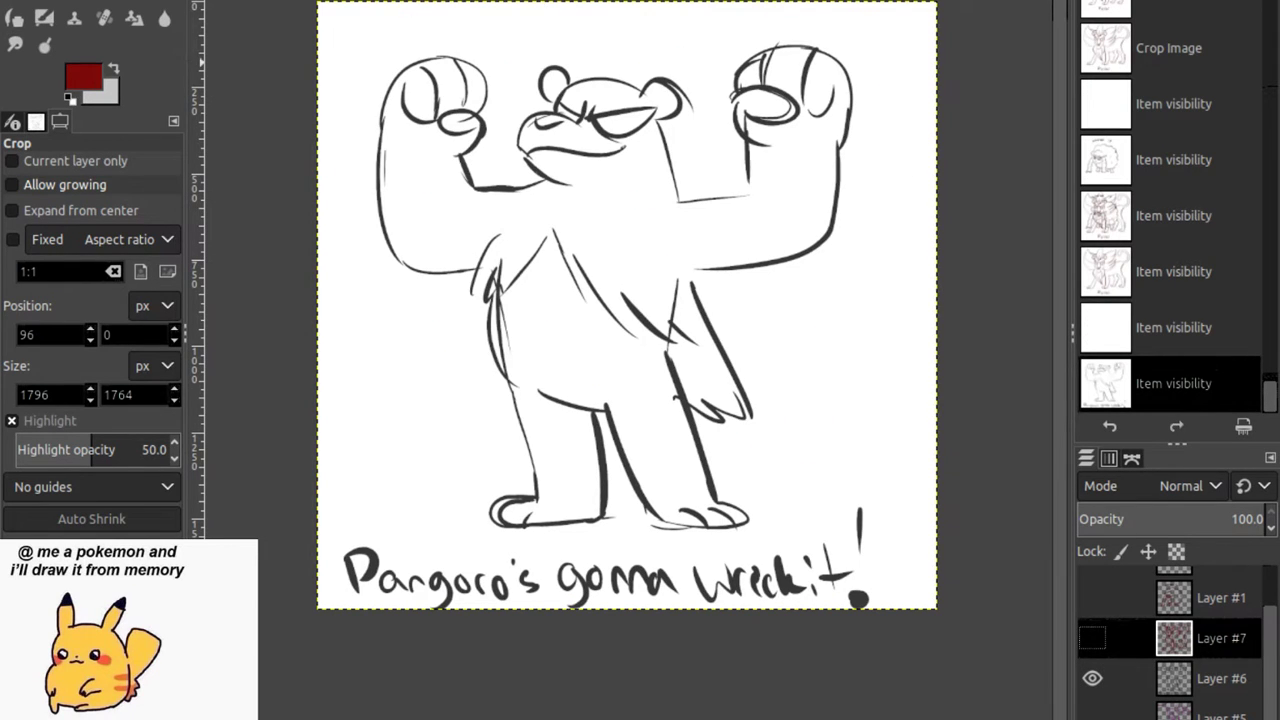
Crop the image around the Pangoro drawing to 1662 × 1665 px, starting at position 51, 99.
left_click_drag(316, 39, 905, 606)
left_click_drag(612, 75, 612, 72)
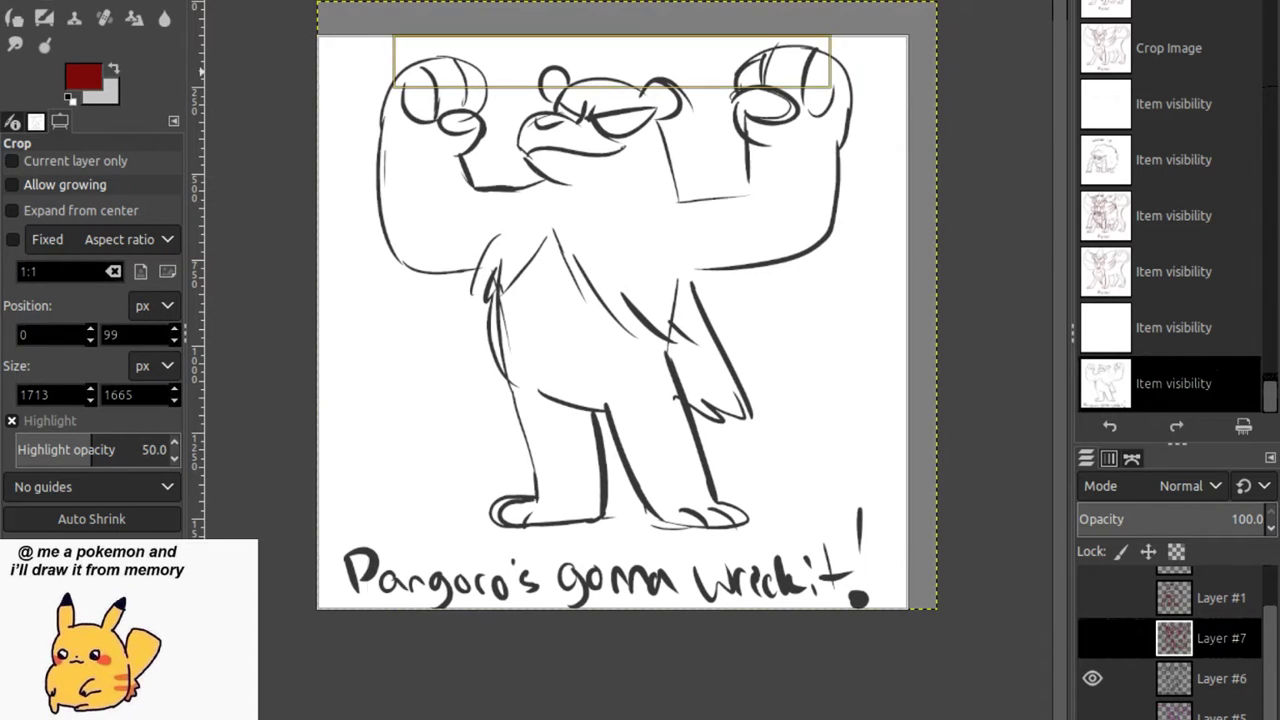
left_click_drag(344, 363, 361, 360)
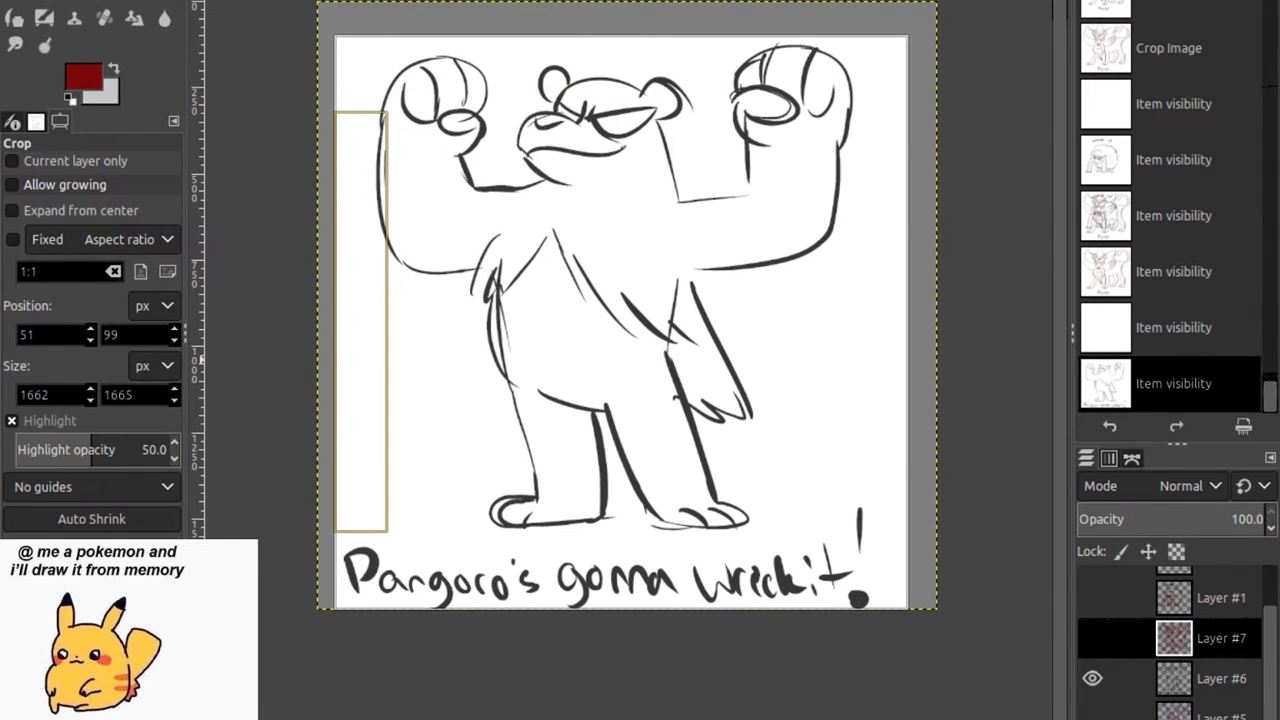
key("Return")
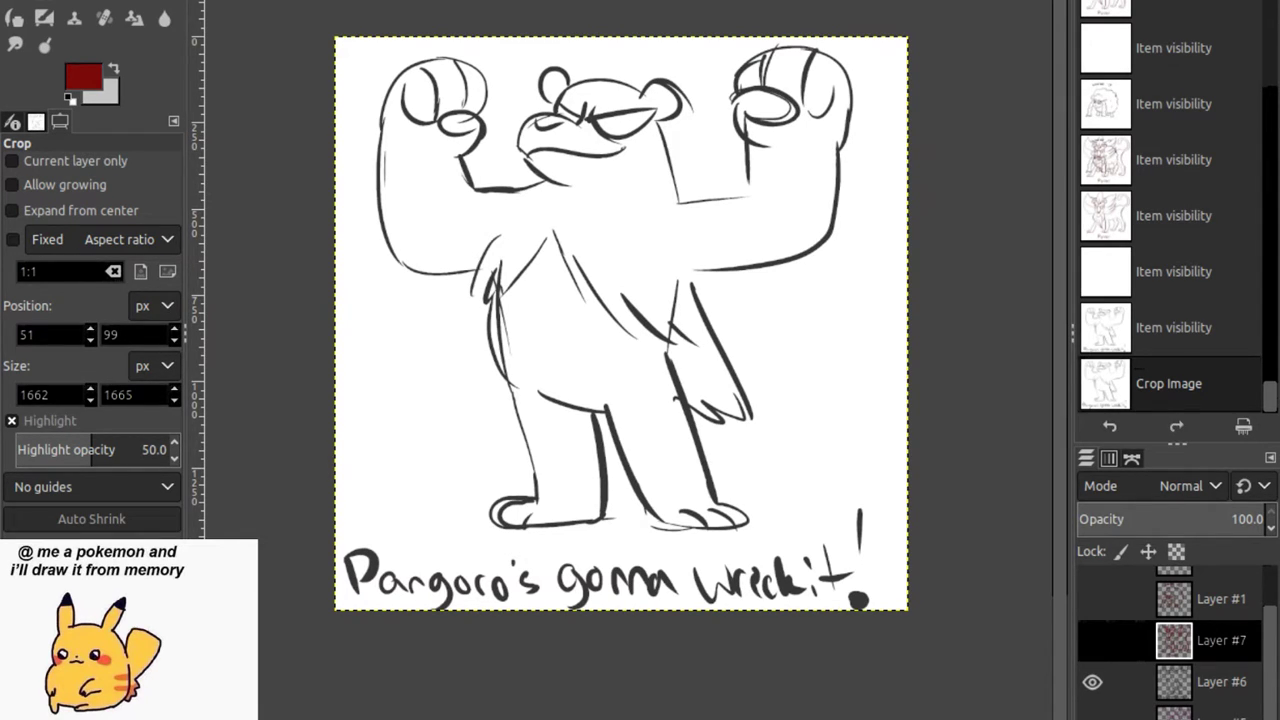
Undo the crop around the Pangoro drawing by going back to the history state just before it.
left_click(1092, 681)
left_click(1092, 714)
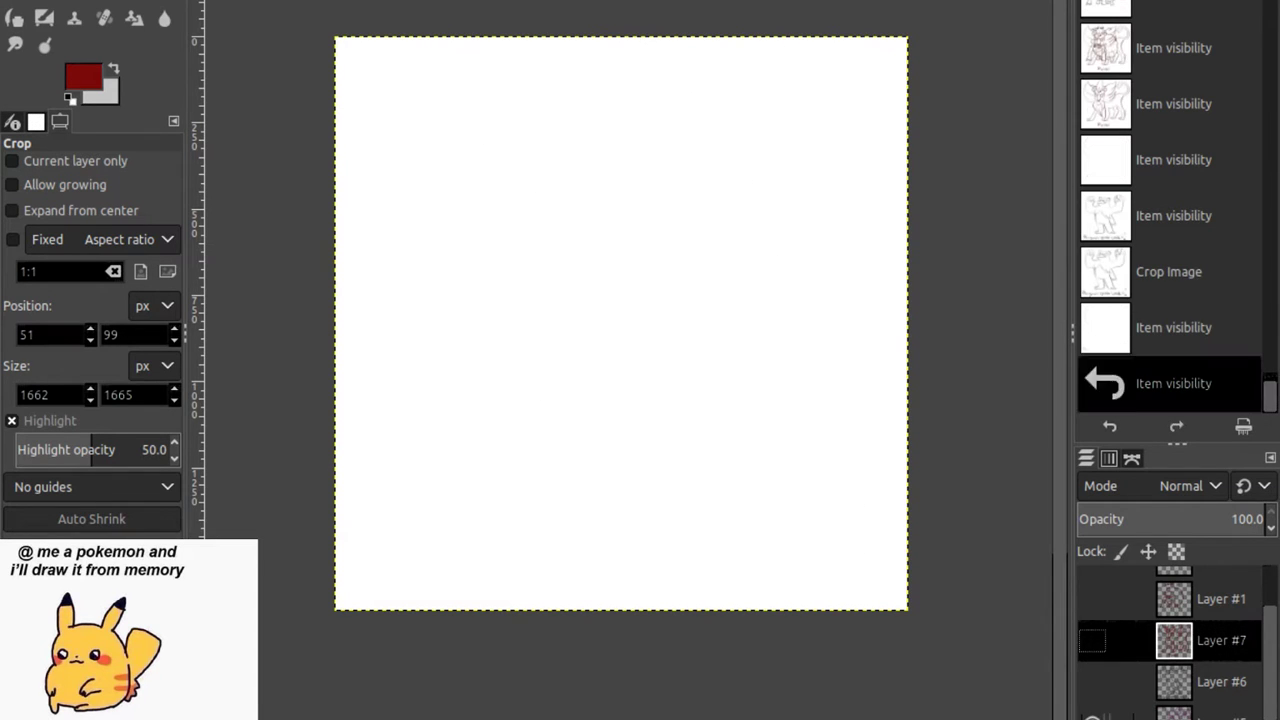
left_click(1200, 712)
left_click(1173, 328)
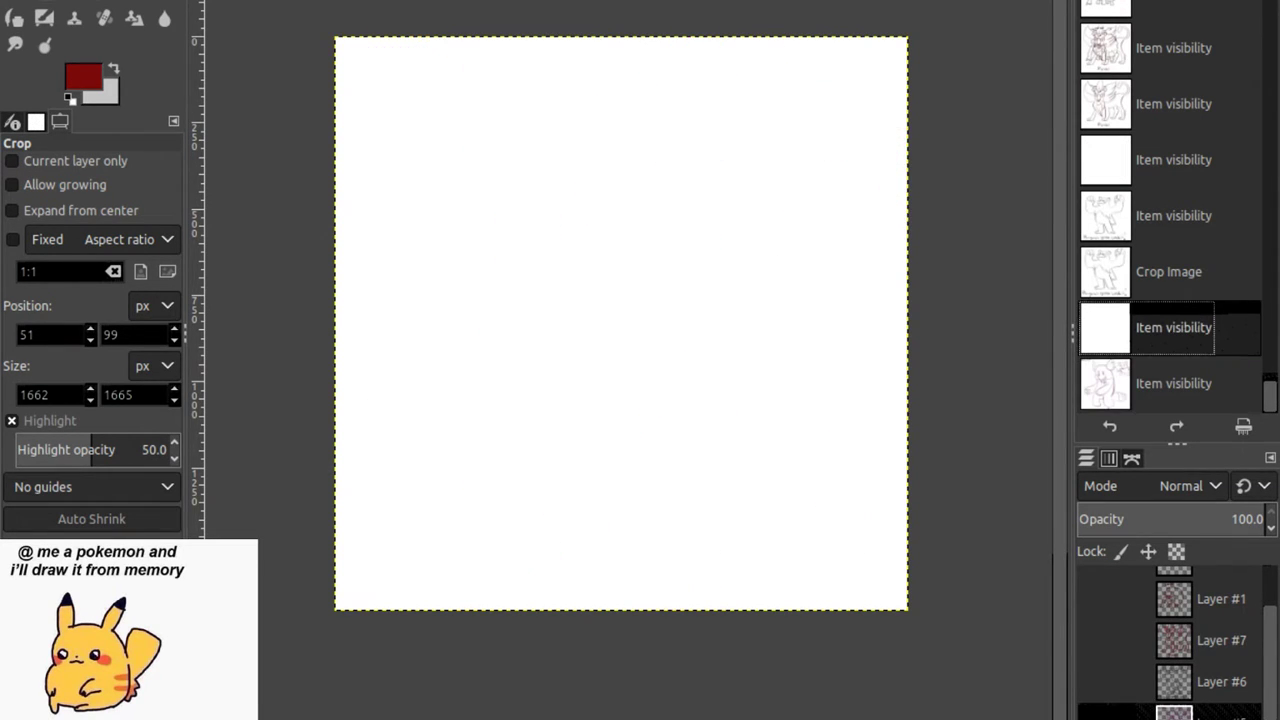
left_click(1173, 272)
left_click(1173, 216)
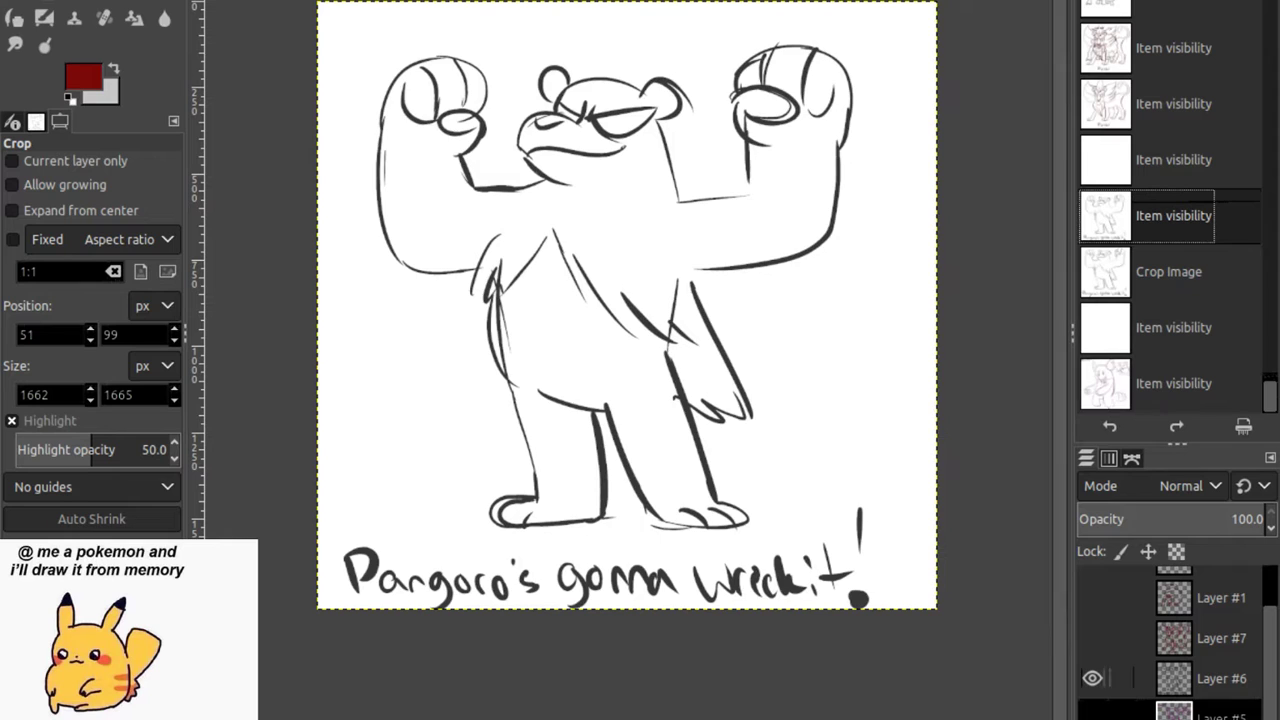
Step back through the history past the Pyroar crop to restore the full canvas, and leave only the Bewear drawing on Layer #5 shown.
left_click(1092, 678)
left_click(1092, 714)
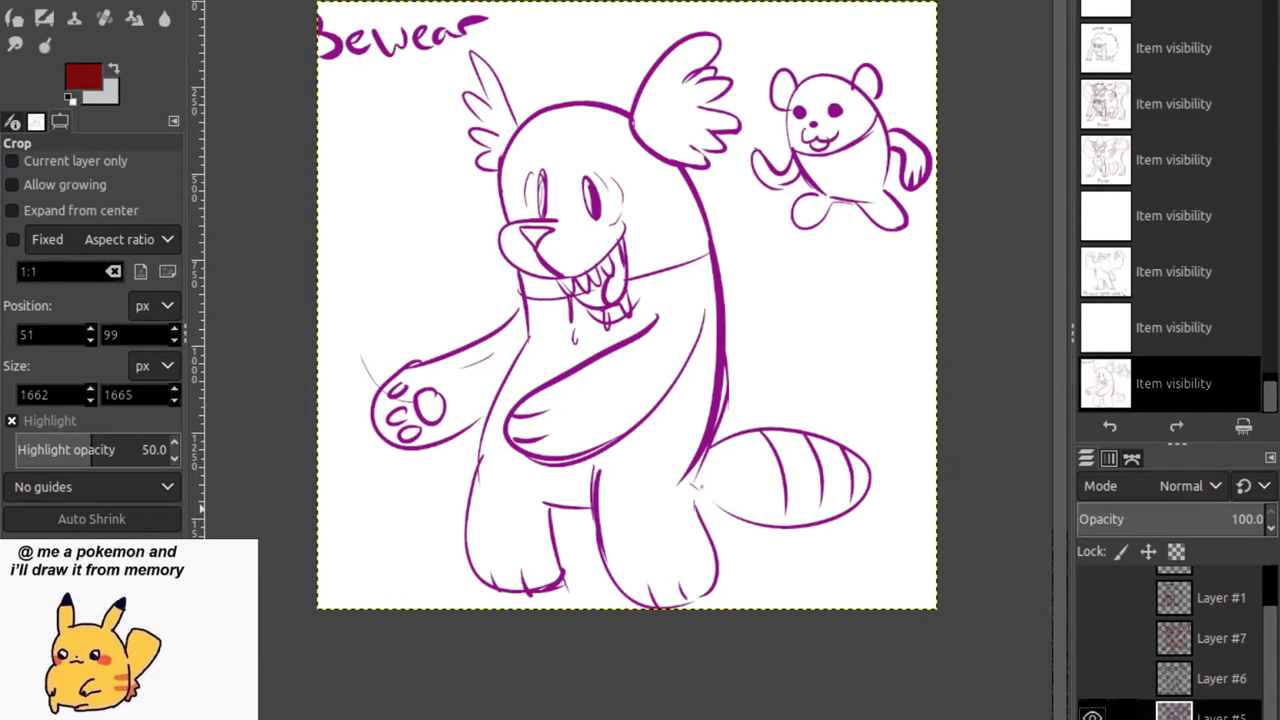
key("ctrl+z")
key("ctrl+z")
key("ctrl+z")
key("ctrl+z")
key("ctrl+z")
key("ctrl+z")
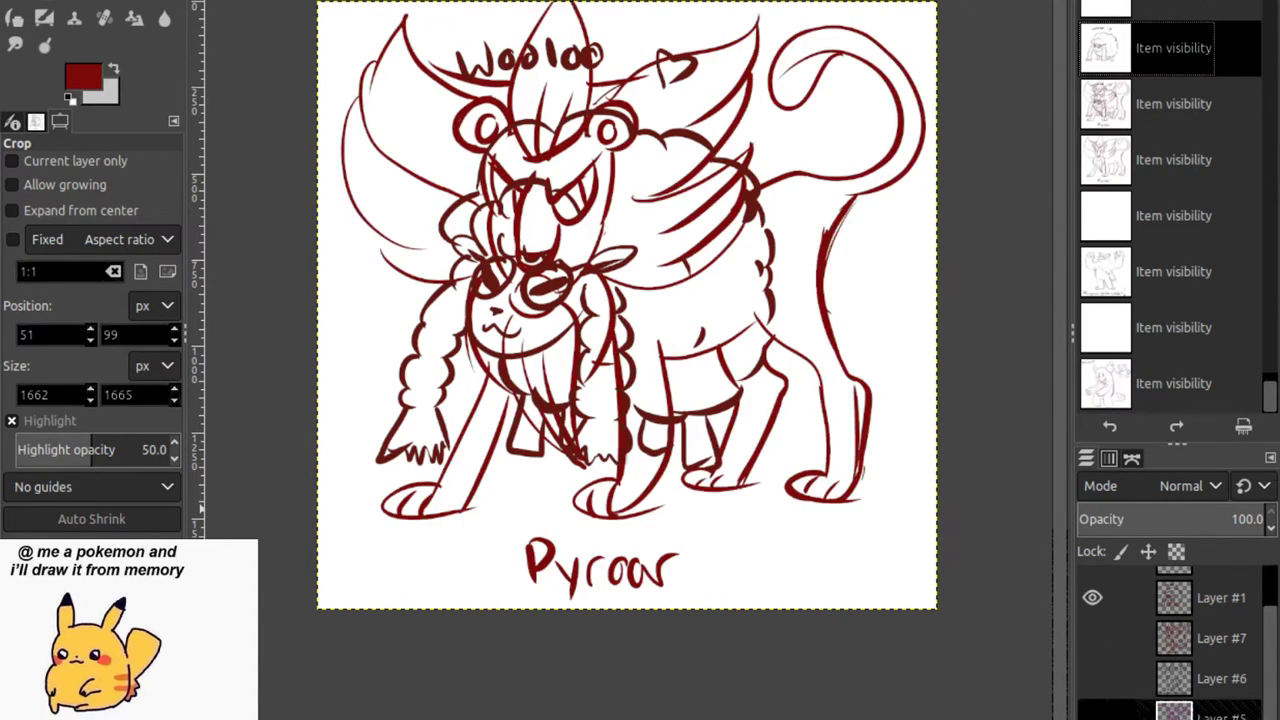
key("ctrl+y")
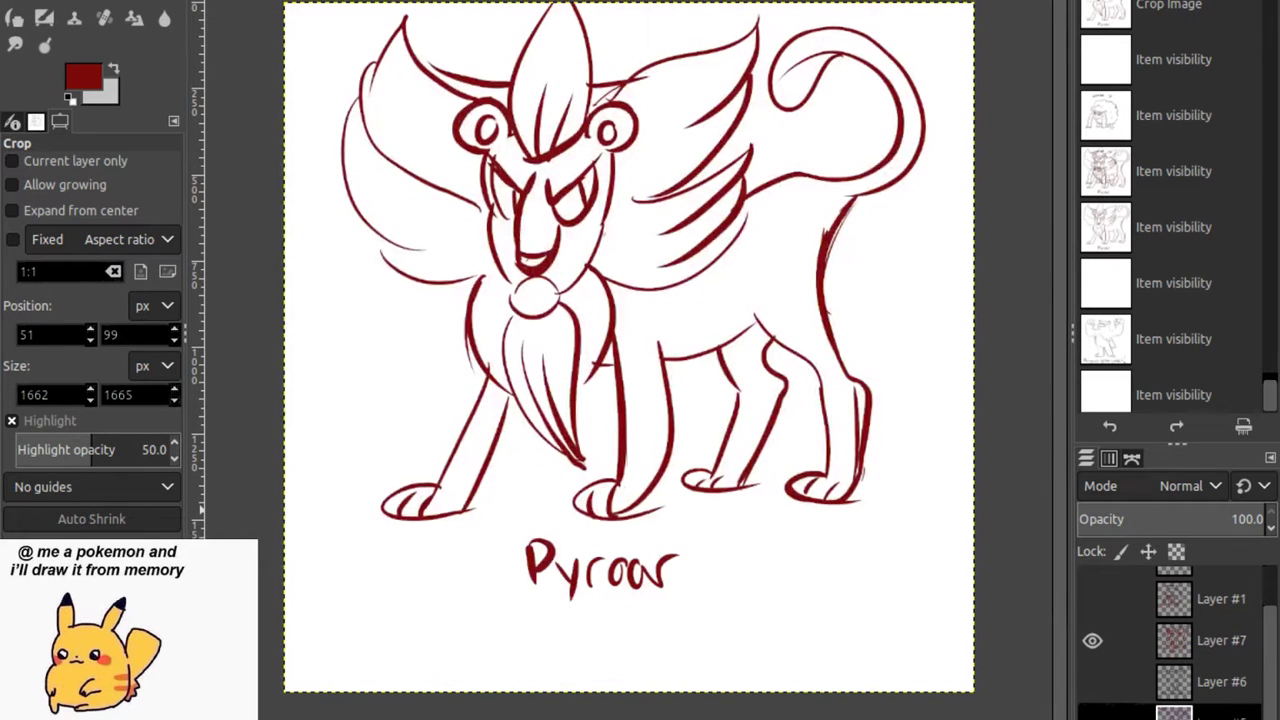
key("ctrl+y")
key("ctrl+y")
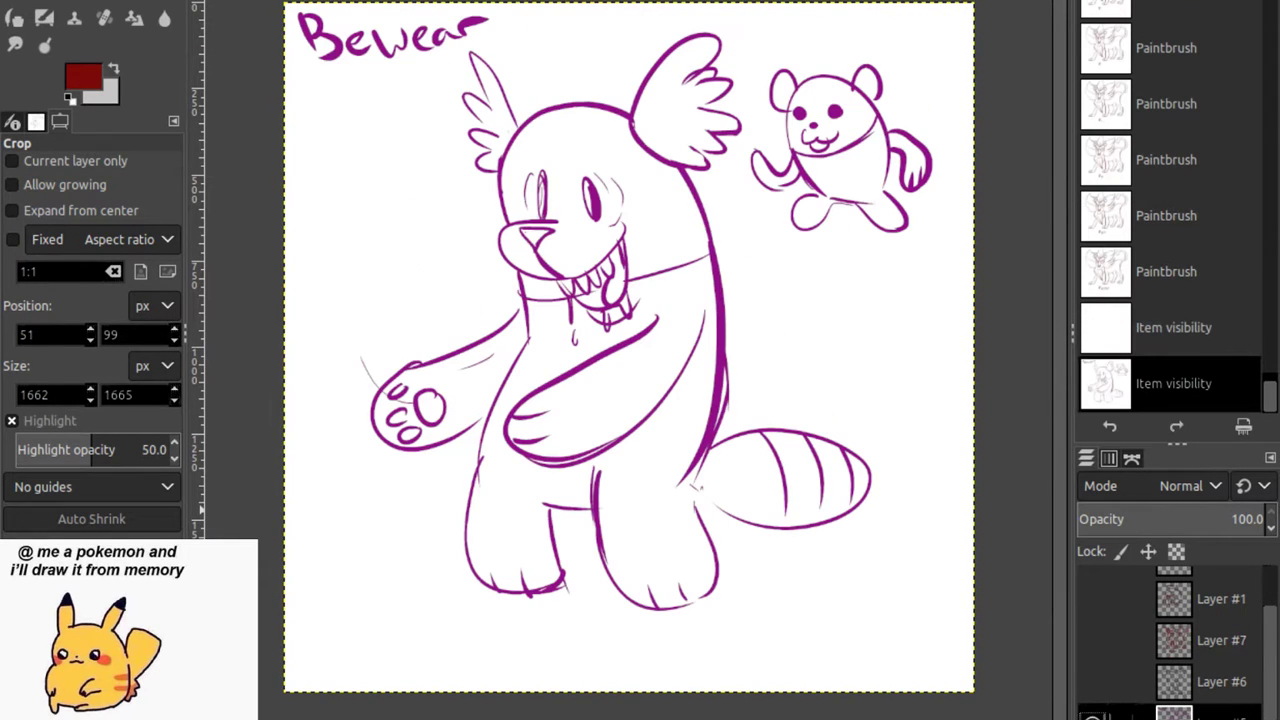
Crop the image around the Bewear drawing to 1884 × 1779 px, starting at position 30, 0.
left_click_drag(285, 3, 944, 615)
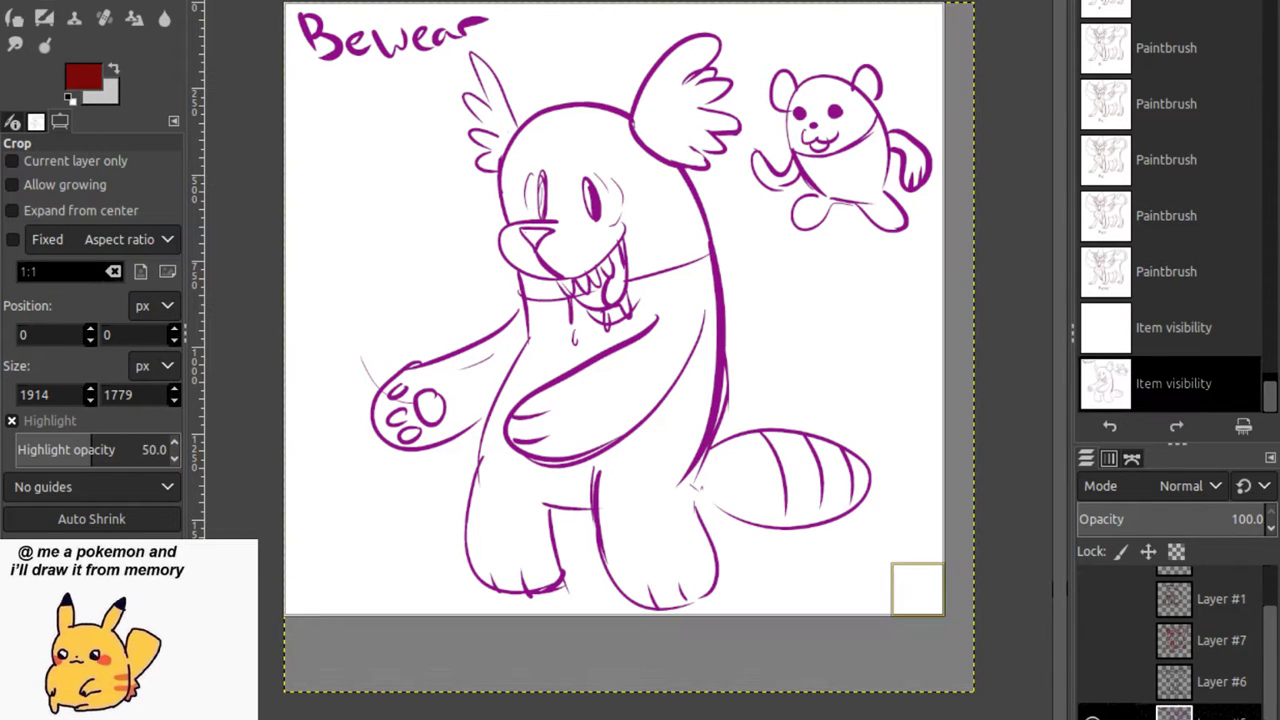
left_click_drag(310, 255, 310, 255)
left_click_drag(310, 300, 320, 300)
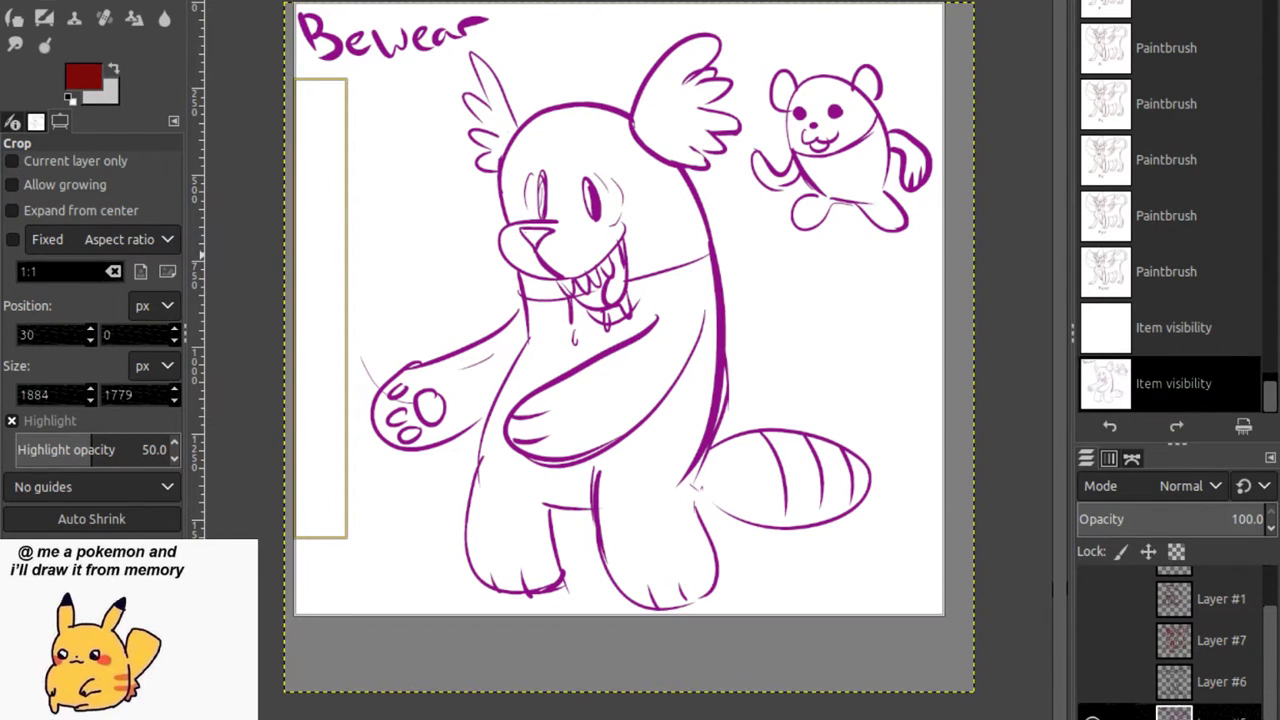
key("Return")
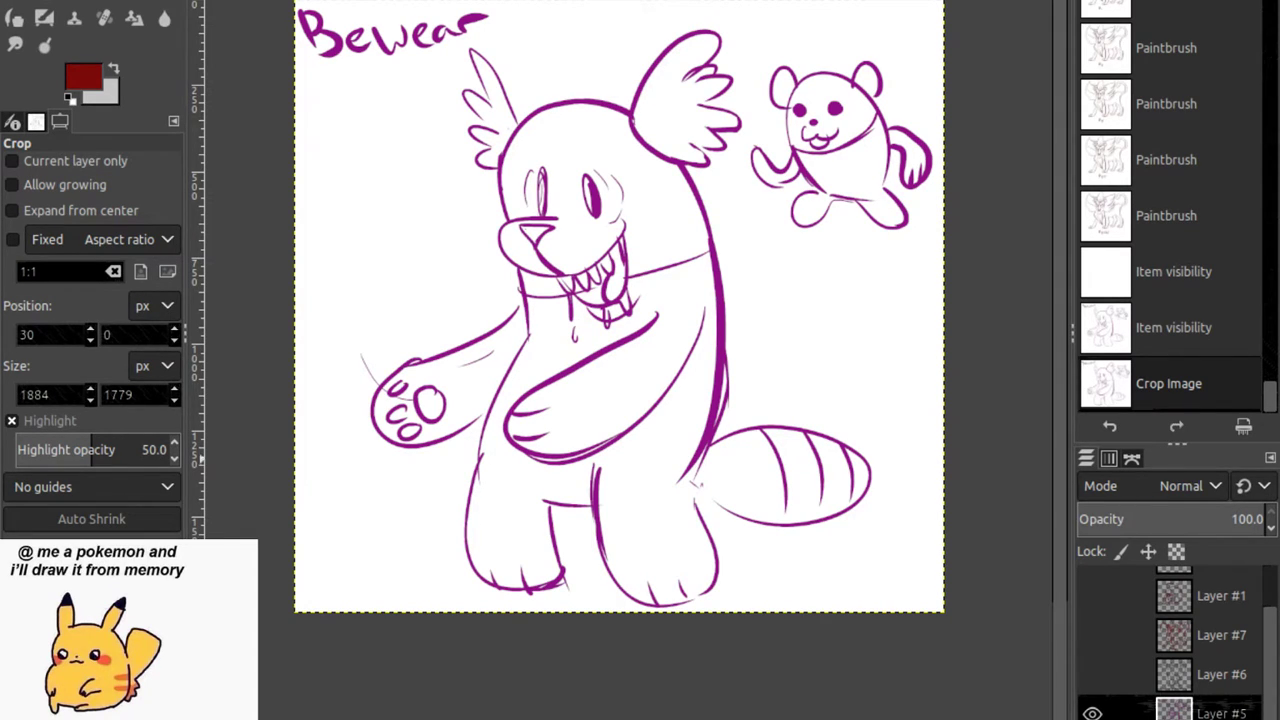
Show the Cubchoo drawing on Layer #4 instead of Bewear, and crop the image around it to 1170 × 1512 px at position 330, 27.
left_click(1092, 713)
left_click(1092, 713)
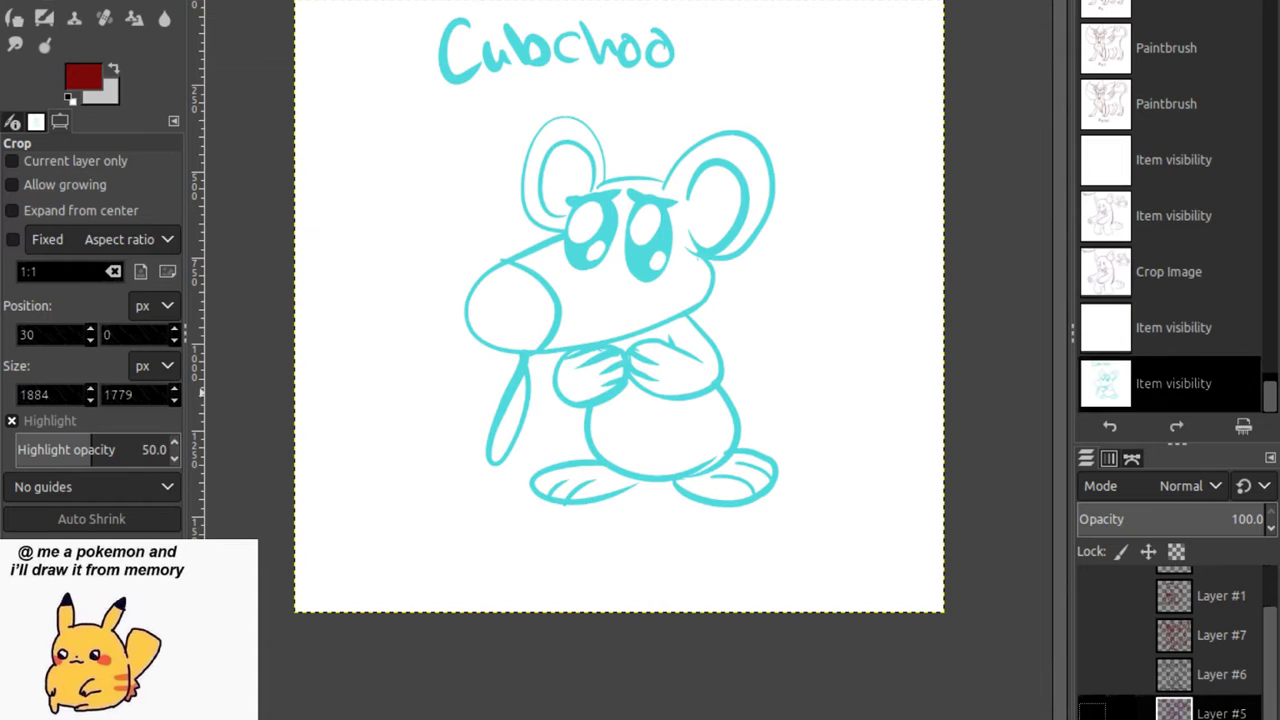
left_click_drag(385, 1, 815, 530)
left_click_drag(410, 208, 434, 194)
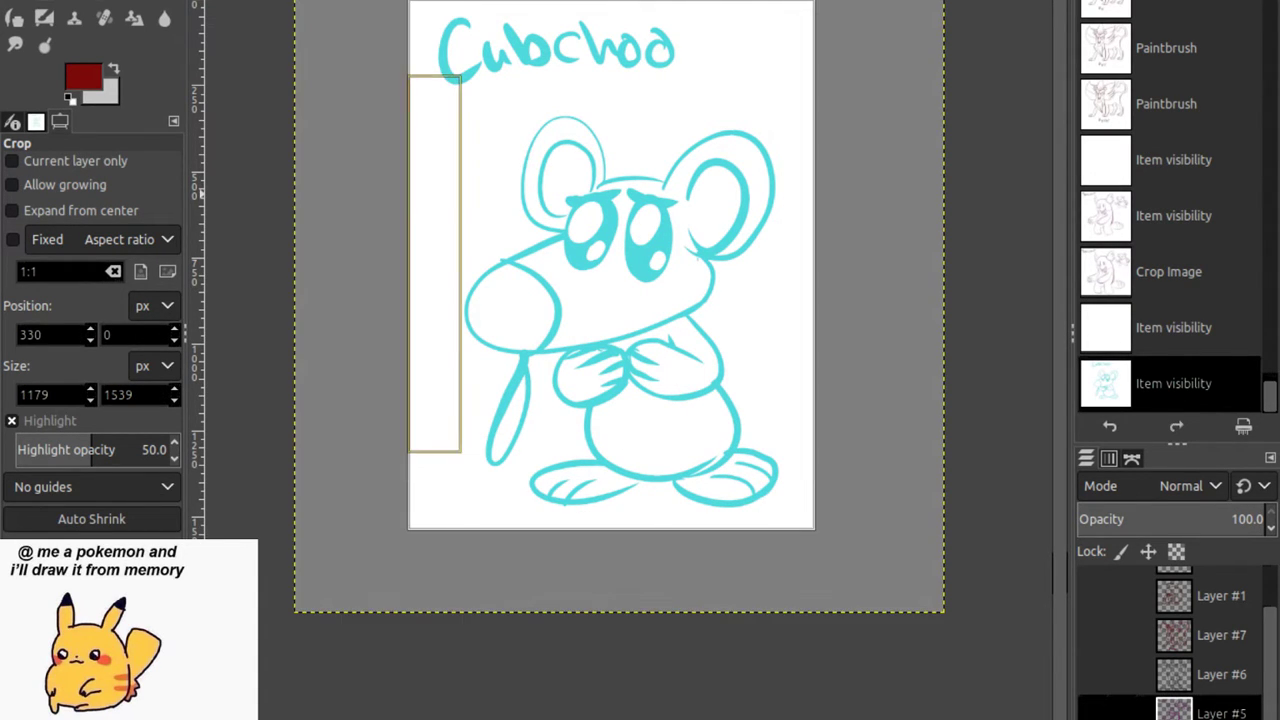
left_click_drag(788, 201, 785, 202)
left_click_drag(609, 25, 609, 34)
key("Return")
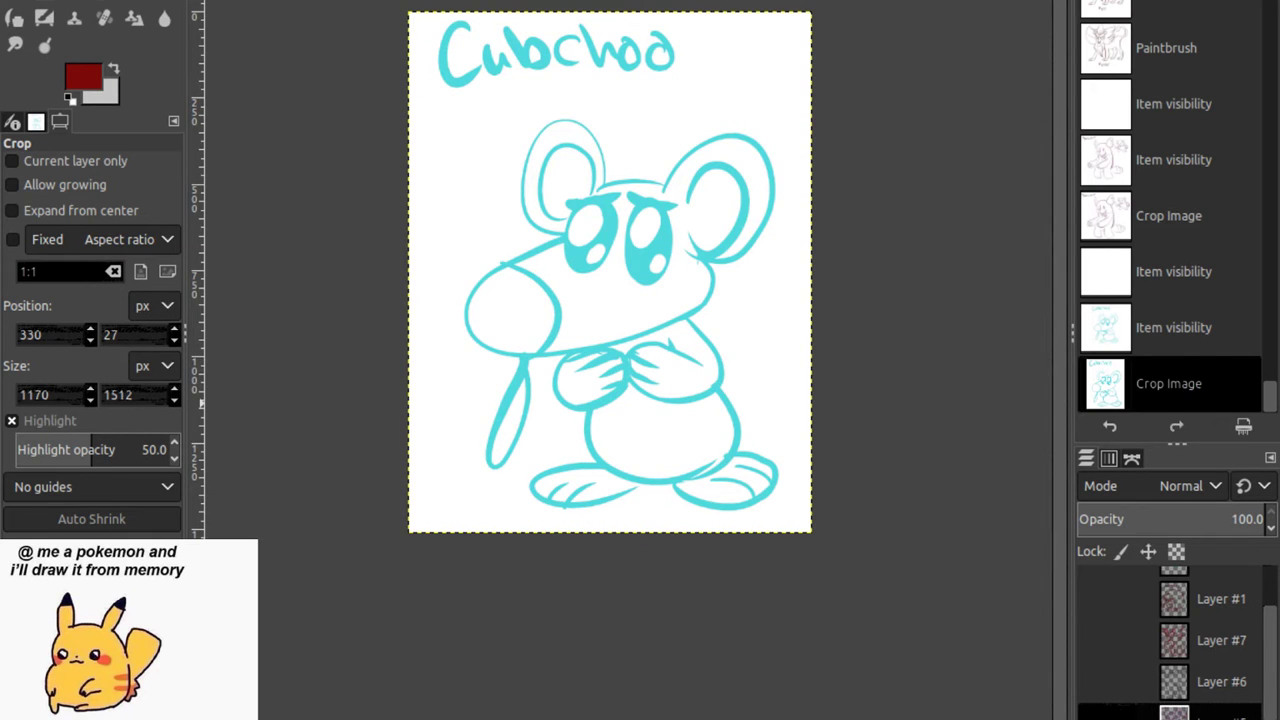
Undo the crop around the Cubchoo drawing and bring the lower layers into reach.
key("ctrl+z")
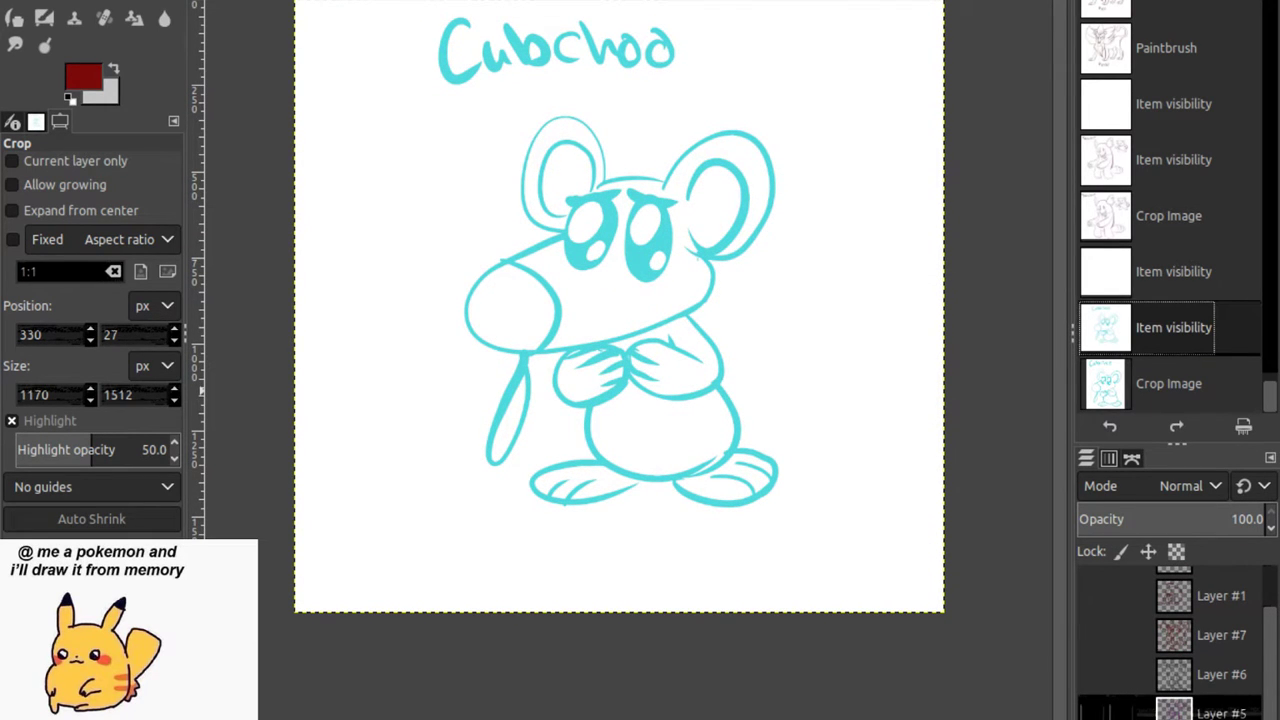
scroll(1170, 640, "down", 2)
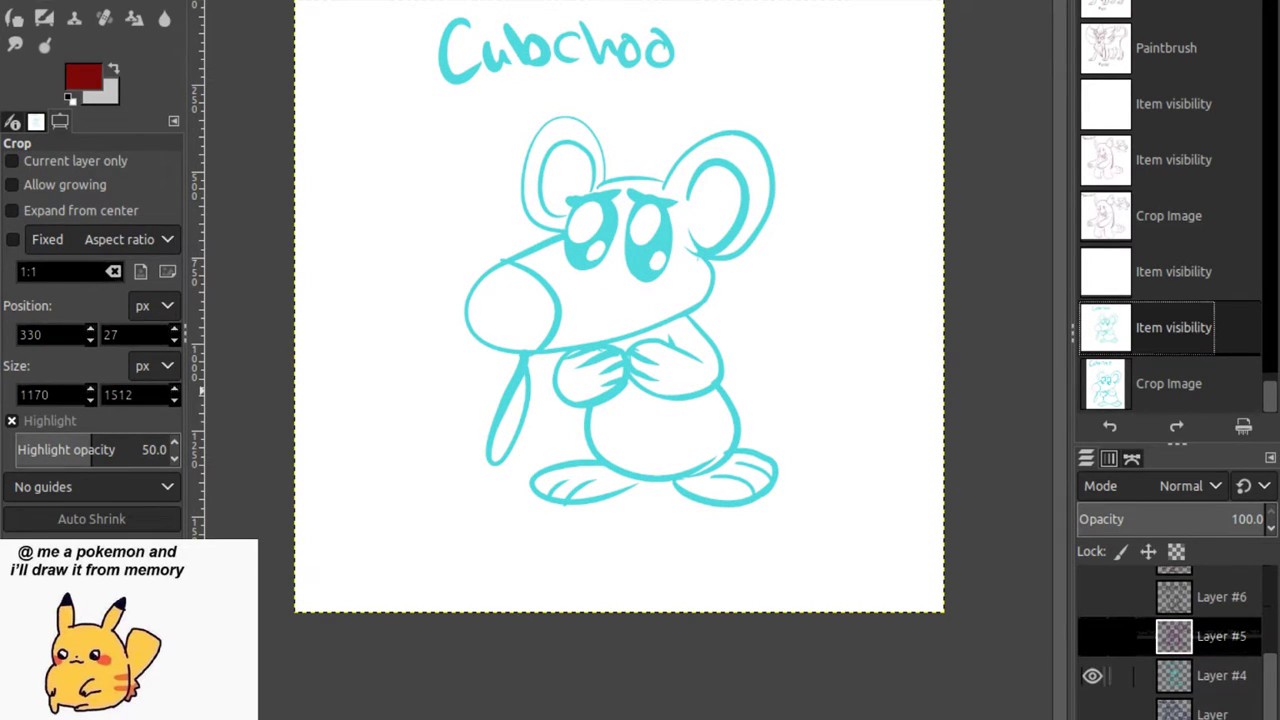
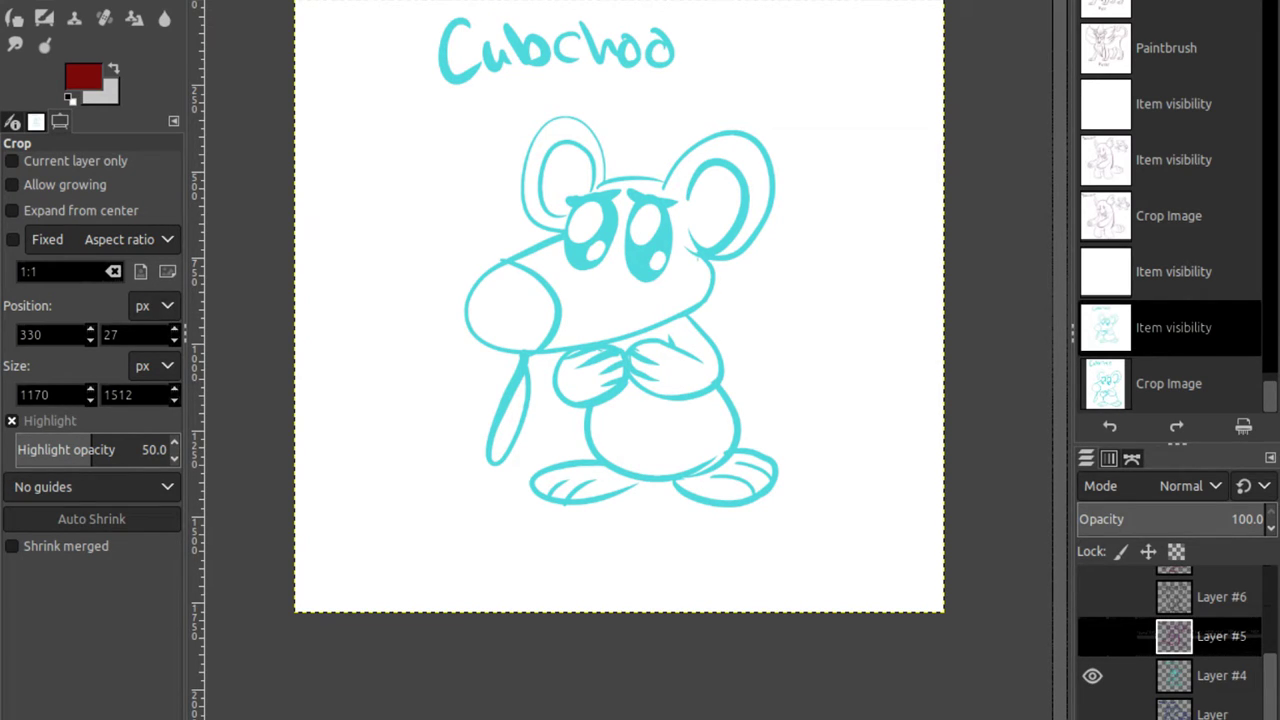
Hide the Cubchoo drawing on Layer #4 and add a new layer above Layer #5 for the next Pokémon.
key("p")
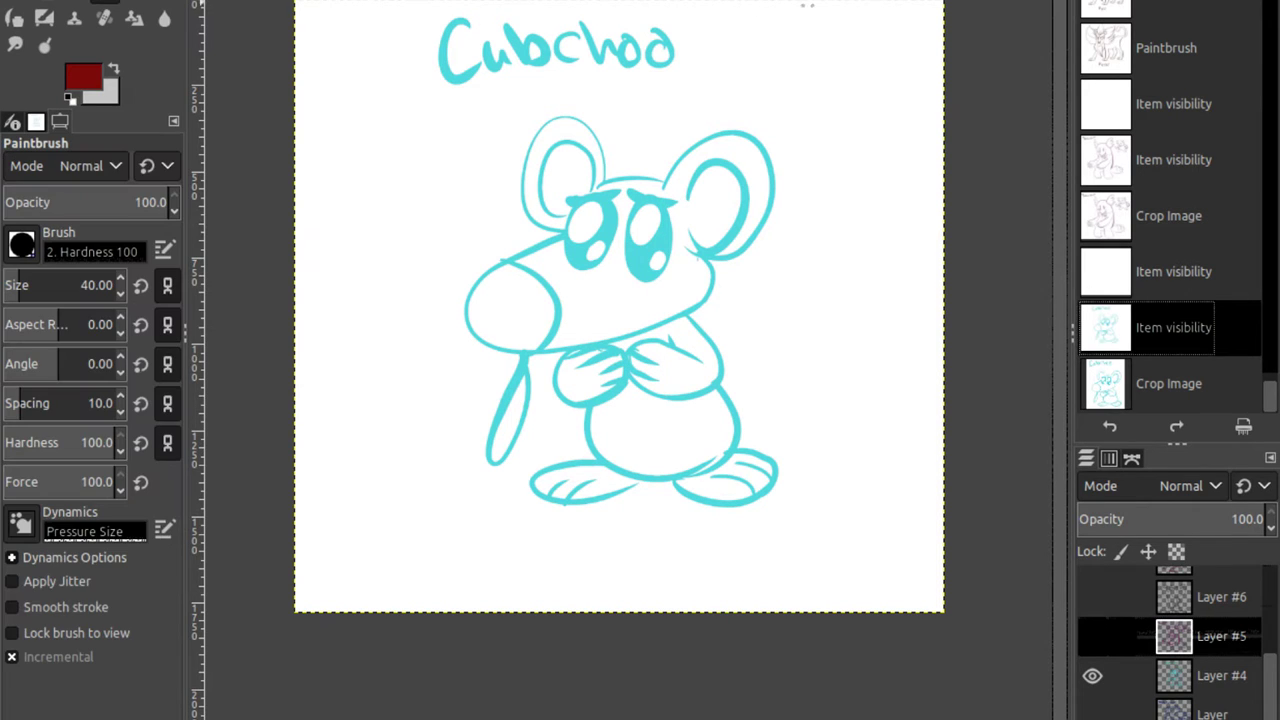
left_click(1092, 676)
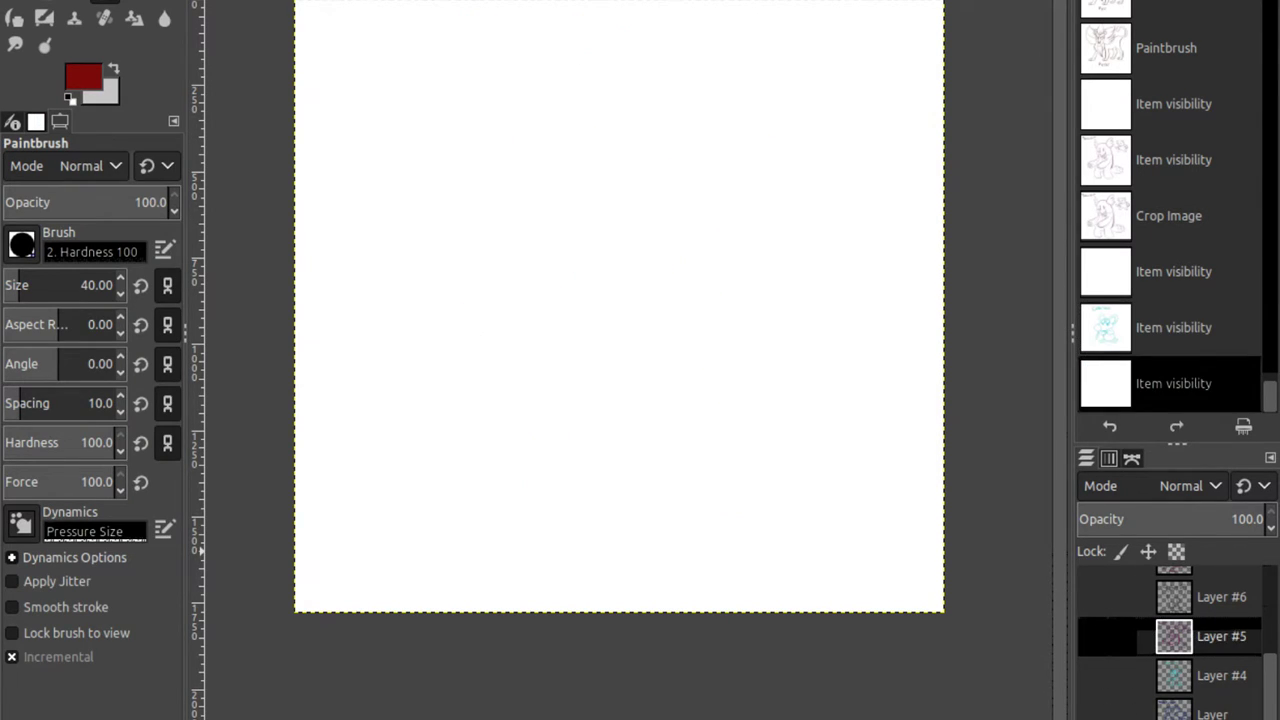
key("ctrl+shift+n")
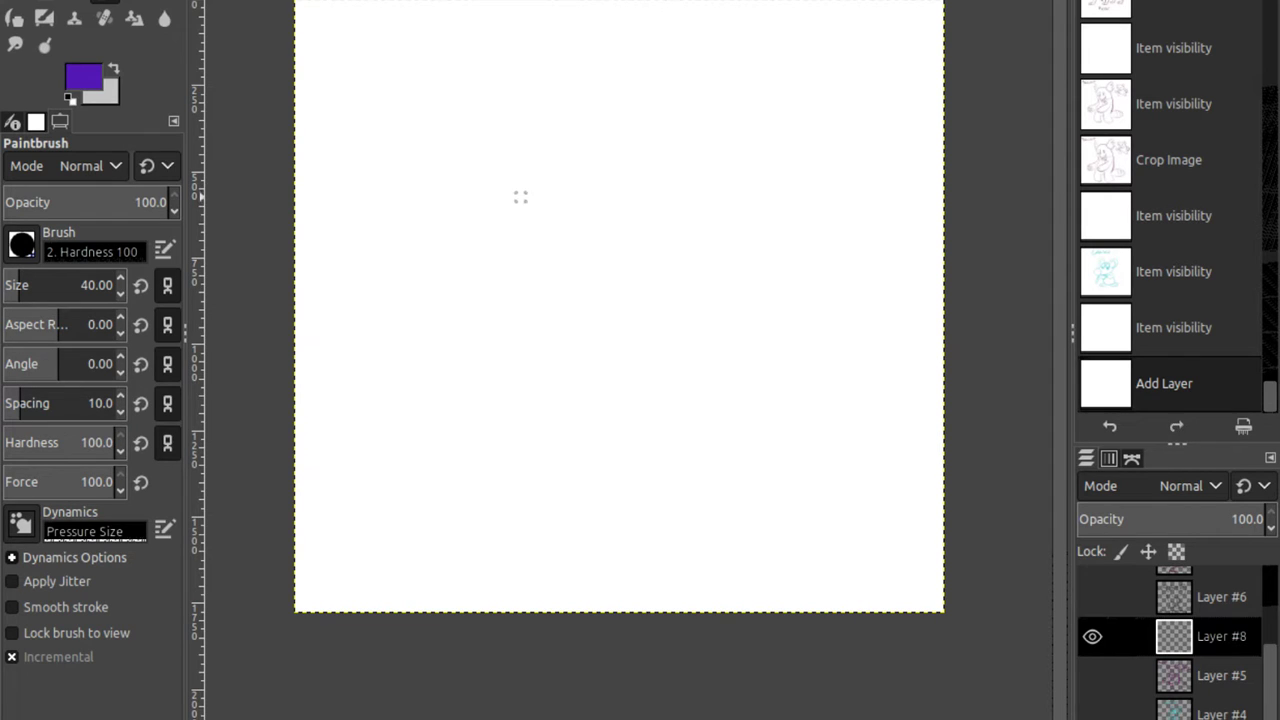
Draw the bat-like Pokémon's oval head with two long pointed ears in purple, using the Paintbrush at size 40.
mouse_move(540, 180)
left_mouse_down()
mouse_move(551, 306)
mouse_move(518, 166)
mouse_move(572, 82)
mouse_move(550, 165)
left_mouse_up()
mouse_move(635, 118)
left_mouse_down()
mouse_move(585, 147)
mouse_move(725, 65)
mouse_move(613, 178)
mouse_move(807, 35)
mouse_move(945, 44)
left_mouse_up()
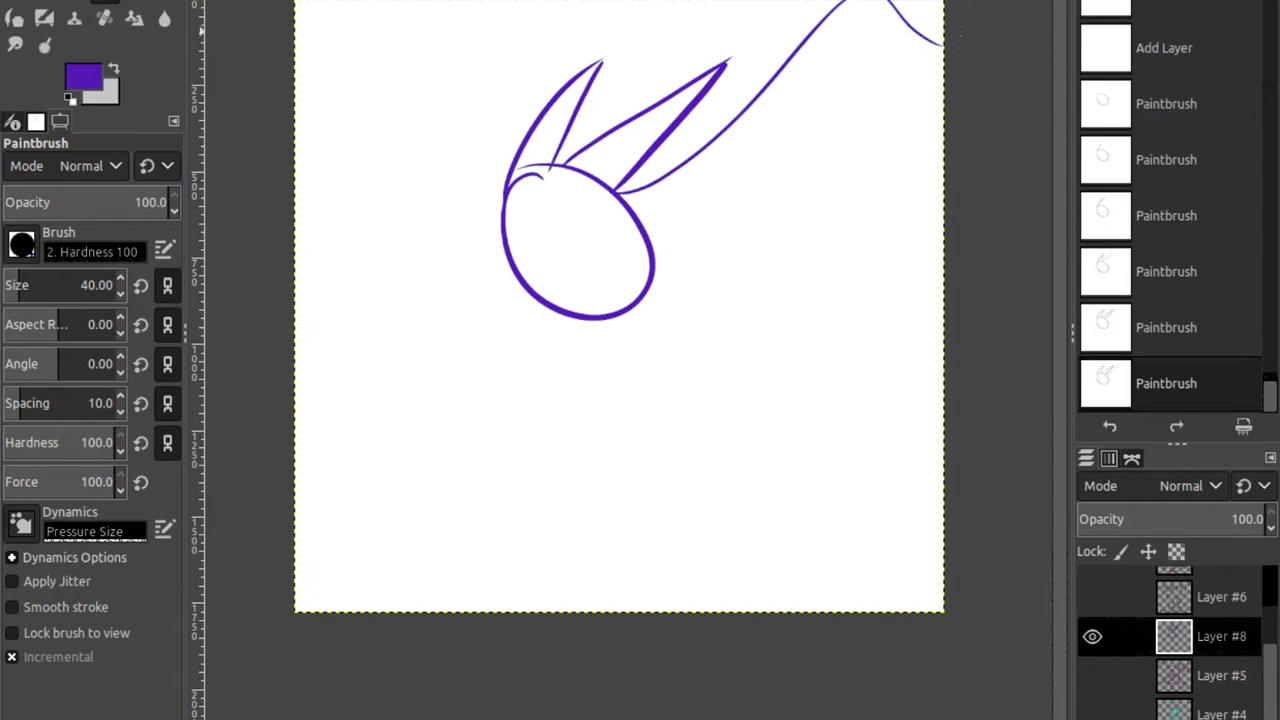
key("ctrl+z")
mouse_move(616, 191)
left_mouse_down()
mouse_move(808, 46)
mouse_move(942, 94)
mouse_move(907, 190)
mouse_move(731, 193)
left_mouse_up()
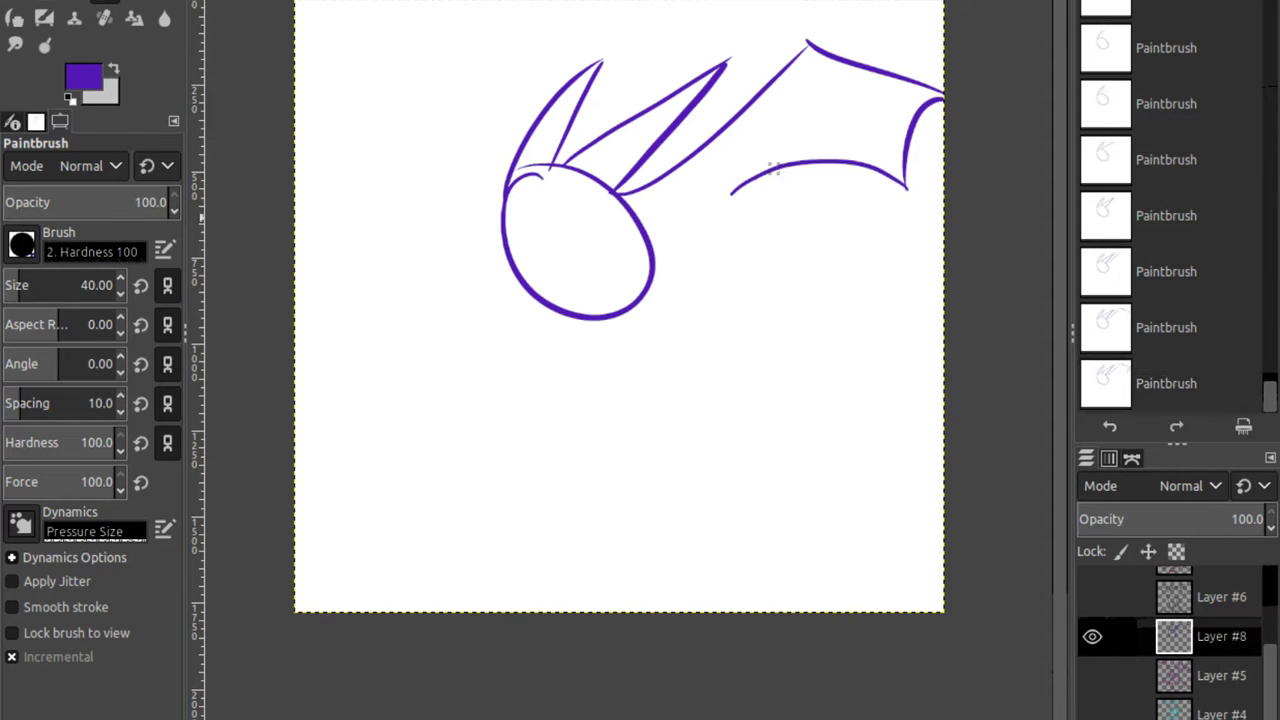
left_click(1150, 215)
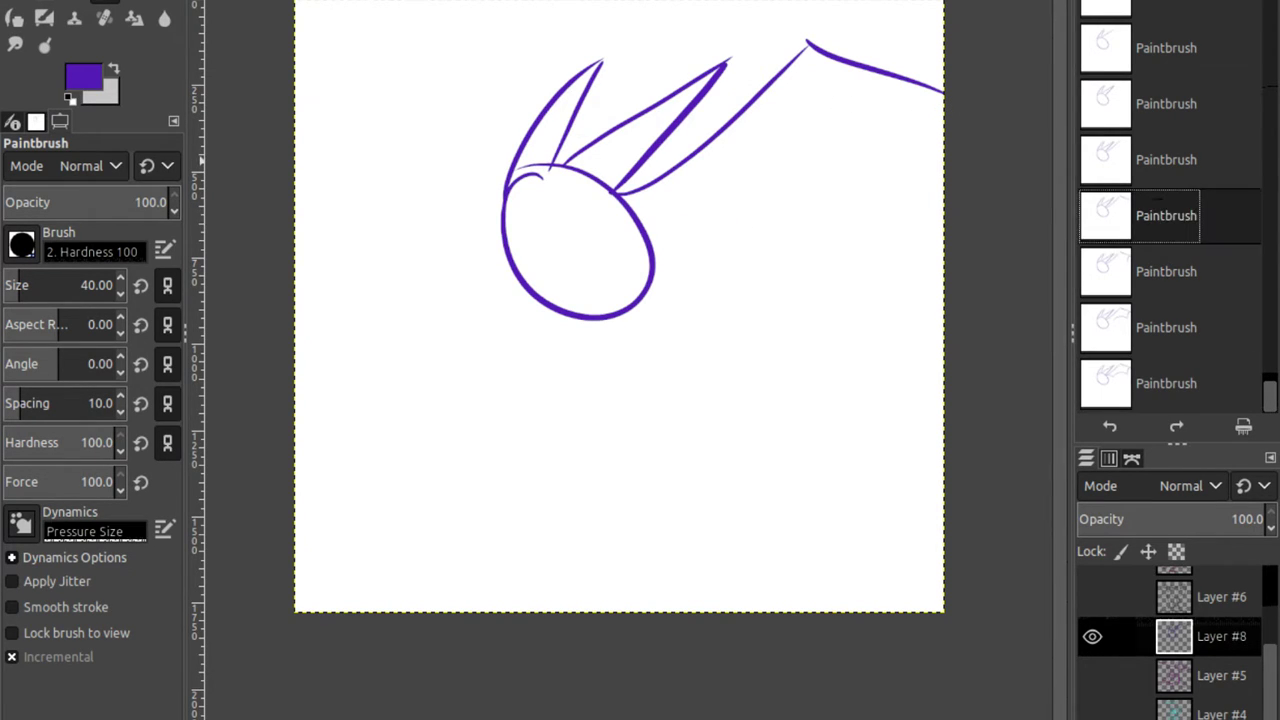
left_click(1150, 103)
left_click_drag(612, 193, 821, 20)
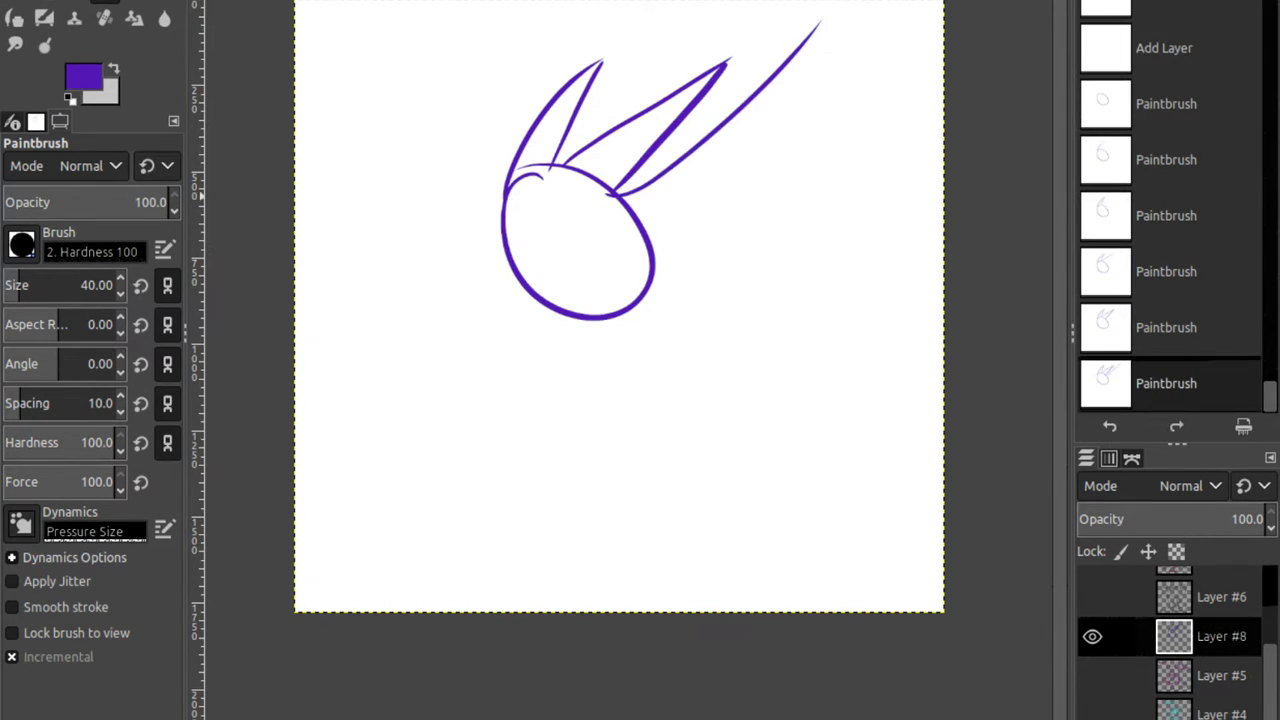
key("ctrl+z")
mouse_move(612, 190)
left_mouse_down()
mouse_move(800, 46)
mouse_move(928, 72)
left_mouse_up()
key("ctrl+z")
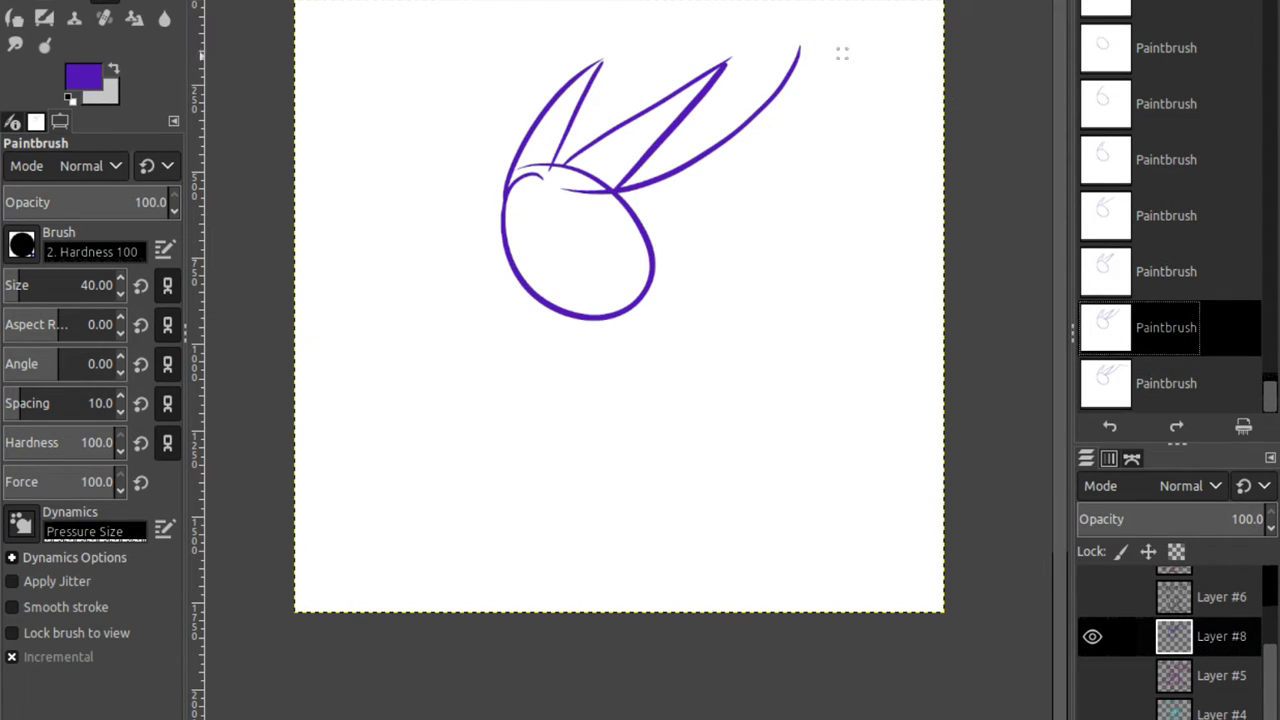
Draw a large bat wing with a scalloped lower edge behind the head, and a small curved-tip wing beneath it.
mouse_move(797, 47)
left_mouse_down()
mouse_move(950, 175)
mouse_move(857, 240)
mouse_move(706, 240)
mouse_move(597, 200)
left_mouse_up()
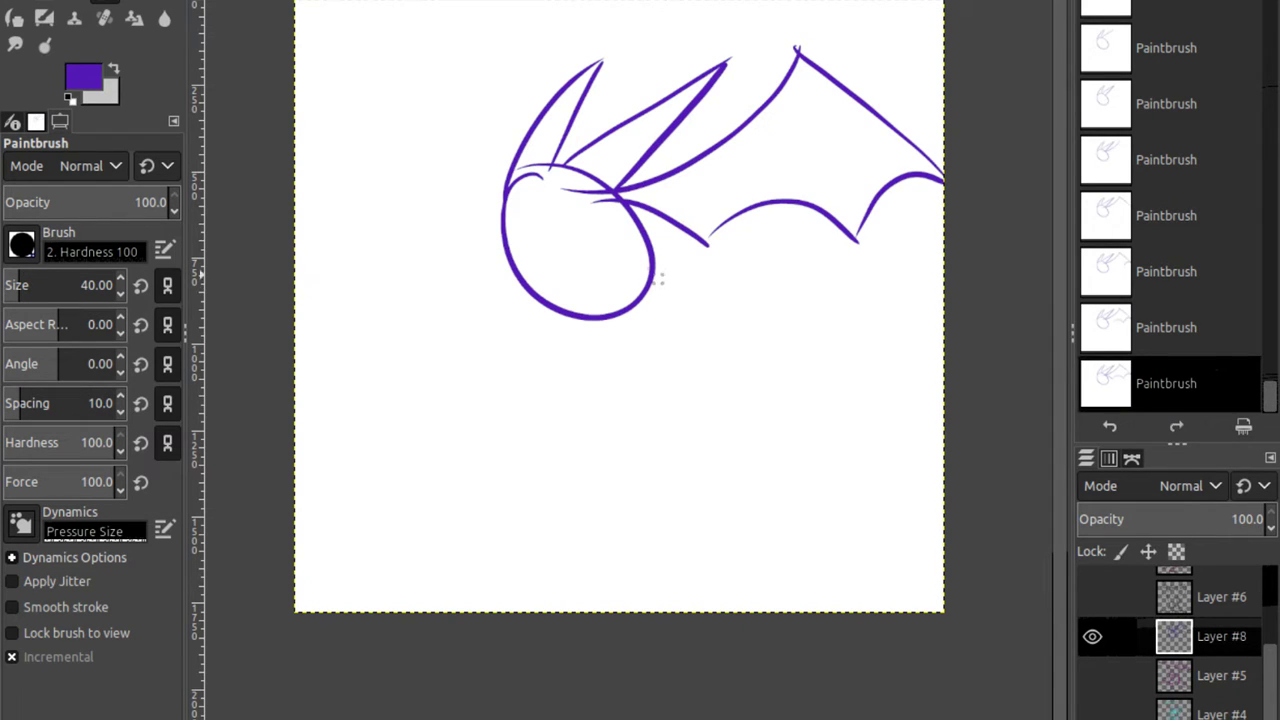
left_click_drag(656, 273, 742, 305)
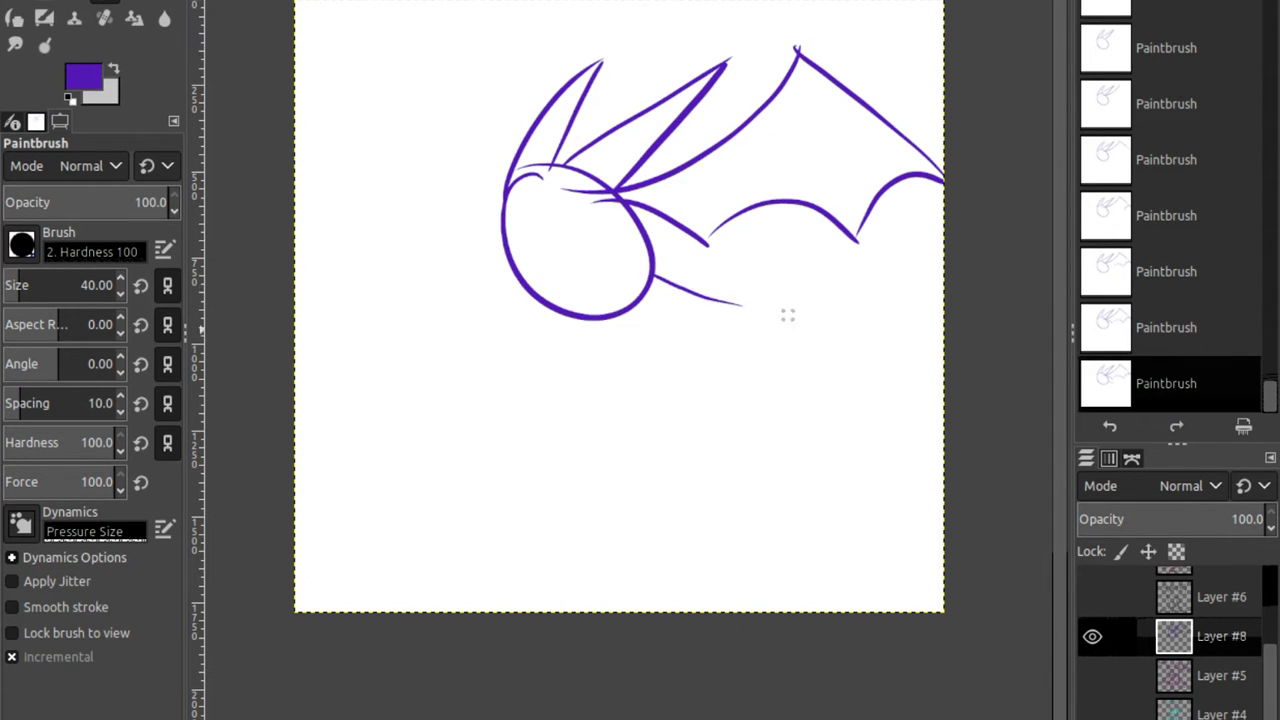
key("ctrl+z")
mouse_move(655, 280)
left_mouse_down()
mouse_move(759, 276)
mouse_move(731, 336)
left_mouse_up()
key("ctrl+z")
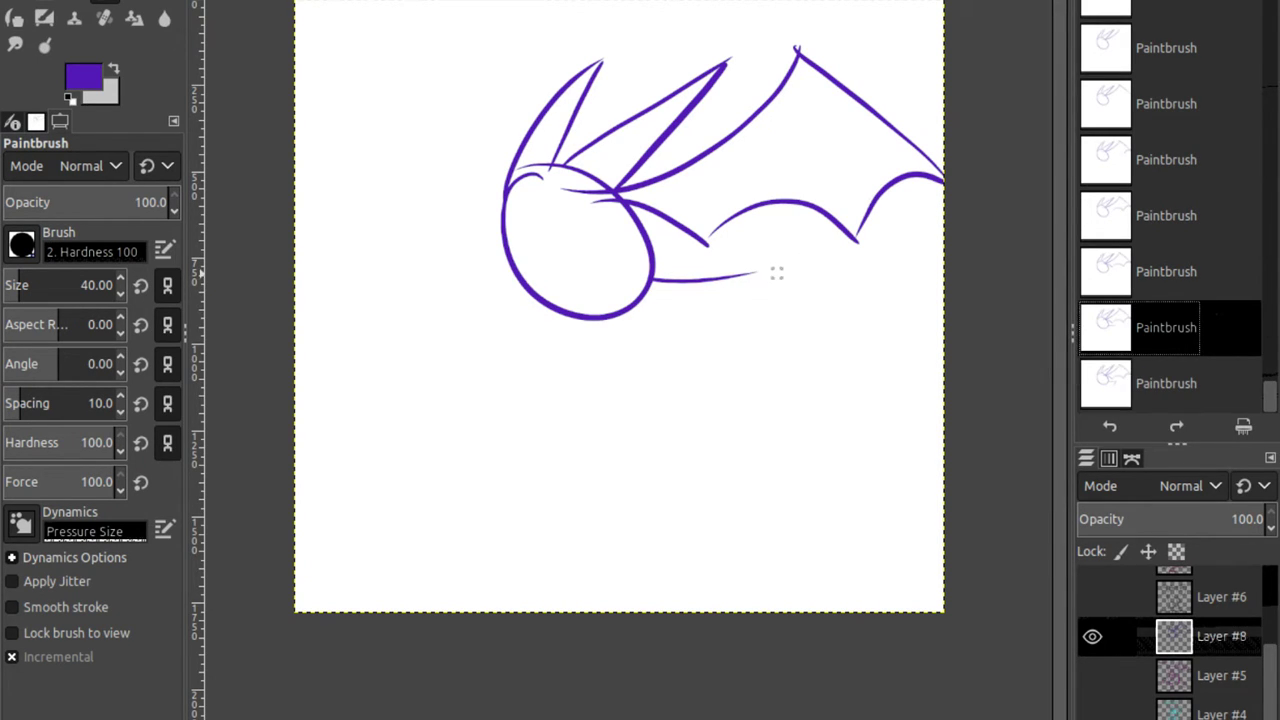
left_click_drag(776, 273, 737, 280)
left_click_drag(650, 290, 745, 314)
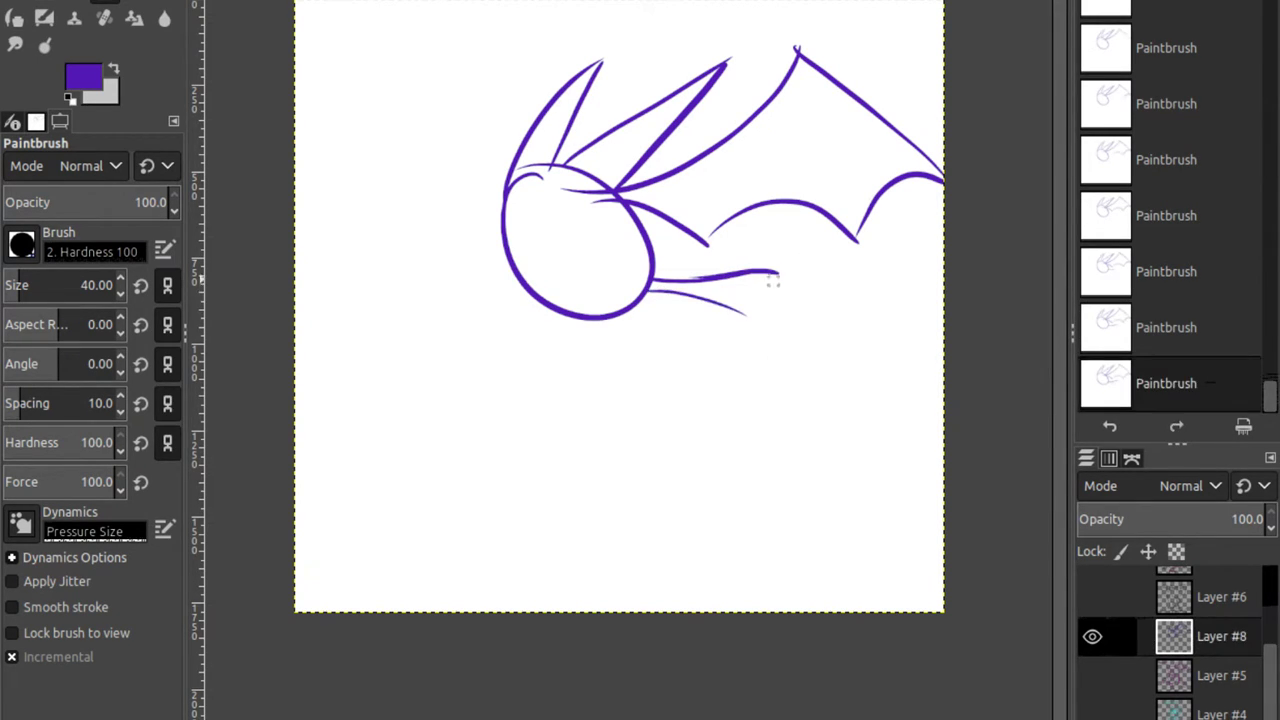
left_click_drag(779, 274, 742, 318)
key("ctrl+z")
key("ctrl+z")
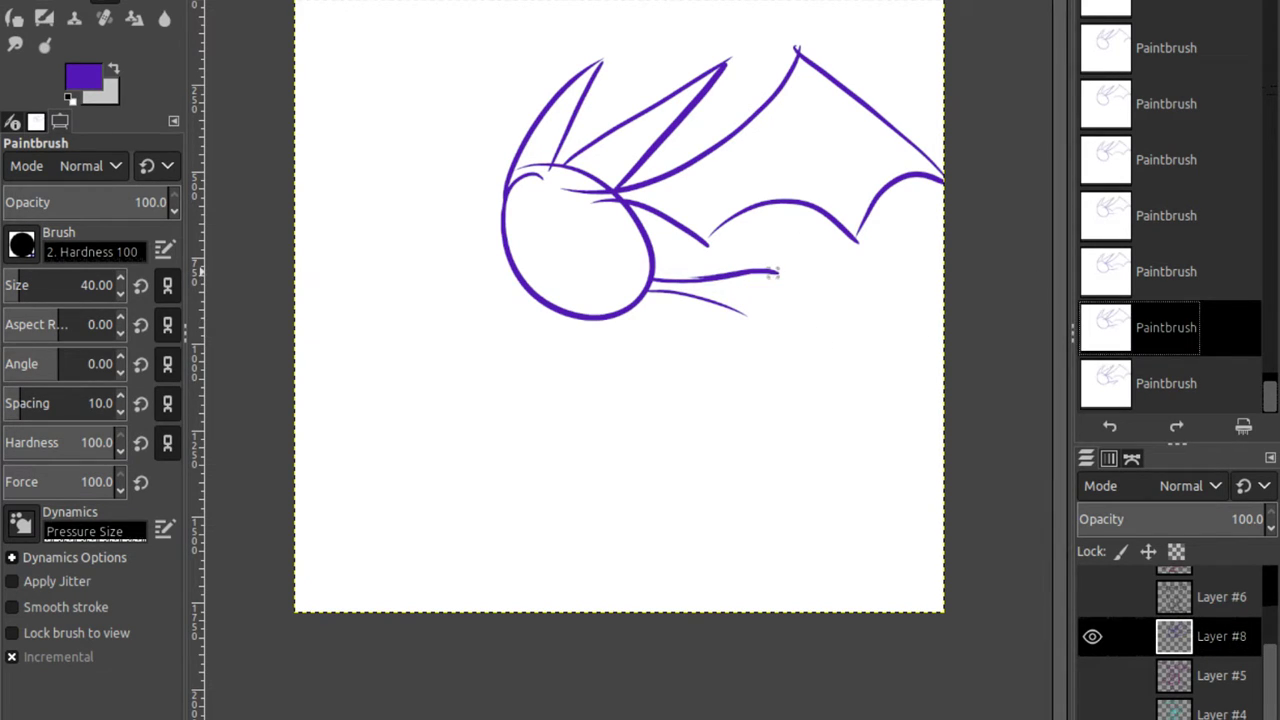
left_click_drag(777, 272, 740, 312)
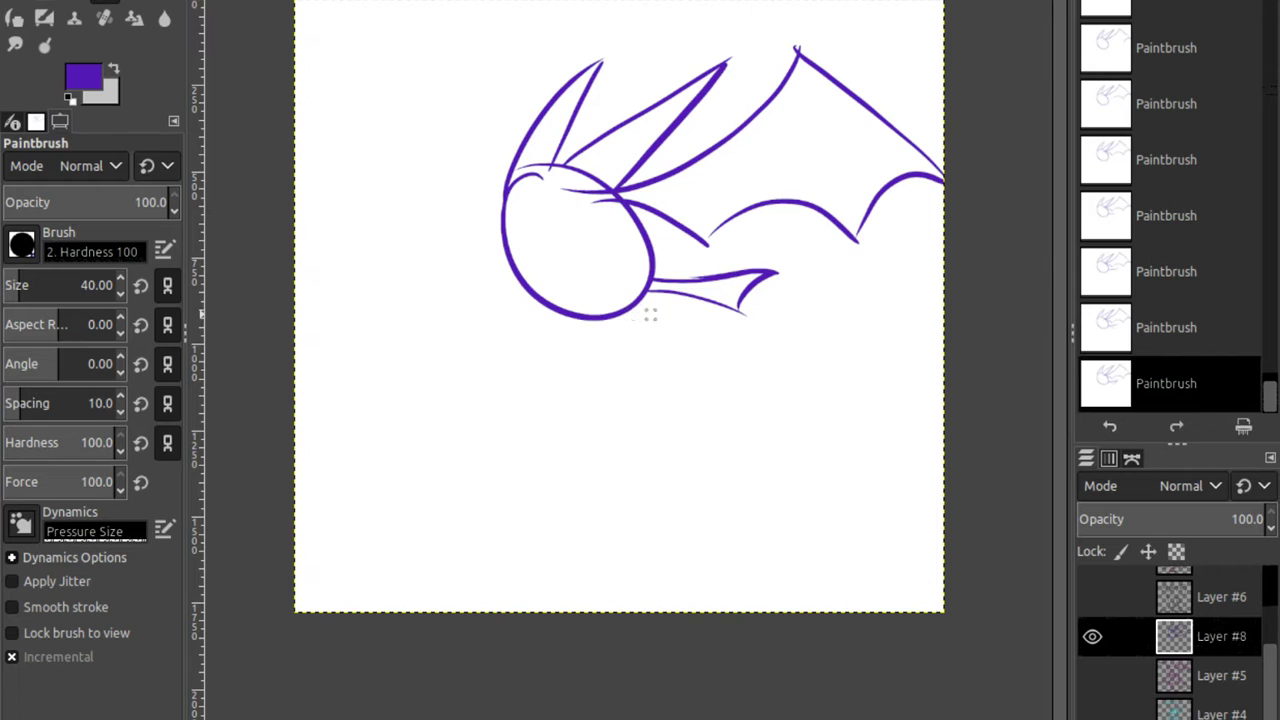
key("ctrl+z")
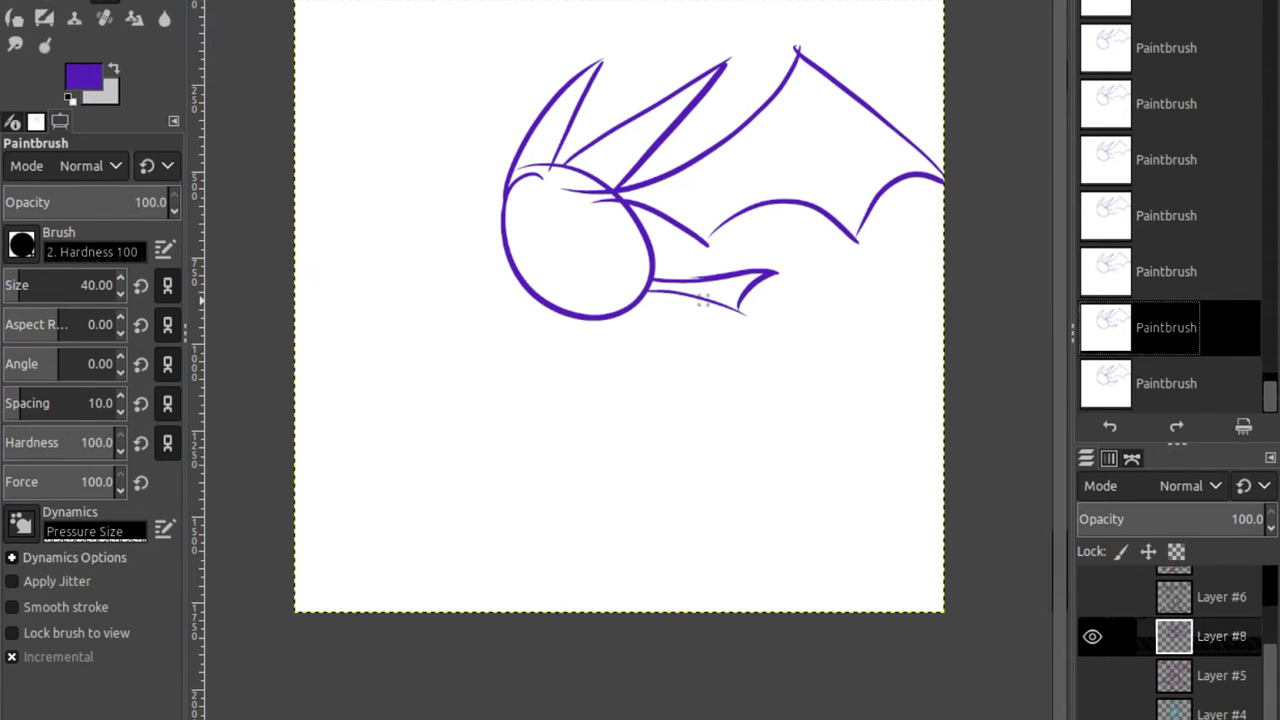
key("ctrl+y")
key("ctrl+z")
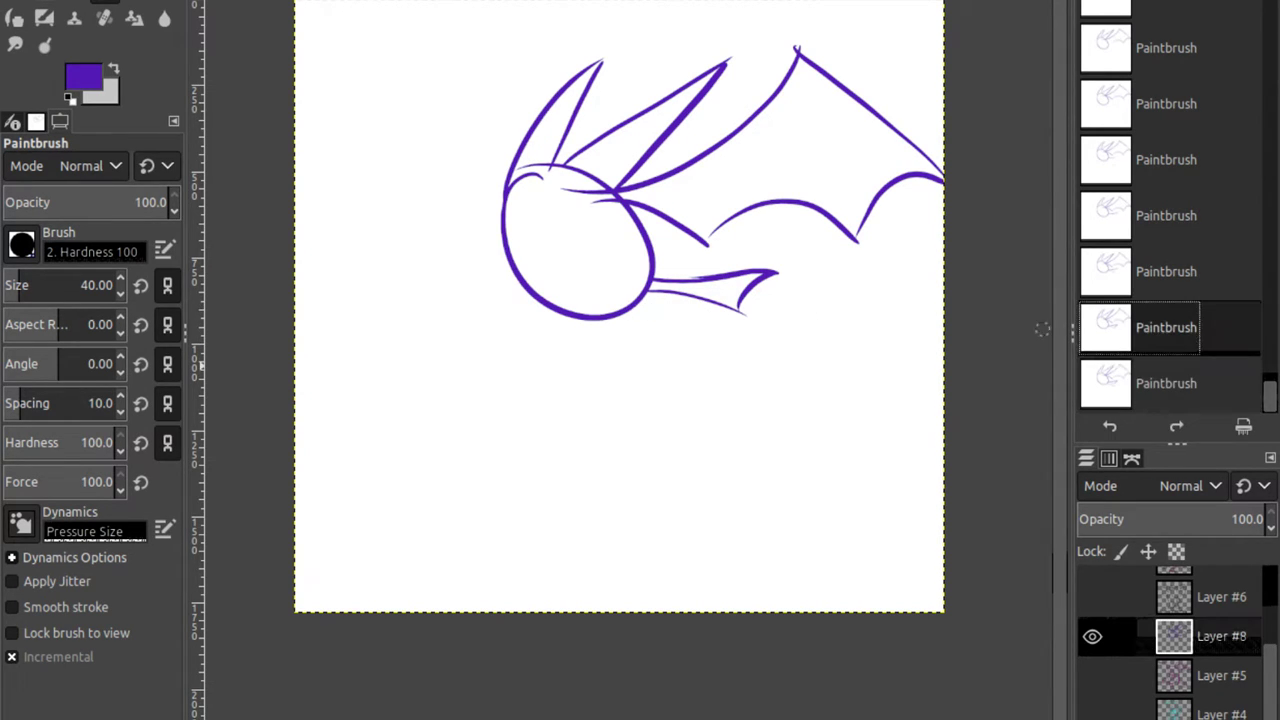
mouse_move(622, 305)
left_mouse_down()
mouse_move(738, 362)
mouse_move(731, 346)
mouse_move(642, 340)
left_mouse_up()
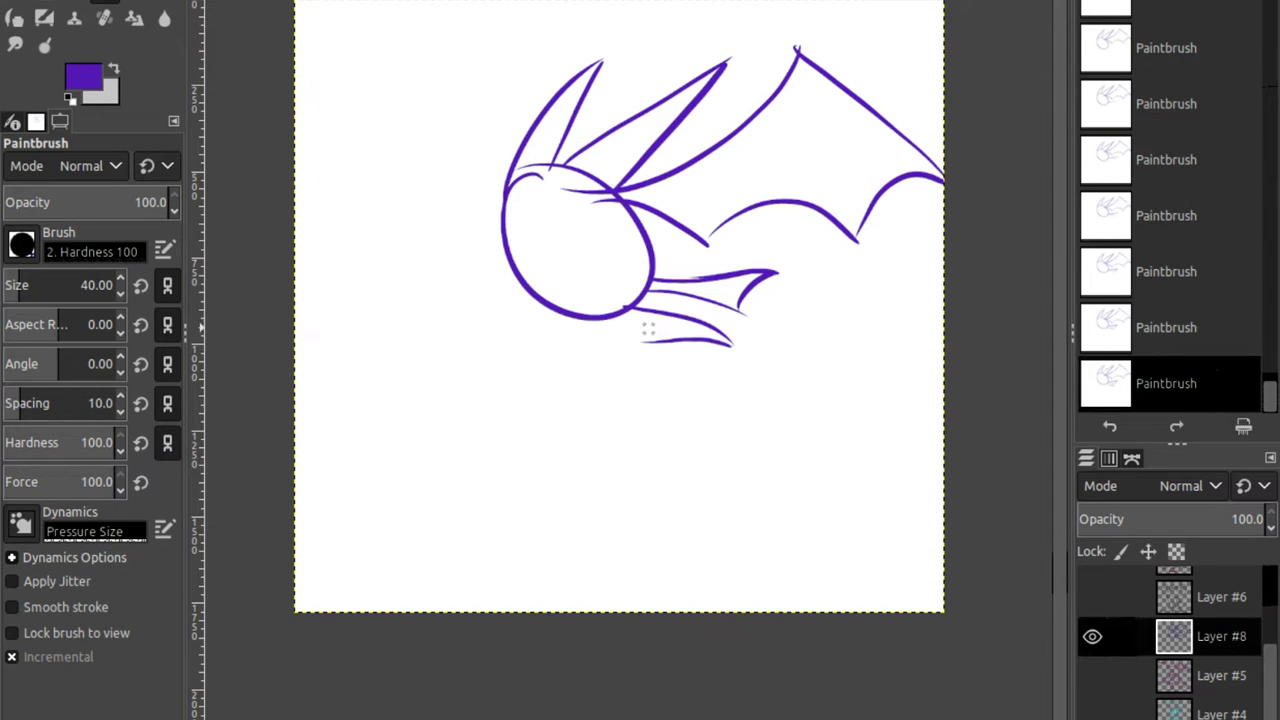
key("ctrl+z")
key("ctrl+z")
key("ctrl+z")
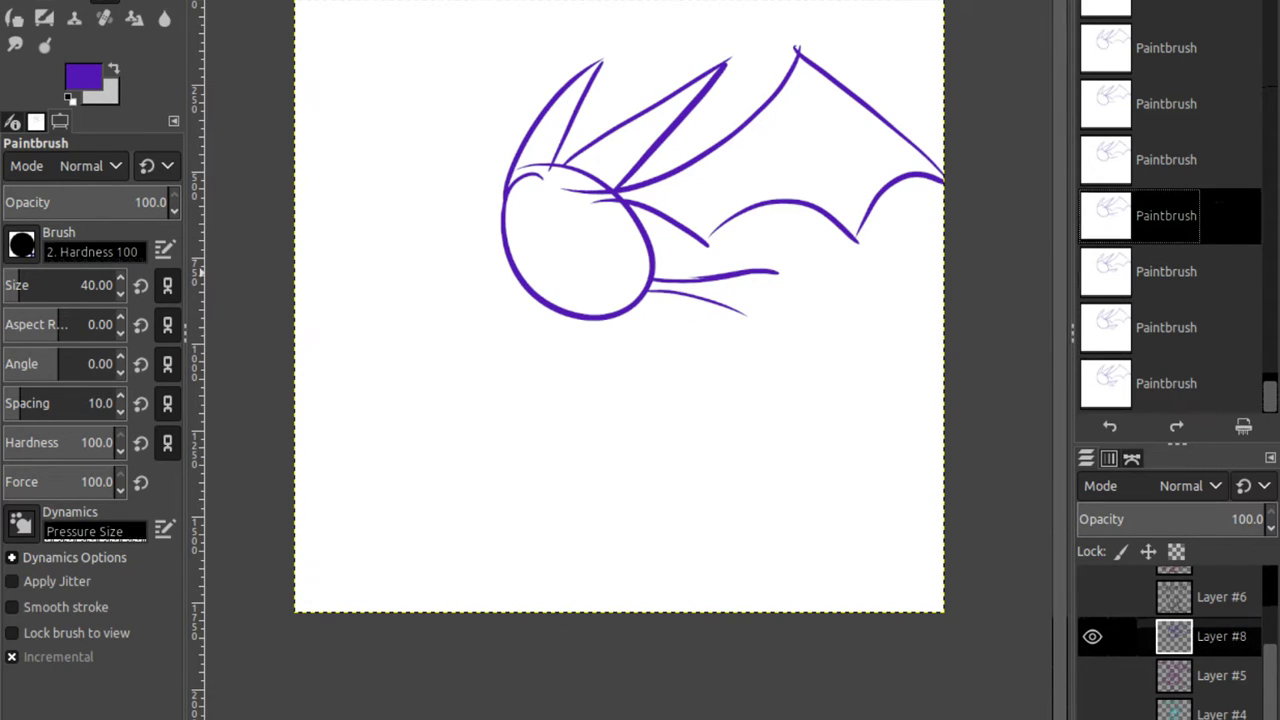
key("ctrl+y")
Erase the overlapping lines where the ears and upper wing meet the head, and touch up the edge of the larger ear.
key("z")
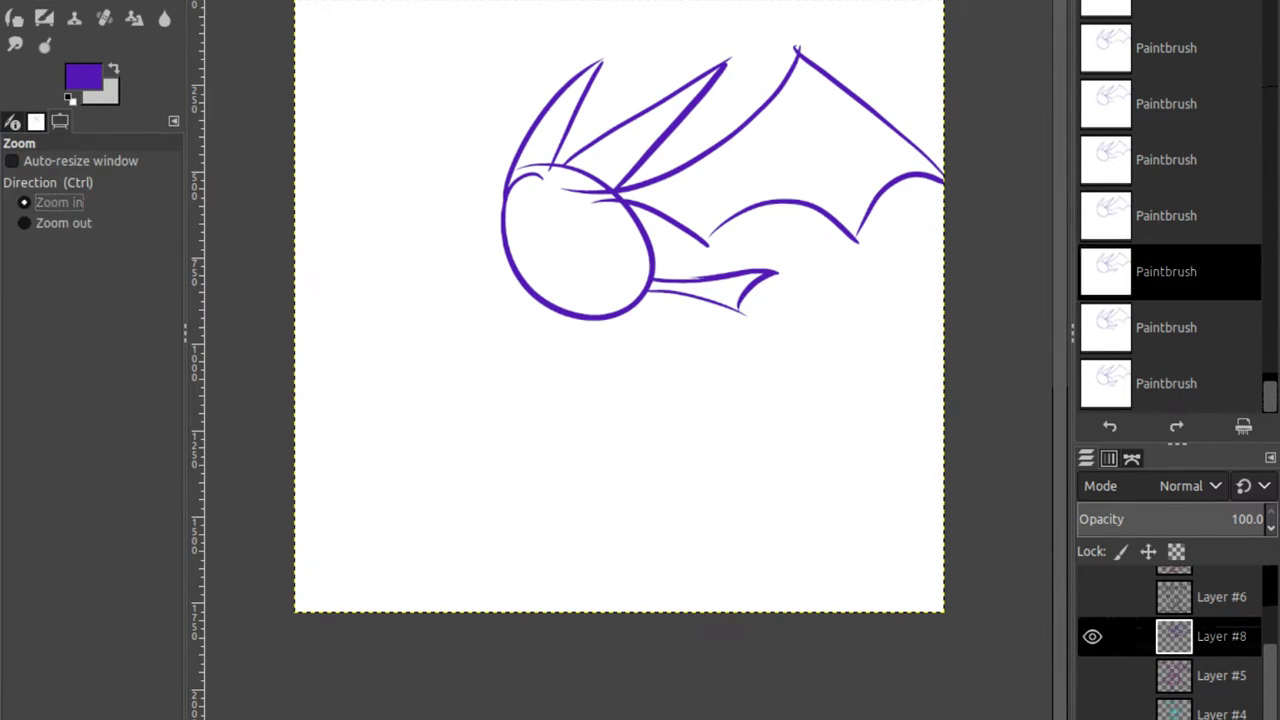
left_click_drag(431, 40, 611, 246)
key("shift+e")
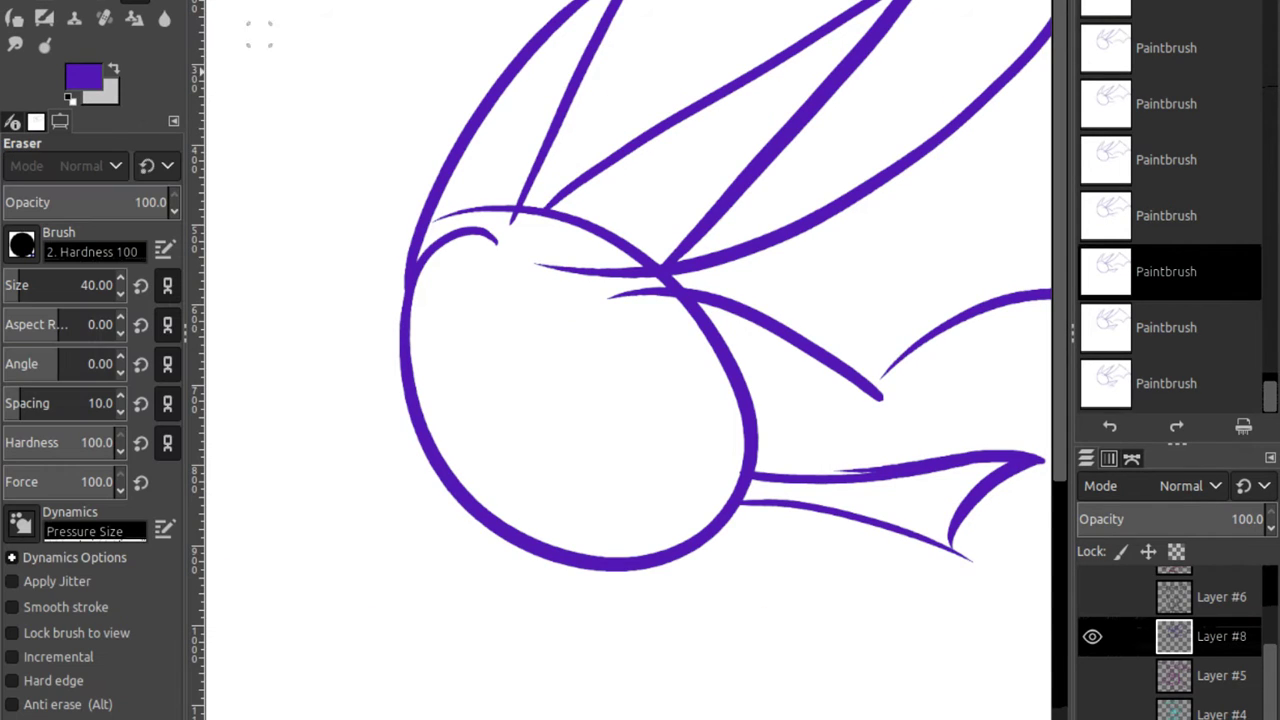
mouse_move(486, 230)
left_mouse_down()
mouse_move(482, 193)
mouse_move(435, 253)
mouse_move(500, 178)
mouse_move(494, 206)
mouse_move(528, 226)
left_mouse_up()
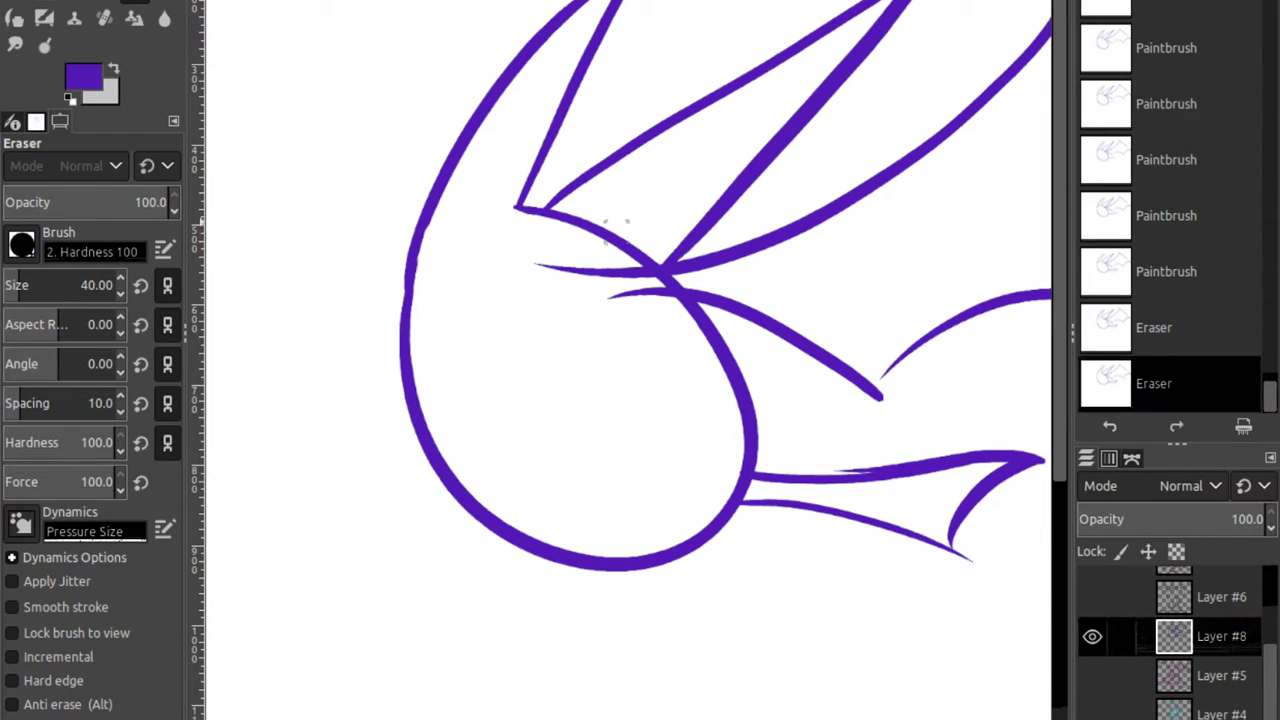
mouse_move(595, 248)
left_mouse_down()
mouse_move(643, 279)
mouse_move(621, 237)
mouse_move(639, 263)
mouse_move(582, 273)
mouse_move(584, 232)
mouse_move(535, 252)
mouse_move(556, 216)
left_mouse_up()
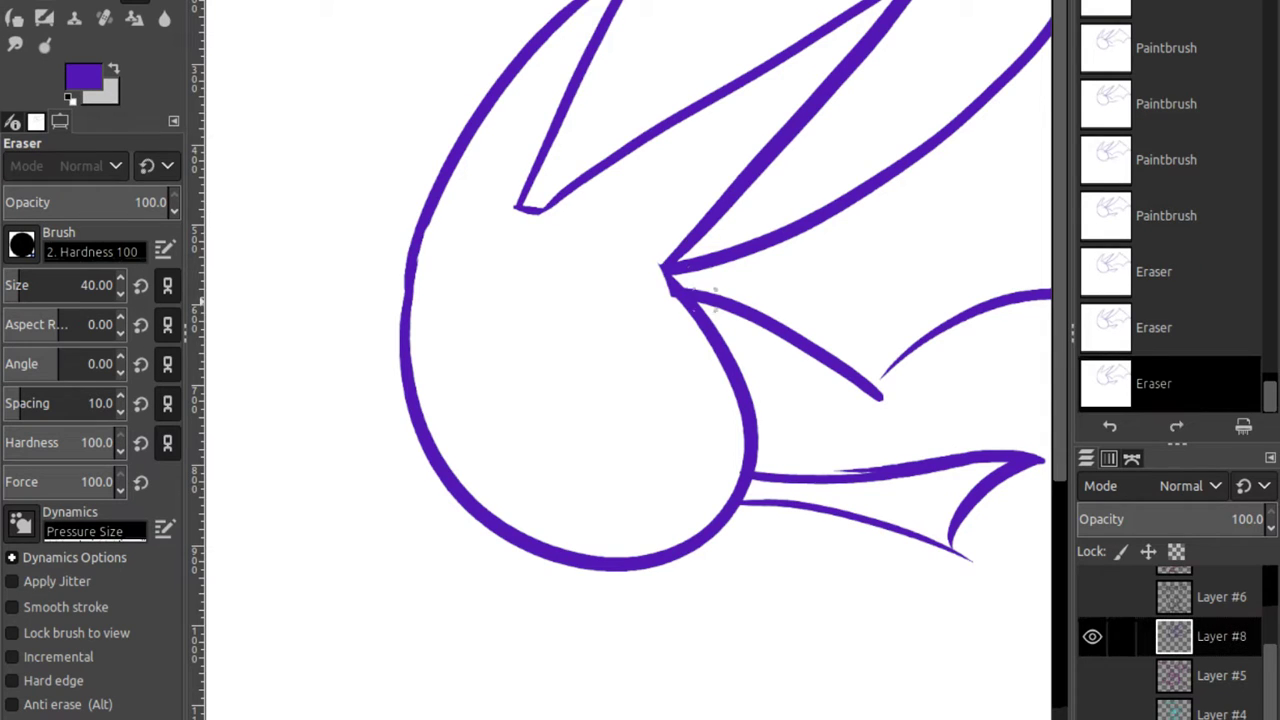
left_click_drag(664, 270, 677, 281)
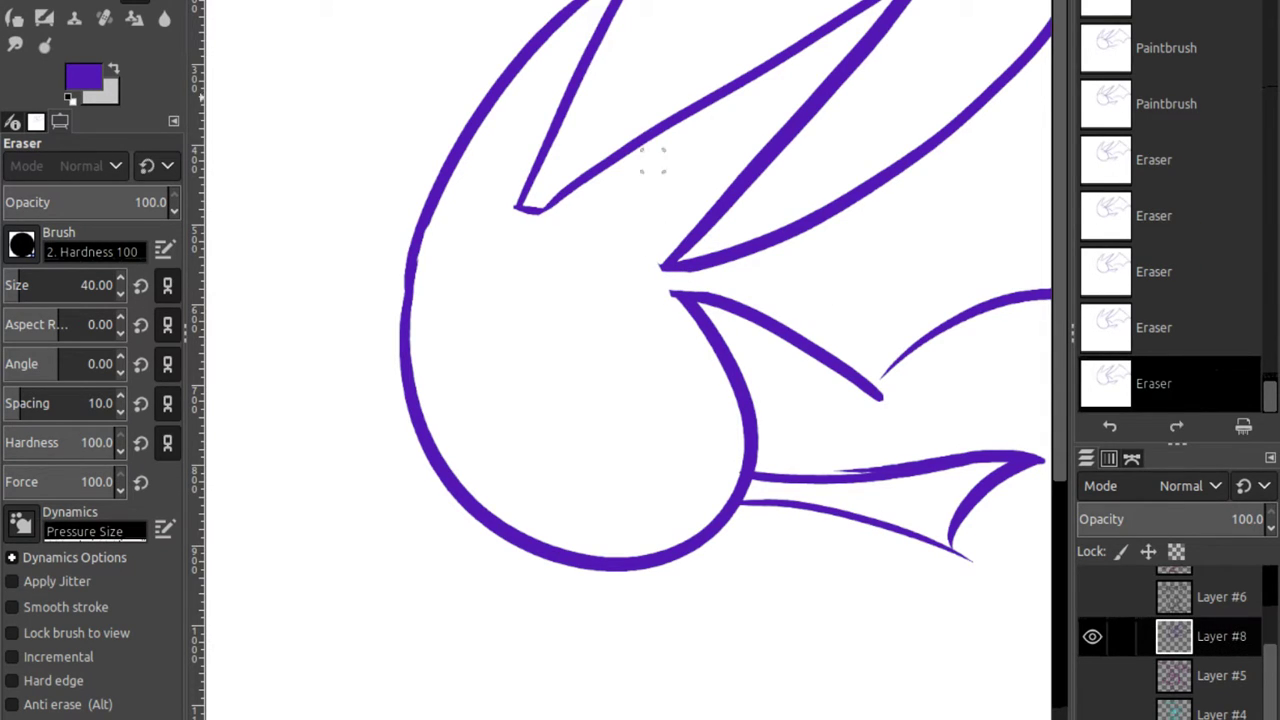
left_click(924, 24)
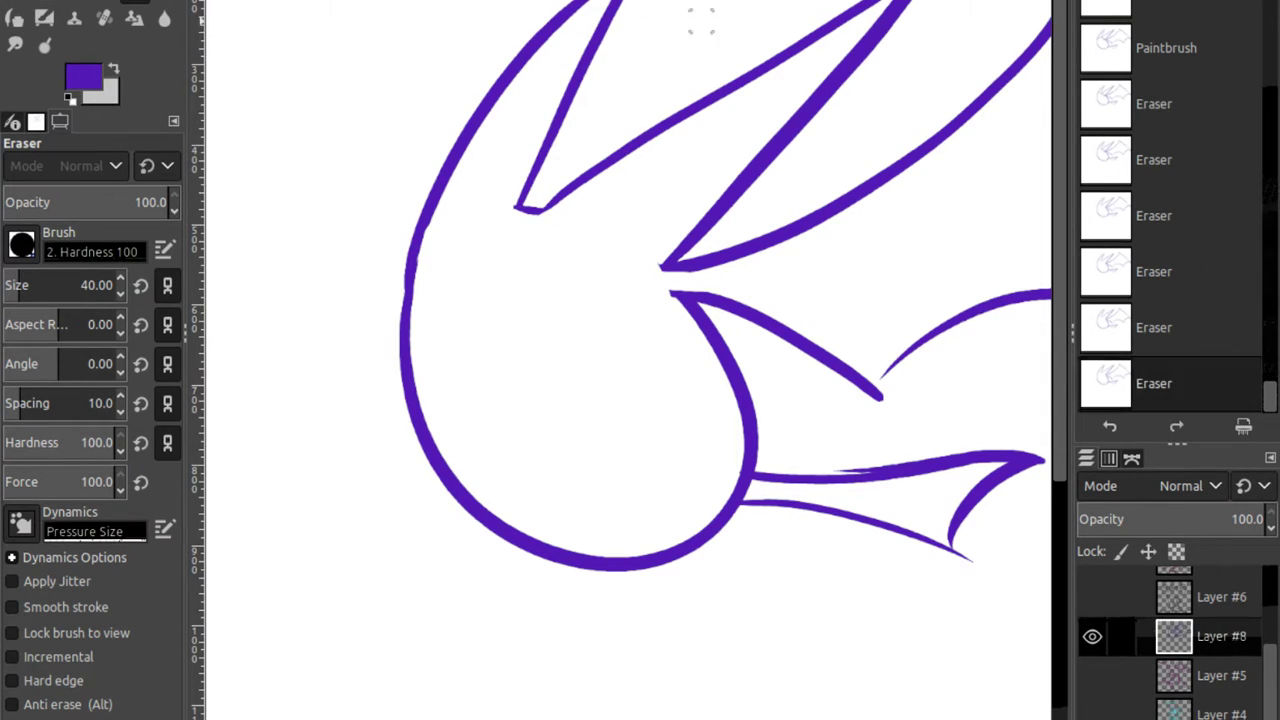
key("p")
left_click(835, 70)
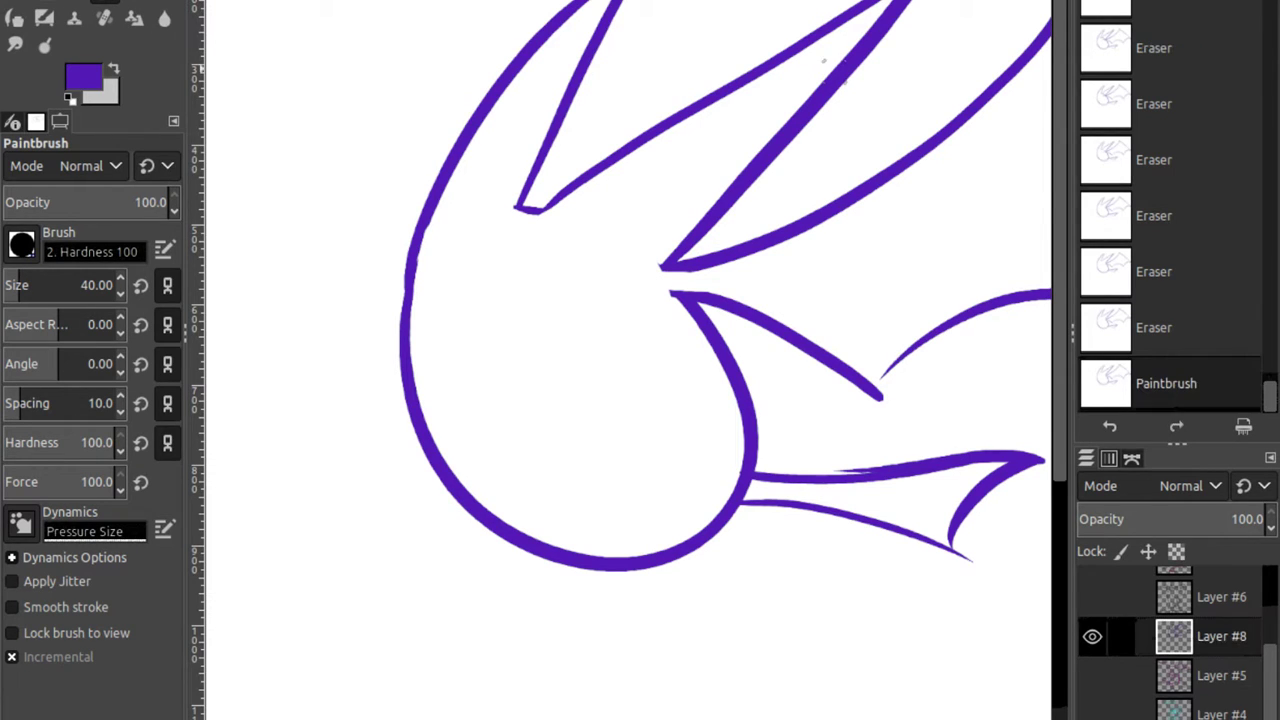
left_click(797, 62)
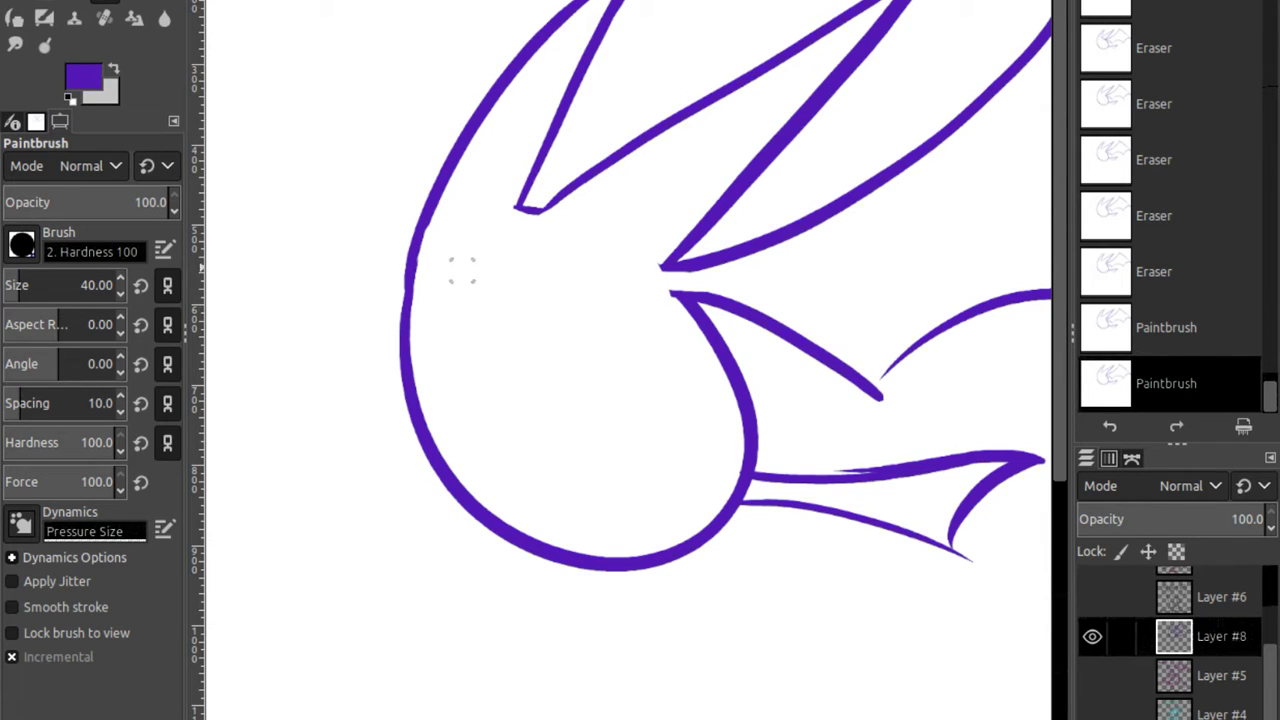
Draw two glaring eyes with slanted upper lids and narrow slit pupils on the face.
mouse_move(424, 250)
left_mouse_down()
mouse_move(483, 314)
mouse_move(419, 258)
left_mouse_up()
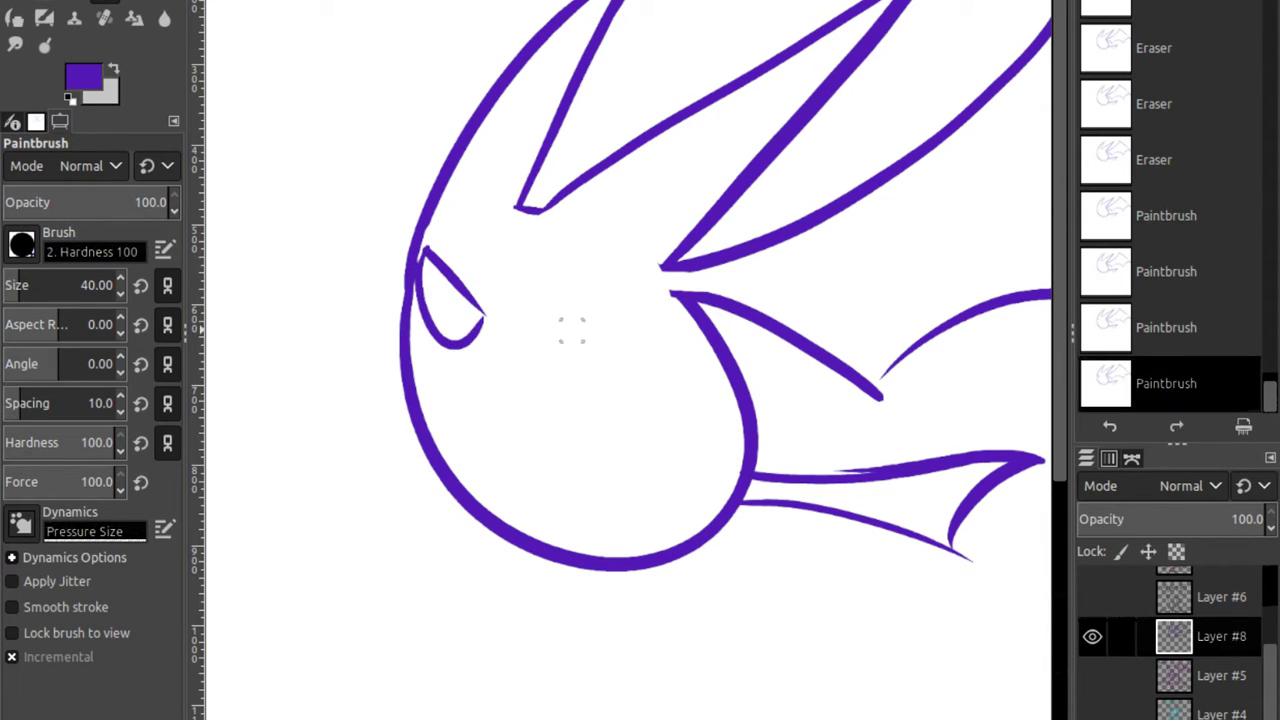
mouse_move(518, 304)
left_mouse_down()
mouse_move(624, 262)
mouse_move(530, 312)
mouse_move(588, 282)
left_mouse_up()
mouse_move(456, 316)
left_mouse_down()
mouse_move(452, 288)
mouse_move(455, 312)
left_mouse_up()
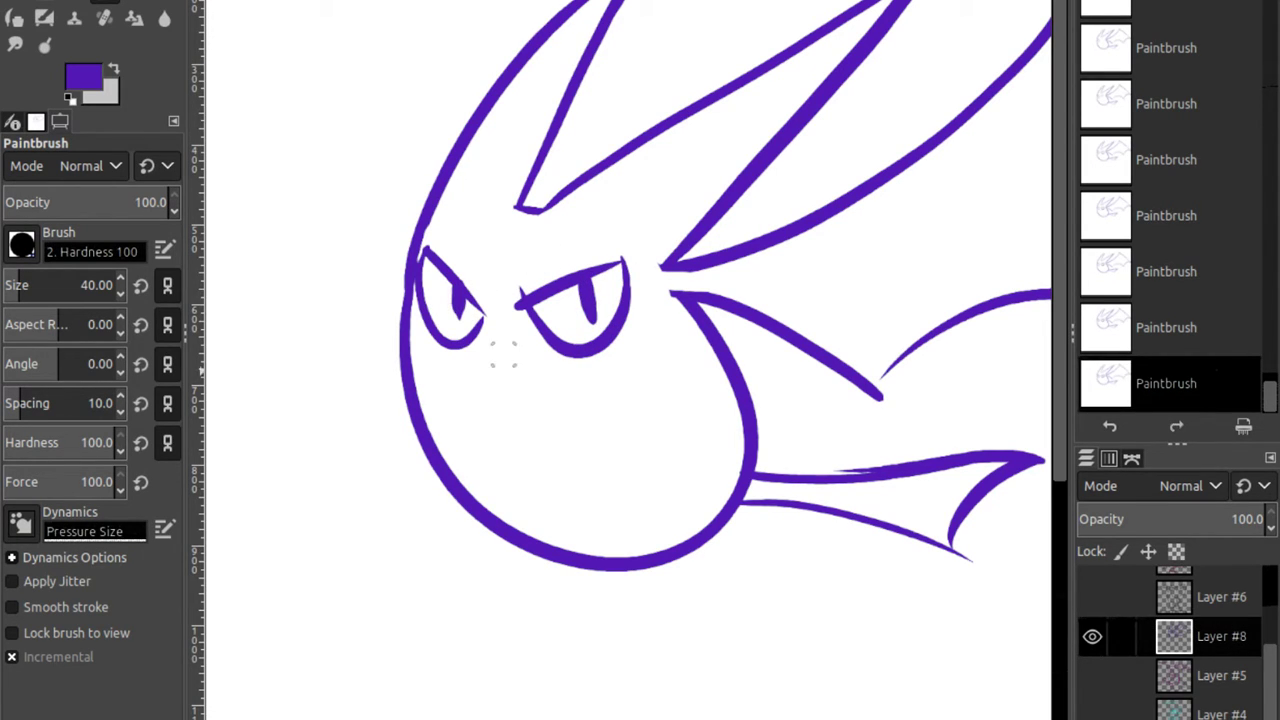
Draw a triangular snarling mouth below the eyes and divide it into teeth with short slanted lines.
left_click_drag(452, 432, 627, 424)
left_click_drag(452, 434, 628, 423)
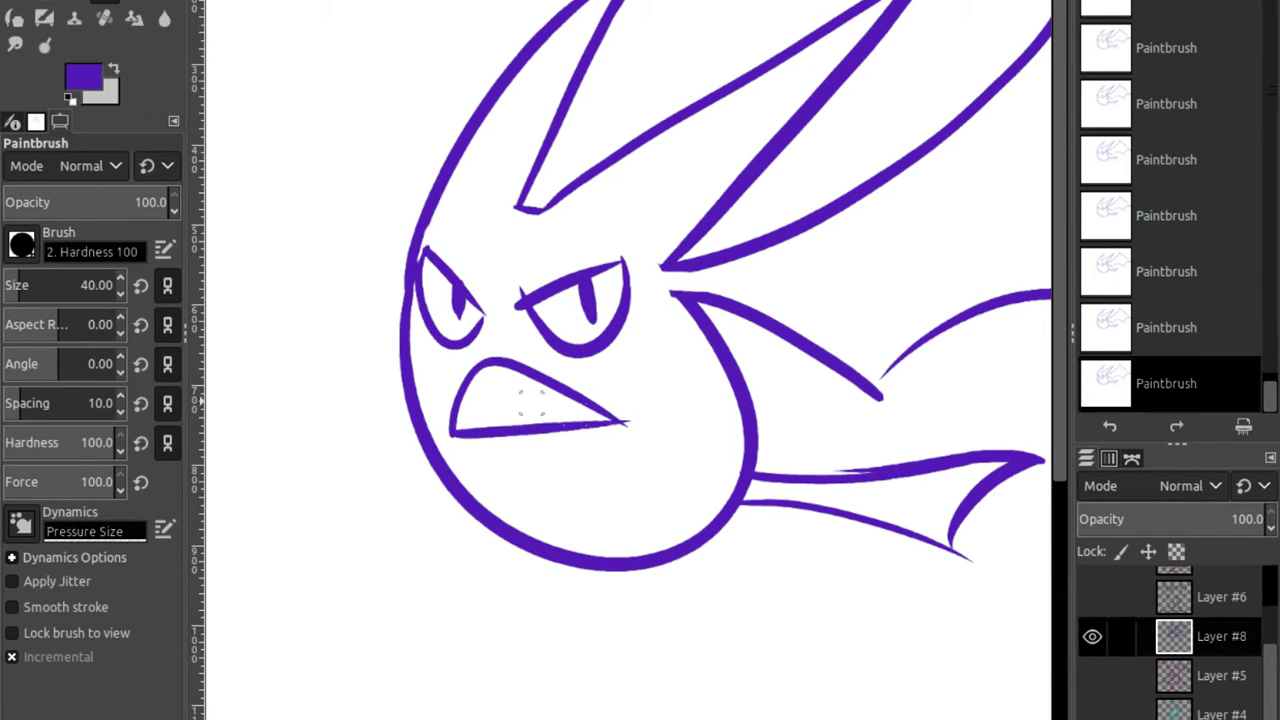
left_click_drag(498, 368, 505, 418)
mouse_move(518, 372)
left_mouse_down()
mouse_move(524, 408)
mouse_move(549, 412)
left_mouse_up()
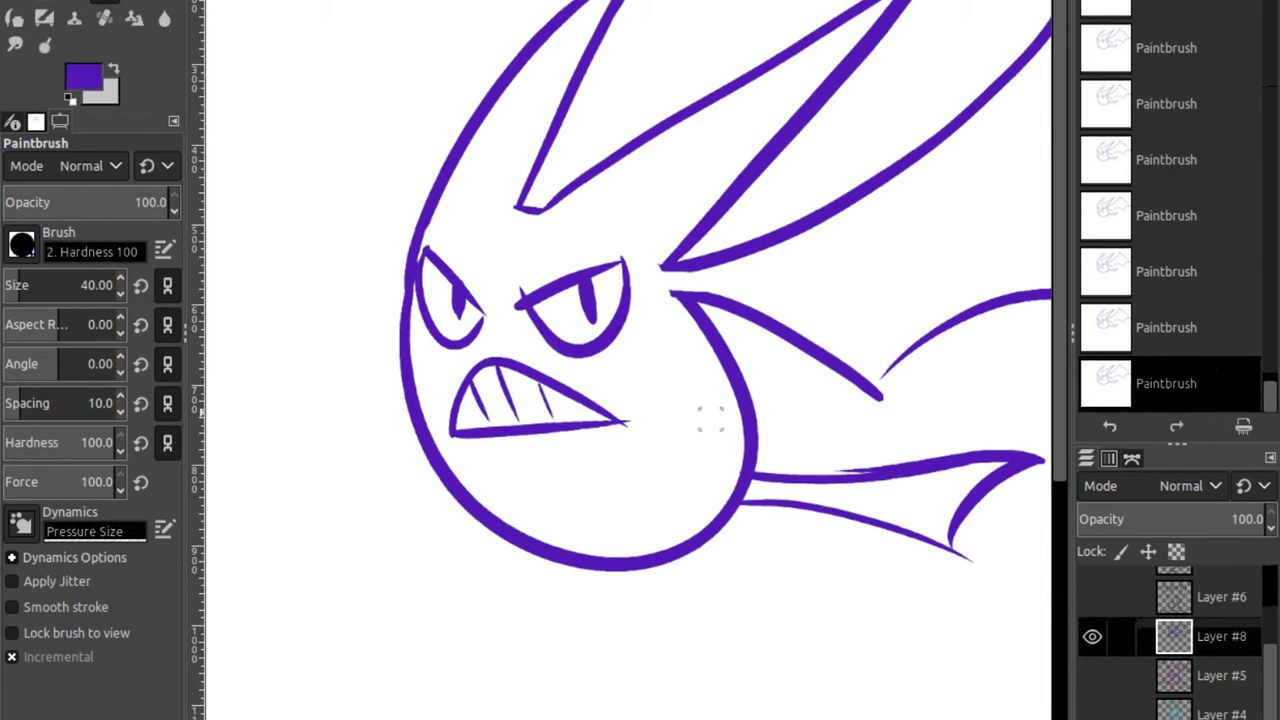
Erase the stroke ends overshooting the mouth's corner and the inner corner of the larger eye.
key("shift+e")
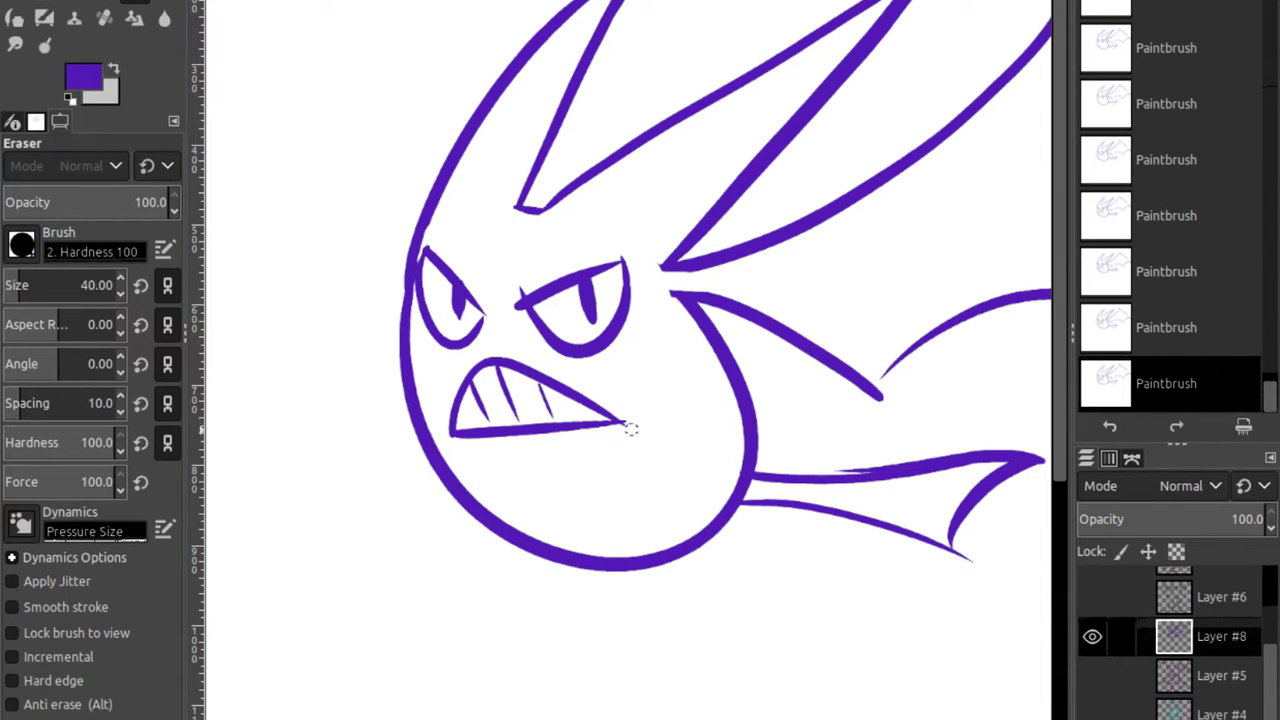
left_click_drag(629, 421, 618, 398)
left_click_drag(520, 290, 568, 264)
left_click(582, 262)
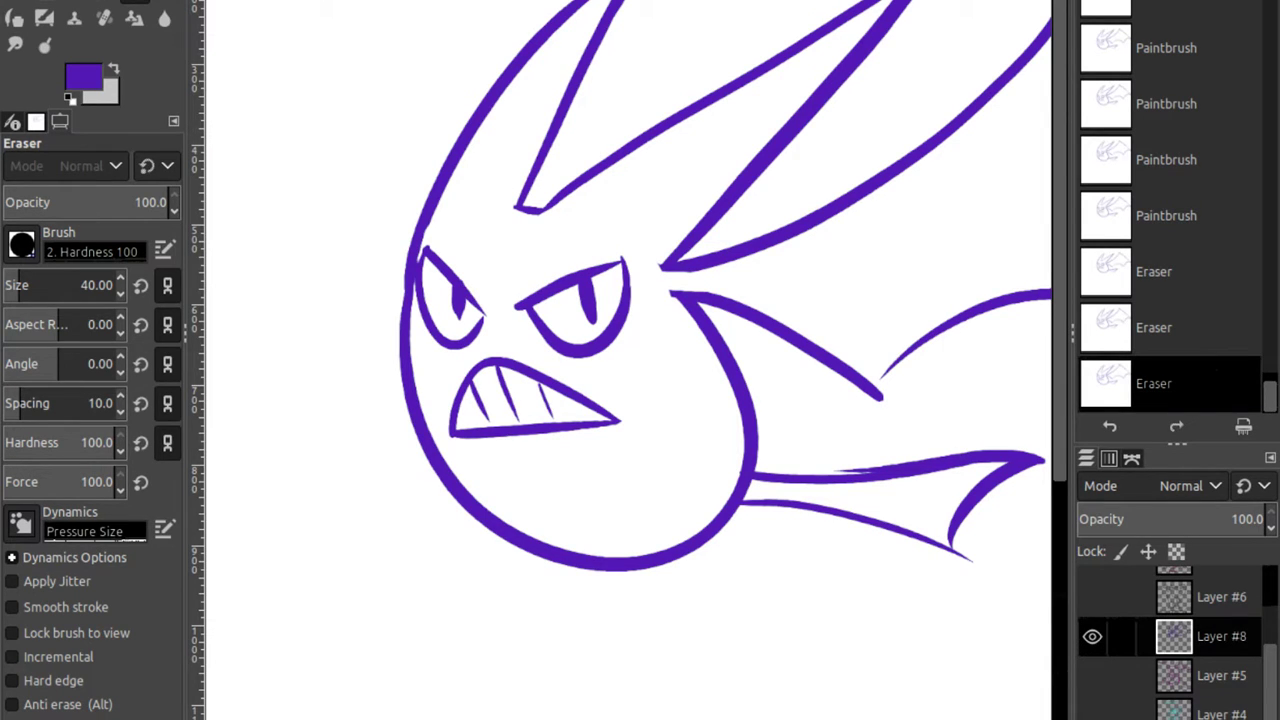
Draw an inner contour along the upper edge of the larger wing and two ribs running from its joint to the scalloped edge.
key("z")
left_click(378, 495, "ctrl")
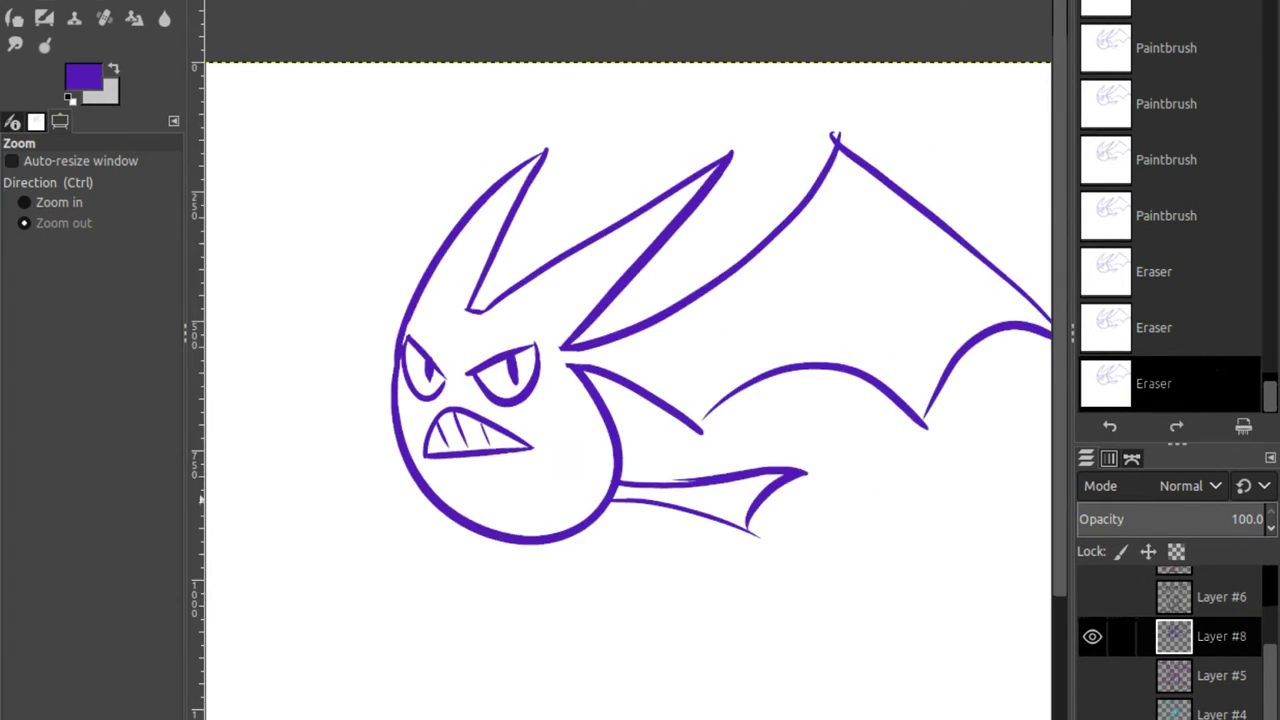
left_click(385, 497, "ctrl")
key("p")
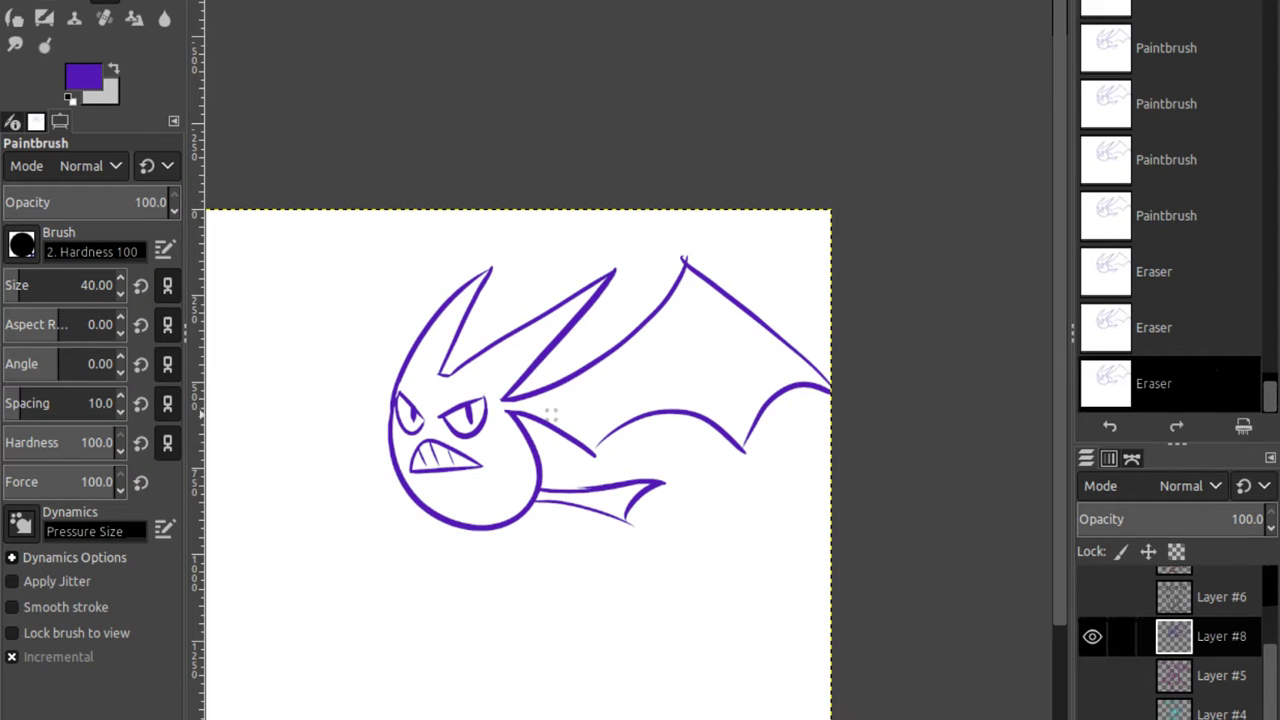
mouse_move(522, 405)
left_mouse_down()
mouse_move(698, 303)
mouse_move(832, 388)
left_mouse_up()
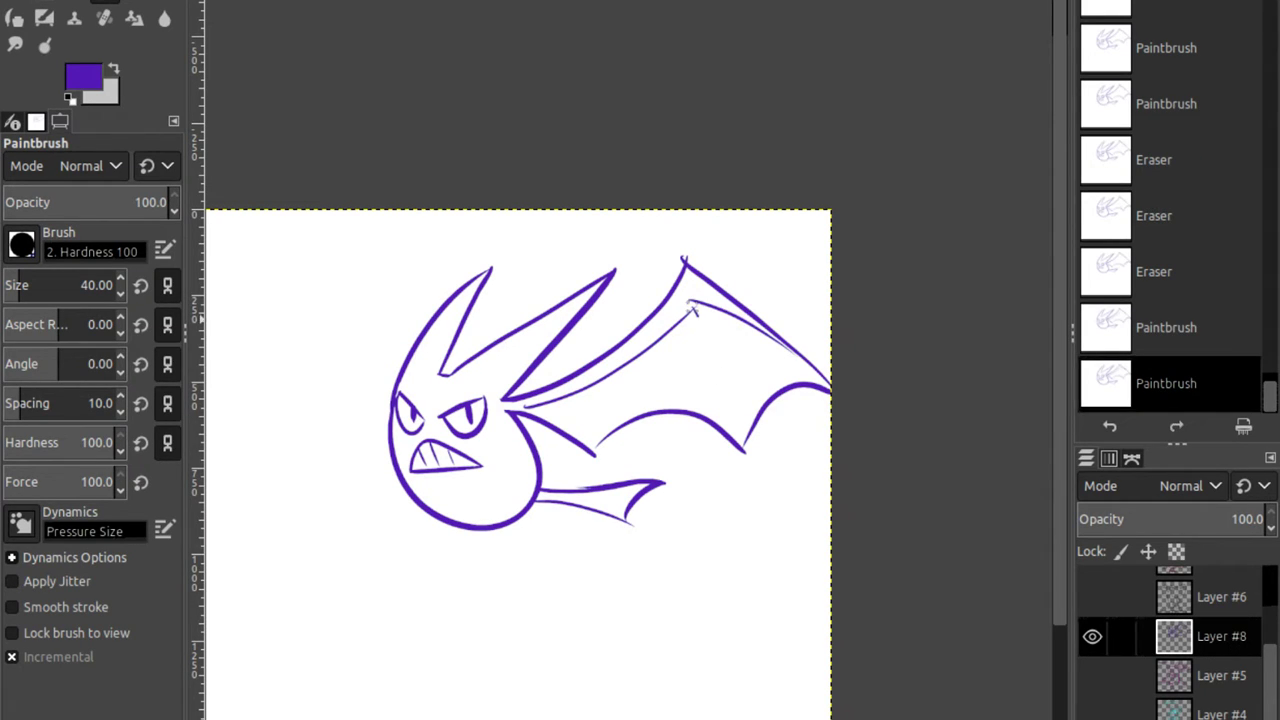
left_click_drag(693, 312, 747, 447)
left_click_drag(588, 458, 693, 312)
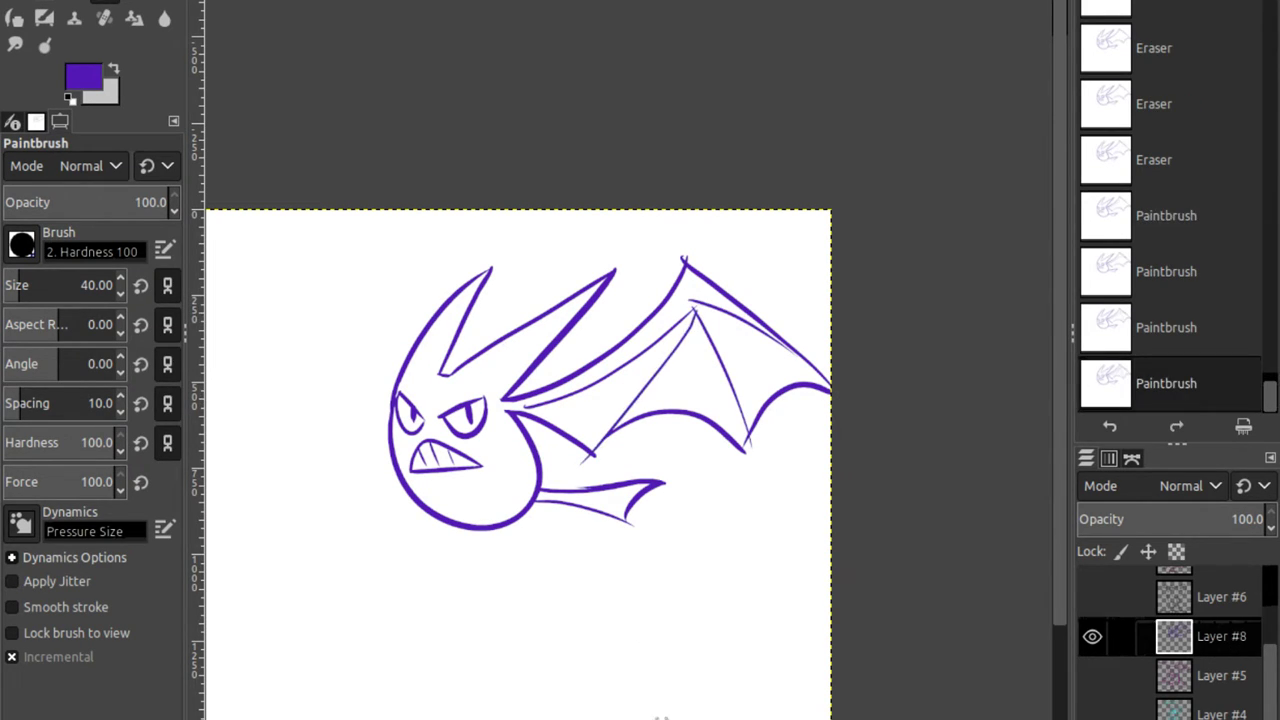
scroll(516, 390, "left", 3)
mouse_move(516, 390)
left_mouse_down()
mouse_move(339, 223)
mouse_move(382, 290)
left_mouse_up()
key("ctrl+z")
key("ctrl+z")
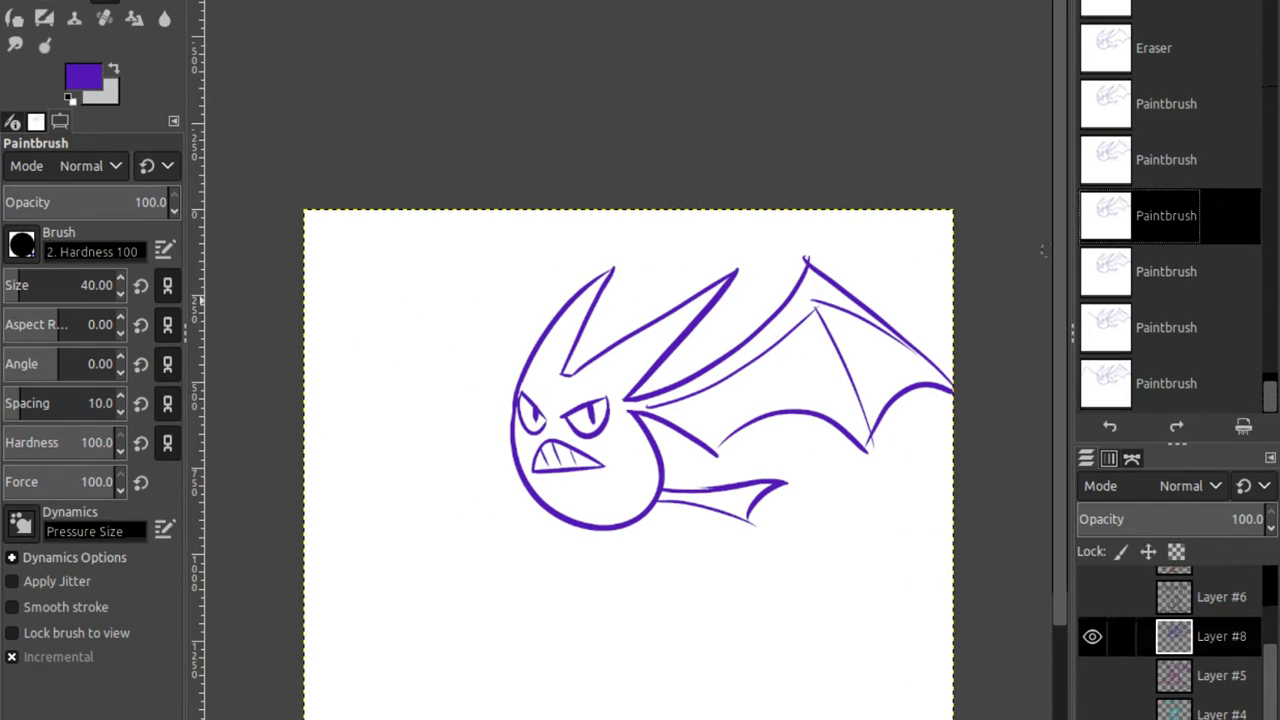
key("ctrl+y")
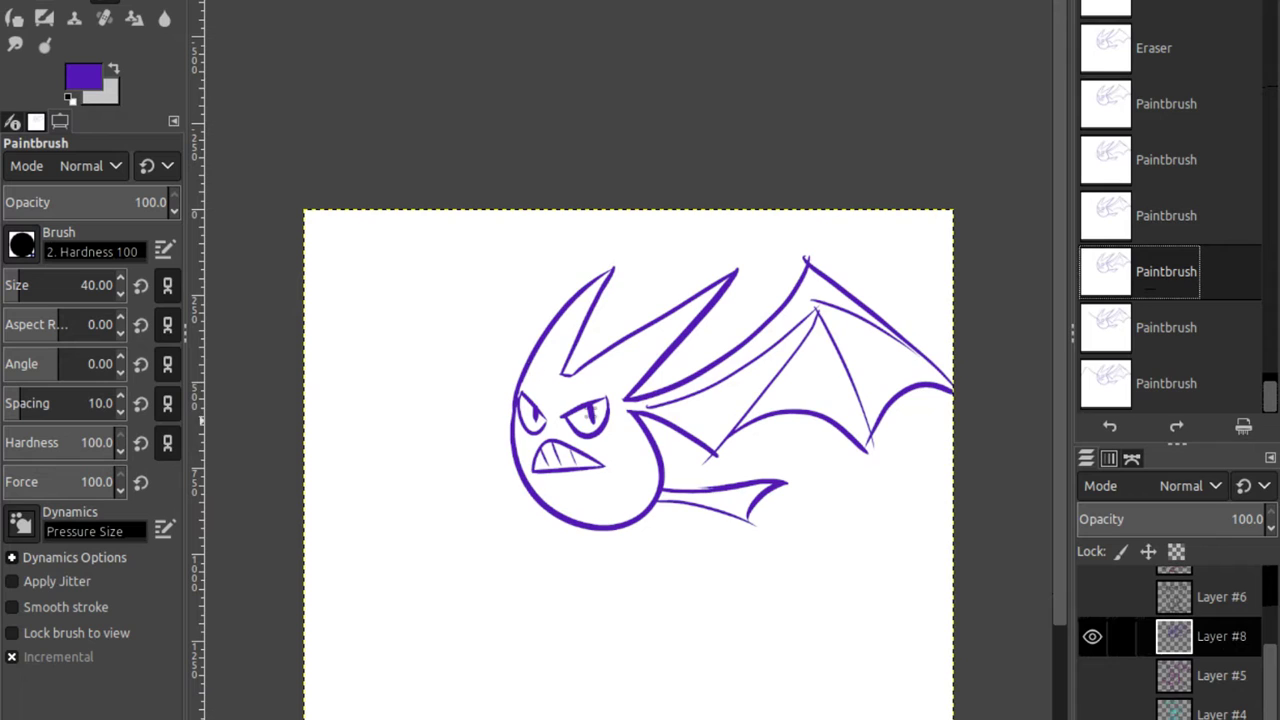
Redraw the larger wing's rib nearest the body from the inner joint down to the scalloped edge.
key("ctrl+z")
left_click_drag(812, 310, 706, 455)
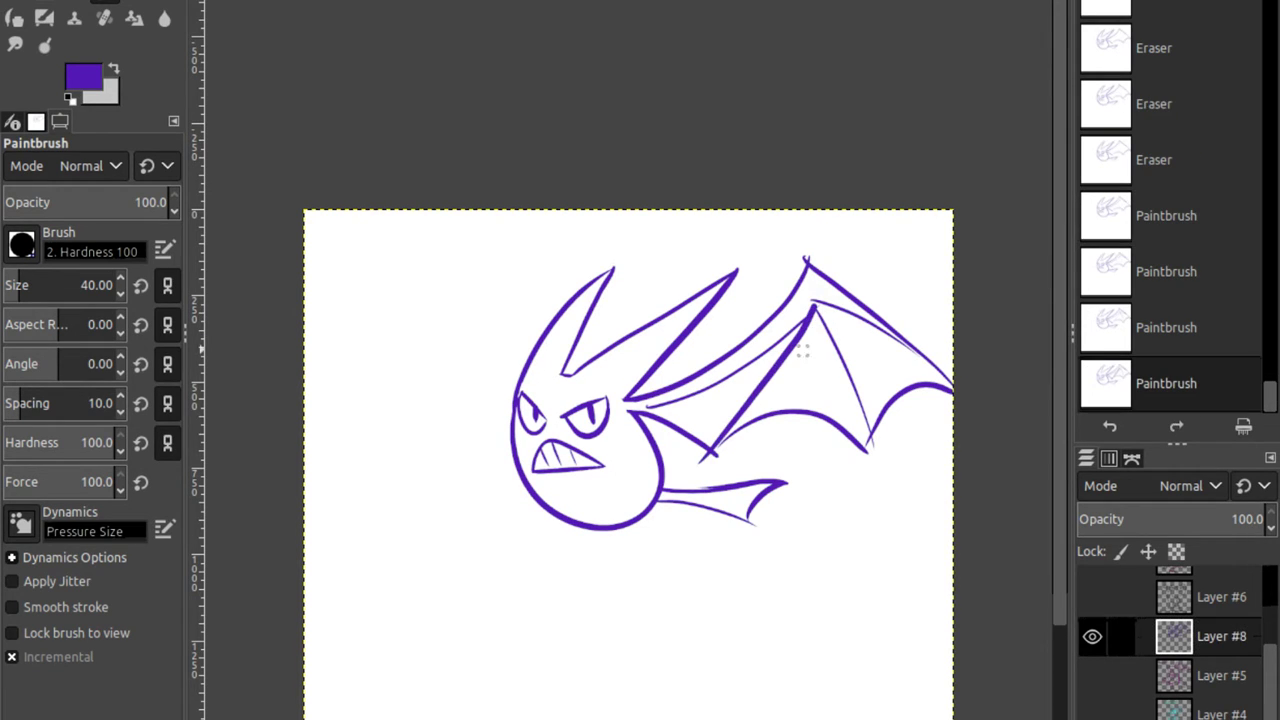
key("ctrl+z")
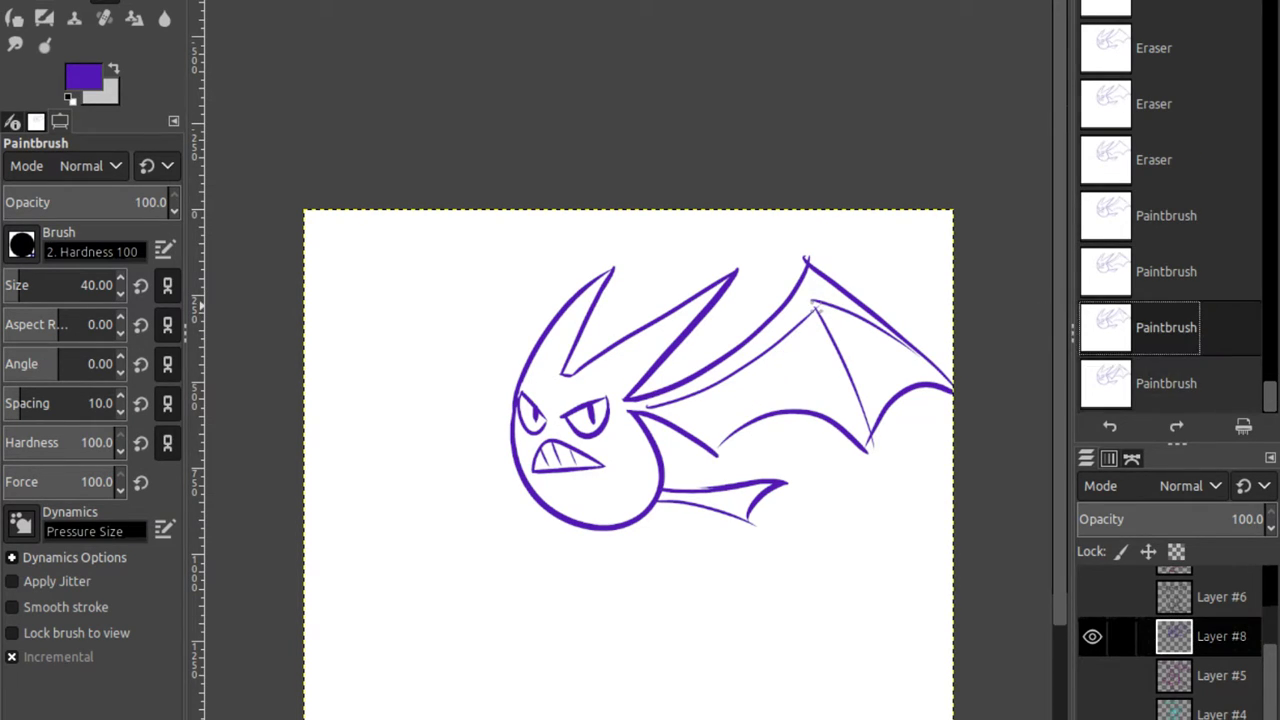
left_click_drag(812, 305, 712, 452)
key("ctrl+z")
left_click_drag(814, 303, 732, 428)
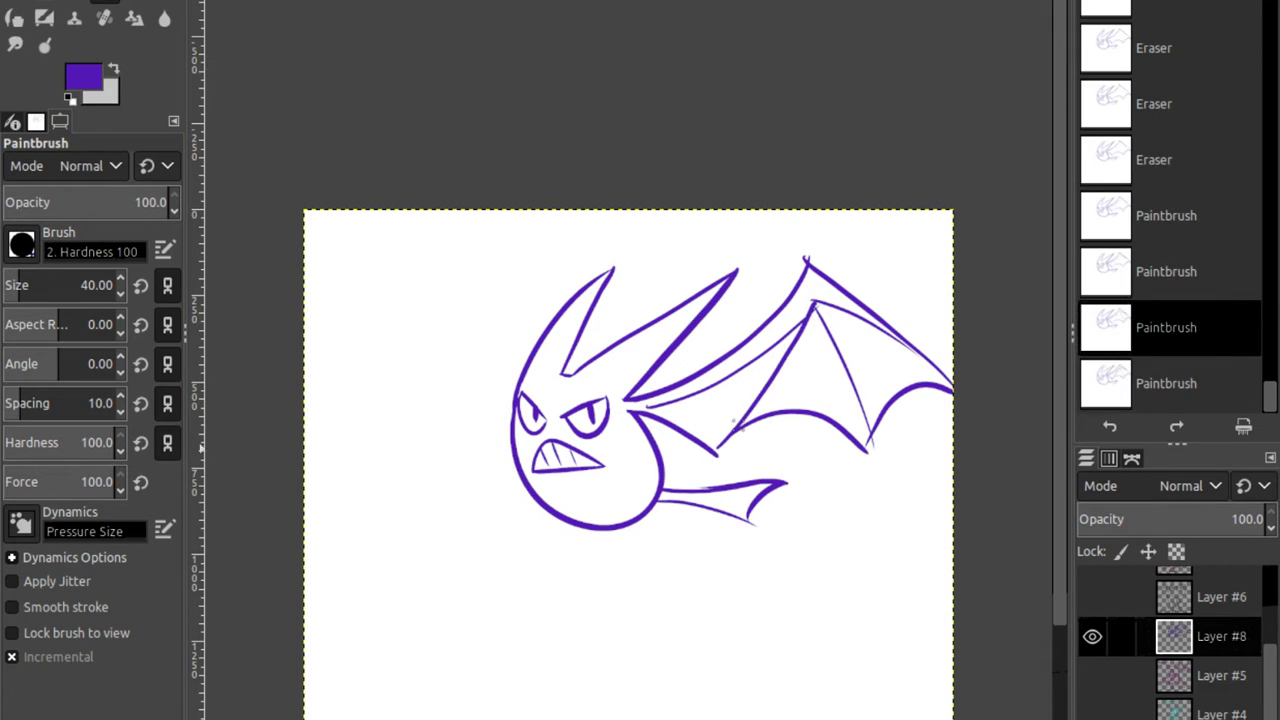
Draw the far wing on the other side of the head with a scalloped lower edge, a doubled upper edge and two ribs.
mouse_move(512, 402)
left_mouse_down()
mouse_move(461, 350)
mouse_move(437, 260)
mouse_move(423, 256)
mouse_move(368, 299)
mouse_move(316, 420)
mouse_move(373, 448)
mouse_move(451, 433)
mouse_move(449, 416)
mouse_move(513, 410)
mouse_move(448, 416)
left_mouse_up()
key("ctrl+z")
left_click_drag(425, 258, 490, 388)
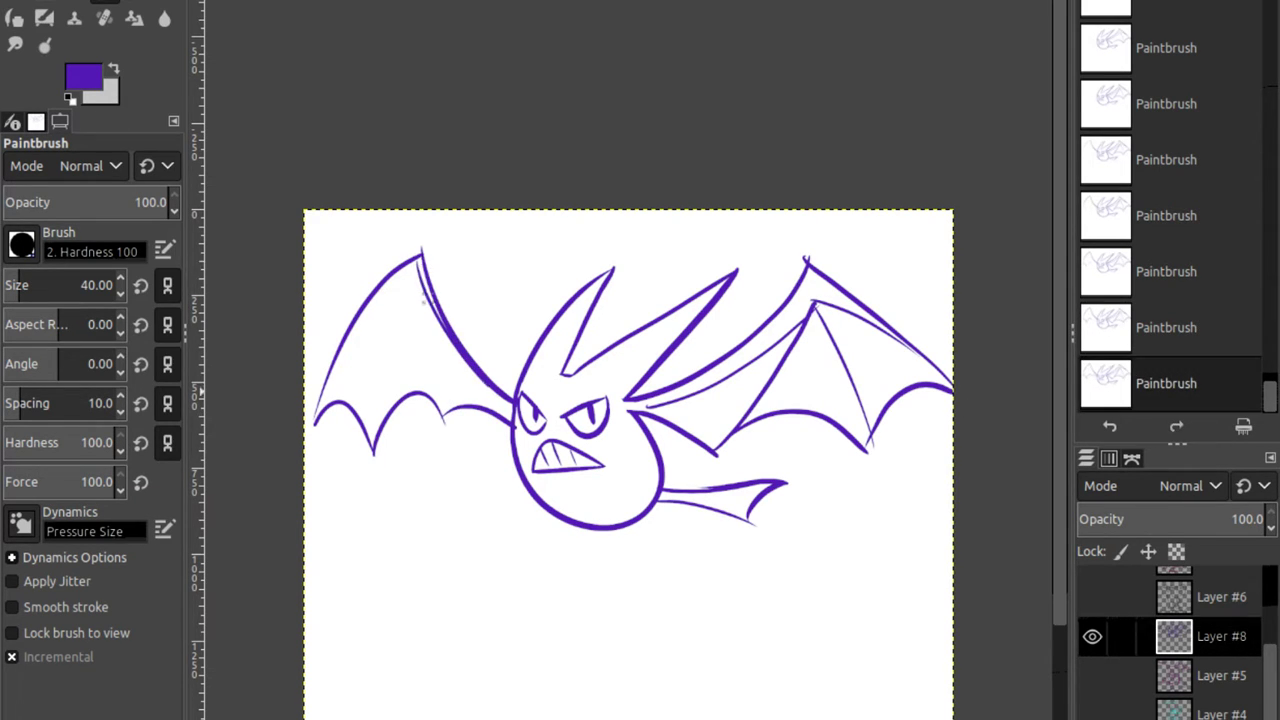
mouse_move(418, 262)
left_mouse_down()
mouse_move(334, 364)
mouse_move(372, 394)
mouse_move(373, 440)
mouse_move(446, 420)
left_mouse_up()
Draw a second small pointed wing hanging below the body and add inner curves to the tips of both small wings.
left_click_drag(572, 525, 593, 576)
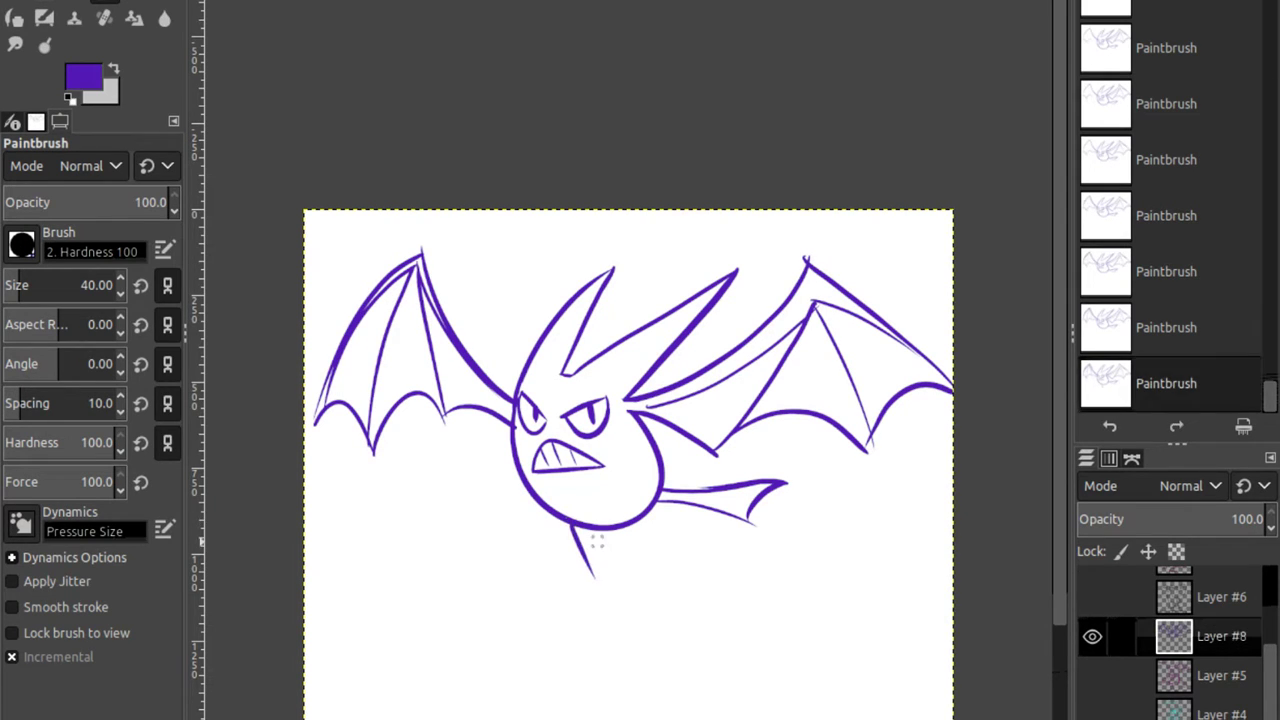
mouse_move(583, 528)
left_mouse_down()
mouse_move(633, 588)
mouse_move(615, 642)
mouse_move(568, 528)
left_mouse_up()
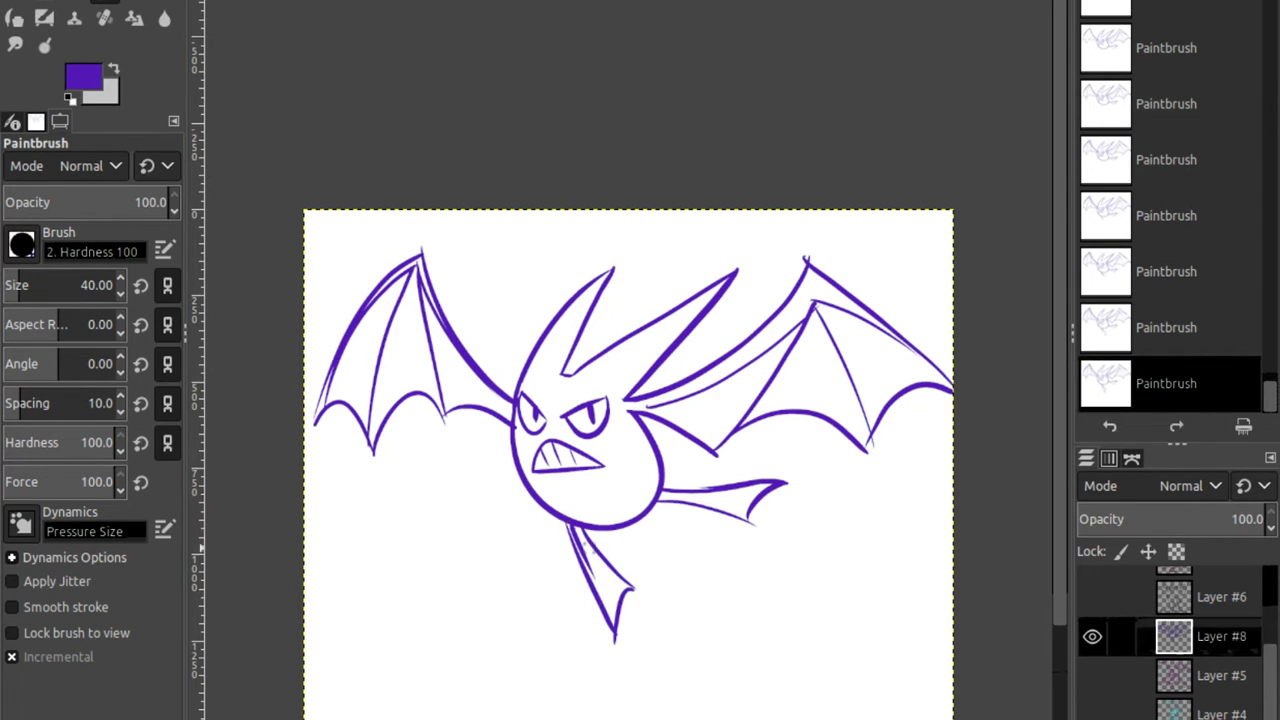
left_click_drag(632, 590, 604, 576)
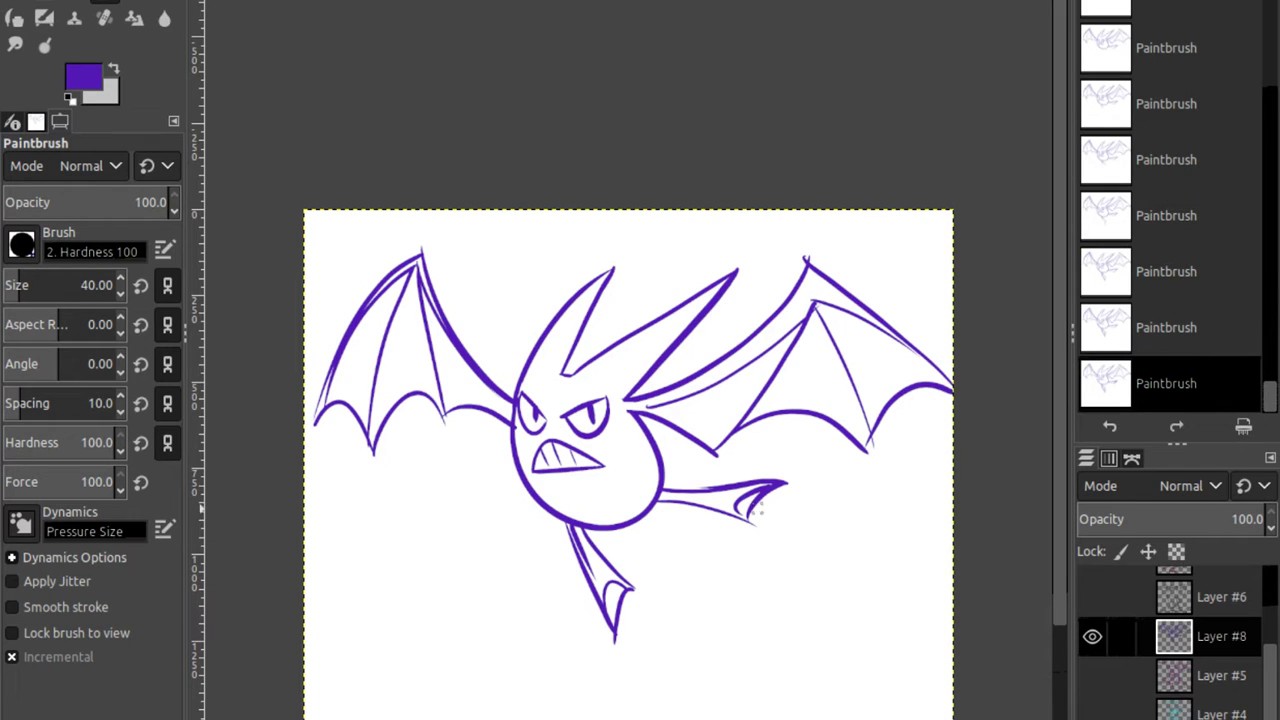
Handwrite the caption "Crobat for" with the requester's first name below the far wing and draw a small heart under it.
mouse_move(395, 525)
left_mouse_down()
mouse_move(394, 572)
mouse_move(416, 532)
mouse_move(426, 541)
left_mouse_up()
mouse_move(436, 514)
left_mouse_down()
mouse_move(436, 566)
mouse_move(452, 562)
left_mouse_up()
left_click_drag(470, 535, 490, 552)
mouse_move(497, 508)
left_mouse_down()
mouse_move(500, 548)
mouse_move(517, 522)
mouse_move(502, 562)
left_mouse_up()
mouse_move(380, 600)
left_mouse_down()
mouse_move(384, 632)
mouse_move(394, 610)
left_mouse_up()
left_click_drag(402, 606, 460, 626)
left_click_drag(444, 616, 470, 624)
mouse_move(472, 610)
left_mouse_down()
mouse_move(476, 622)
mouse_move(520, 604)
left_mouse_up()
mouse_move(536, 584)
left_mouse_down()
mouse_move(540, 642)
mouse_move(500, 672)
left_mouse_up()
left_click_drag(502, 645, 514, 676)
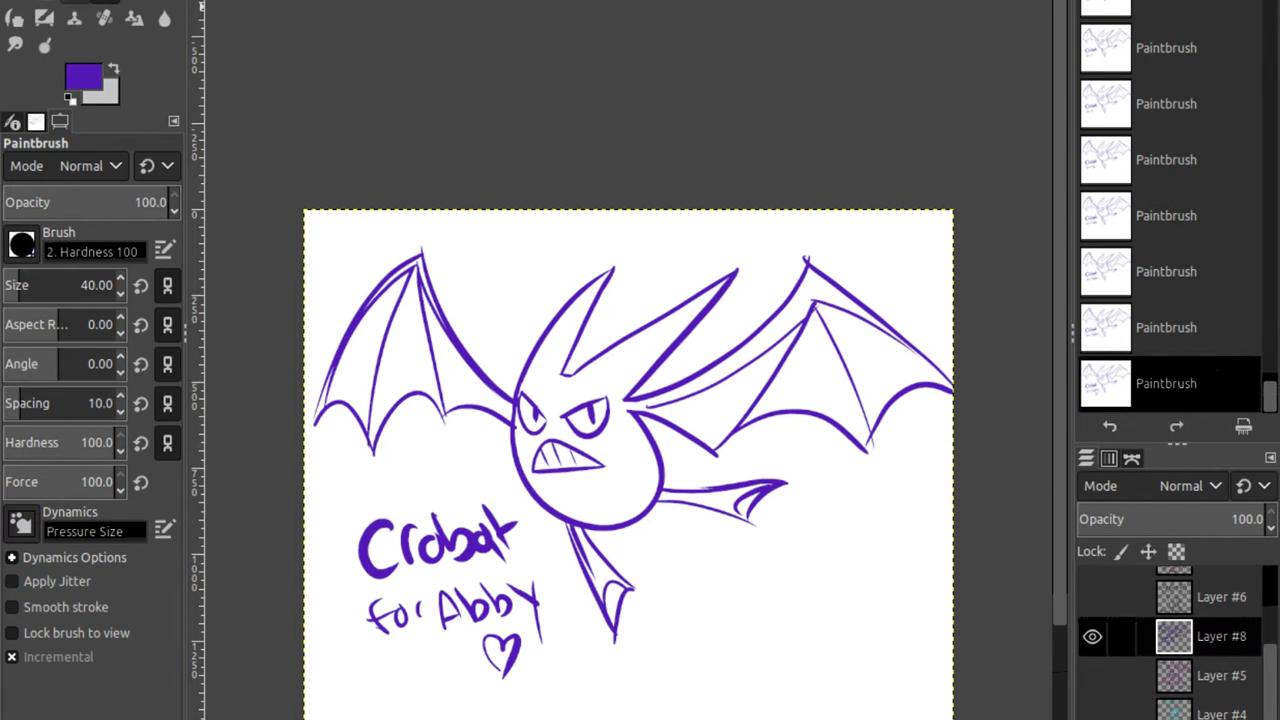
Crop the image to 1884 × 1372 px from position 0, 0, cutting off the empty area below the heart.
key("shift+c")
mouse_move(304, 210)
left_mouse_down()
mouse_move(671, 529)
mouse_move(952, 666)
mouse_move(952, 683)
left_mouse_up()
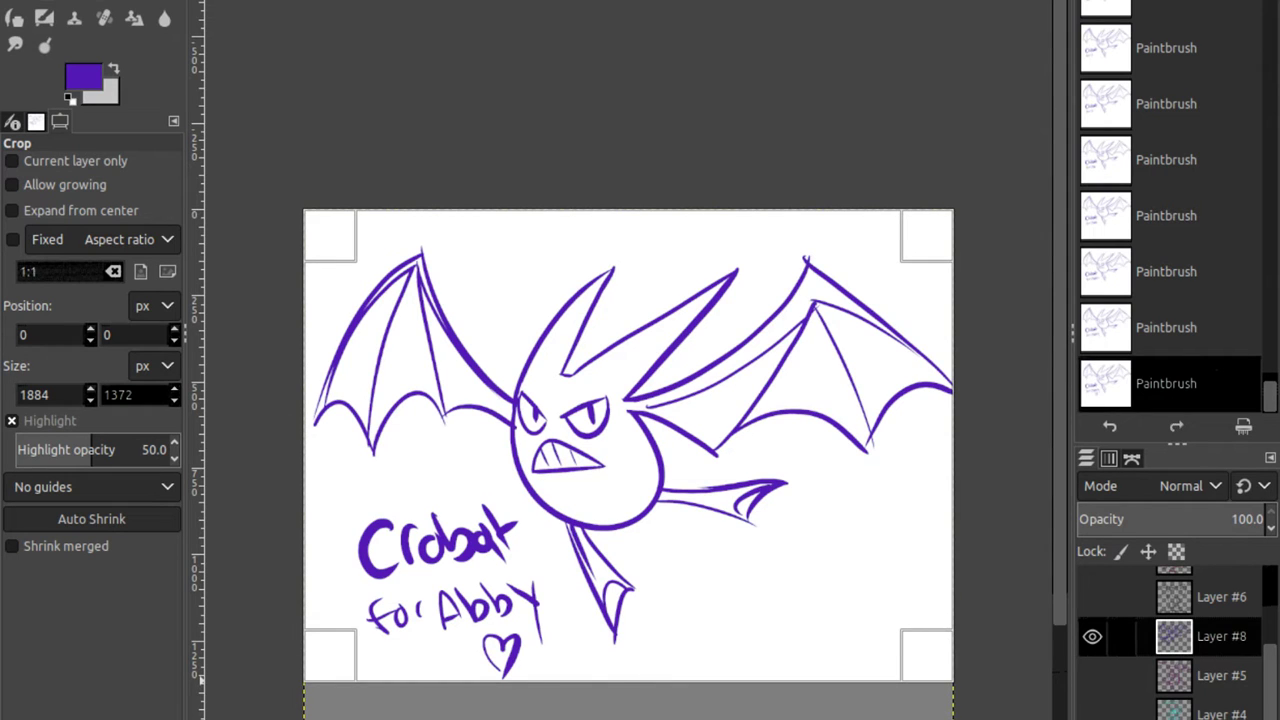
key("Return")
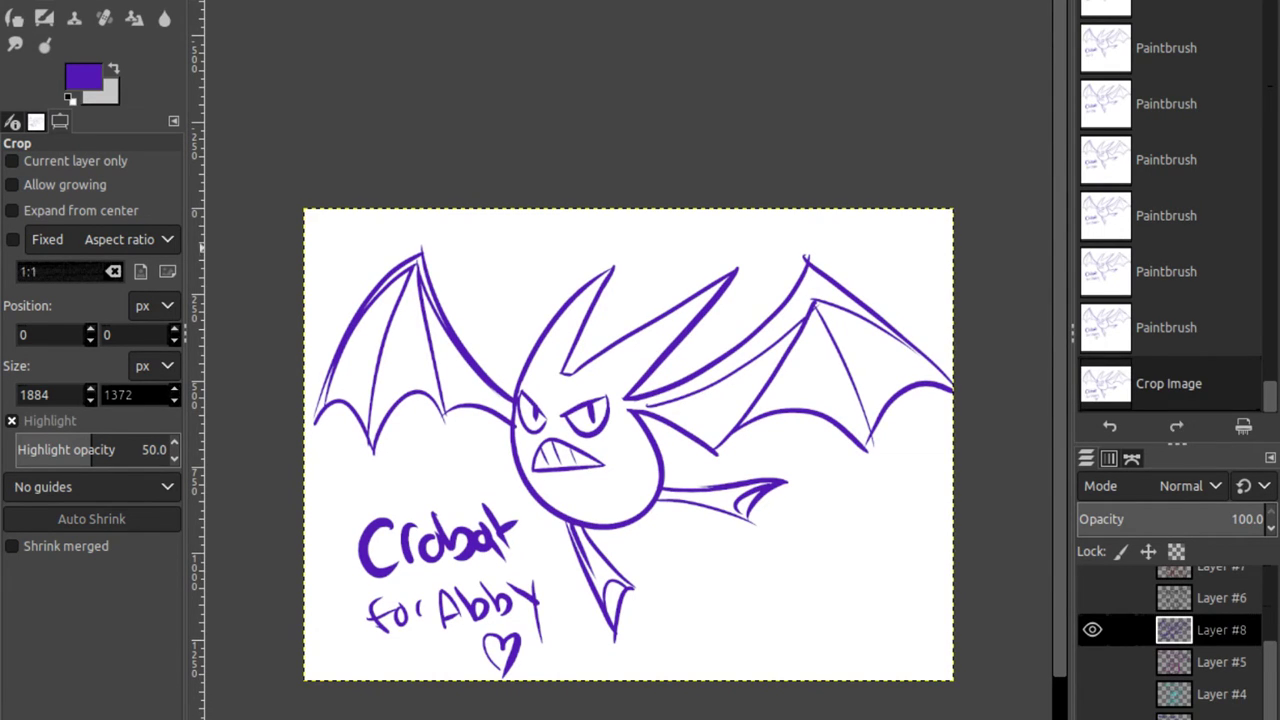
Crop the empty strip above the wings, using position 0, 100 and size 1884 × 1272 px.
left_click_drag(762, 221, 952, 329)
left_click_drag(762, 328, 302, 708)
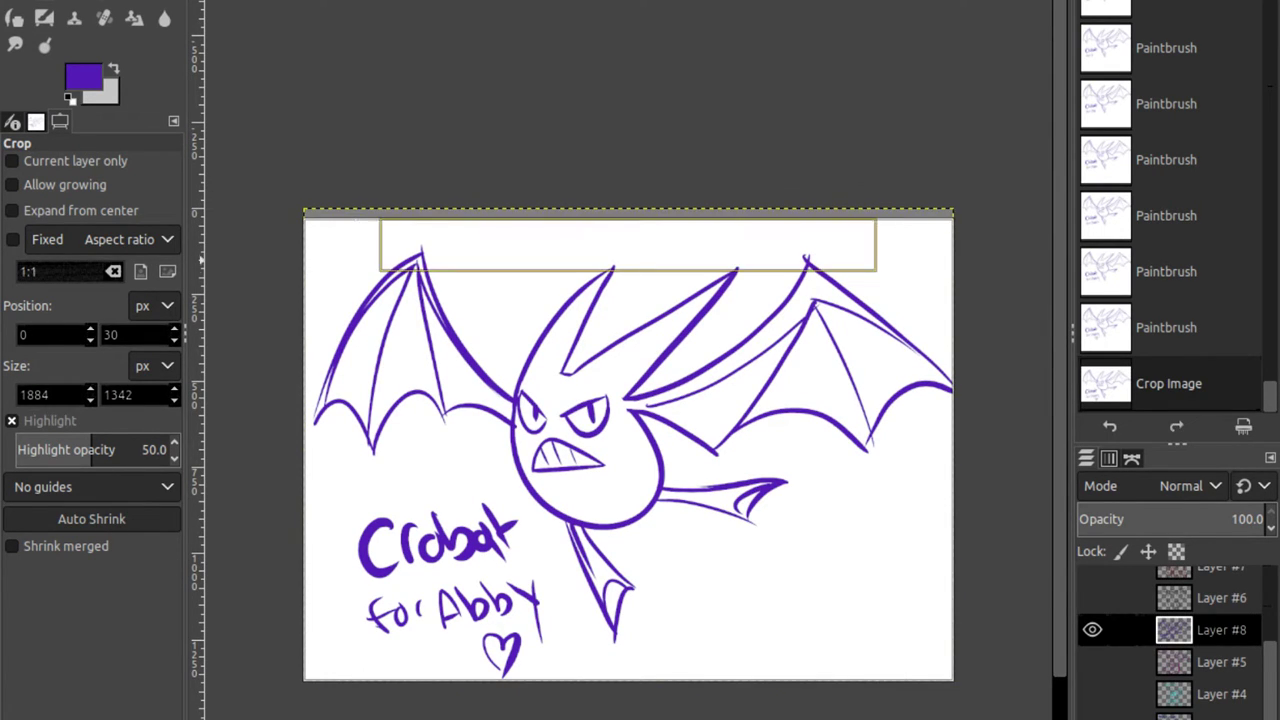
left_click_drag(628, 259, 628, 269)
key("Return")
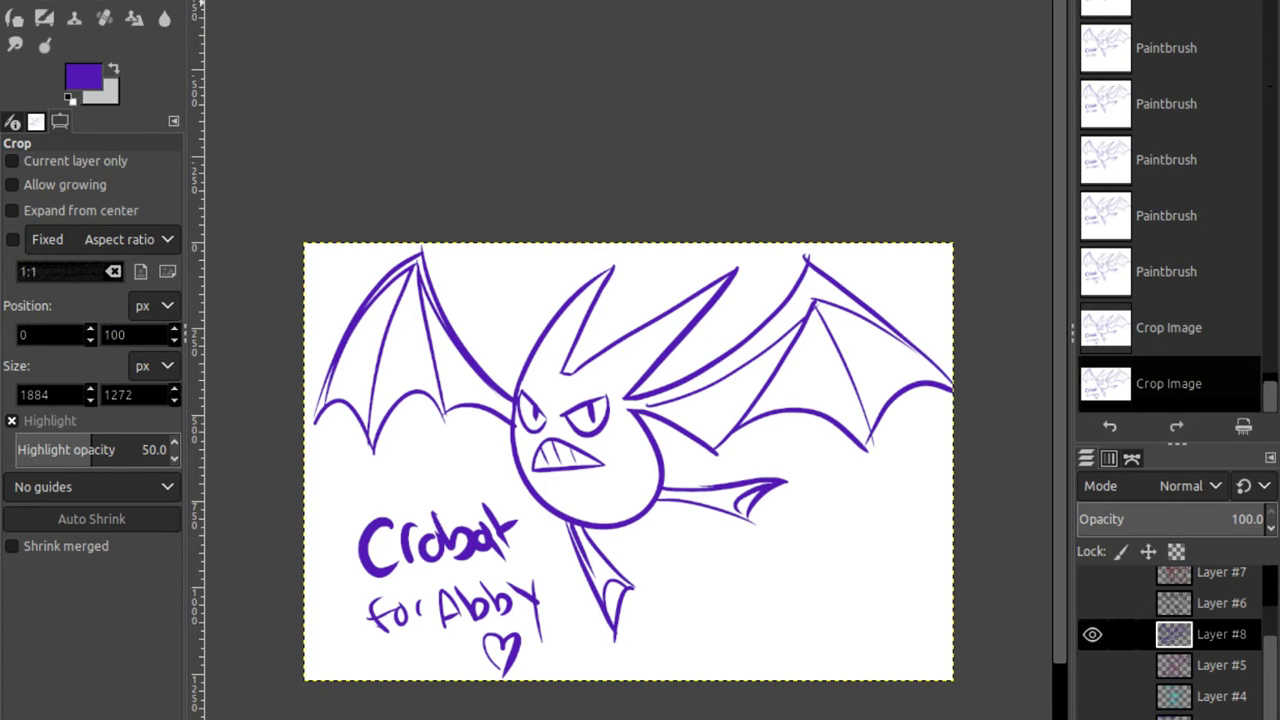
Undo both crops of the image.
key("ctrl+z")
key("ctrl+z")
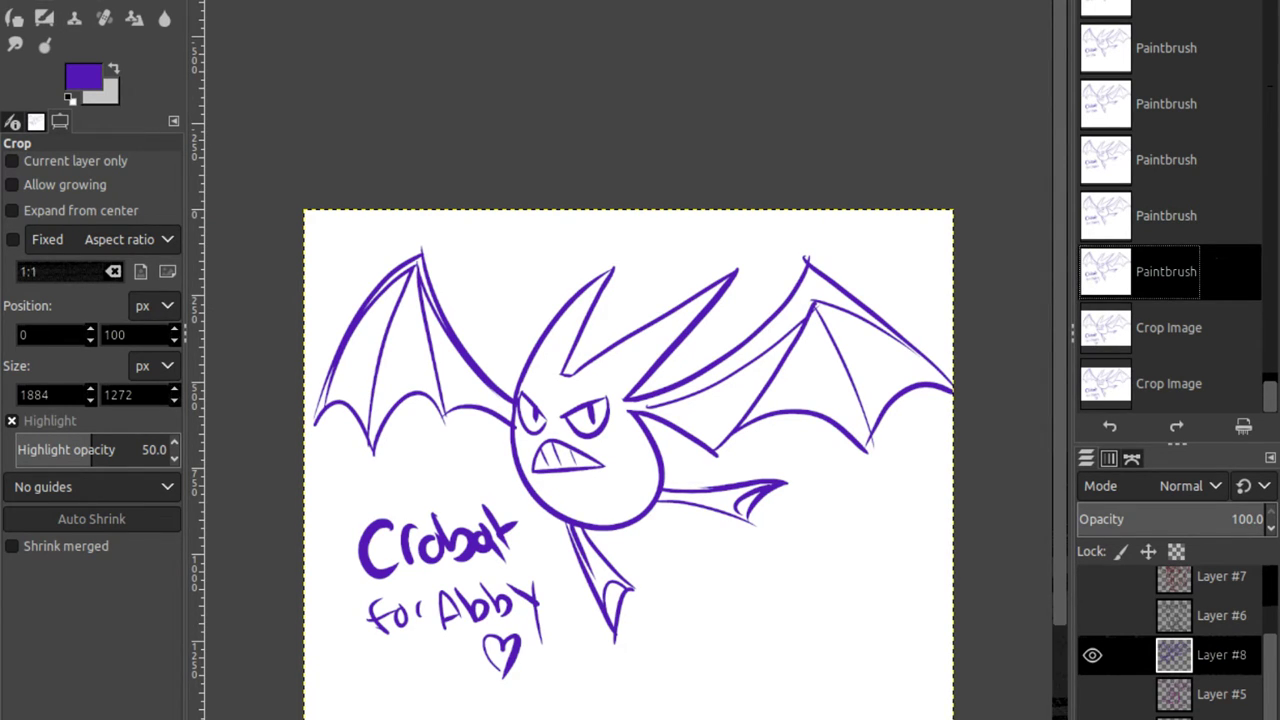
scroll(628, 429, "down", 2)
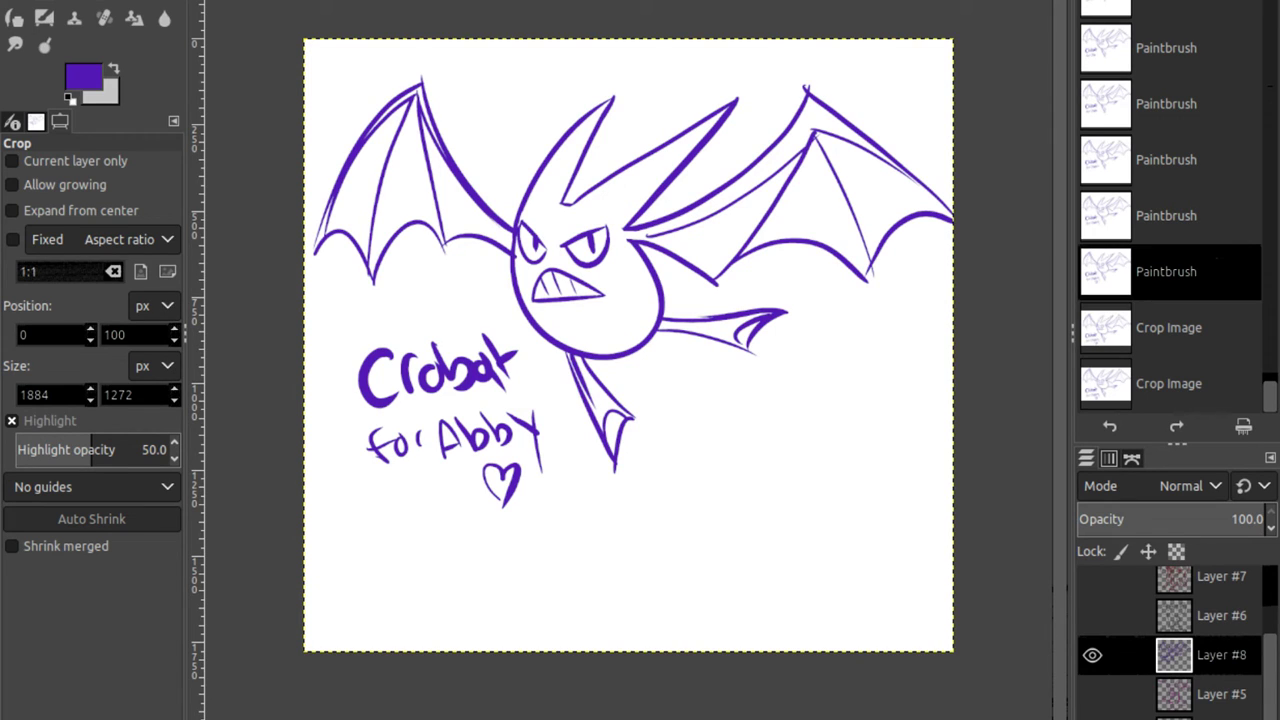
left_click(1166, 271)
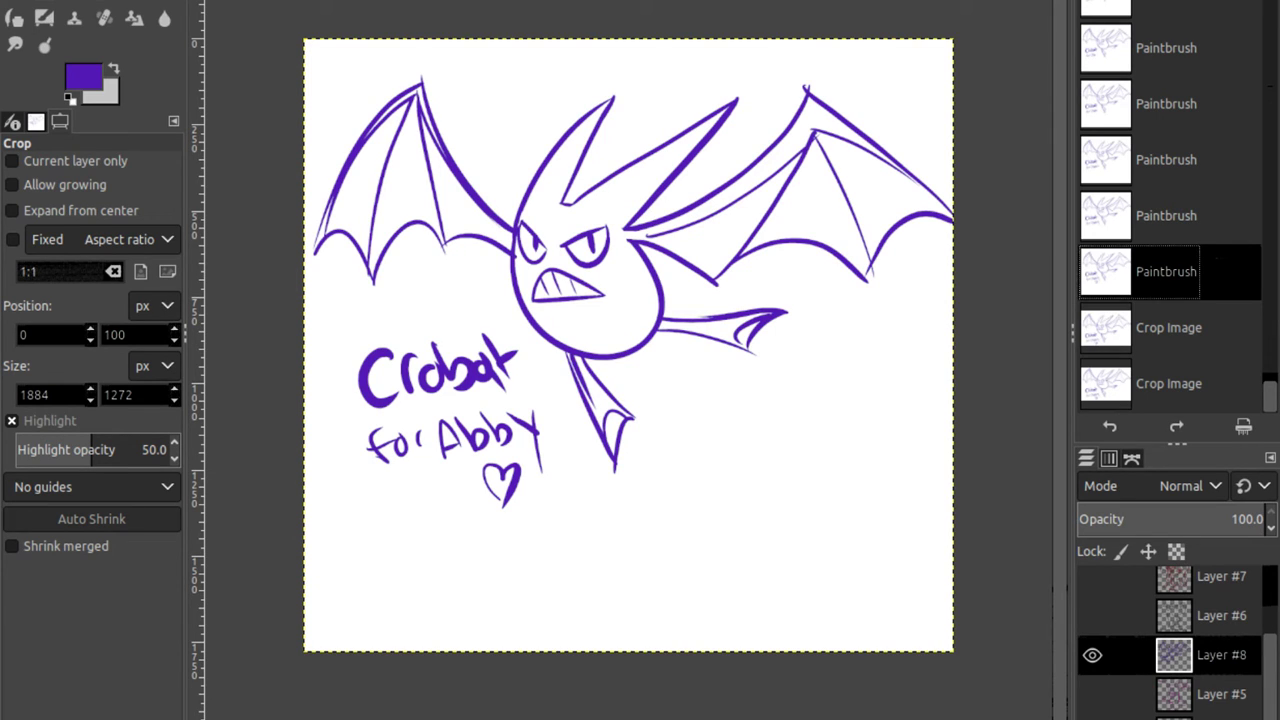